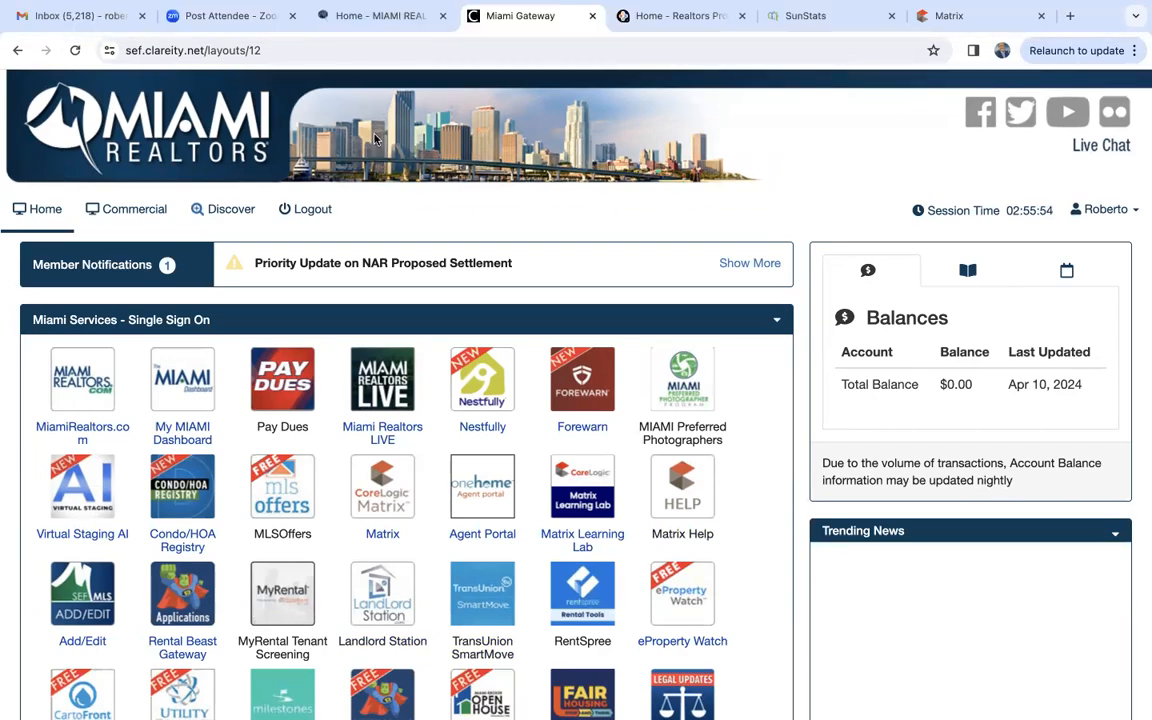
- Look over the MIAMI Realtors home page and find the MIAMI Gateway entry
click(389, 22)
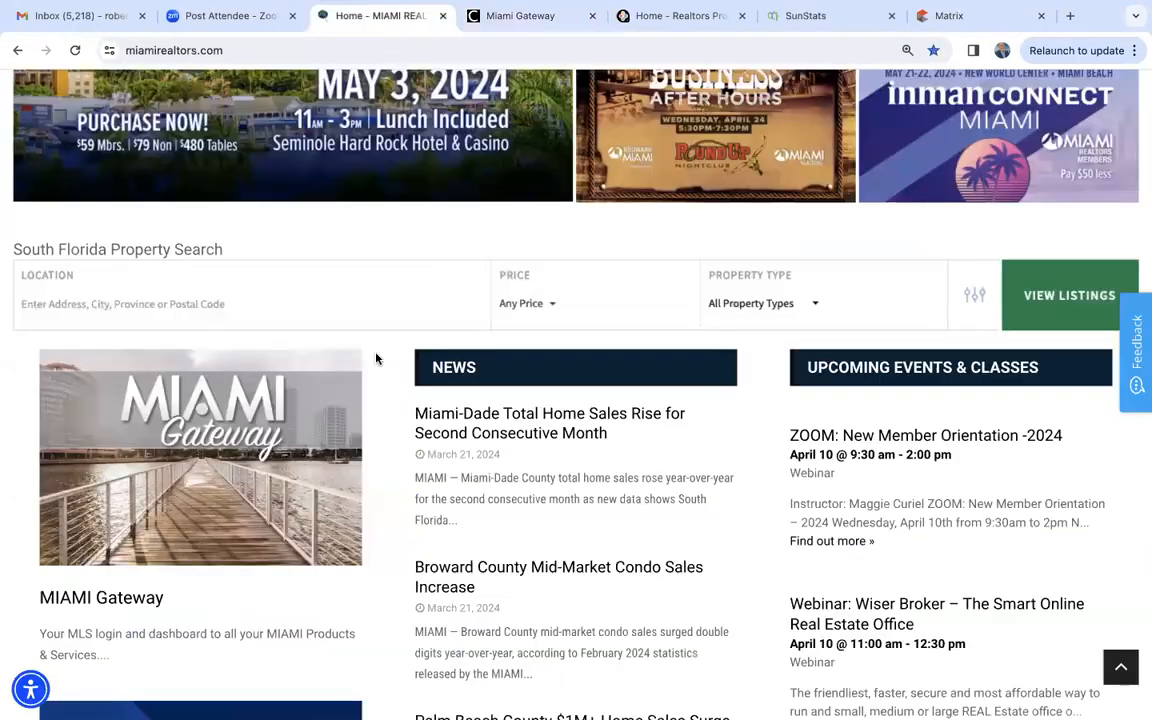
scroll(375, 357, up, 10)
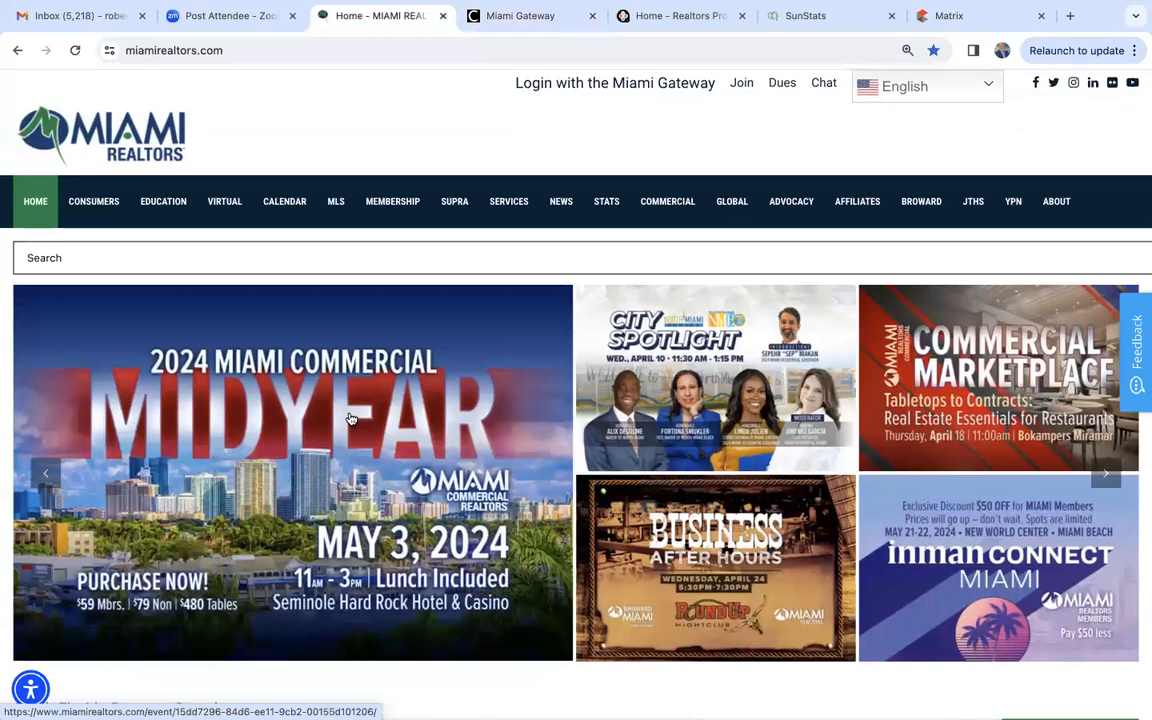
scroll(351, 418, down, 7)
scroll(351, 418, up, 1)
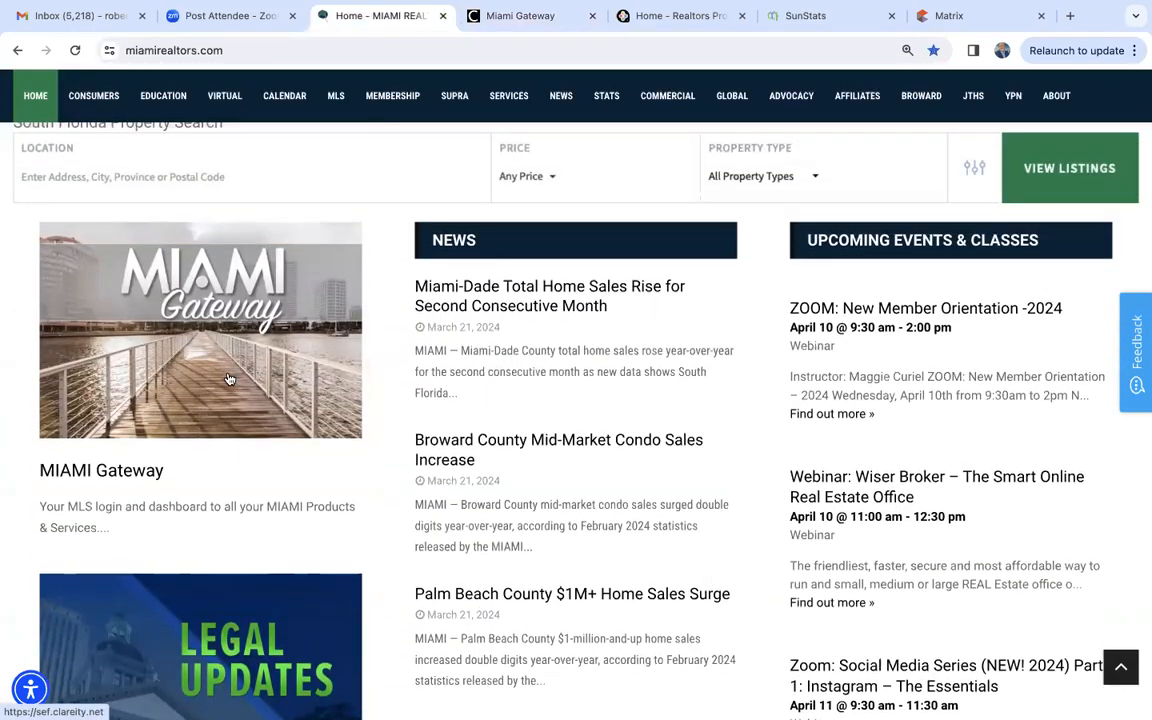
- Examine the Single Sign On services in the Miami Gateway, including Matrix and RPR
click(517, 17)
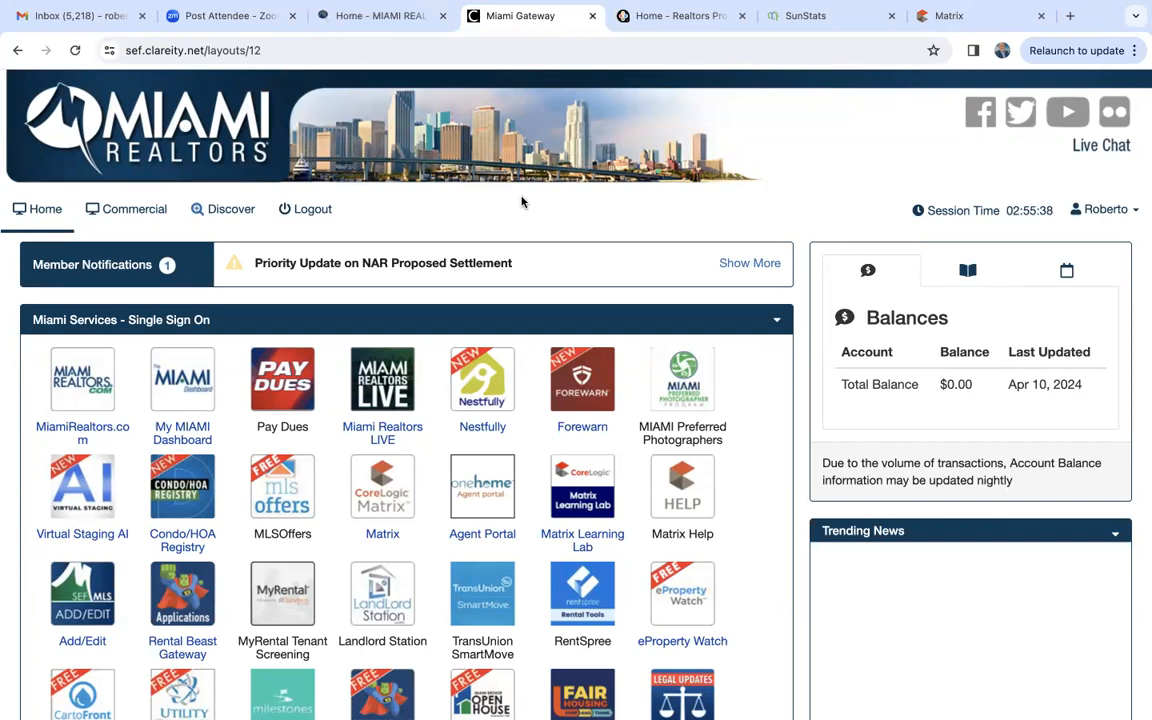
scroll(521, 202, down, 3)
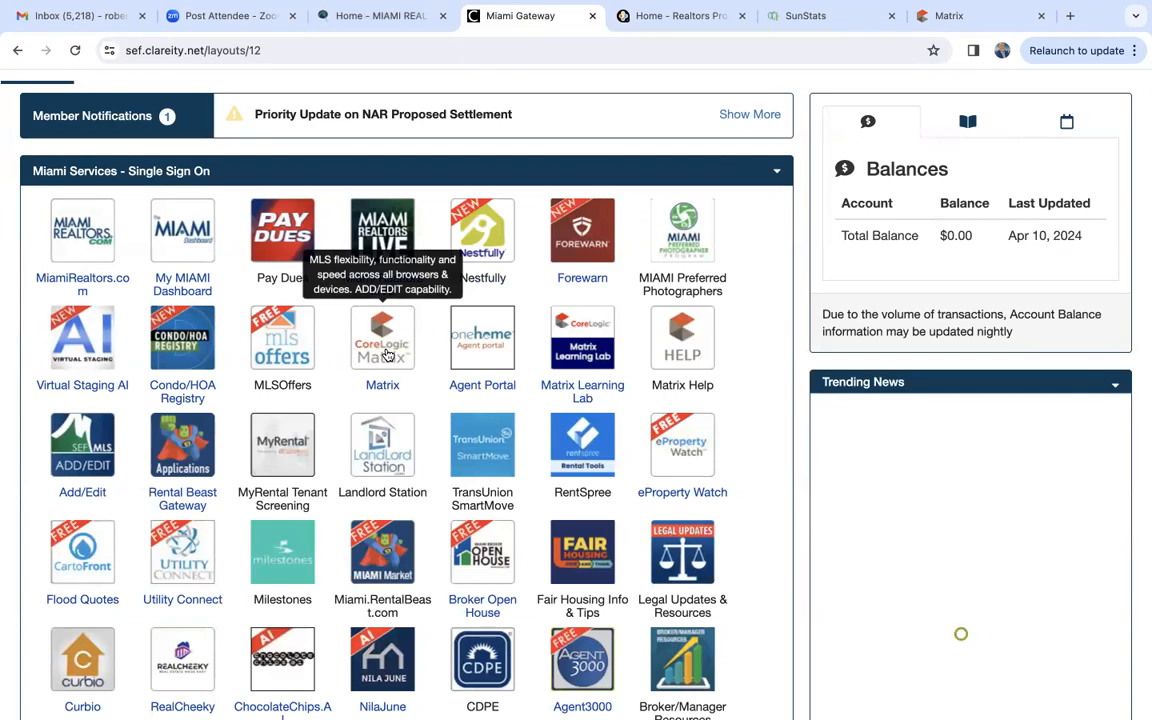
scroll(388, 355, down, 10)
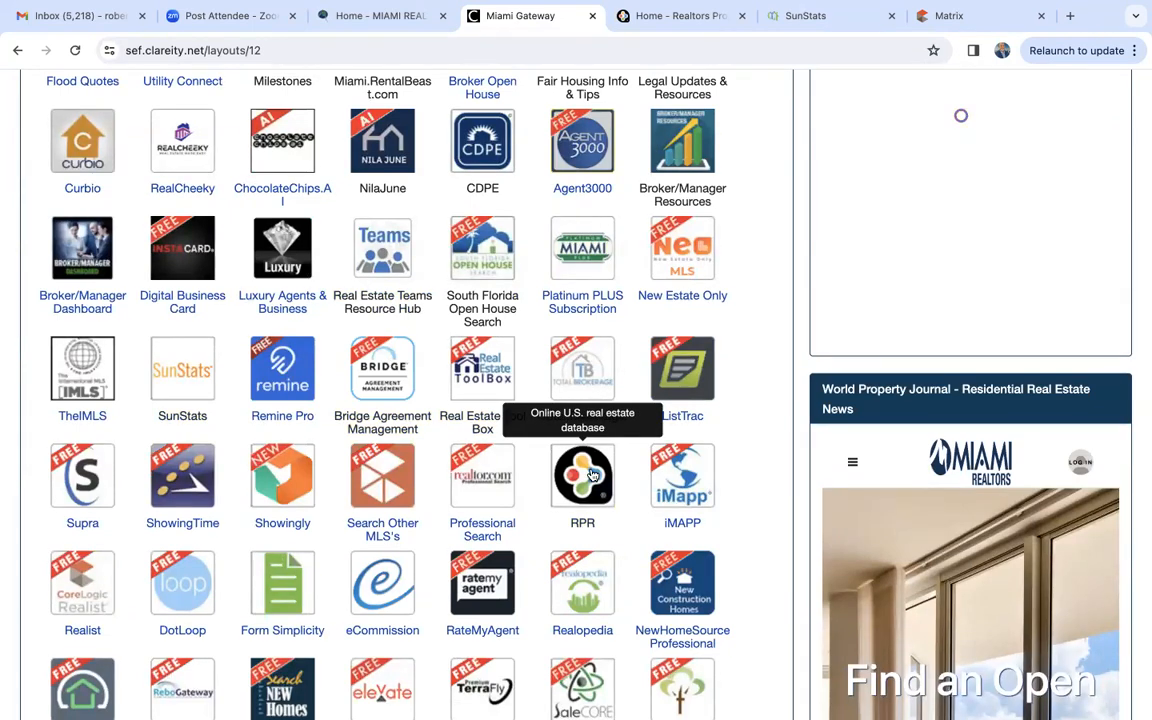
scroll(592, 476, up, 5)
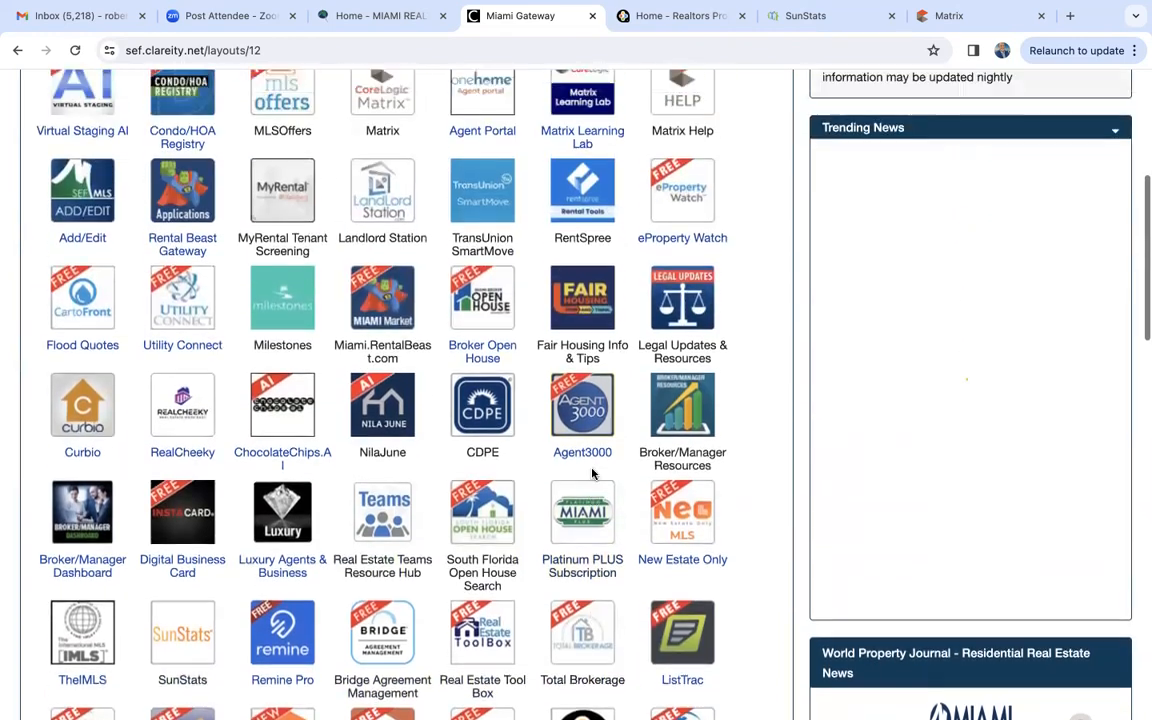
scroll(592, 476, down, 6)
scroll(592, 476, down, 1)
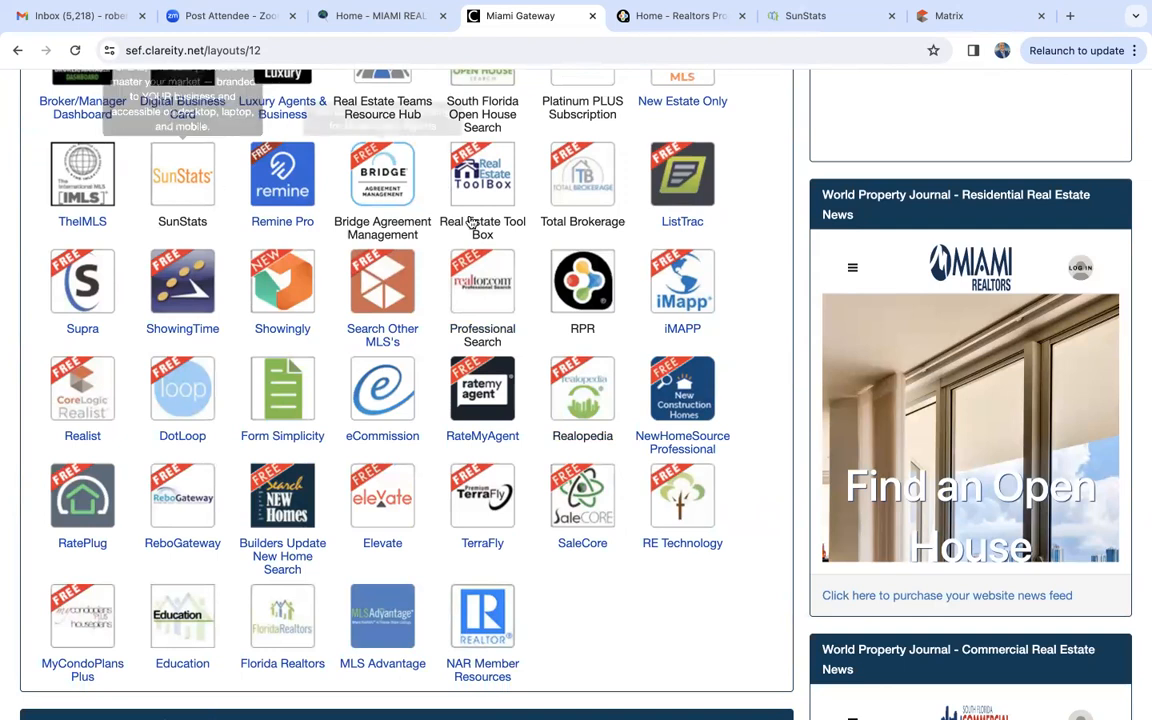
click(577, 293)
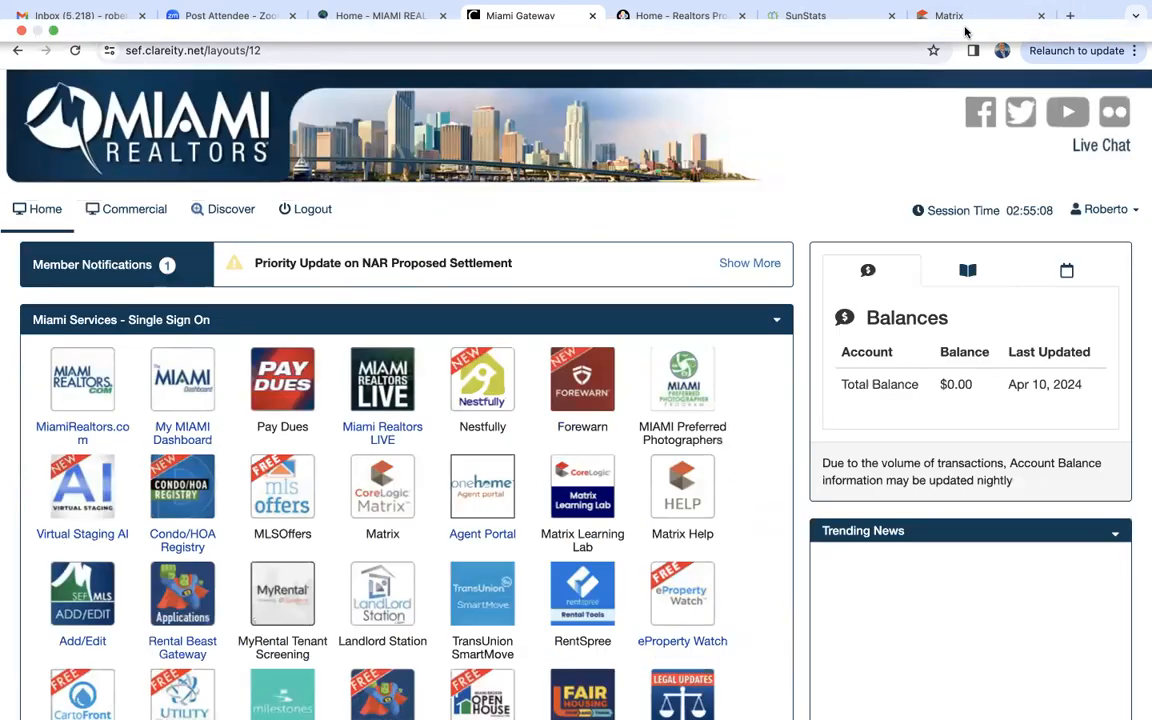
- Switch to Matrix and select the Historic Count of Active Listings preset in its statistics section
click(975, 22)
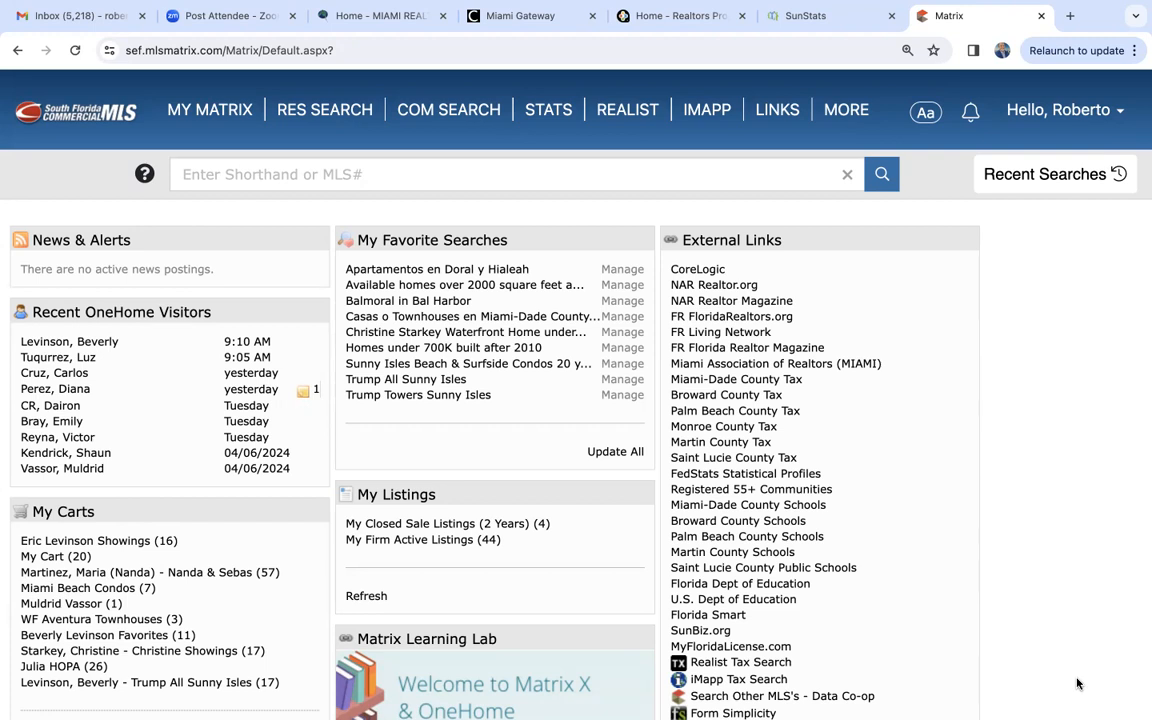
click(548, 116)
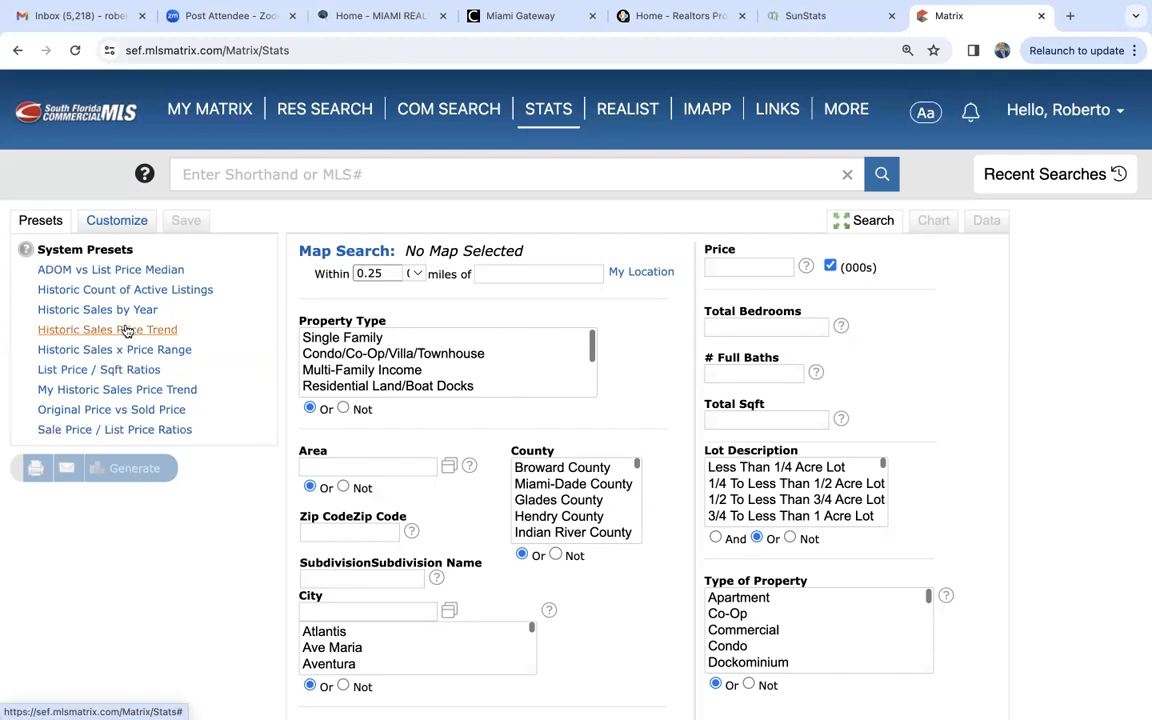
click(110, 292)
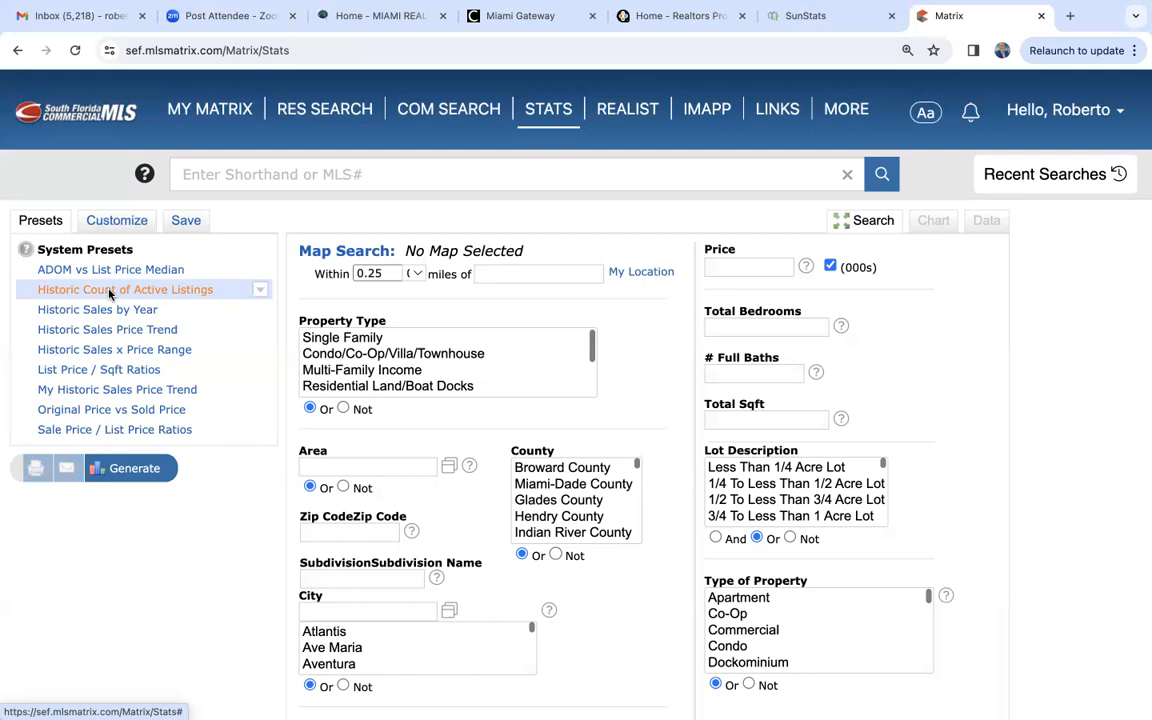
click(110, 292)
- Limit the statistic to Single Family properties in Miami-Dade County and generate the active listings chart
click(326, 339)
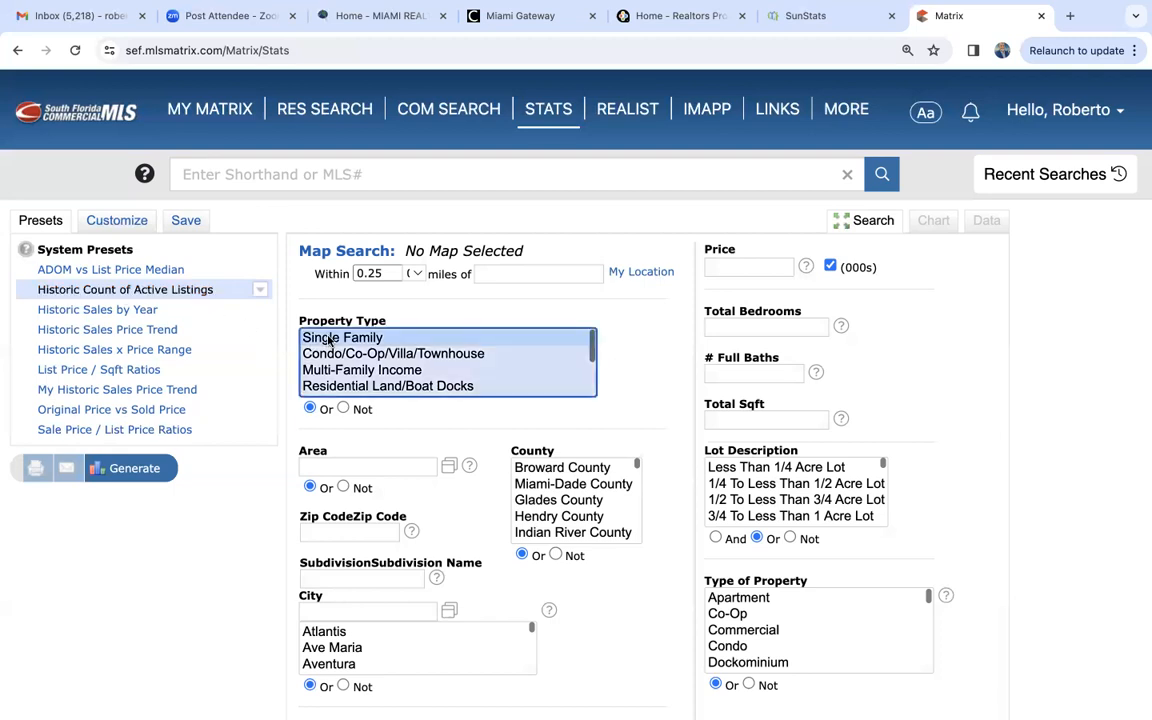
click(585, 485)
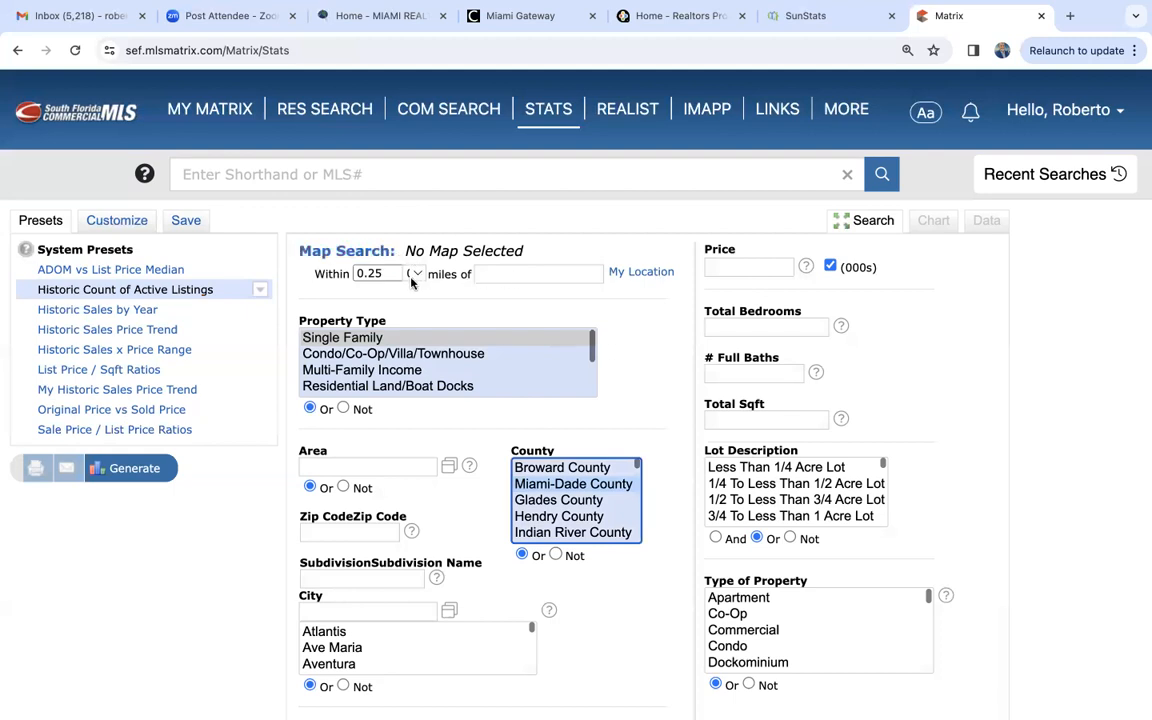
scroll(362, 395, down, 2)
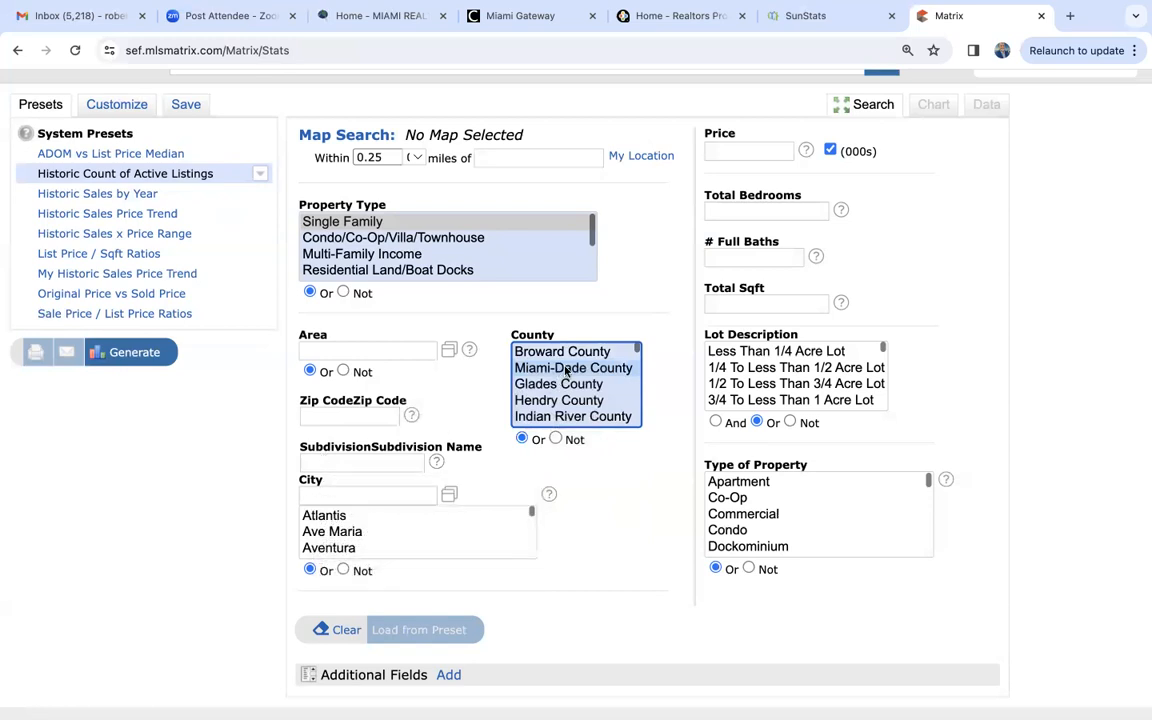
scroll(566, 371, up, 2)
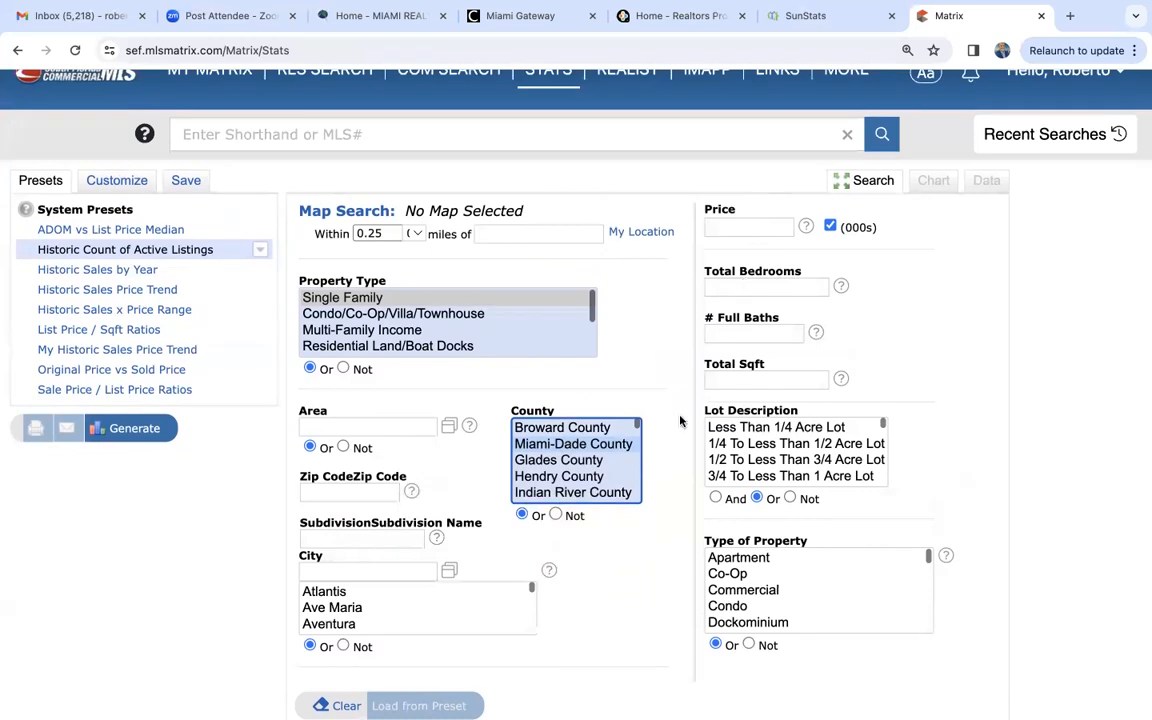
scroll(656, 541, down, 2)
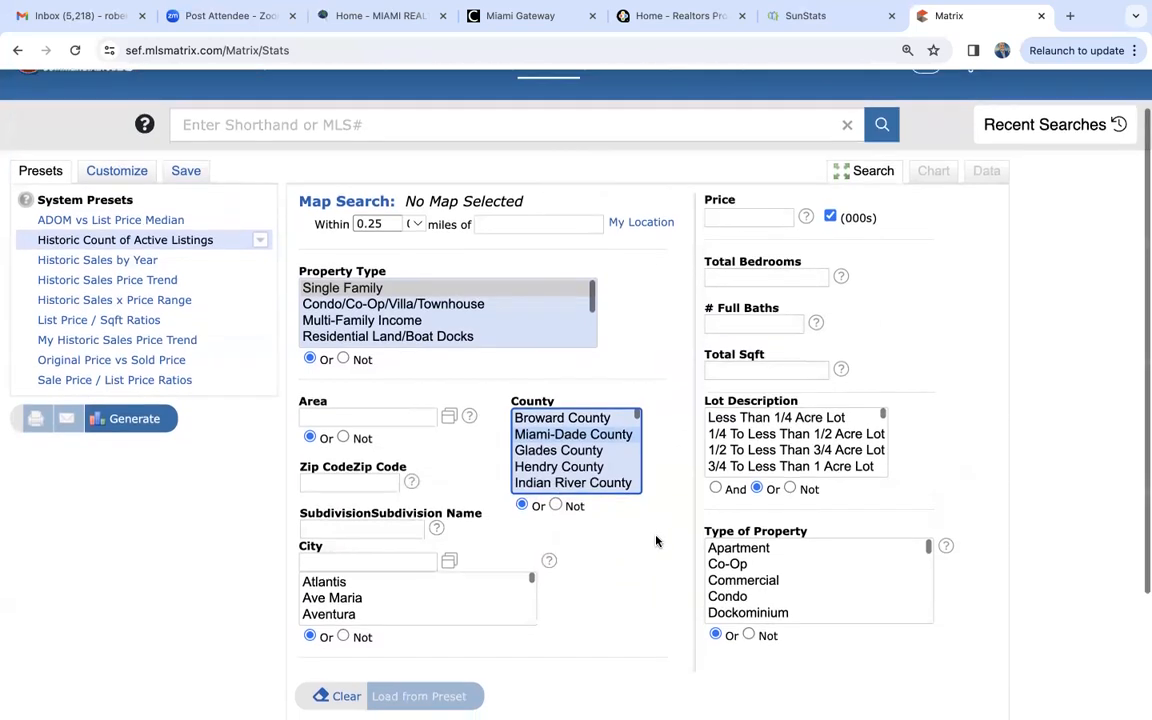
scroll(656, 541, down, 2)
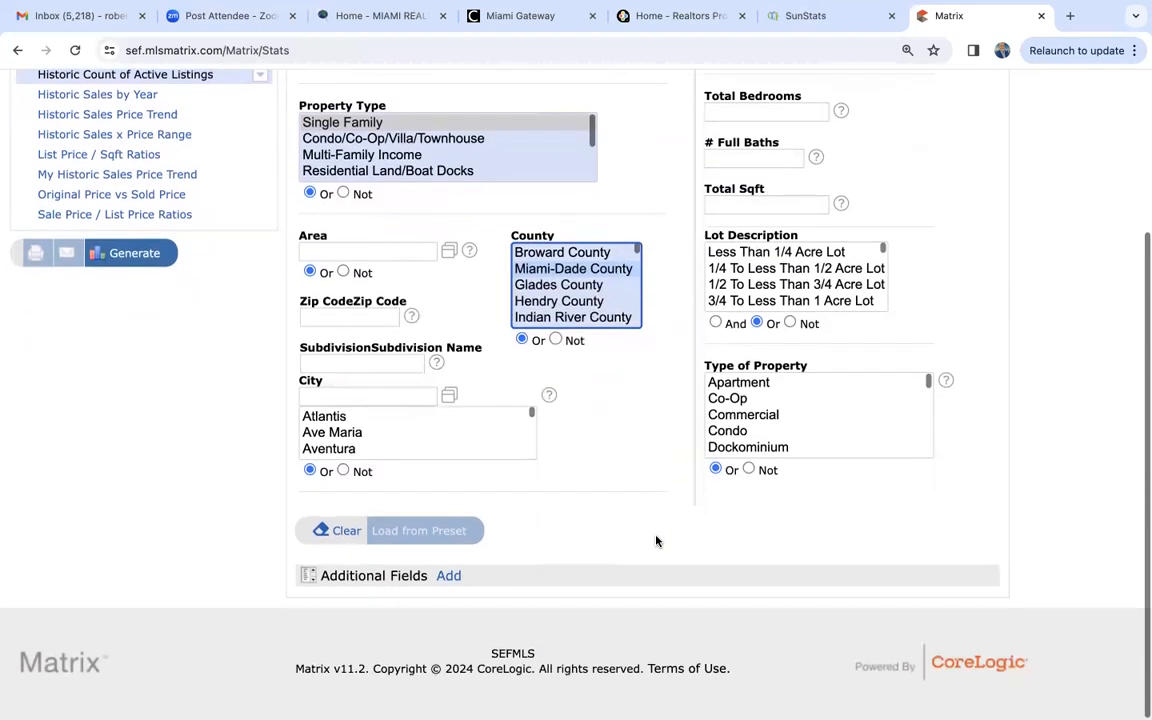
scroll(656, 541, up, 2)
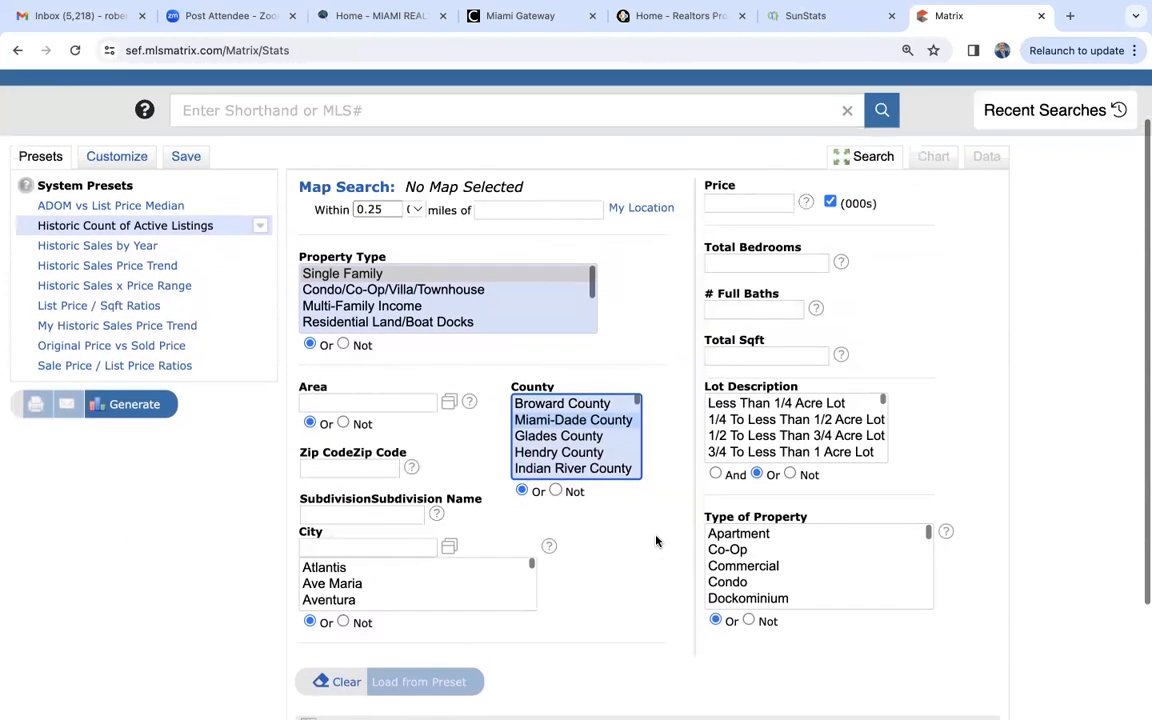
click(139, 406)
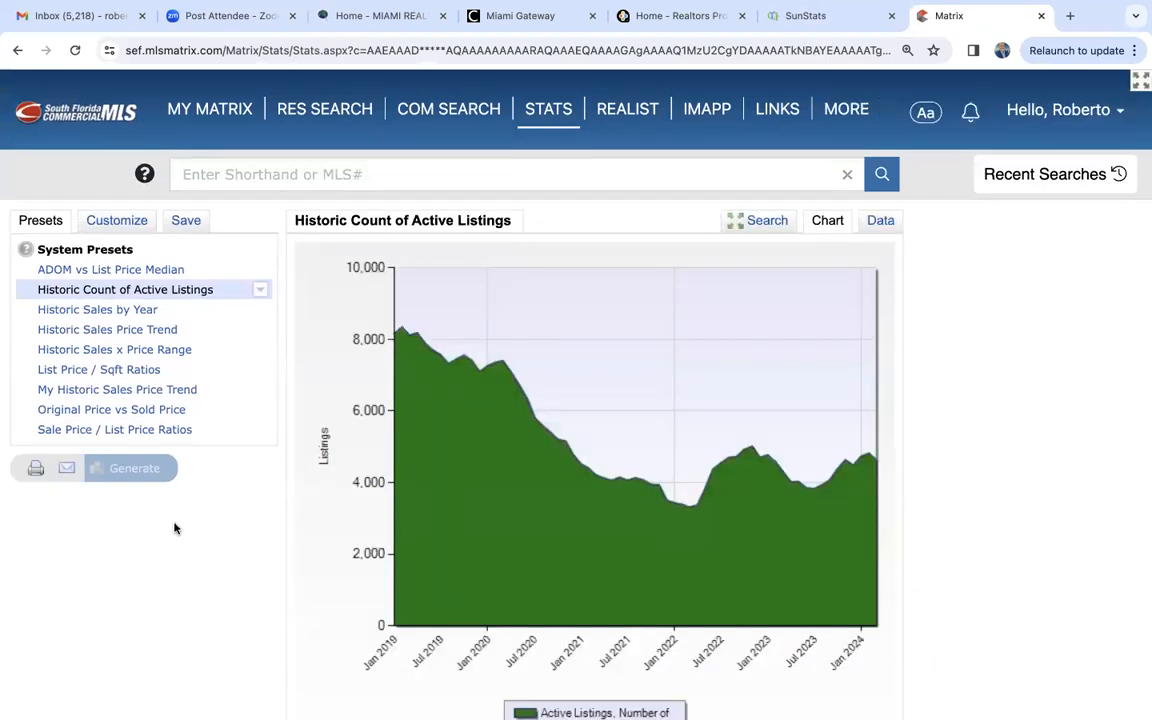
scroll(344, 419, down, 3)
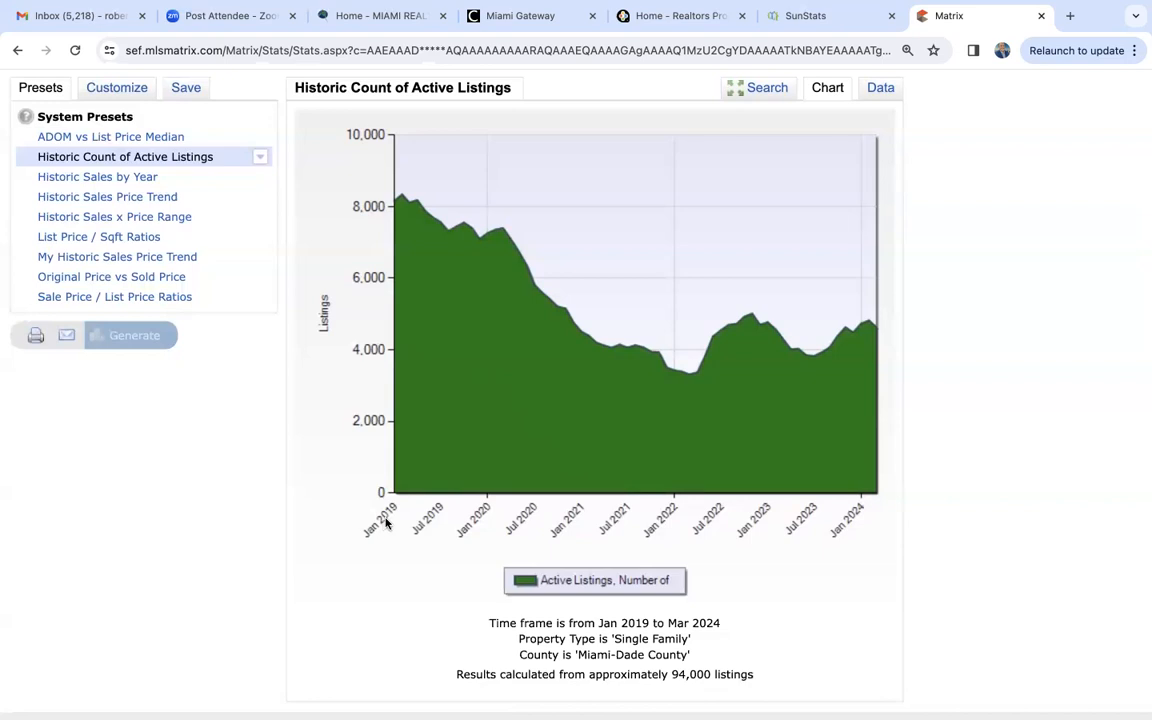
- Customize the chart's time frame to Past 10 Years and regenerate it
scroll(866, 525, up, 2)
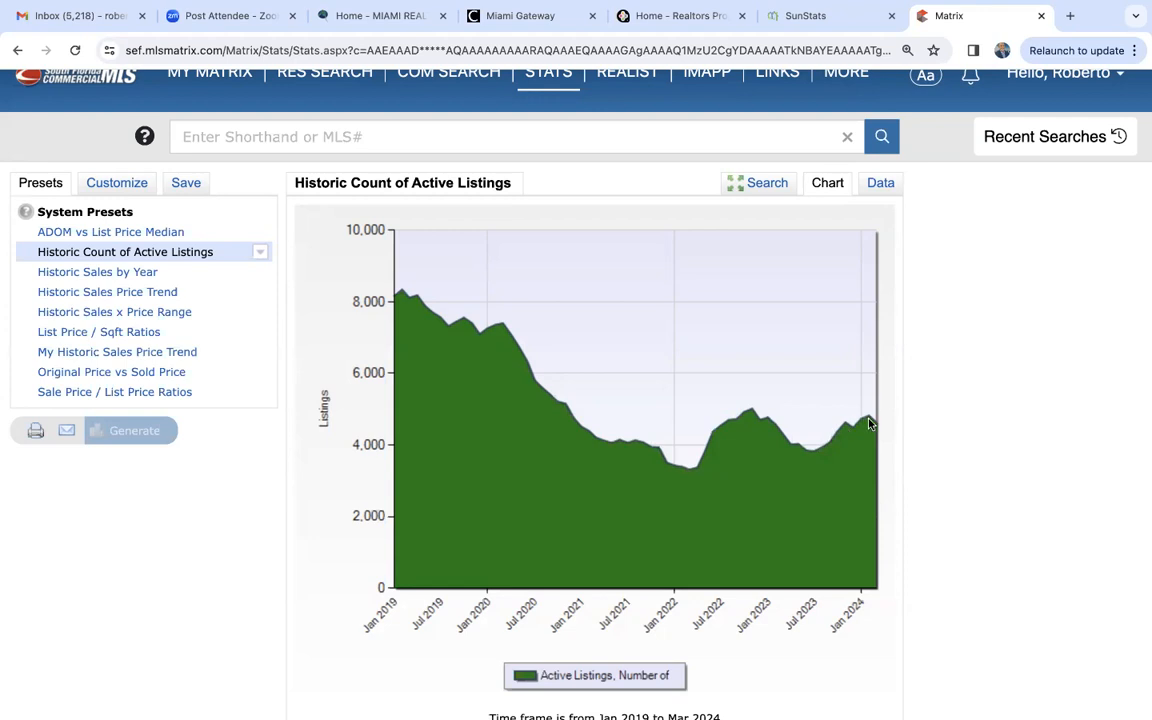
click(140, 189)
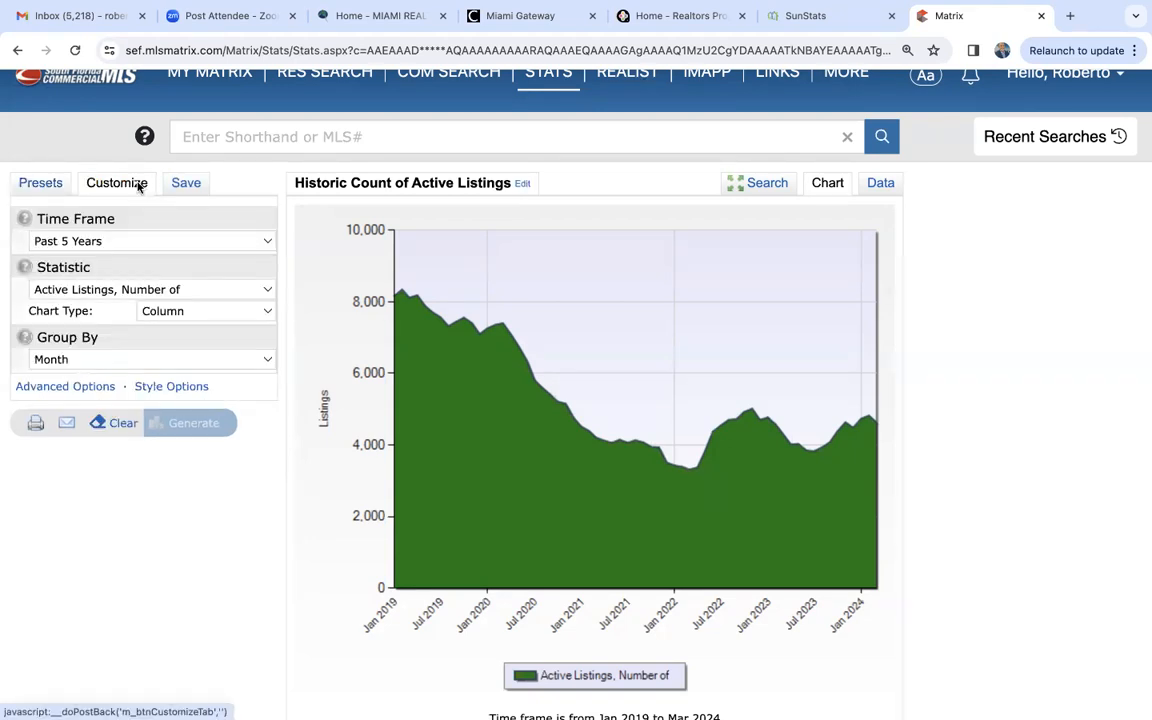
click(71, 241)
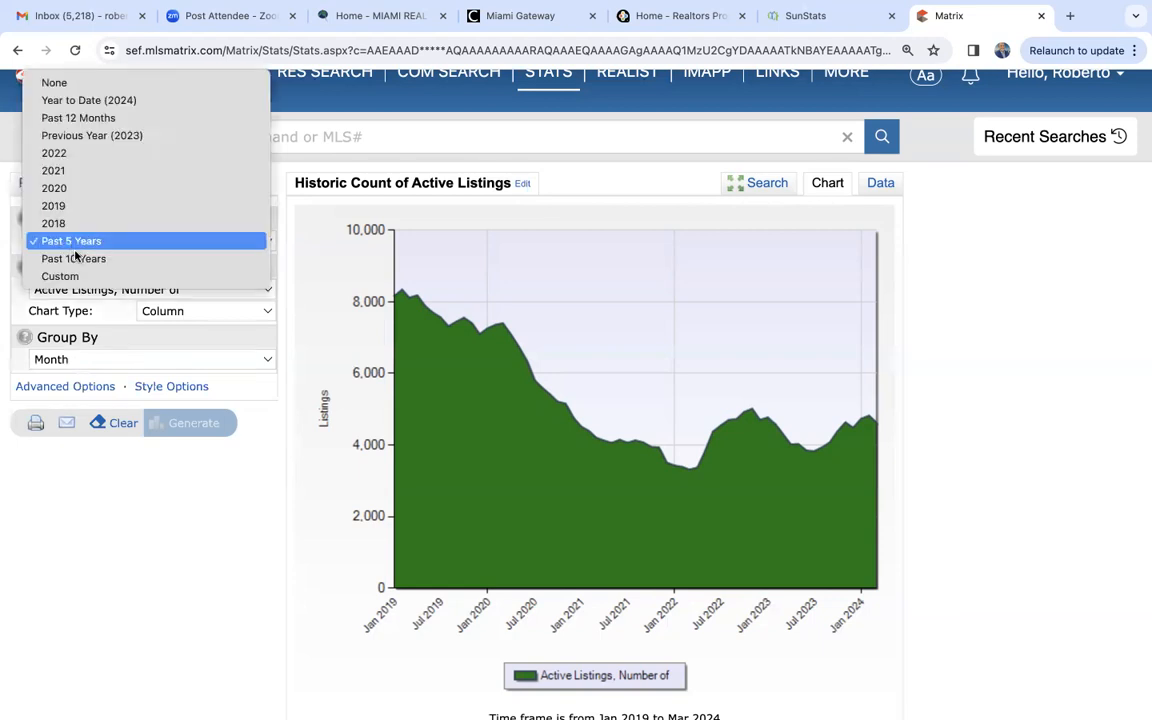
click(74, 259)
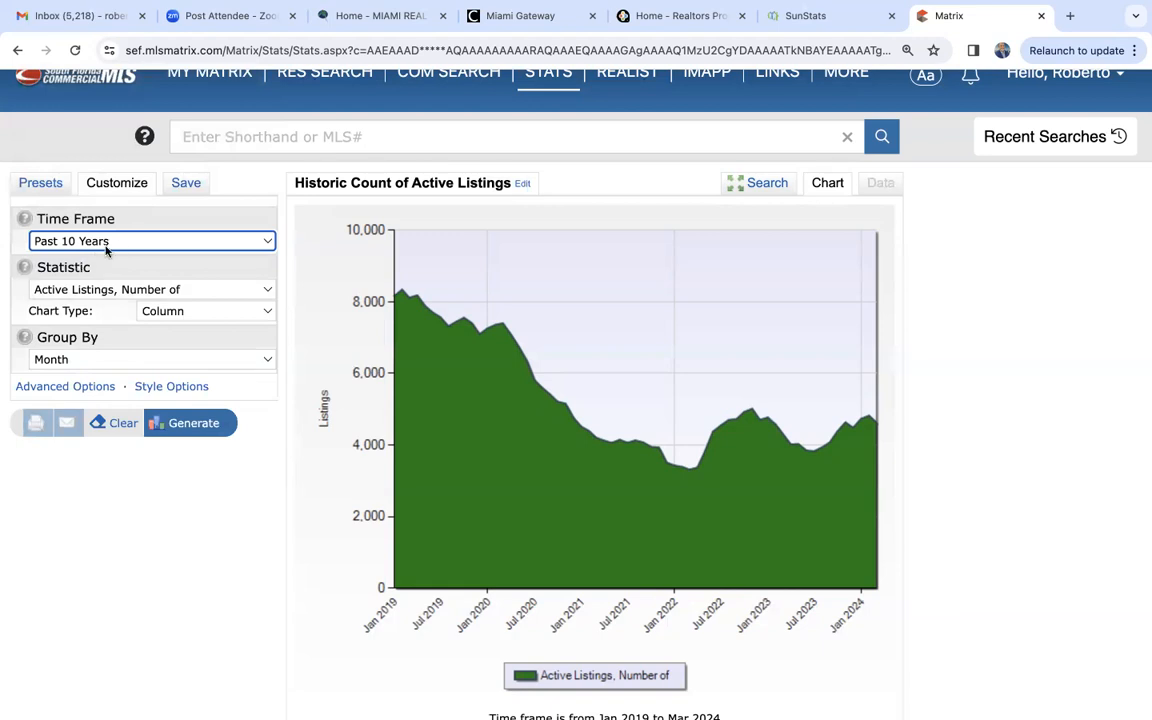
click(122, 242)
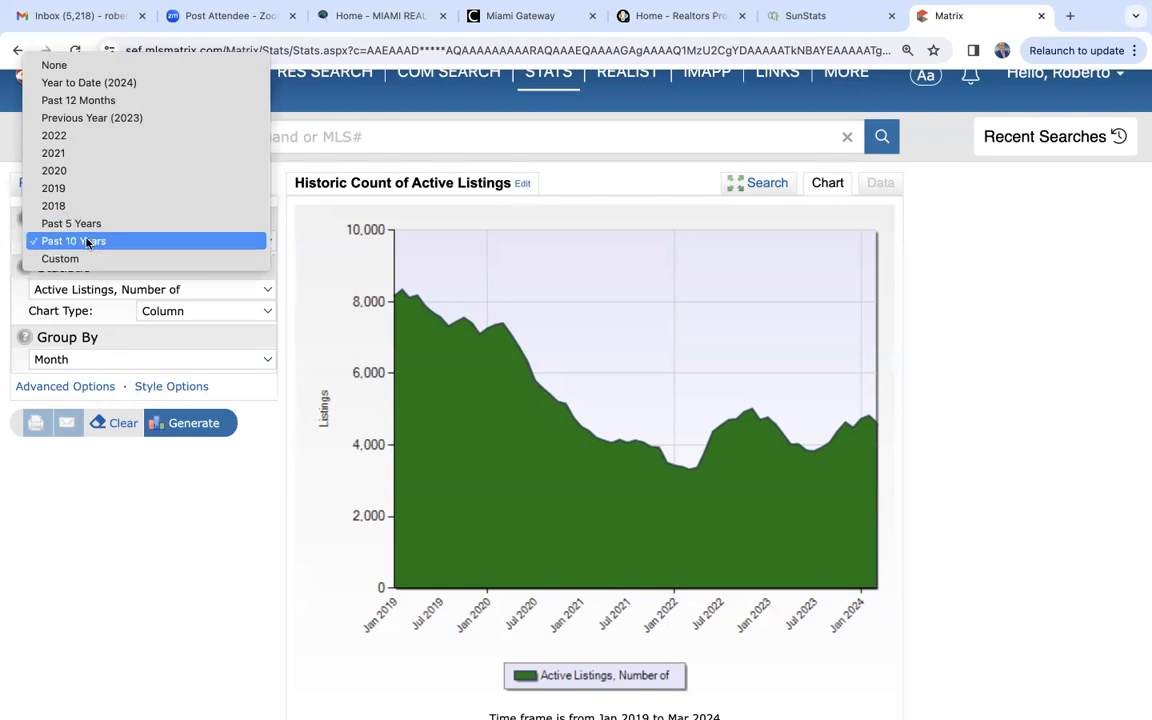
click(196, 428)
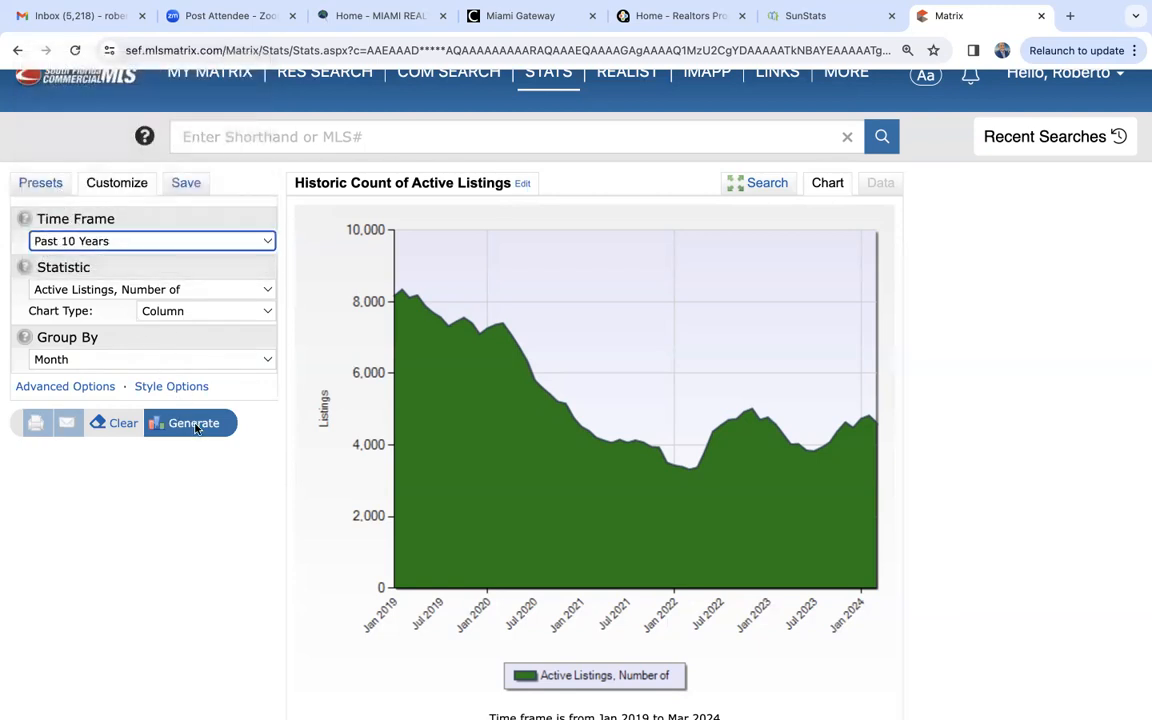
click(196, 427)
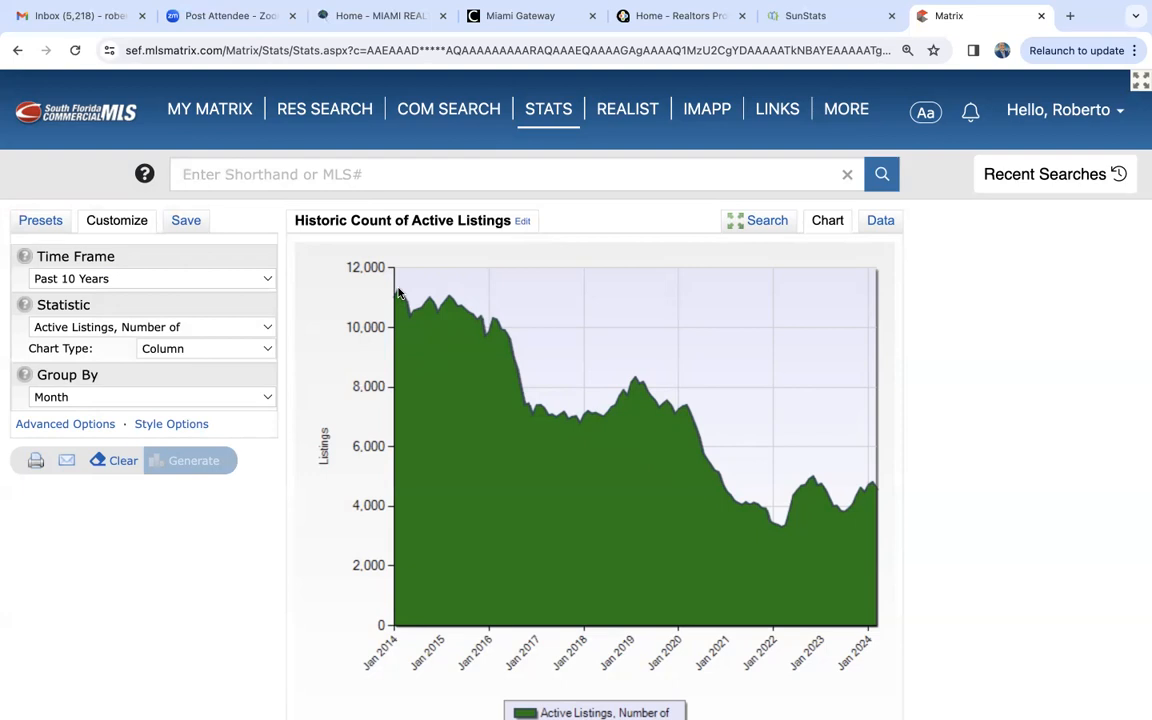
- Show the active listings statistic as a data table and examine the monthly counts from 2014 to 2024
mouse_move(398, 293)
click(882, 224)
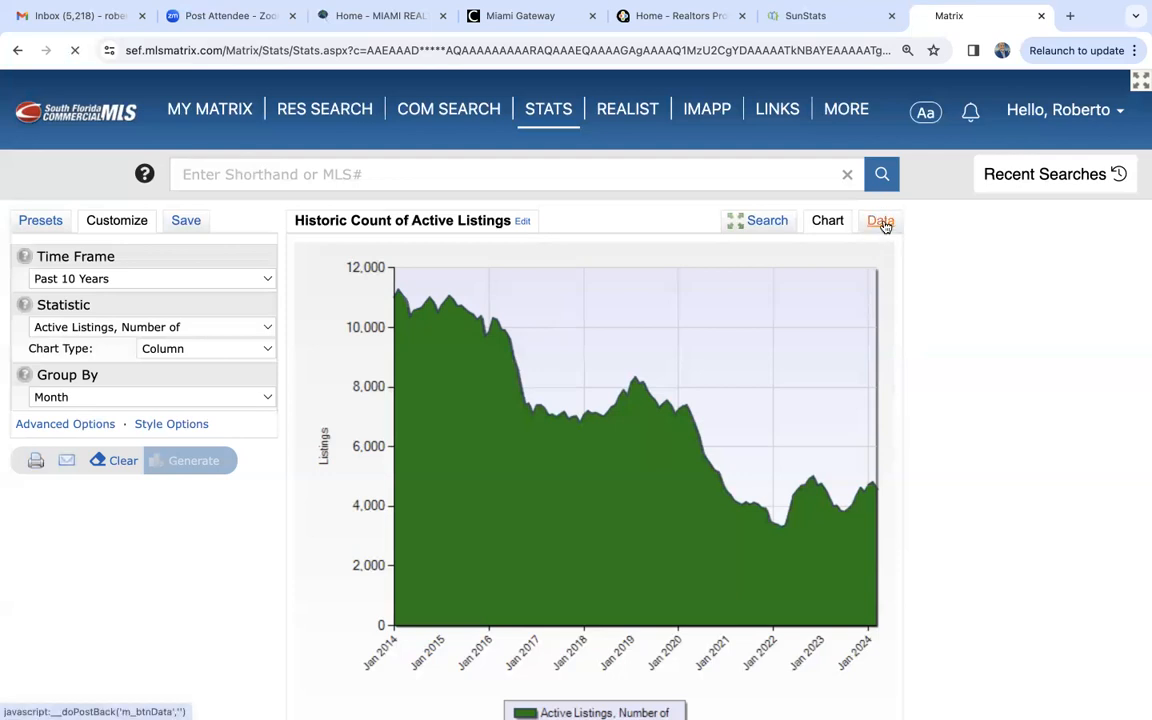
scroll(700, 528, down, 3)
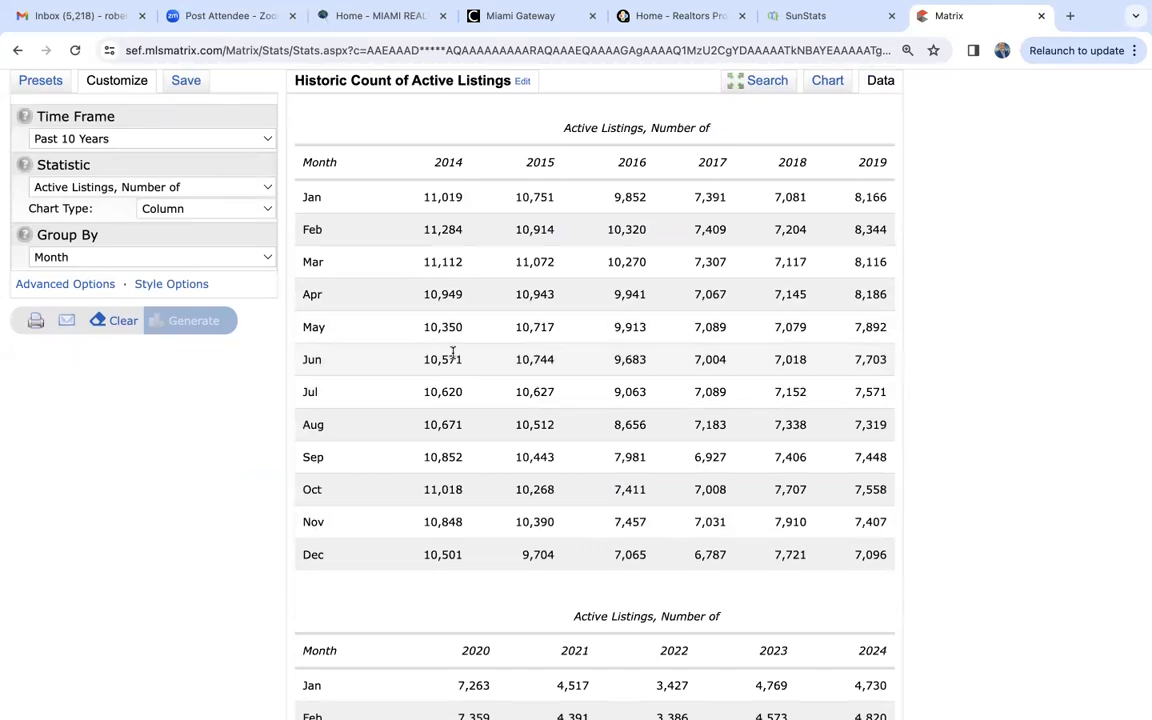
scroll(452, 352, down, 1)
scroll(452, 352, up, 2)
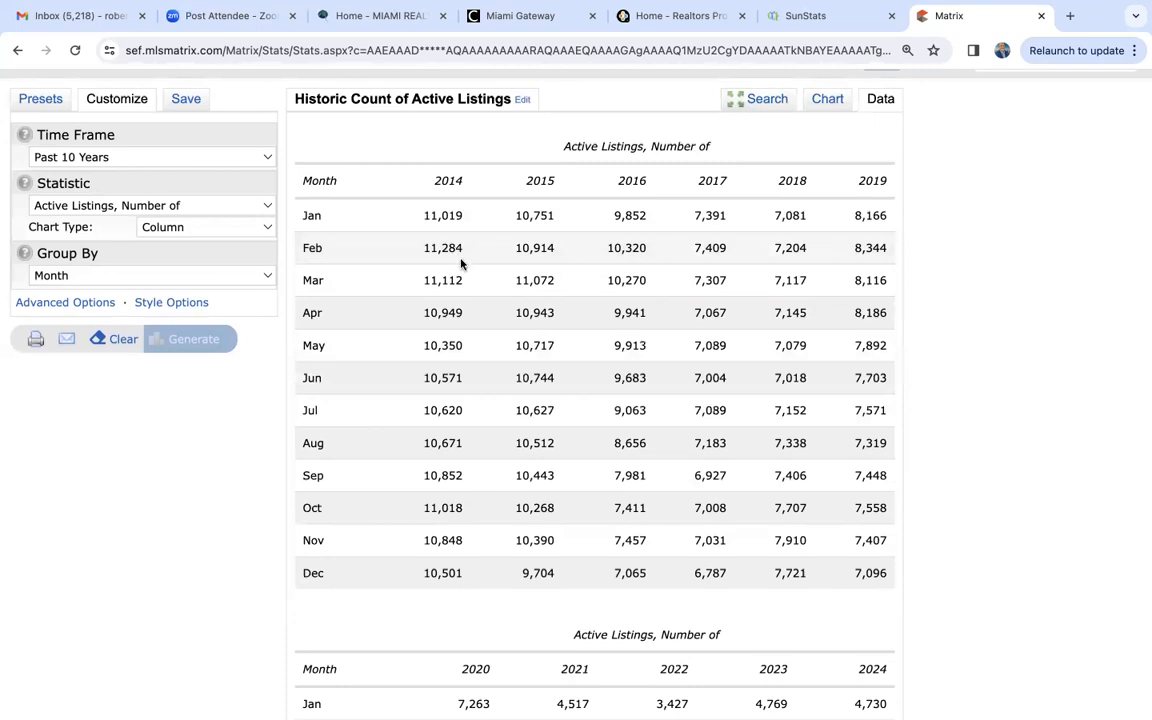
scroll(532, 465, down, 5)
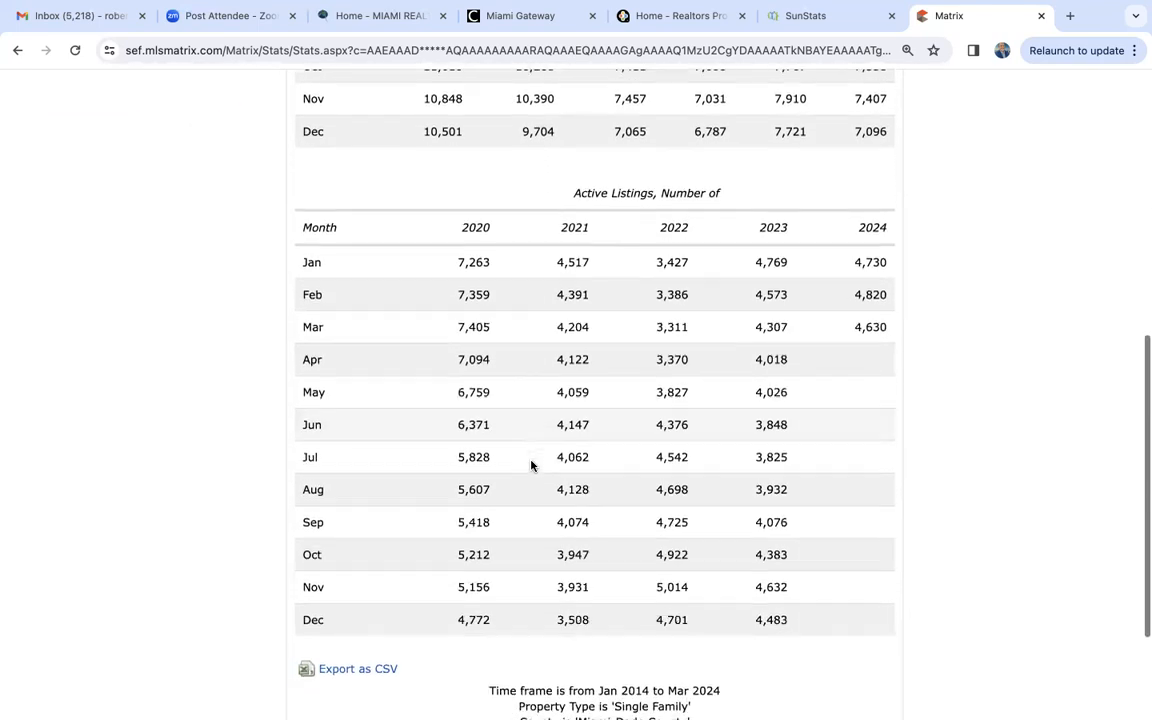
scroll(532, 465, down, 2)
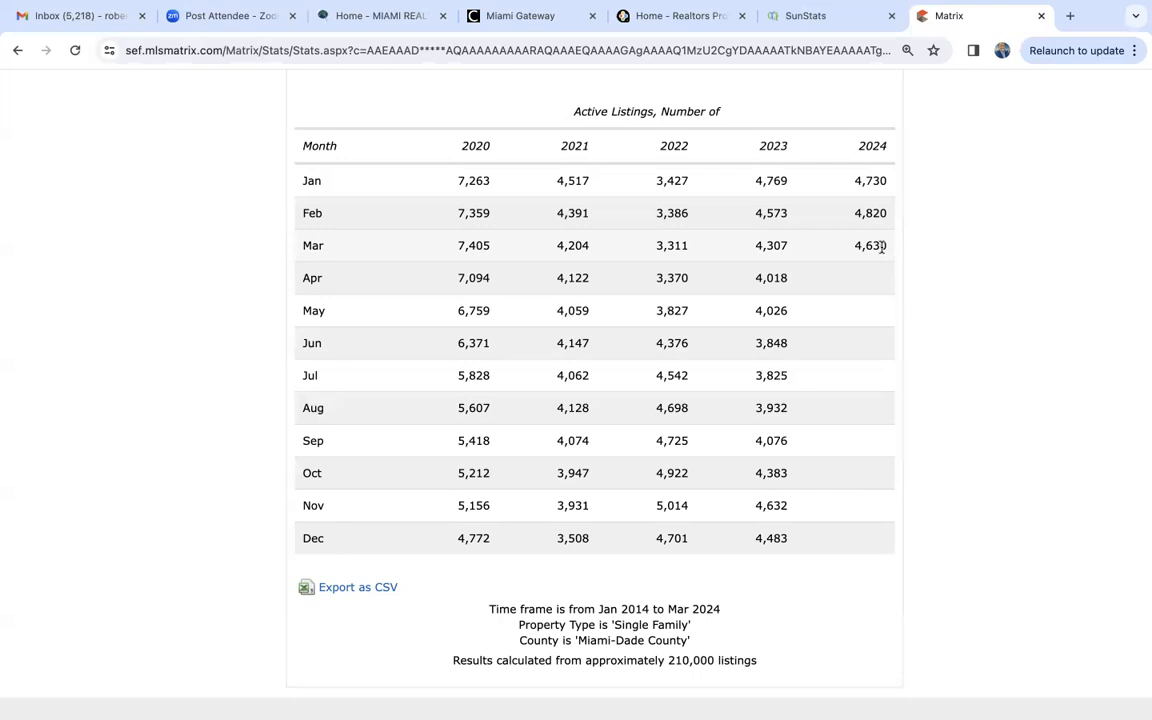
scroll(881, 248, down, 1)
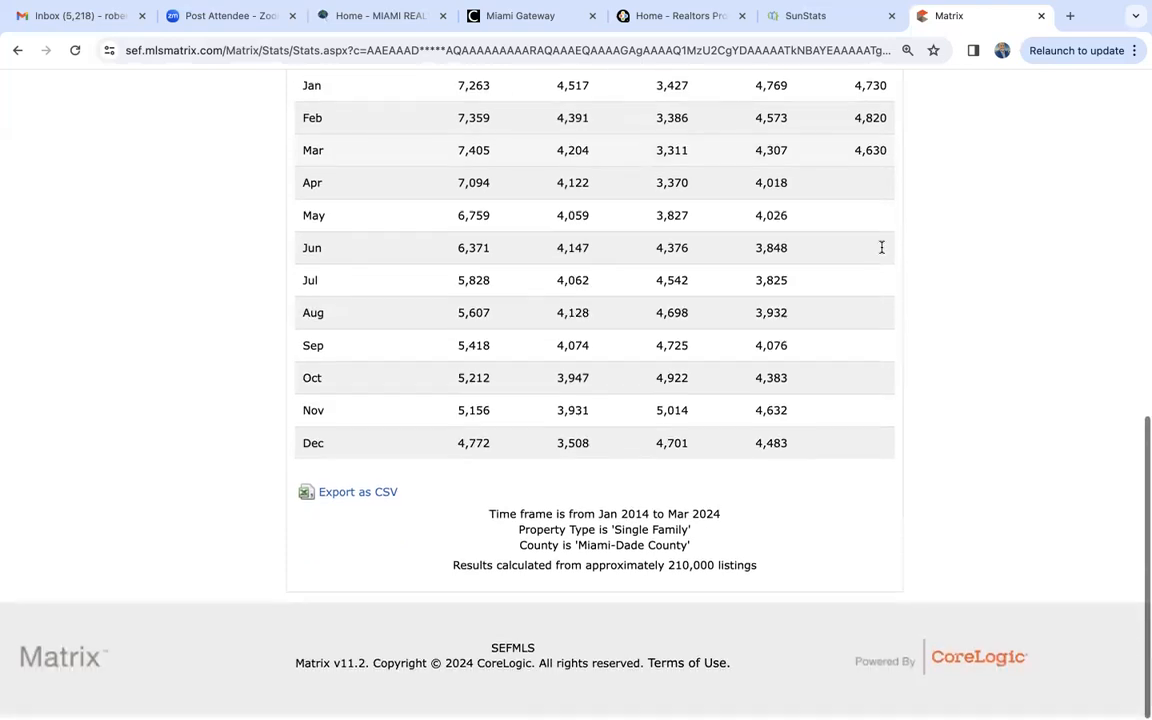
scroll(881, 248, up, 5)
scroll(881, 248, up, 2)
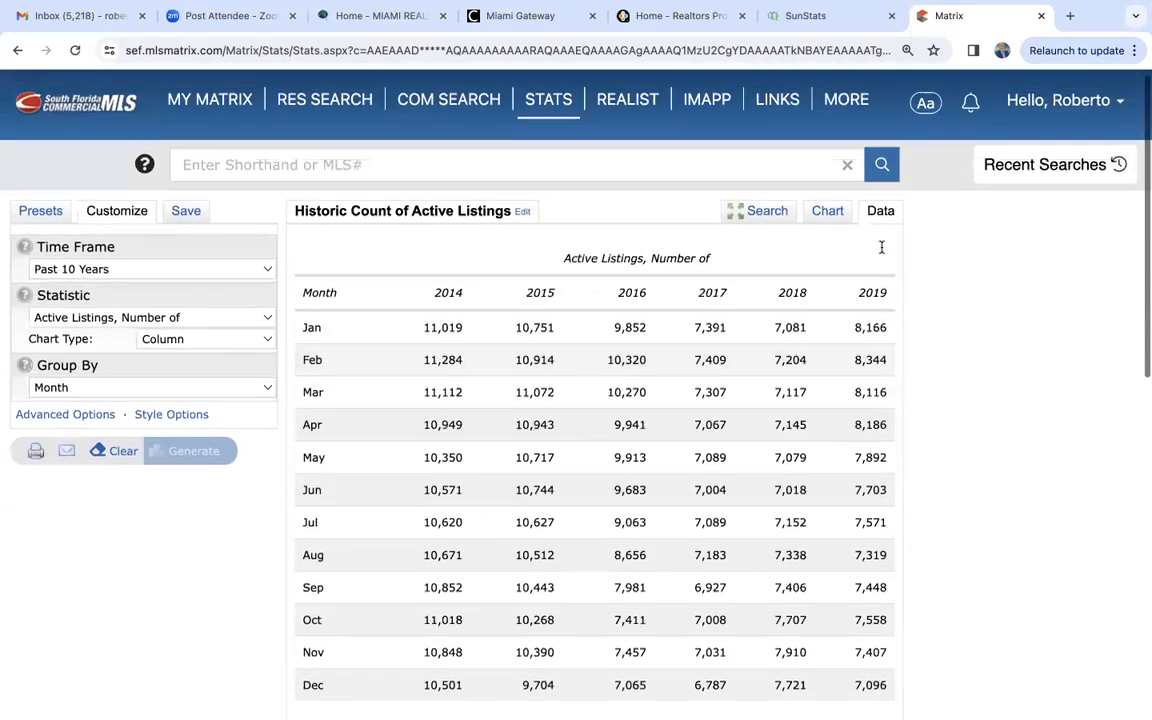
- Change the statistic's property type to Condo/Co-Op/Villa/Townhouse and generate the active listings chart
scroll(881, 248, down, 1)
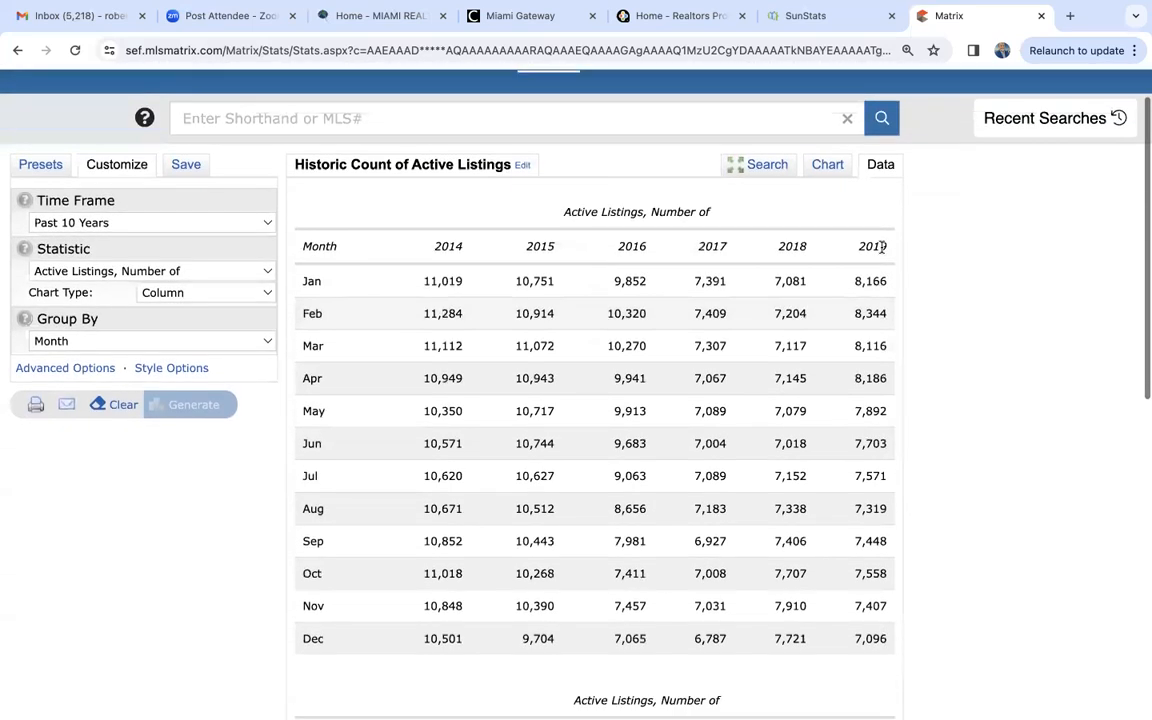
click(762, 165)
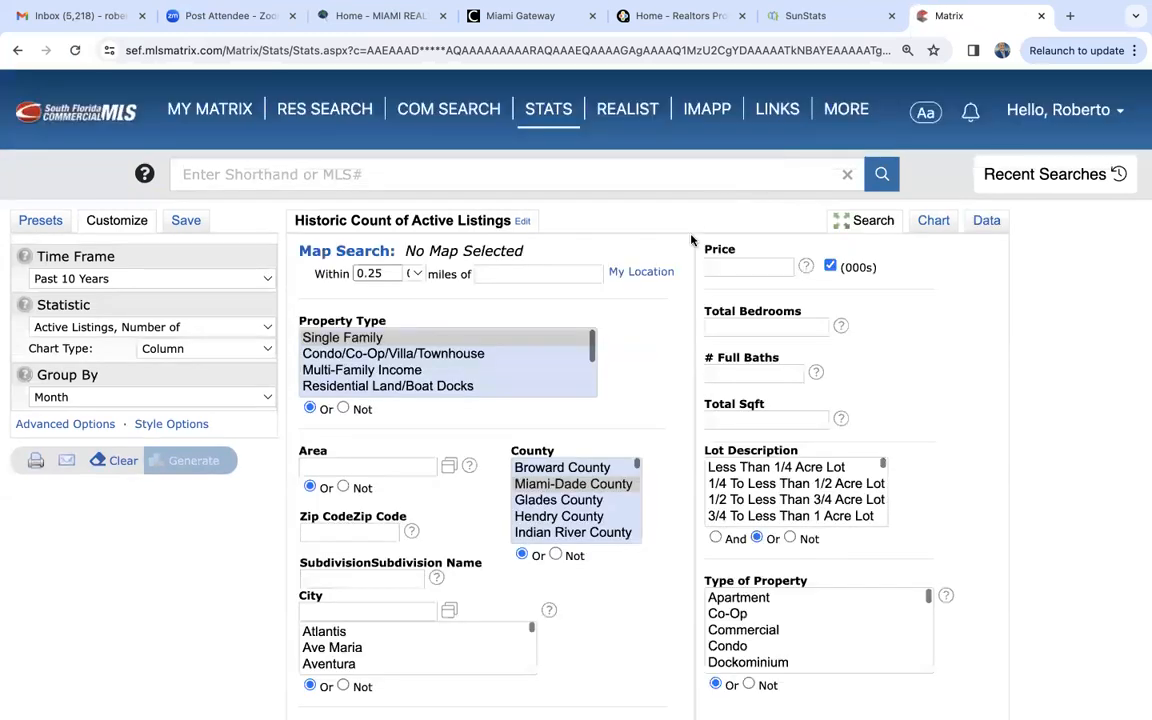
click(400, 358)
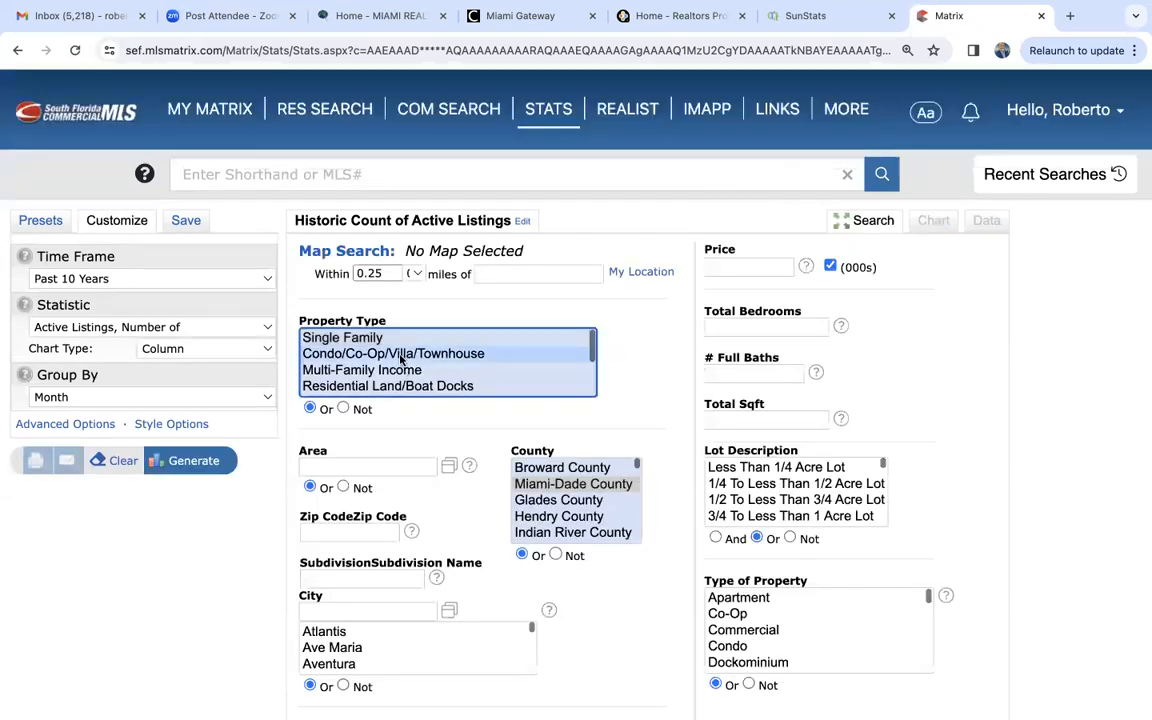
click(206, 464)
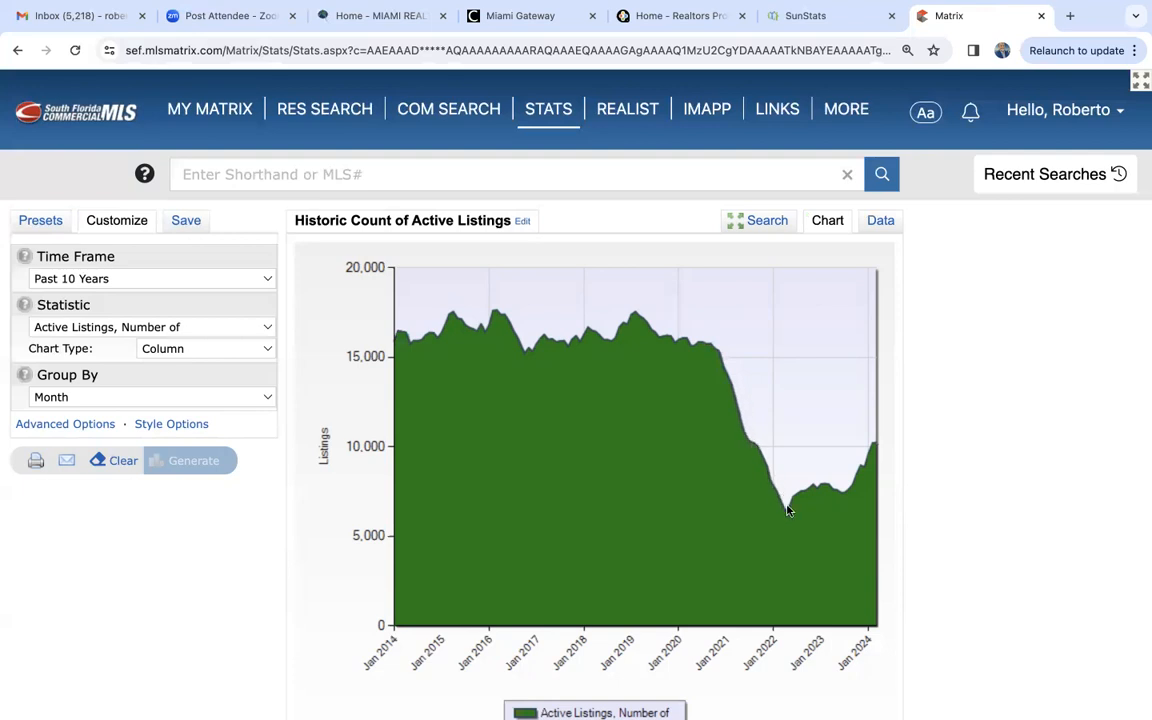
- Show the condo active listings as a data table and examine the monthly counts from 2014 to 2024
mouse_move(787, 510)
click(880, 221)
scroll(915, 490, down, 10)
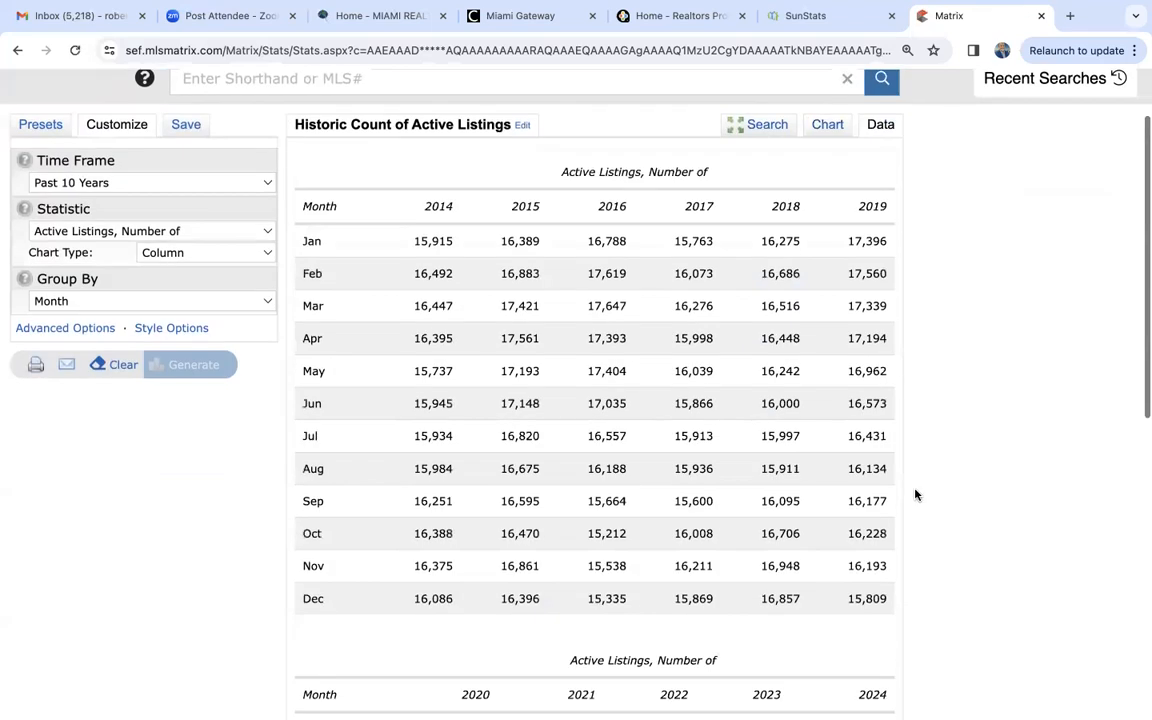
scroll(915, 494, up, 2)
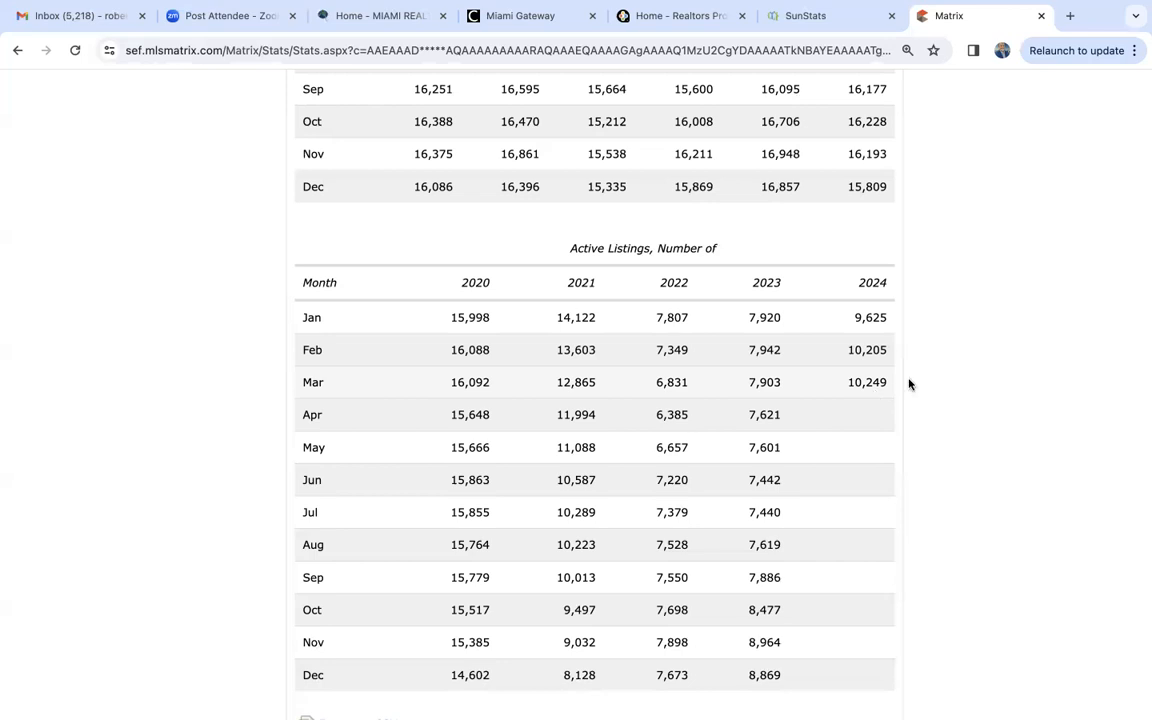
scroll(944, 389, up, 1)
scroll(944, 389, up, 5)
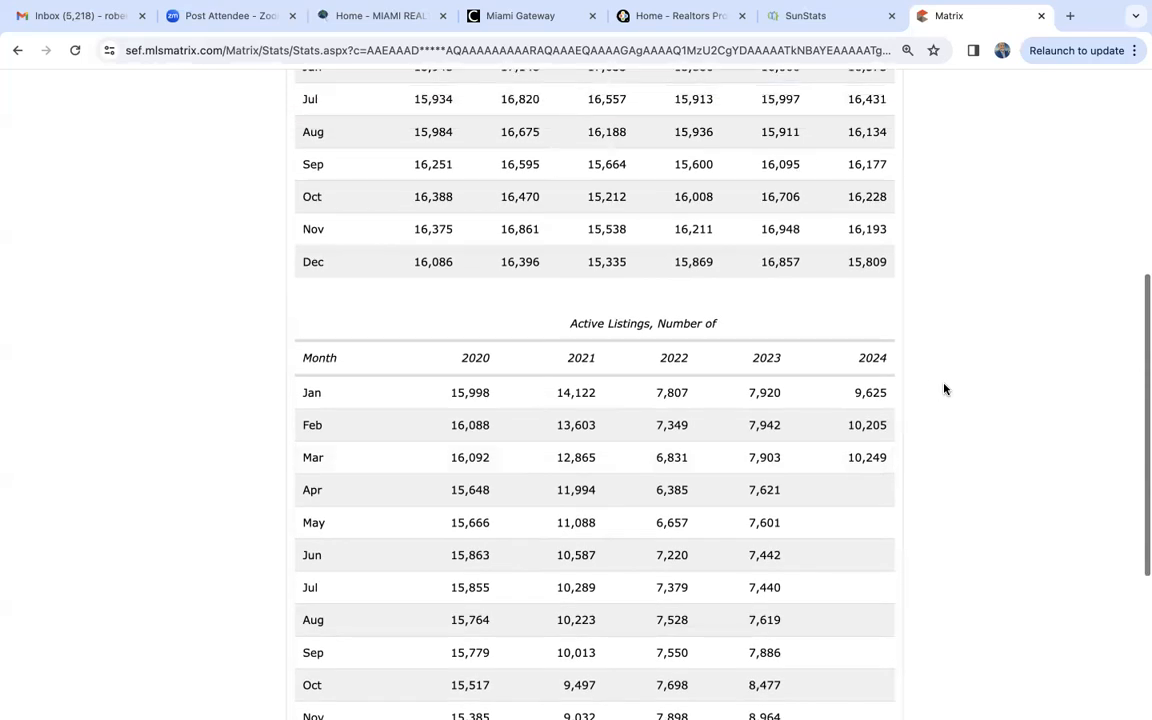
scroll(944, 389, up, 1)
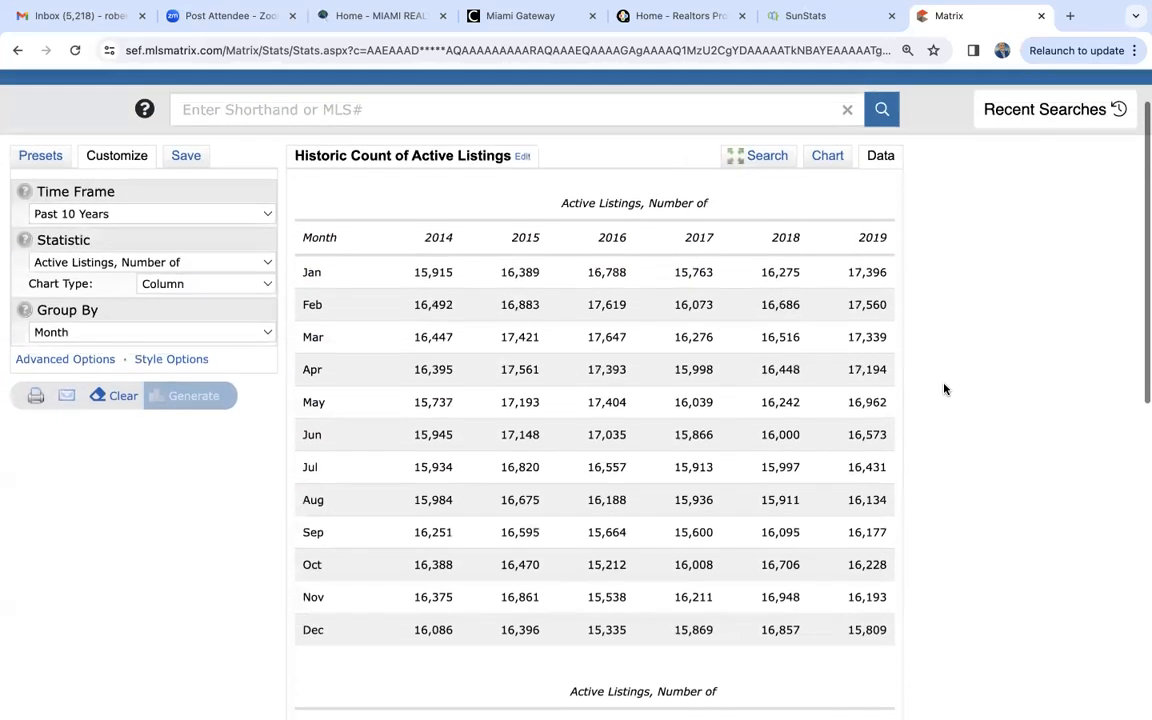
scroll(944, 389, down, 2)
scroll(944, 389, down, 6)
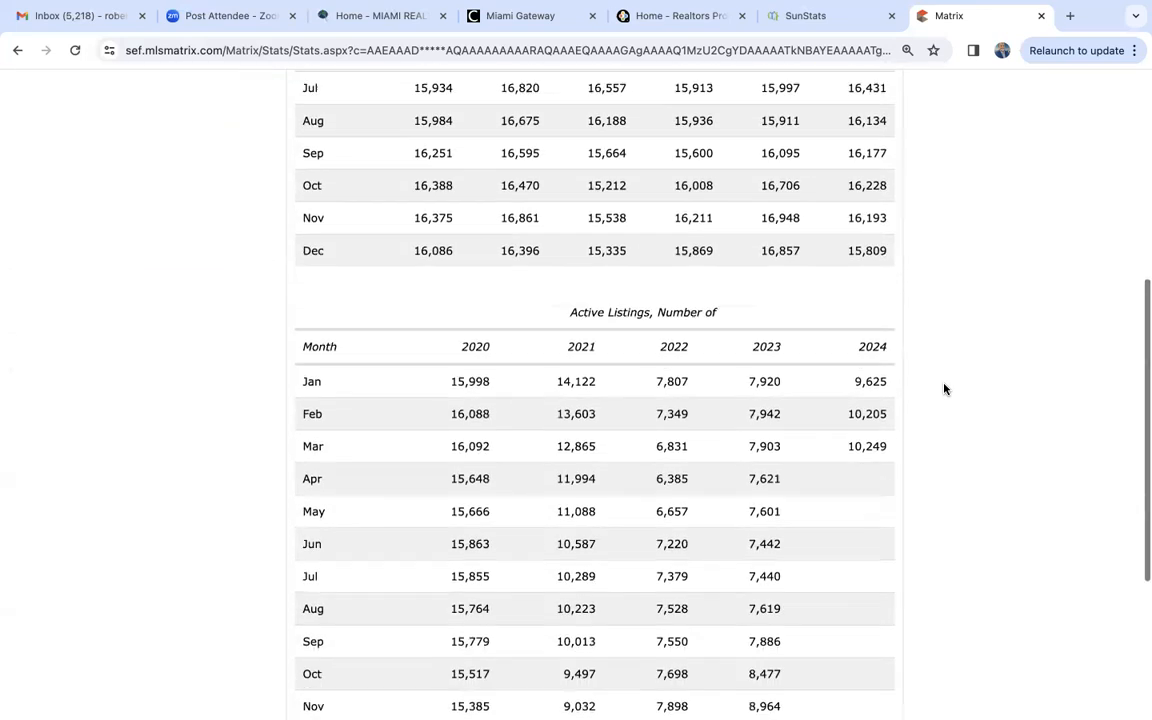
scroll(944, 389, up, 6)
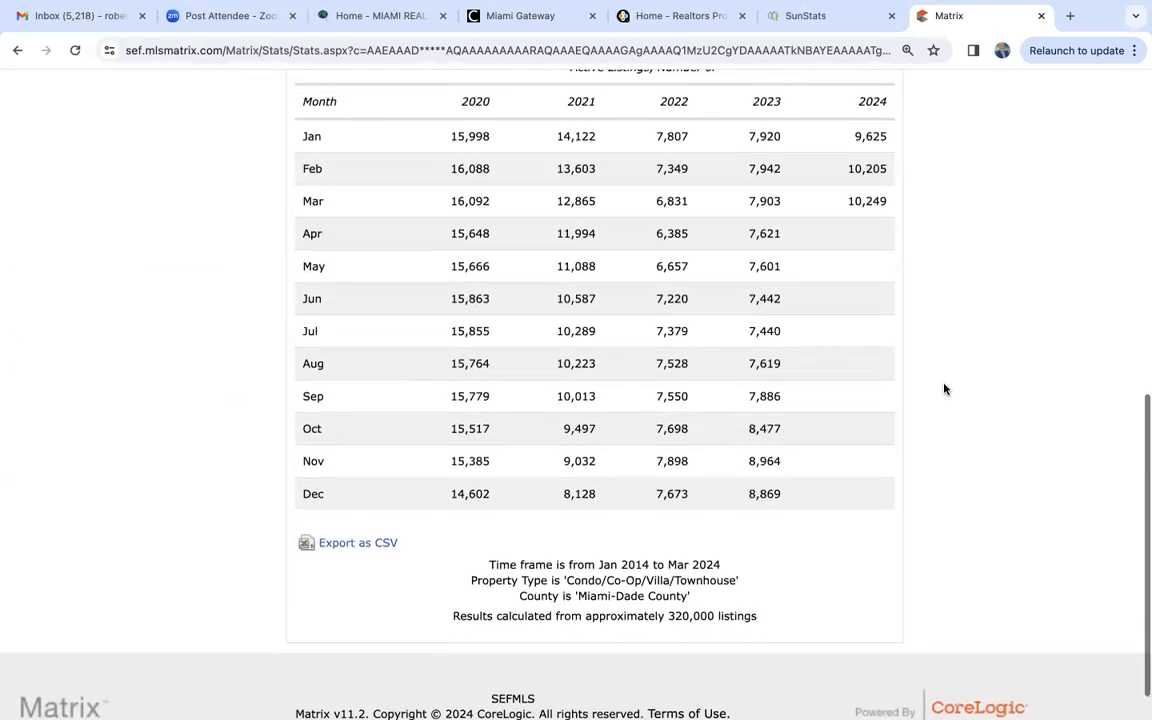
scroll(944, 389, up, 1)
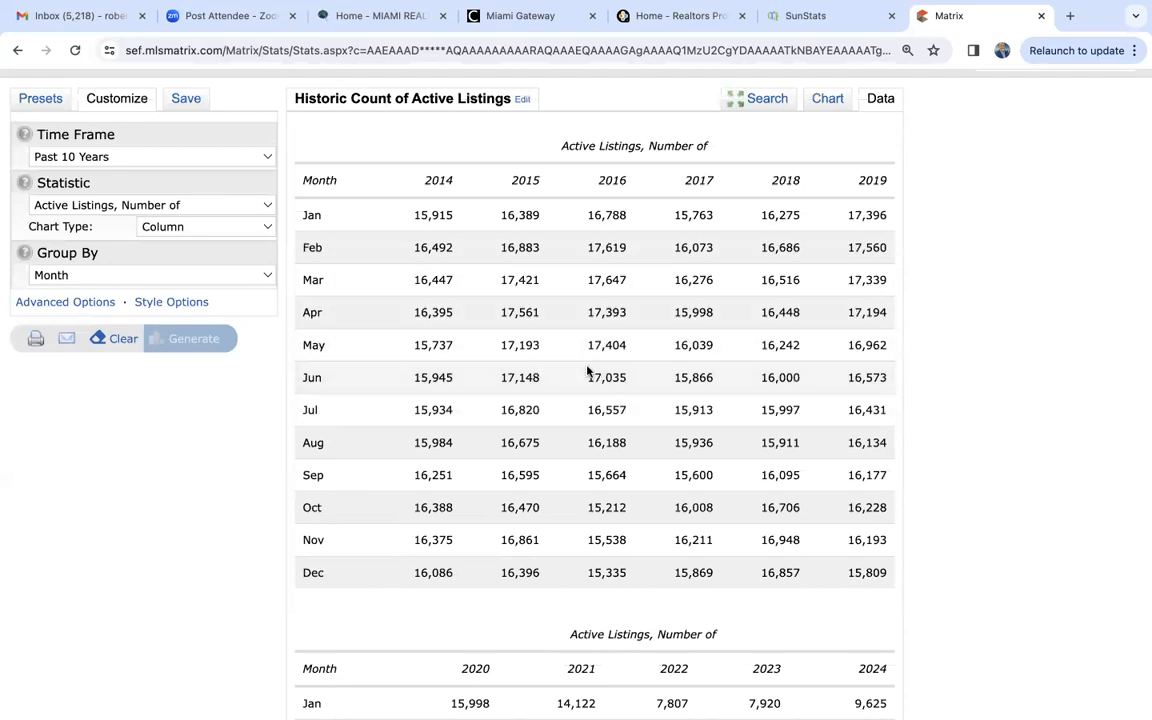
scroll(587, 371, down, 6)
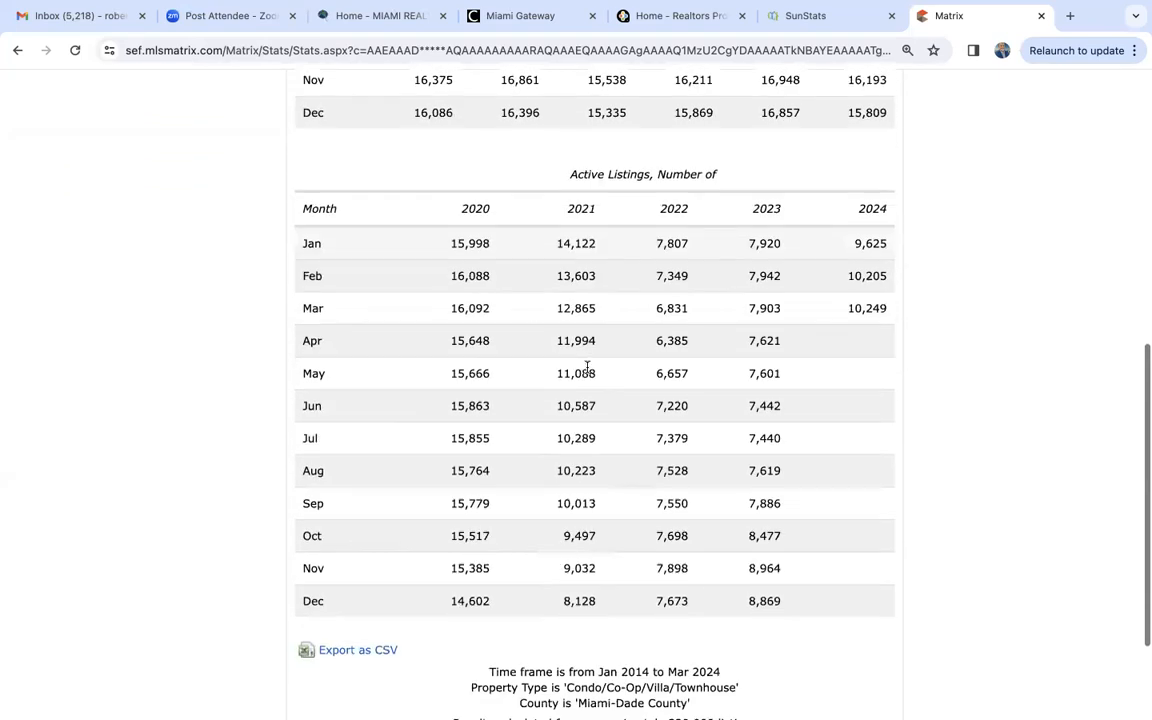
scroll(587, 368, up, 7)
scroll(587, 368, down, 2)
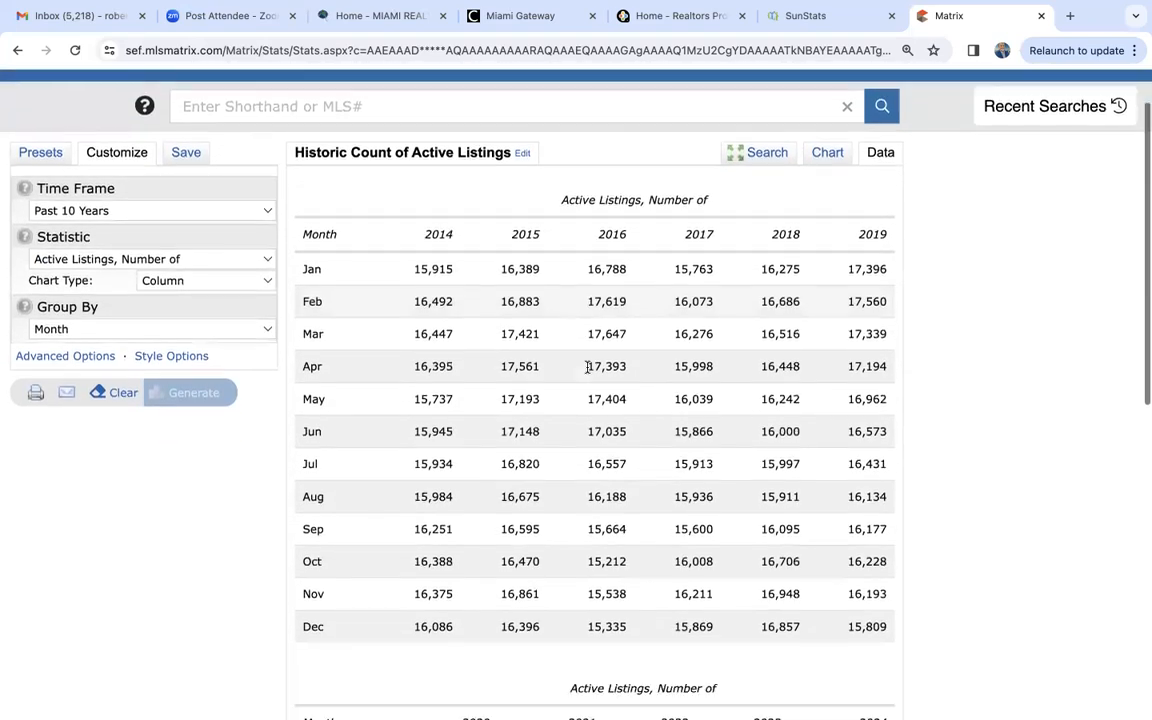
scroll(587, 368, up, 2)
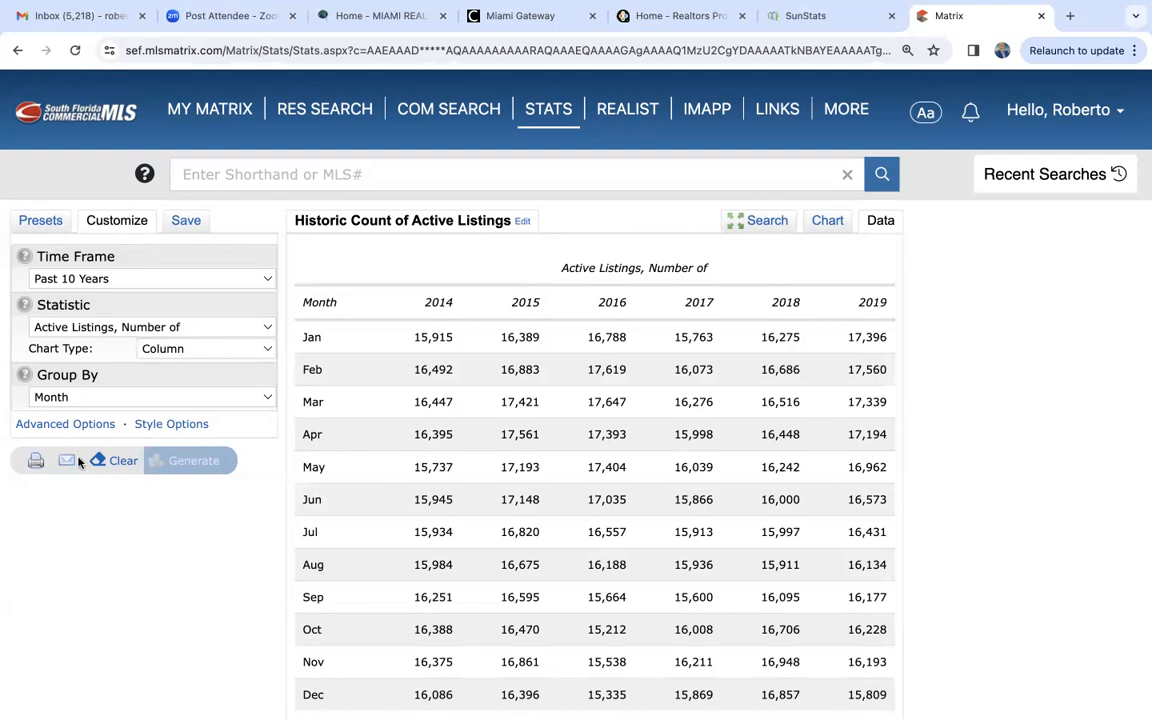
- Generate the Historic Sales by Year preset for the same condo search and review its monthly sales table
click(50, 221)
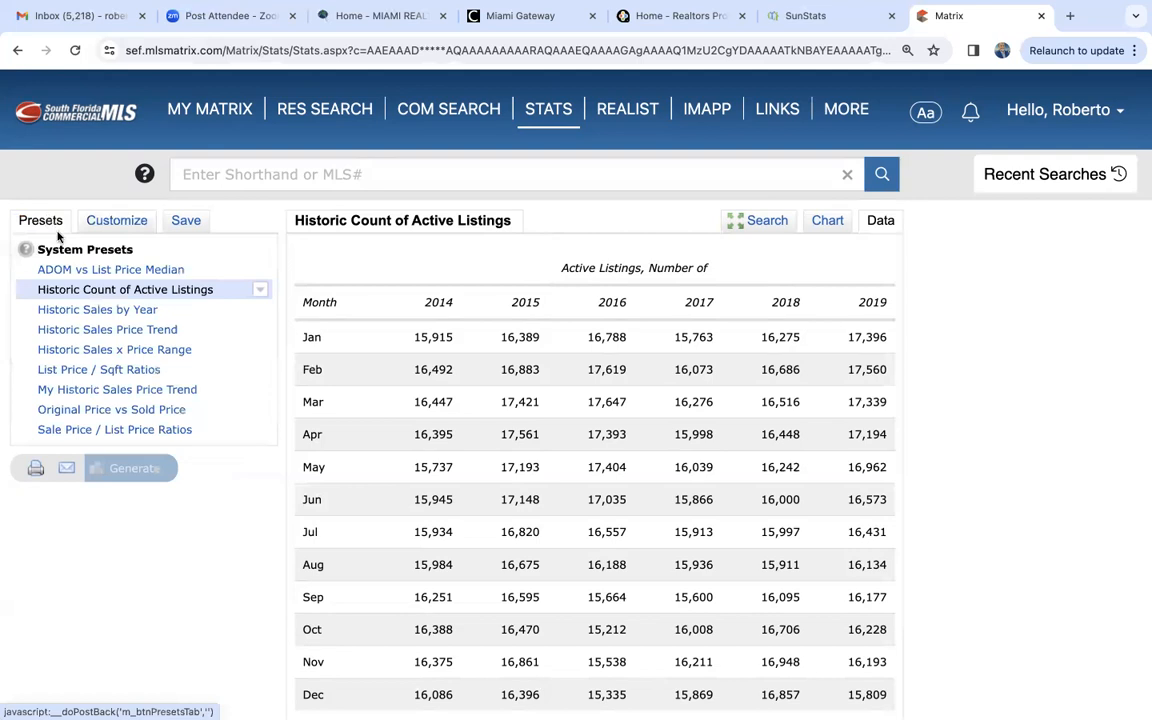
click(97, 309)
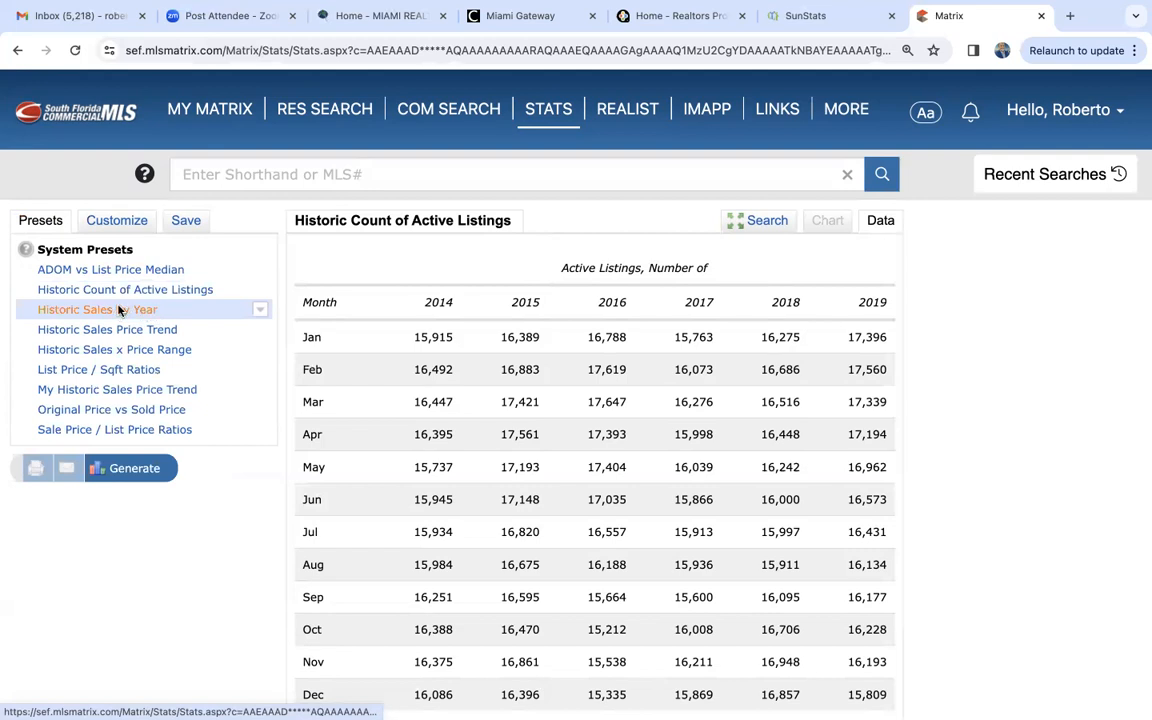
click(134, 468)
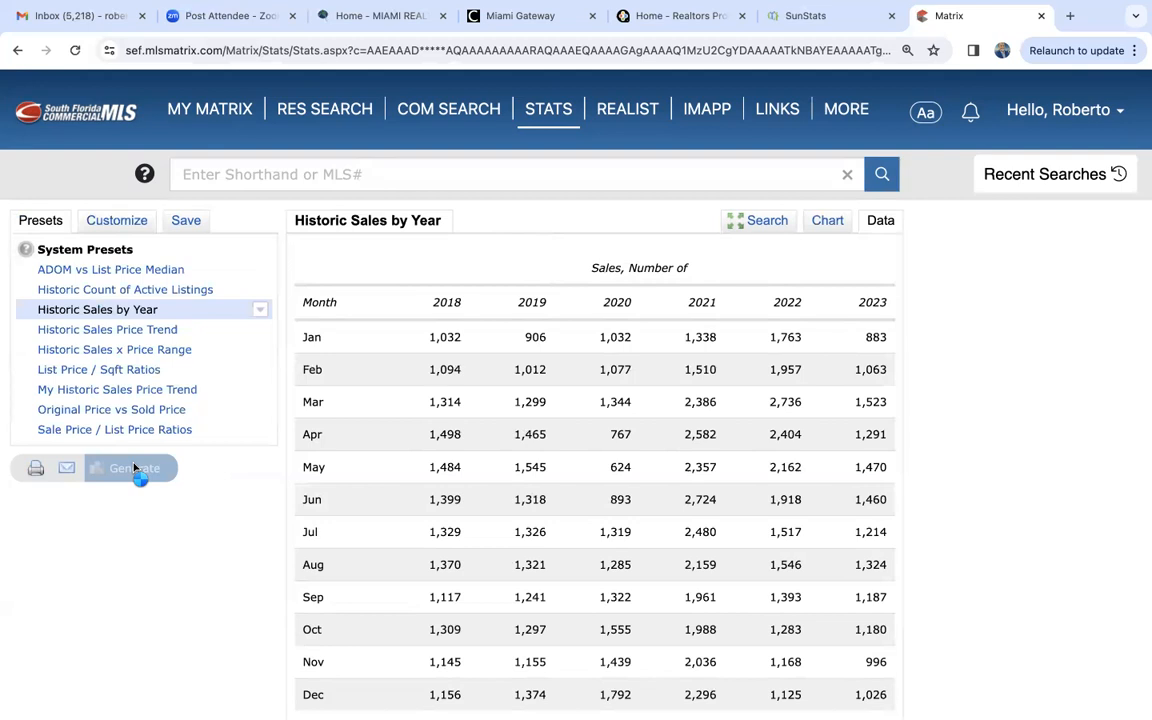
scroll(680, 486, down, 3)
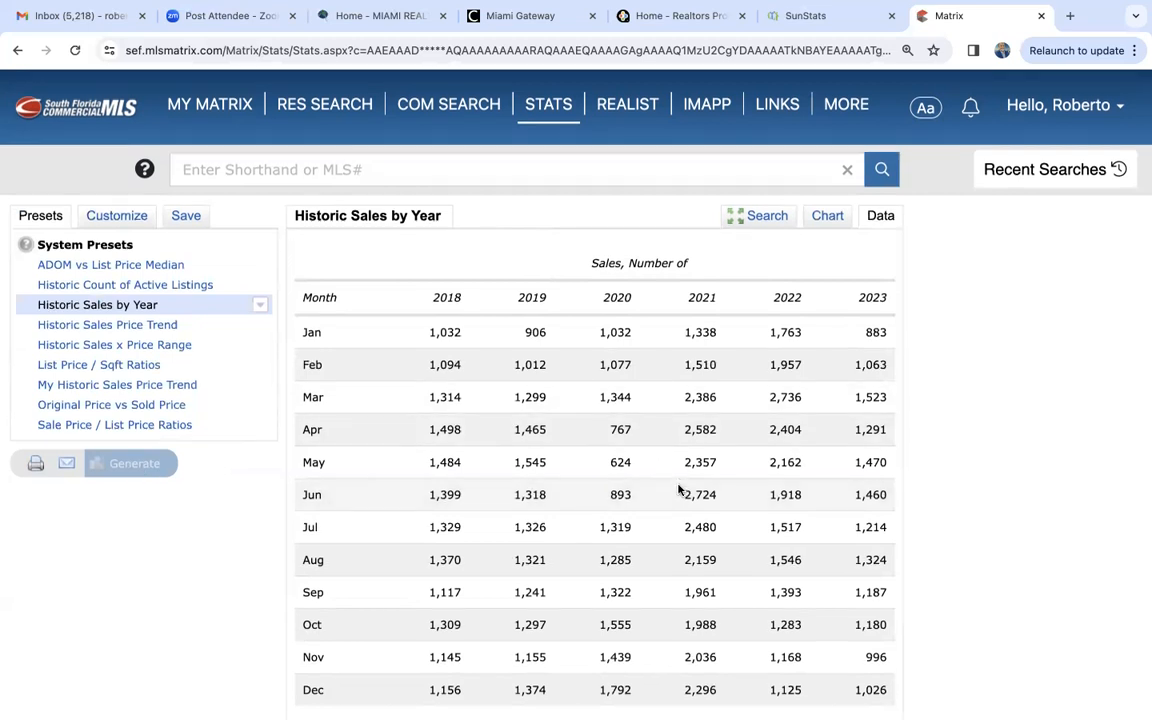
scroll(679, 489, up, 2)
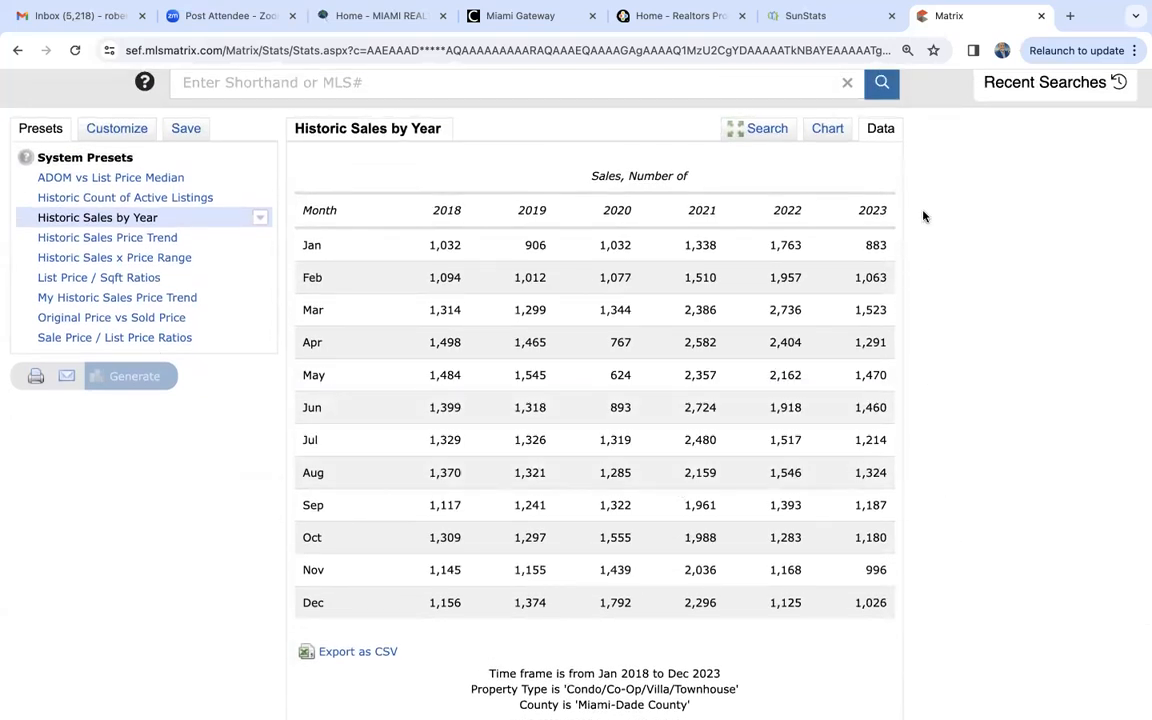
scroll(924, 216, up, 2)
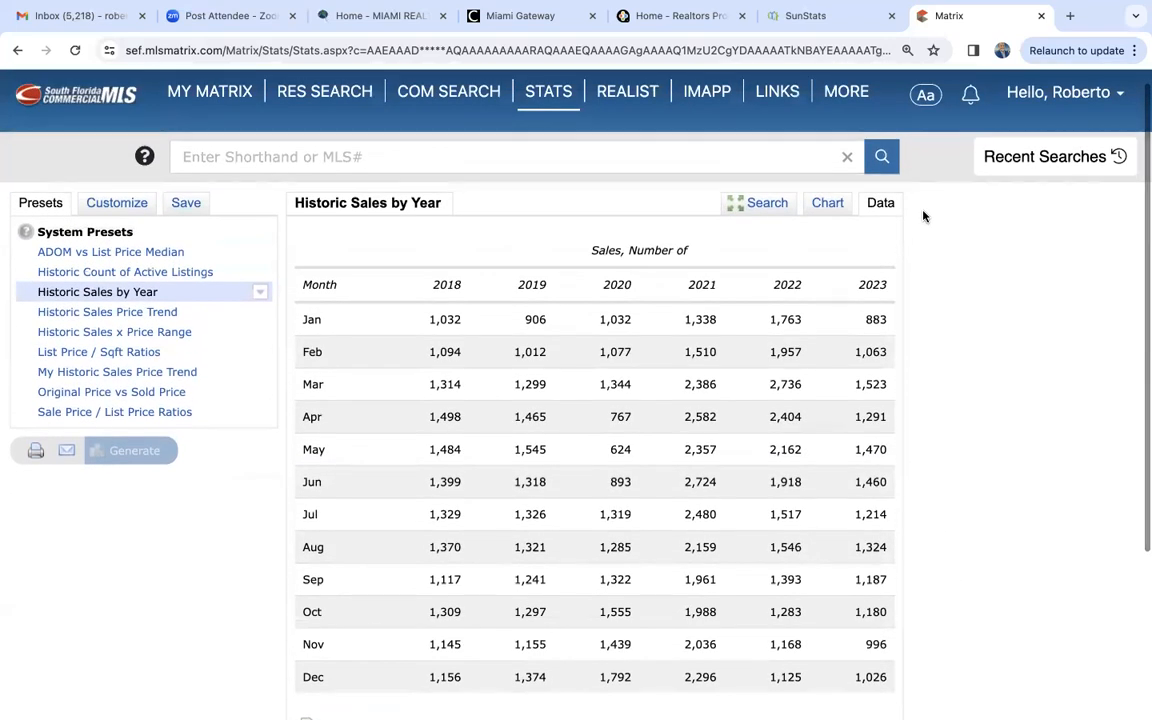
- Customize the historic sales statistic to the Year to Date (2024) time frame and regenerate it
click(123, 205)
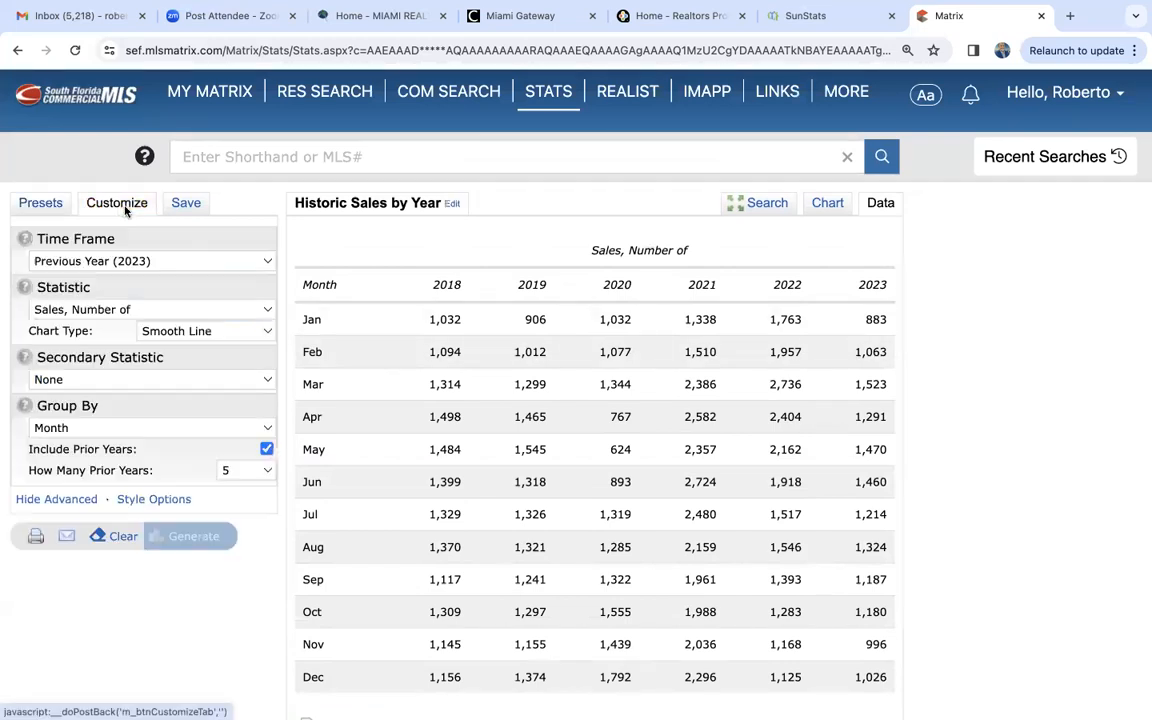
click(128, 261)
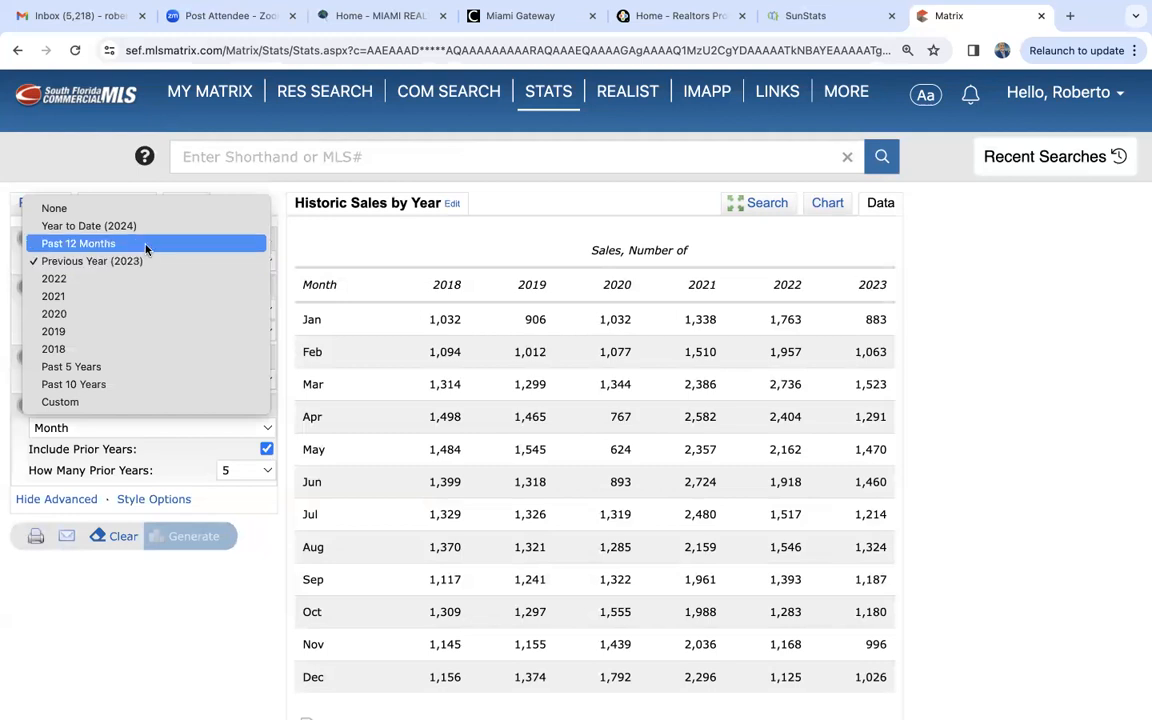
click(153, 226)
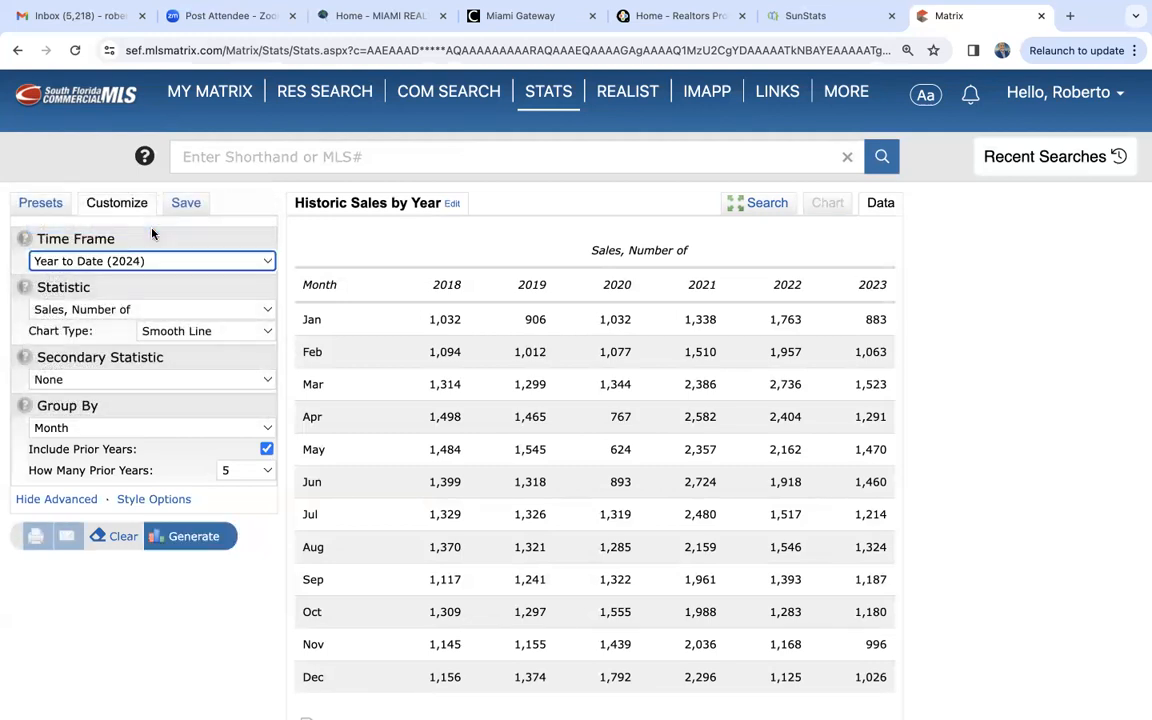
click(195, 538)
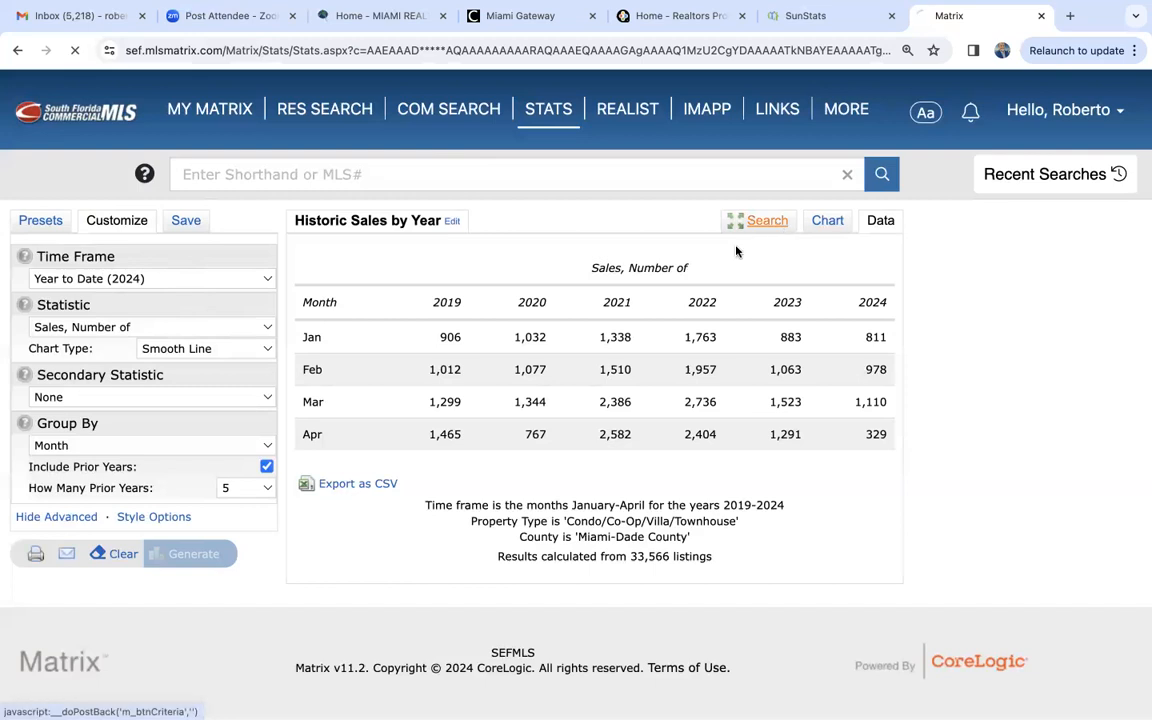
- Change the property type to Single Family, regenerate the year-to-date sales statistic and show it as a data table
click(757, 221)
click(352, 340)
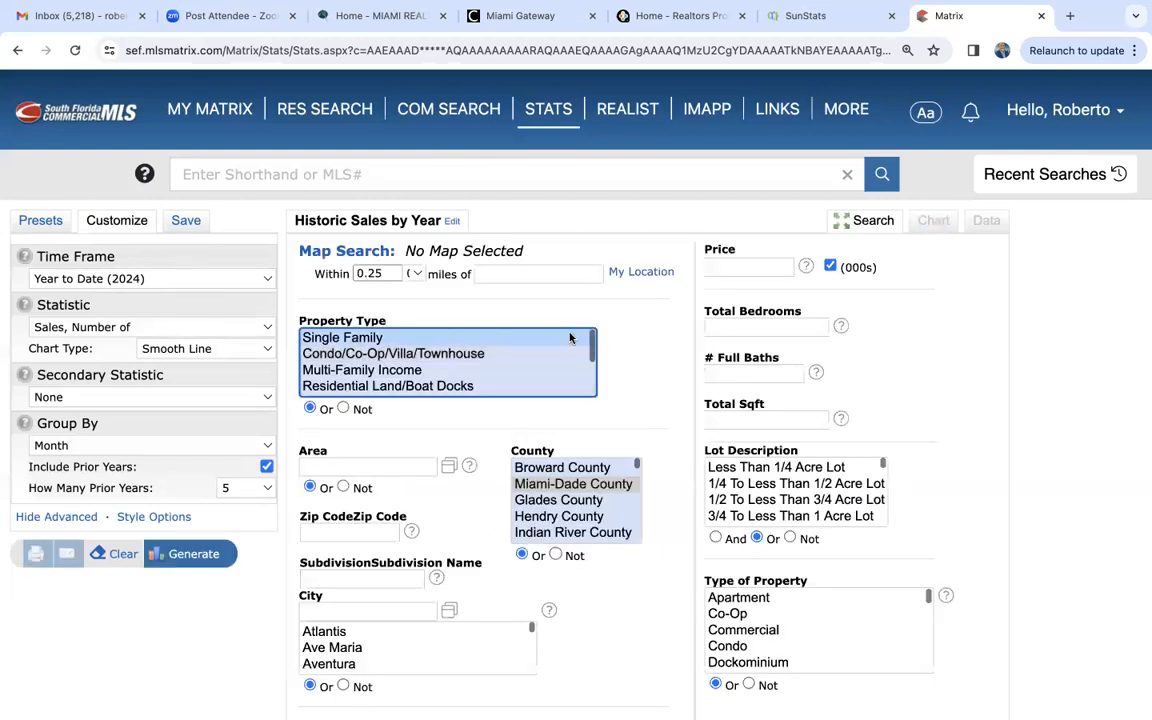
click(213, 546)
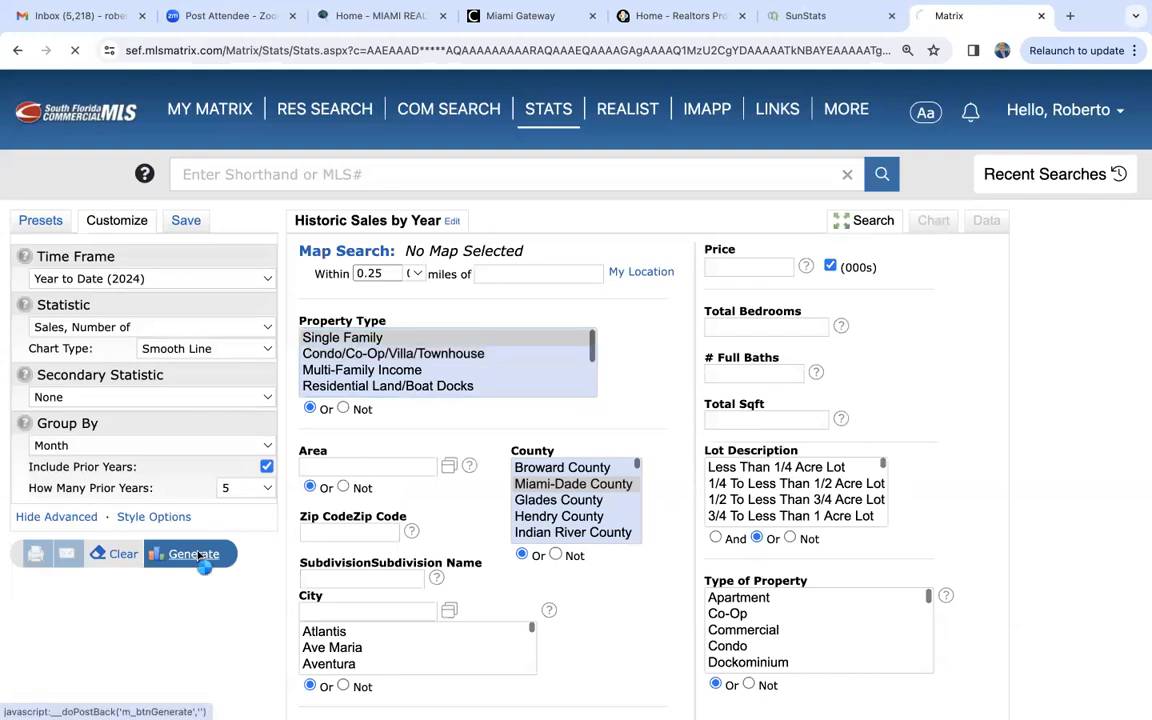
click(880, 220)
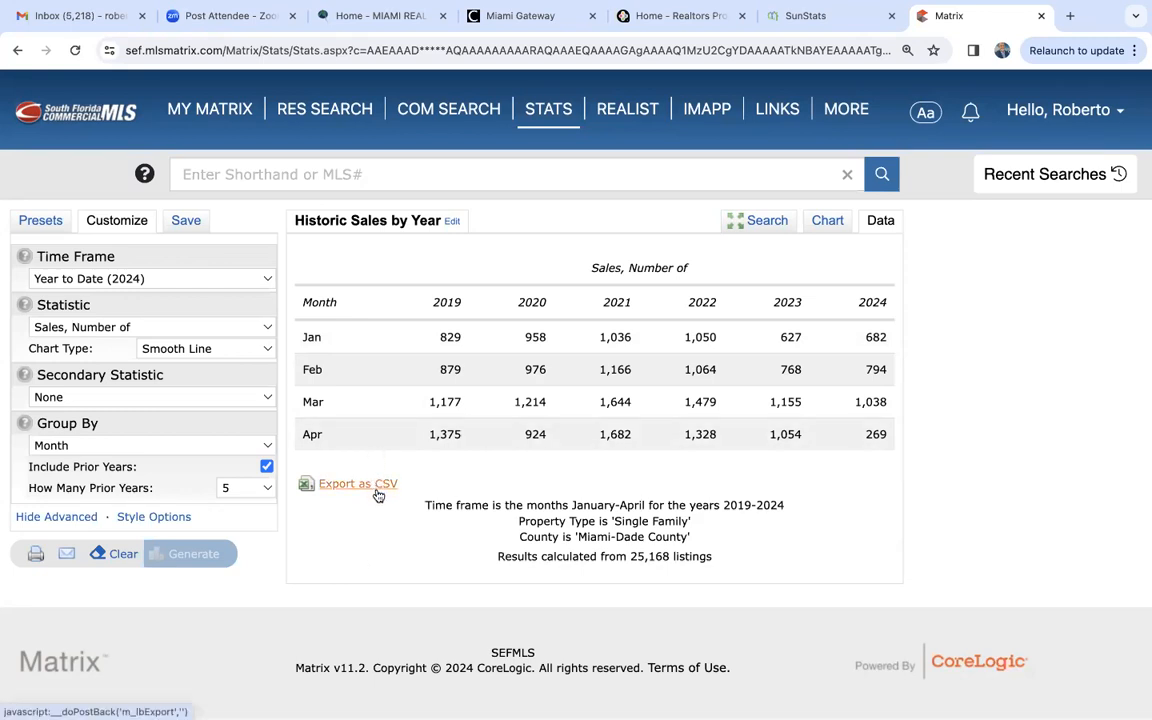
- Generate the Historic Sales Price Trend preset for the single-family search and review its monthly listings and average sale prices
click(36, 224)
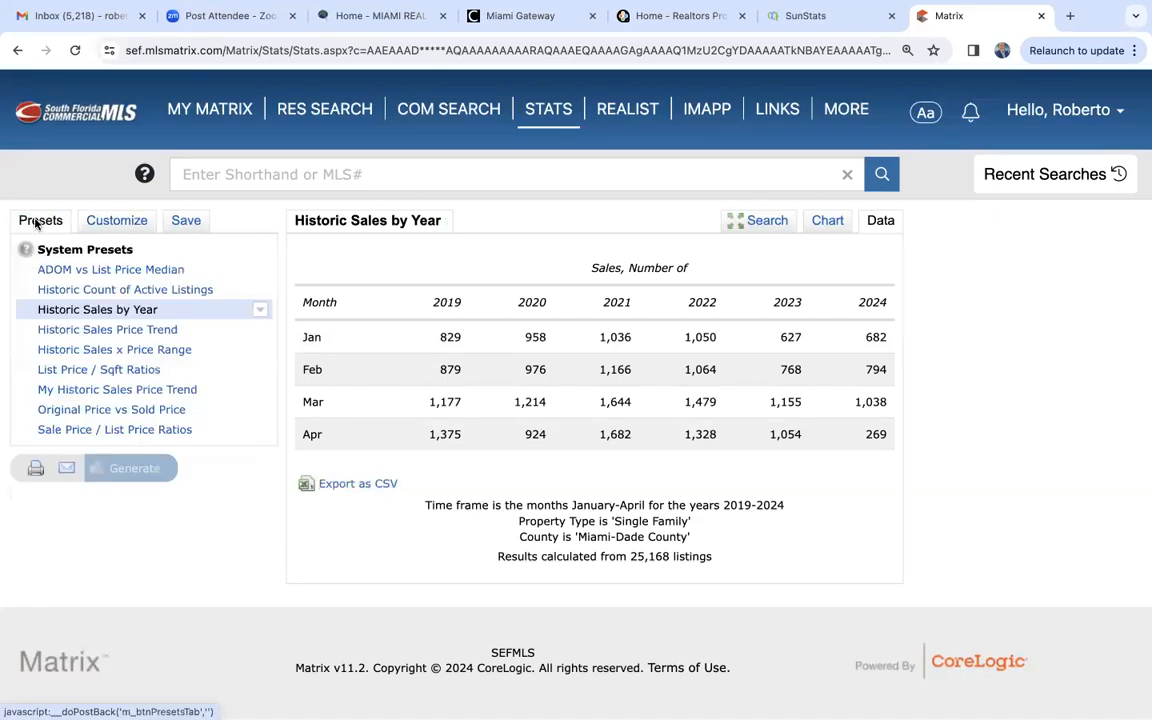
click(124, 331)
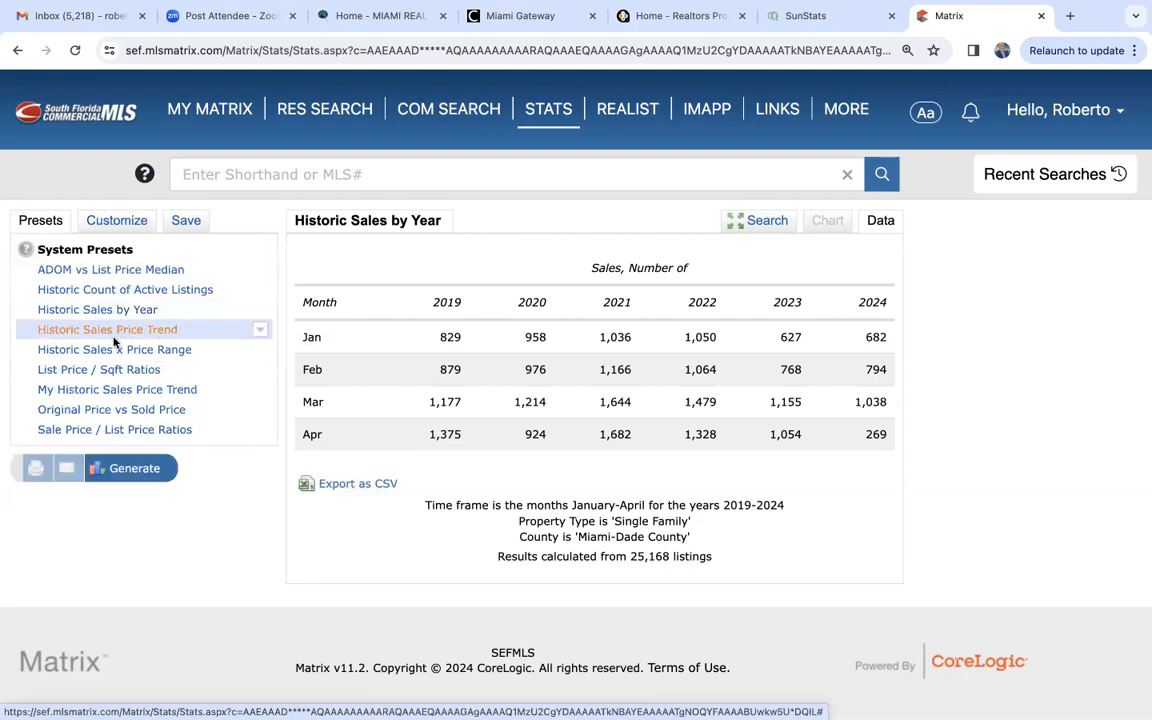
click(142, 472)
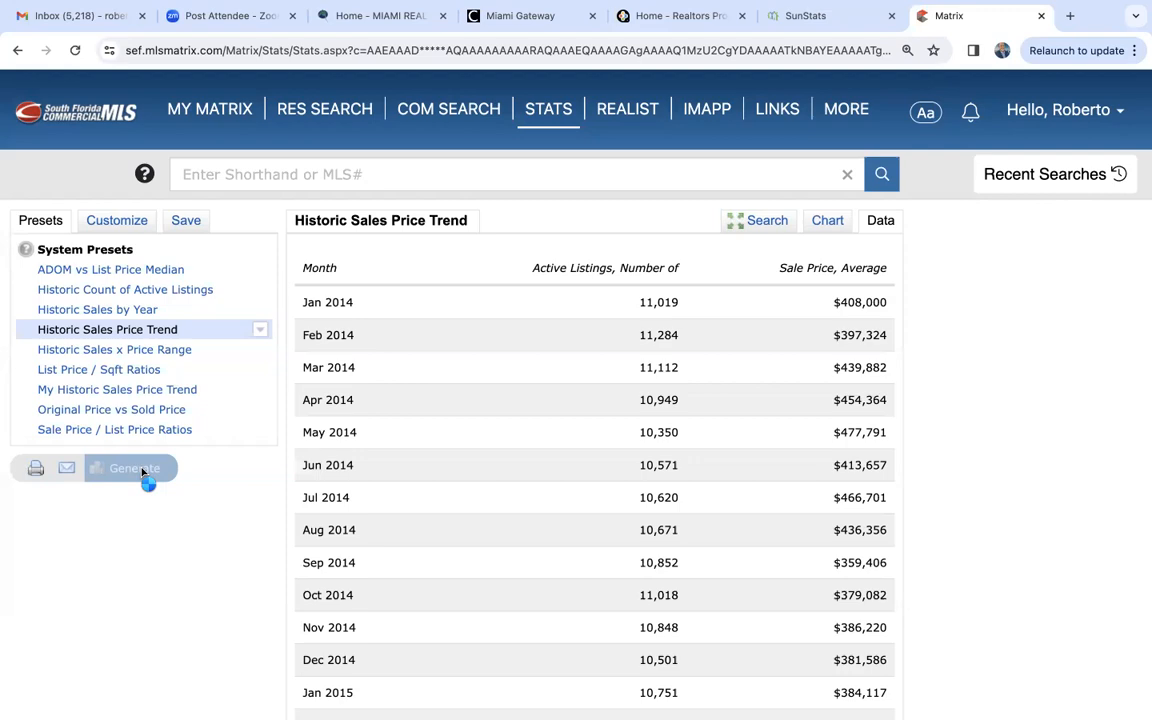
scroll(678, 415, down, 14)
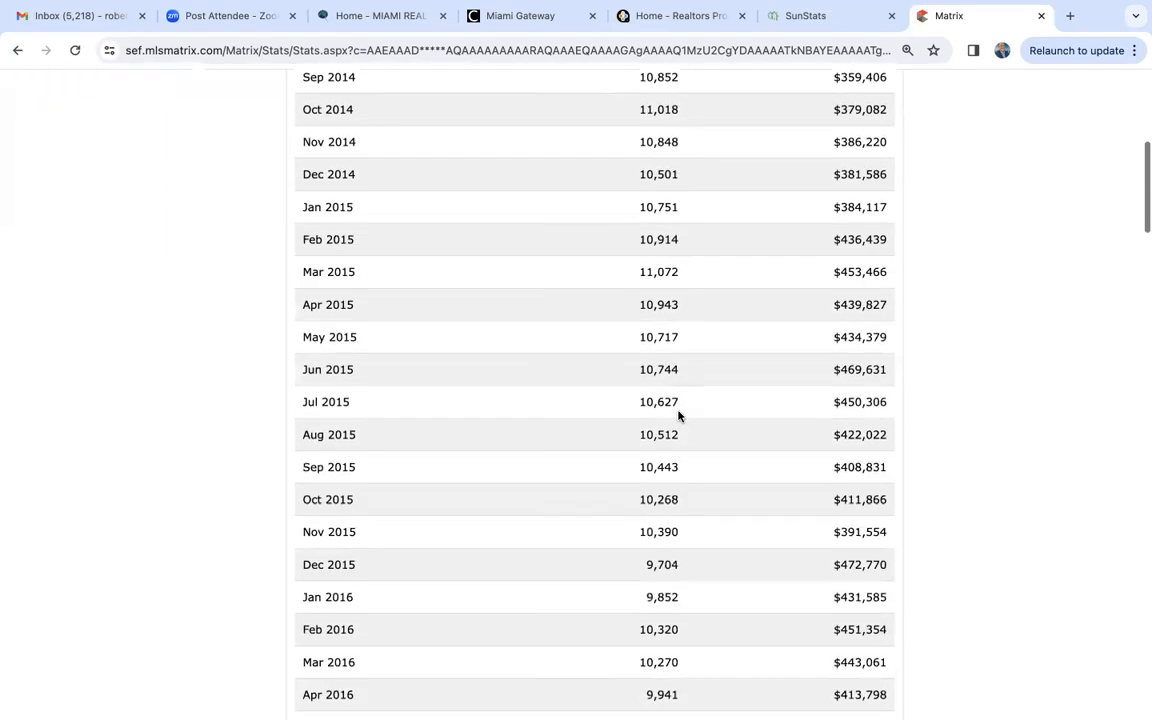
scroll(678, 415, down, 10)
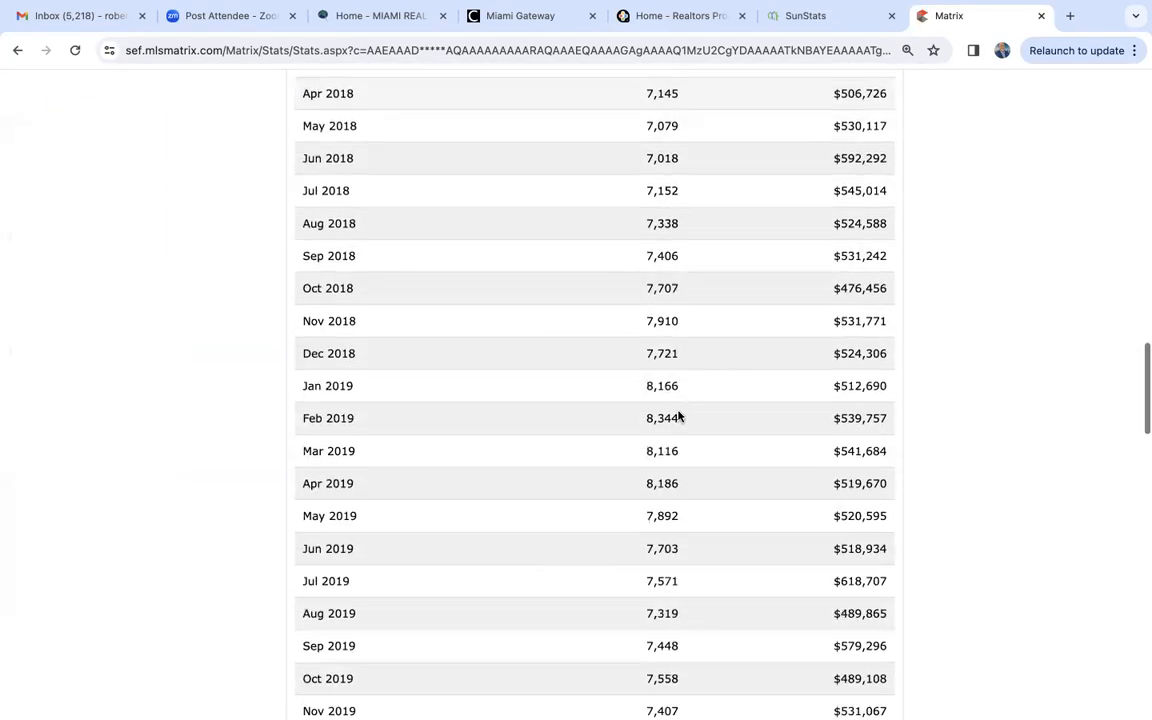
scroll(678, 415, up, 11)
scroll(678, 415, up, 10)
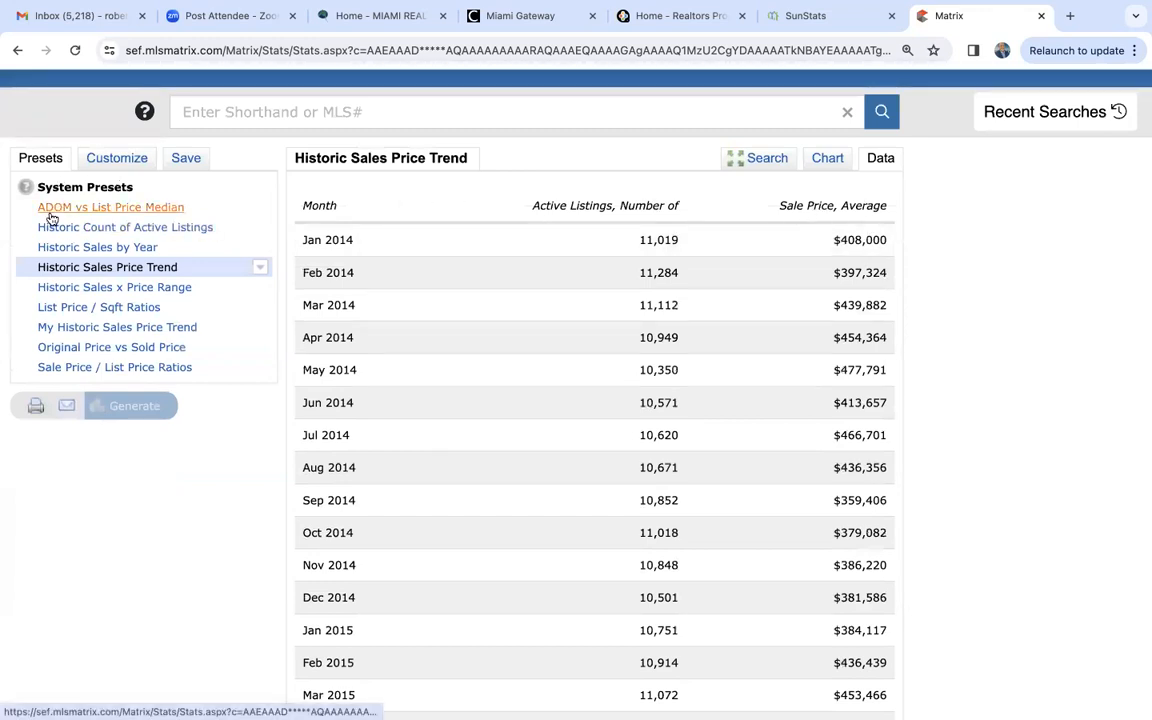
- Customize the price trend to show Sales, Number of with Sale Price, Median as the secondary statistic and regenerate it
click(110, 158)
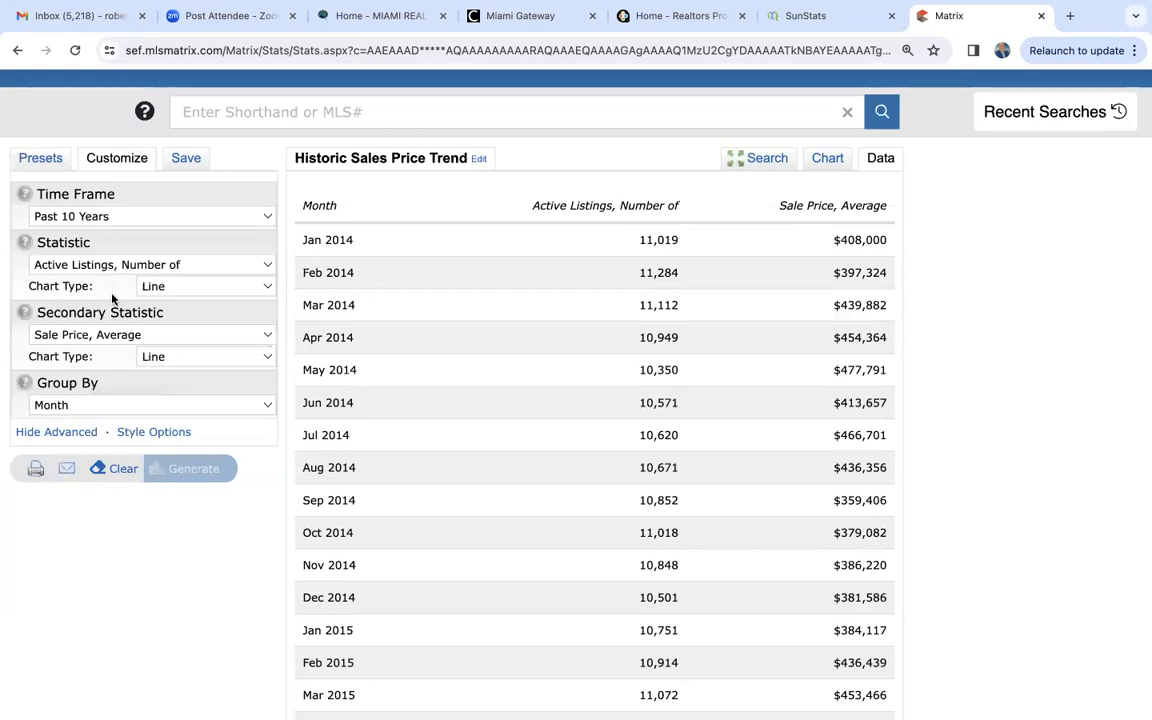
click(136, 335)
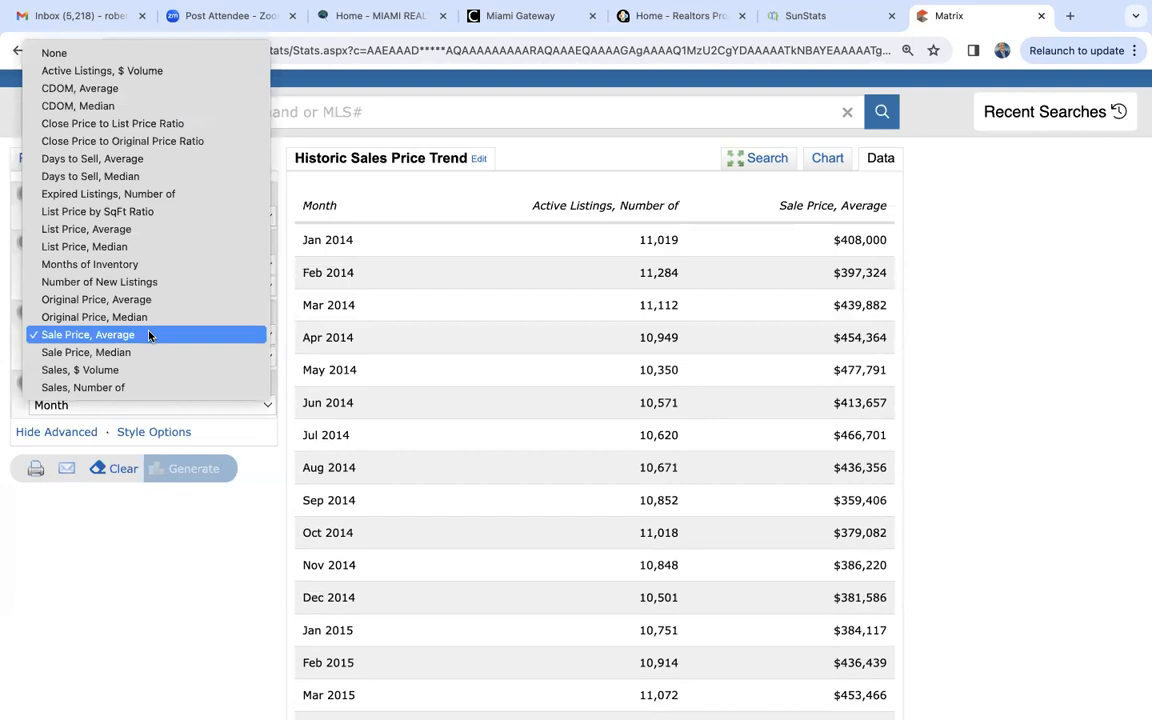
click(142, 352)
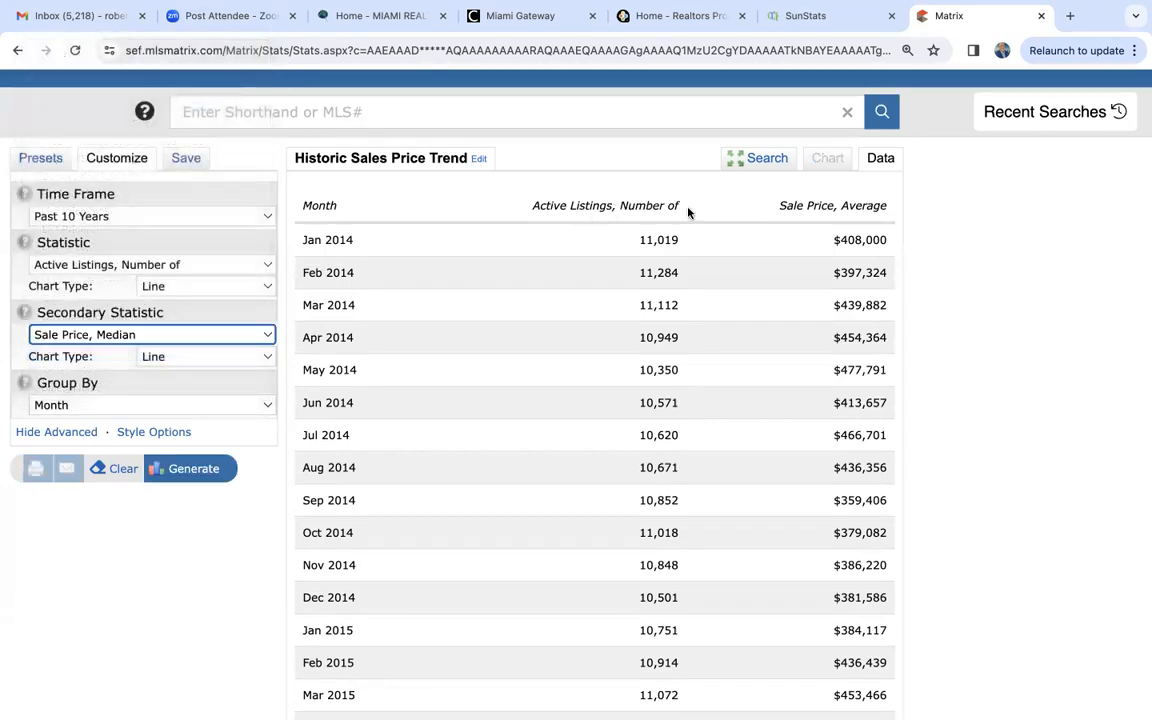
click(109, 264)
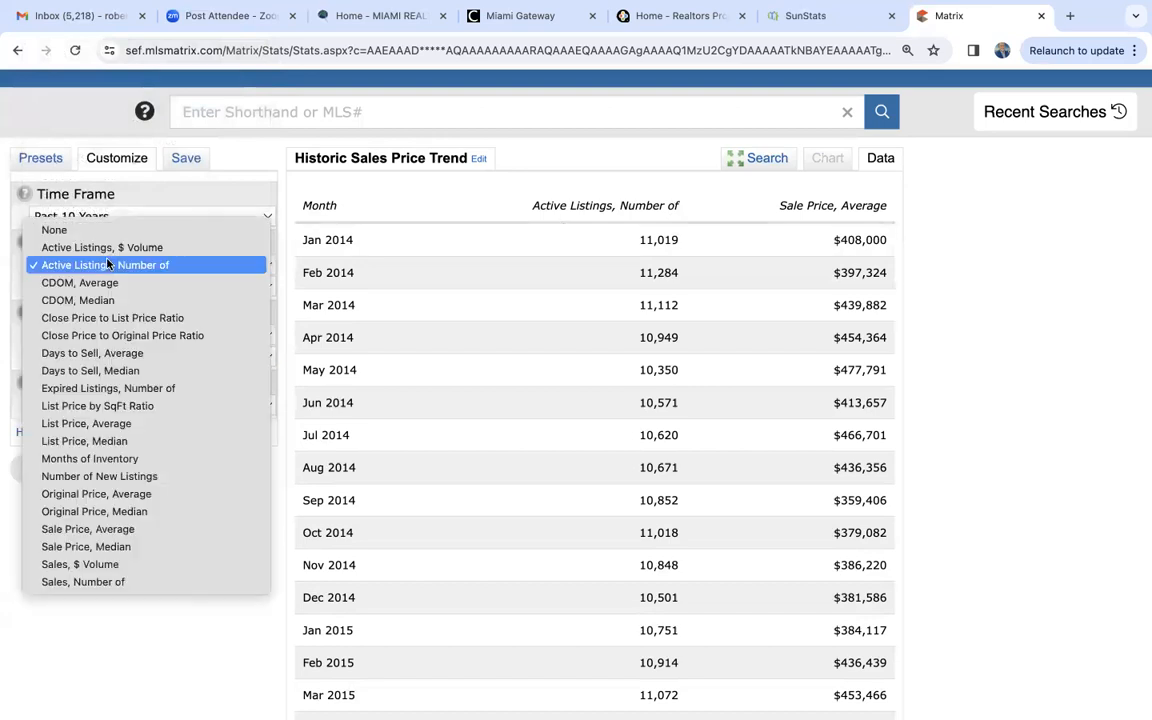
click(99, 565)
click(113, 266)
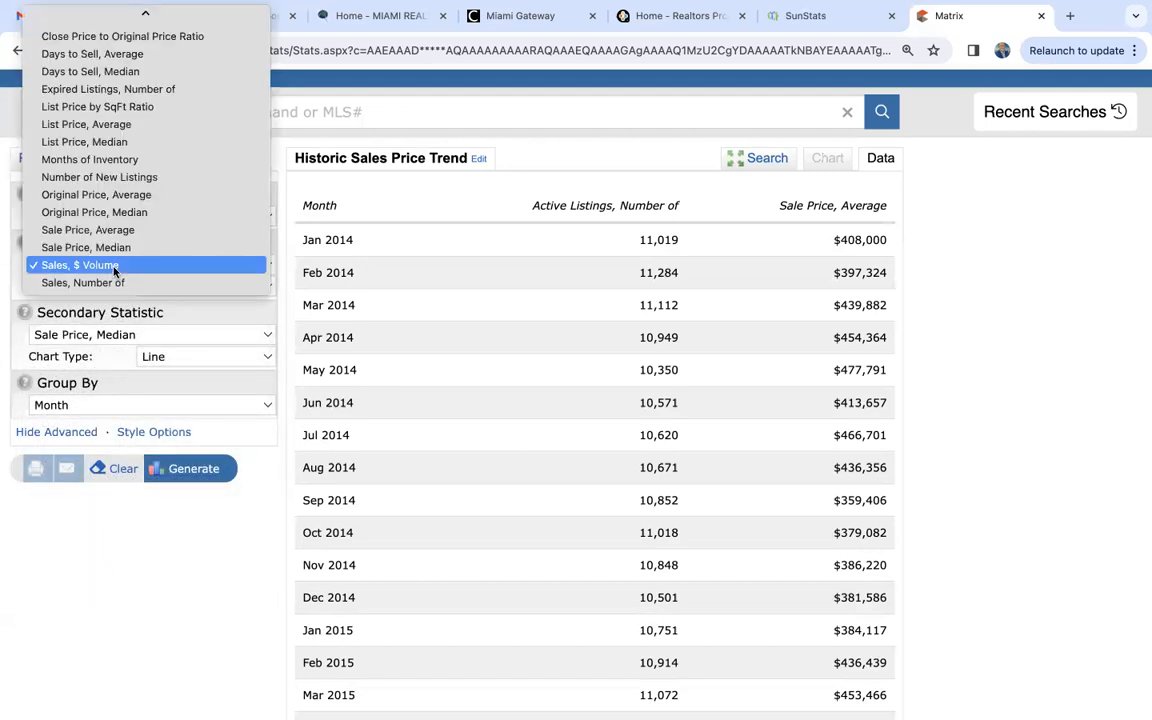
click(110, 282)
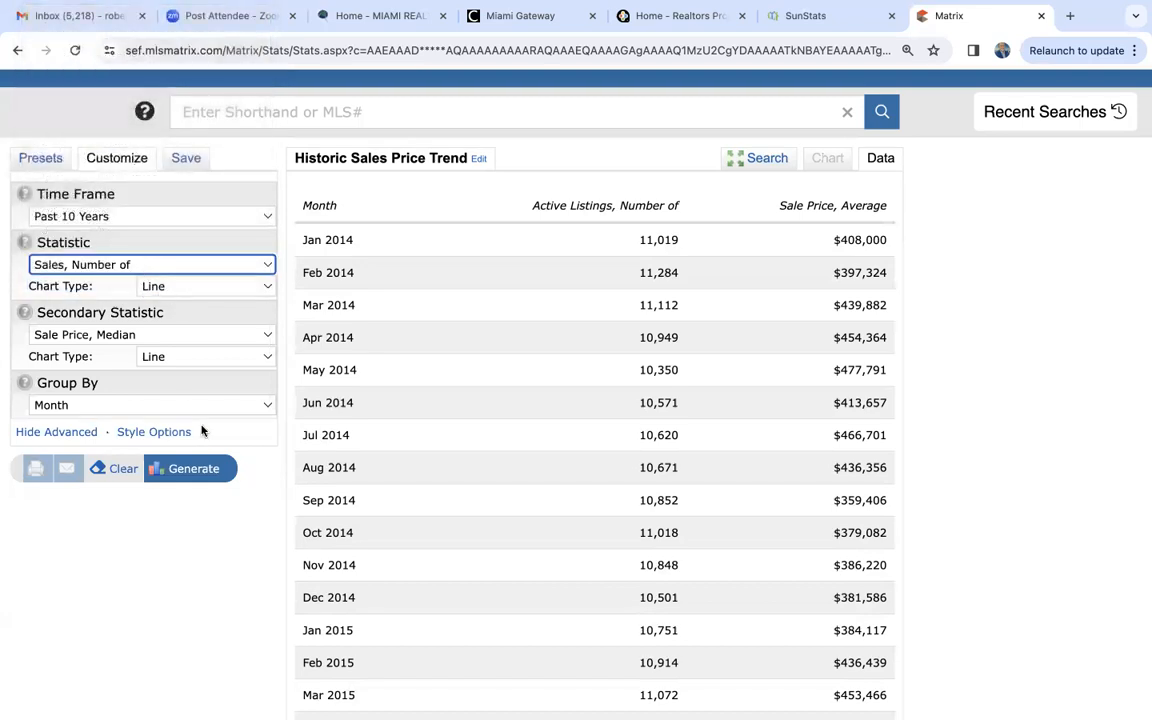
click(206, 472)
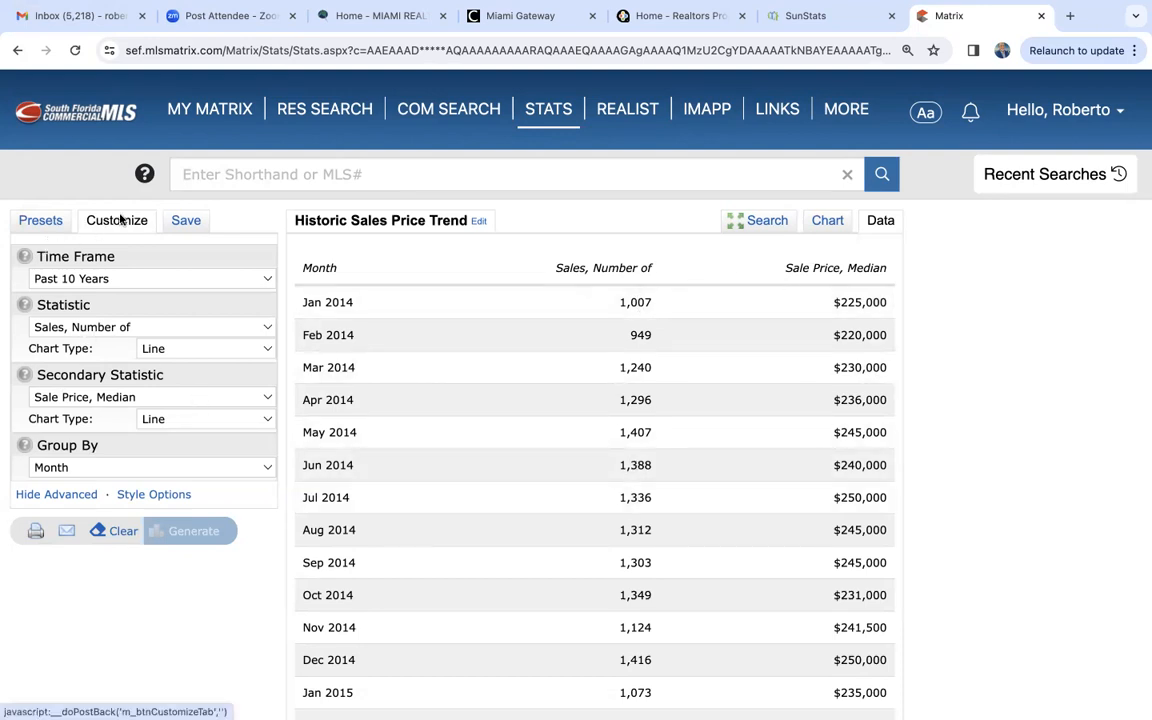
- Change the statistic to Sale Price, Median with Sale Price, Average as the secondary statistic and regenerate the trend
click(83, 330)
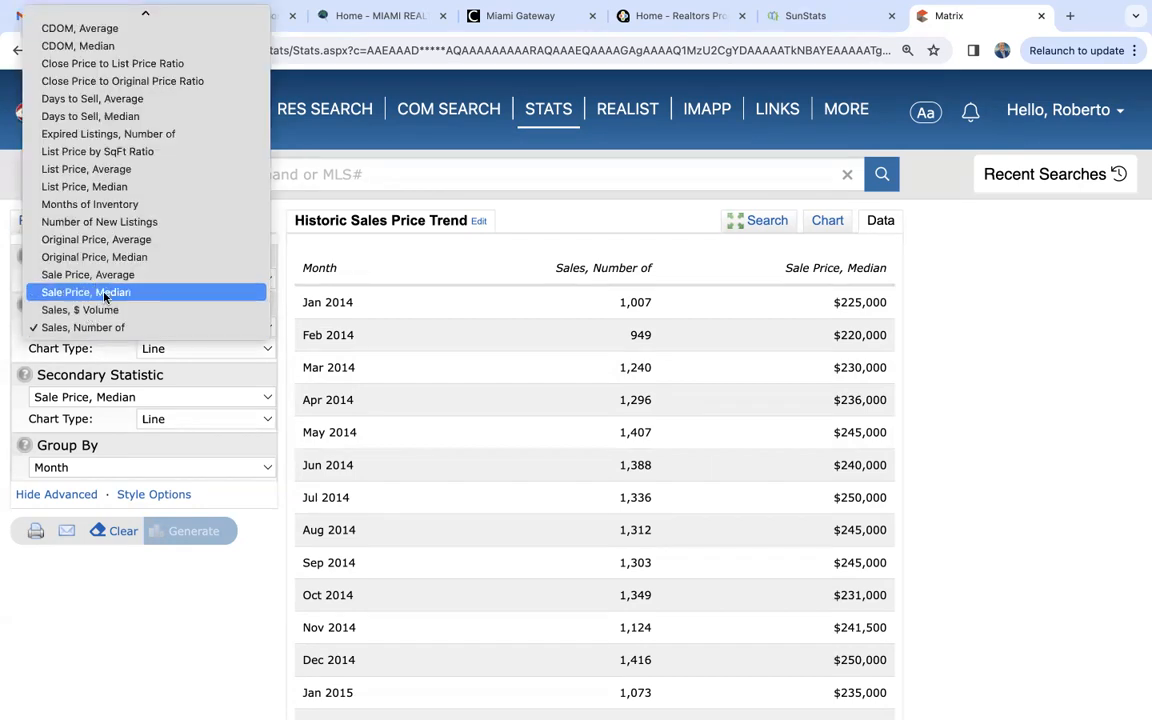
click(104, 297)
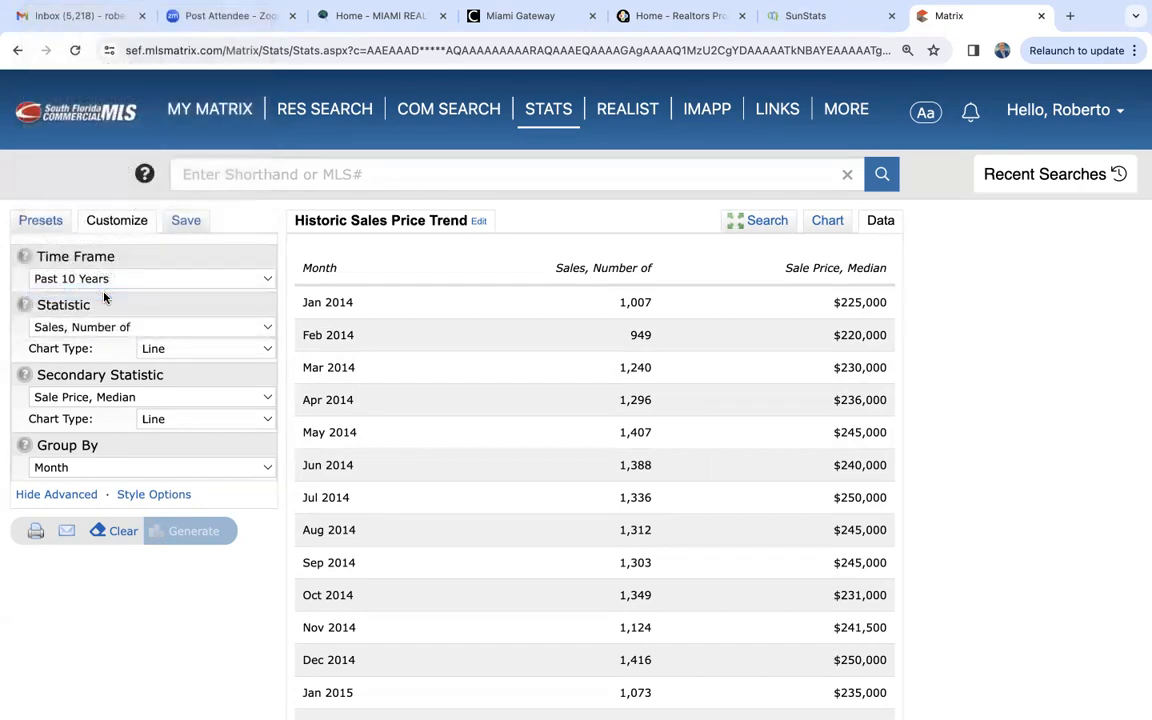
click(98, 398)
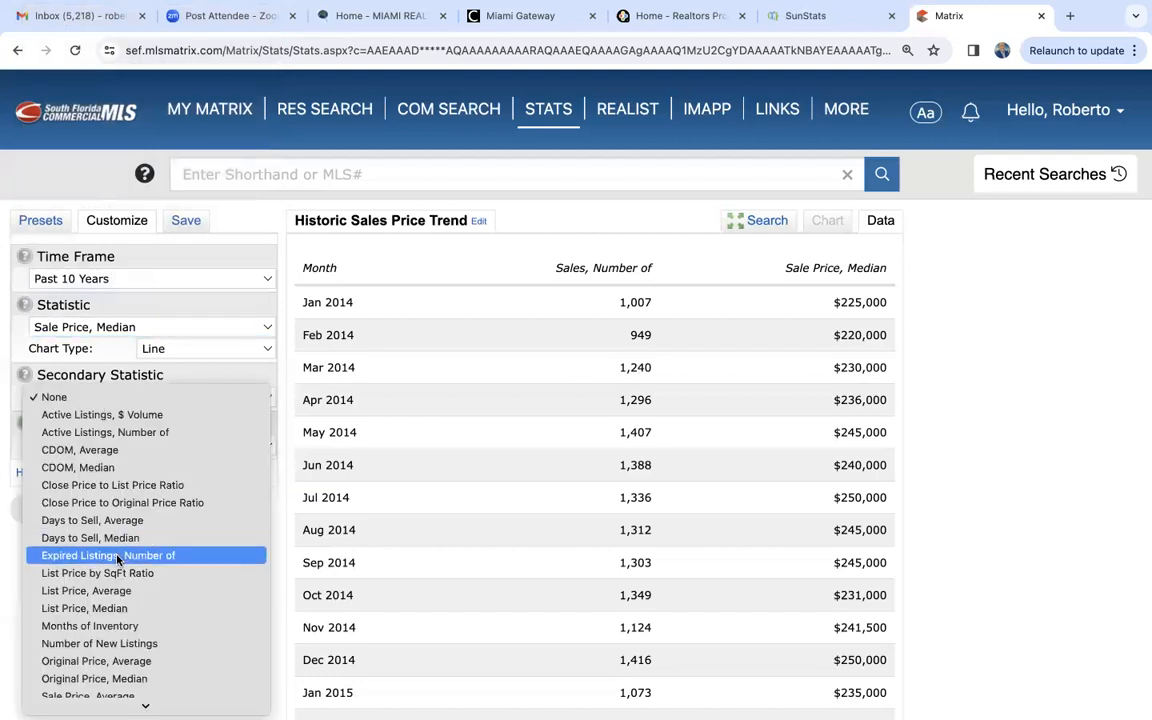
click(100, 667)
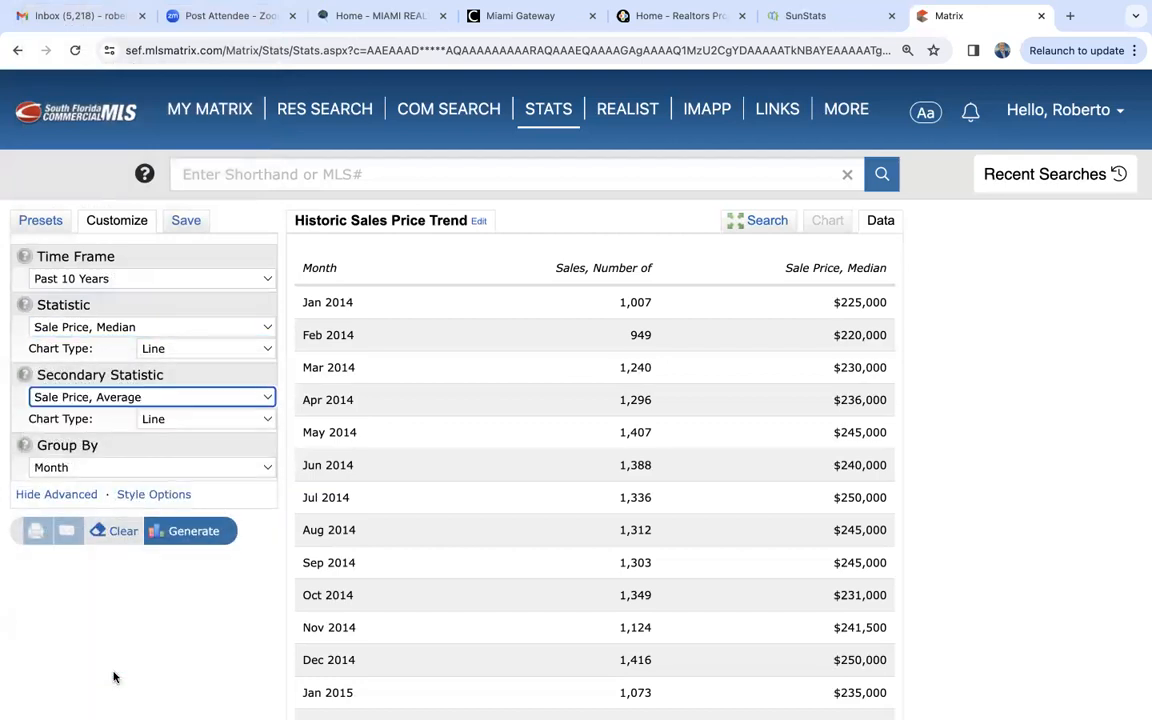
click(186, 532)
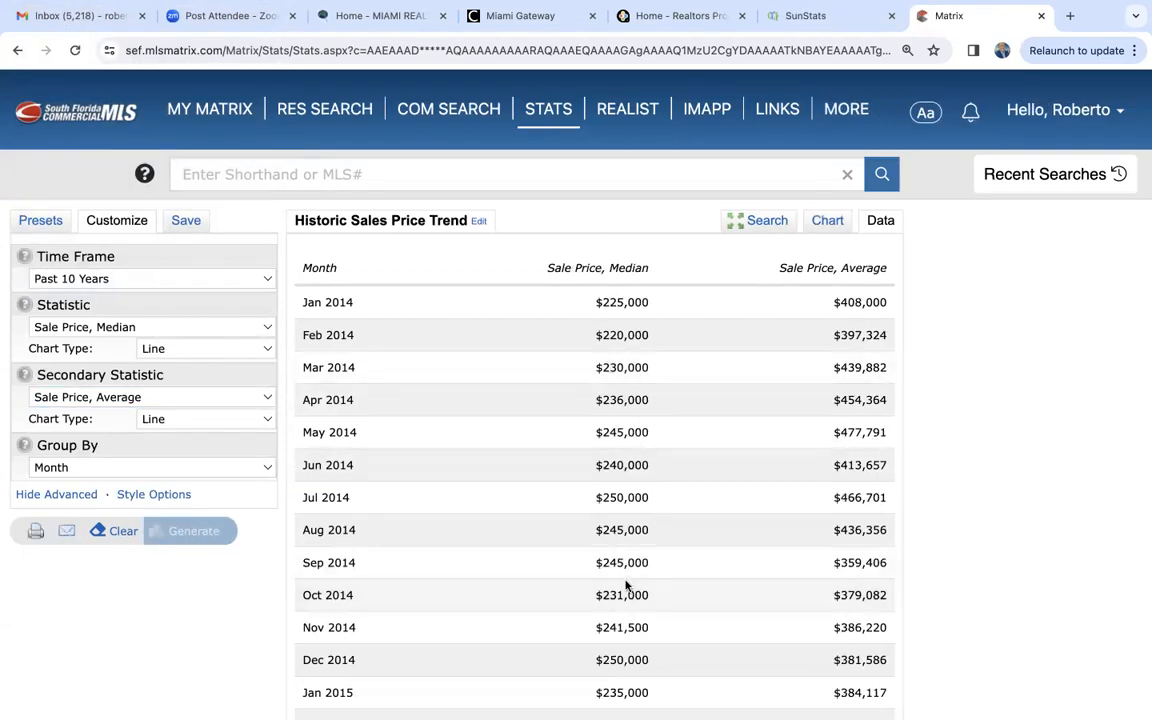
- Examine the monthly median and average single-family sale prices in the table from Jan 2014 through Mar 2024
scroll(656, 463, down, 3)
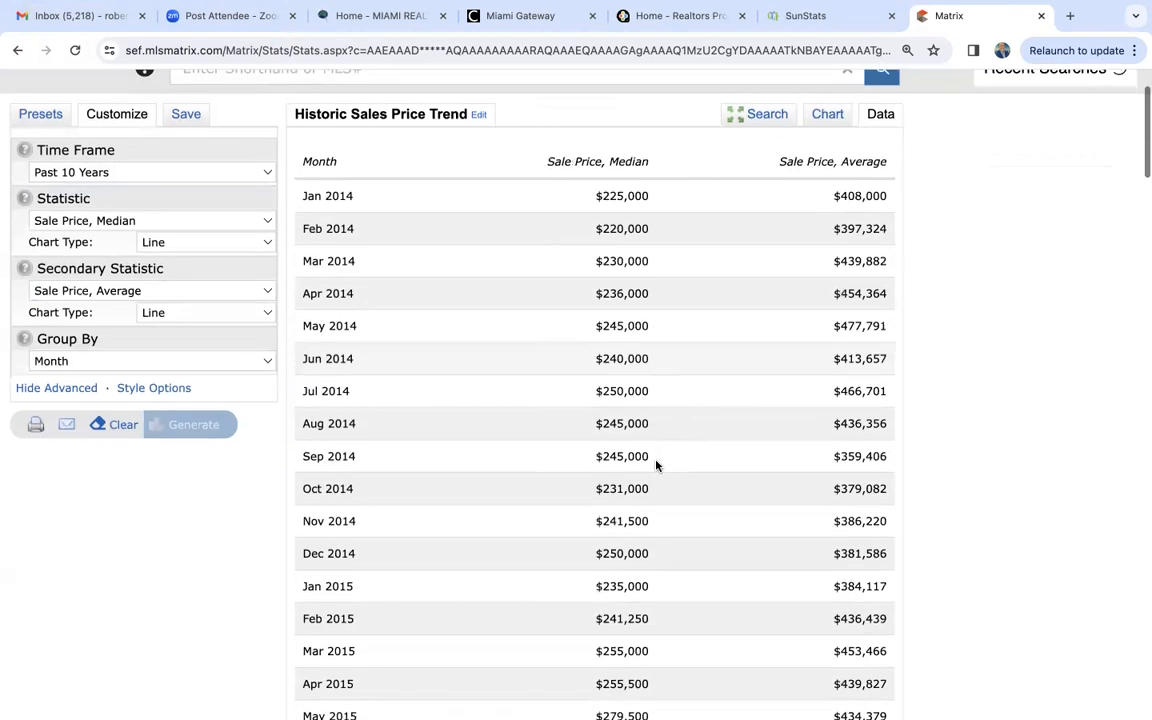
scroll(656, 463, up, 2)
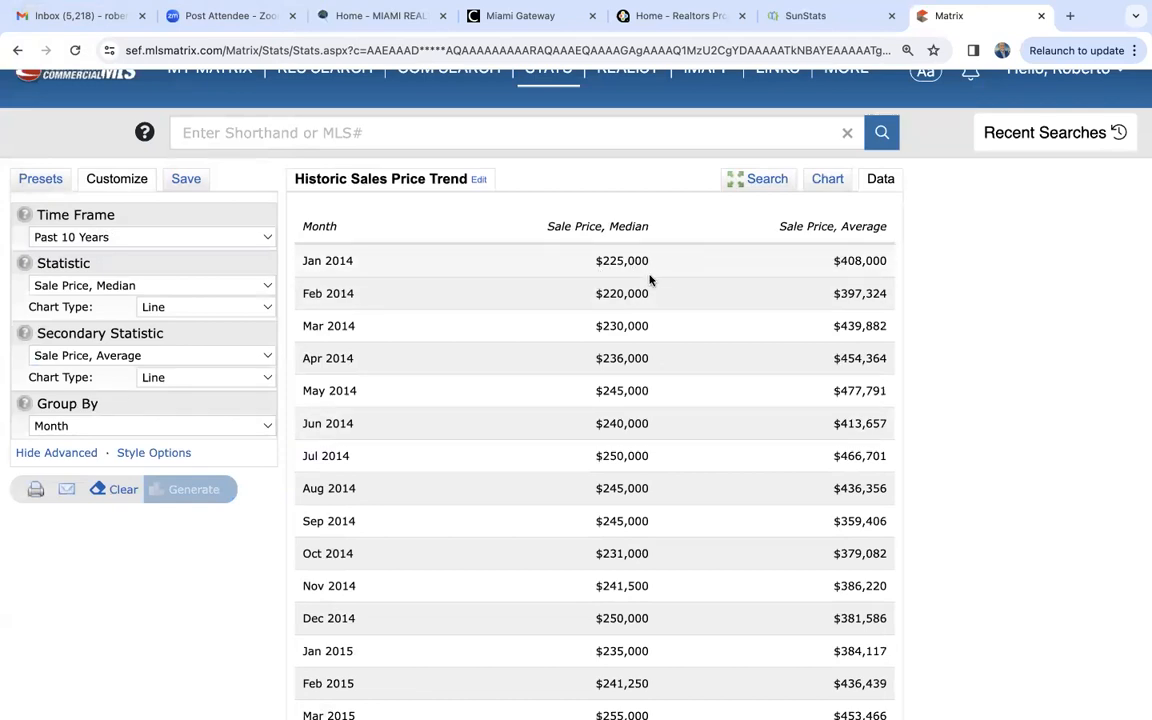
scroll(649, 280, down, 5)
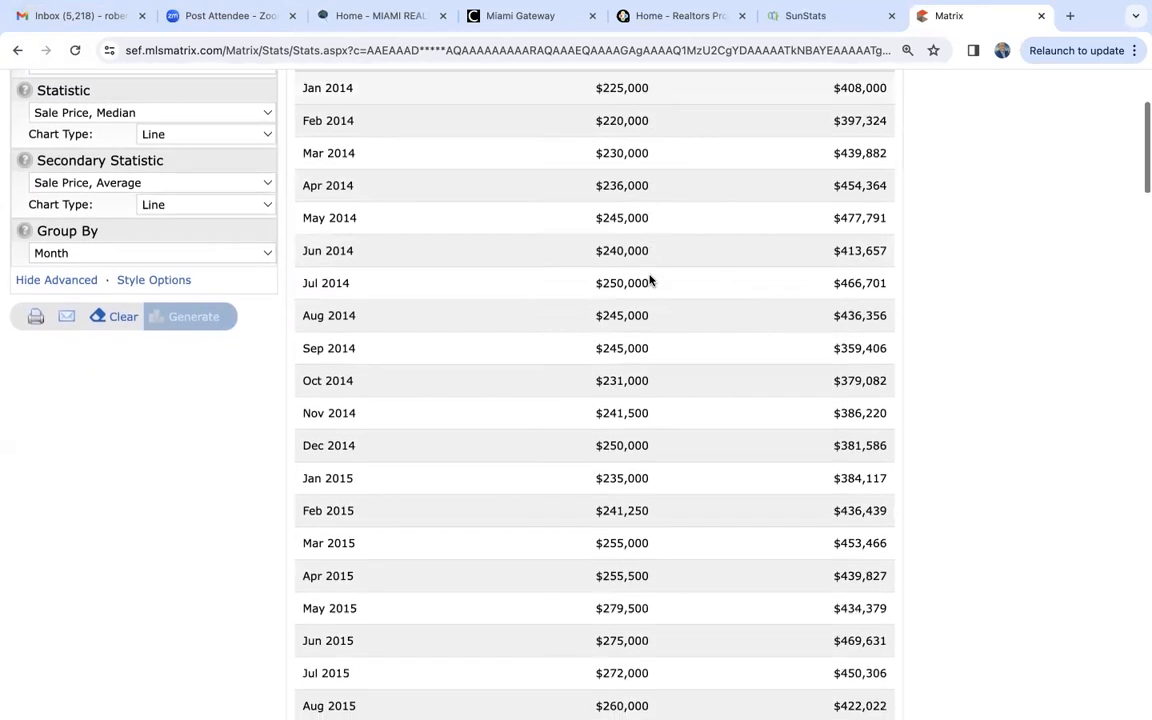
scroll(649, 280, down, 7)
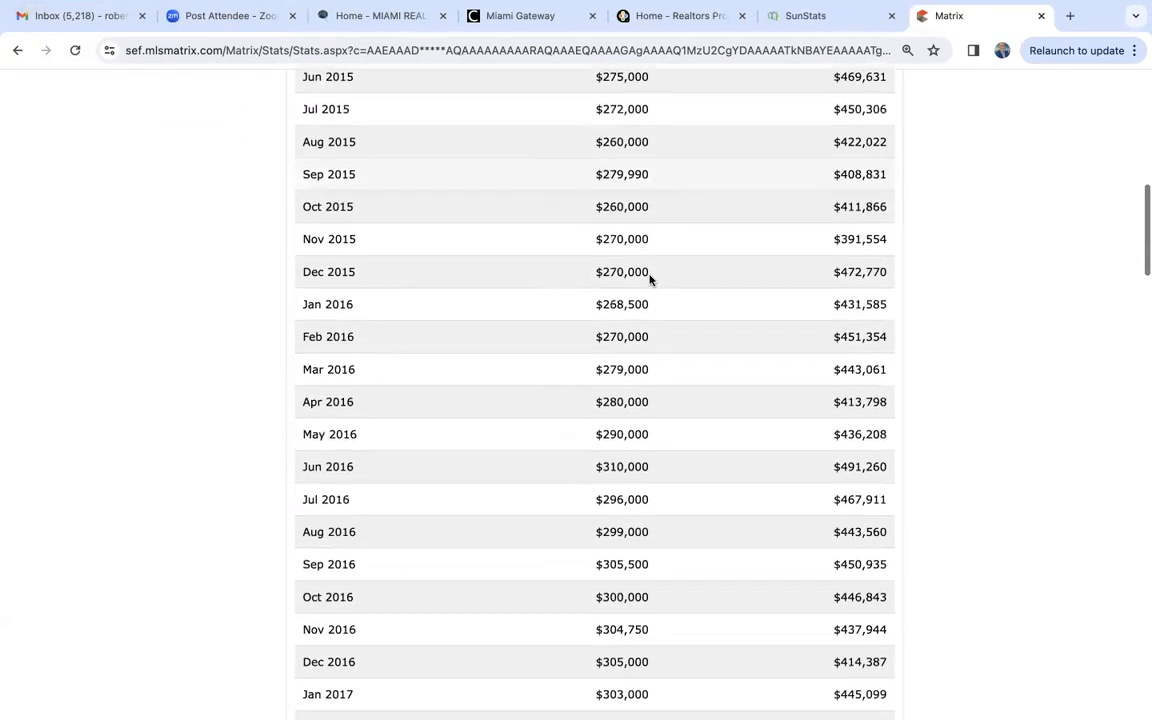
scroll(649, 280, down, 10)
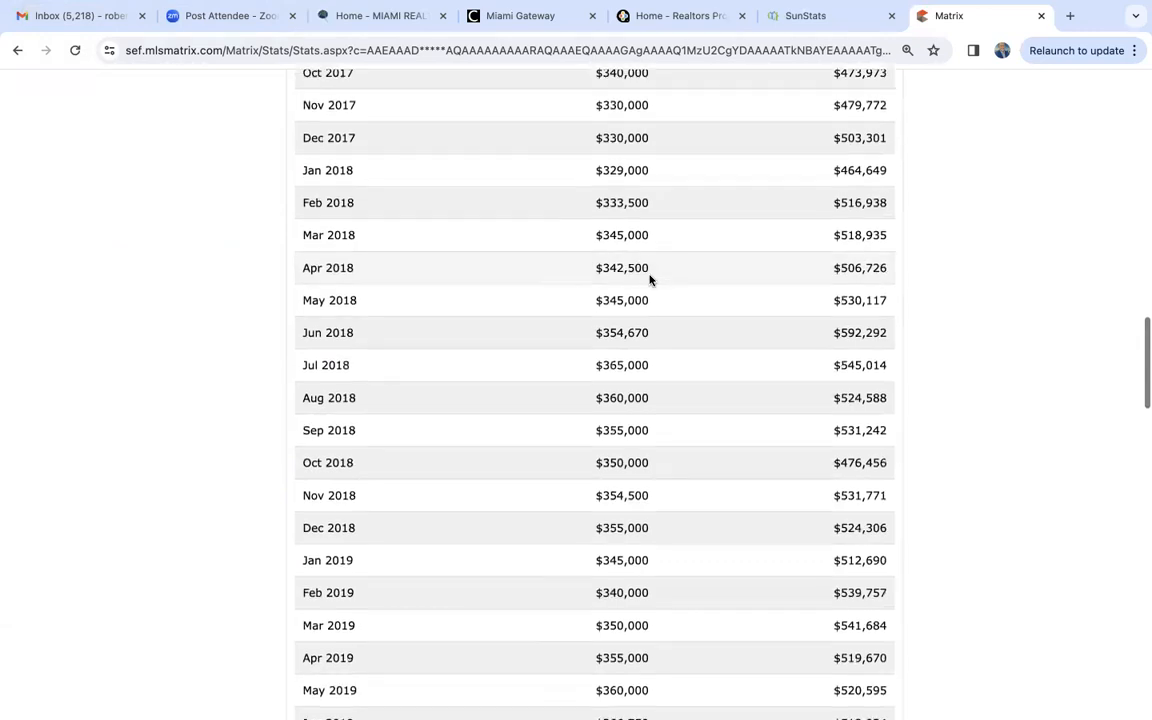
scroll(649, 280, down, 20)
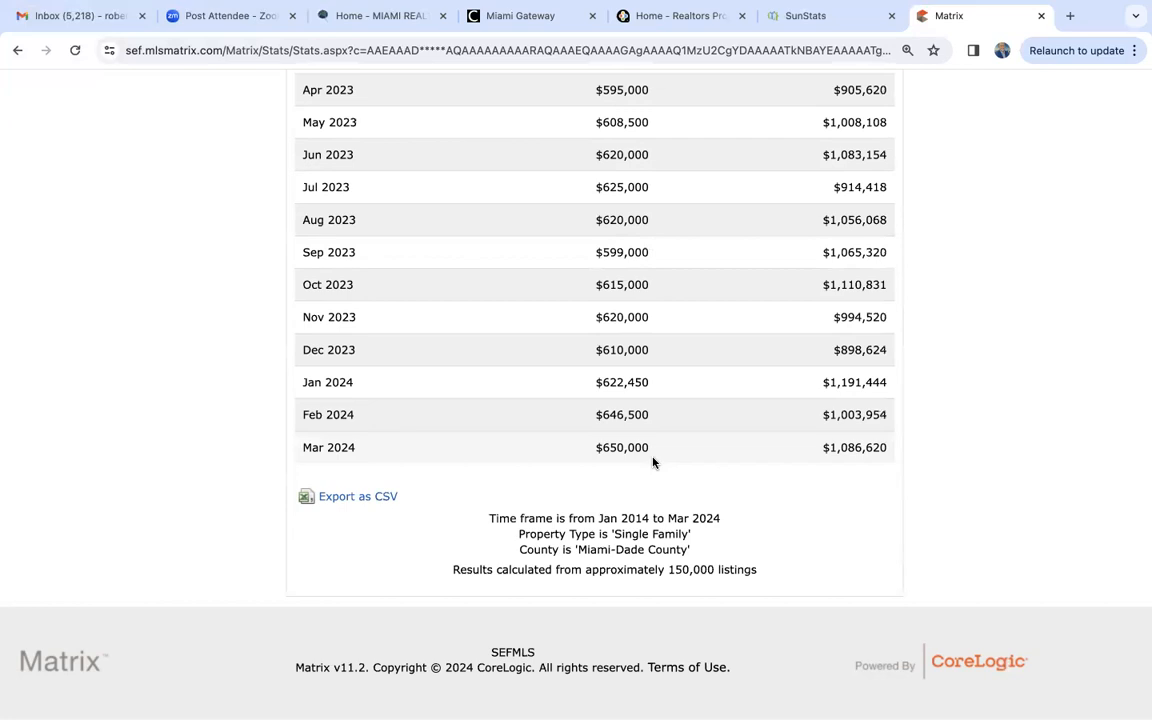
scroll(653, 462, up, 4)
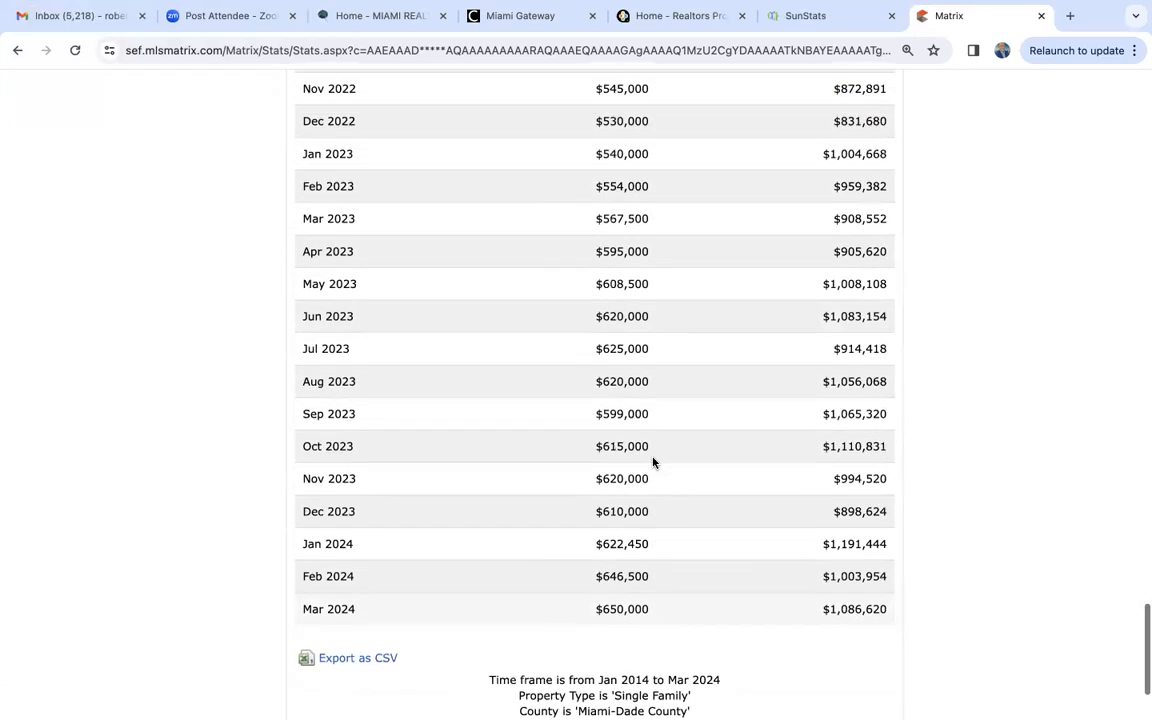
scroll(653, 462, up, 7)
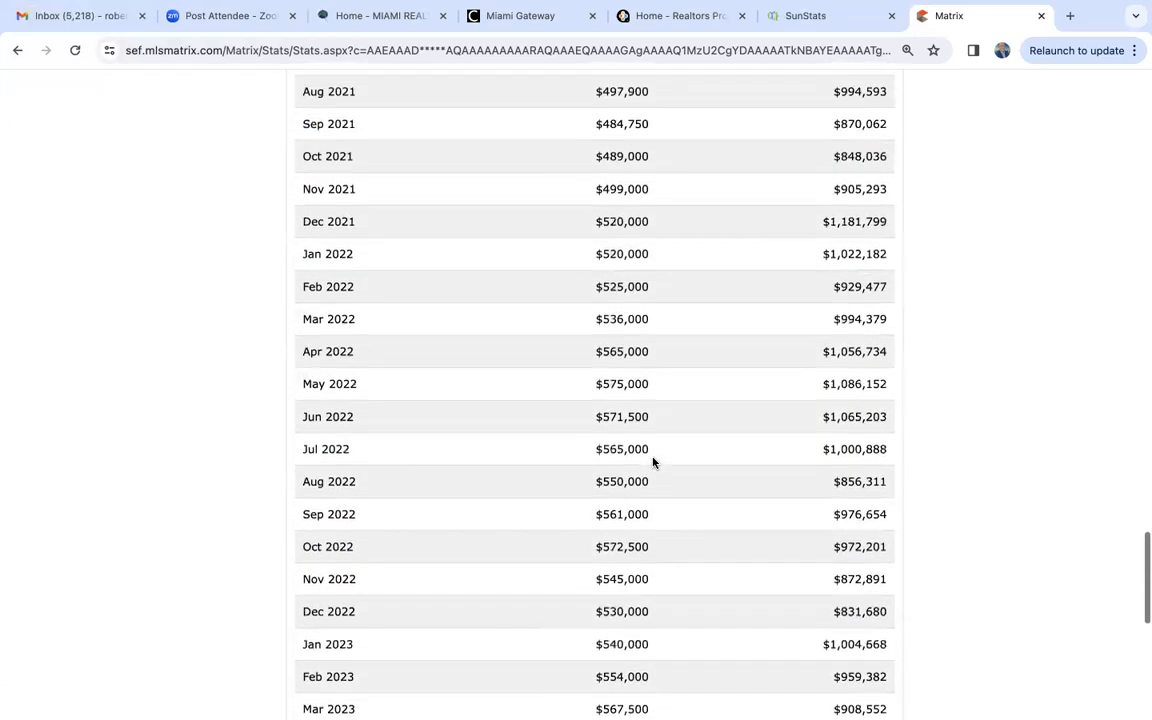
scroll(653, 462, up, 8)
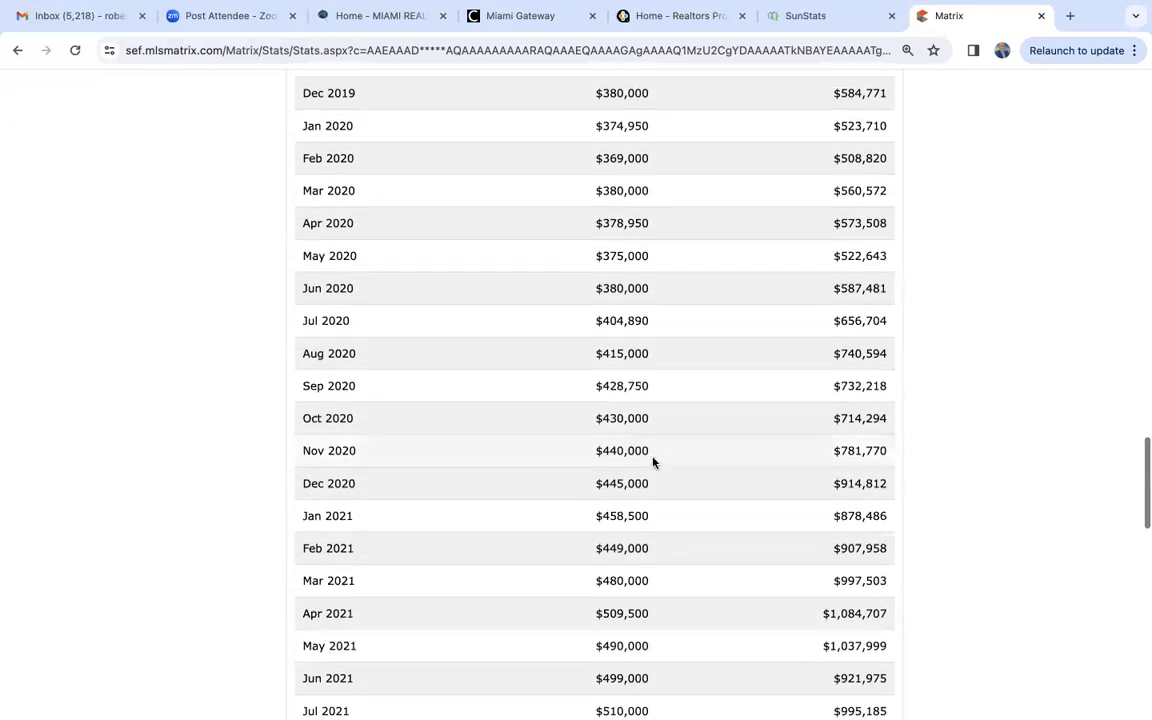
scroll(653, 462, up, 4)
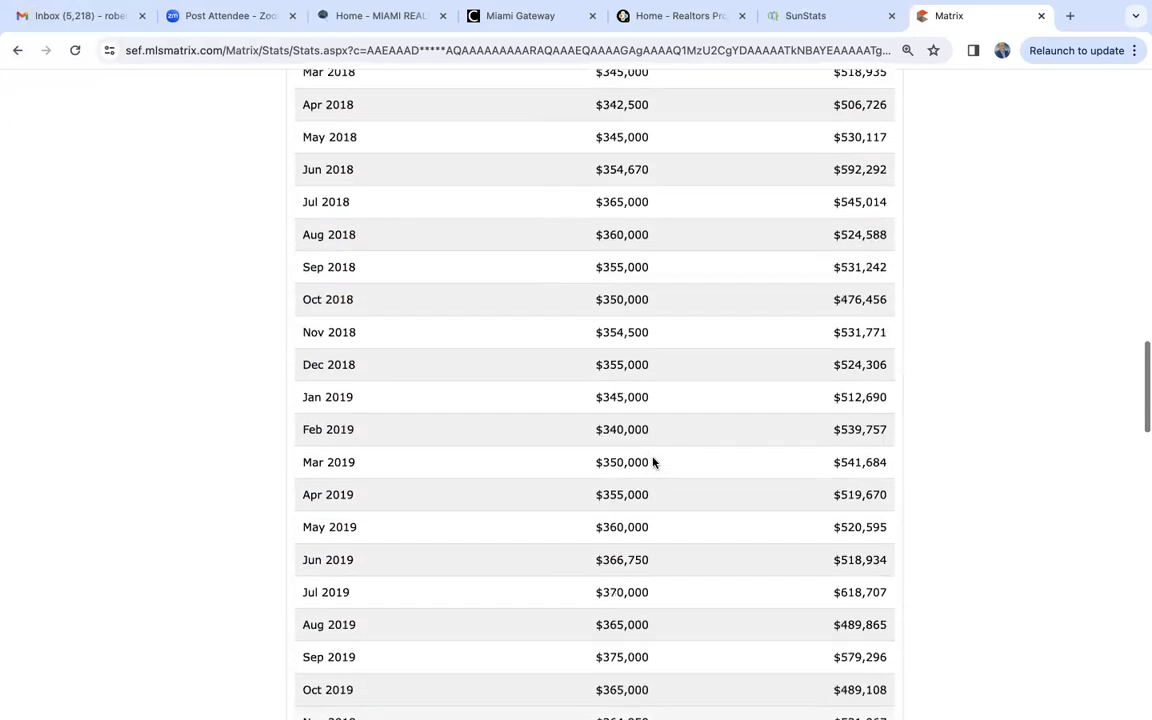
scroll(653, 462, down, 1)
scroll(653, 462, down, 20)
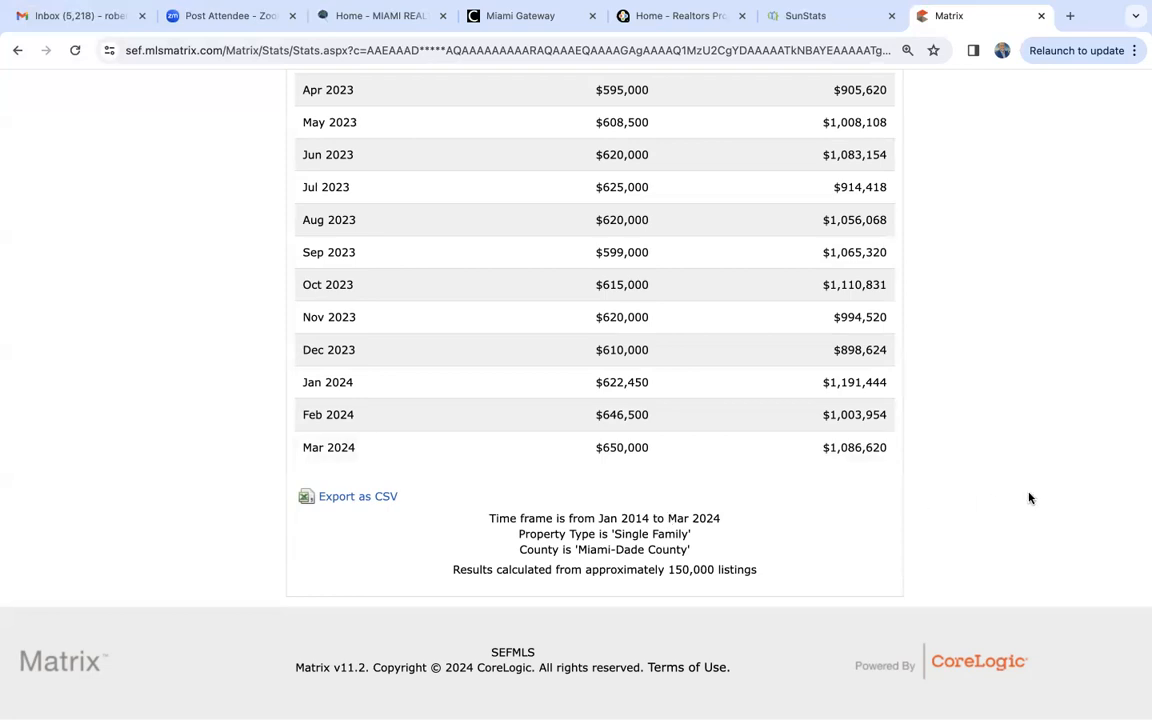
scroll(1030, 497, up, 4)
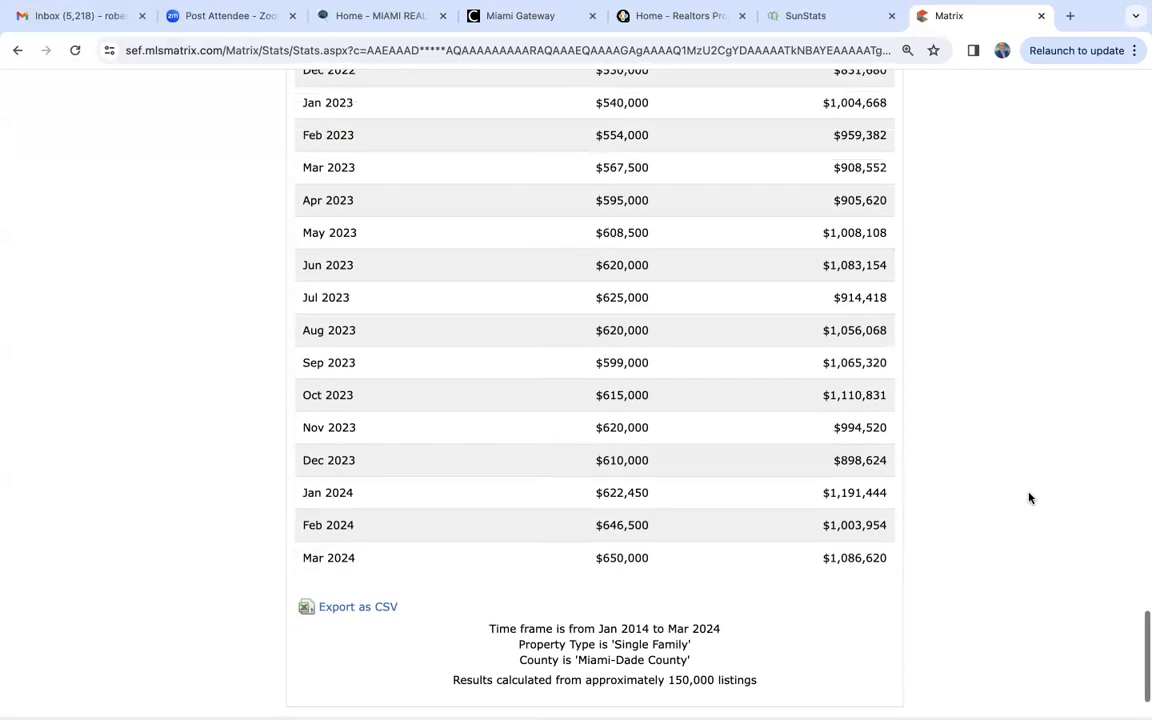
scroll(1030, 497, up, 13)
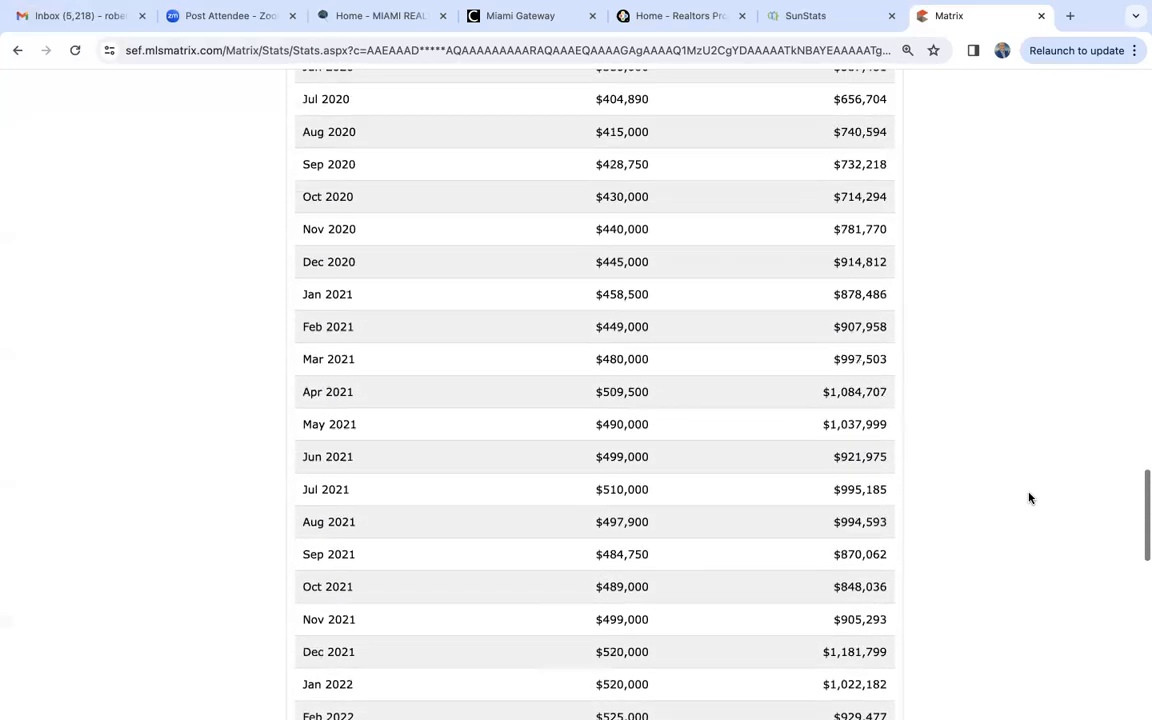
scroll(1030, 497, up, 15)
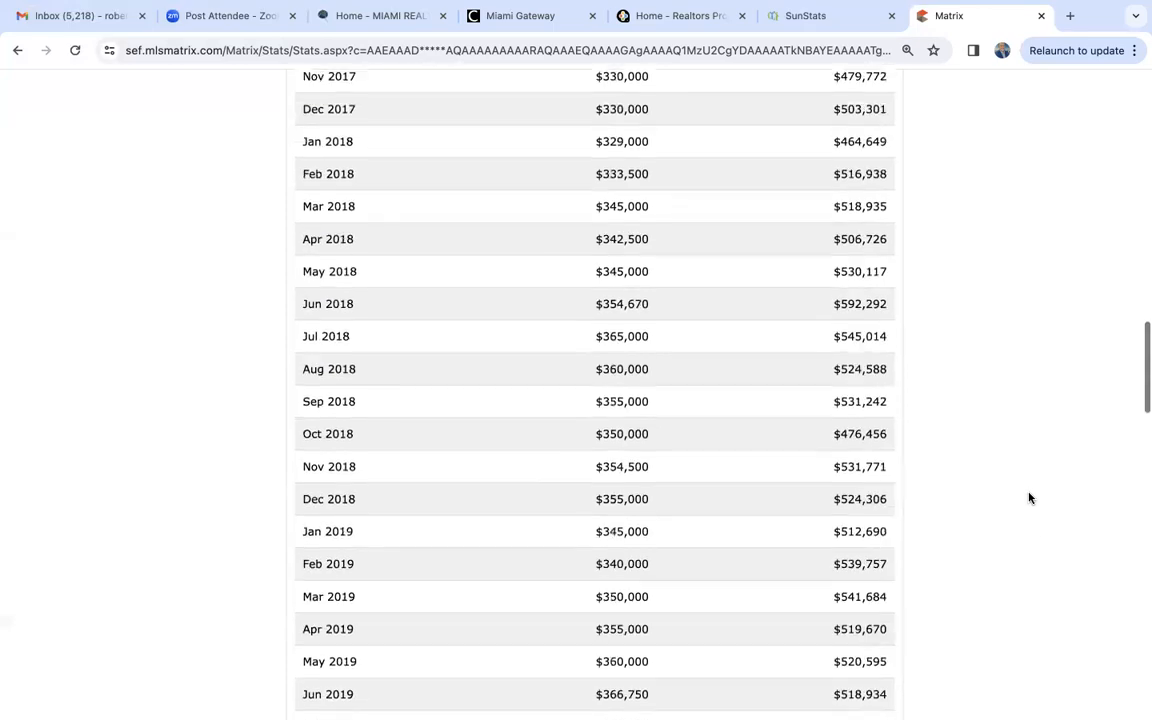
scroll(1030, 497, up, 7)
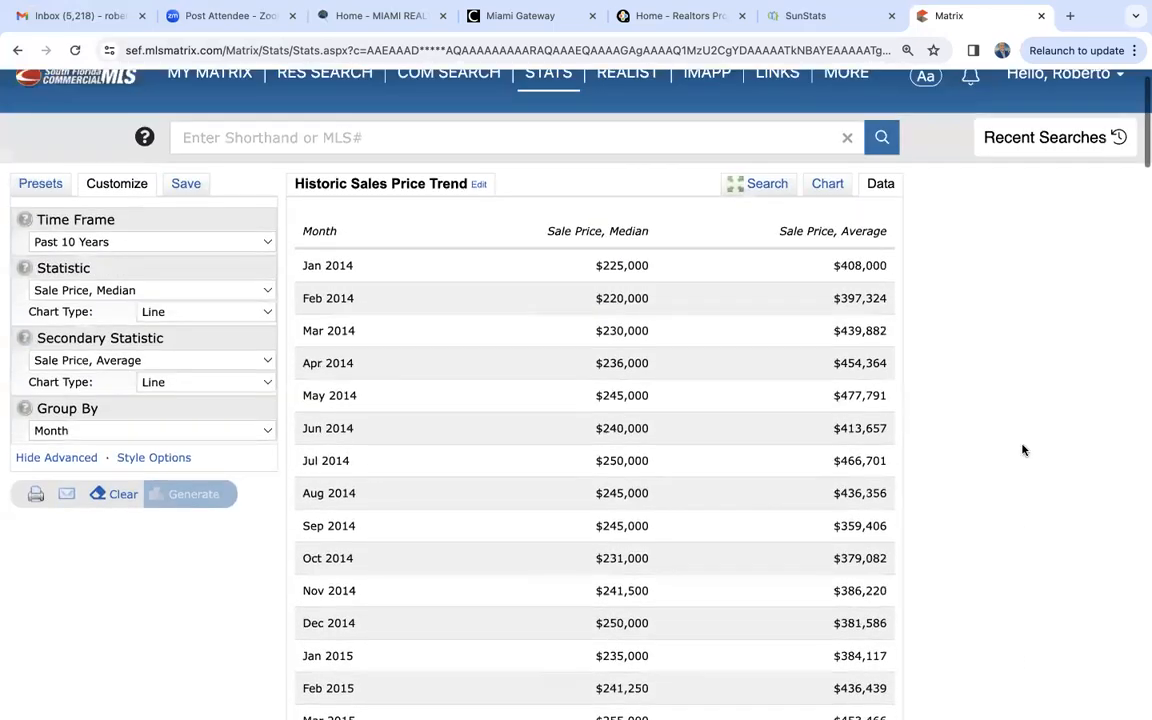
scroll(926, 376, down, 20)
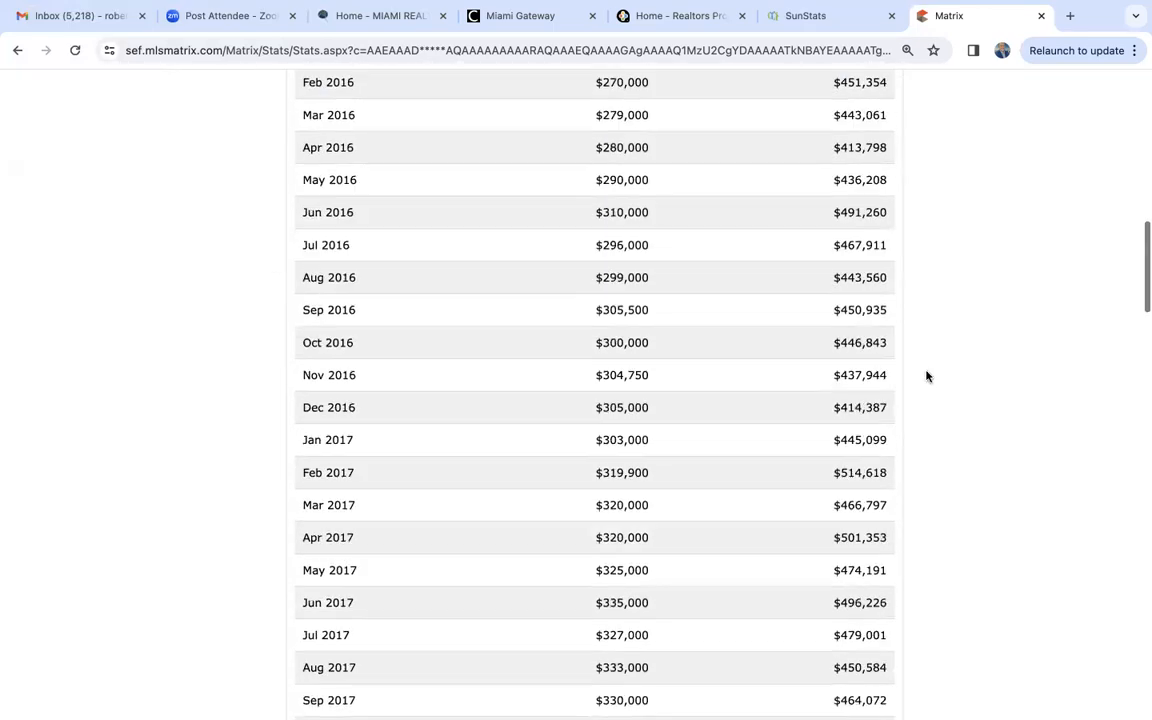
scroll(926, 376, down, 9)
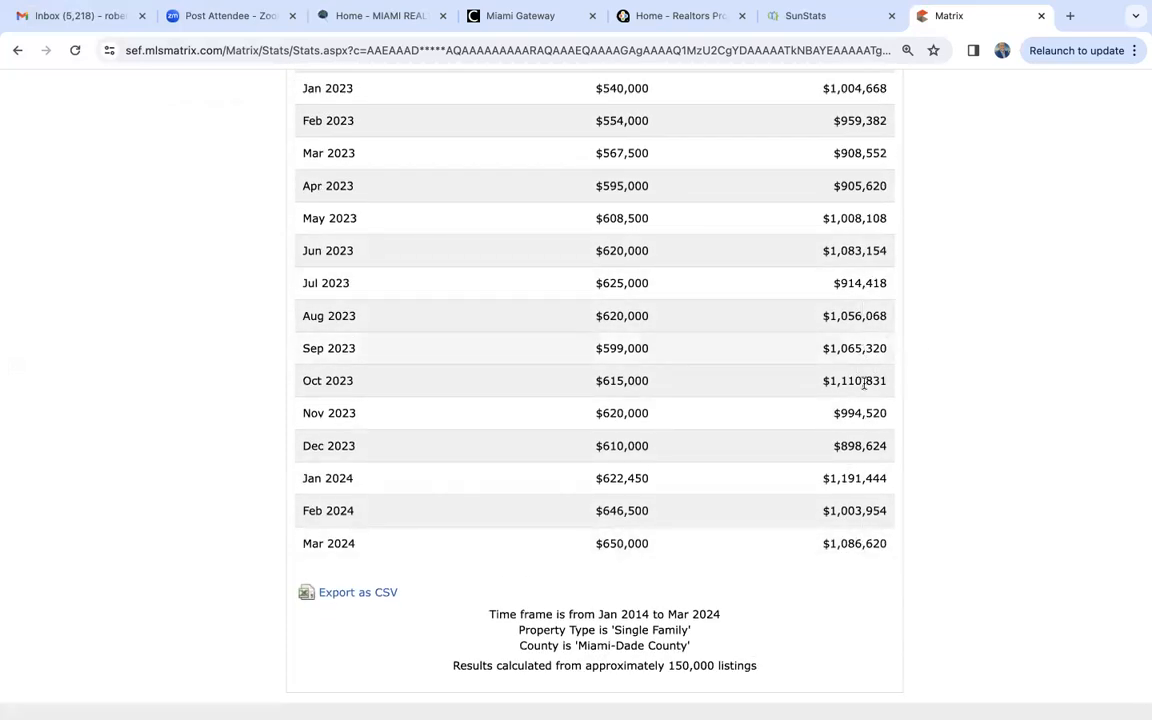
scroll(933, 407, up, 1)
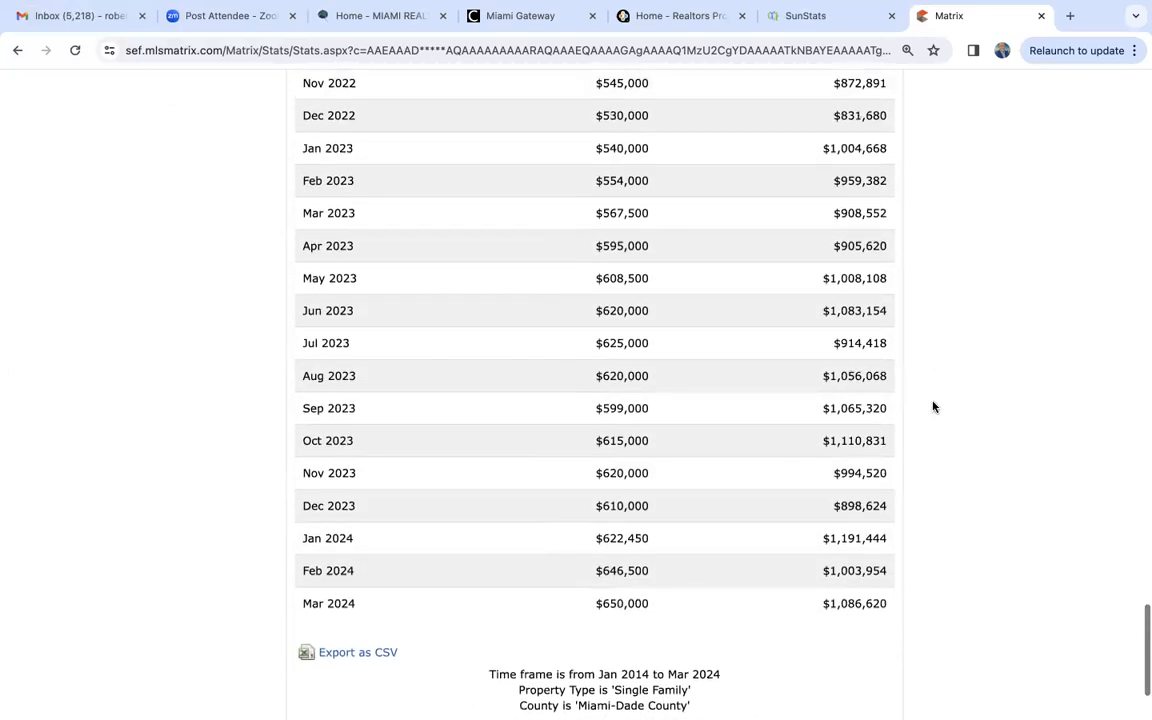
scroll(933, 407, down, 1)
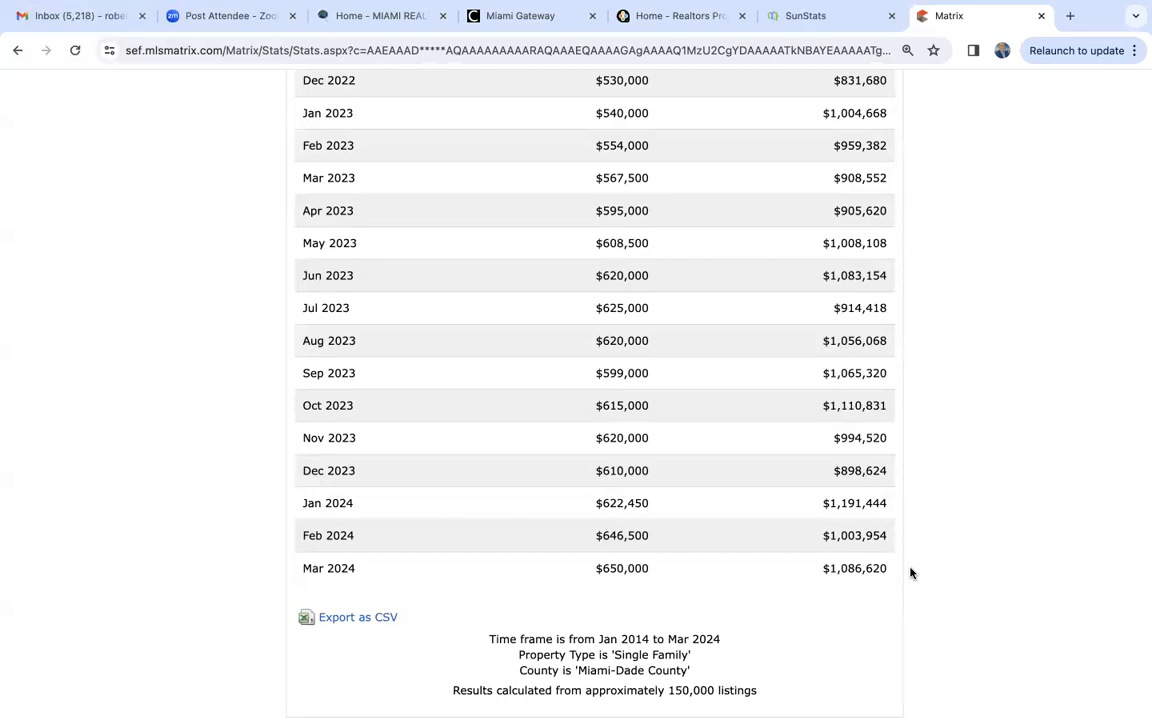
scroll(954, 501, up, 20)
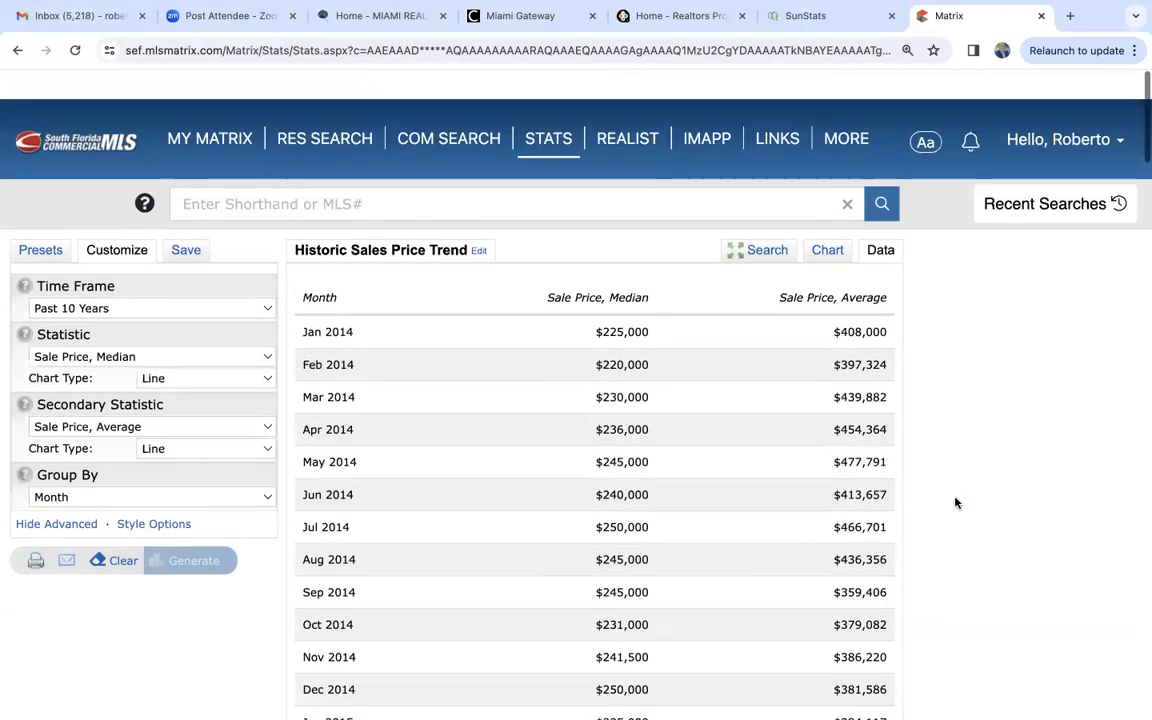
- Narrow the single-family Miami-Dade County search criteria to the city of Coral Gables
scroll(954, 501, down, 1)
click(752, 221)
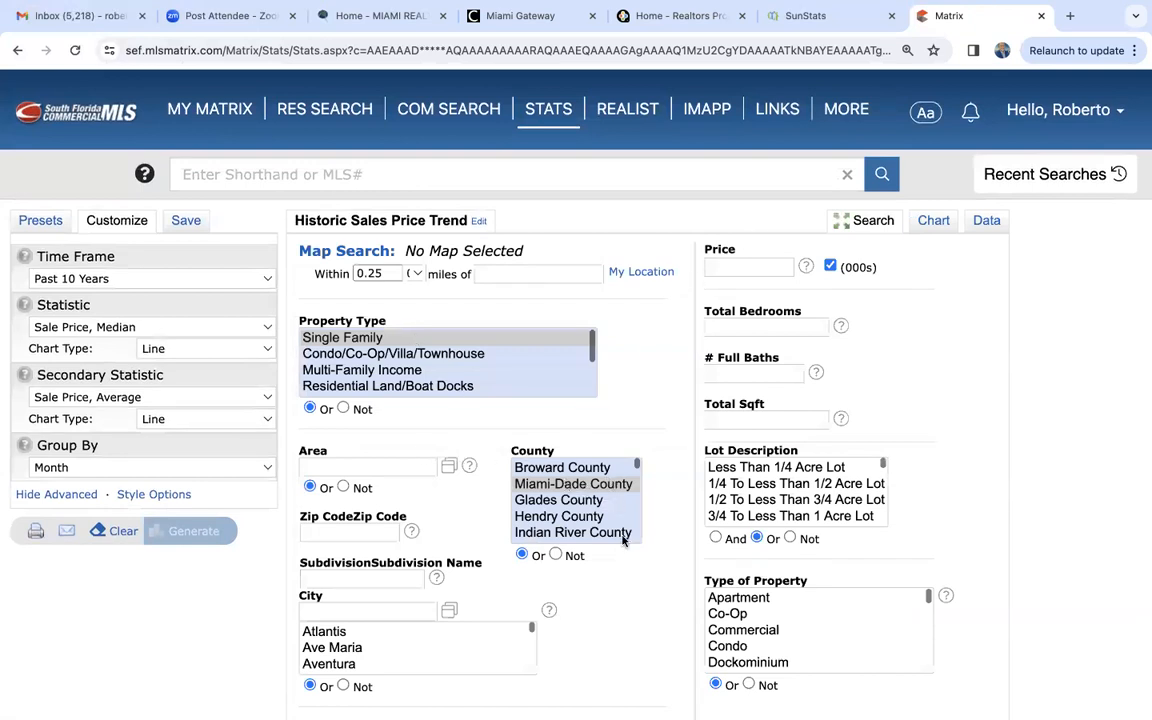
scroll(620, 570, down, 3)
click(353, 456)
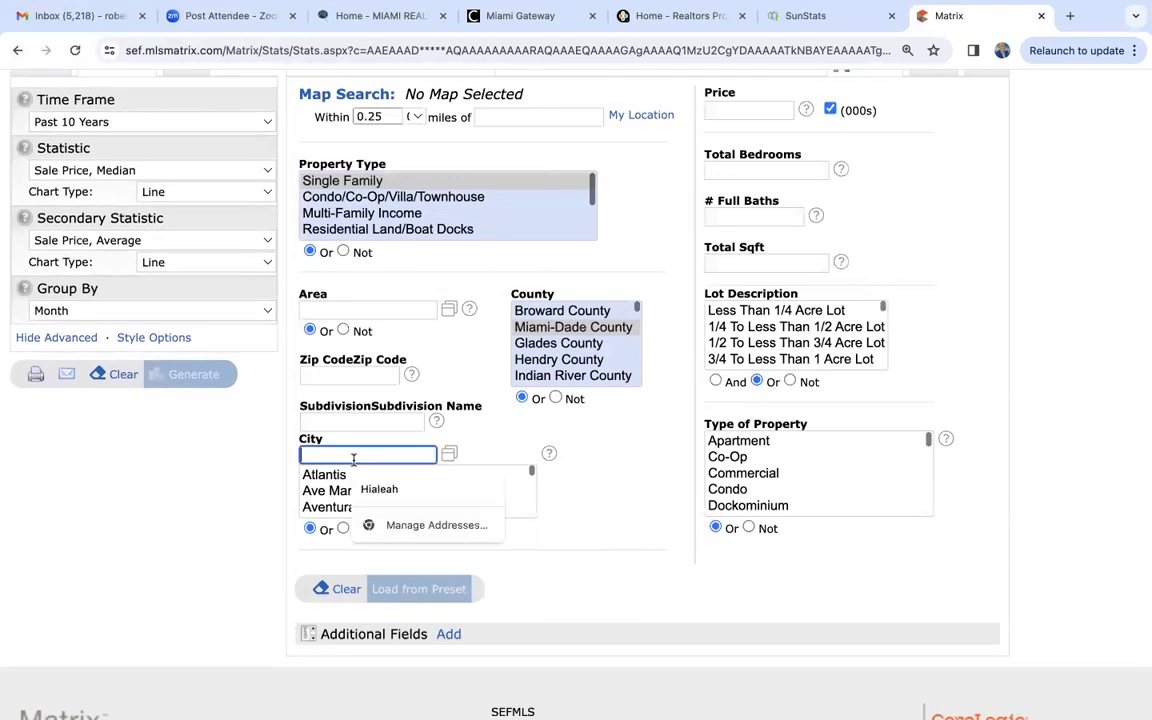
text(coral gables)
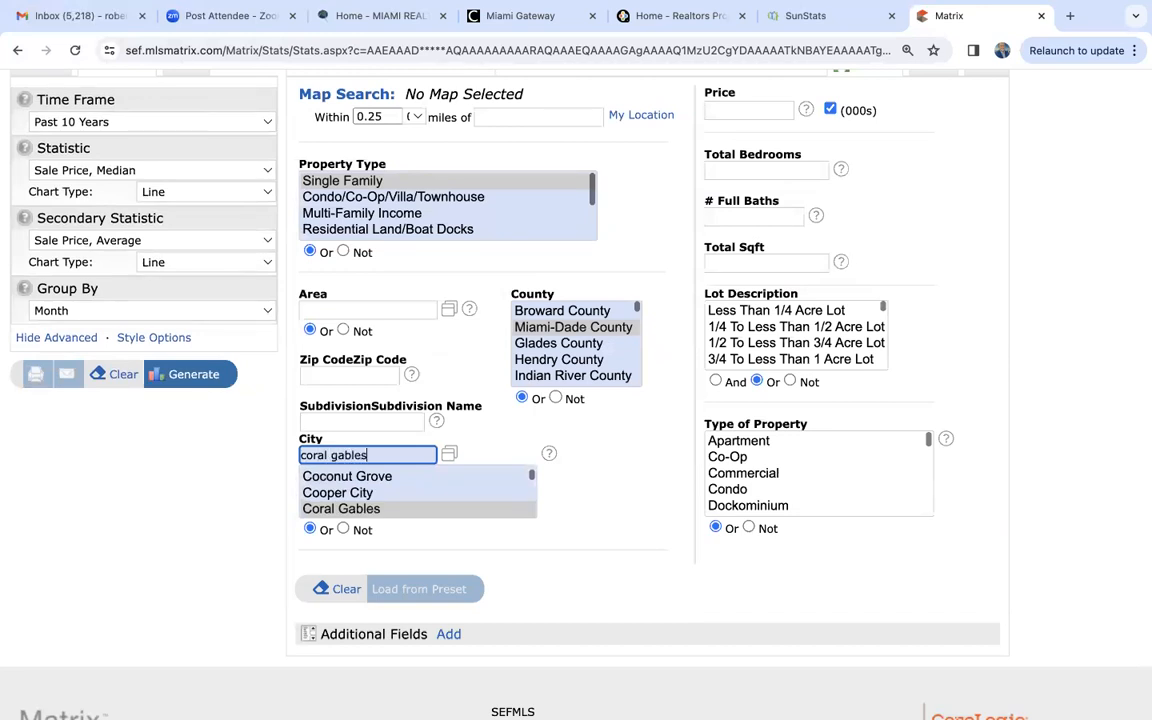
- Regenerate the 10-year price trend for Coral Gables single-family homes and show its monthly data table down to Mar 2024
click(189, 376)
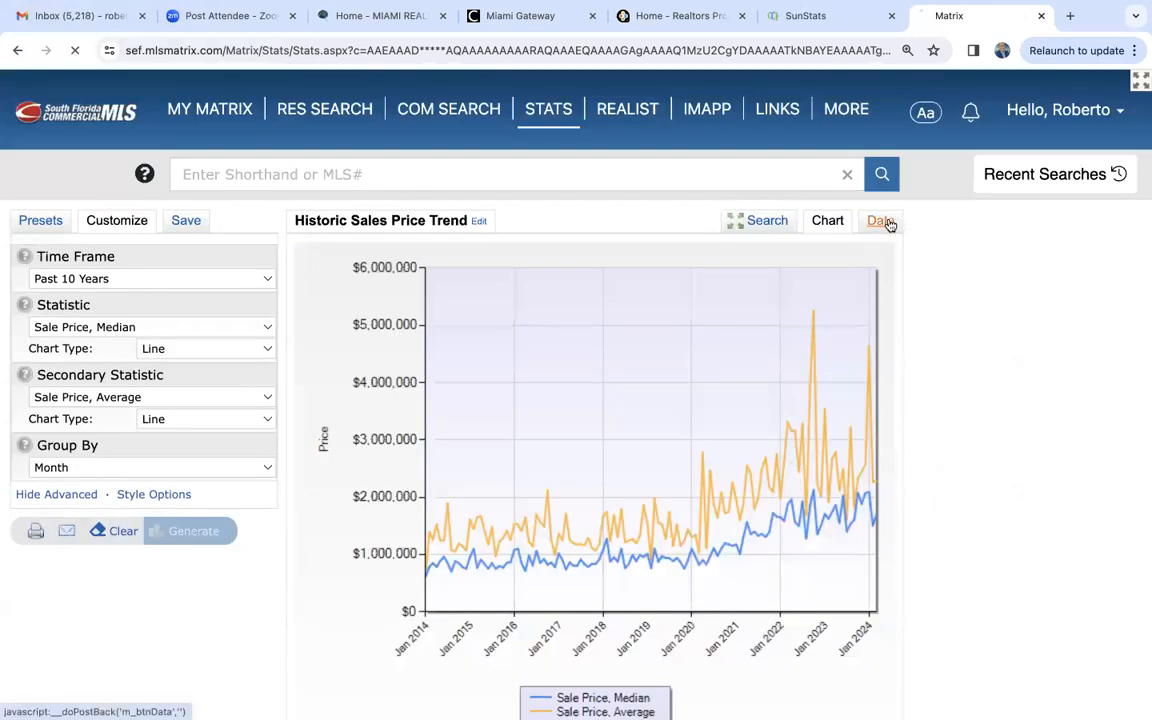
click(882, 222)
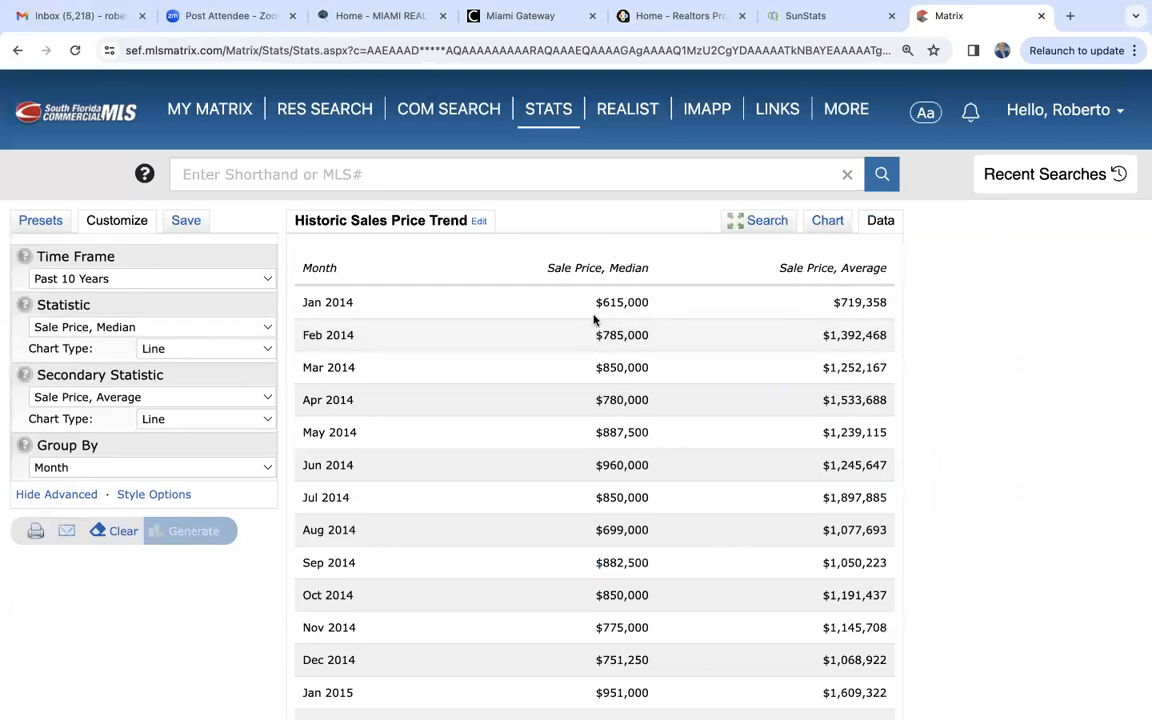
scroll(610, 325, down, 20)
scroll(614, 322, down, 10)
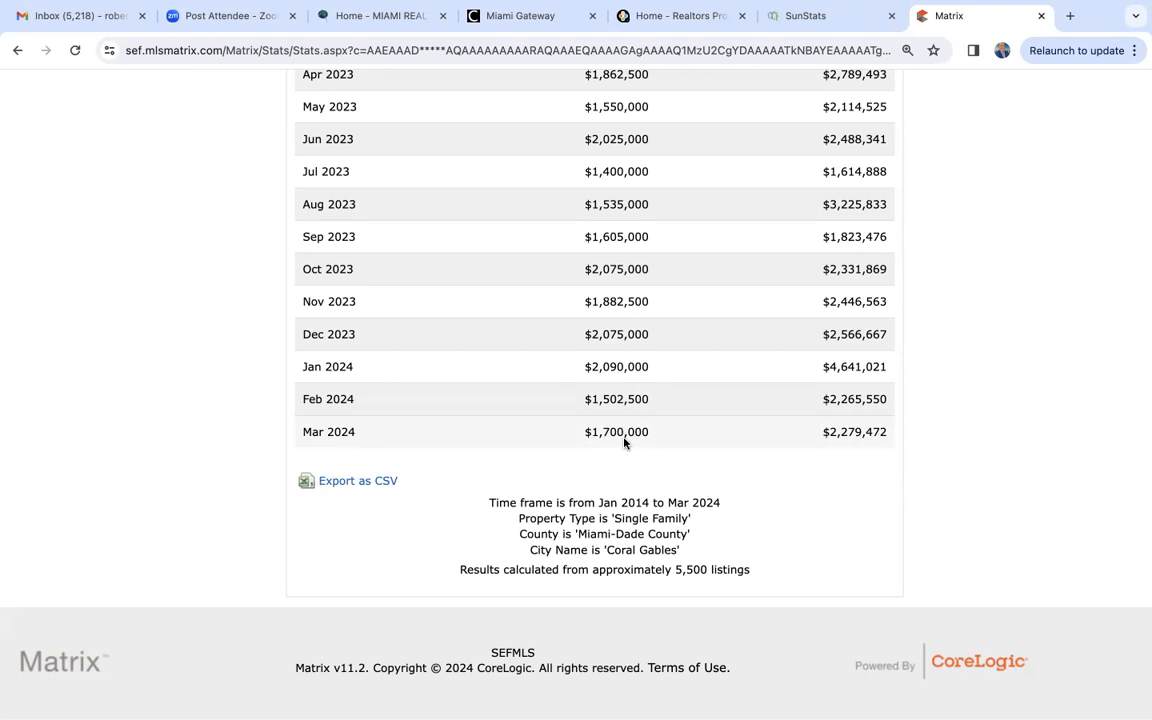
- Examine the Coral Gables monthly median and average sale prices from 2022 to Mar 2024 and the CSV export option beneath them
scroll(624, 442, up, 2)
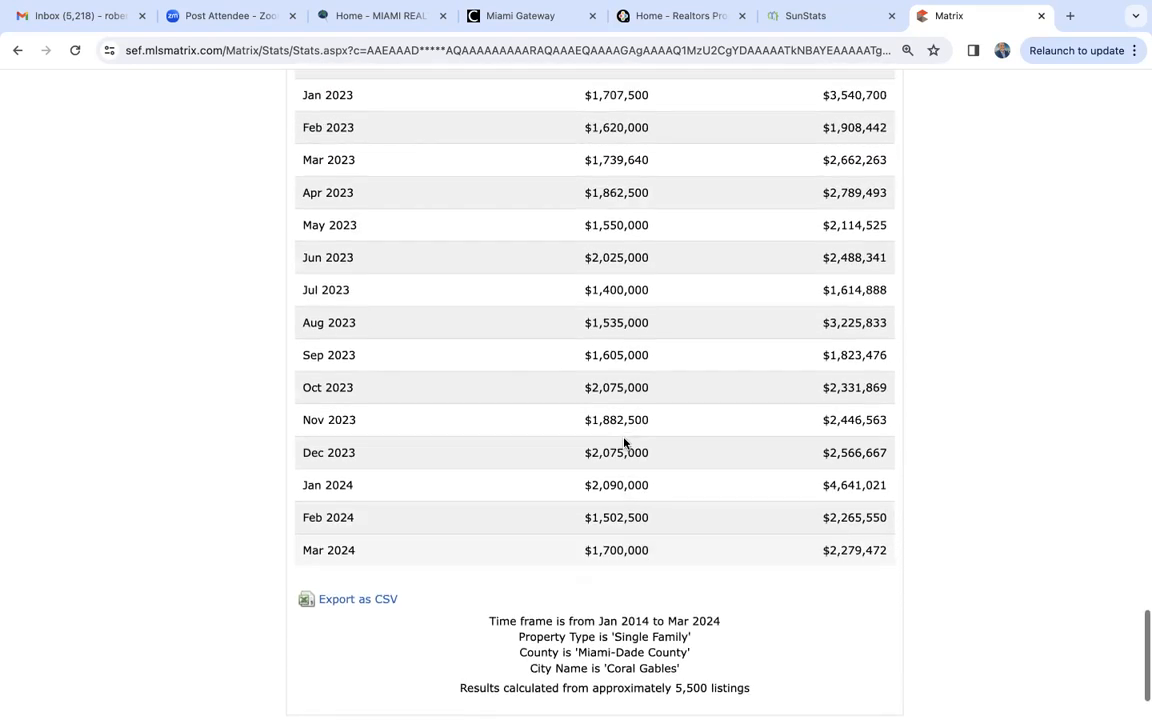
scroll(624, 442, up, 1)
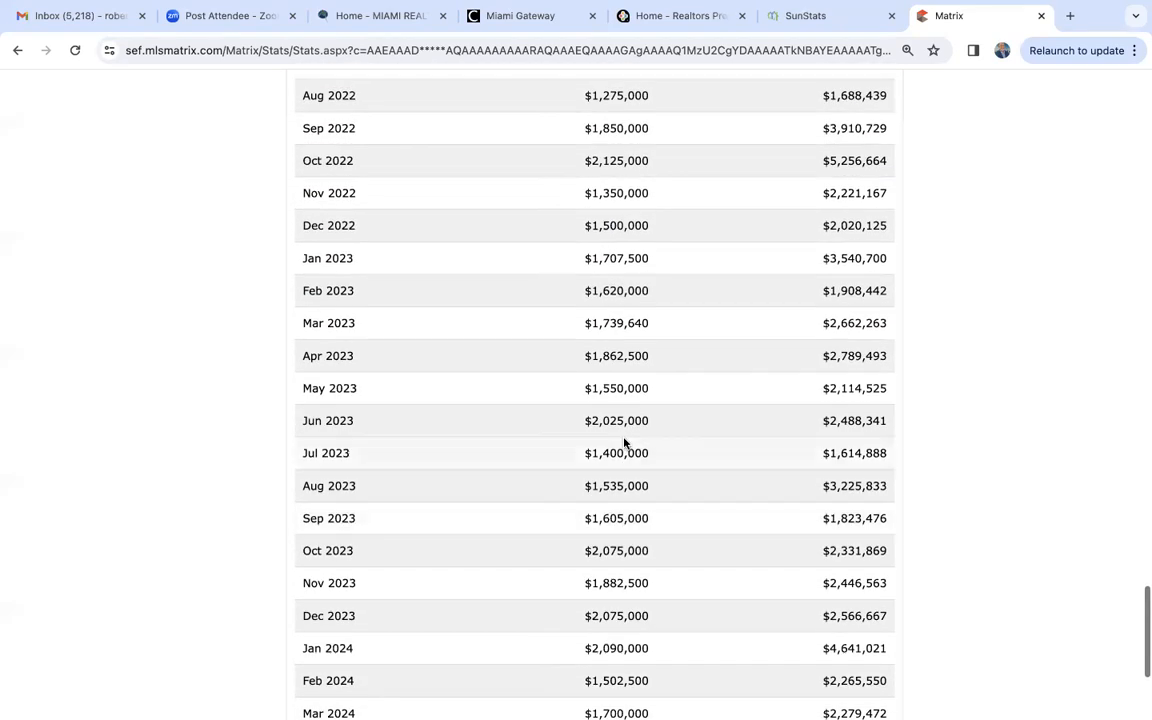
scroll(670, 297, up, 1)
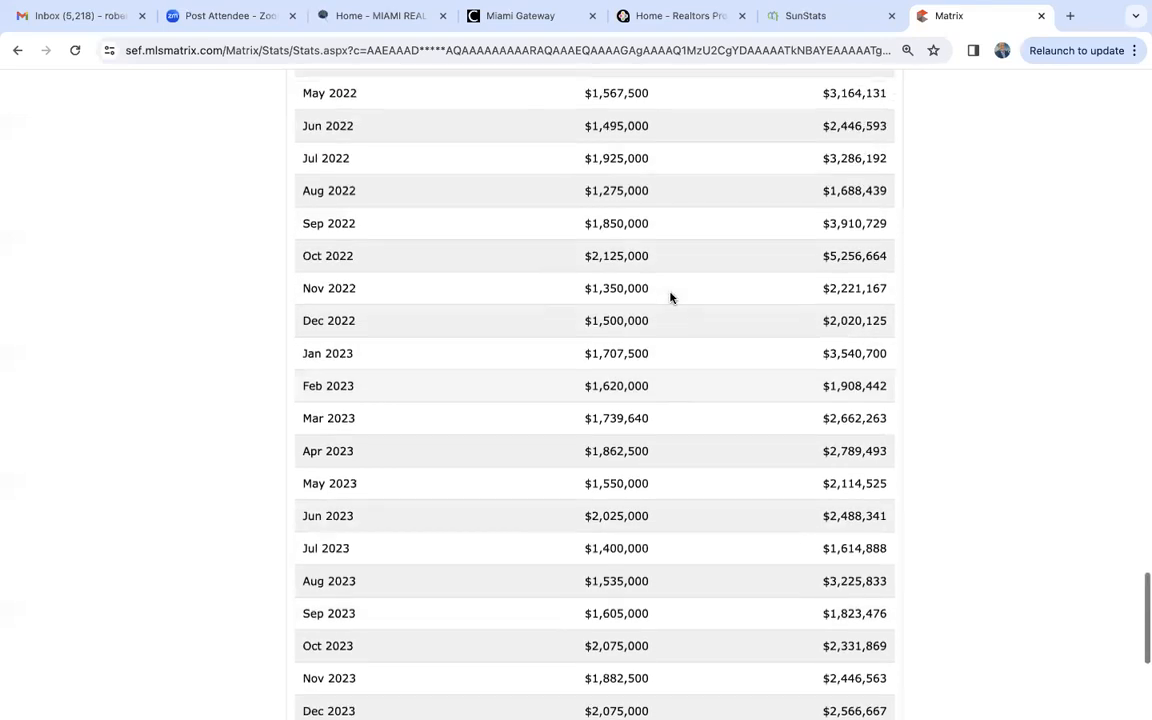
scroll(670, 297, down, 1)
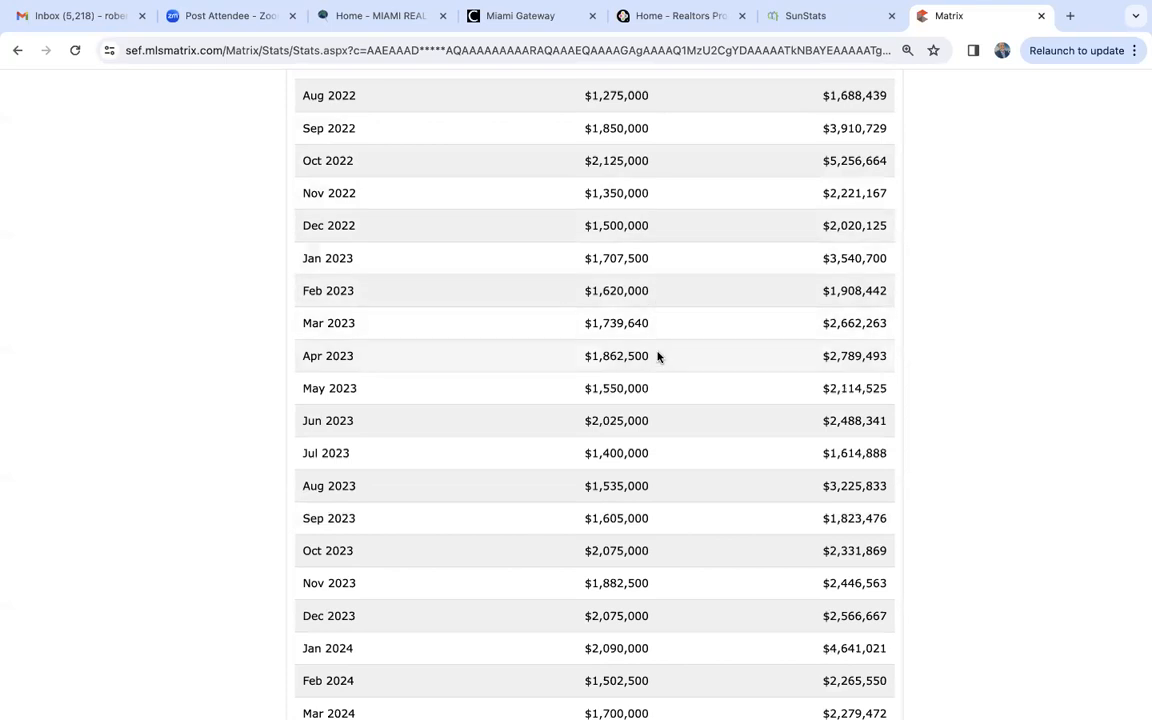
scroll(658, 357, down, 1)
scroll(646, 282, down, 1)
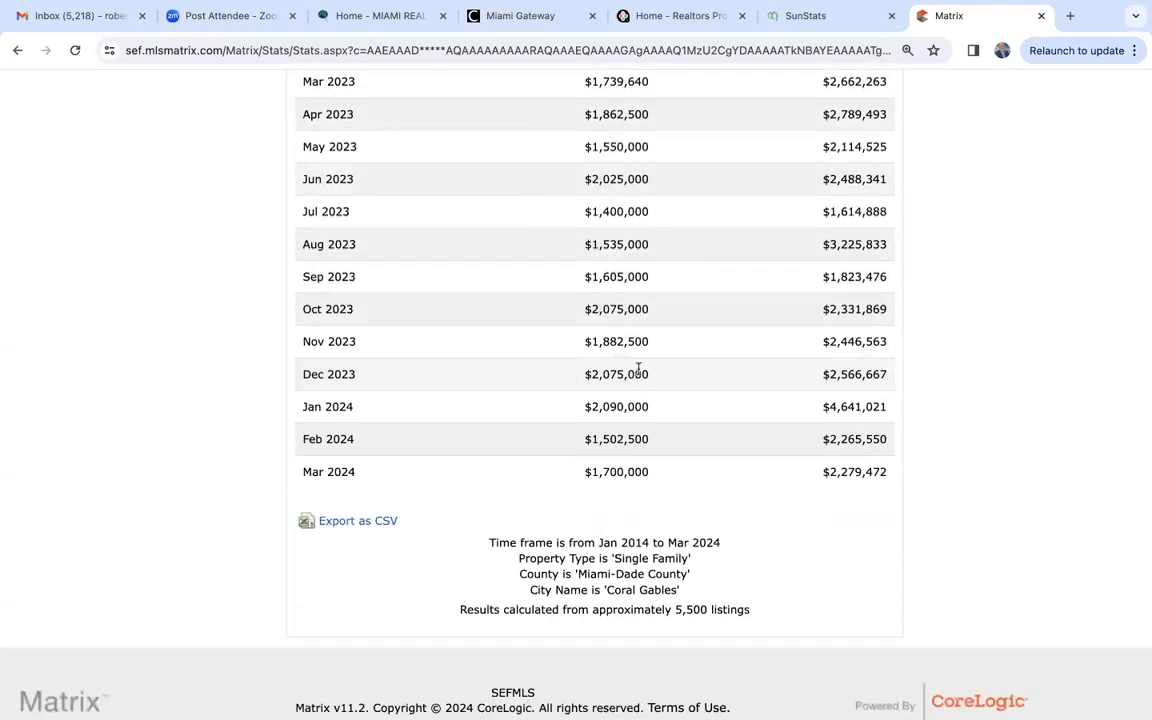
scroll(618, 426, down, 1)
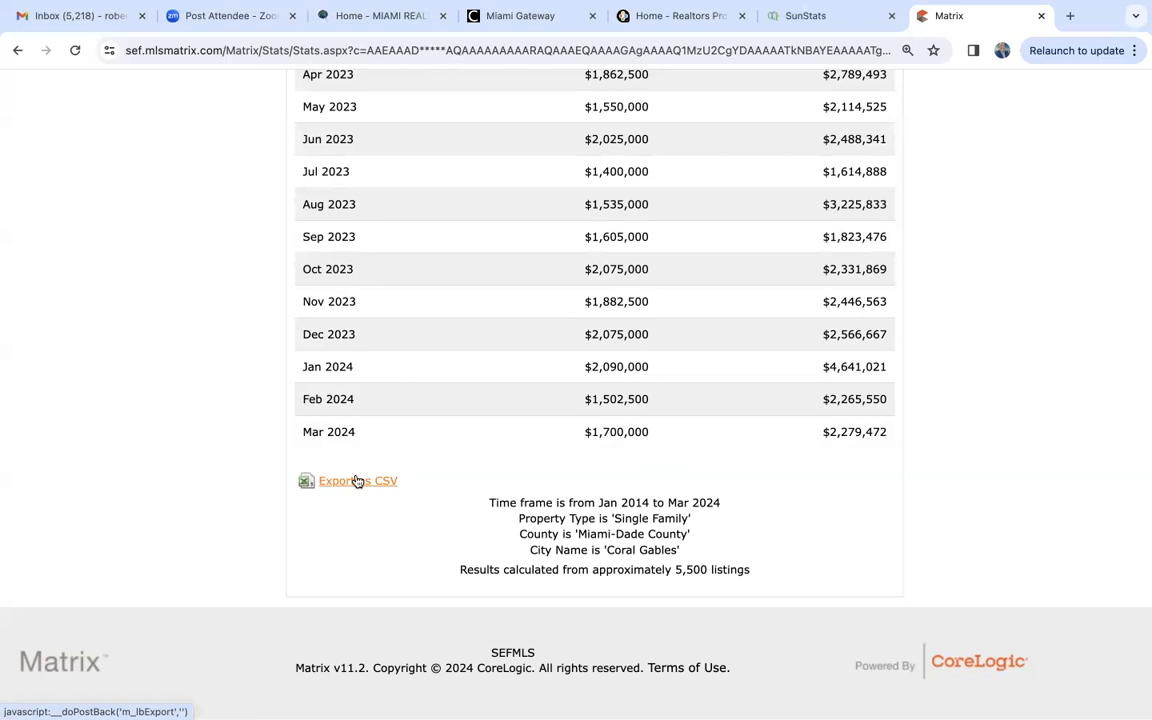
scroll(357, 481, up, 4)
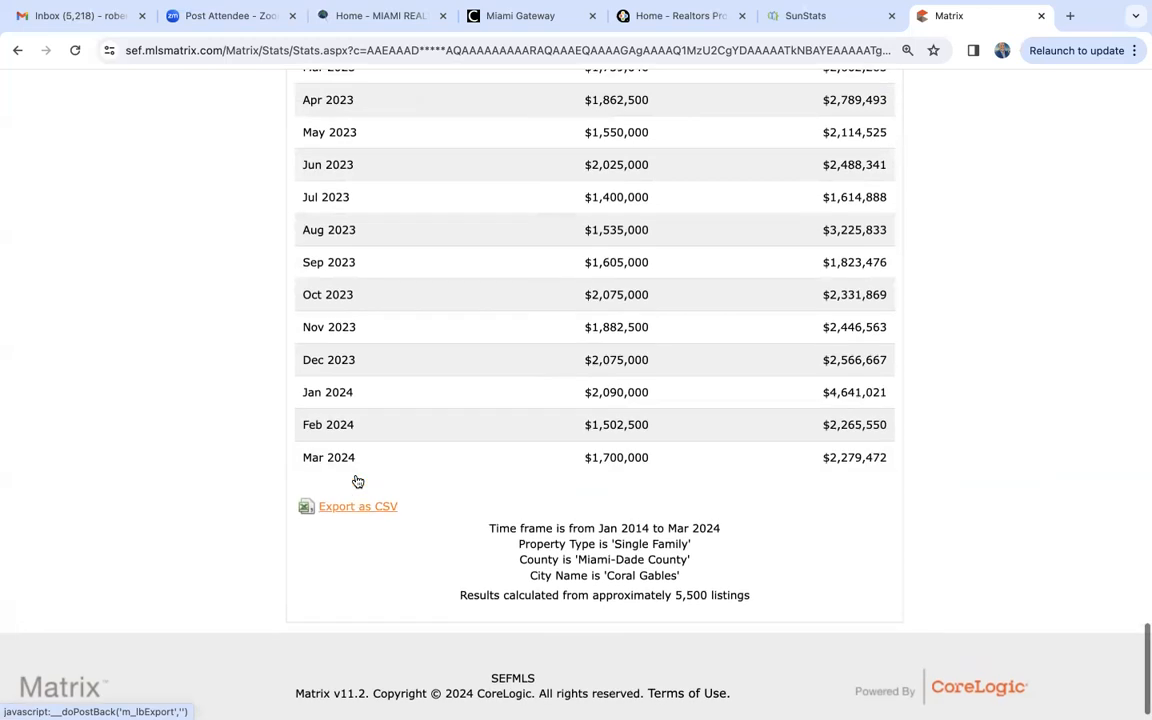
scroll(357, 481, up, 5)
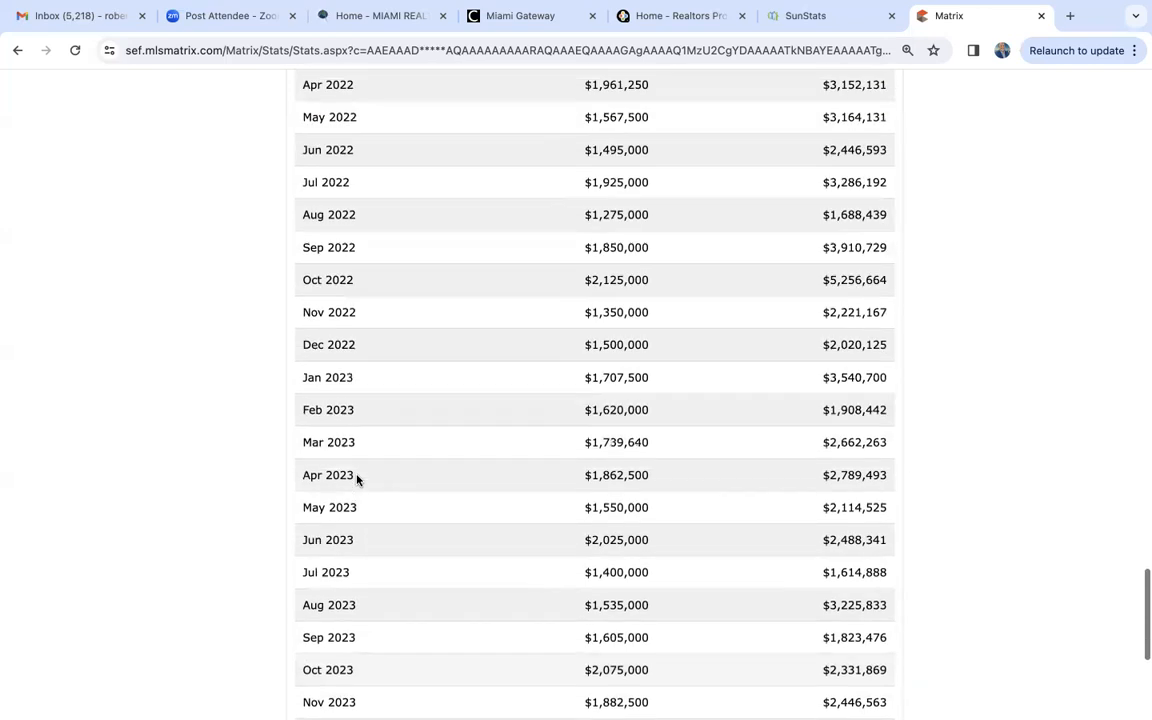
scroll(357, 479, down, 7)
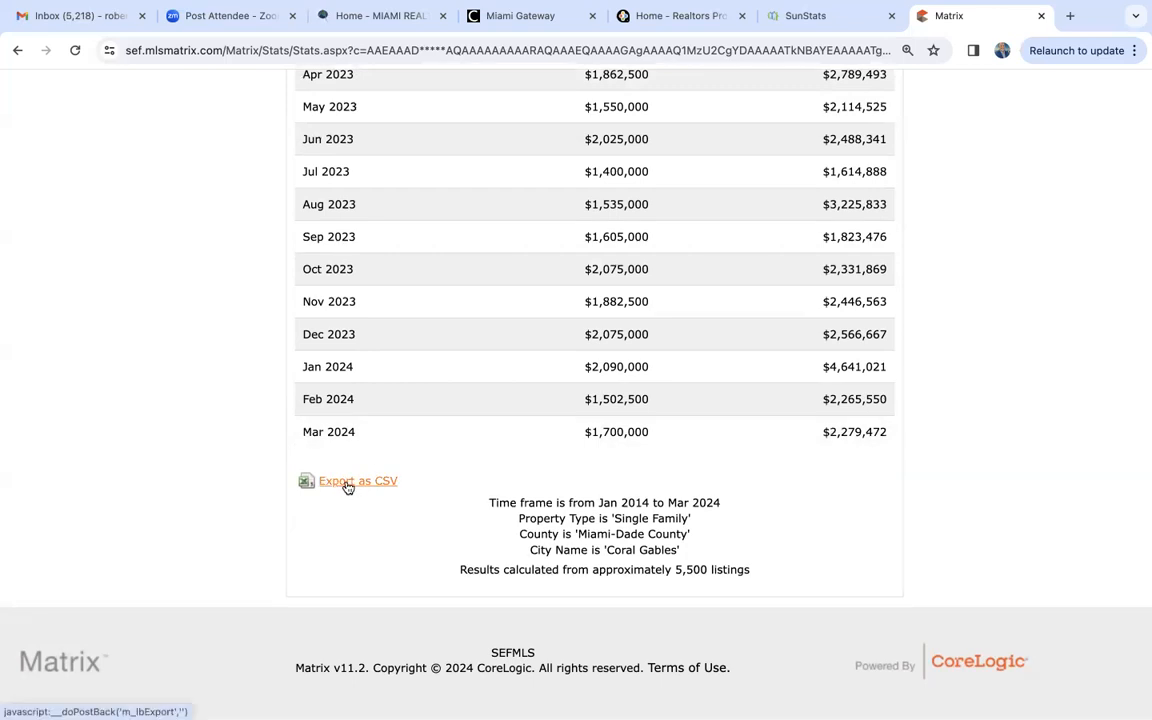
click(388, 481)
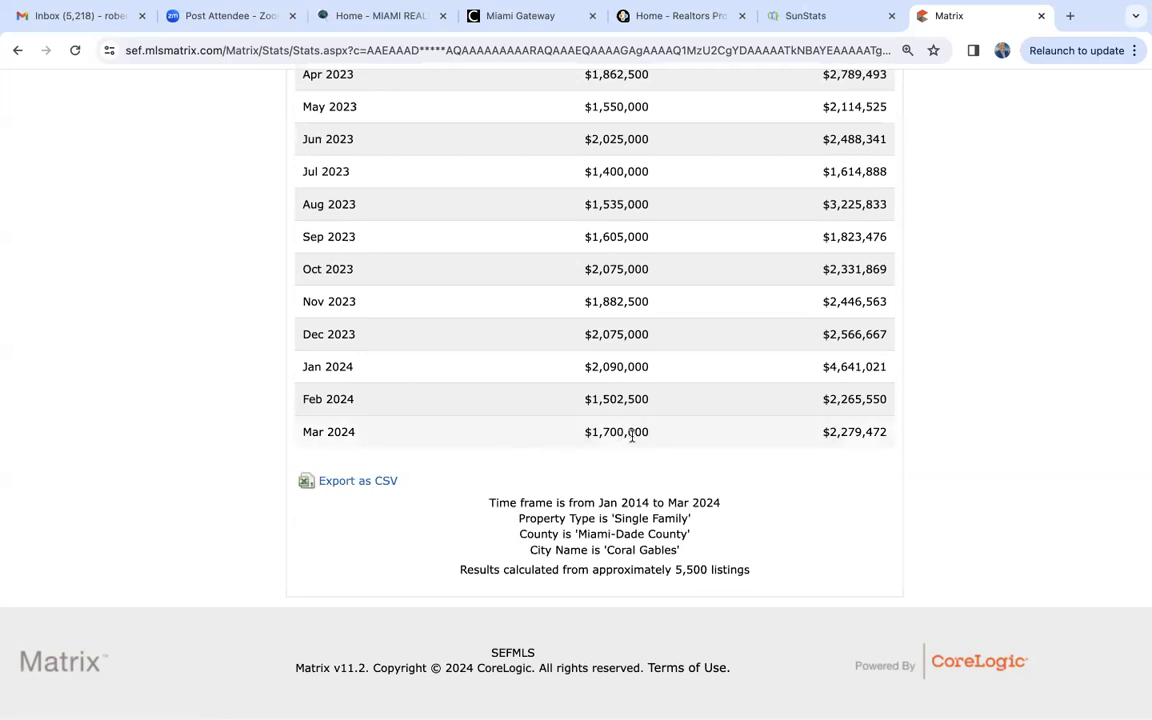
- Compare the Coral Gables March median sale prices for 2021 through 2024 in the monthly data table
scroll(632, 436, up, 3)
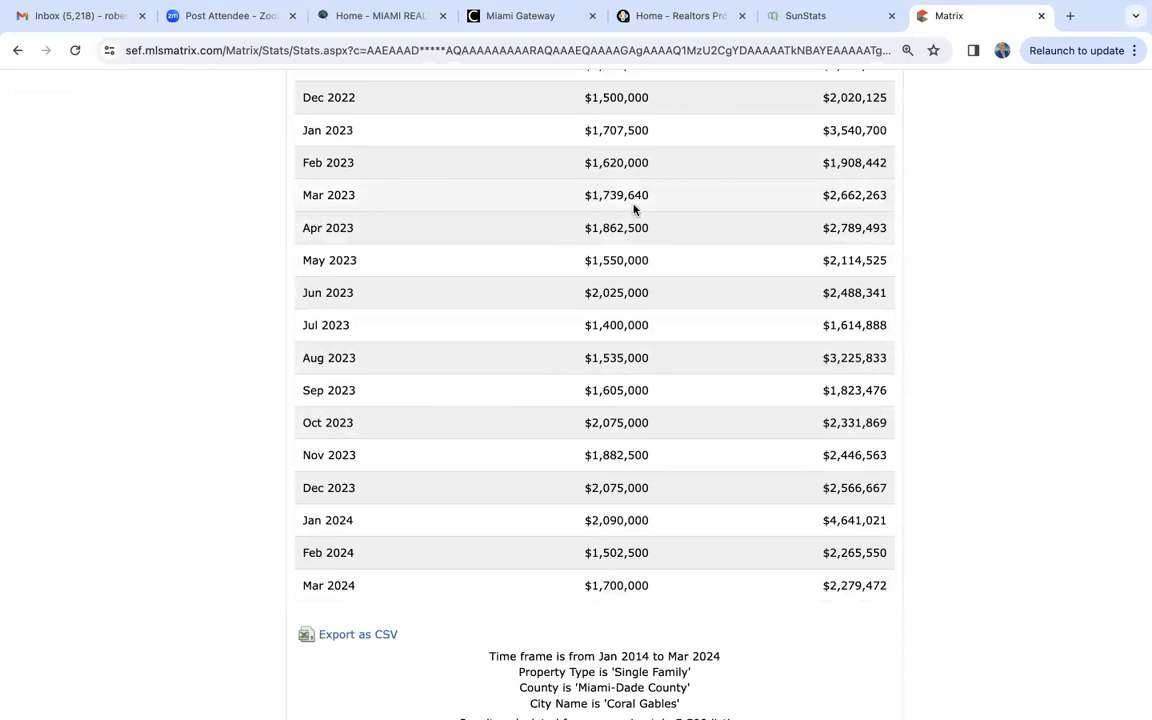
scroll(633, 209, up, 9)
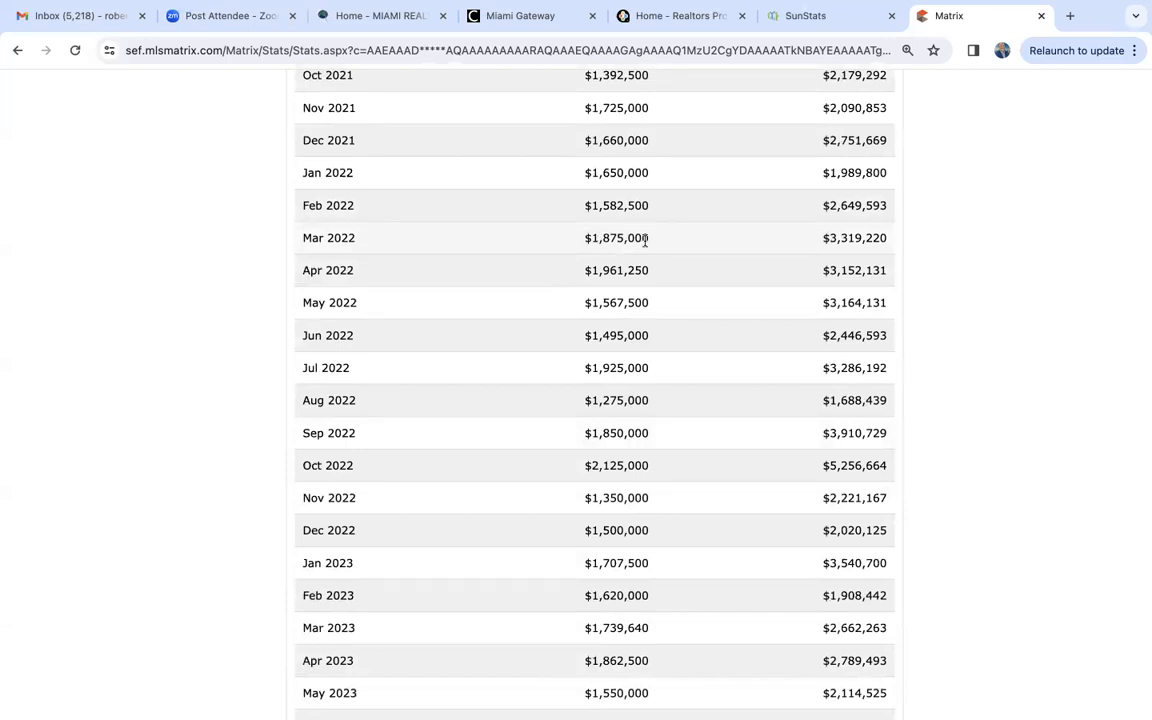
scroll(645, 240, down, 10)
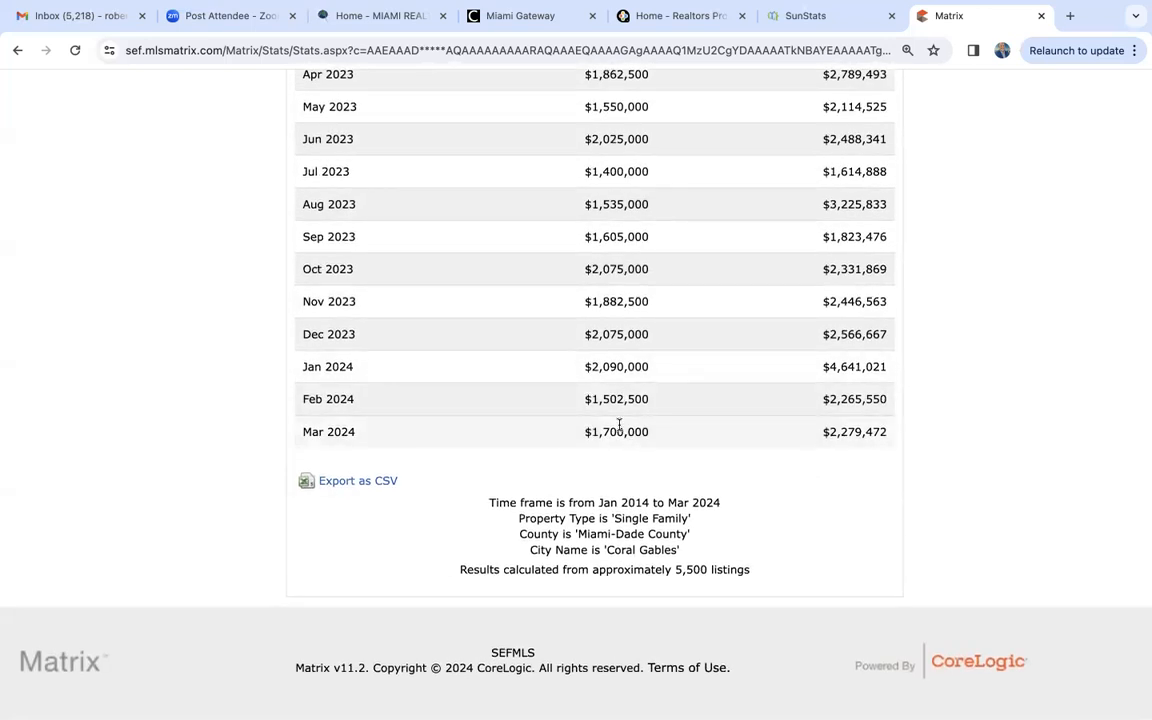
scroll(619, 425, up, 10)
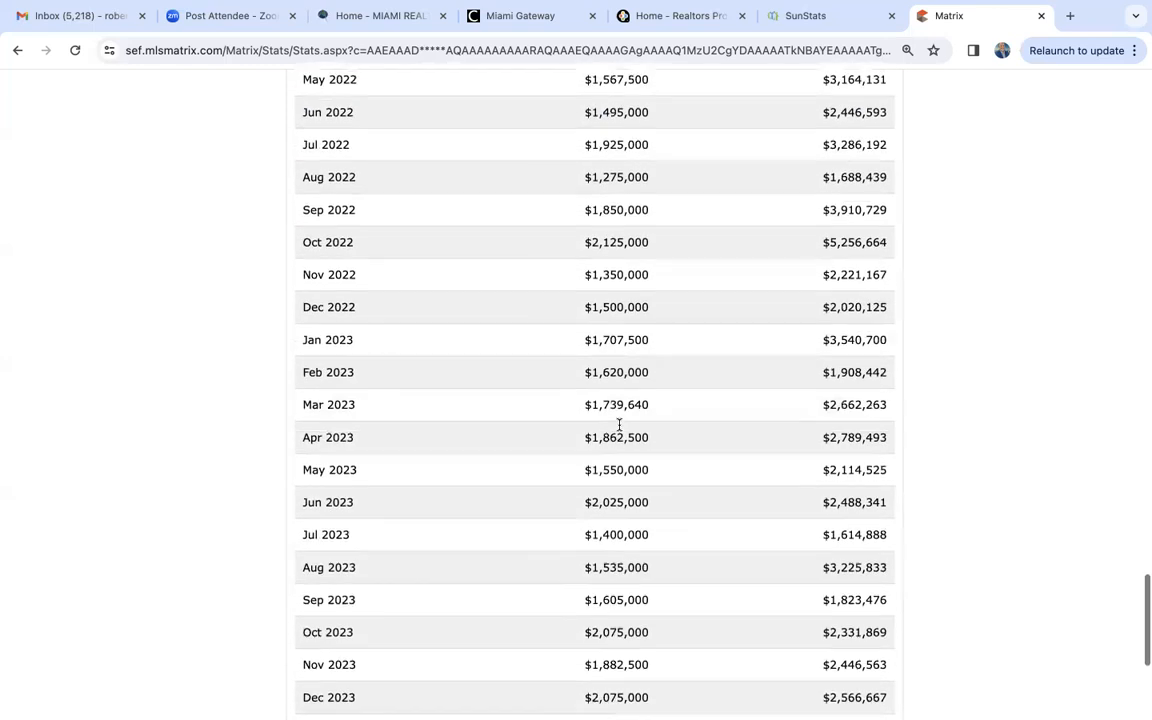
scroll(619, 430, up, 5)
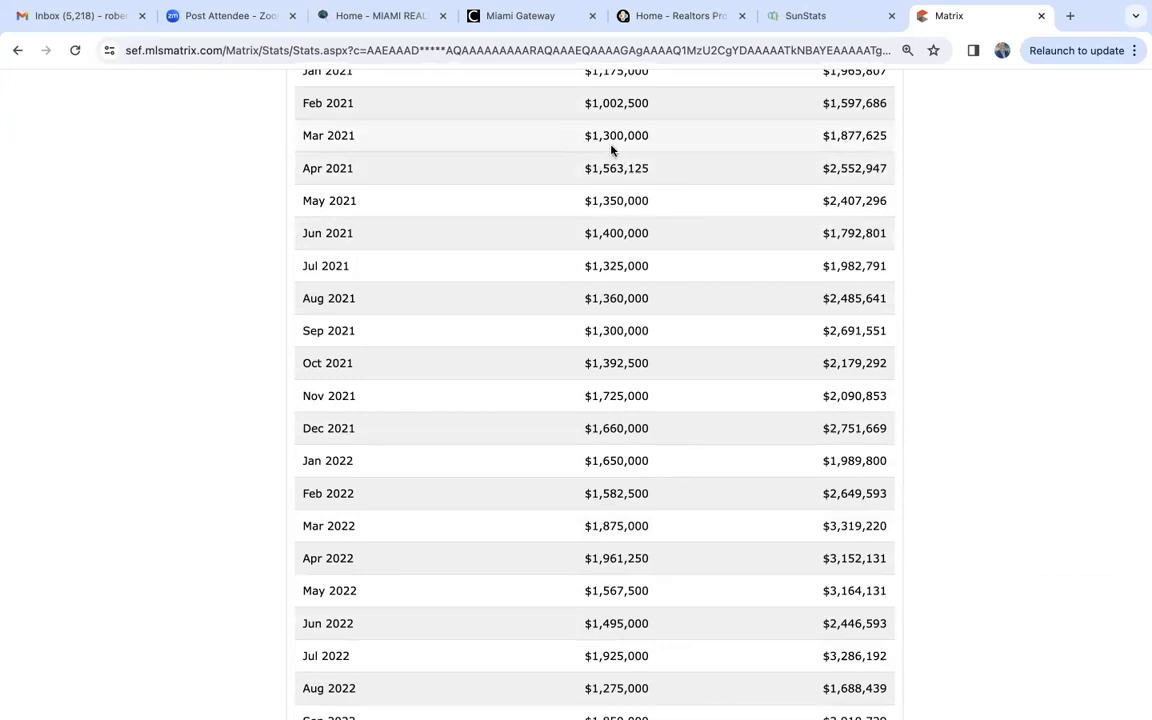
scroll(622, 409, down, 1)
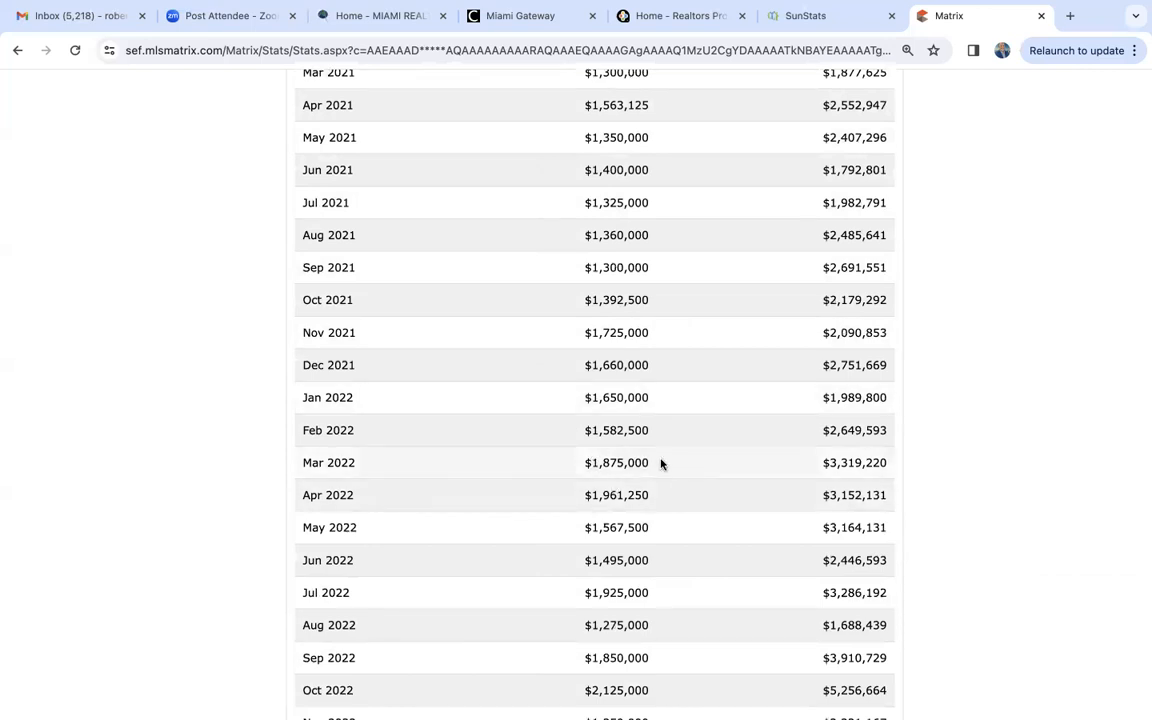
scroll(655, 462, down, 5)
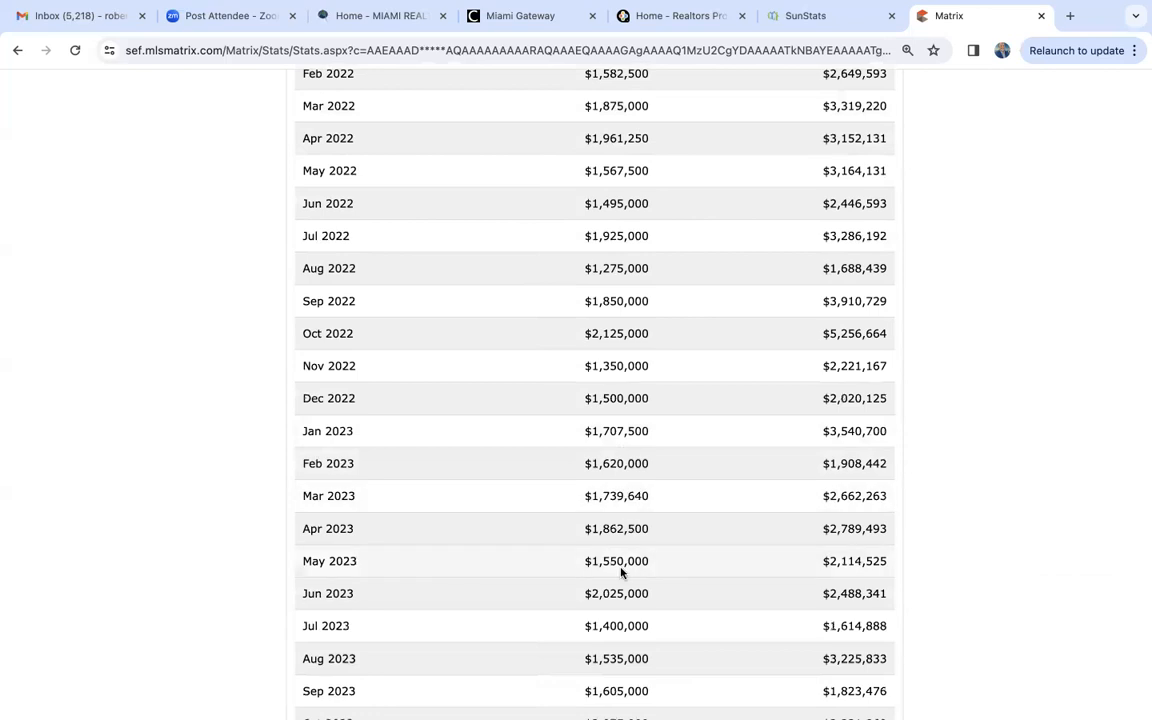
scroll(620, 567, down, 6)
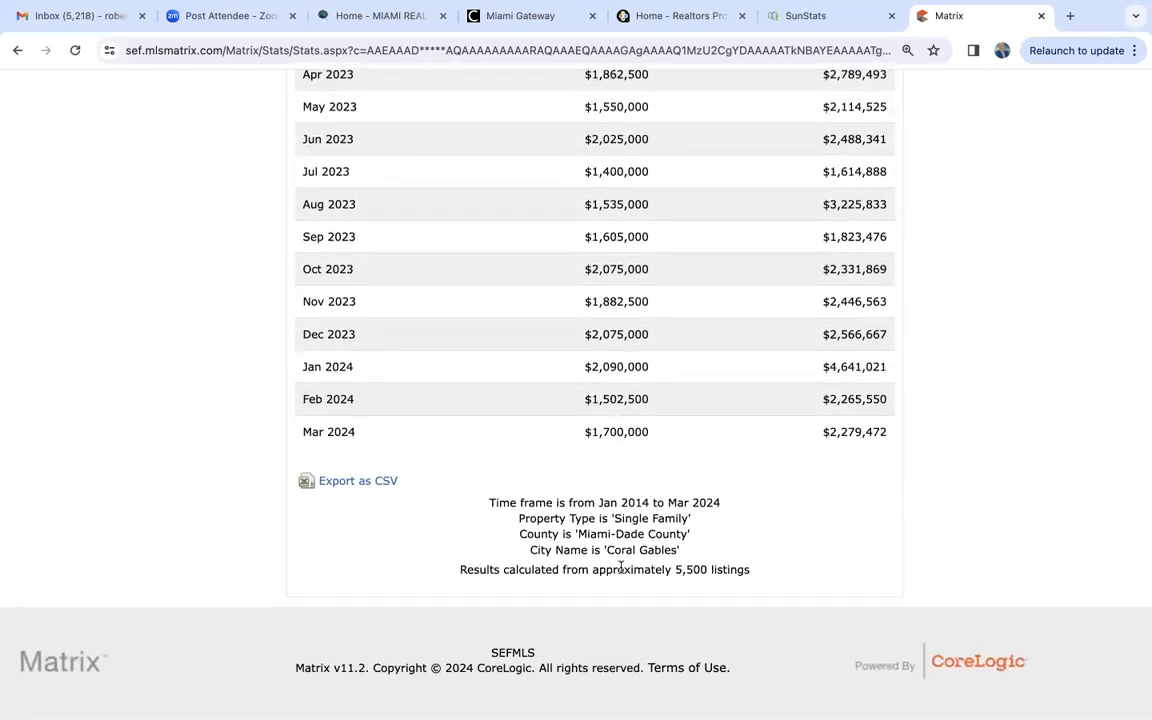
scroll(620, 567, up, 8)
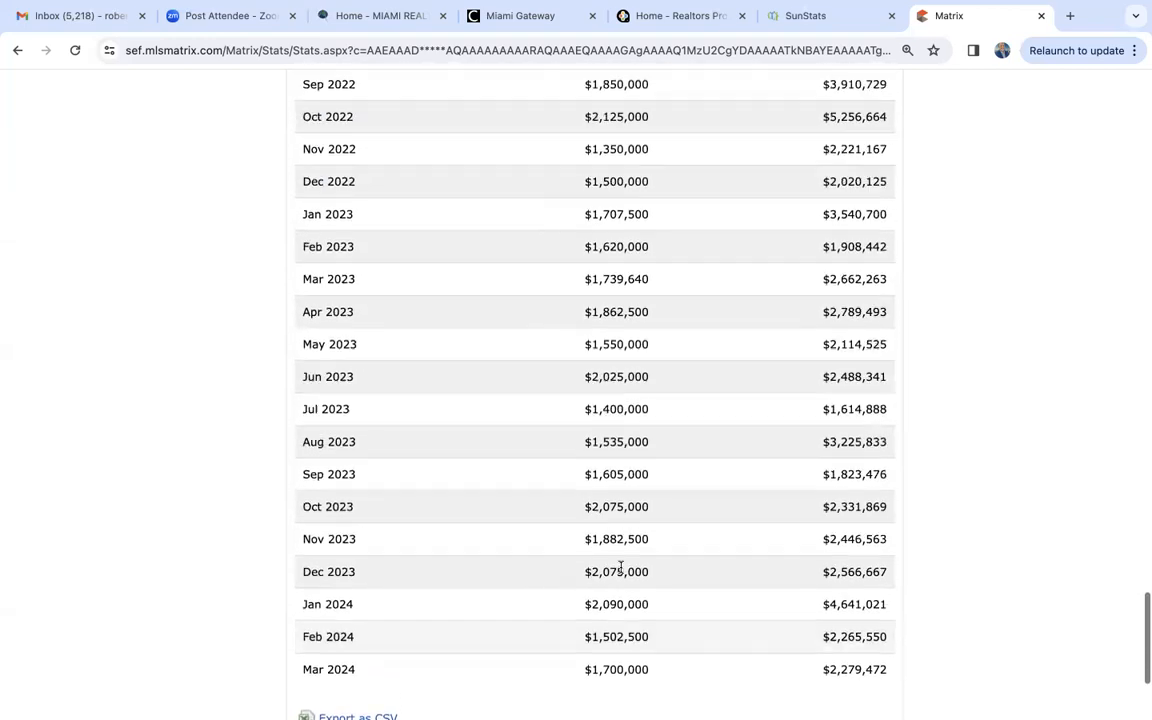
scroll(620, 567, up, 20)
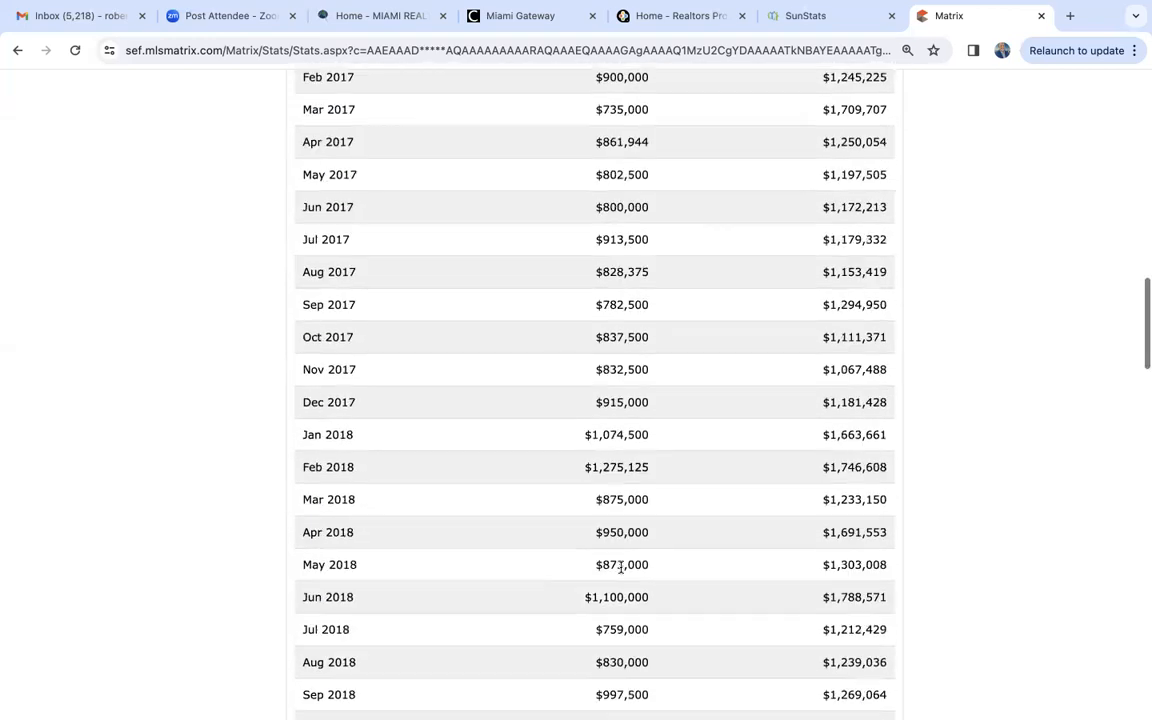
scroll(620, 565, up, 5)
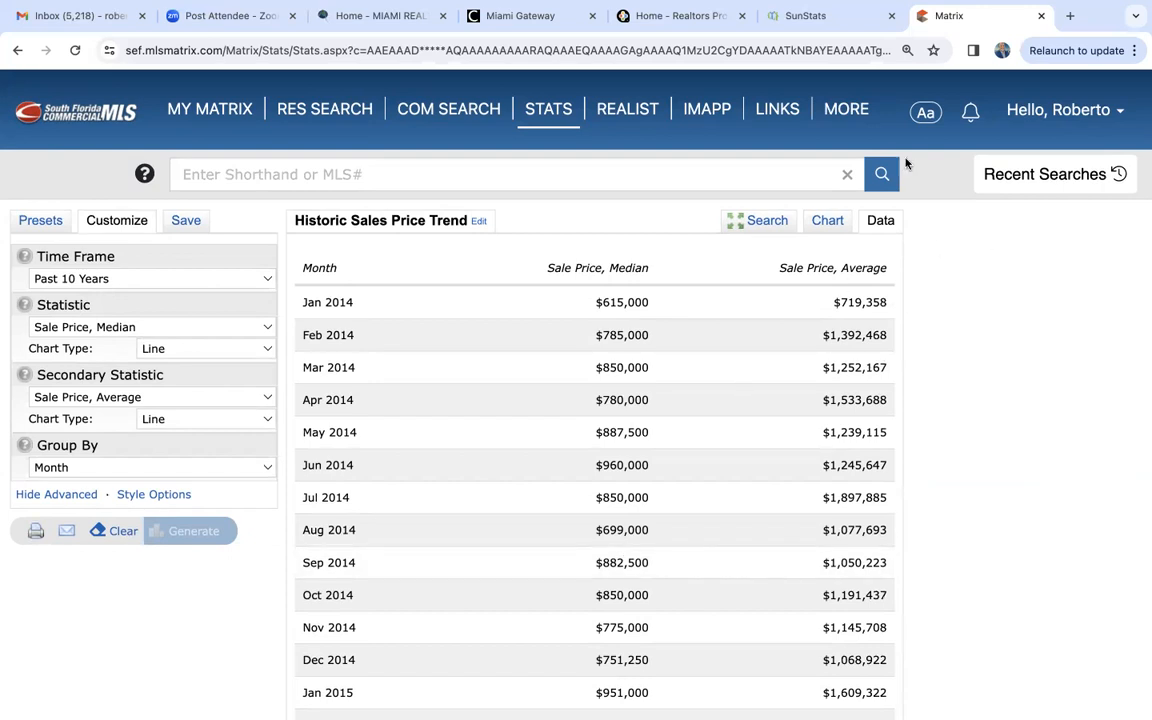
- Open the Market Conditions (1004MC) report criteria from the on-demand market reports
mouse_move(849, 115)
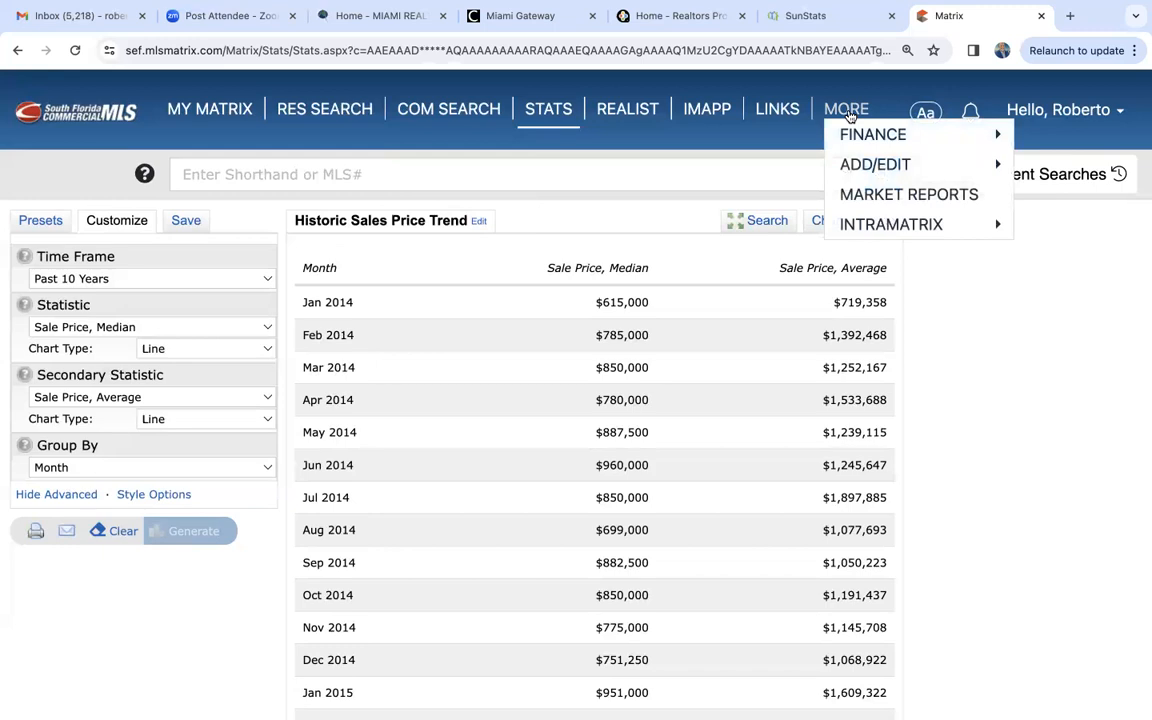
click(877, 194)
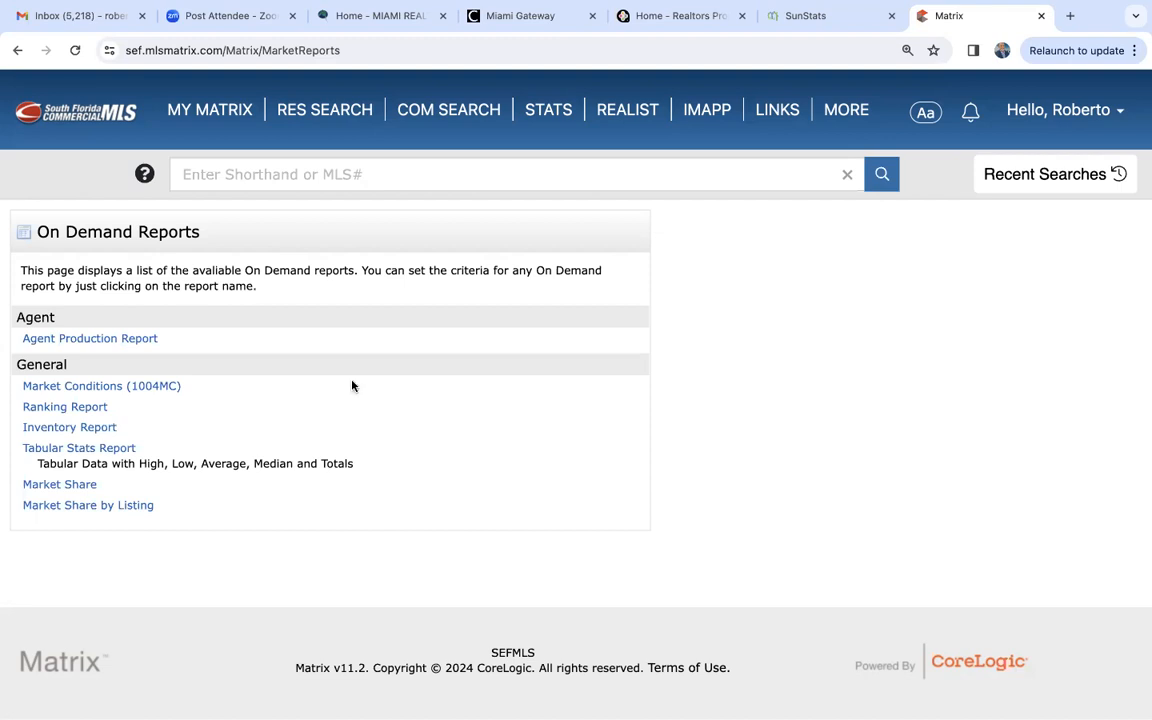
click(116, 392)
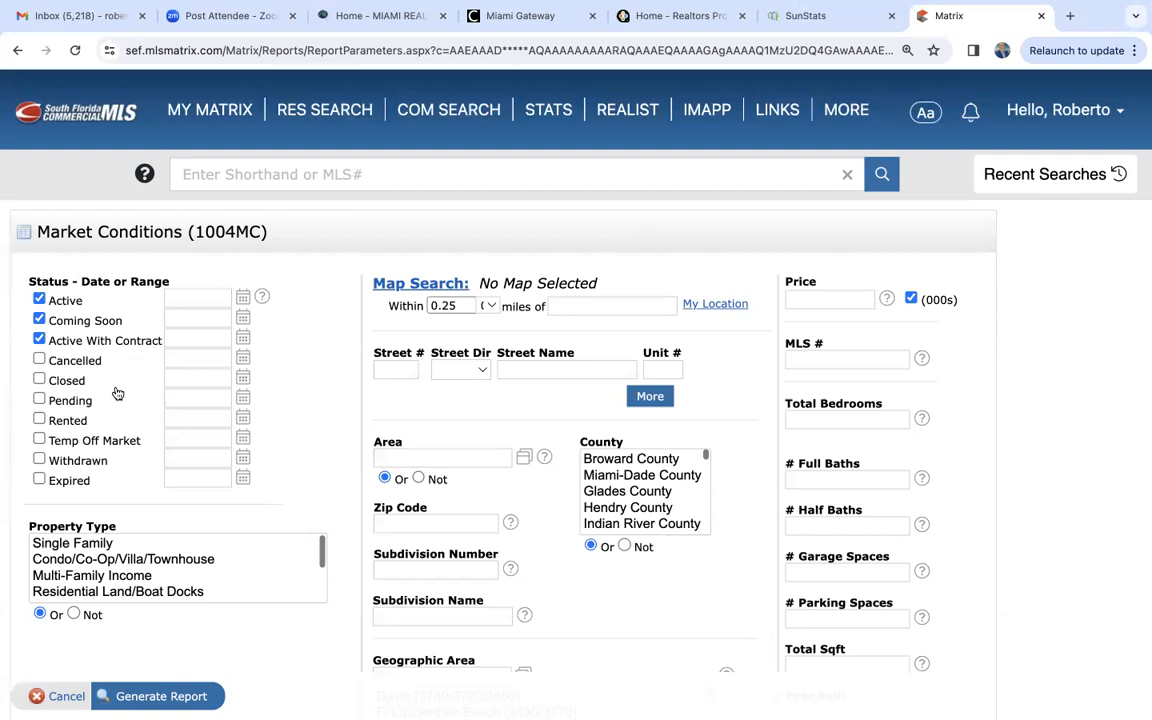
- Limit the report statuses to Active and Closed, excluding Coming Soon and Active With Contract, with a Closed range of 0-365 days
click(39, 319)
click(39, 340)
click(39, 378)
click(229, 378)
key(BackSpace)
key(BackSpace)
key(BackSpace)
text(365)
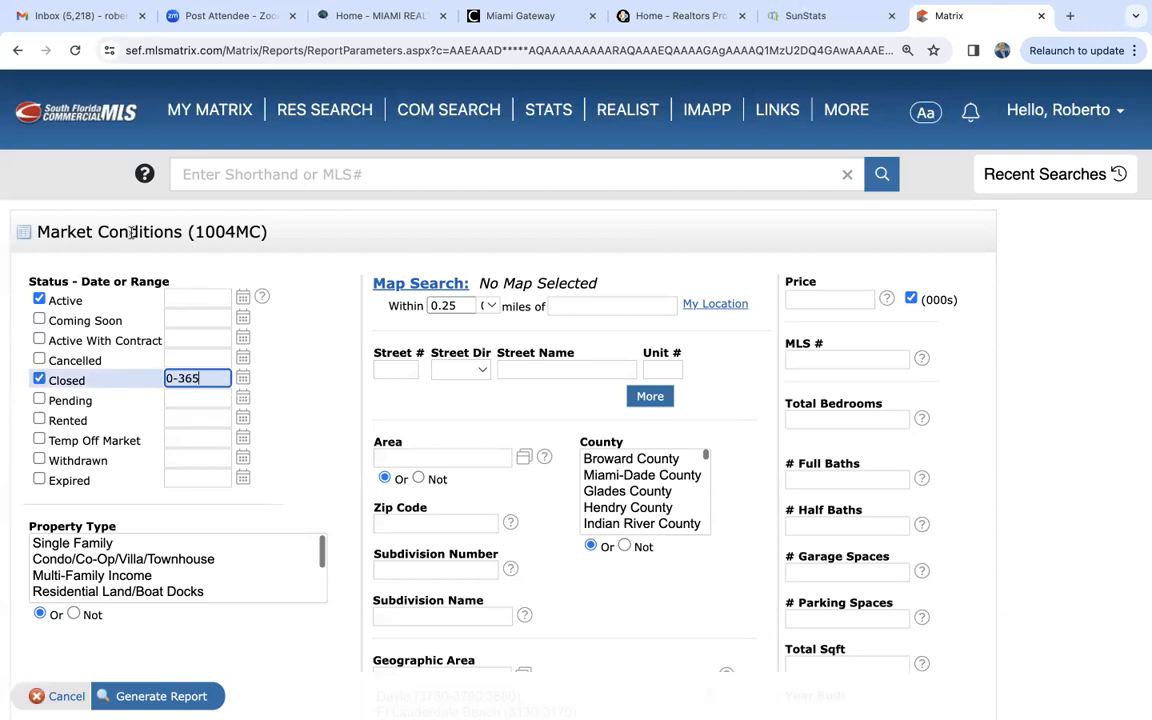
click(290, 342)
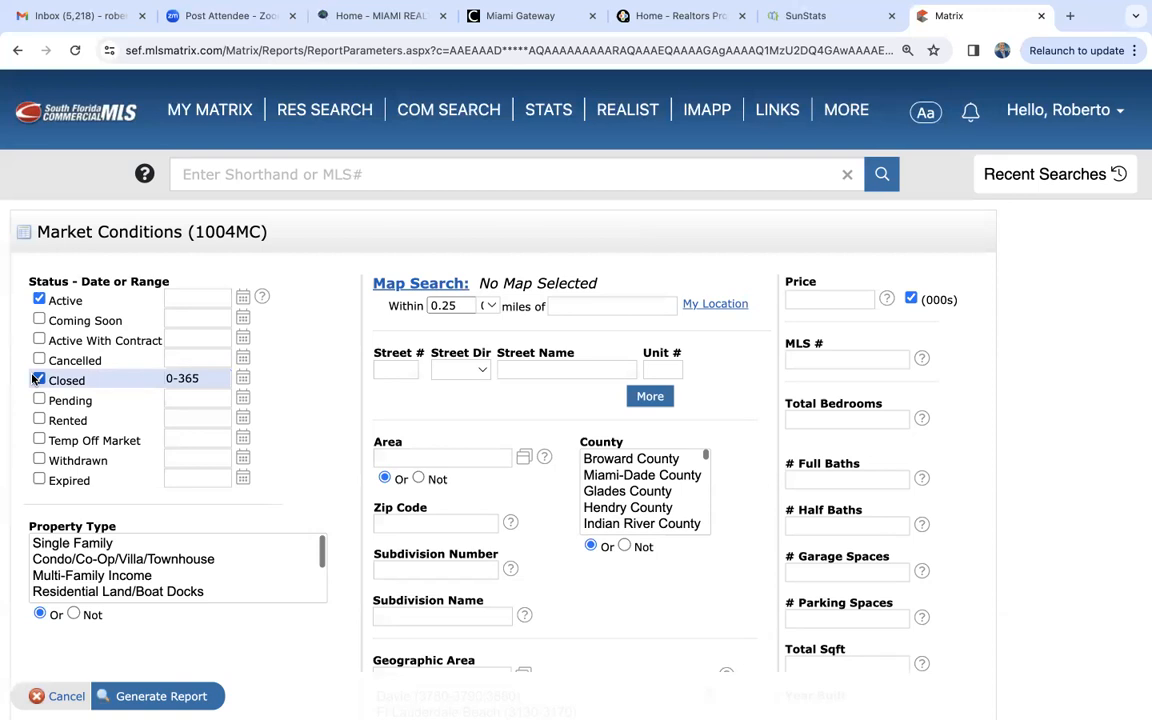
- Restrict the report criteria to the Single Family property type and the city of Coral Gables
click(91, 546)
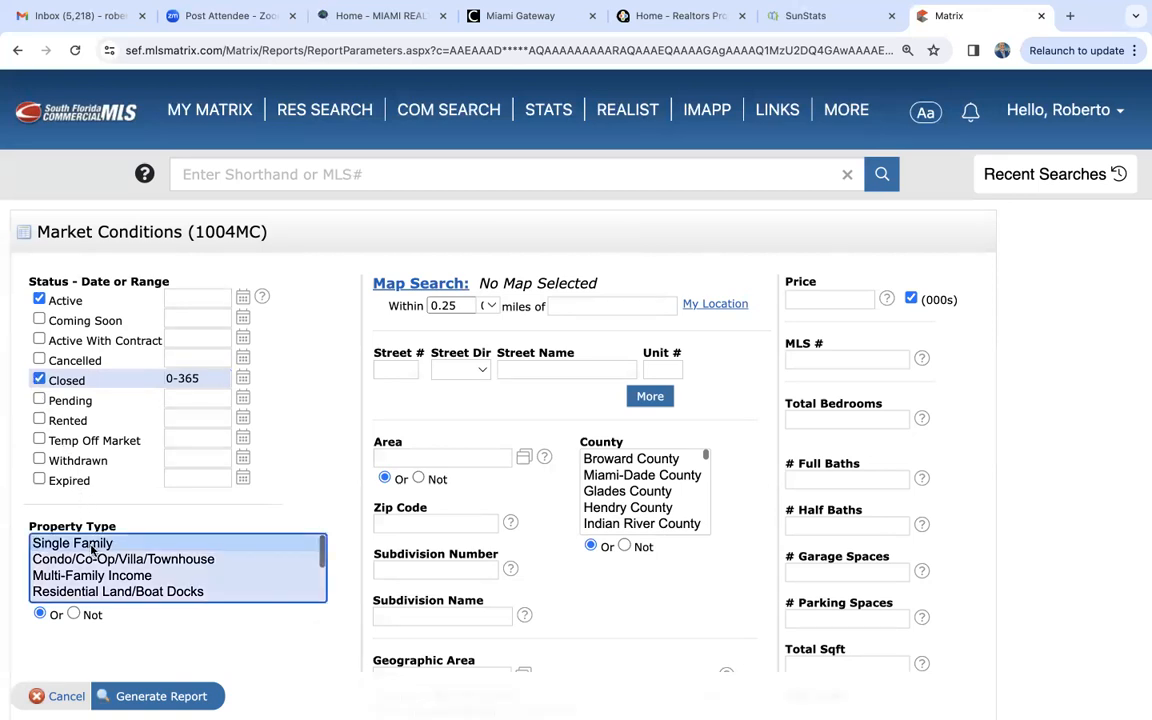
scroll(334, 527, down, 5)
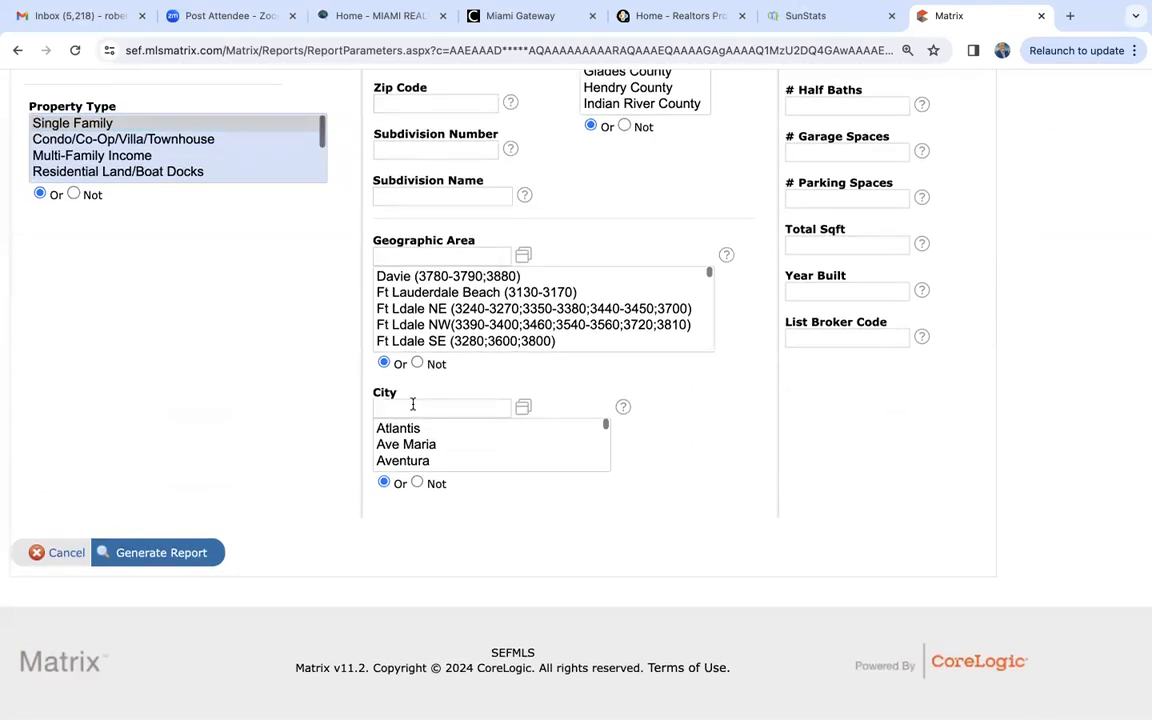
click(412, 407)
text(cor)
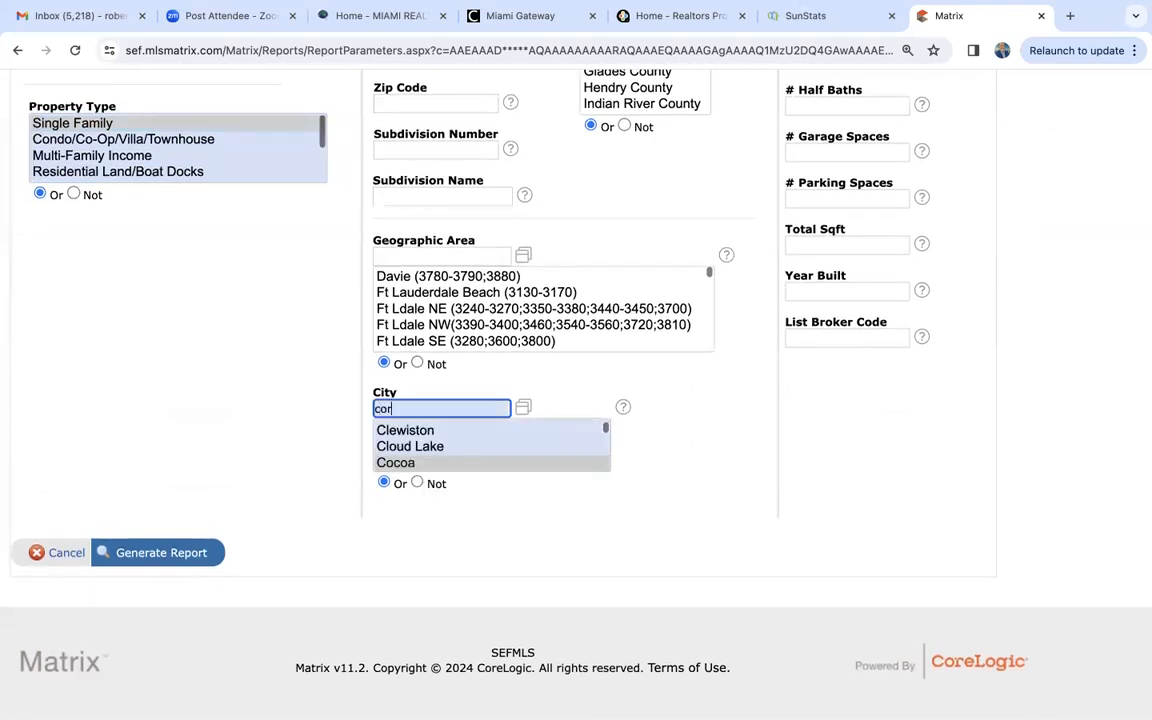
text(al gables)
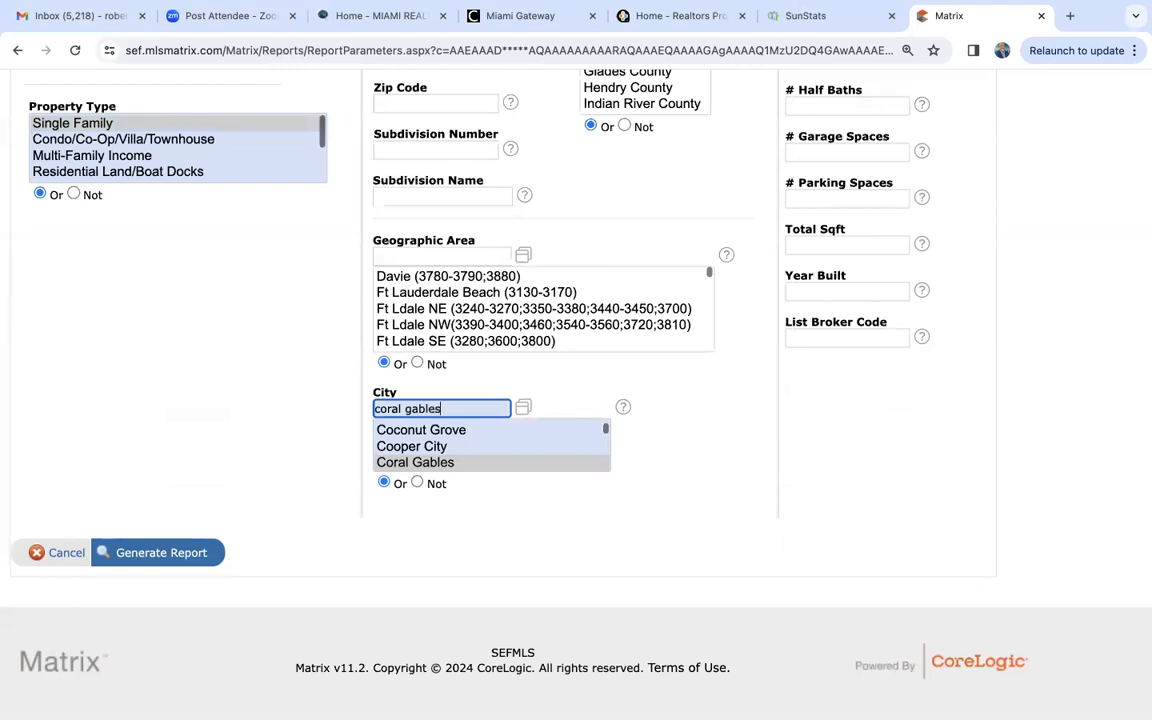
- Generate the Market Conditions (1004MC) report and enlarge its PDF to 125% for reading
click(185, 556)
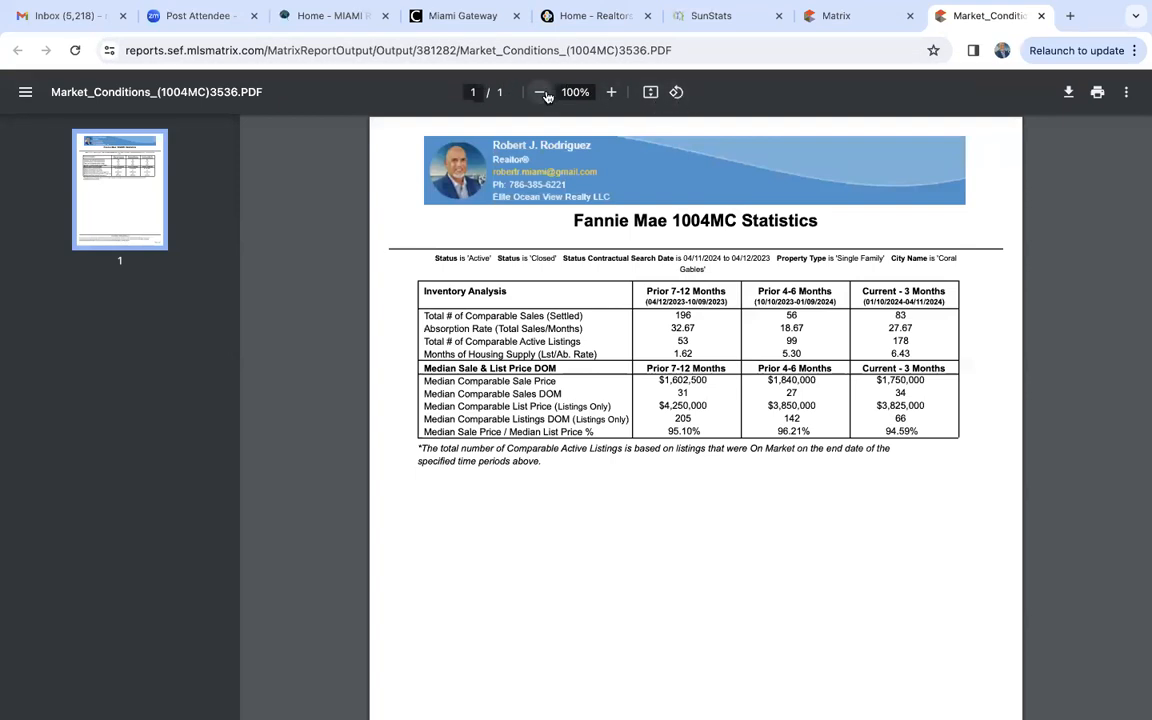
click(612, 92)
click(612, 92)
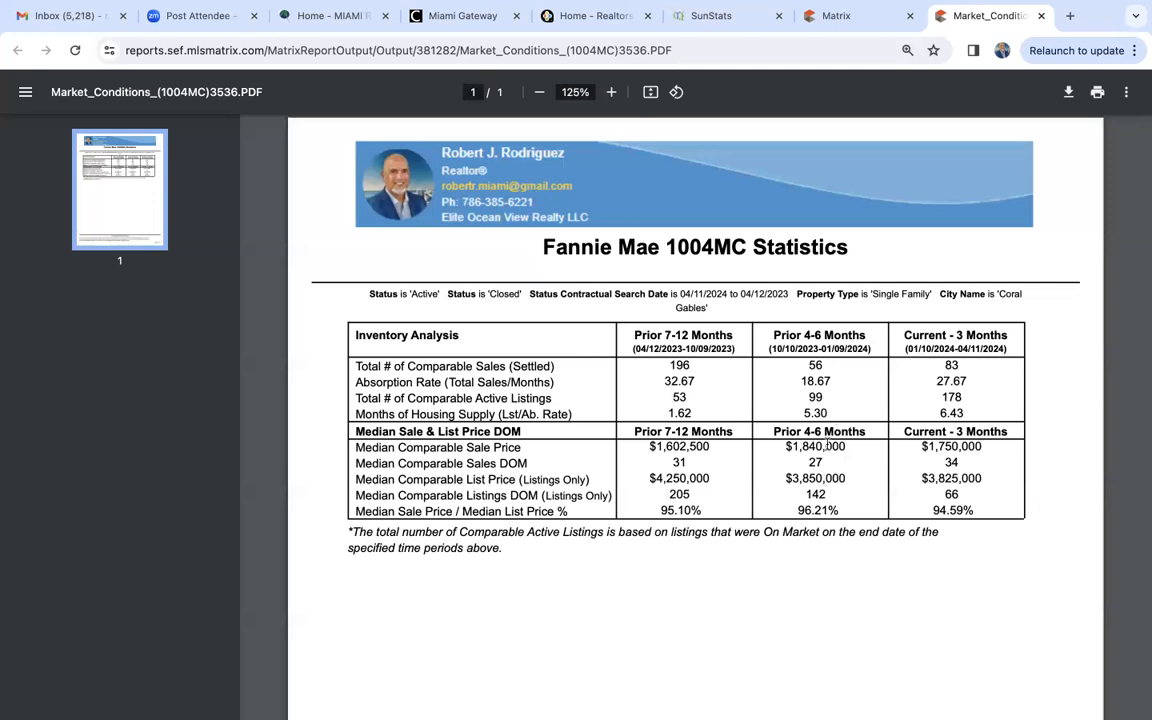
- Compare the comparable sales, absorption rates and active listings across the time periods in the report's Inventory Analysis
drag(808, 364, 825, 365)
click(952, 366)
drag(803, 380, 831, 381)
drag(936, 382, 970, 380)
drag(674, 397, 689, 400)
drag(808, 397, 826, 398)
click(943, 396)
drag(944, 396, 965, 397)
- Examine the Months of Housing Supply row, comparing the current three months with both prior periods
click(939, 411)
drag(939, 411, 984, 415)
click(666, 413)
drag(666, 413, 692, 418)
click(666, 413)
drag(666, 413, 692, 412)
drag(803, 413, 829, 410)
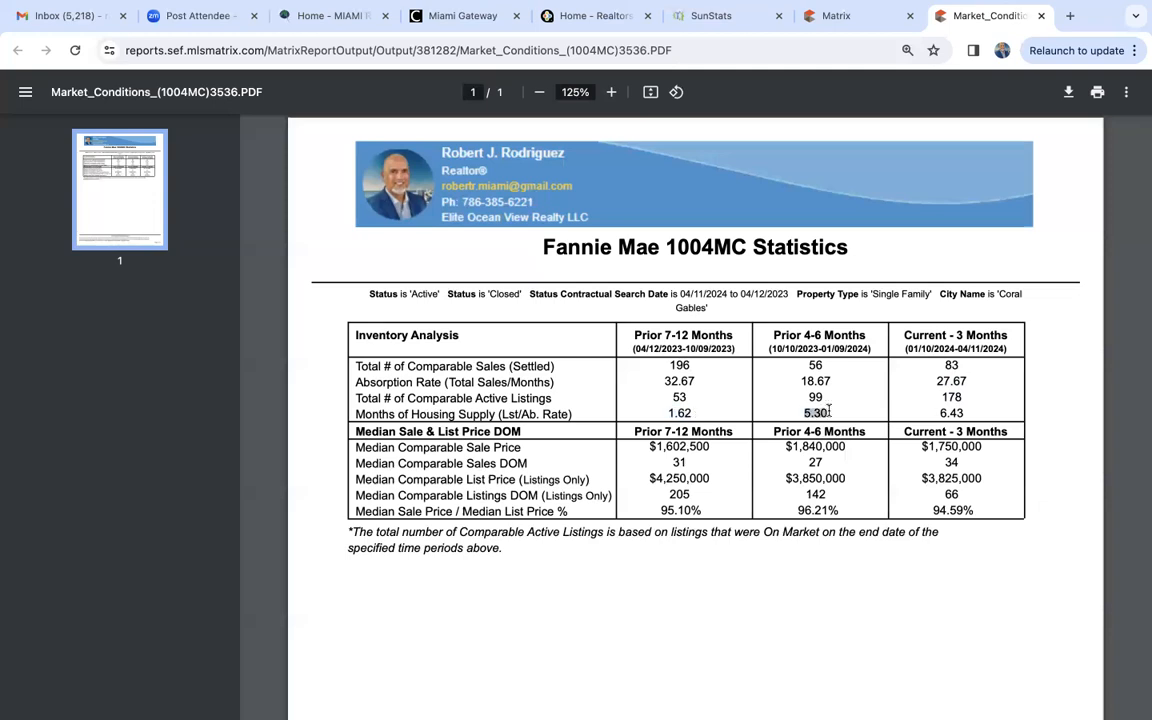
click(938, 412)
drag(938, 412, 968, 412)
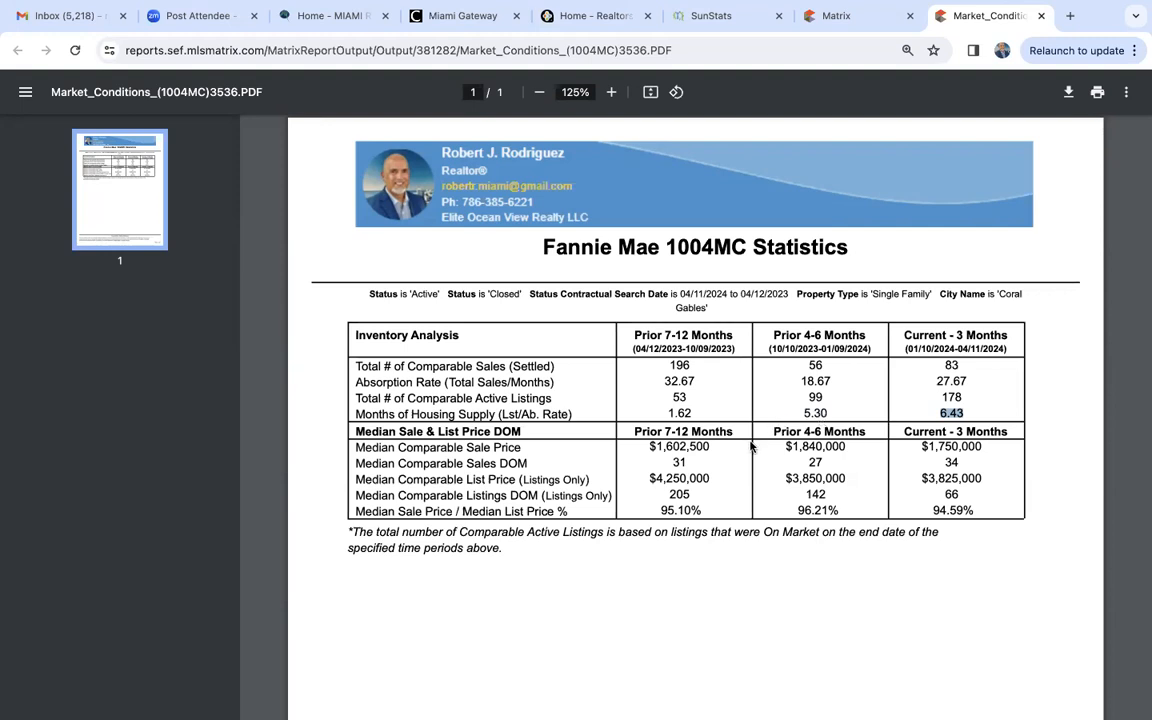
- Compare the median sale price, sales DOM, list price and sale-to-list price percentage between the prior 4-6 months and the current three months
click(787, 446)
drag(787, 446, 986, 450)
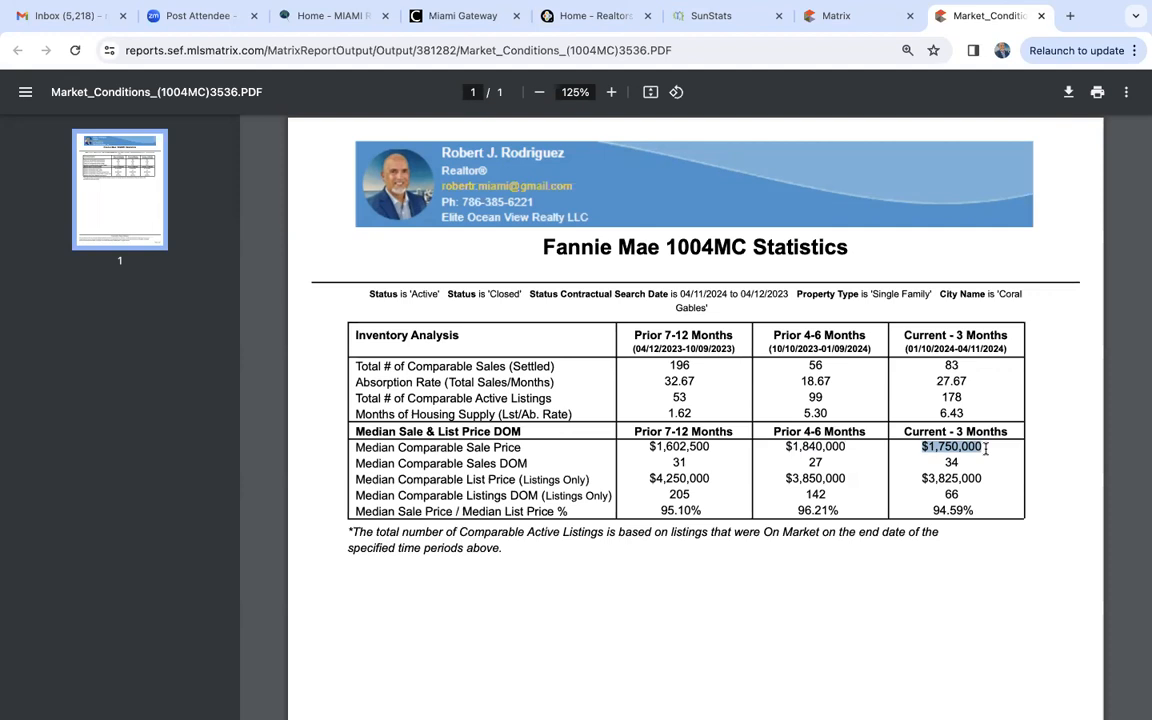
drag(944, 462, 965, 461)
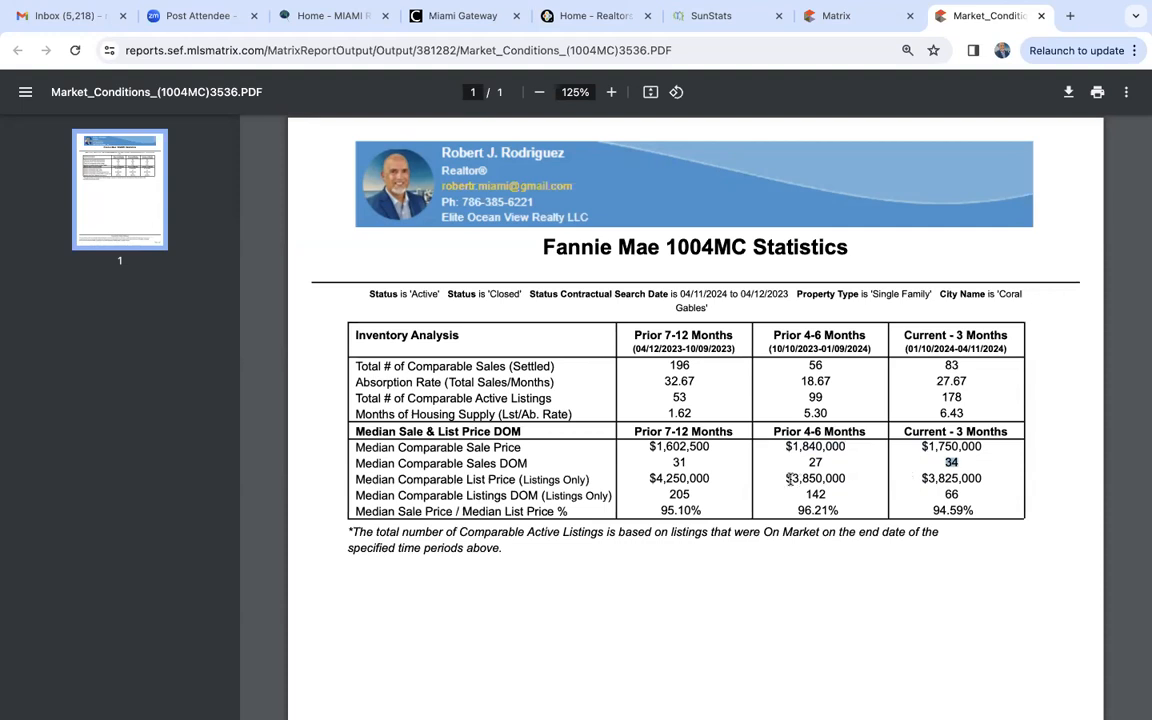
drag(788, 479, 848, 477)
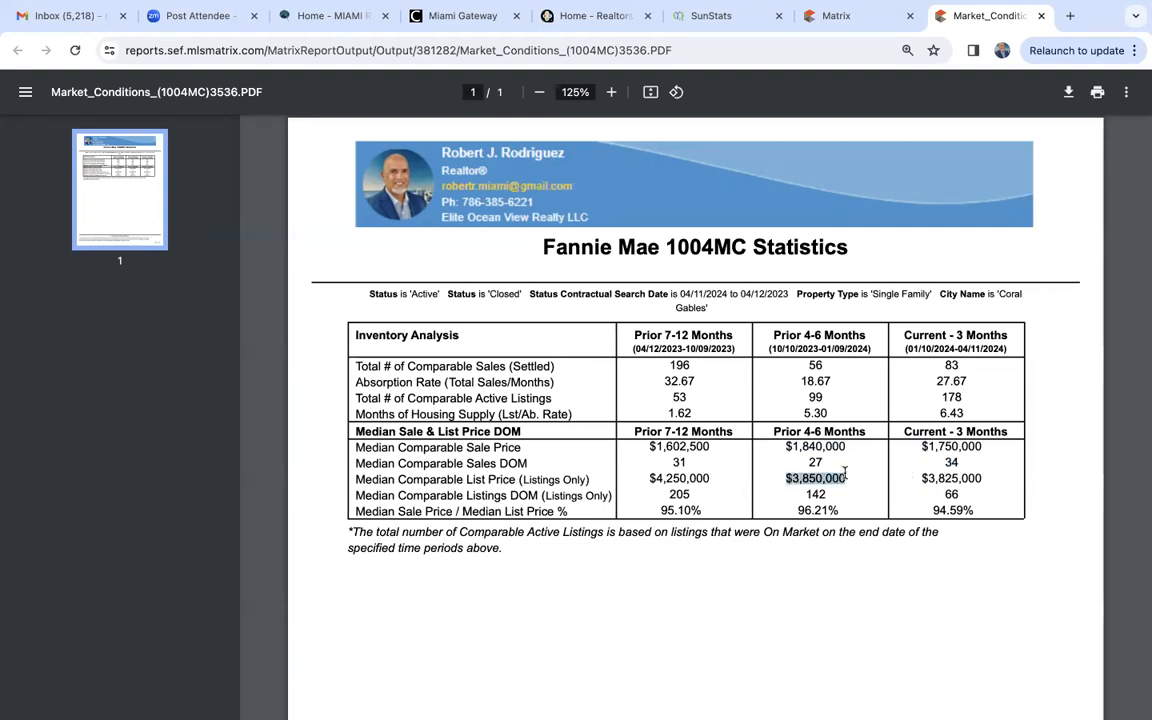
drag(920, 479, 985, 481)
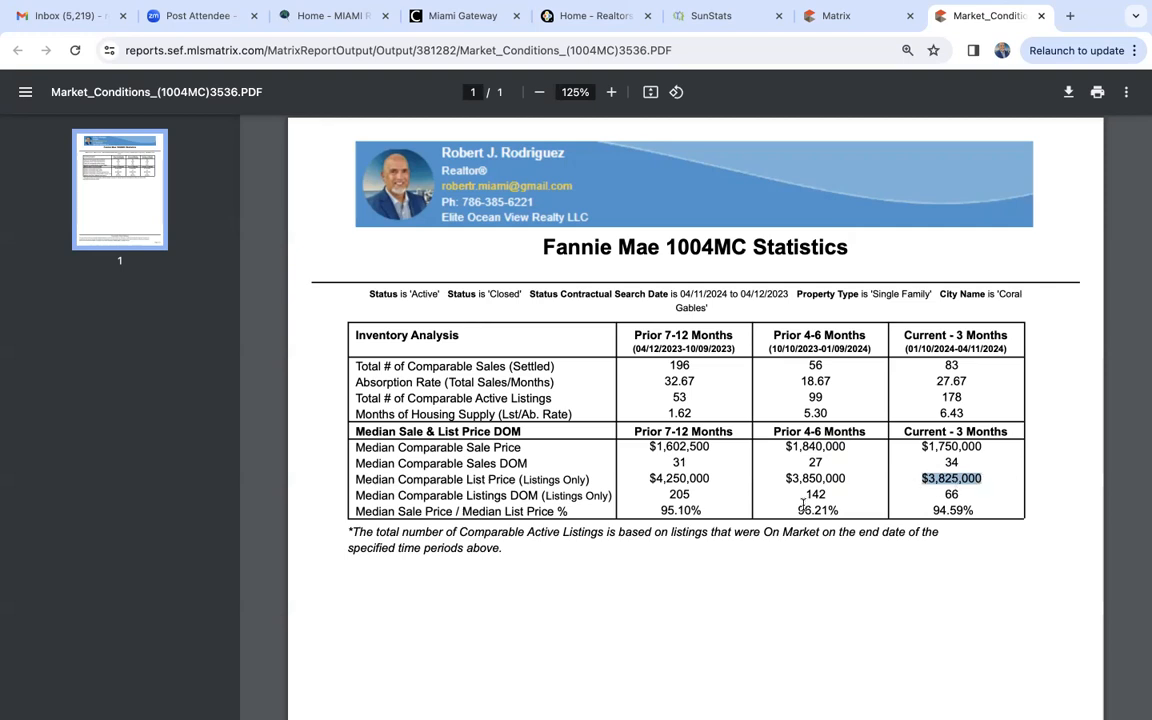
click(802, 507)
drag(800, 510, 842, 509)
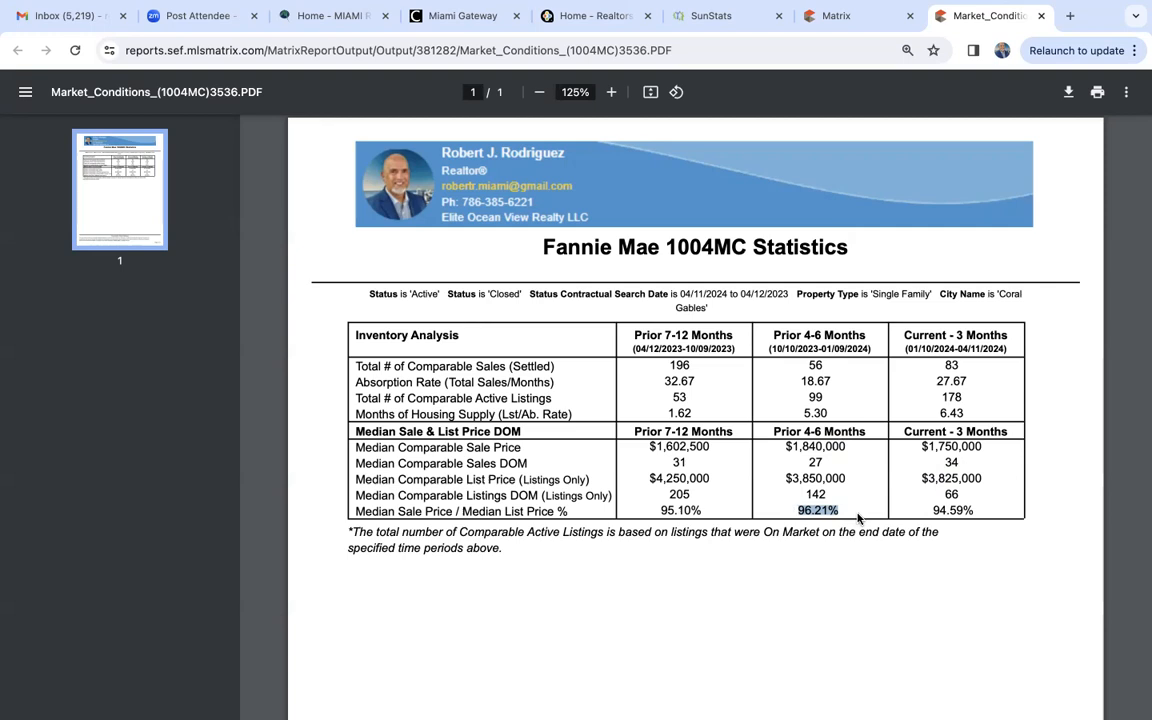
click(946, 511)
double_click(946, 511)
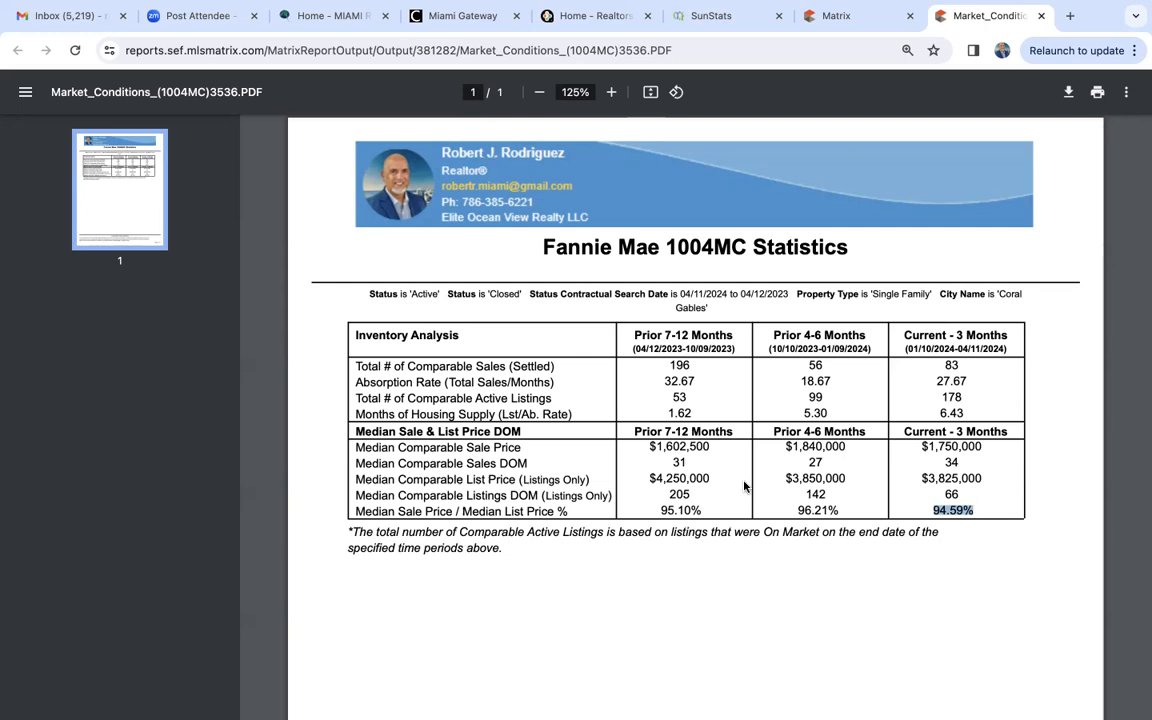
- Close the report PDF and limit the Coral Gables Market Conditions criteria to a price of 5000+ (000s)
click(1041, 16)
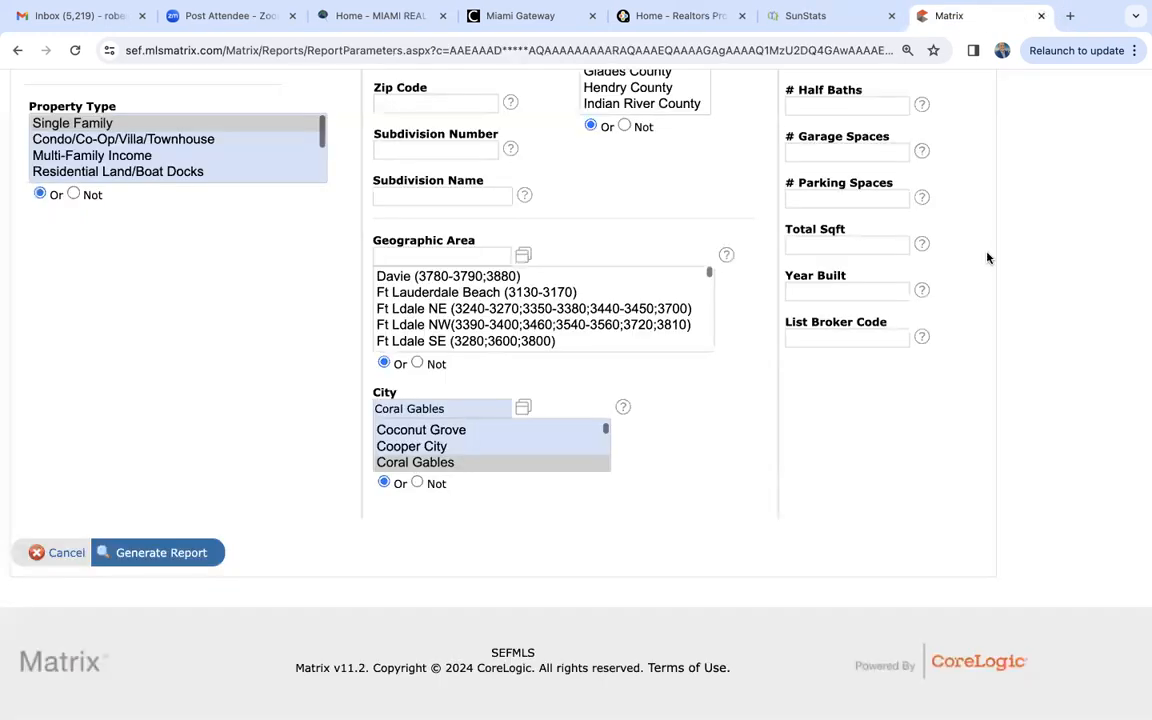
scroll(987, 255, up, 5)
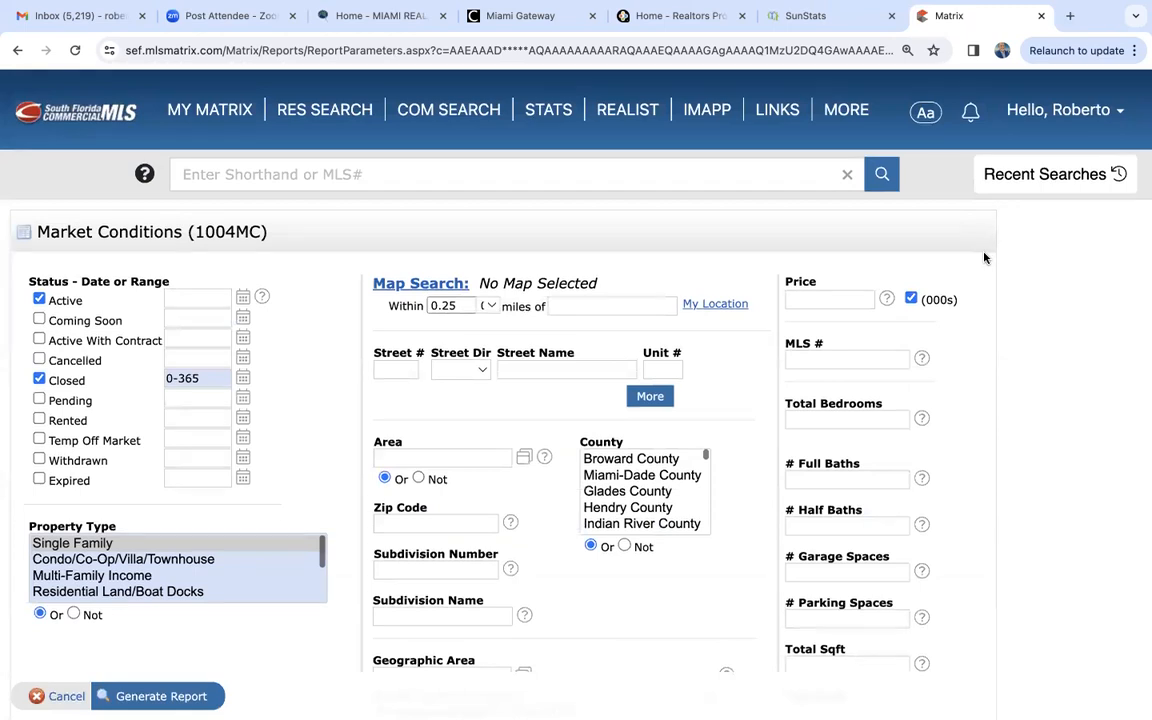
click(830, 297)
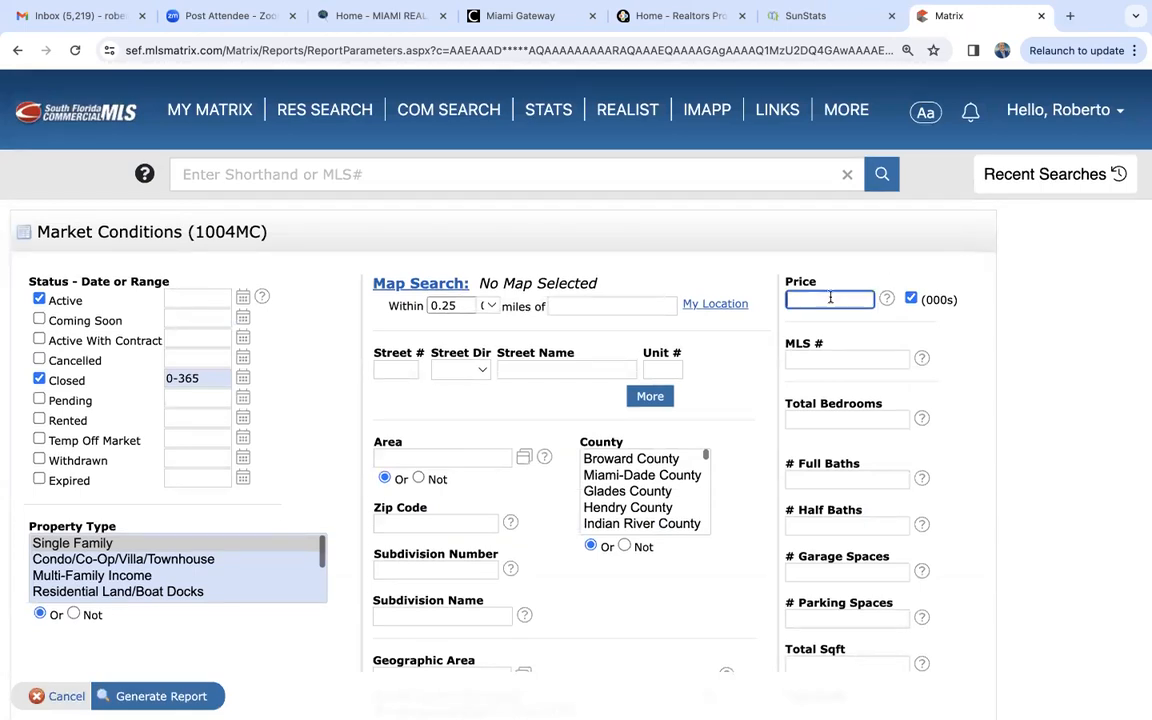
text(1000)
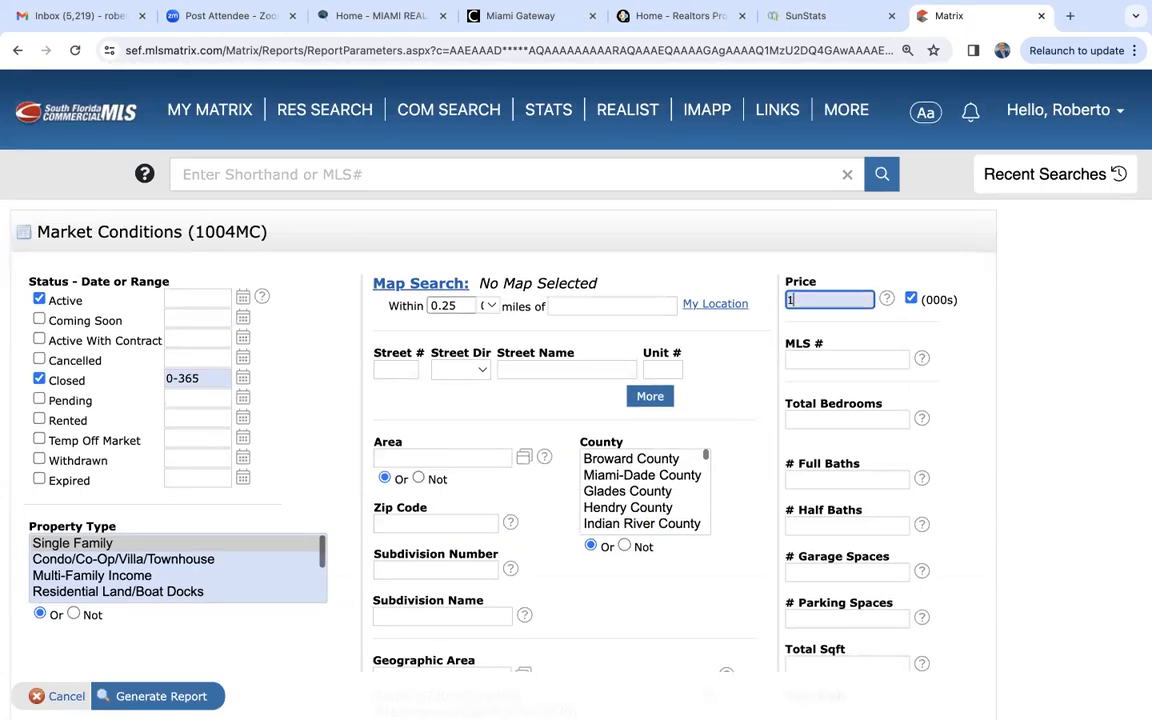
text(+)
triple_click(845, 302)
text(5000+)
- Generate the Coral Gables Market Conditions report for the 5000+ price range and enlarge its PDF to 150%
click(147, 698)
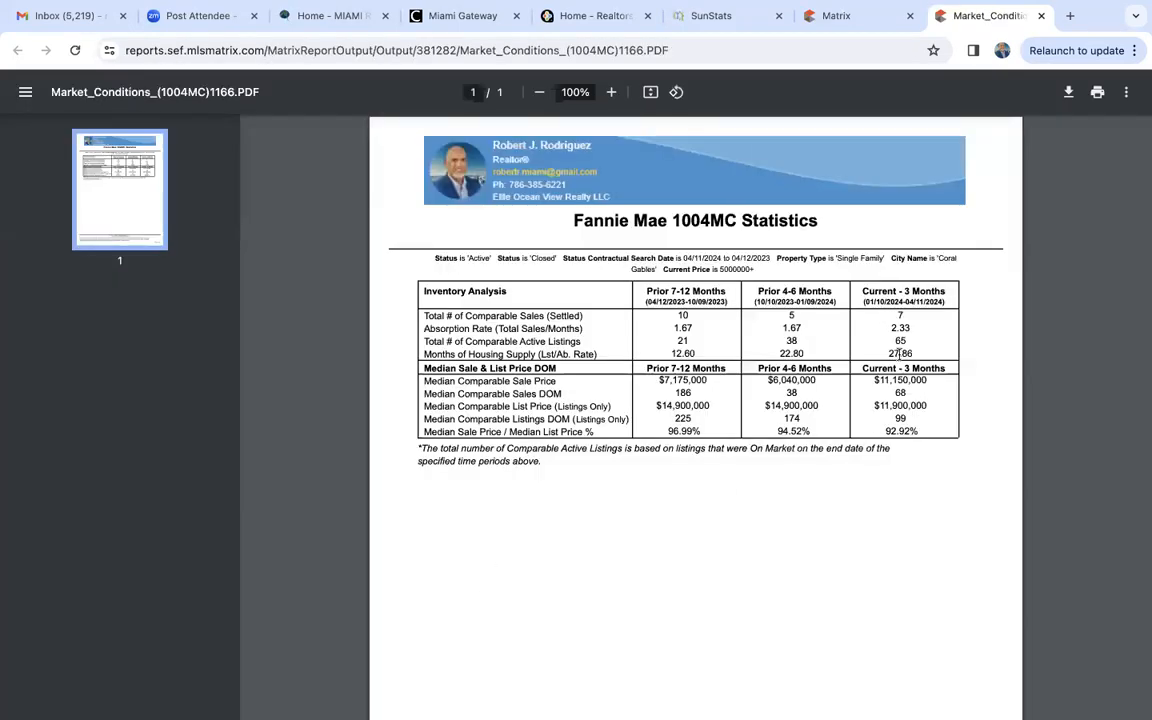
click(626, 93)
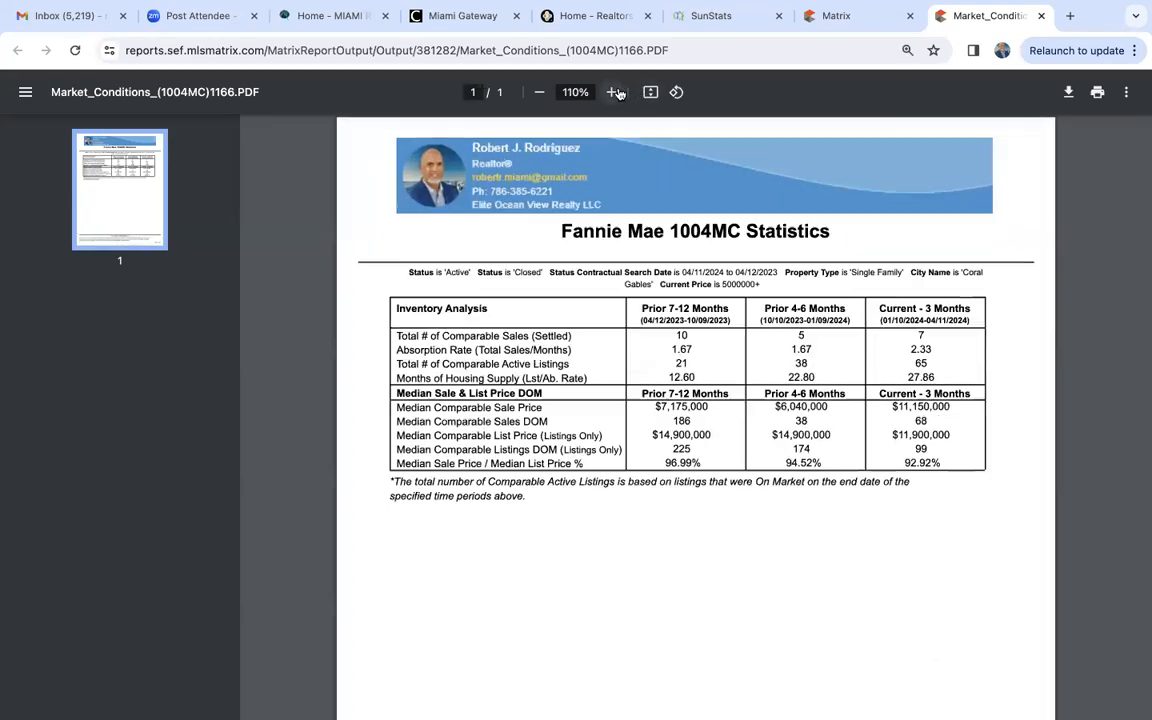
click(627, 94)
click(628, 95)
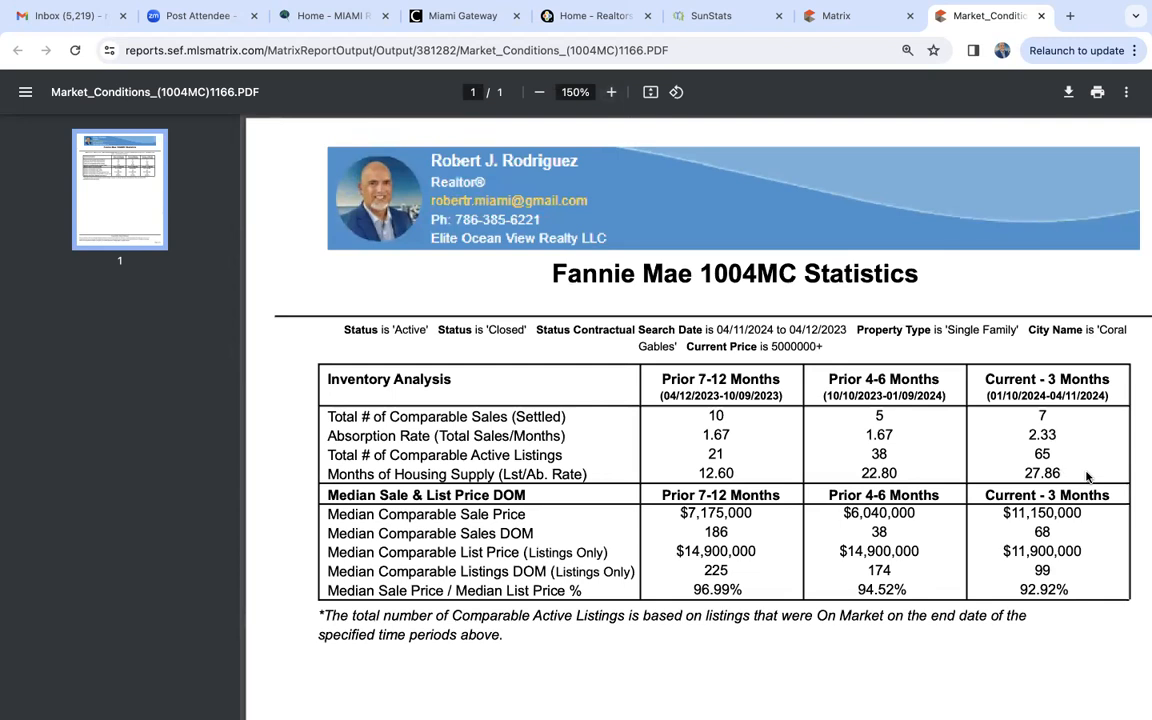
- Compare the comparable active listings across the three periods and the settled sales of the two most recent periods
double_click(722, 454)
drag(872, 455, 899, 453)
drag(1035, 453, 1059, 453)
click(876, 414)
drag(1035, 415, 1052, 415)
- Examine how the current three months' absorption rate and active listings relate to the months of housing supply
drag(1026, 434, 1062, 434)
double_click(1044, 415)
drag(1029, 434, 1052, 454)
drag(1028, 434, 1062, 433)
drag(1024, 474, 1061, 474)
drag(1033, 454, 1052, 454)
click(1059, 453)
- Examine the median comparable sale price of the current three months
scroll(1042, 460, down, 2)
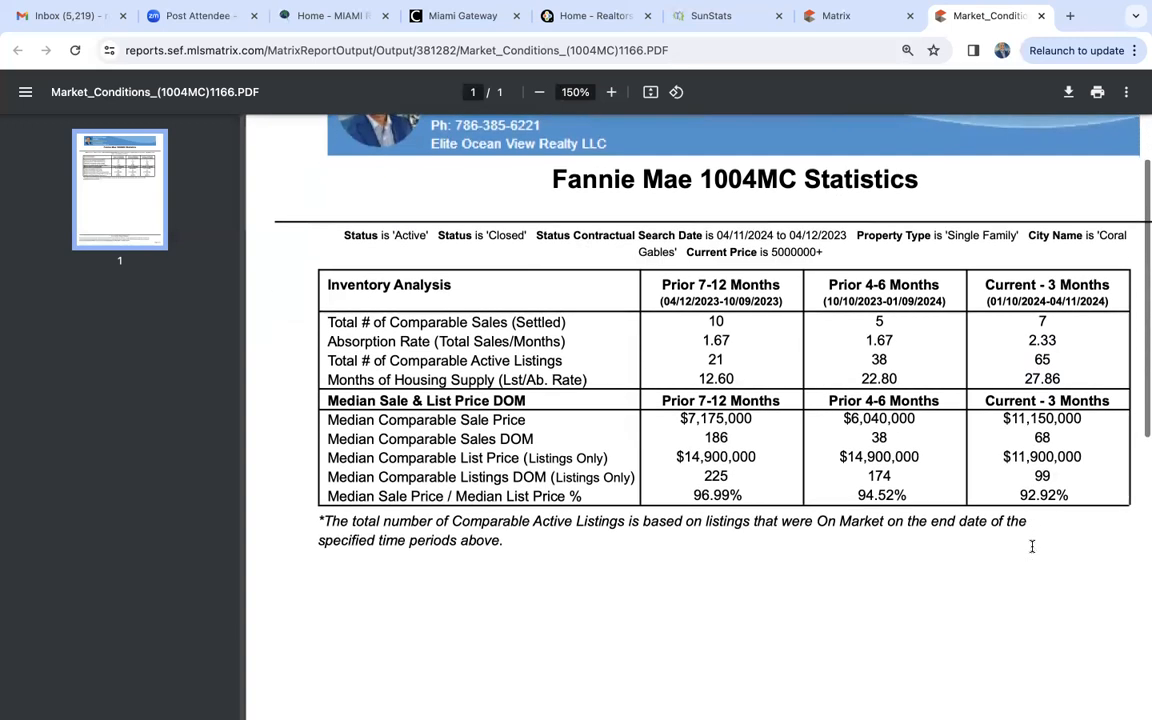
drag(1004, 419, 1062, 426)
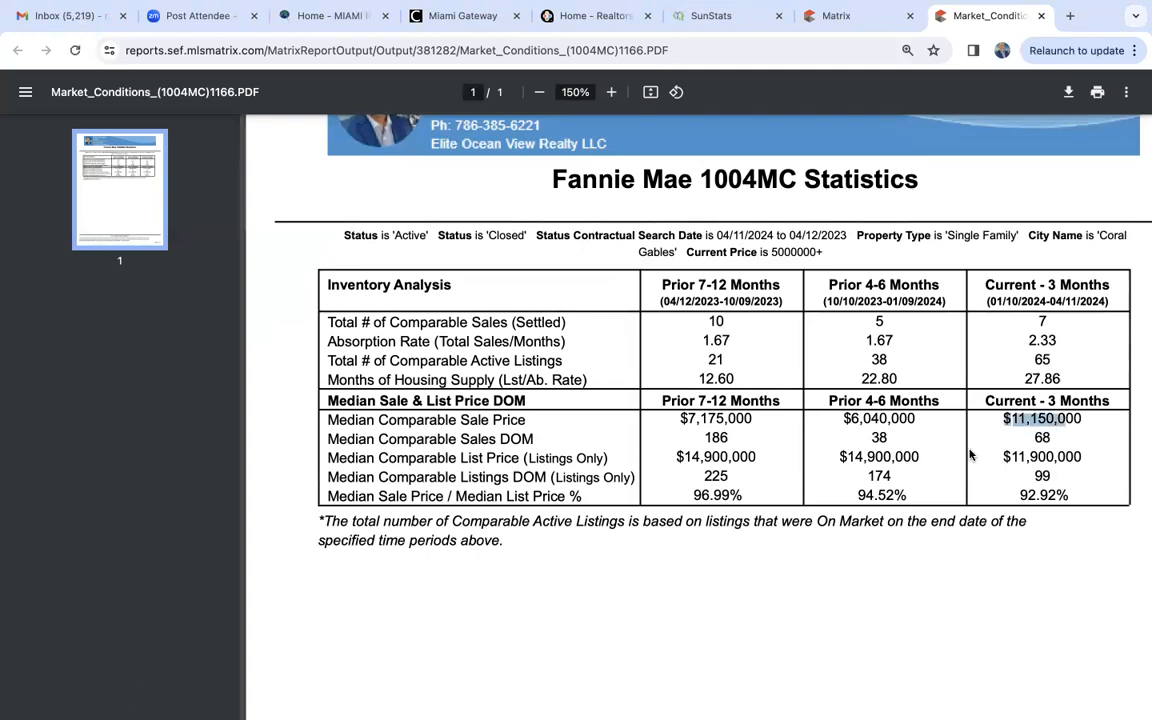
click(1017, 422)
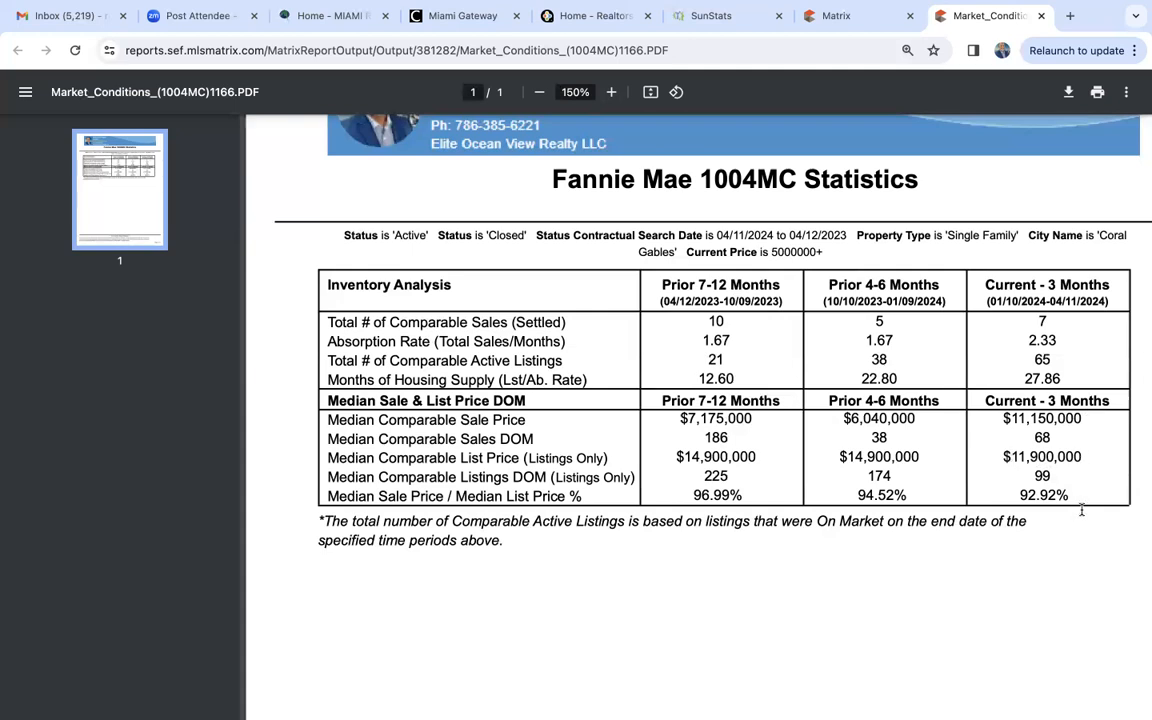
- Close the report PDF and set the report criteria to price 750- (000s) and city Miami Lakes
click(1041, 17)
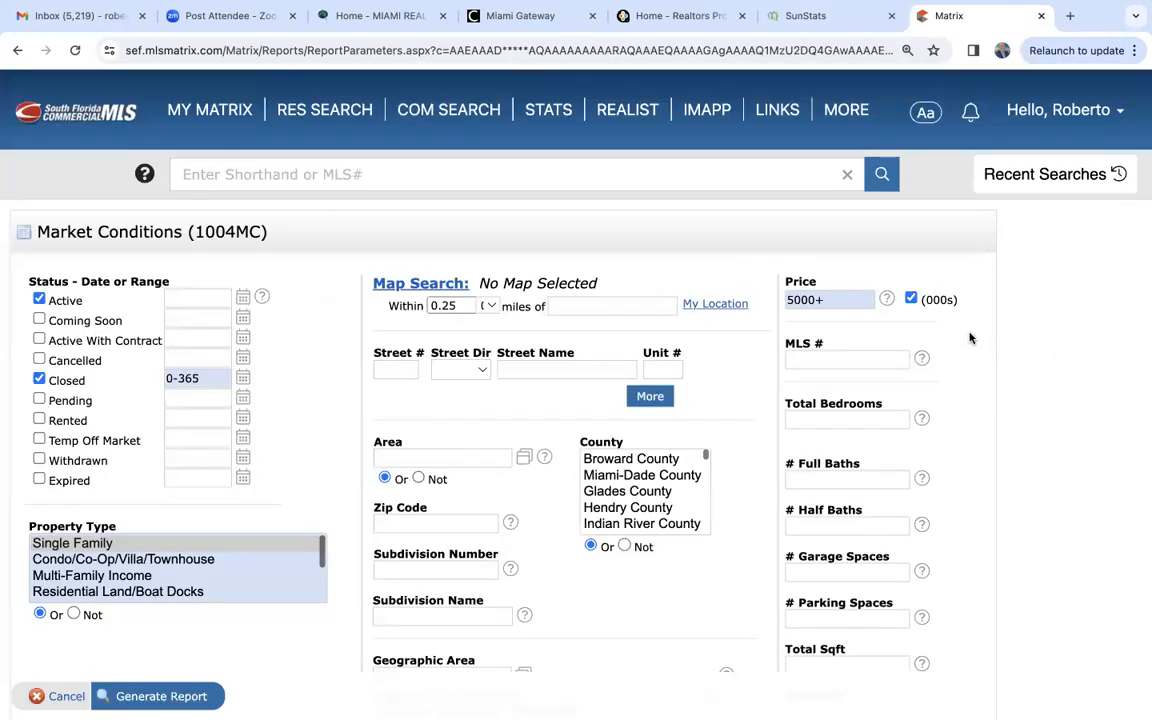
click(835, 305)
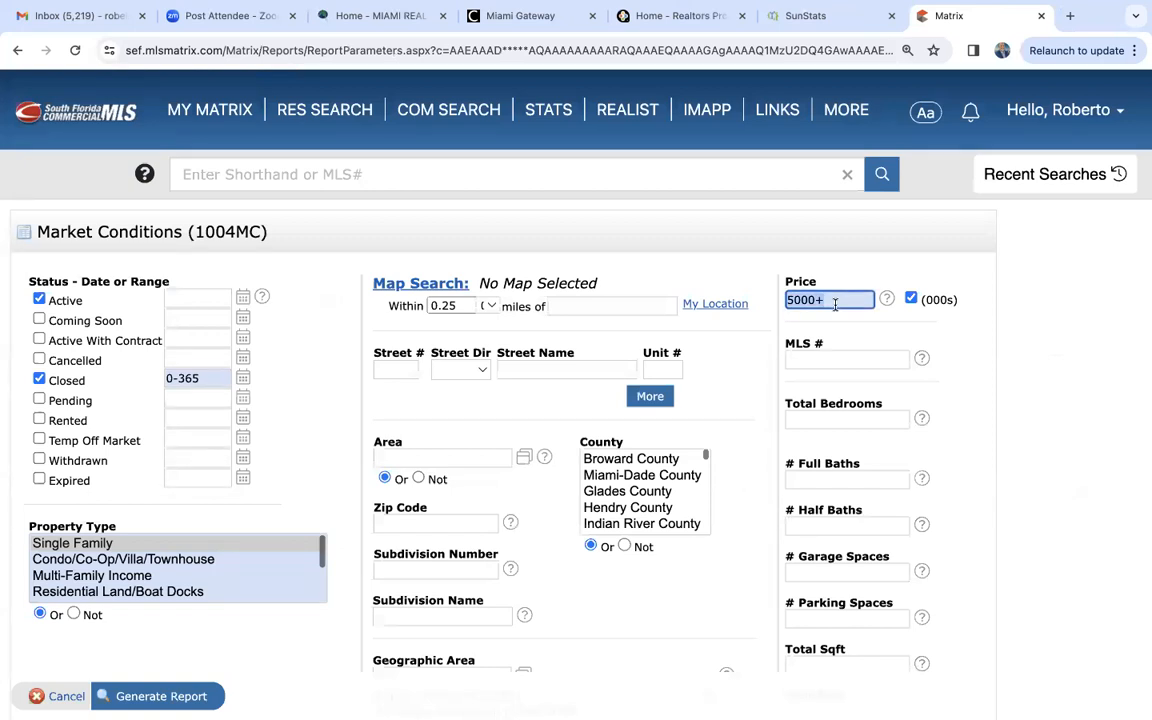
text(750-)
scroll(517, 573, down, 4)
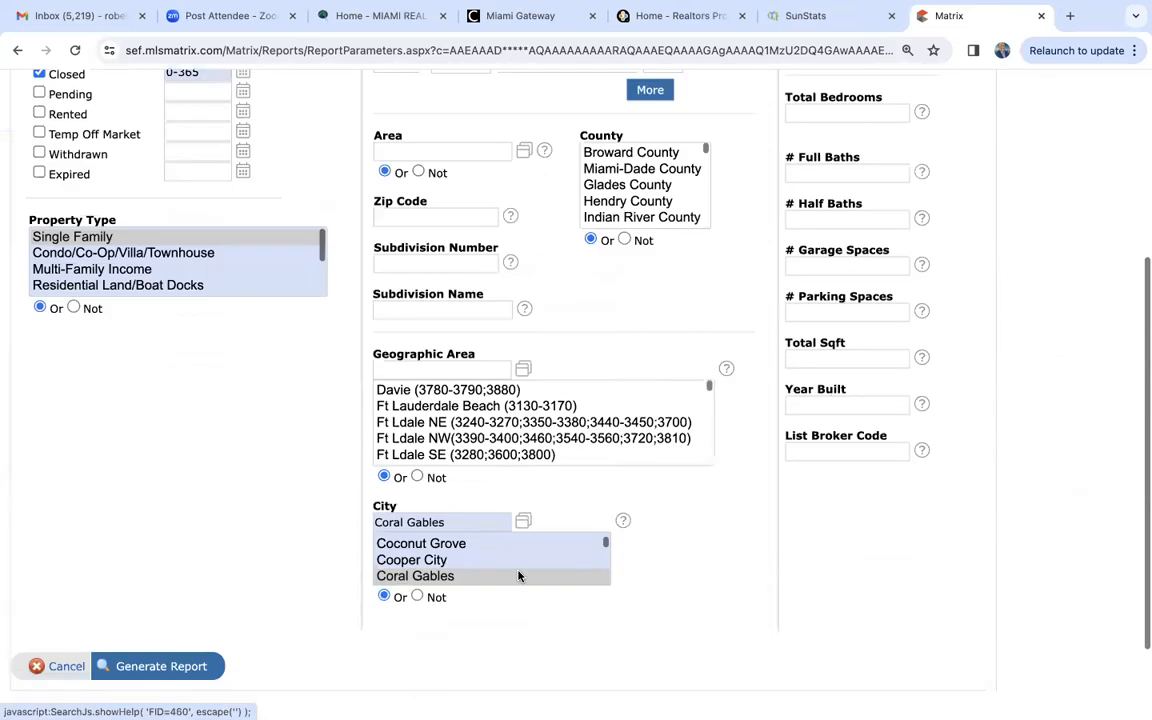
click(450, 503)
key(BackSpace)
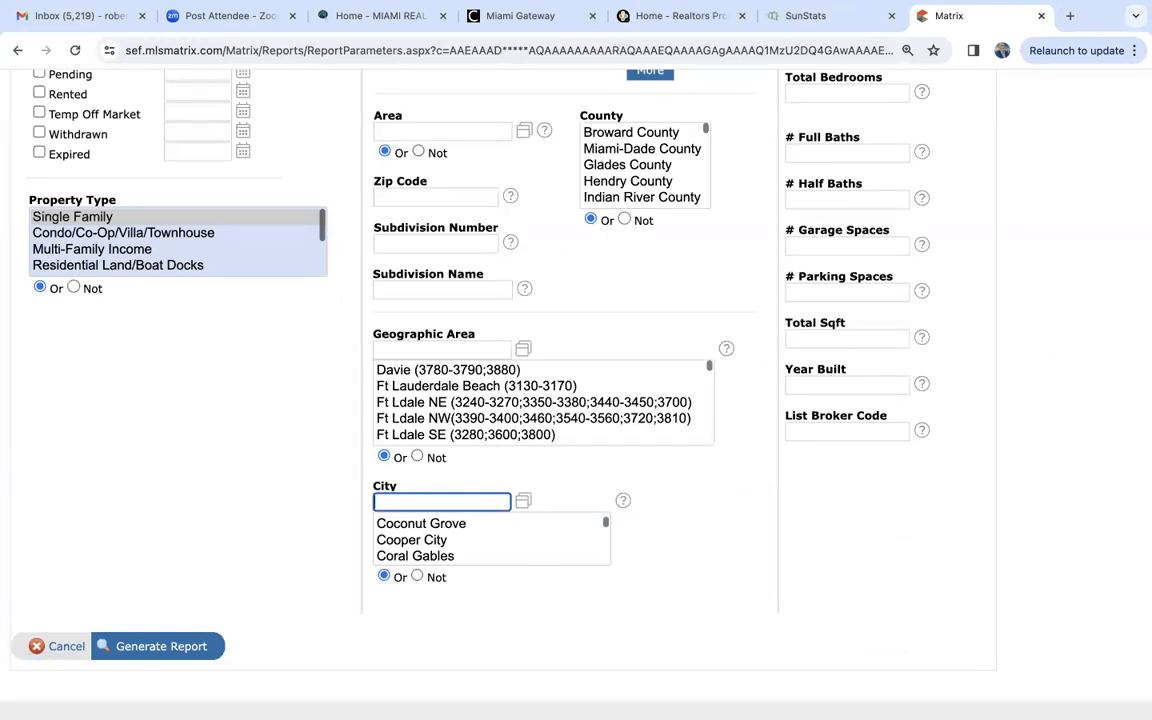
text(miami la)
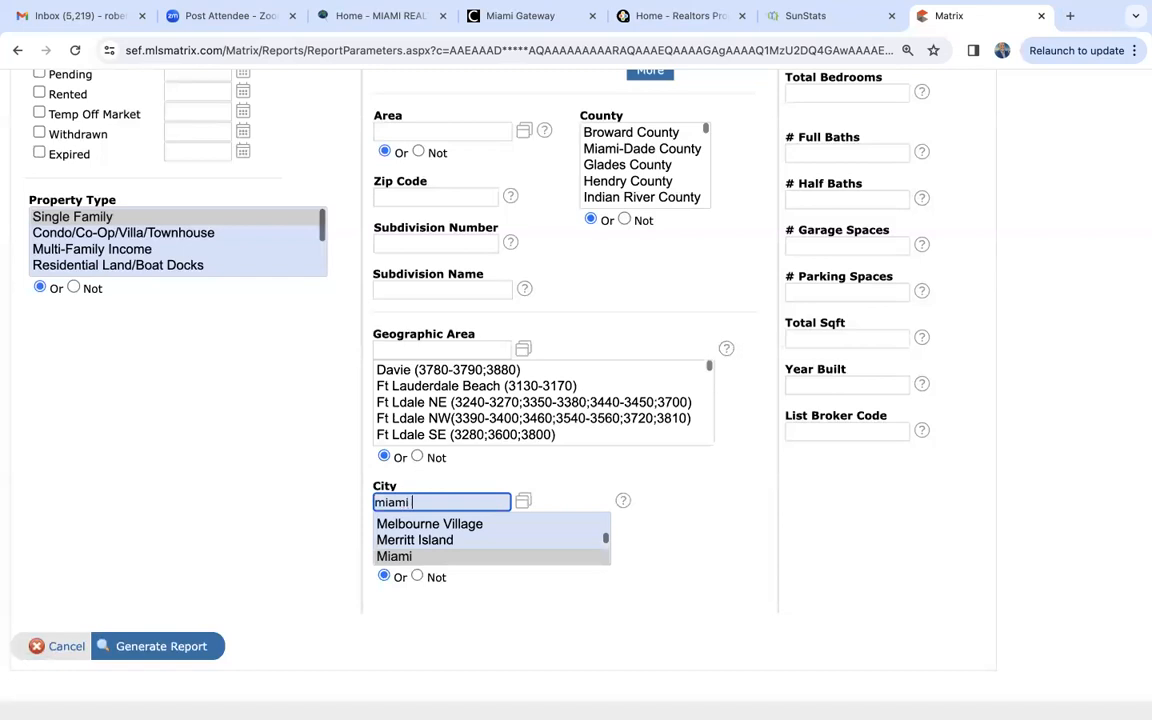
text(kes)
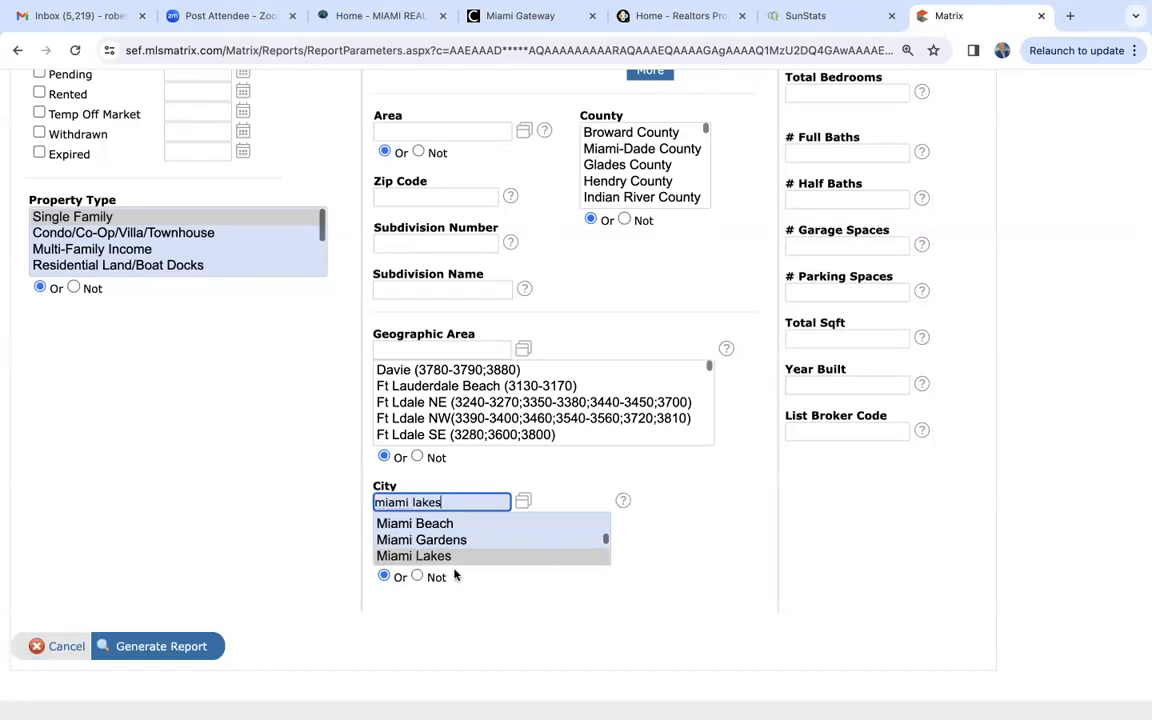
- Generate the Miami Lakes Market Conditions report for the 750- price range and enlarge its PDF to 150%
click(163, 647)
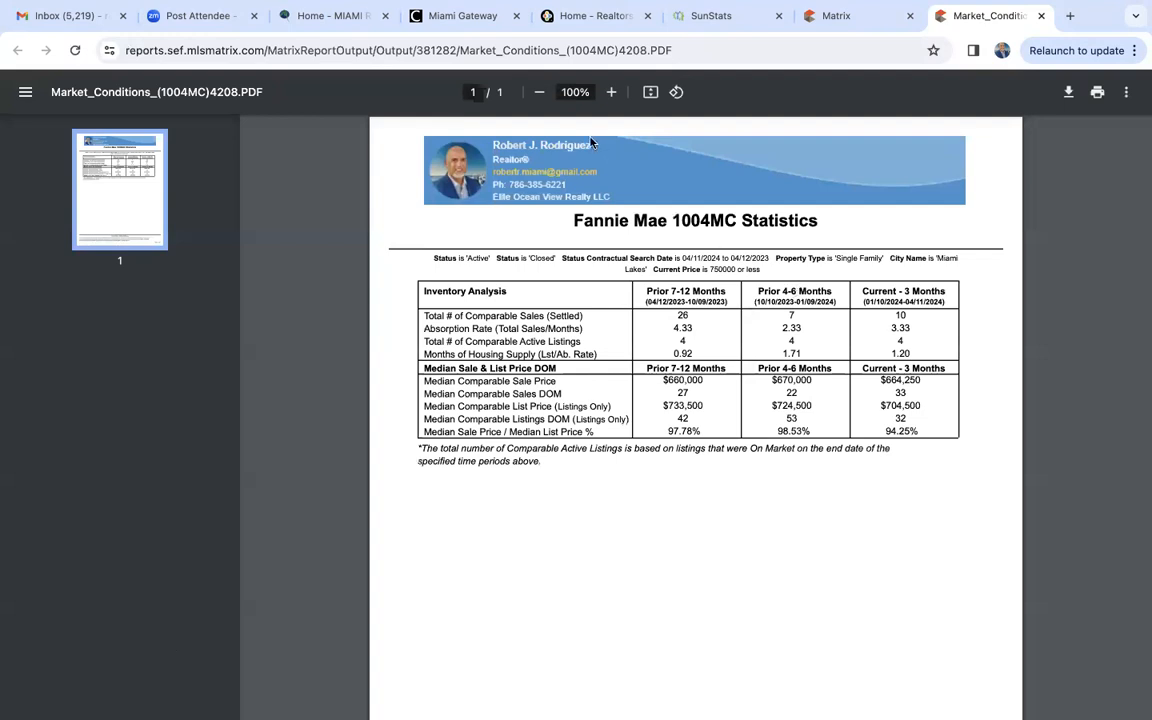
click(612, 92)
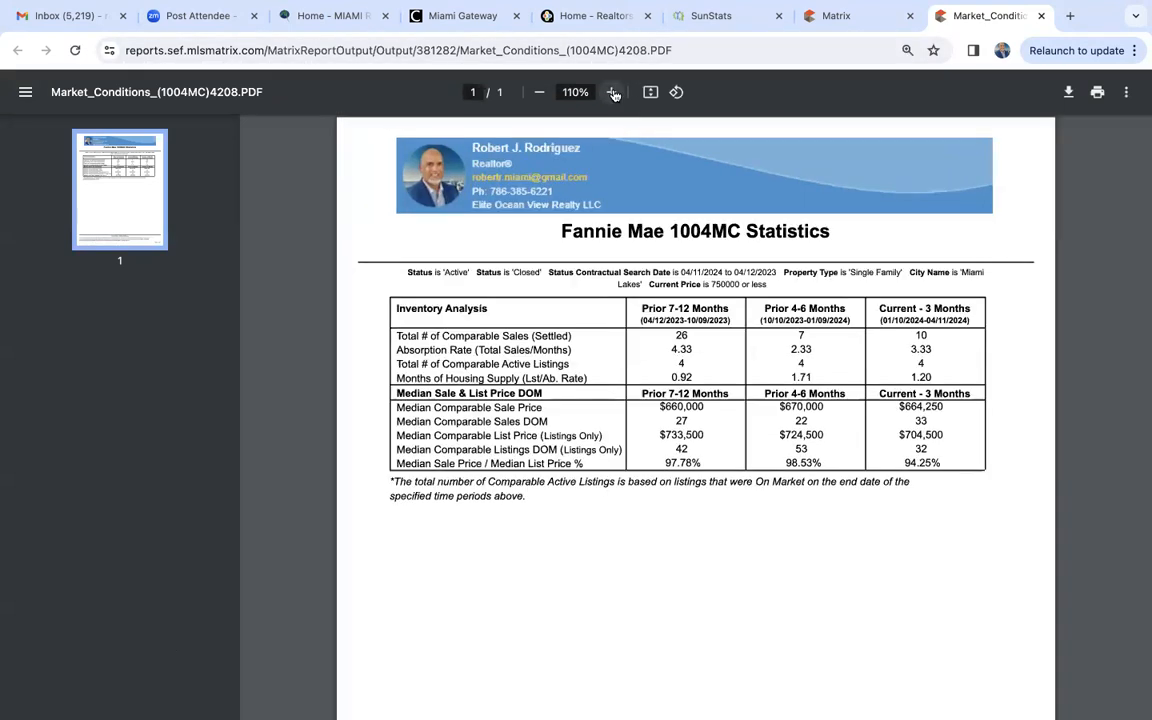
click(612, 92)
click(612, 92)
scroll(703, 357, down, 1)
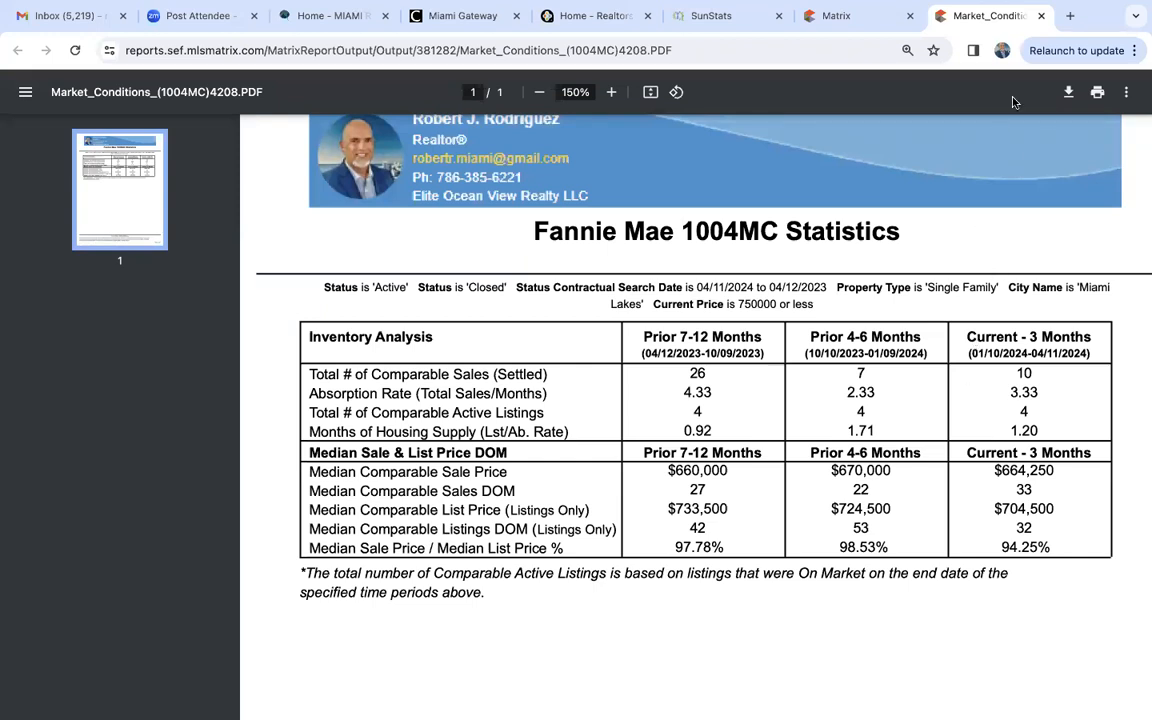
- Close the report PDF and change the Miami Lakes price criterion to 750+ (000s)
click(1041, 16)
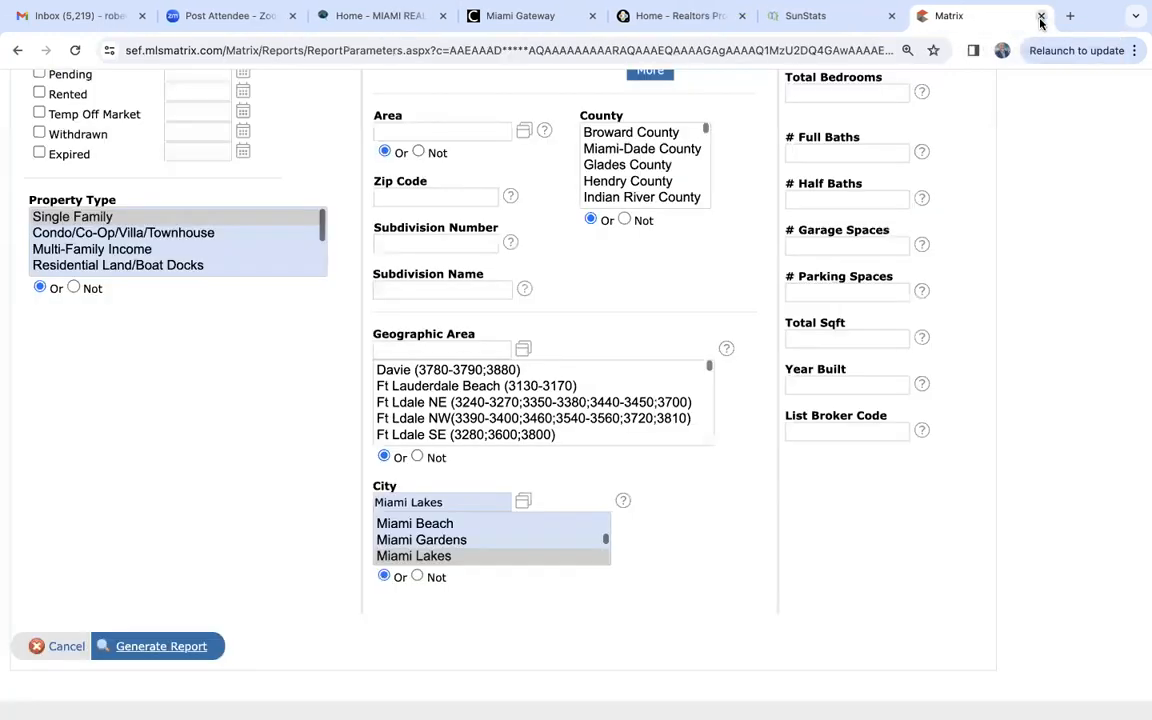
scroll(848, 123, up, 5)
click(850, 300)
key(BackSpace)
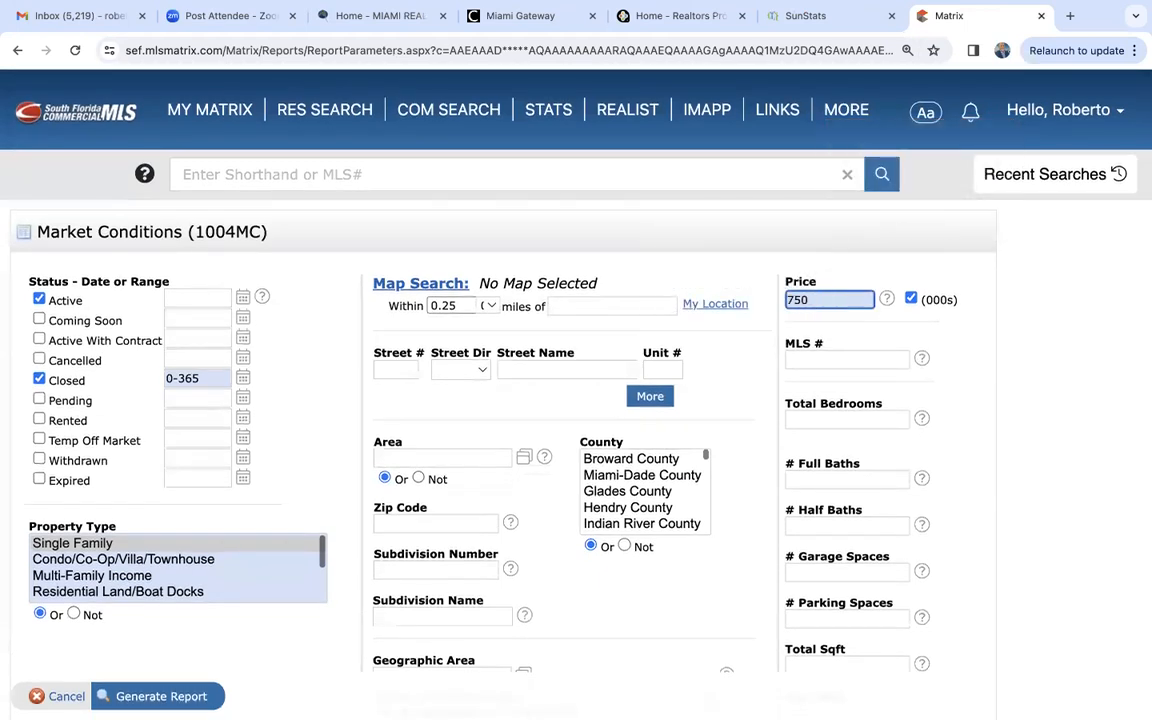
text(+)
- Generate the Miami Lakes Market Conditions report for the 750+ price range and enlarge its PDF for reading
click(135, 697)
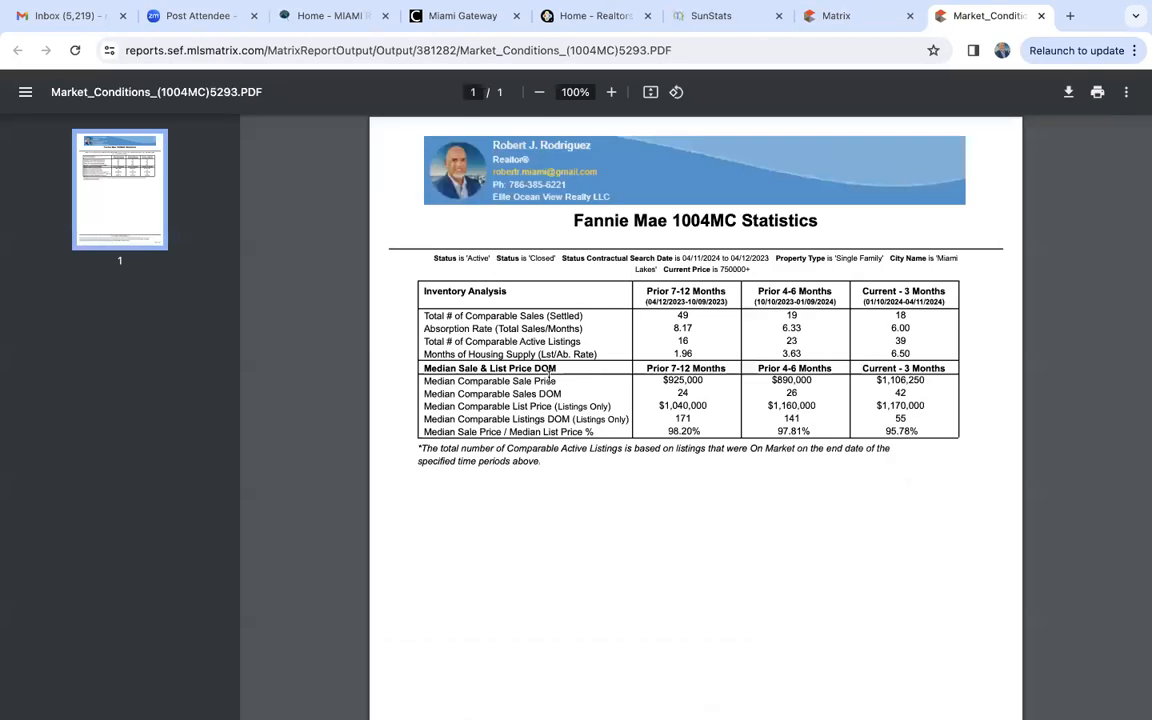
click(609, 92)
click(610, 92)
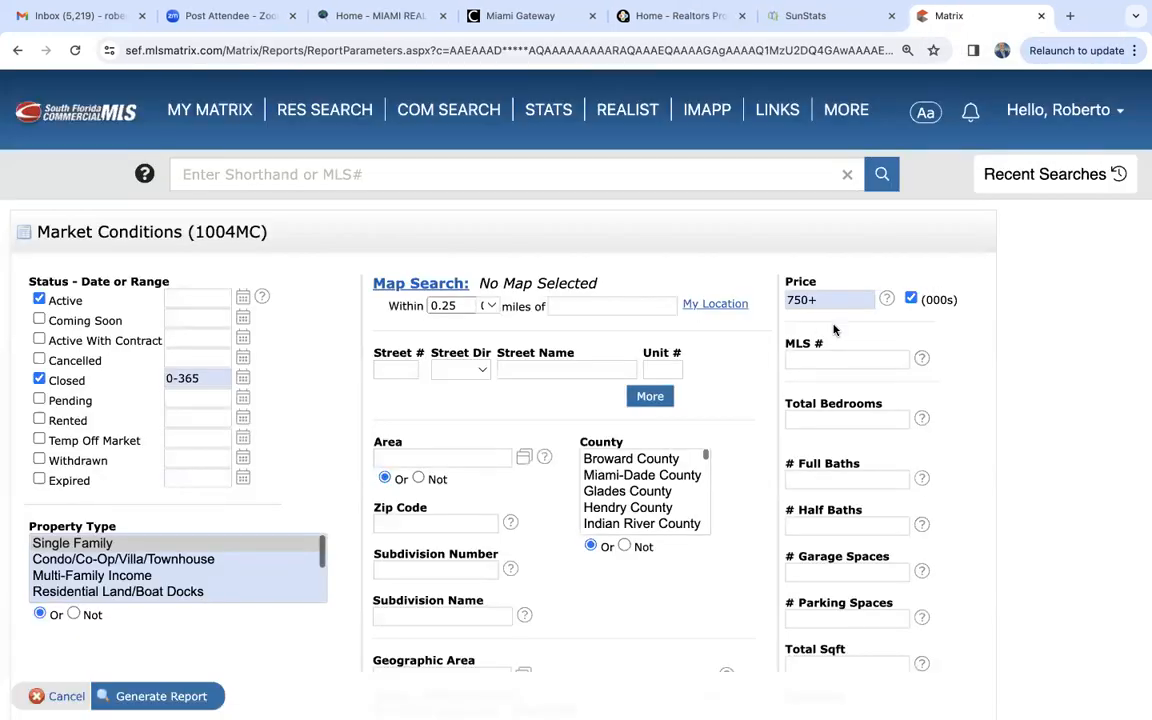
- Set the report criteria to price 1000- (000s) and city Coral Gables
double_click(835, 300)
text(1000-)
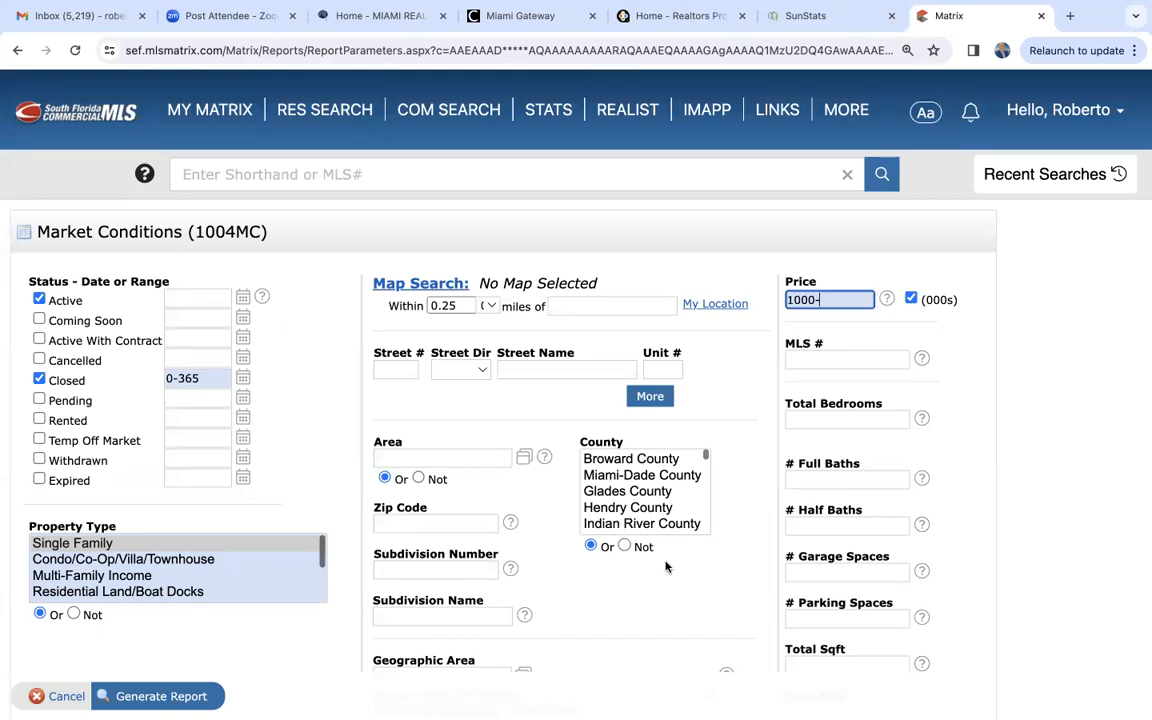
scroll(669, 563, down, 3)
click(456, 614)
click(441, 598)
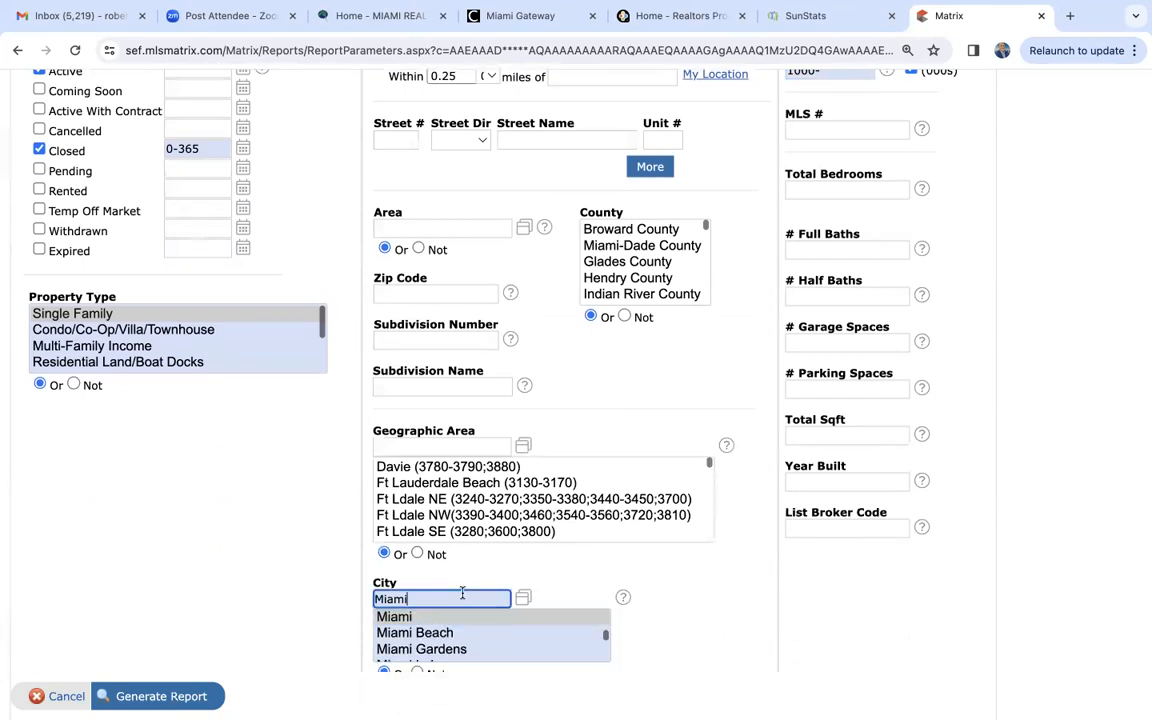
text(coral gables)
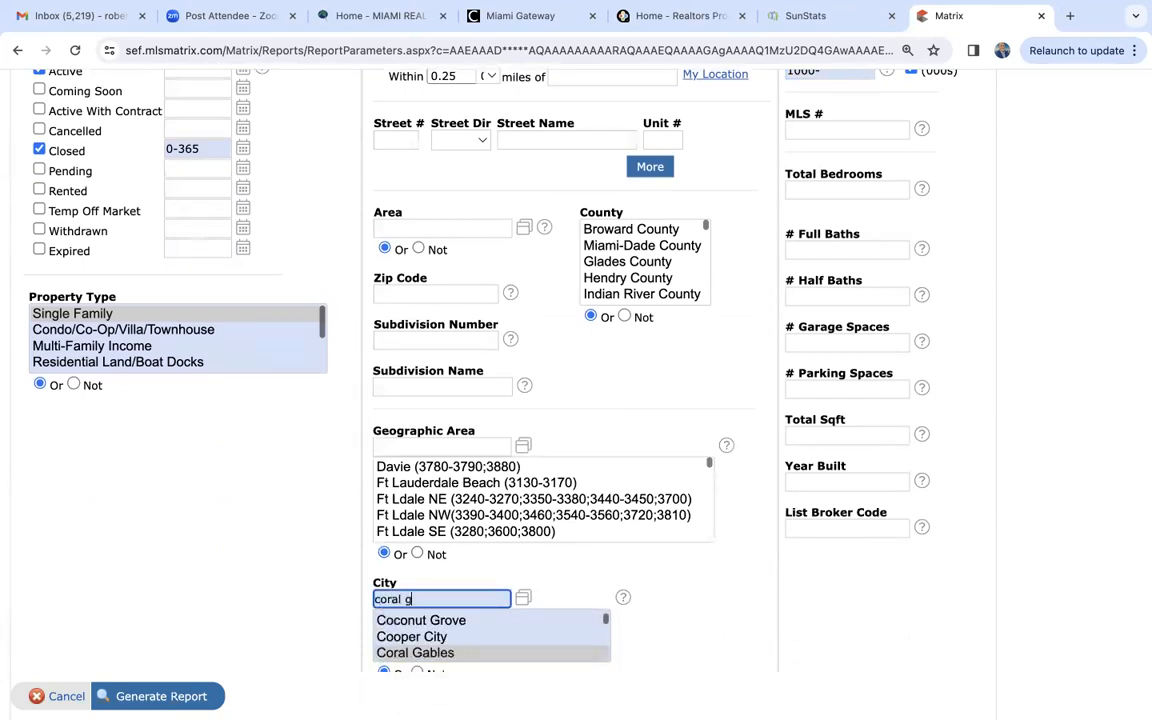
- Generate the Coral Gables Market Conditions report for the 1000- price range and enlarge its PDF to 150%
click(147, 696)
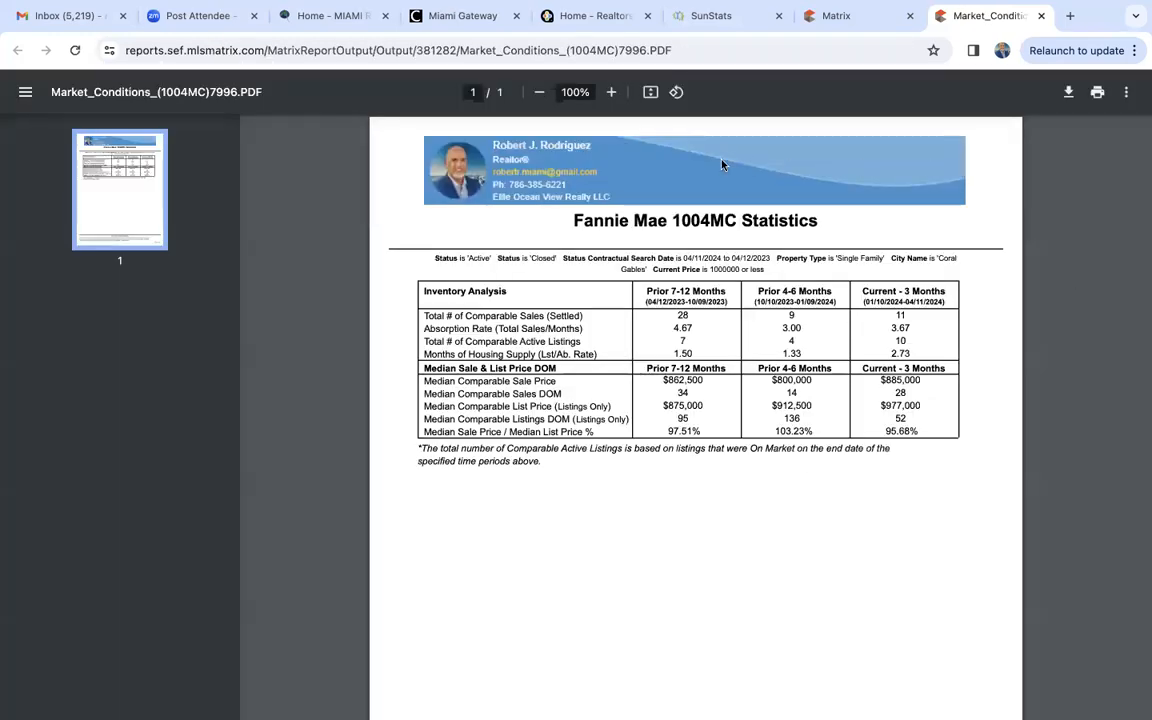
click(612, 92)
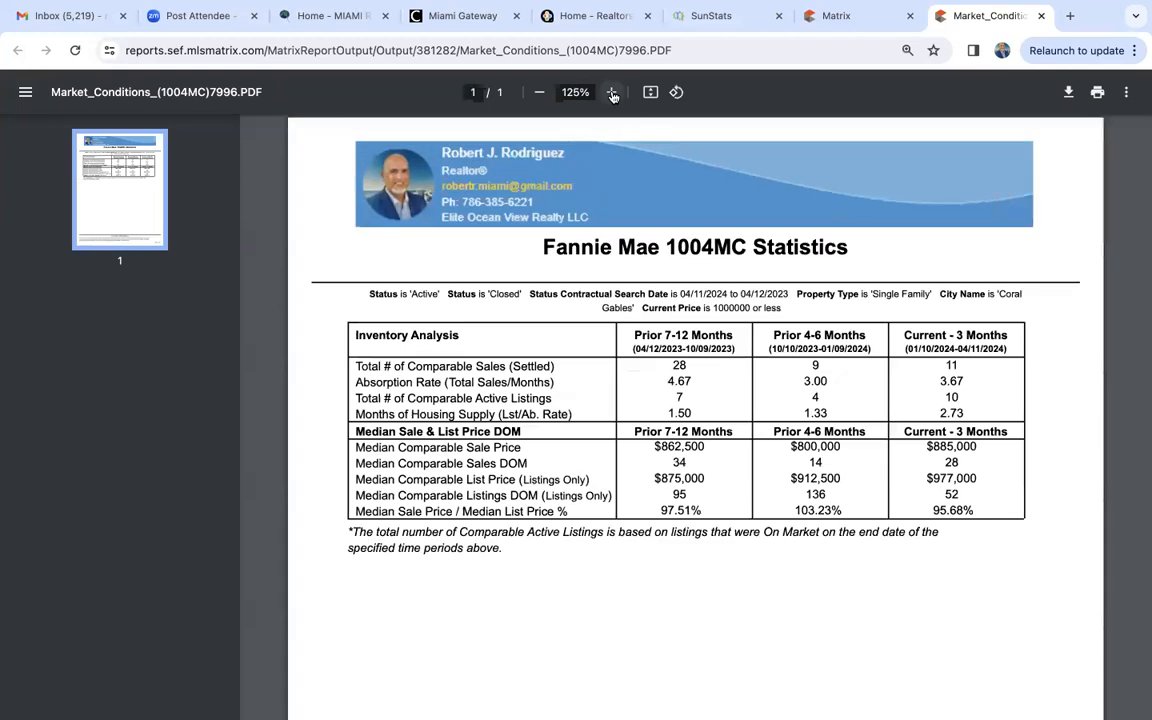
click(612, 92)
click(612, 92)
scroll(939, 391, right, 2)
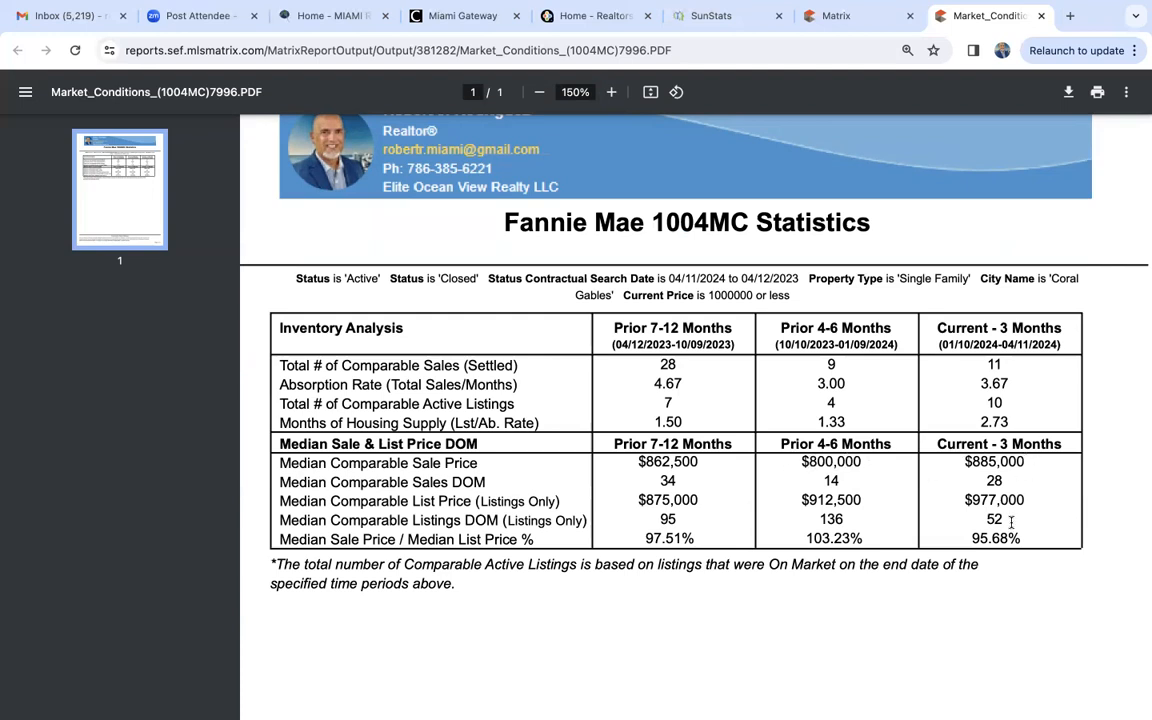
scroll(1011, 522, down, 4)
scroll(1011, 522, up, 5)
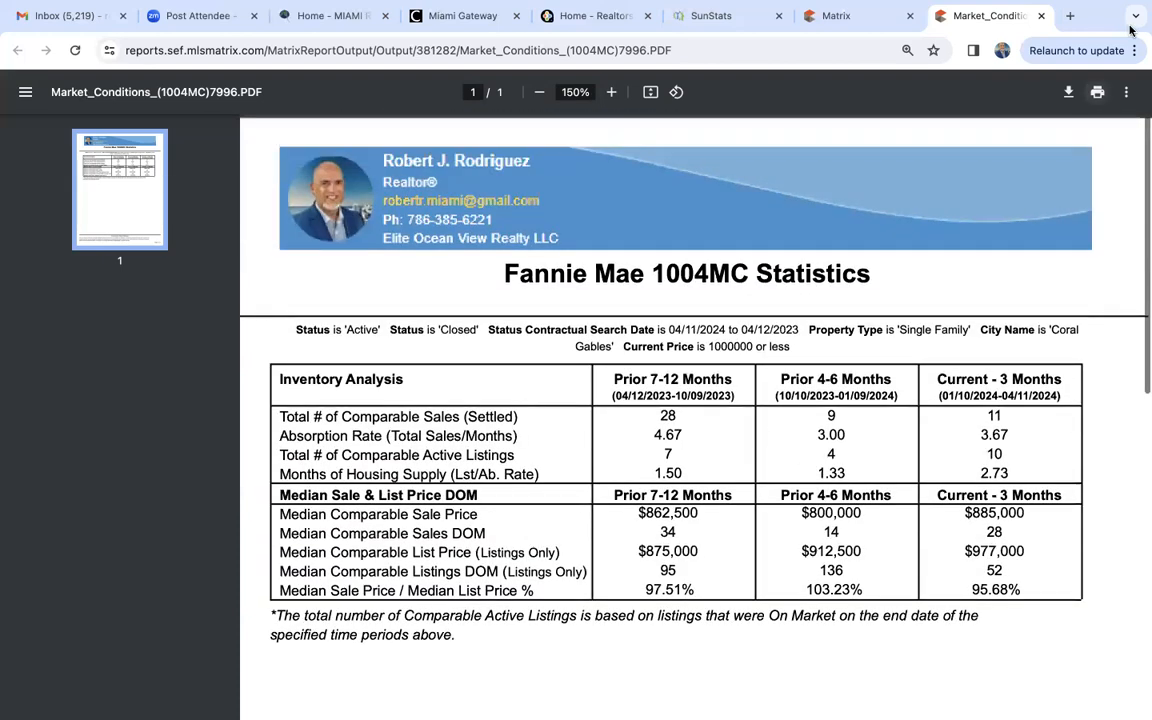
- Close the Coral Gables report PDF and clear the price and city criteria from the Market Conditions form
click(1041, 16)
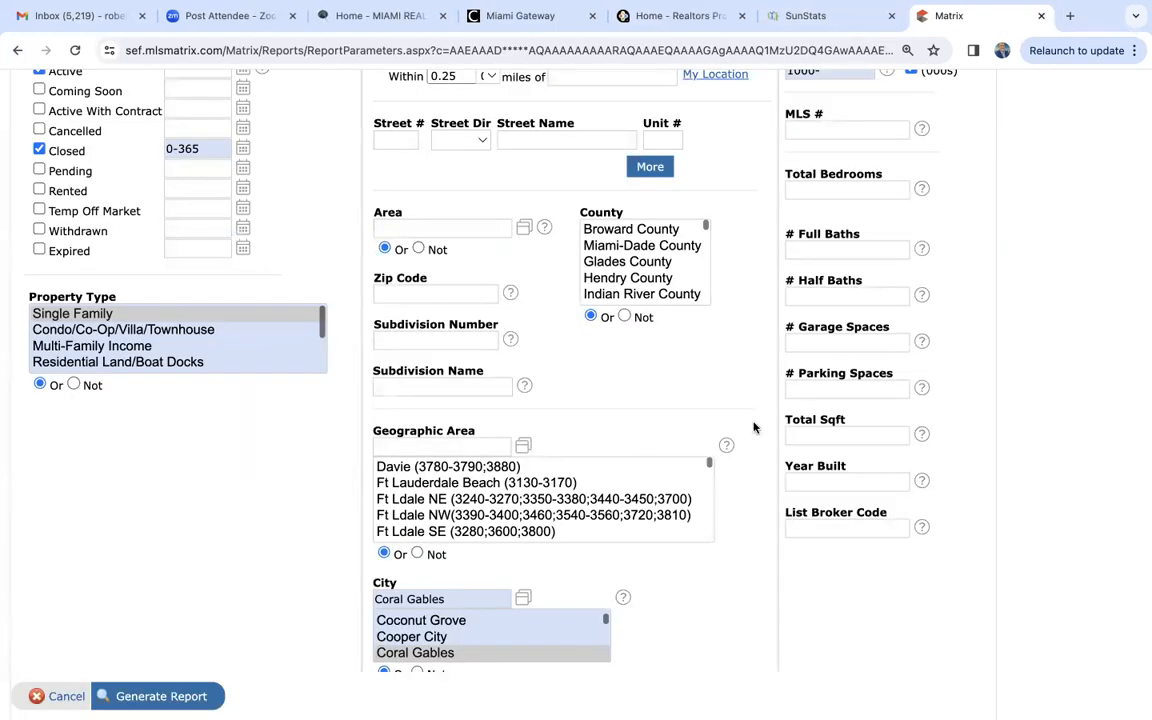
scroll(731, 420, up, 5)
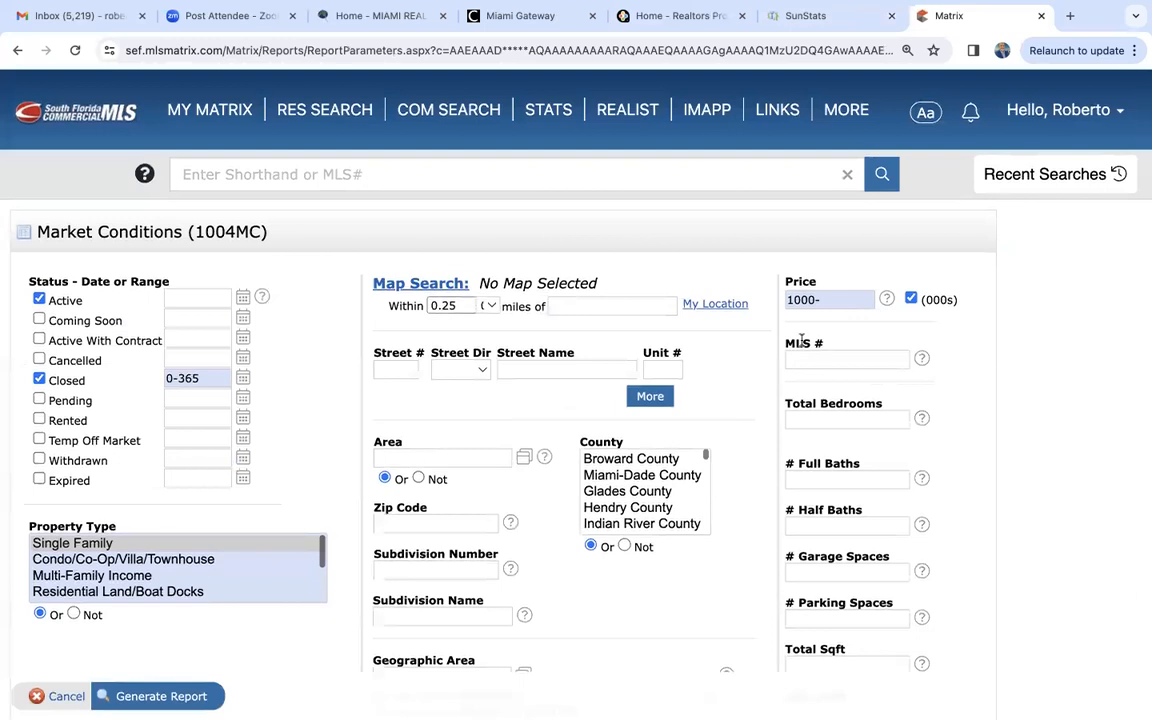
double_click(827, 301)
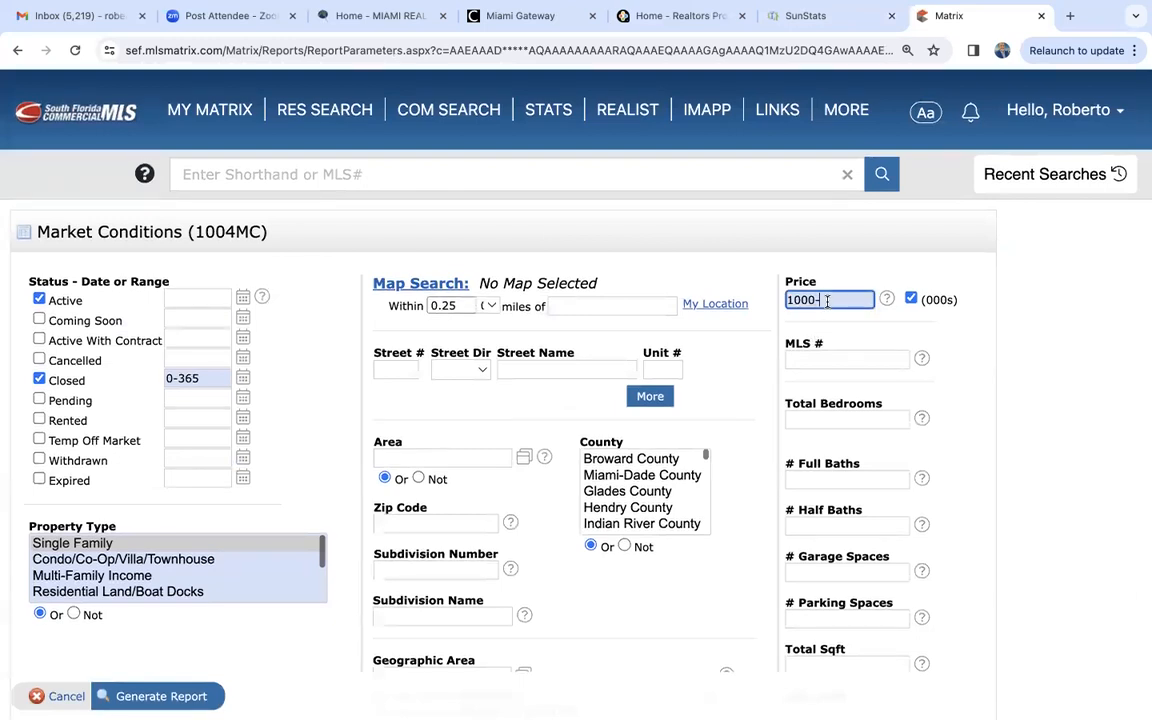
key(BackSpace)
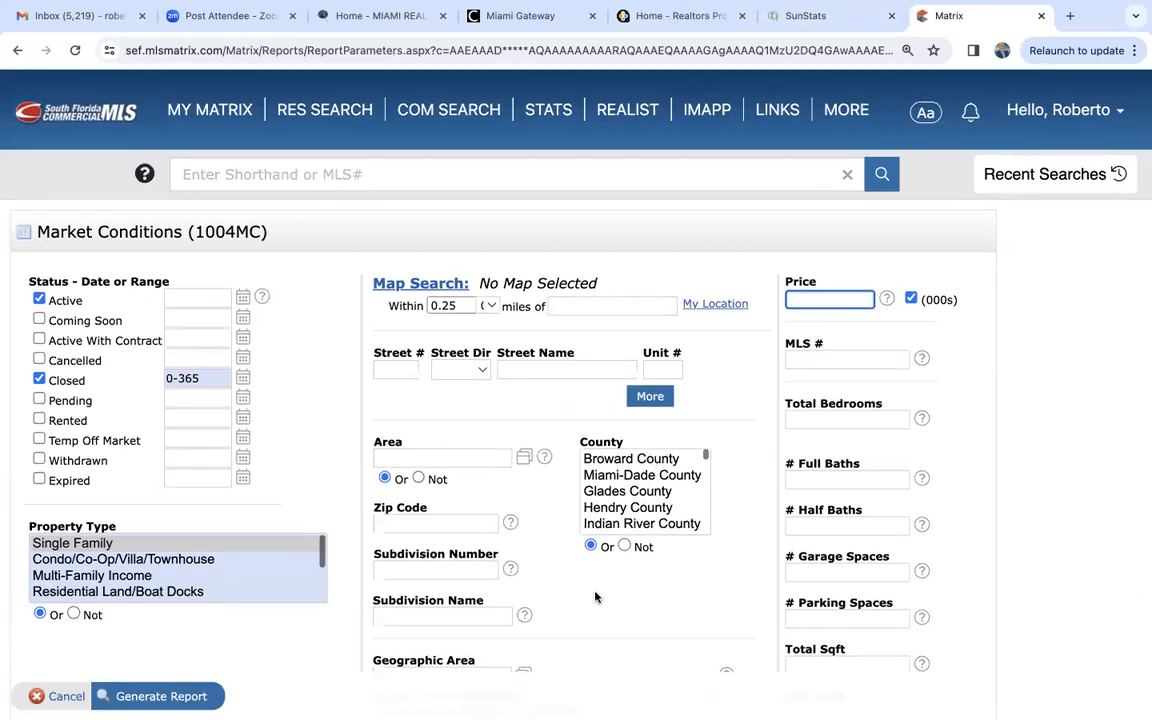
scroll(595, 600, down, 3)
triple_click(454, 584)
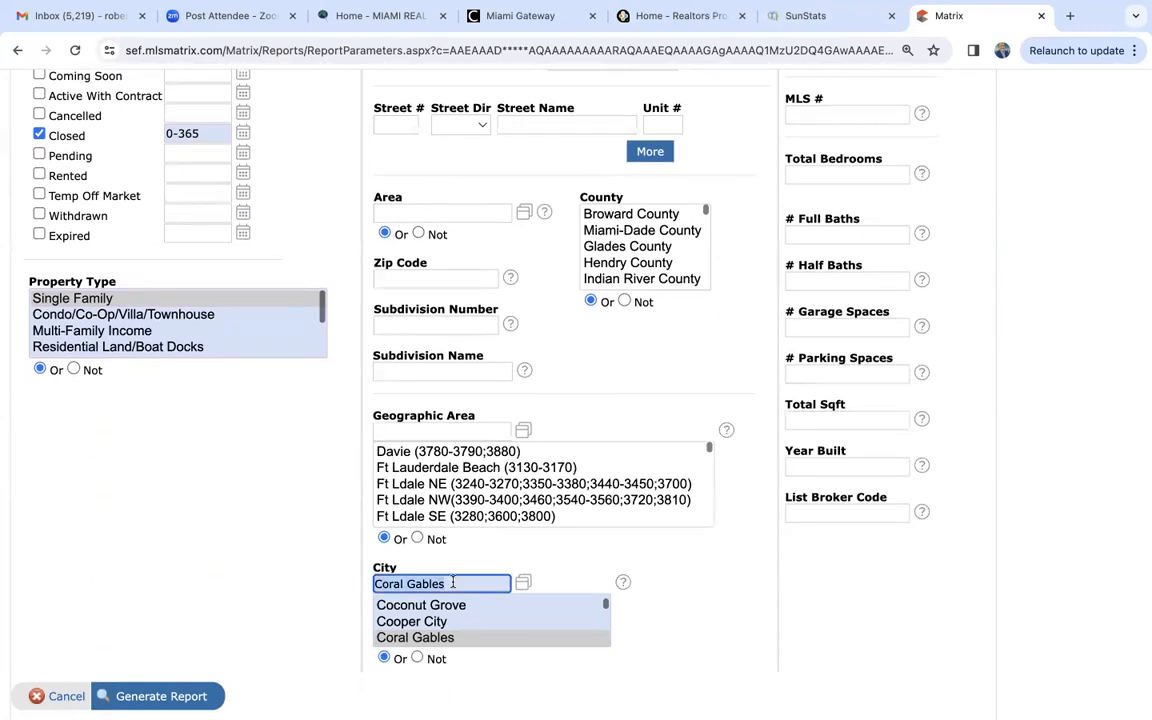
key(BackSpace)
- Enter zip codes 33129,33130,33131,33132 and select Condo/Co-Op/Villa/Townhouse as the only property type
click(429, 278)
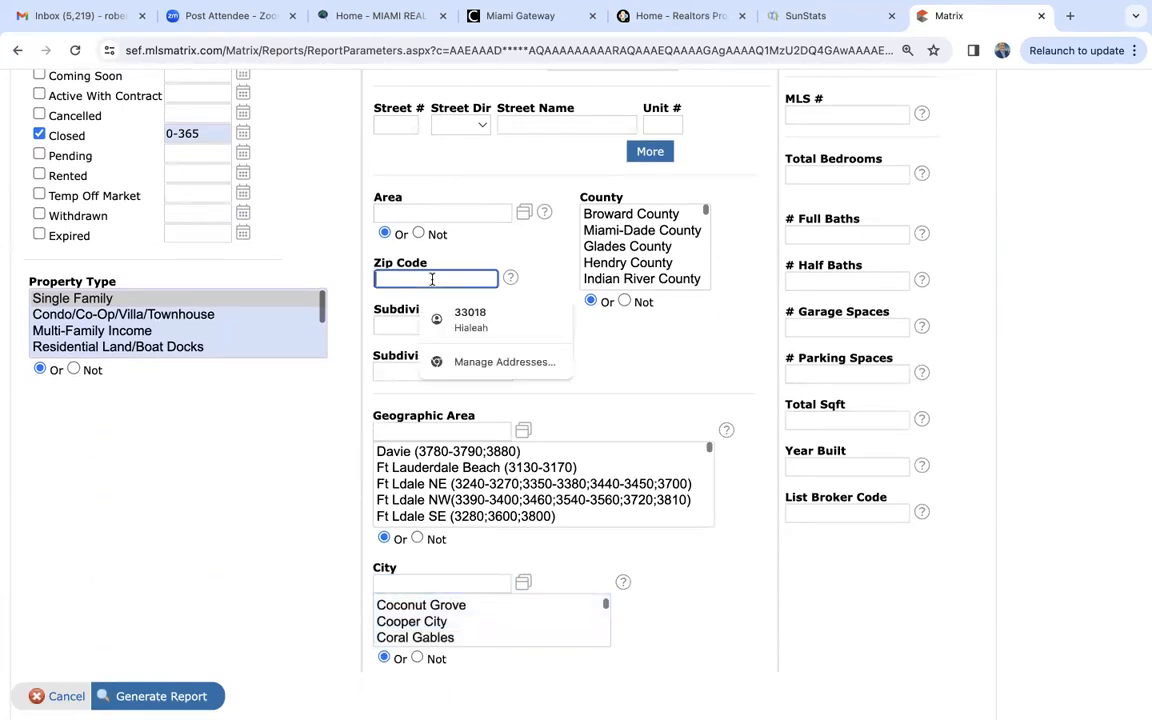
text(3312)
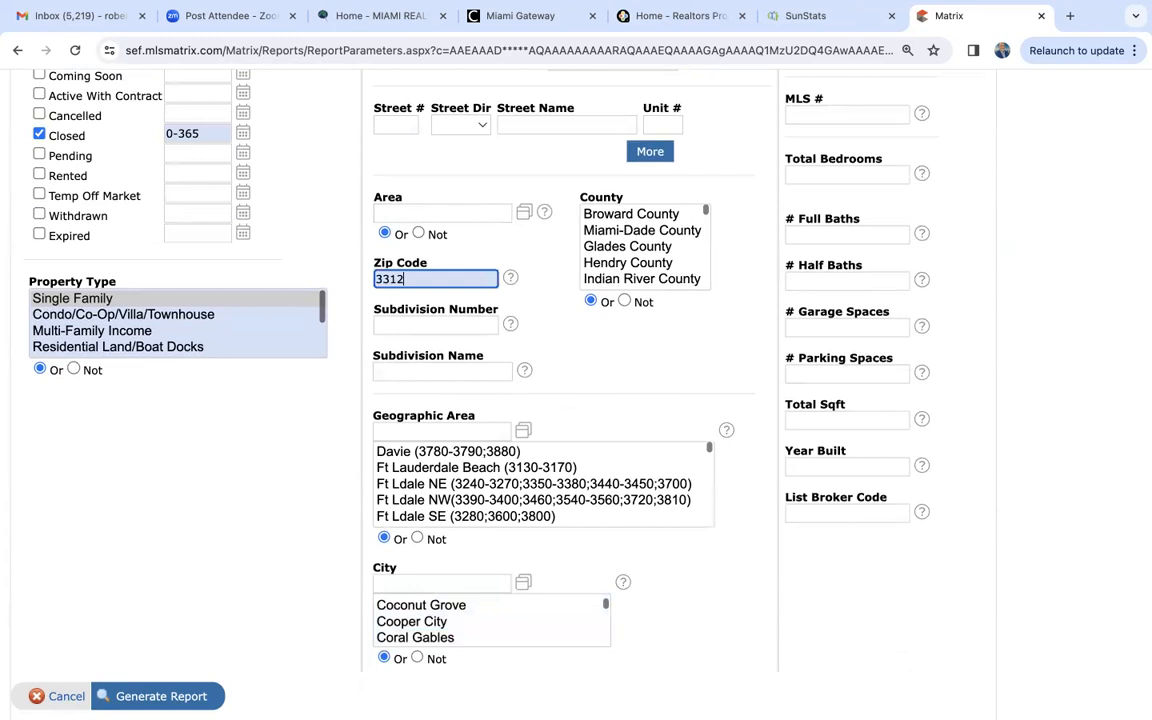
text(9,33130,33131)
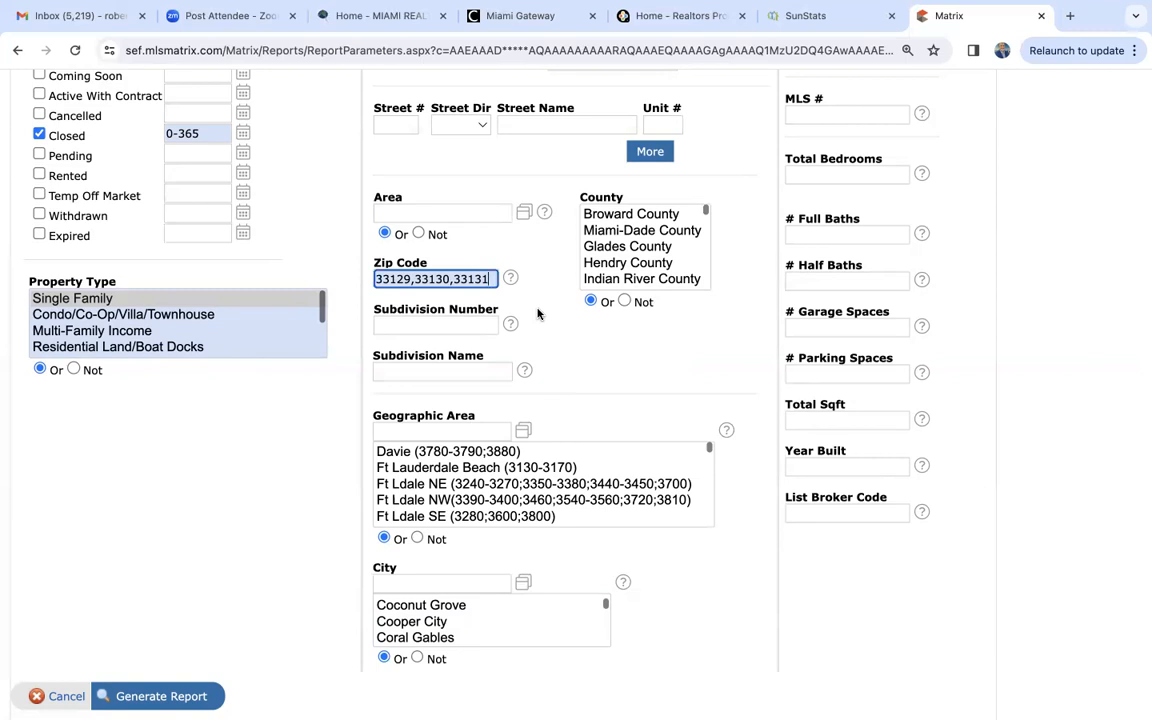
text(,33132)
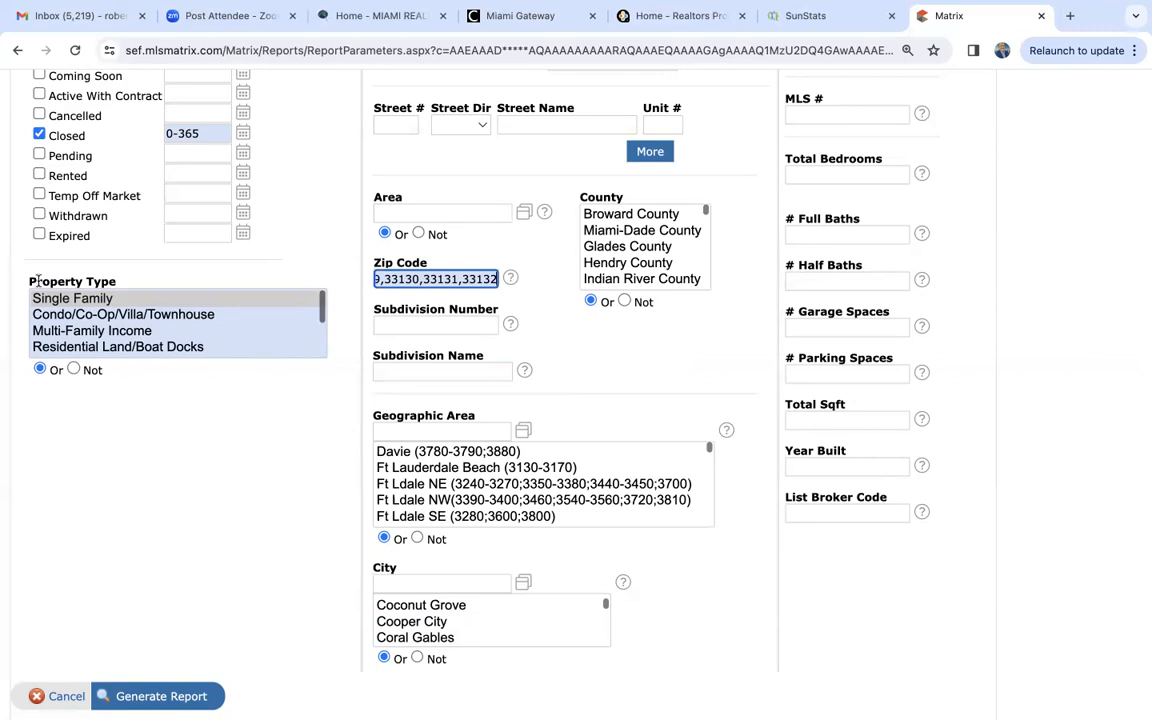
click(72, 316)
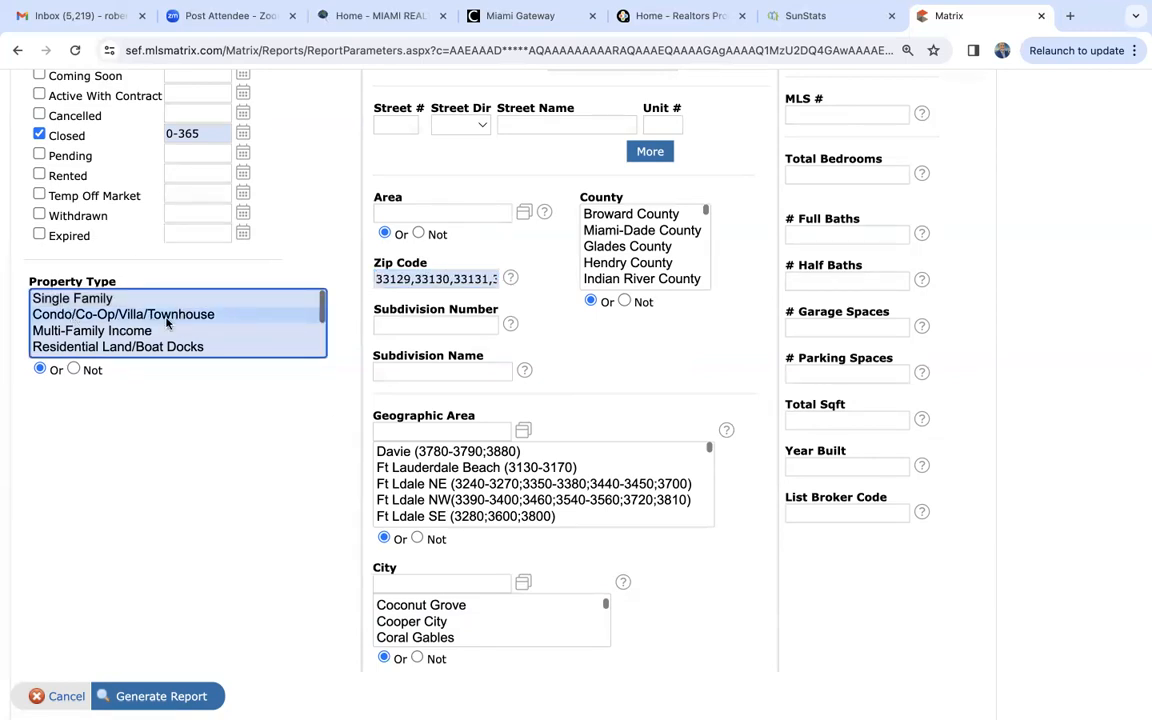
- Generate the condo Market Conditions report for the four zip codes and enlarge its PDF to 150%
scroll(270, 460, up, 3)
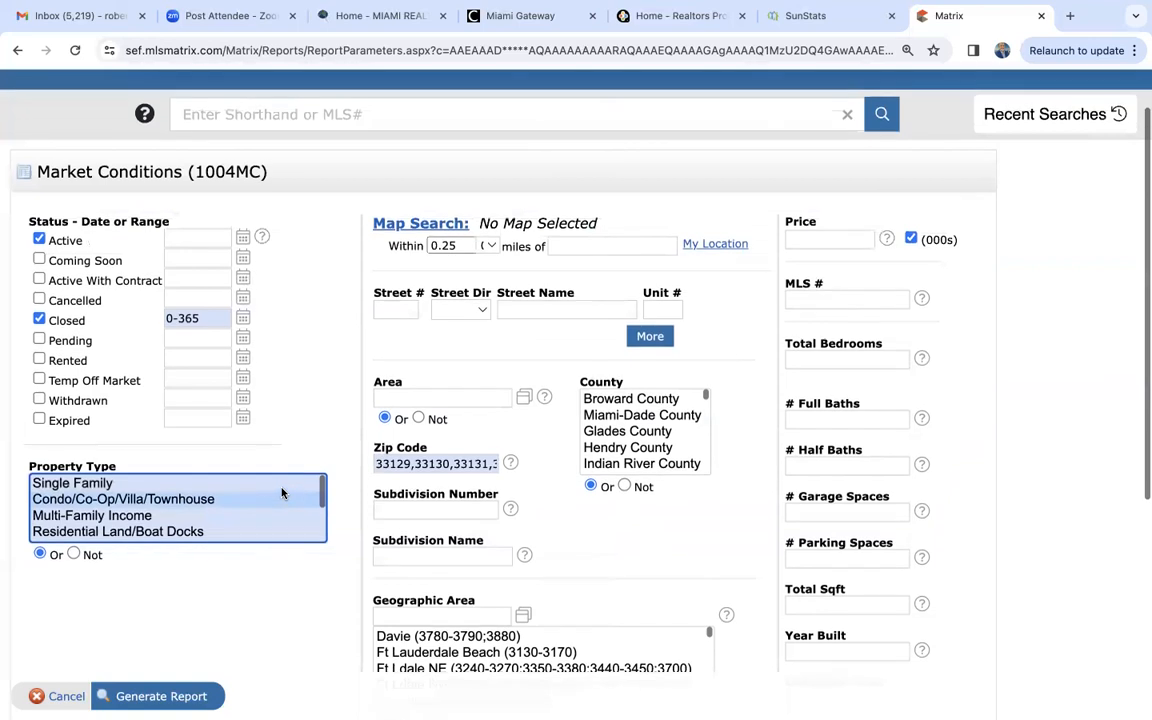
click(185, 697)
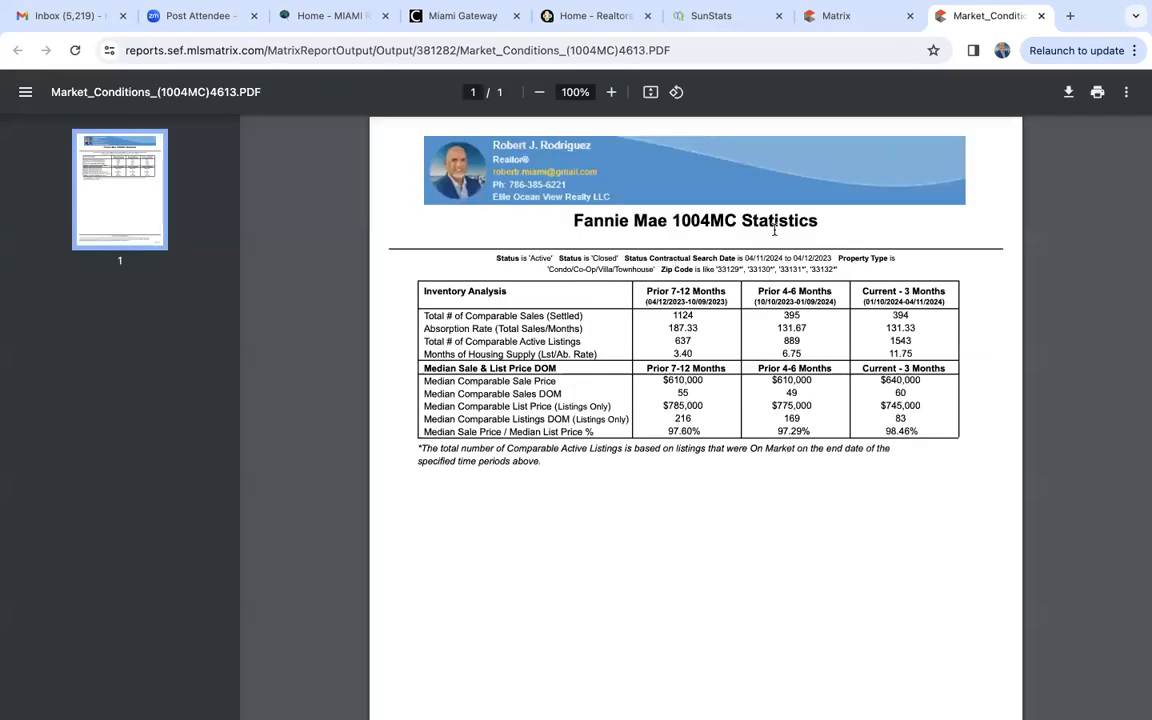
click(611, 92)
click(611, 92)
click(611, 92)
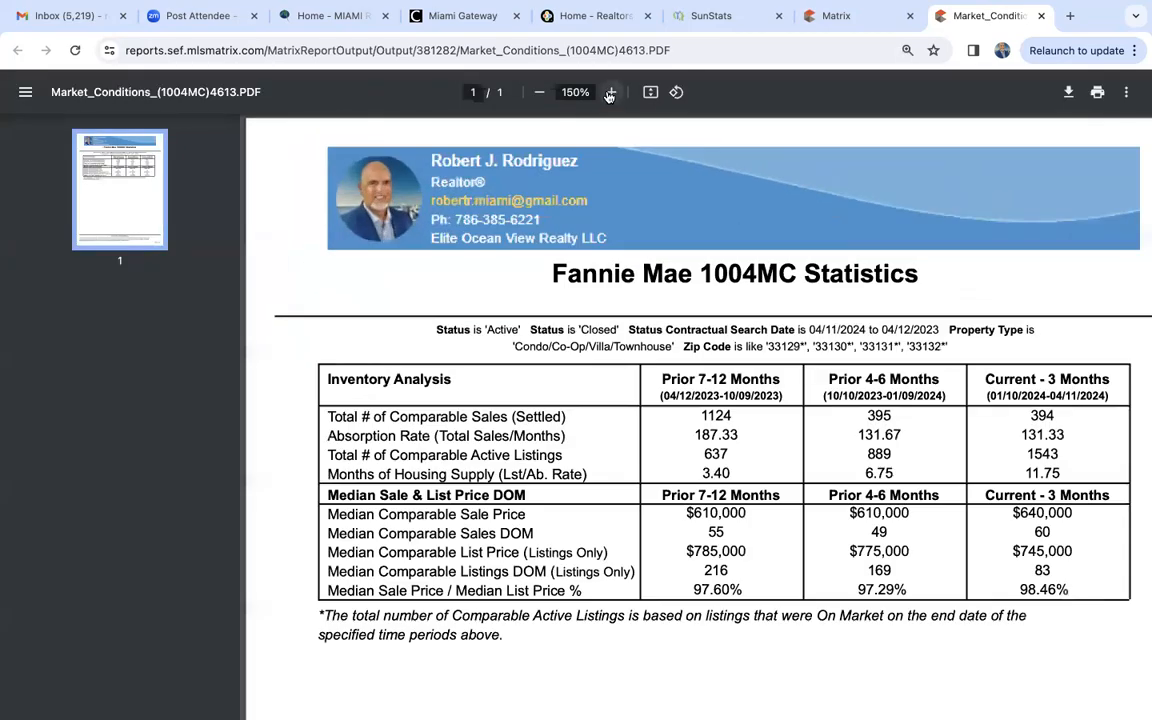
- Review the condo inventory figures and highlight the total of comparable active listings for the current three months
scroll(768, 474, down, 1)
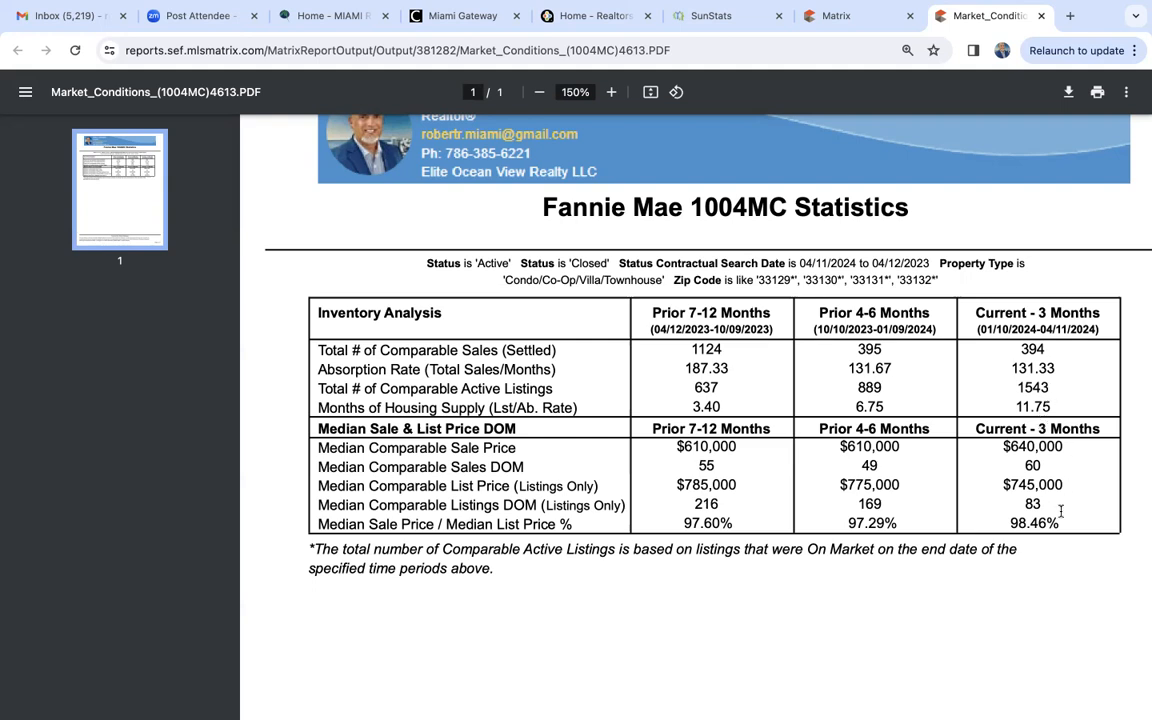
scroll(1061, 511, down, 3)
scroll(1061, 511, up, 3)
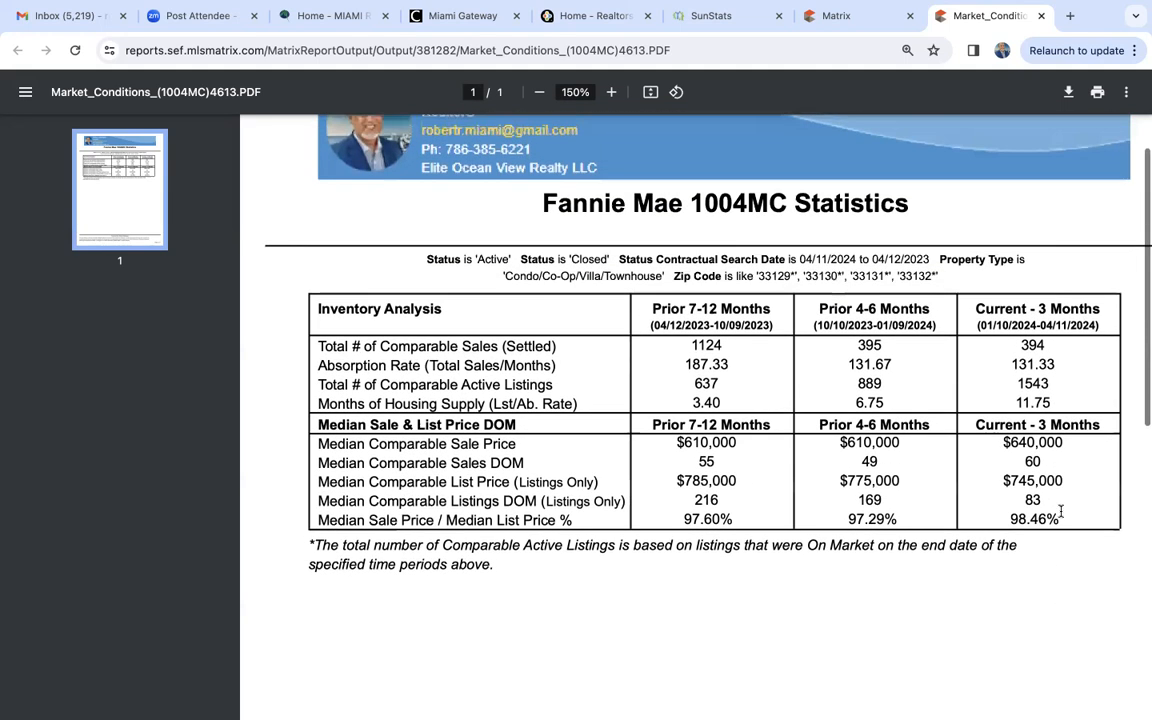
drag(1018, 384, 1059, 388)
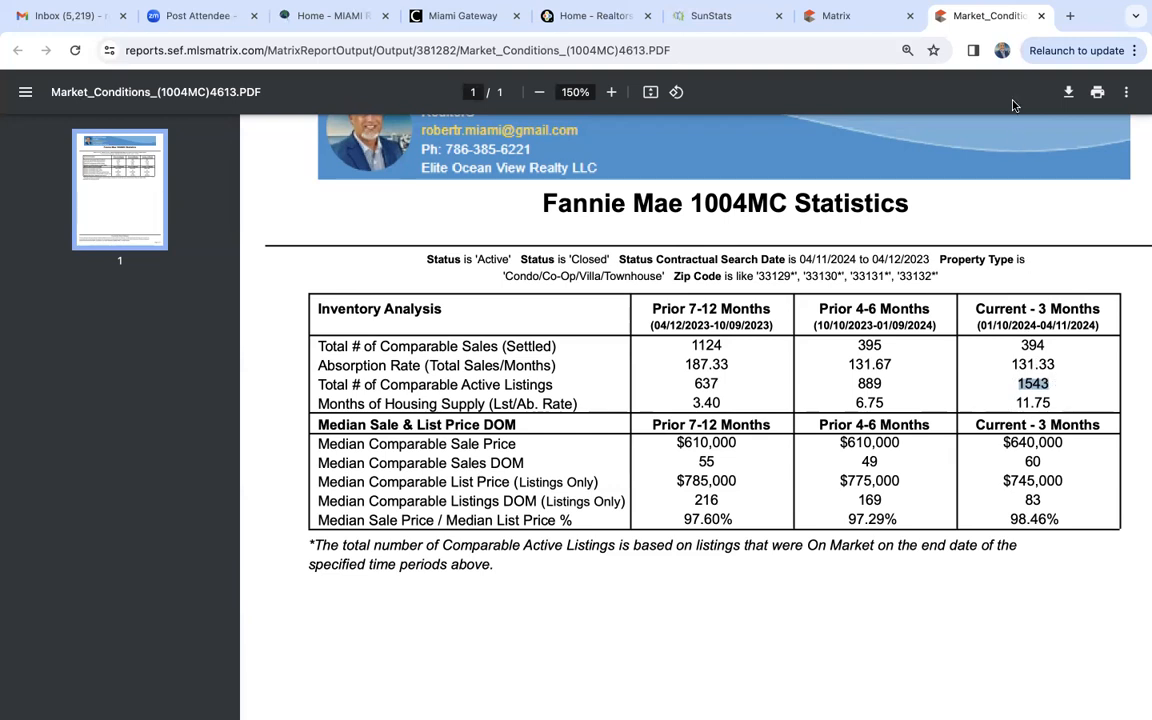
- Close the report PDF and replace the zip code criteria with 33160
click(1042, 17)
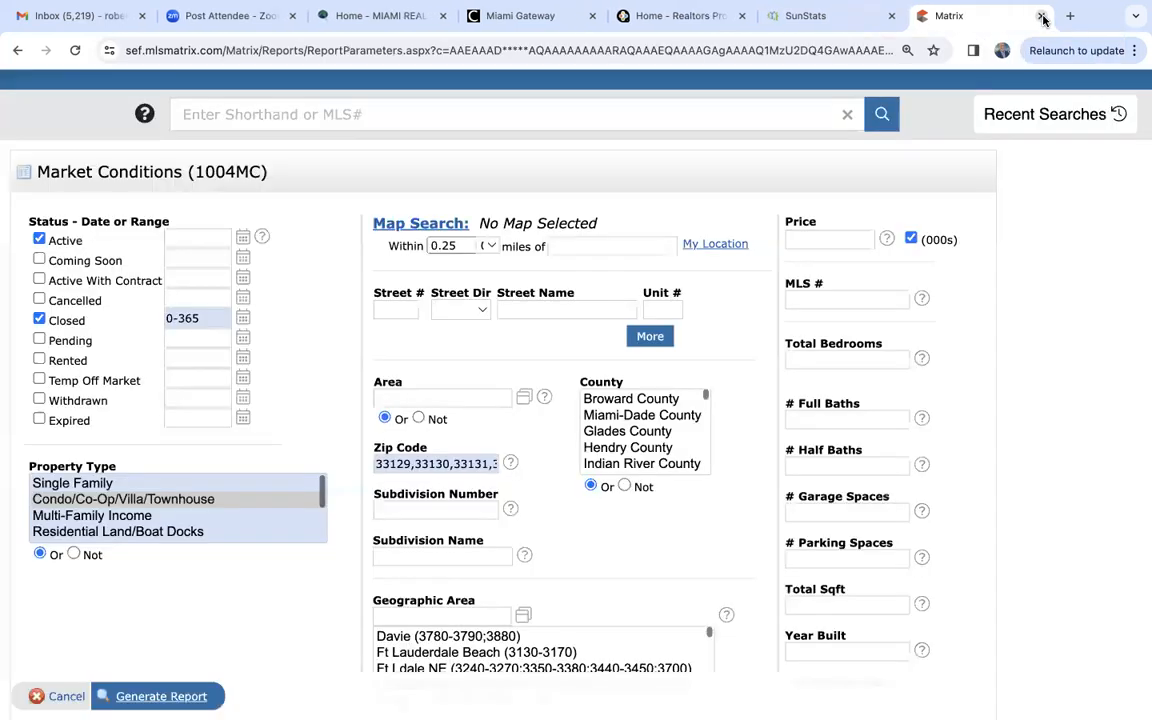
triple_click(431, 464)
key(BackSpace)
text(33160)
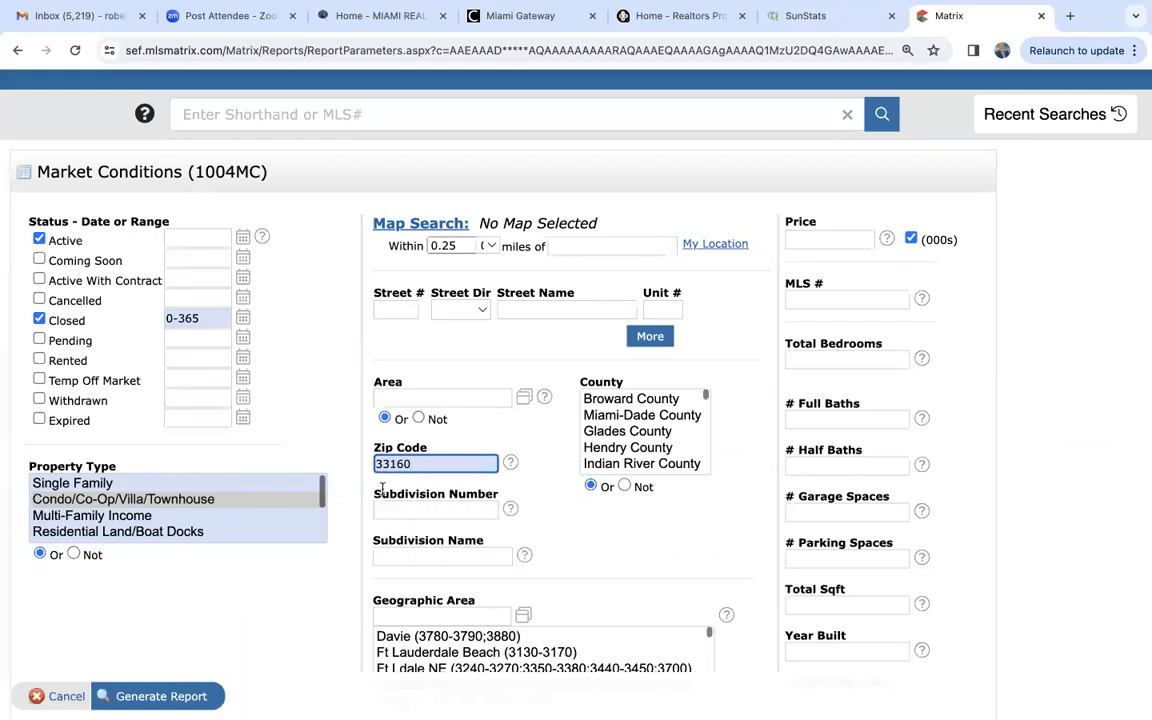
- Generate the condo Market Conditions report for zip code 33160 and enlarge its PDF to 125%
click(172, 696)
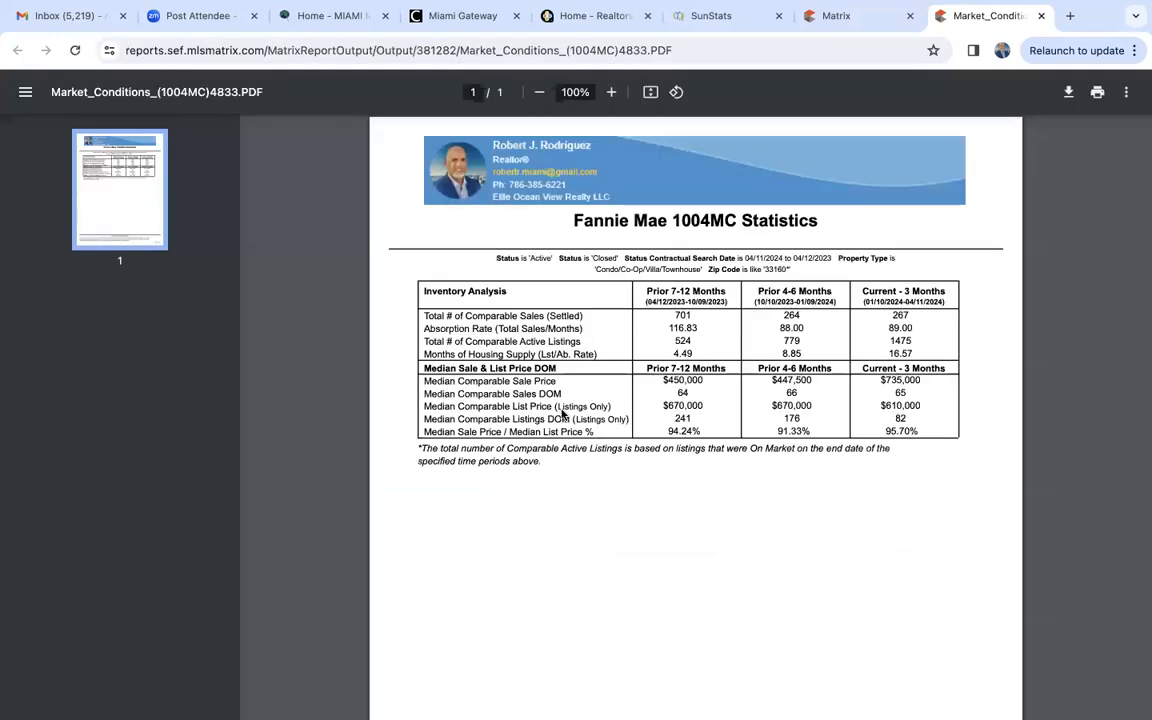
click(615, 92)
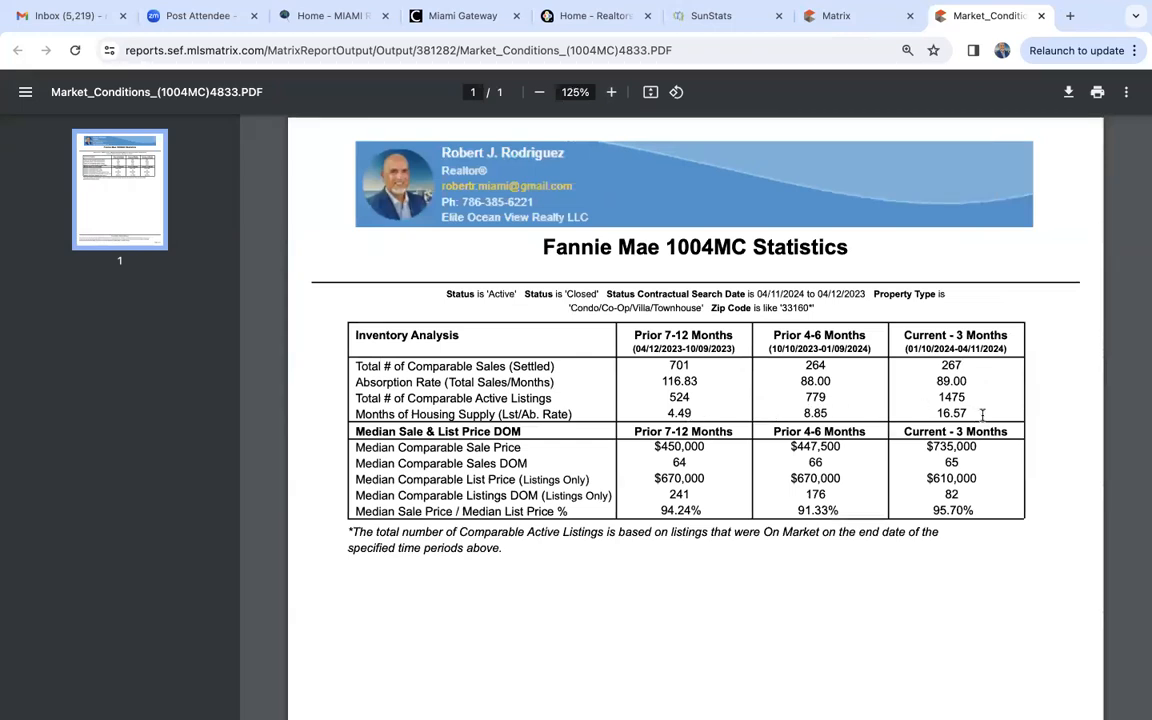
- Compare the comparable active listings and median list prices across the report's periods by highlighting their figures
double_click(684, 397)
click(938, 397)
drag(938, 397, 956, 396)
drag(655, 478, 705, 478)
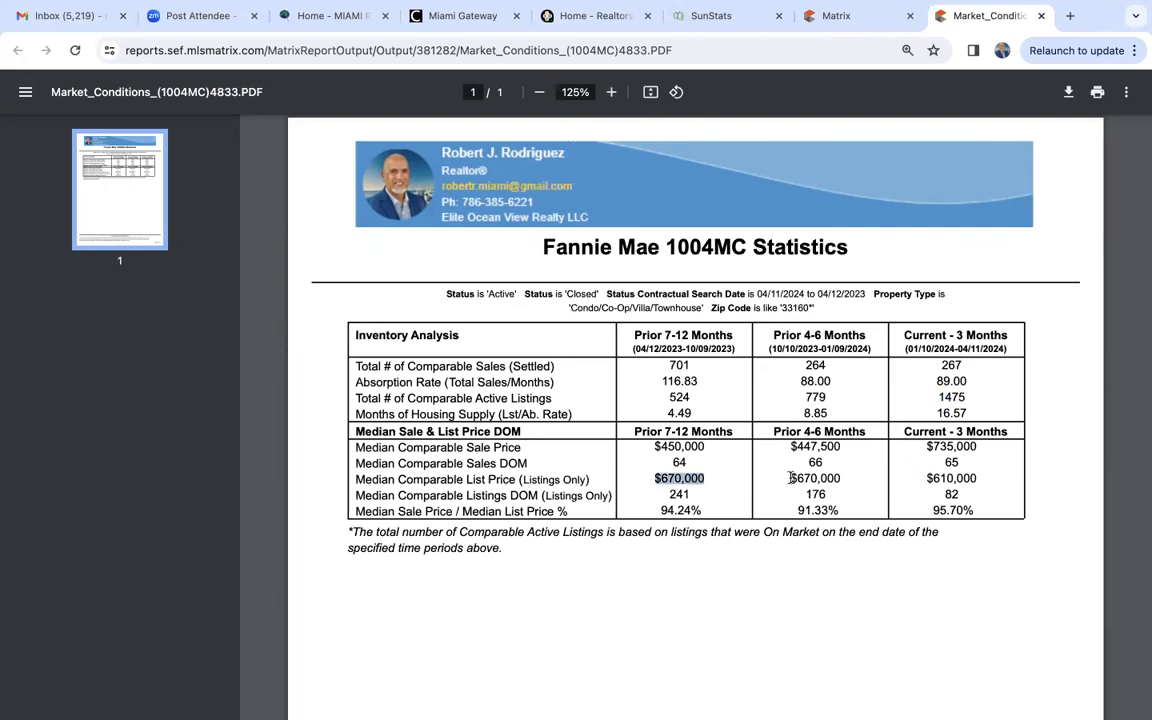
drag(791, 478, 841, 478)
drag(926, 478, 979, 478)
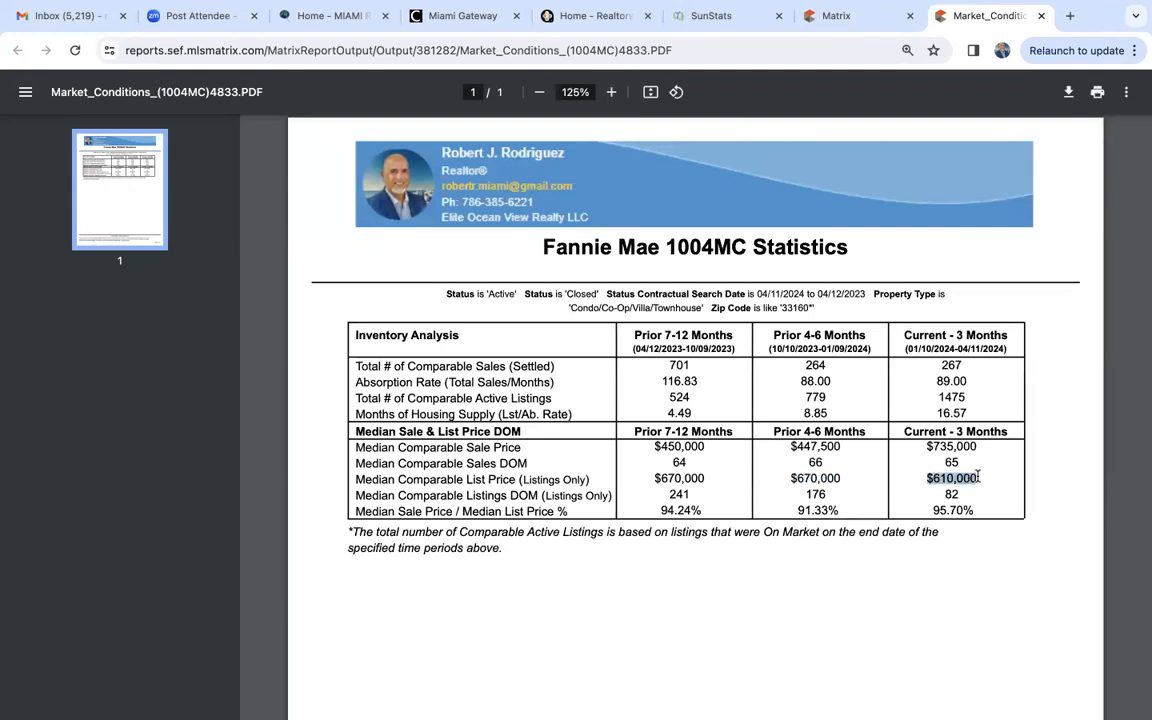
- Close the report PDF and set the price criterion to 1000+ (000s) for zip code 33160
click(1042, 18)
click(843, 233)
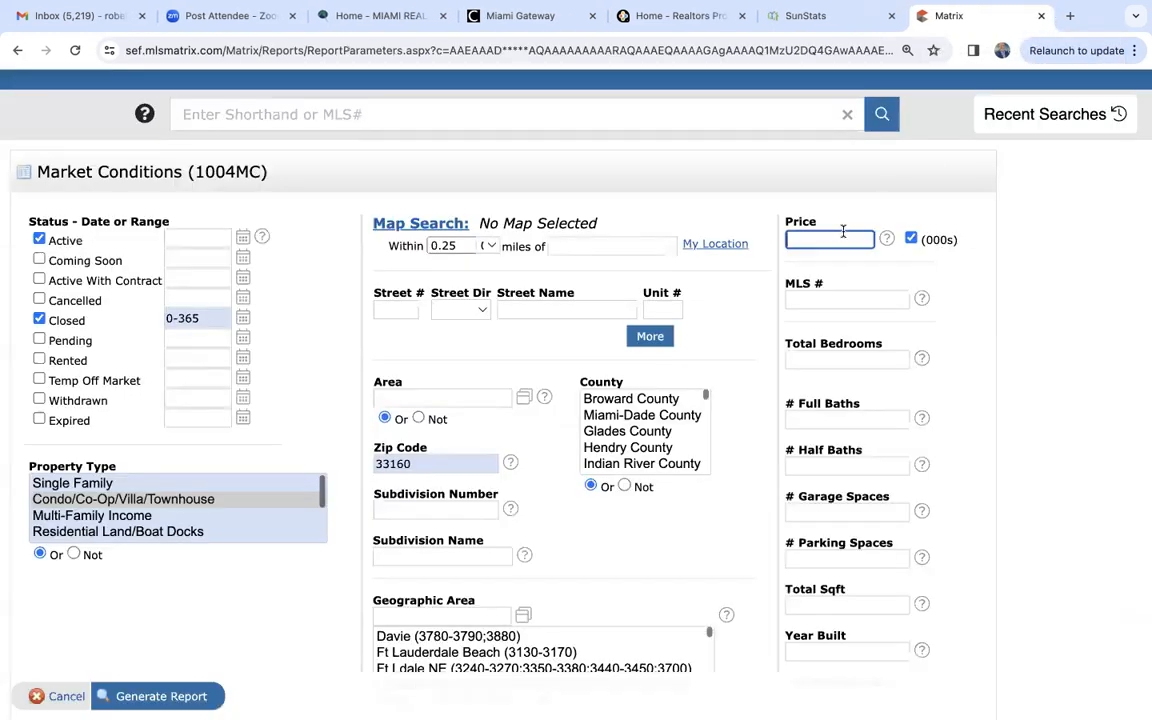
text(1000)
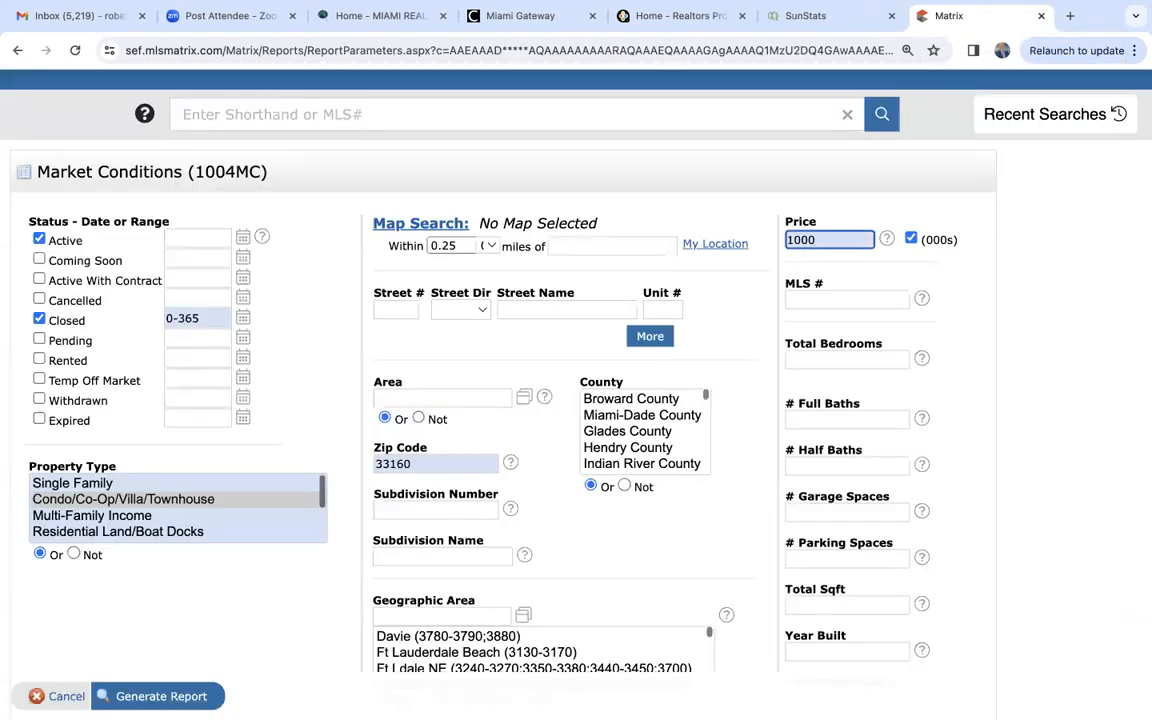
text(+)
- Generate the 33160 condo Market Conditions report for the 1000+ price range and enlarge its PDF to 125%
click(162, 695)
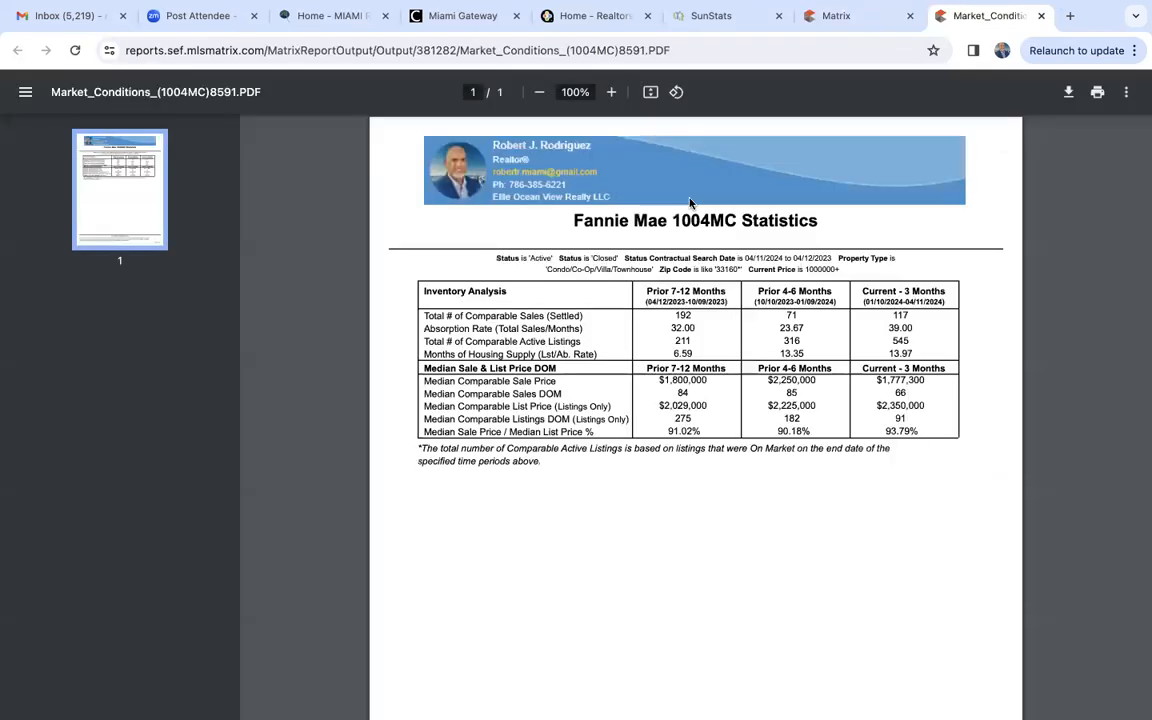
click(612, 92)
click(614, 93)
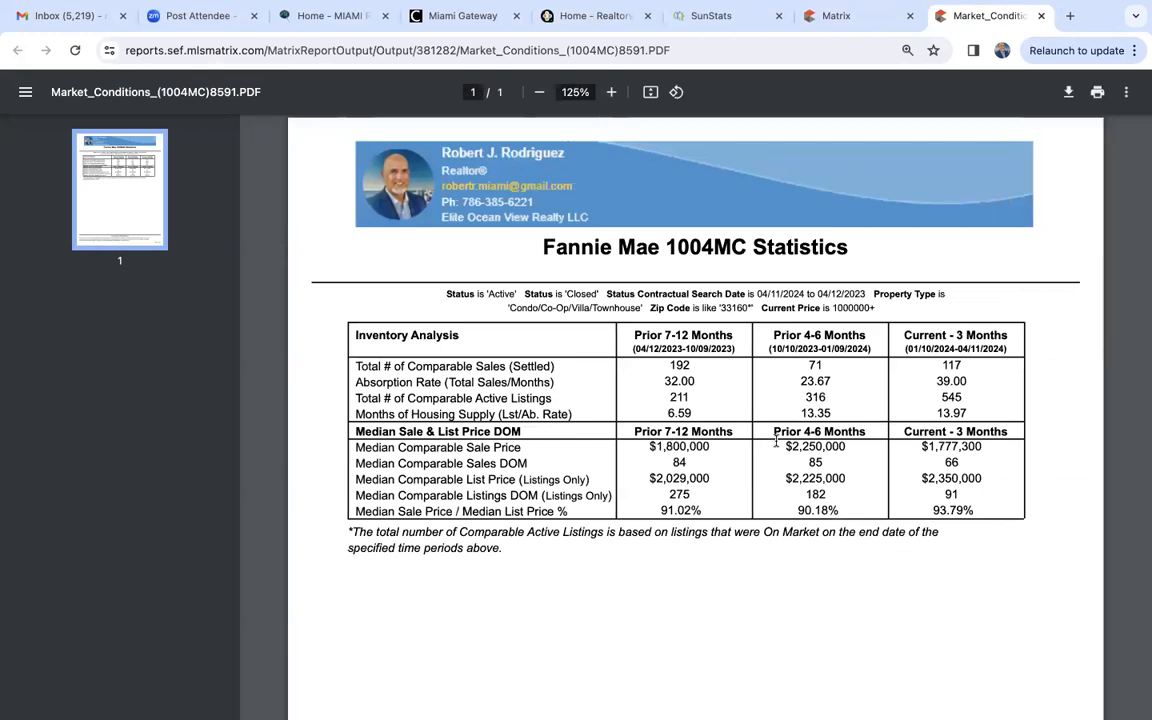
- Compare the median comparable sale prices and months of housing supply across periods by highlighting their figures
drag(645, 447, 712, 447)
drag(782, 447, 980, 449)
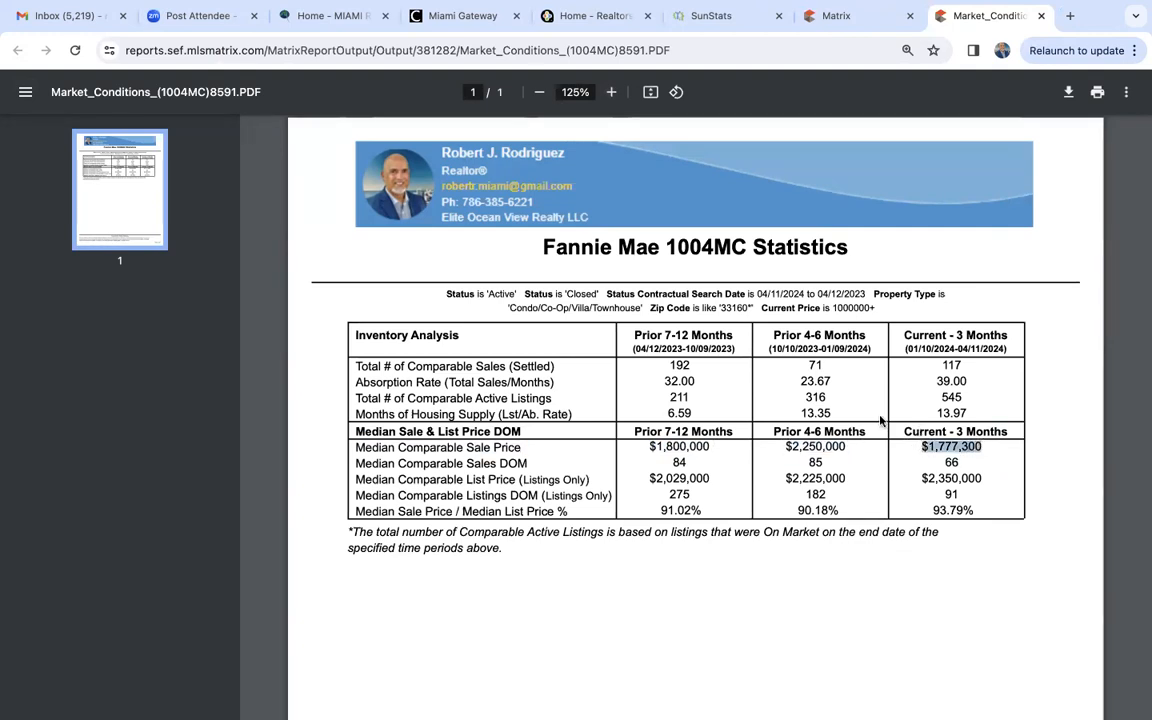
drag(797, 413, 968, 413)
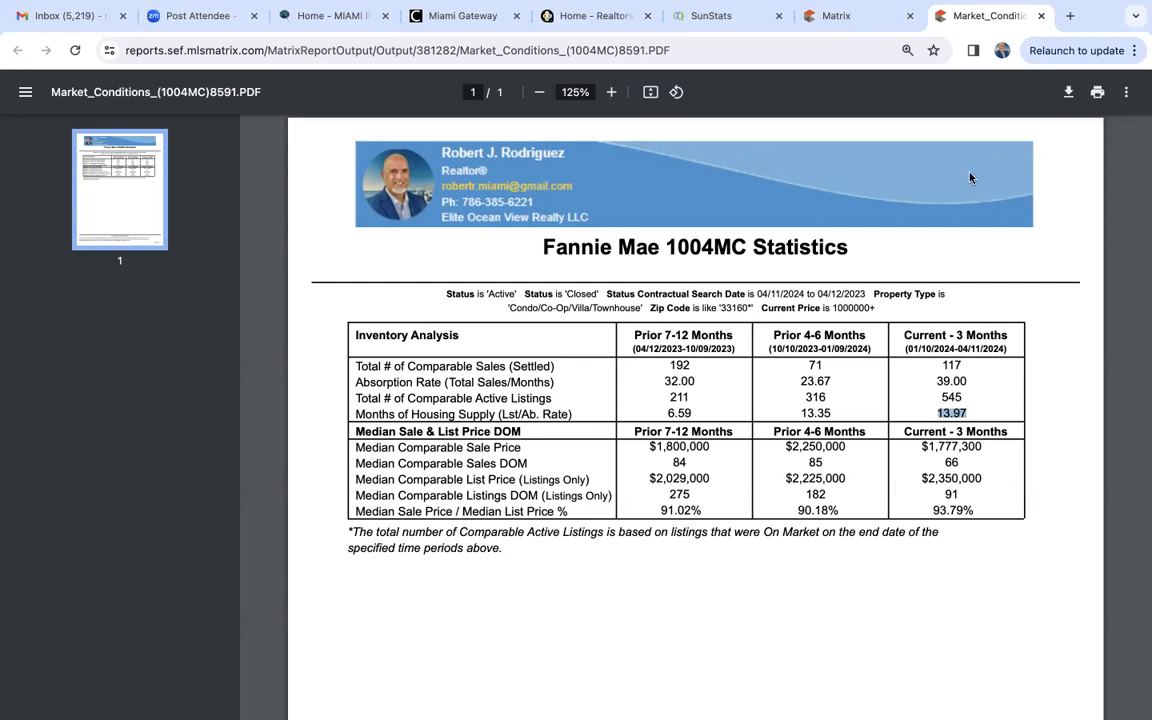
- Close the report PDF and open the list of On Demand market reports
click(1041, 16)
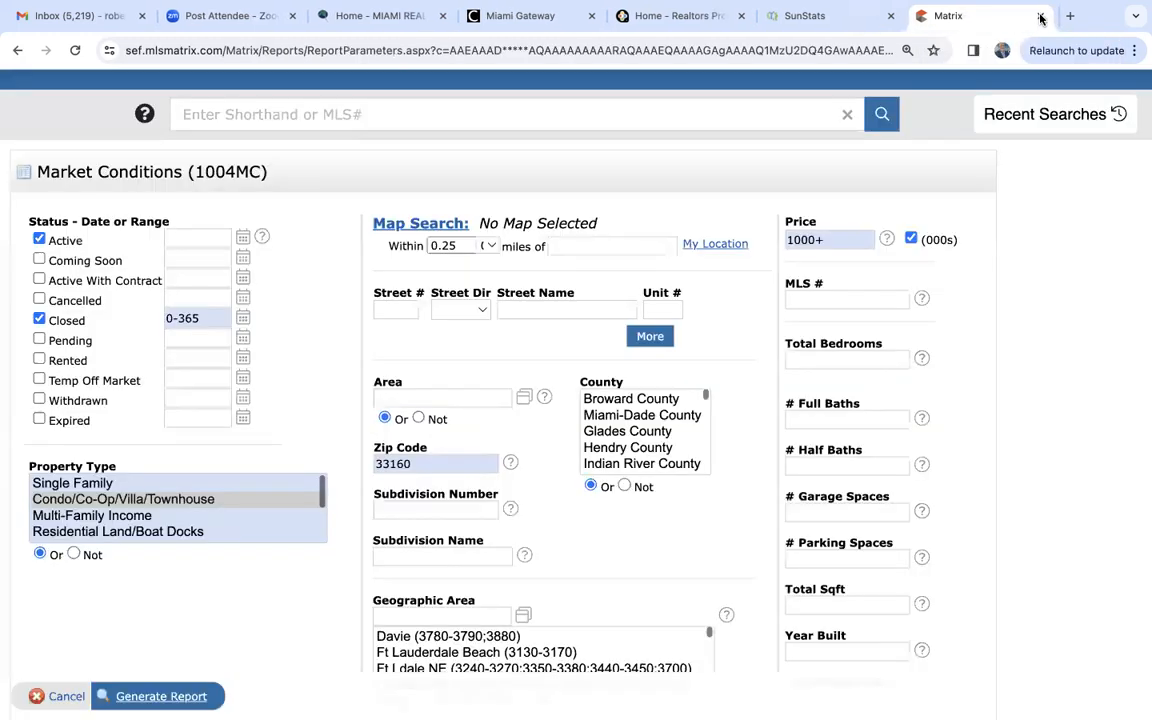
scroll(758, 321, up, 2)
mouse_move(846, 110)
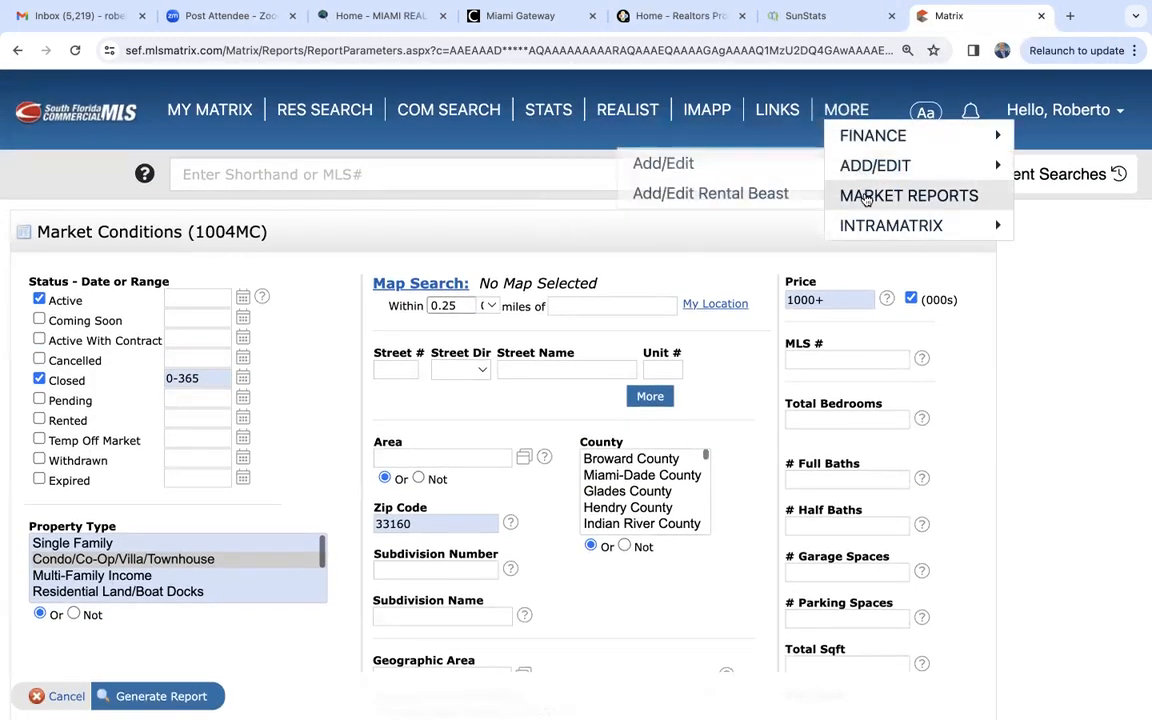
click(850, 196)
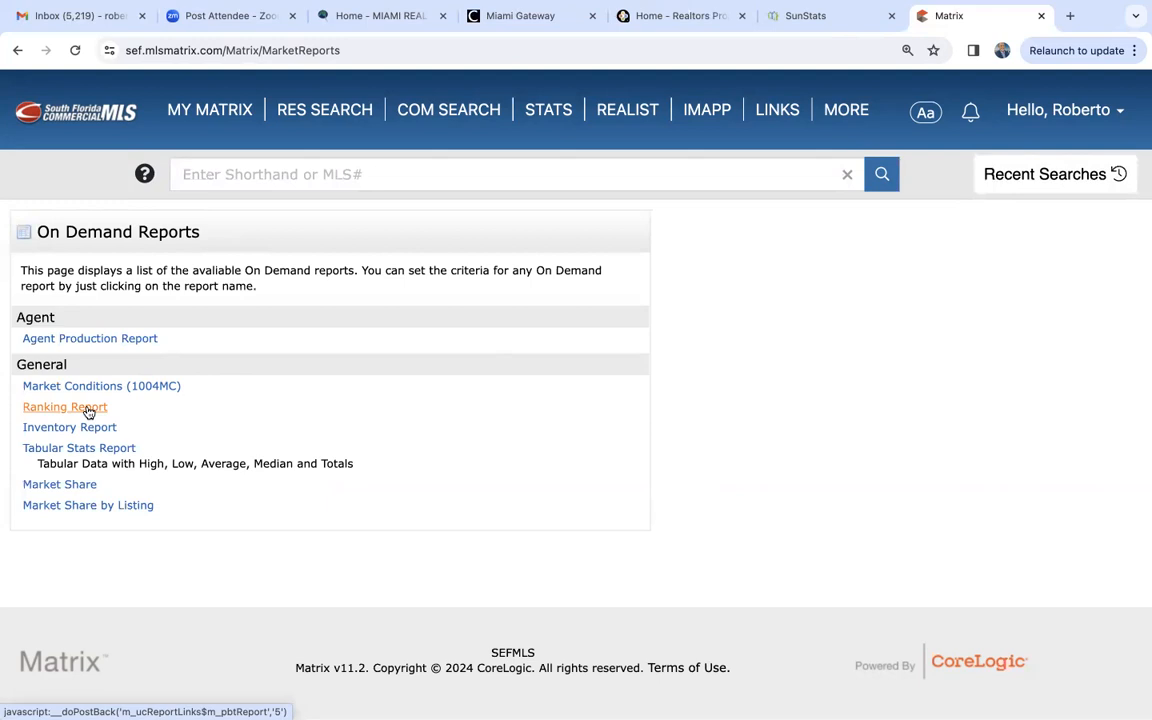
- Return to the Matrix home page, then switch to the Miami Gateway and look through its available applications
mouse_move(857, 114)
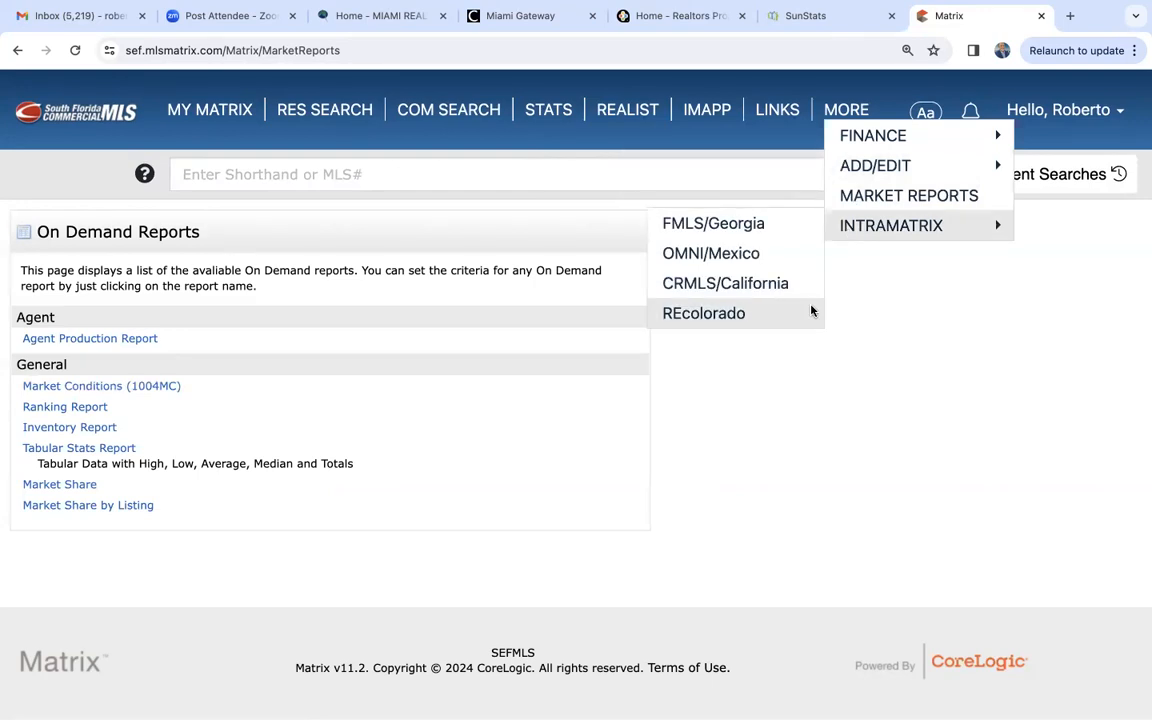
click(200, 106)
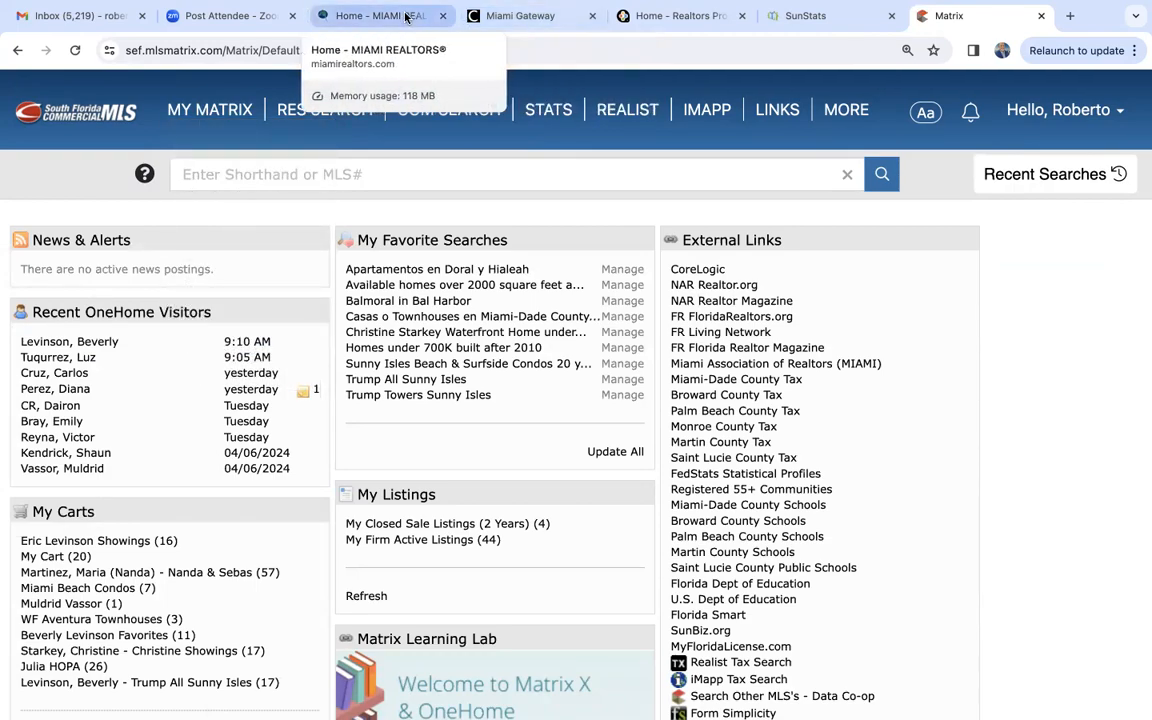
click(530, 17)
scroll(430, 460, down, 10)
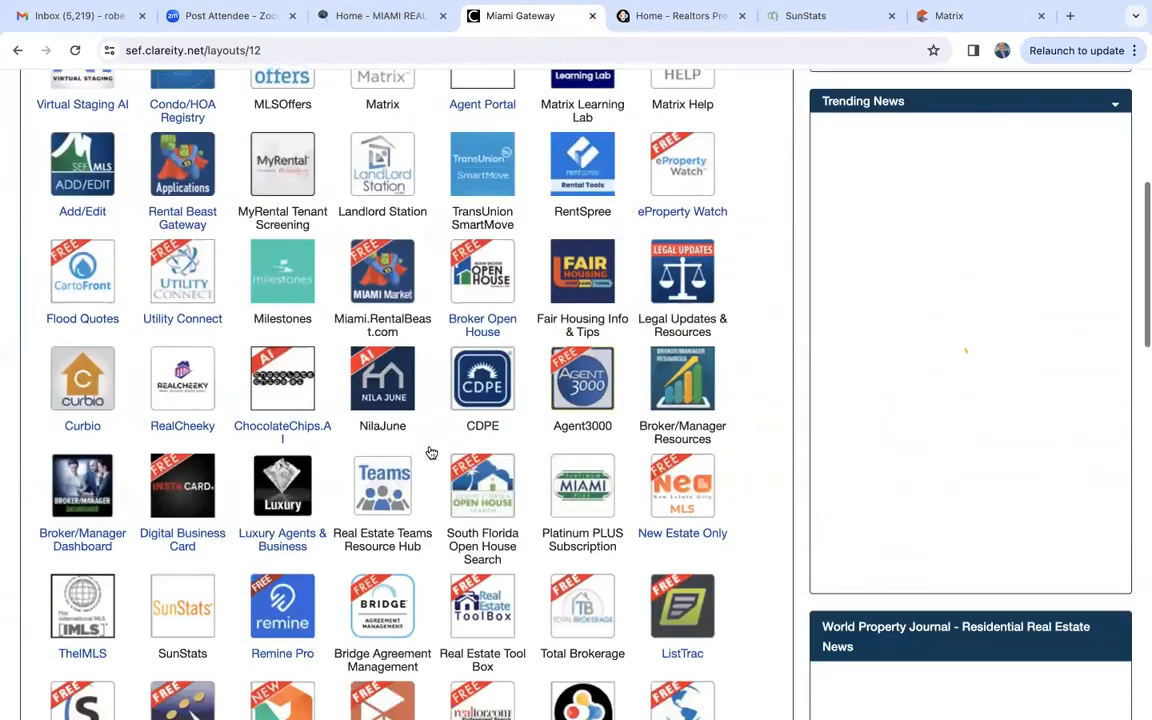
scroll(431, 453, up, 5)
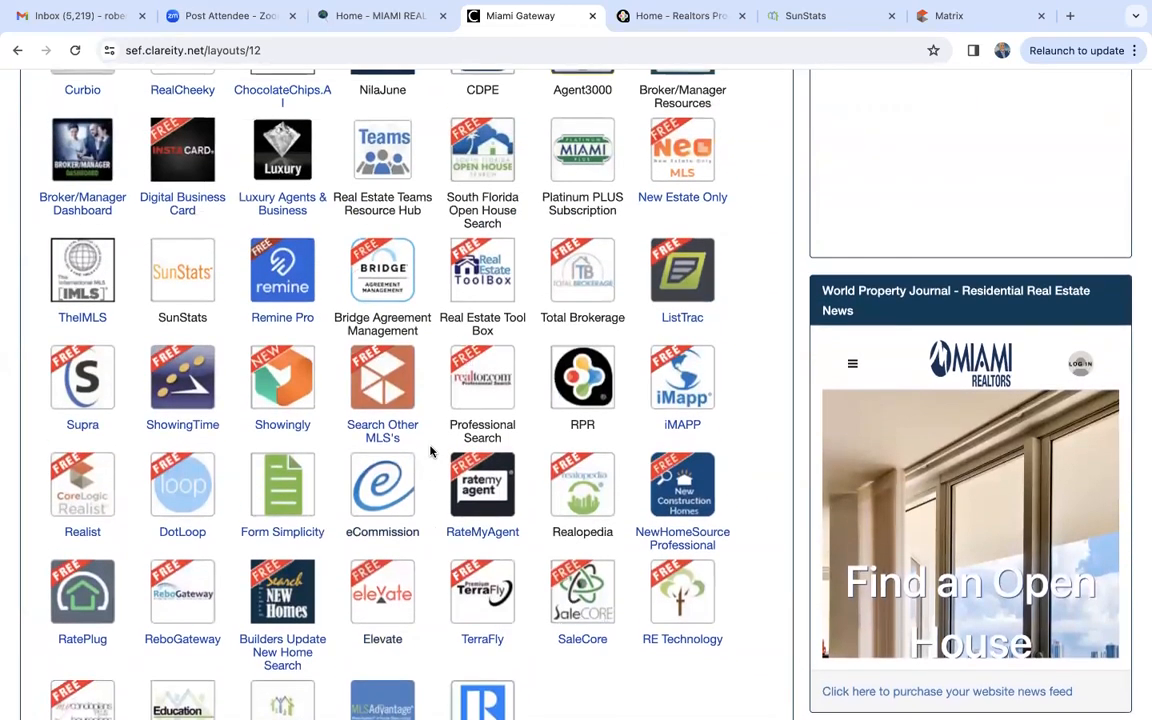
- Switch to SunStats and set the dashboard's geographic area to Tampa - St. Petersburg - Clearwater MSA for single-family homes
scroll(430, 451, up, 2)
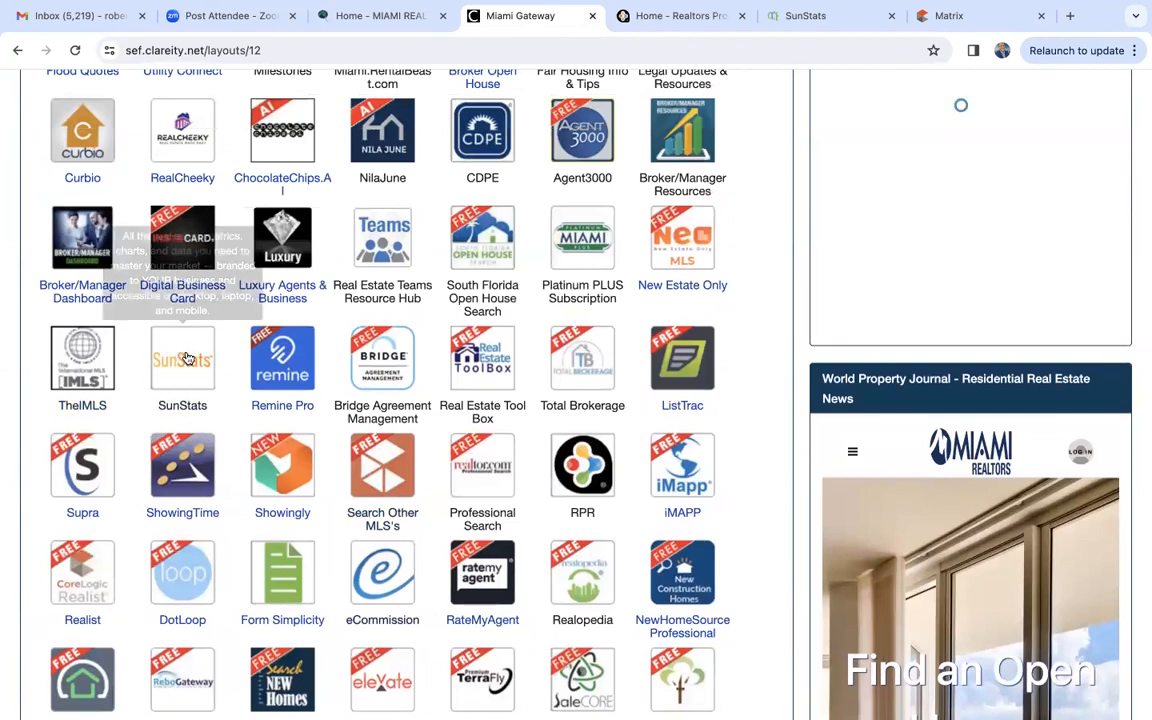
click(829, 16)
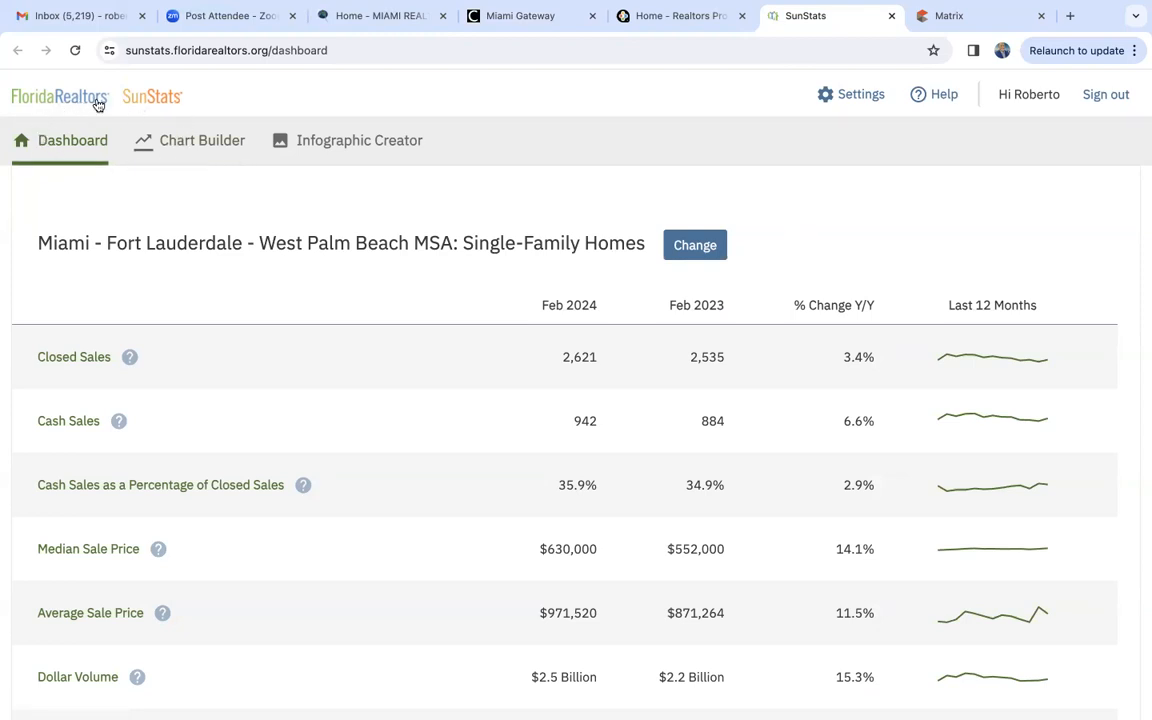
click(704, 243)
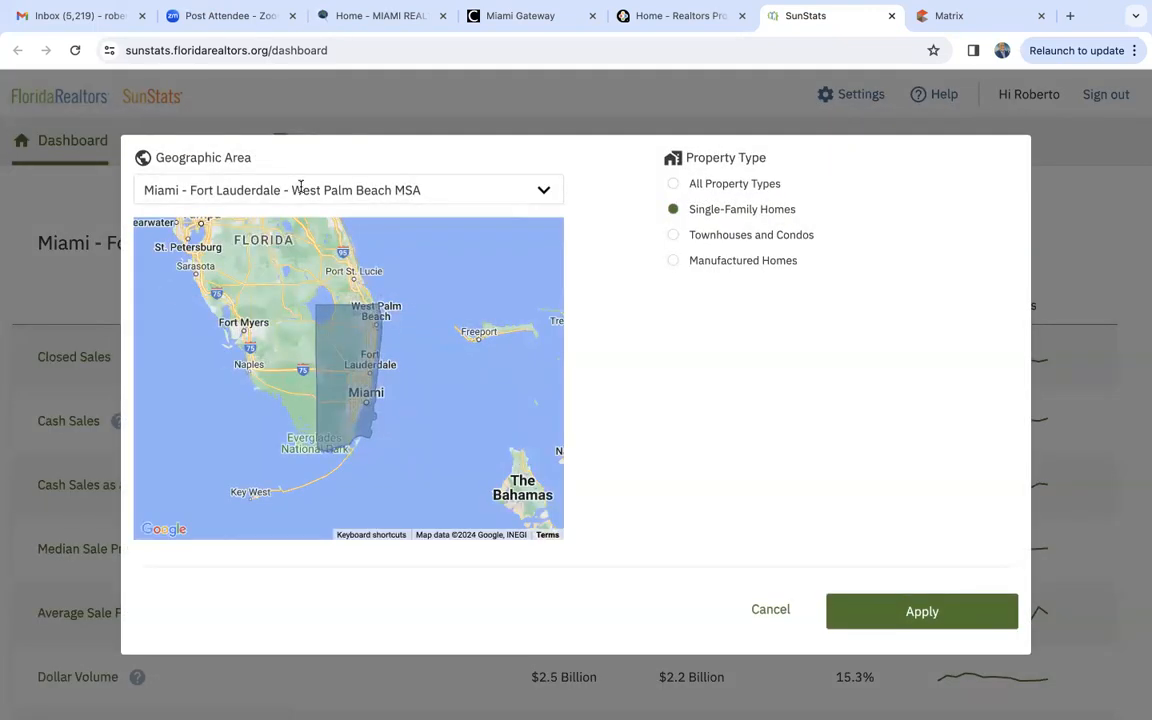
click(300, 187)
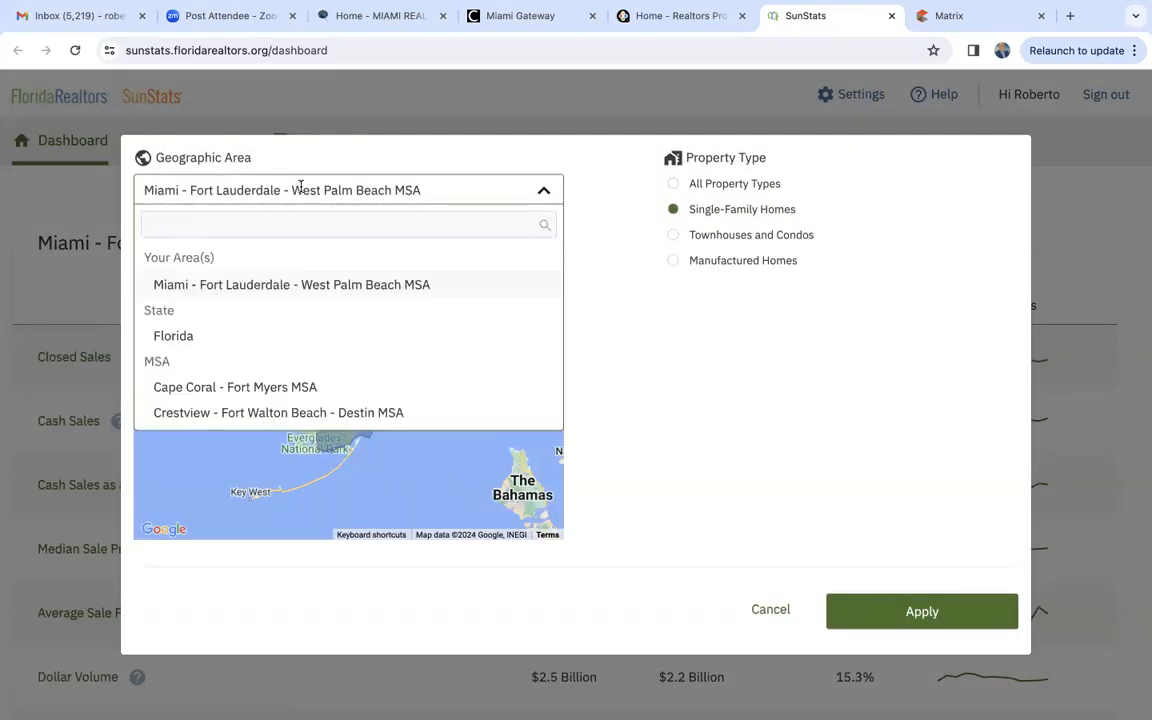
text(tampa)
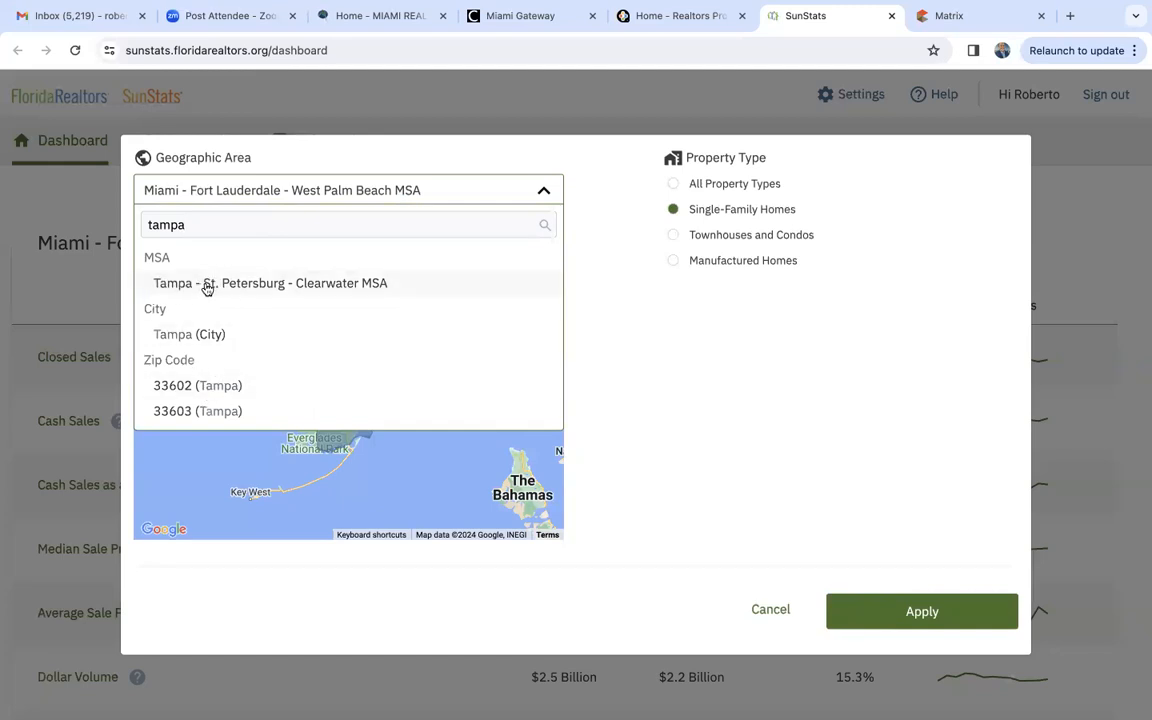
click(339, 284)
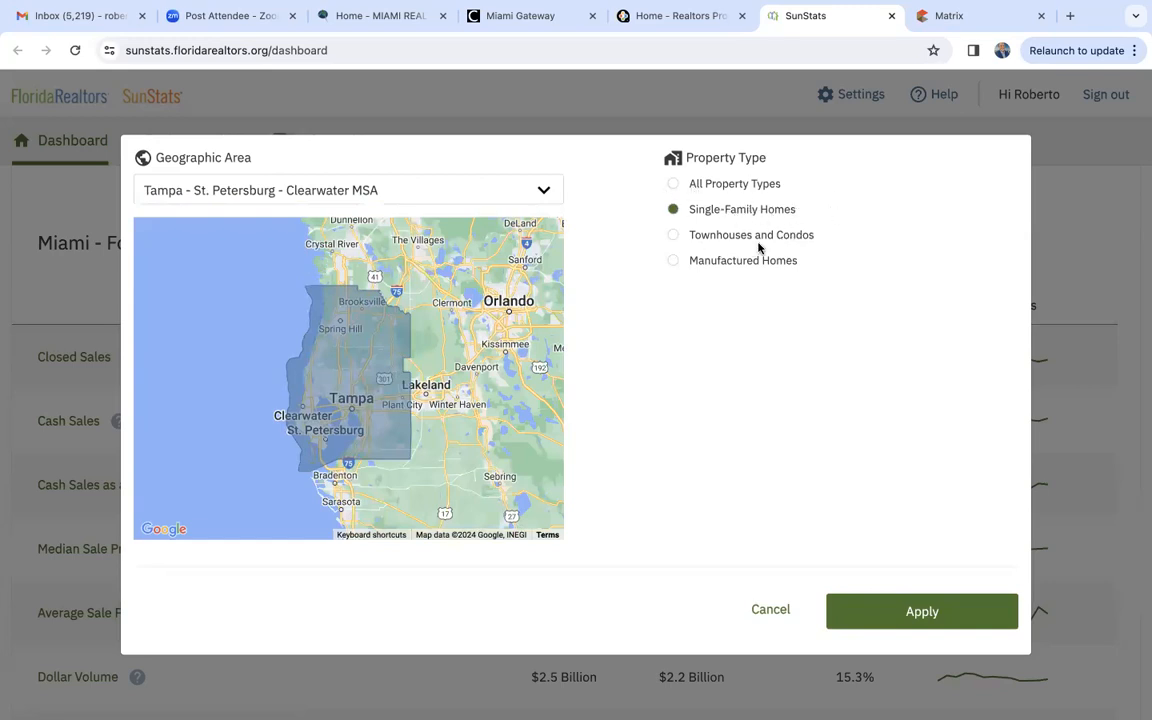
click(911, 602)
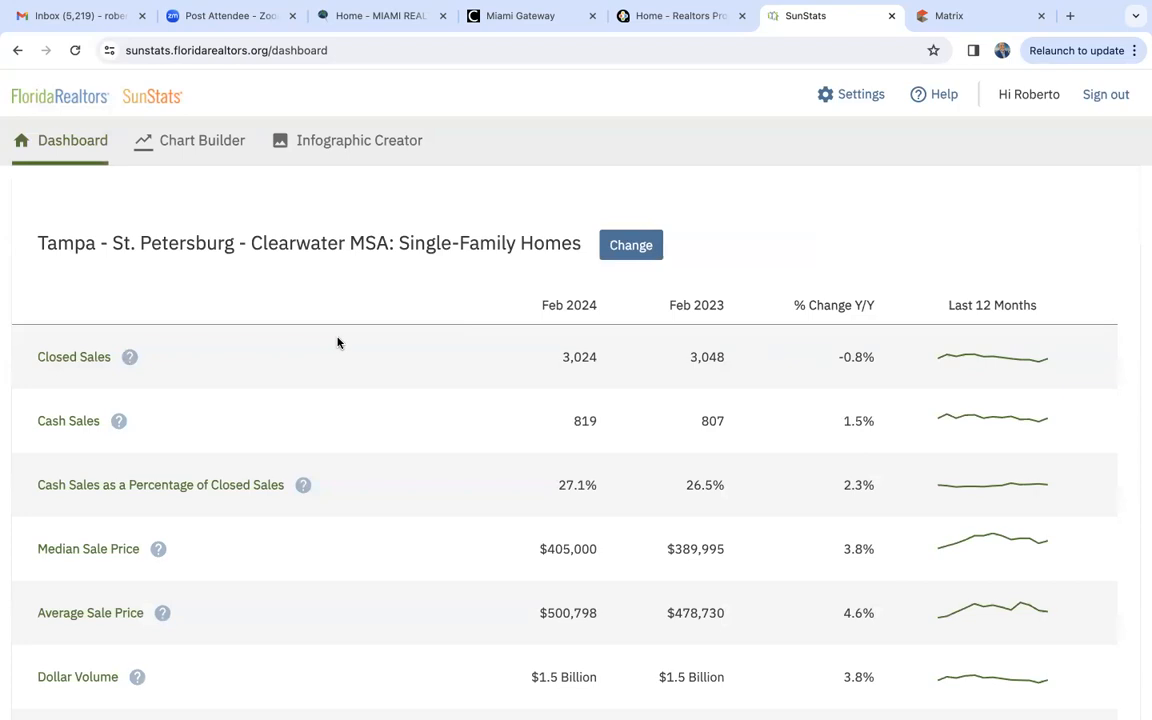
- Review the Tampa single-family statistics for Feb 2024 against Feb 2023, from closed sales through months supply of inventory
scroll(337, 343, down, 2)
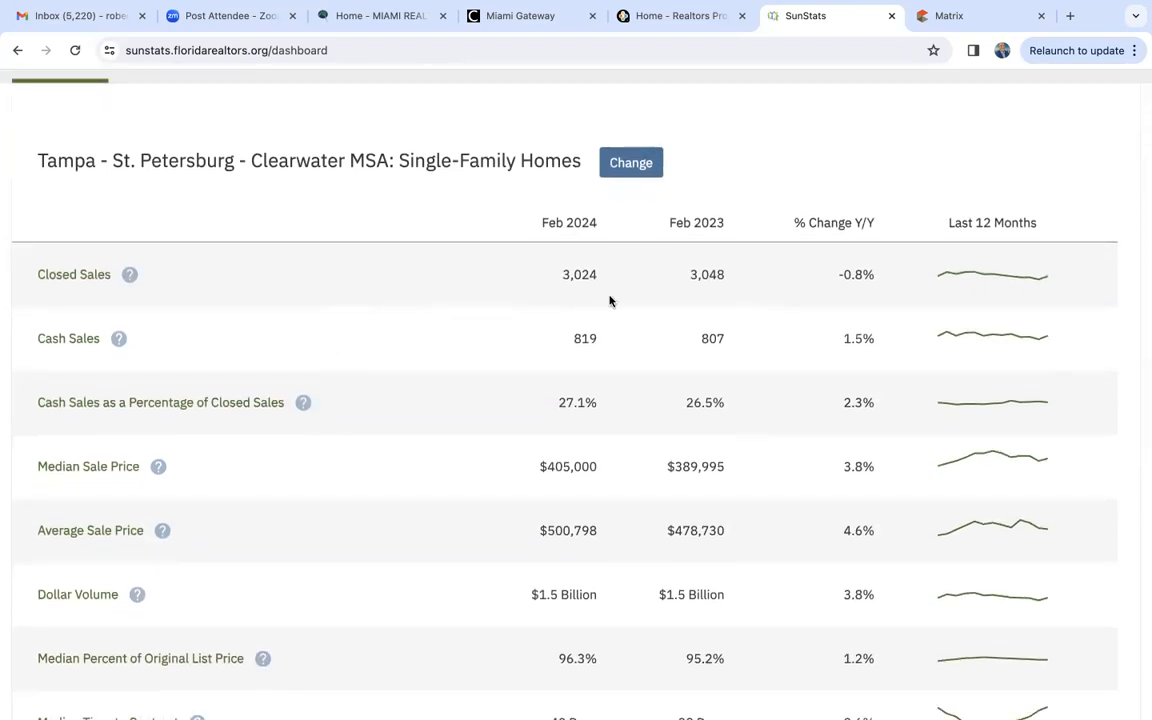
scroll(626, 282, down, 1)
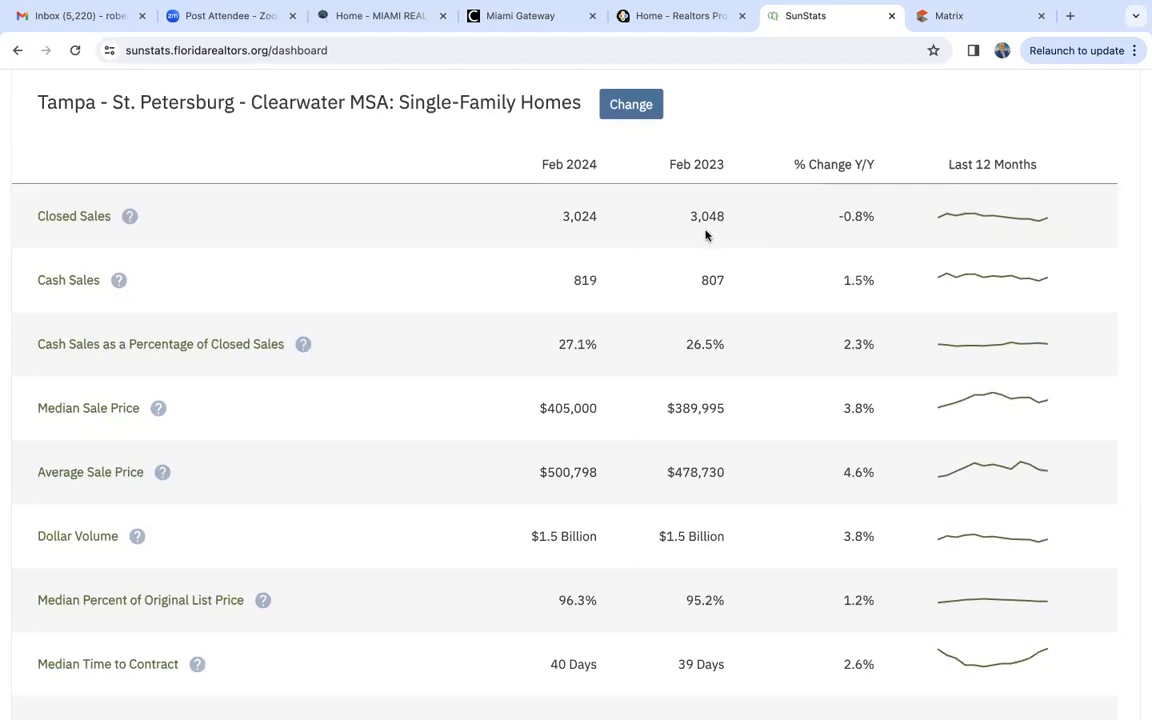
scroll(705, 235, down, 1)
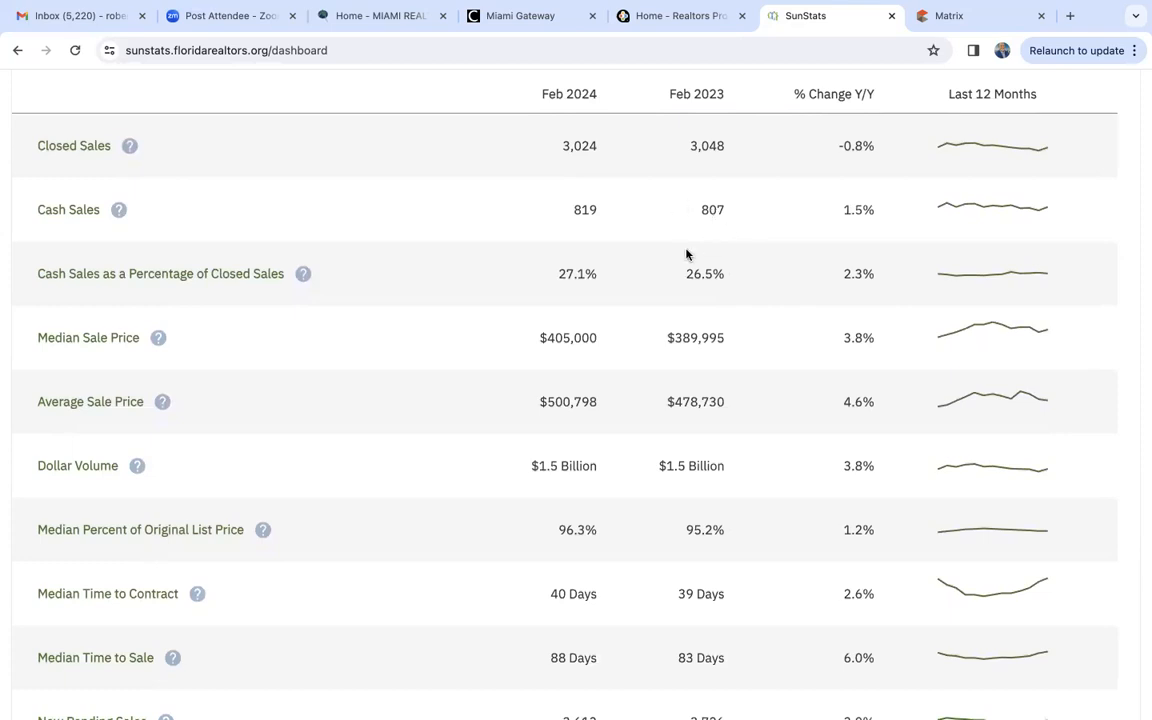
scroll(597, 301, down, 1)
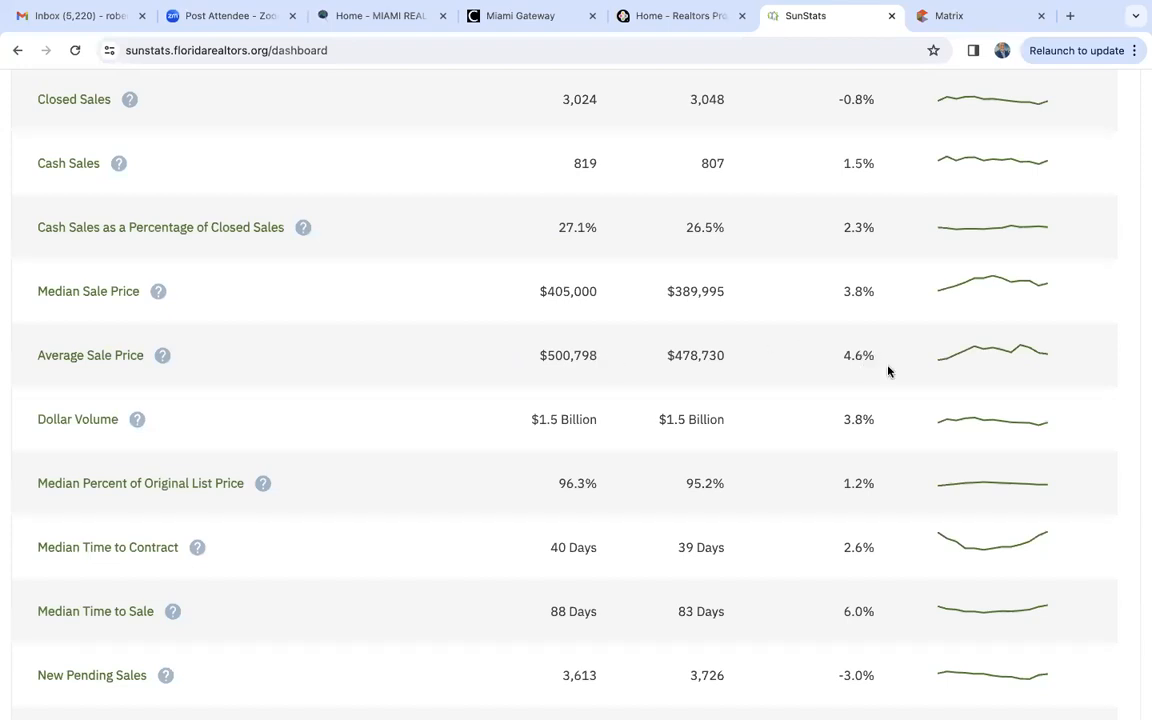
scroll(887, 365, down, 1)
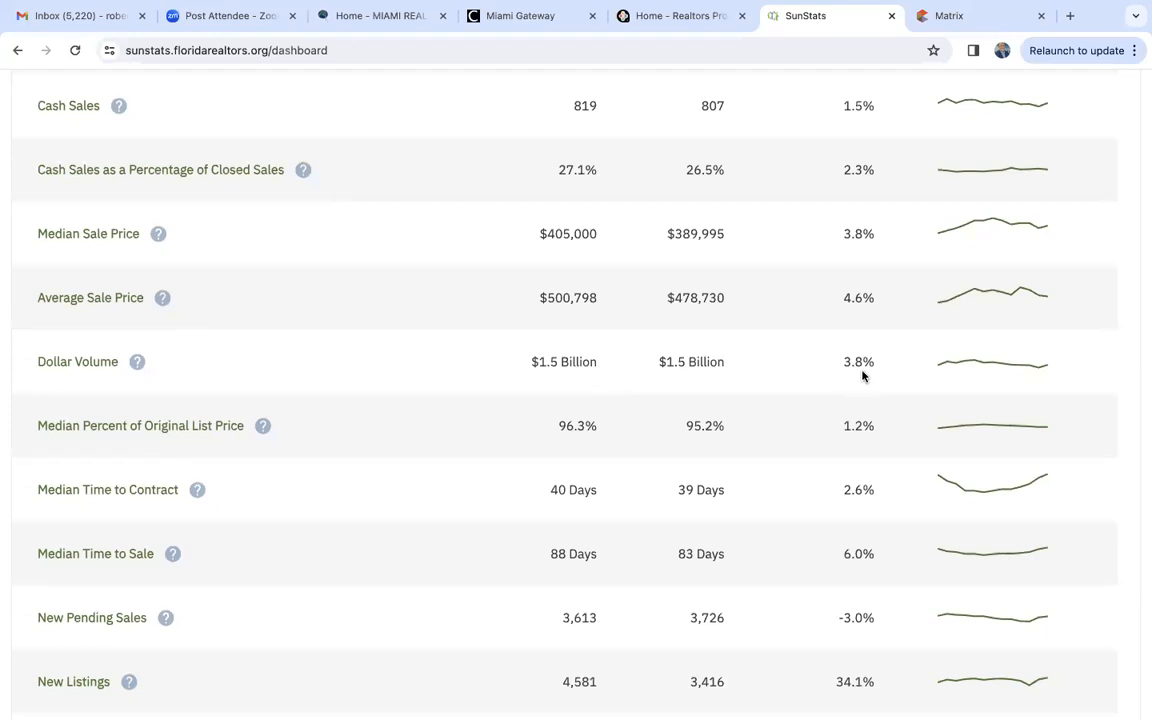
scroll(862, 376, down, 4)
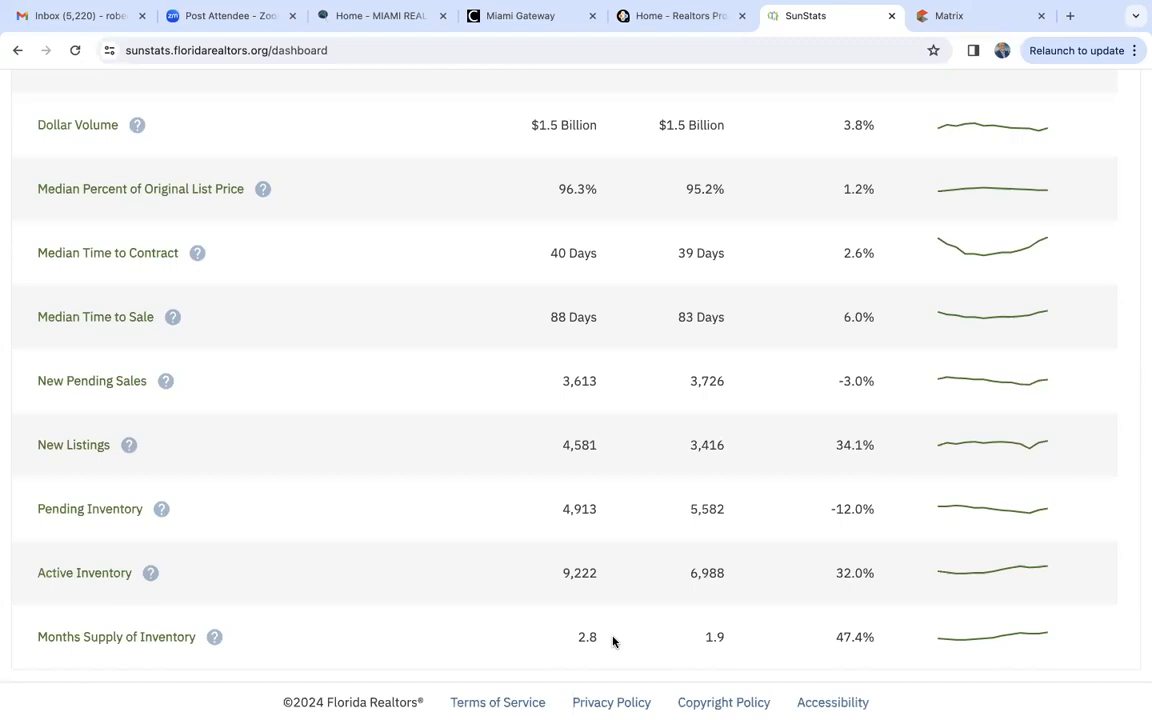
- Change the dashboard's geographic area to Orlando - Kissimmee - Sanford MSA, keeping single-family homes as the property type
scroll(613, 641, up, 6)
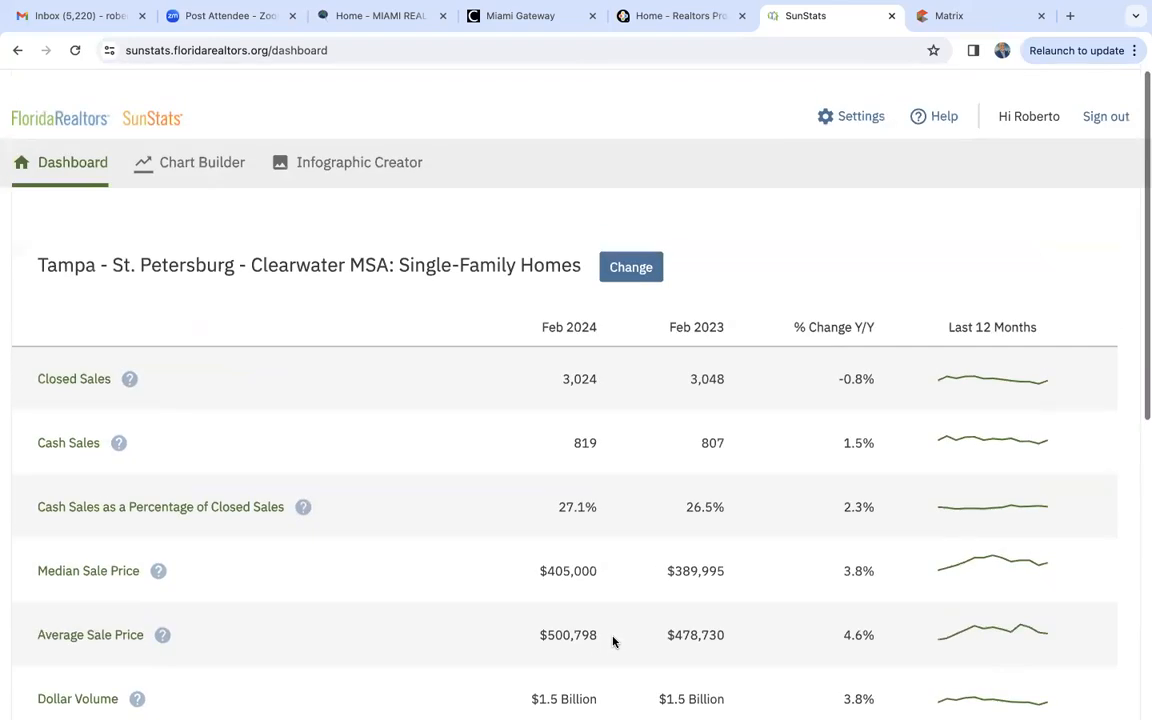
click(631, 247)
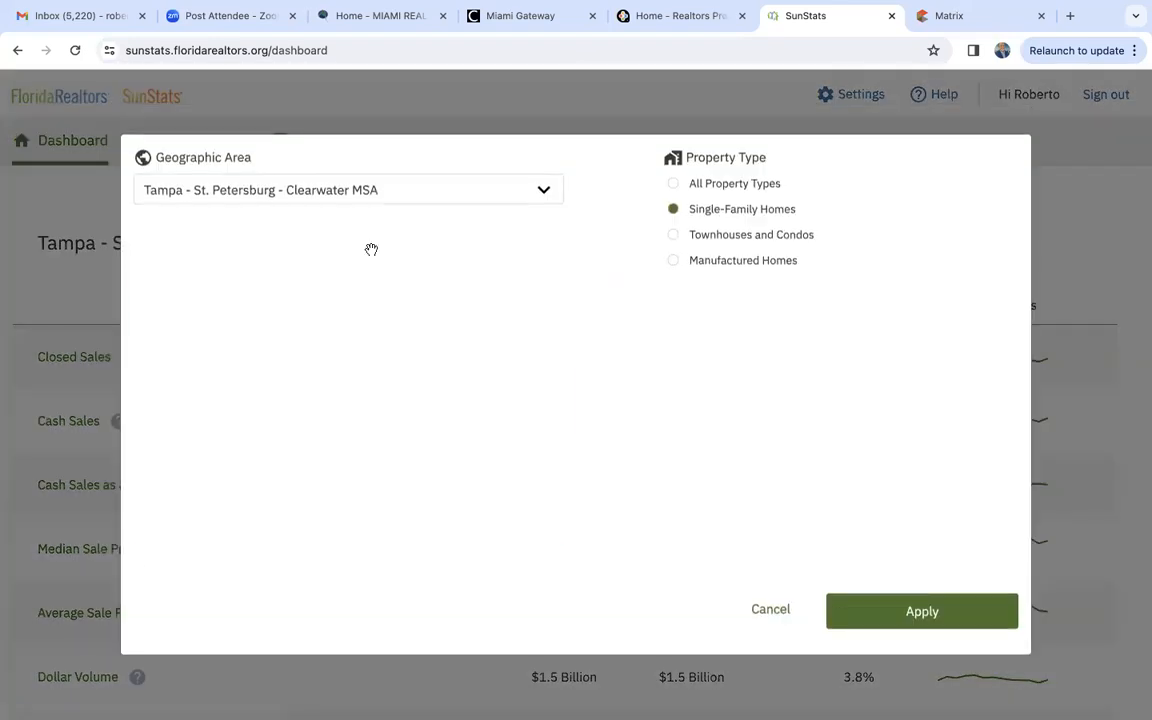
click(328, 193)
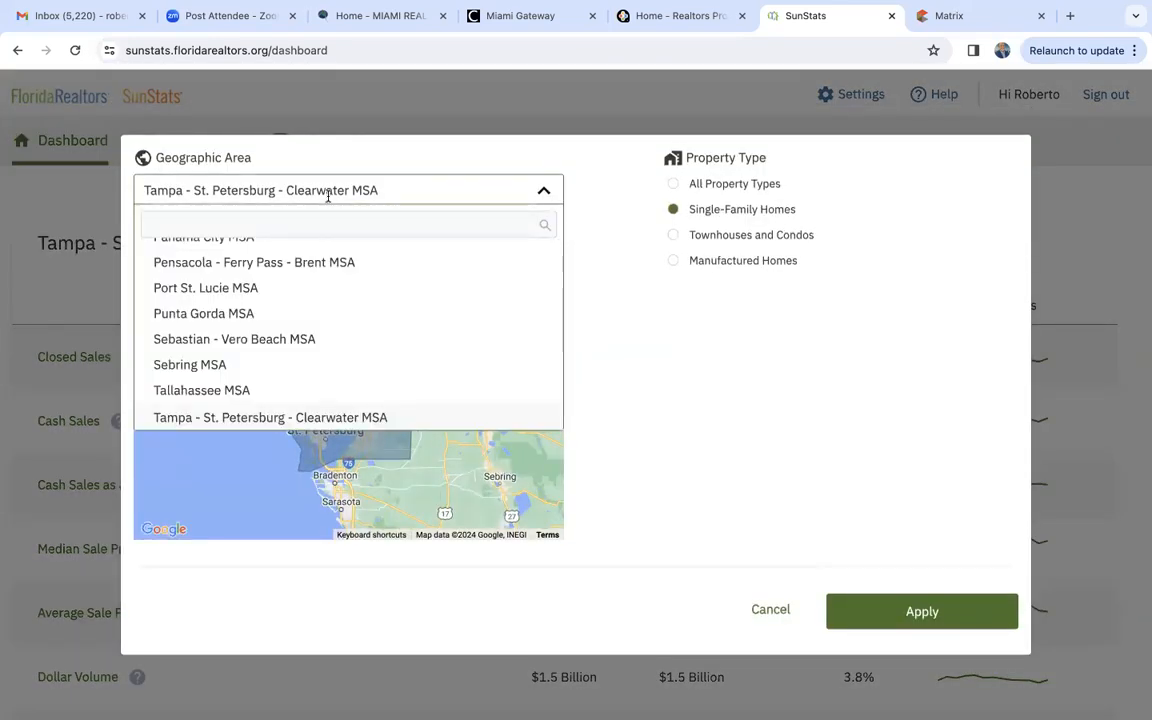
text(orlando)
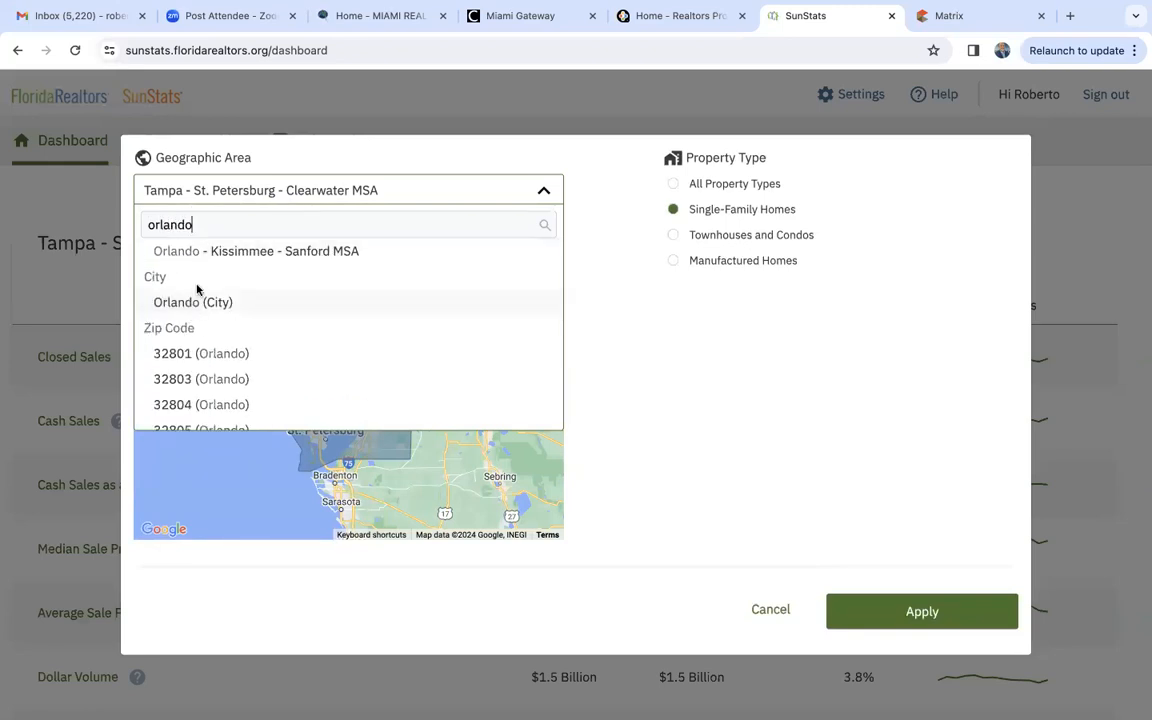
click(240, 253)
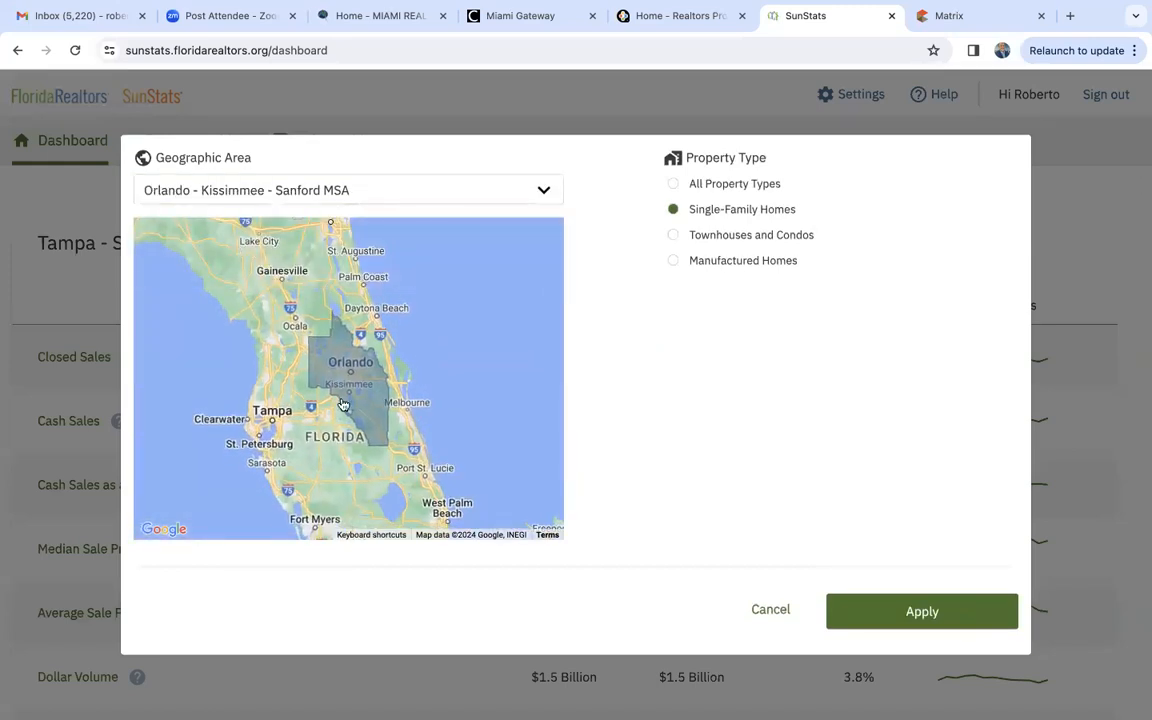
click(931, 613)
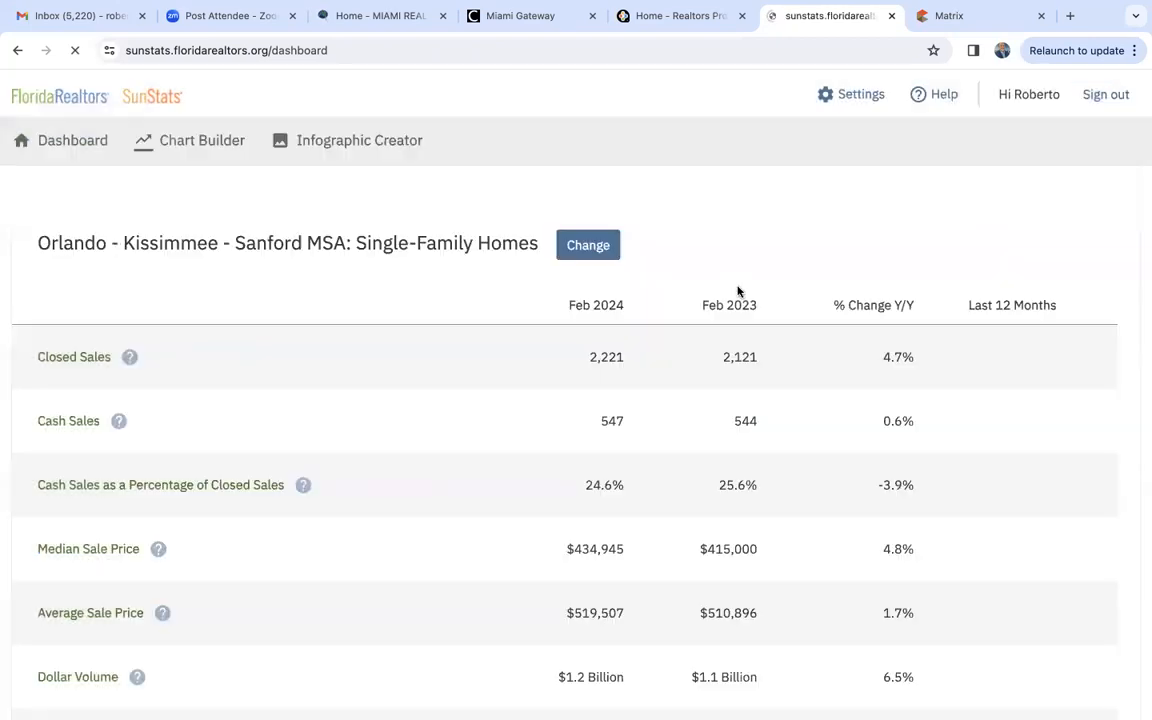
- Examine Orlando's single-family sales, prices, time on market, inventory and months of supply year over year
scroll(450, 437, down, 2)
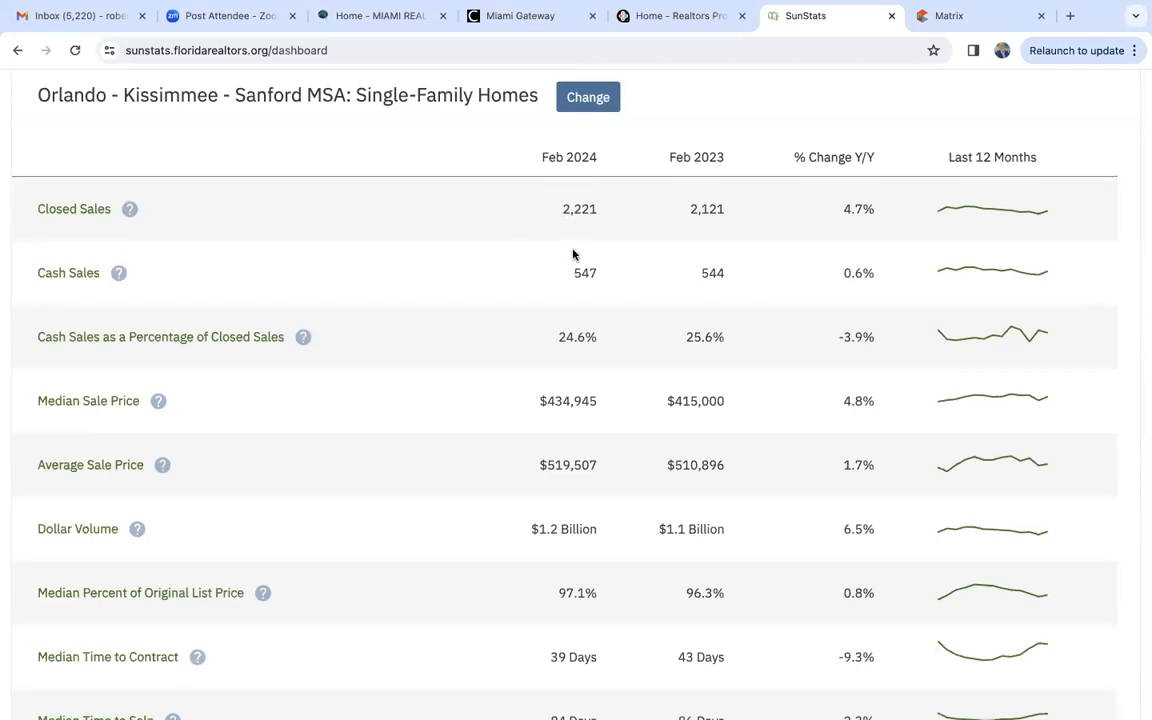
scroll(546, 345, down, 2)
scroll(546, 348, down, 1)
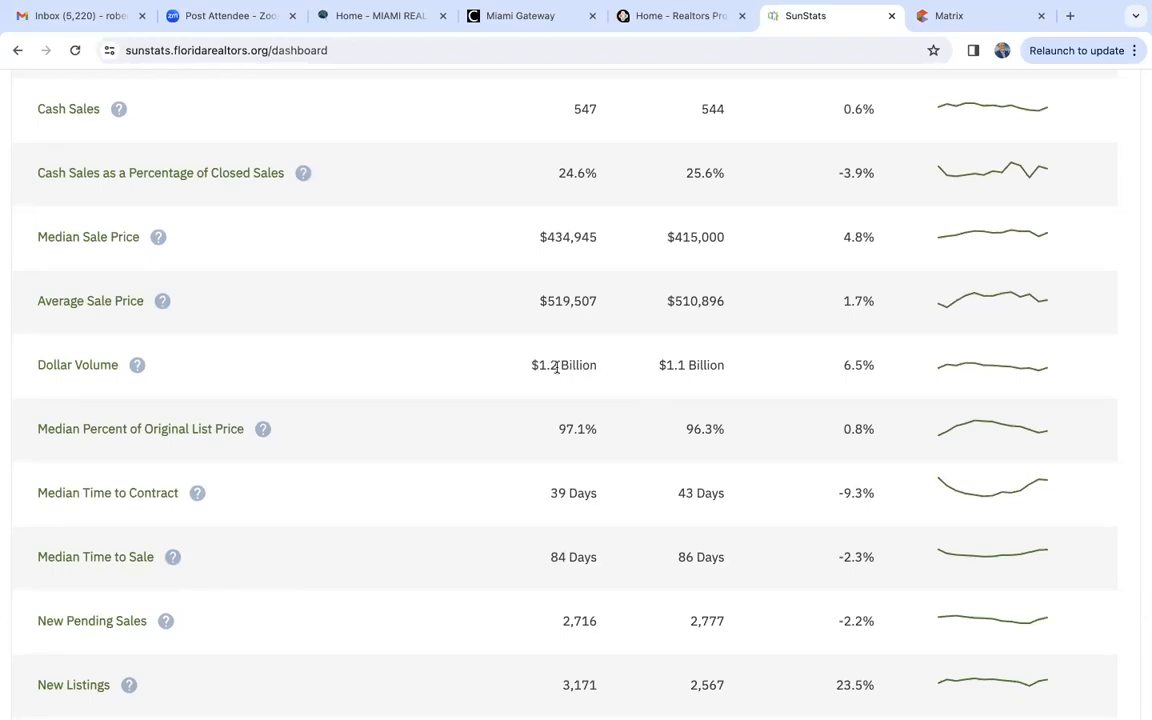
scroll(556, 367, down, 5)
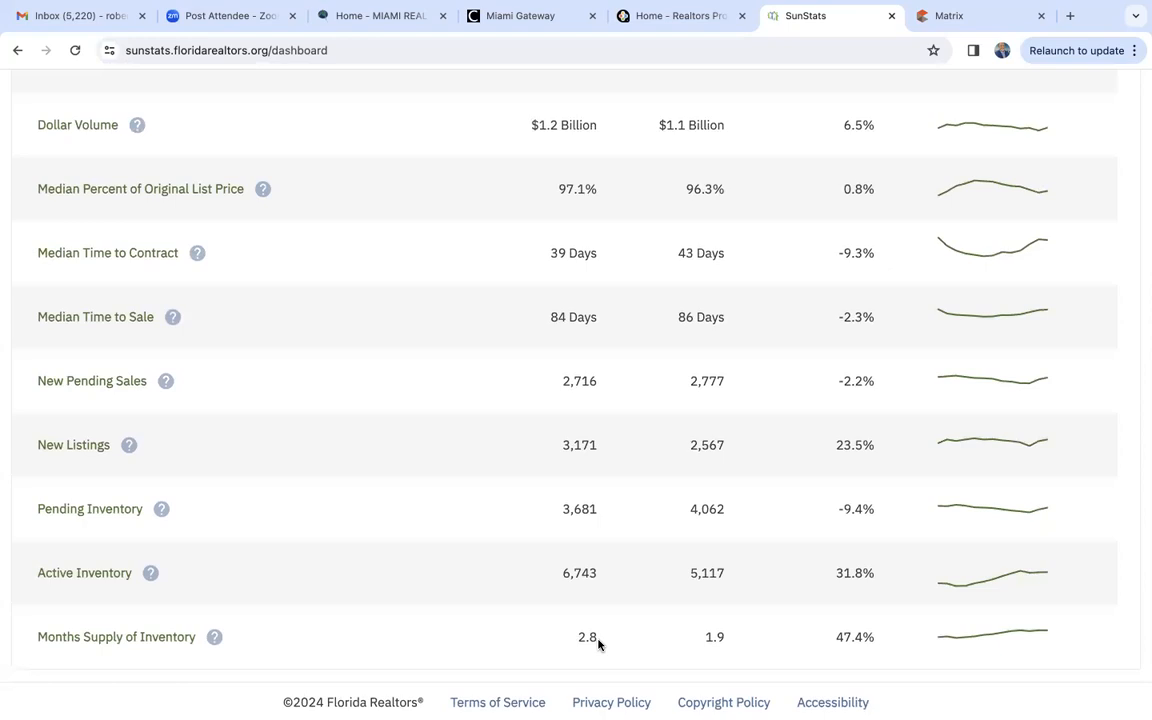
- Set the dashboard's geographic area back to Miami - Fort Lauderdale - West Palm Beach MSA for single-family homes
scroll(598, 644, up, 6)
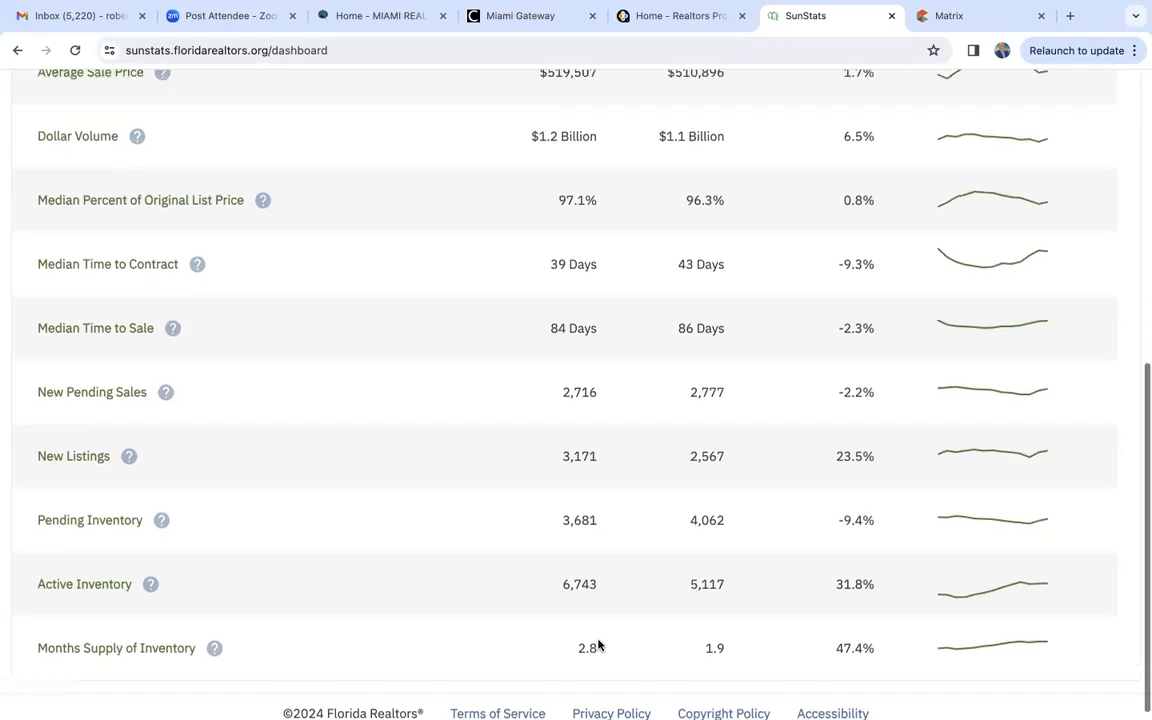
scroll(598, 645, up, 3)
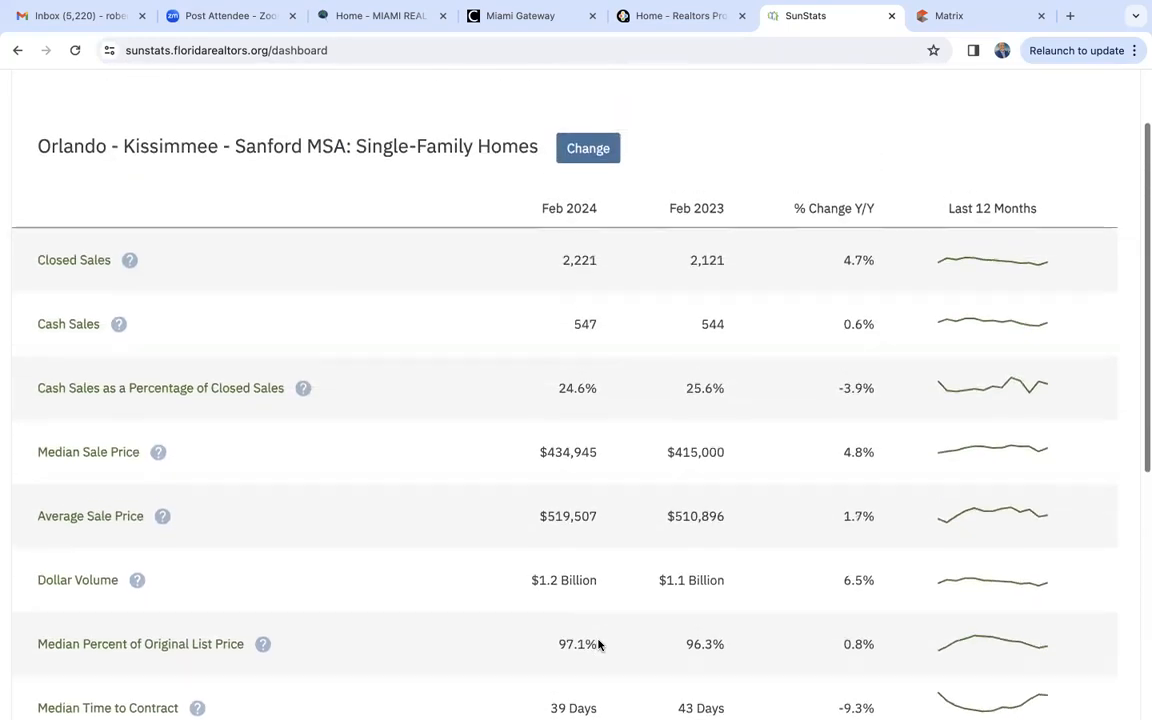
scroll(598, 645, up, 1)
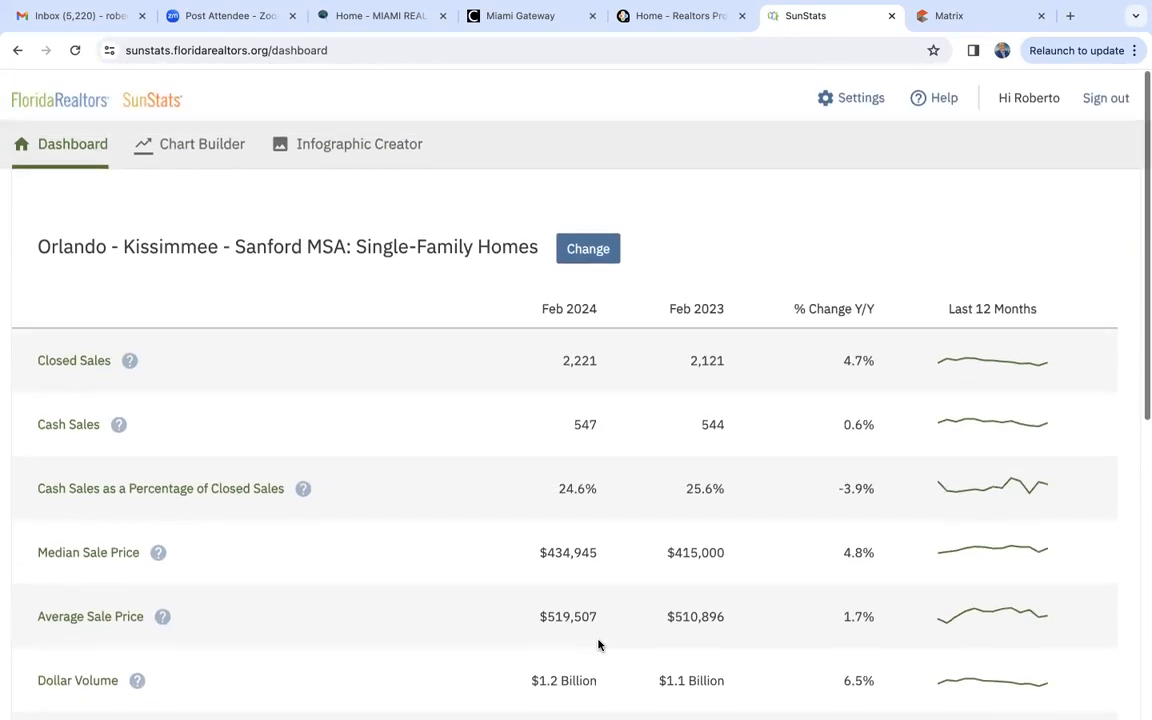
click(585, 256)
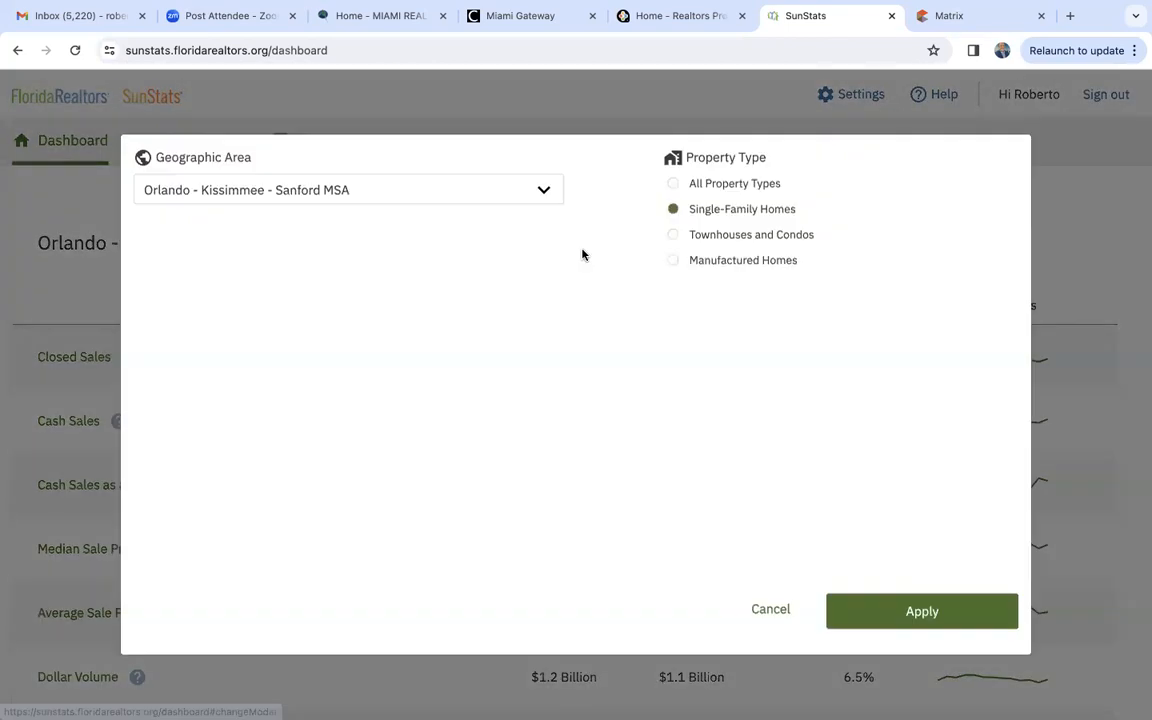
click(272, 190)
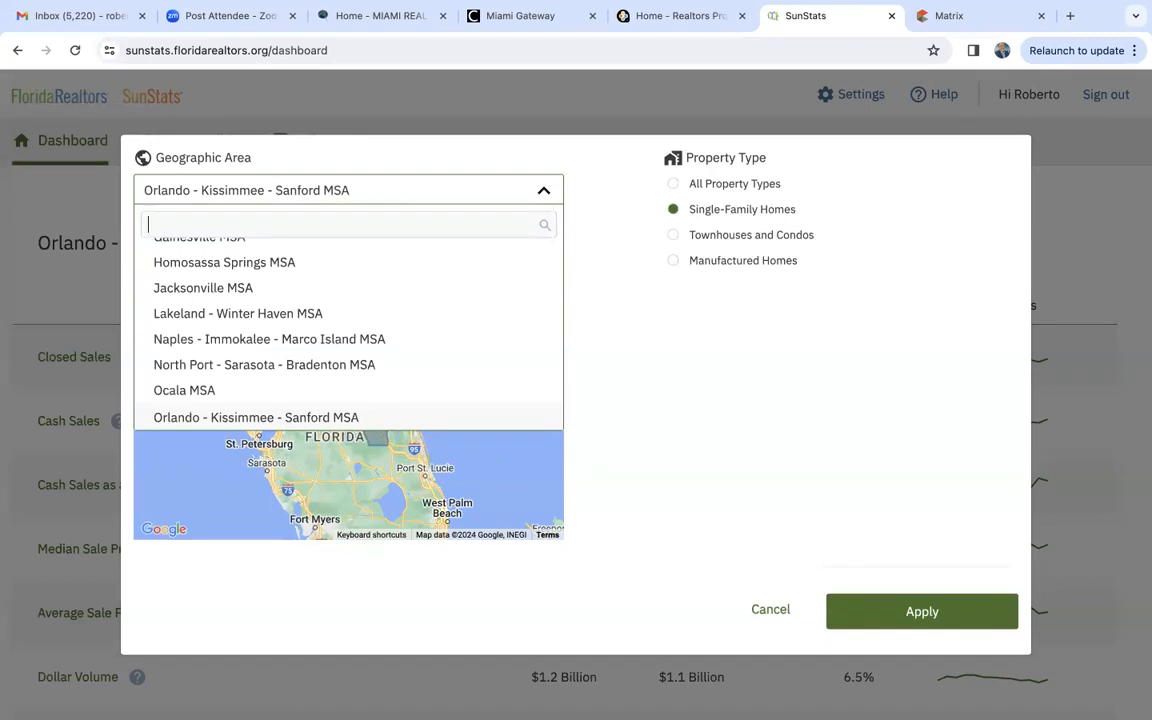
text(miami)
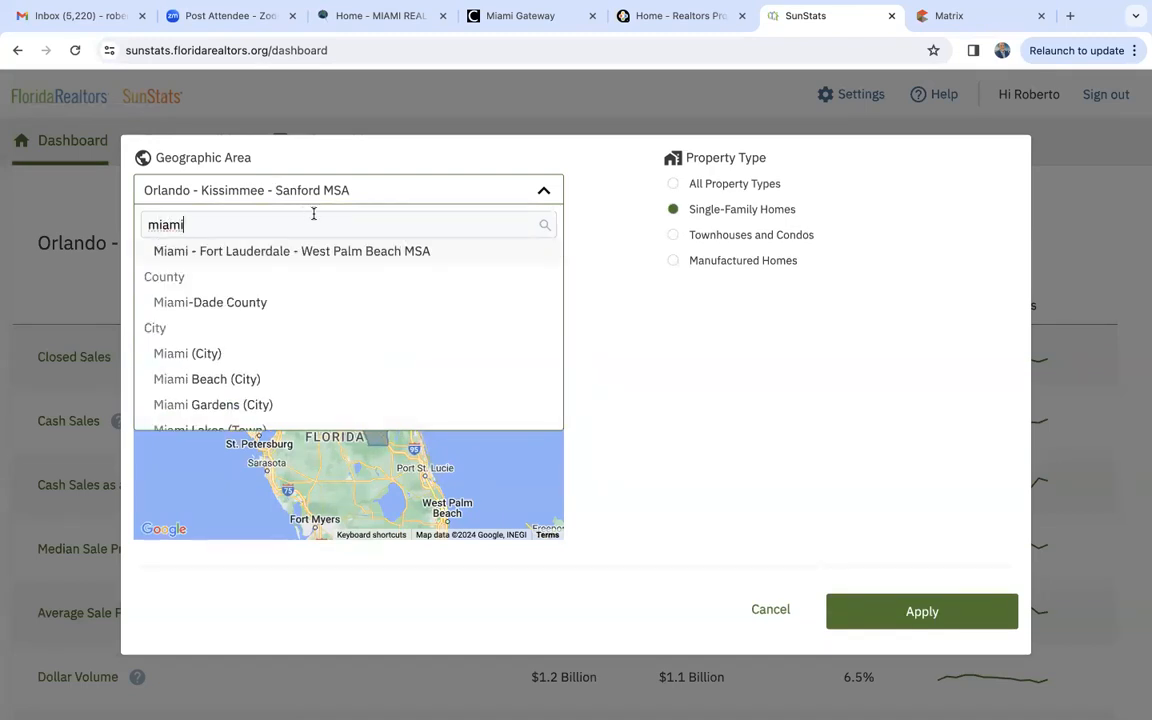
click(303, 251)
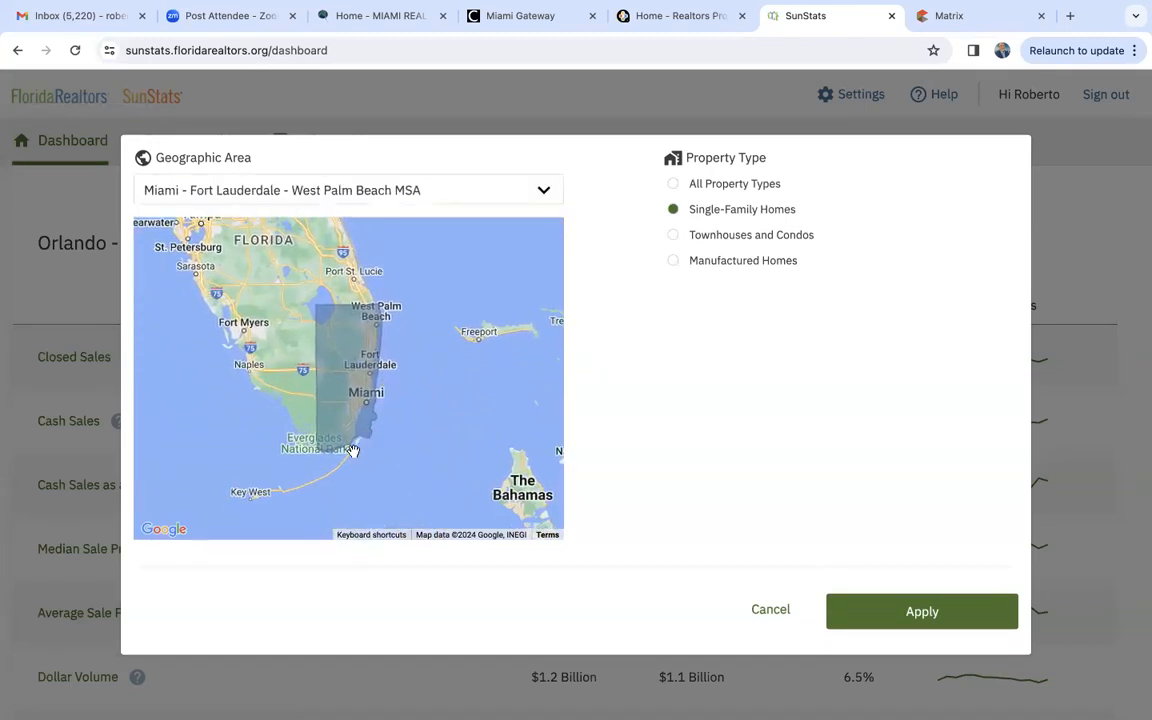
click(897, 609)
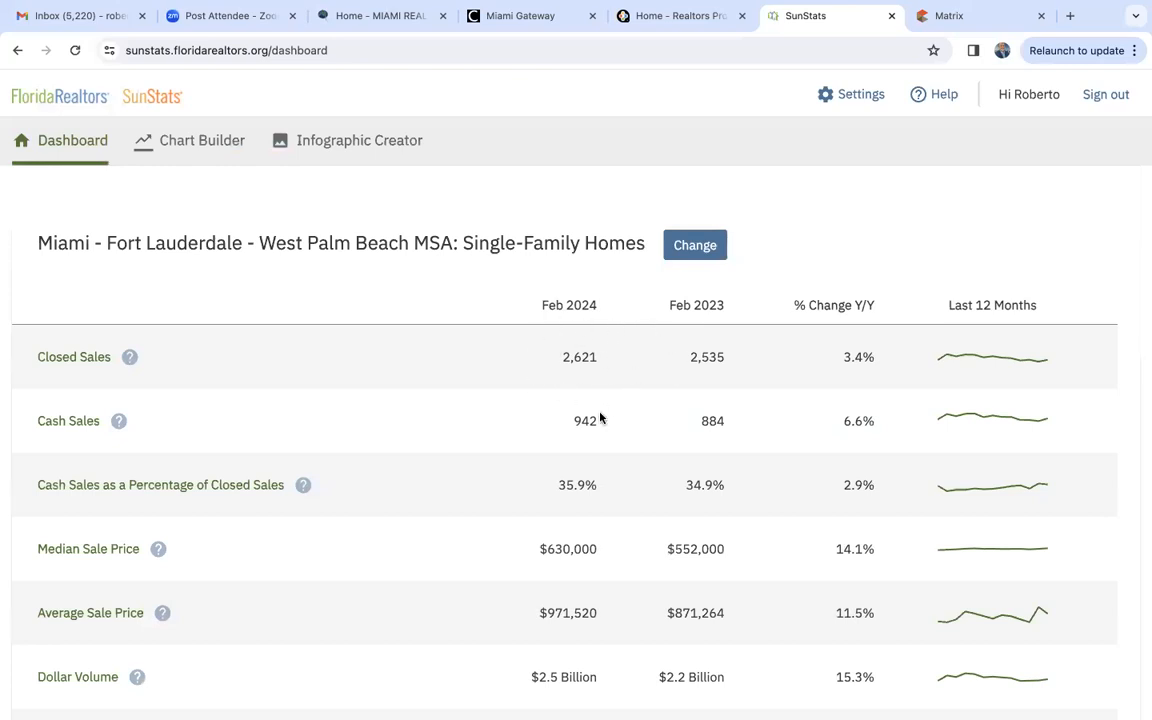
- Review the Miami metro single-family statistics for Feb 2024 against Feb 2023, from closed sales through months supply of inventory
scroll(600, 417, down, 1)
scroll(600, 417, down, 1)
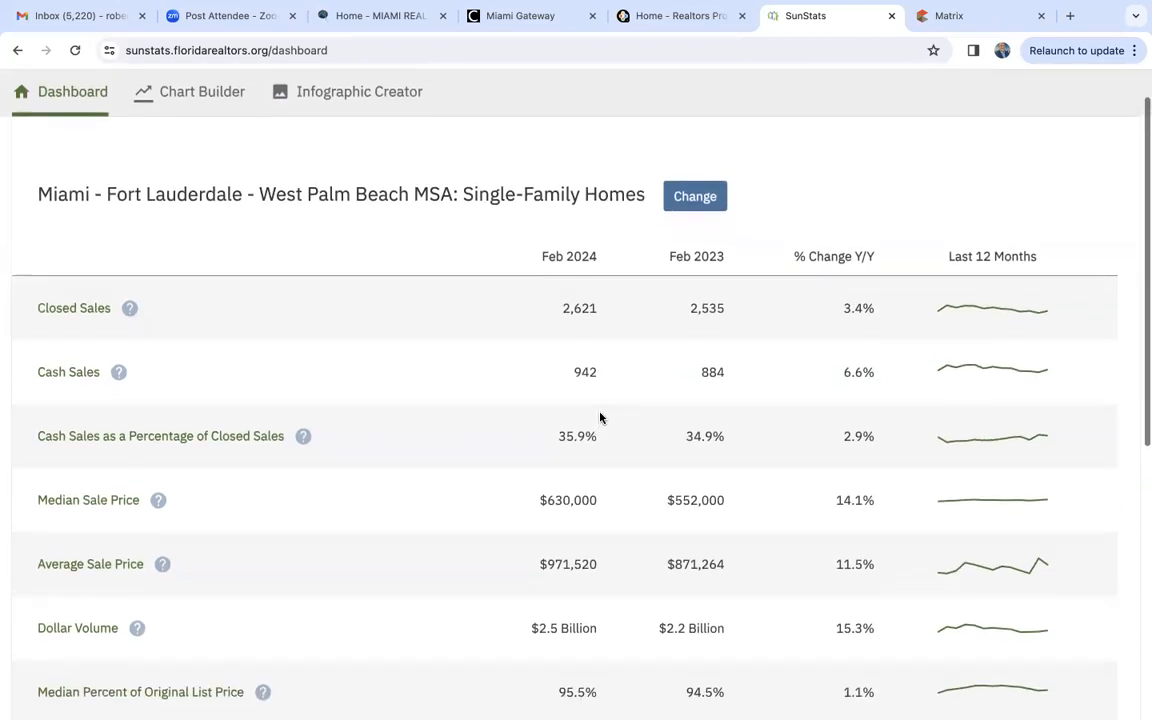
scroll(600, 417, down, 1)
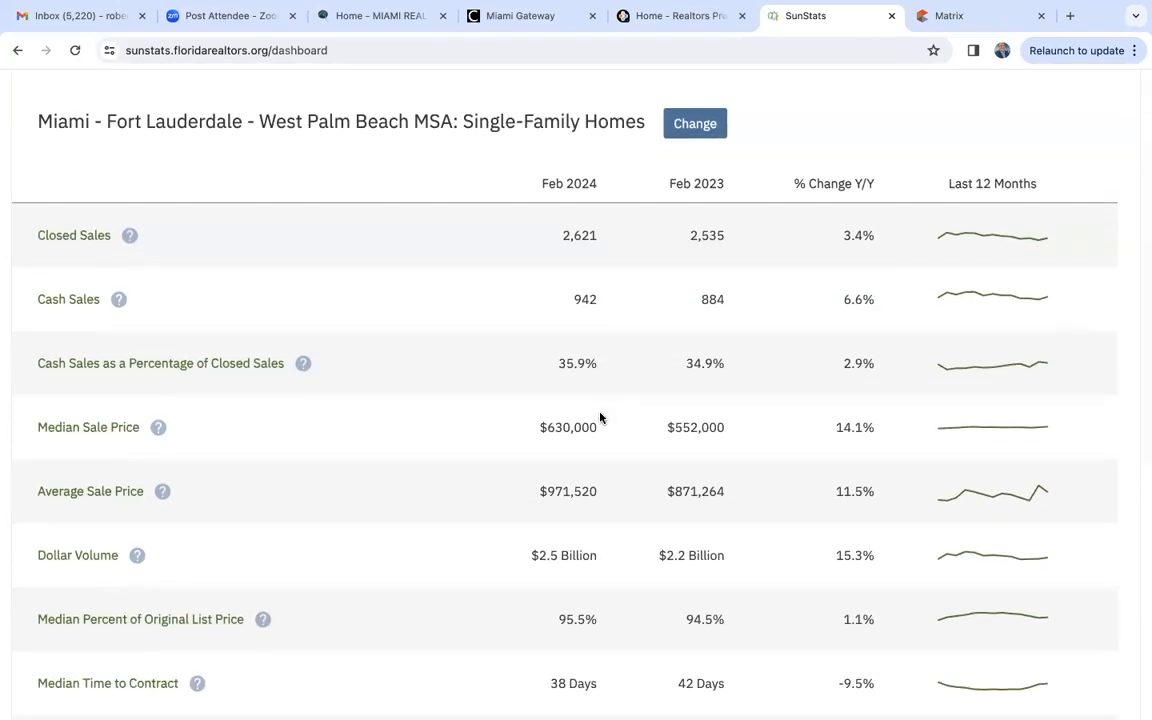
scroll(600, 417, down, 1)
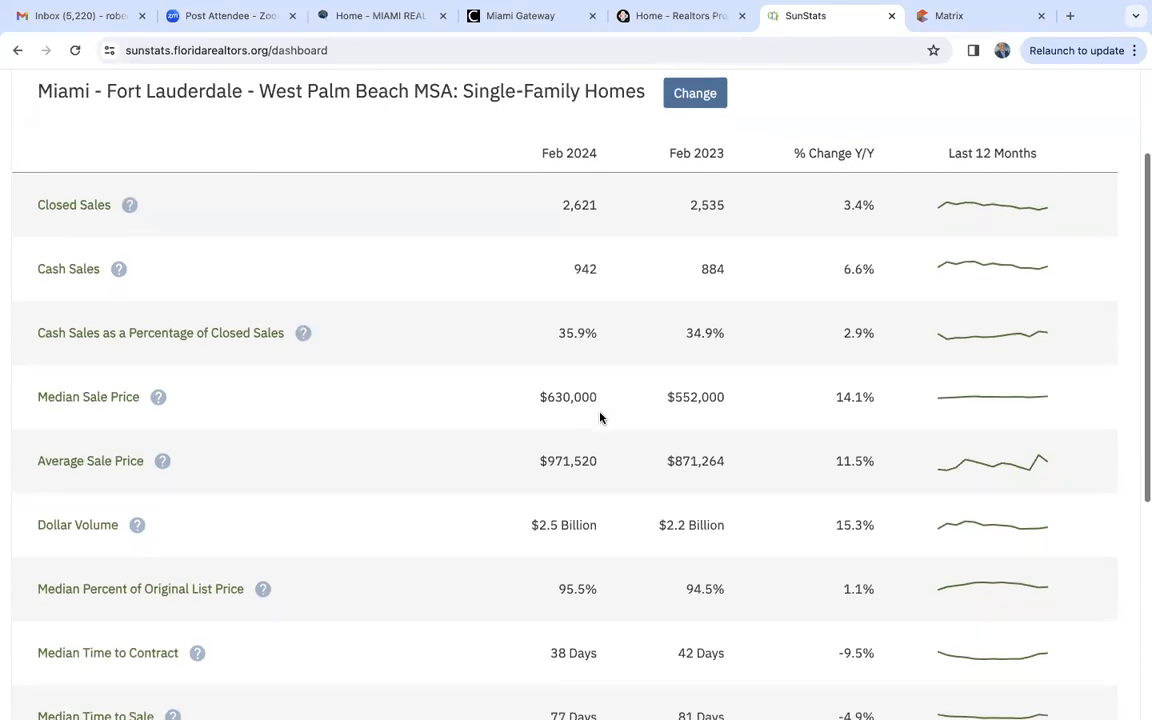
scroll(600, 417, down, 1)
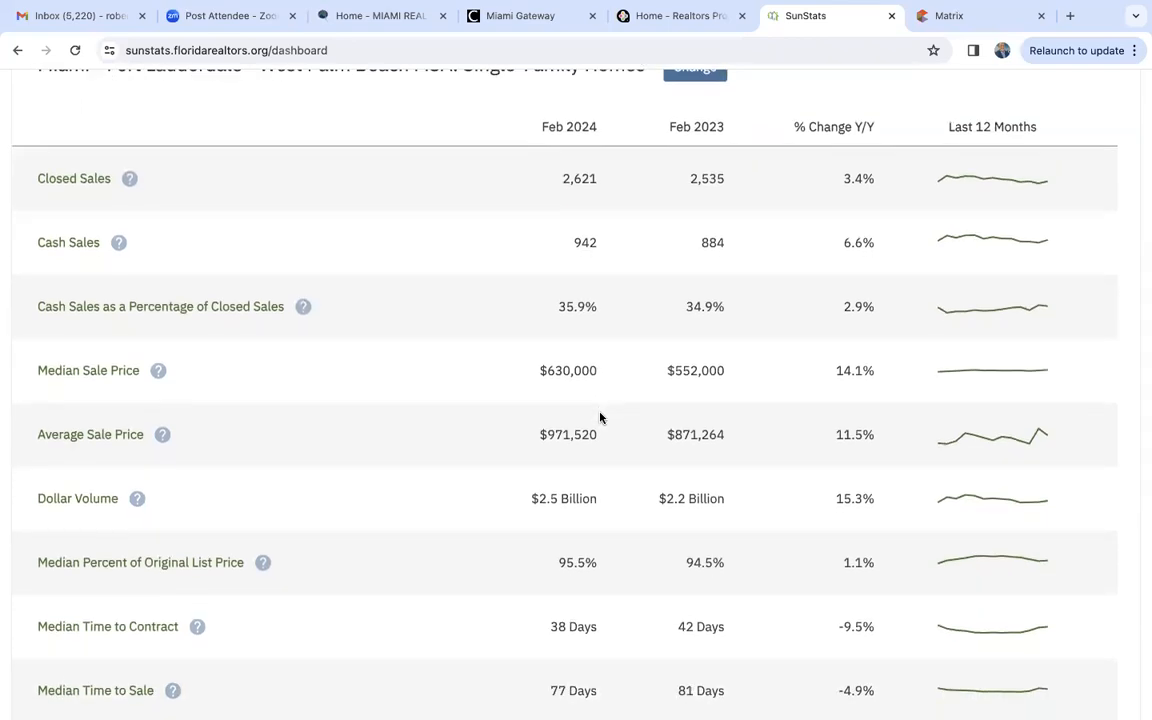
scroll(600, 417, down, 2)
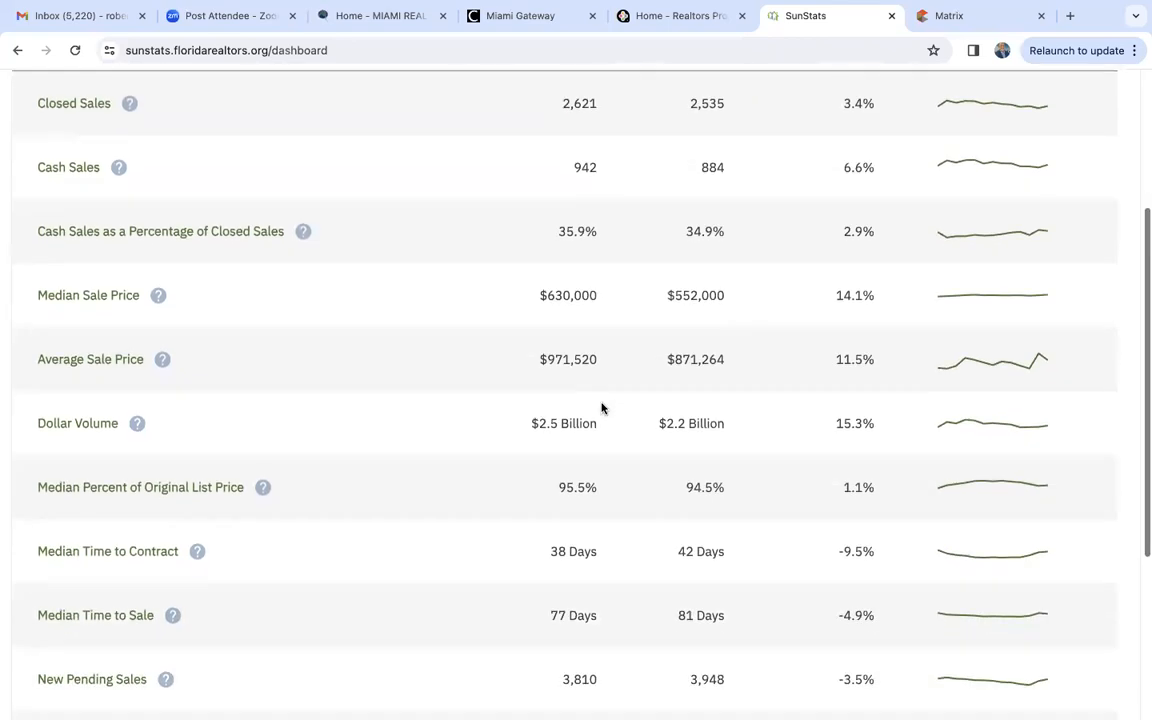
scroll(601, 407, down, 2)
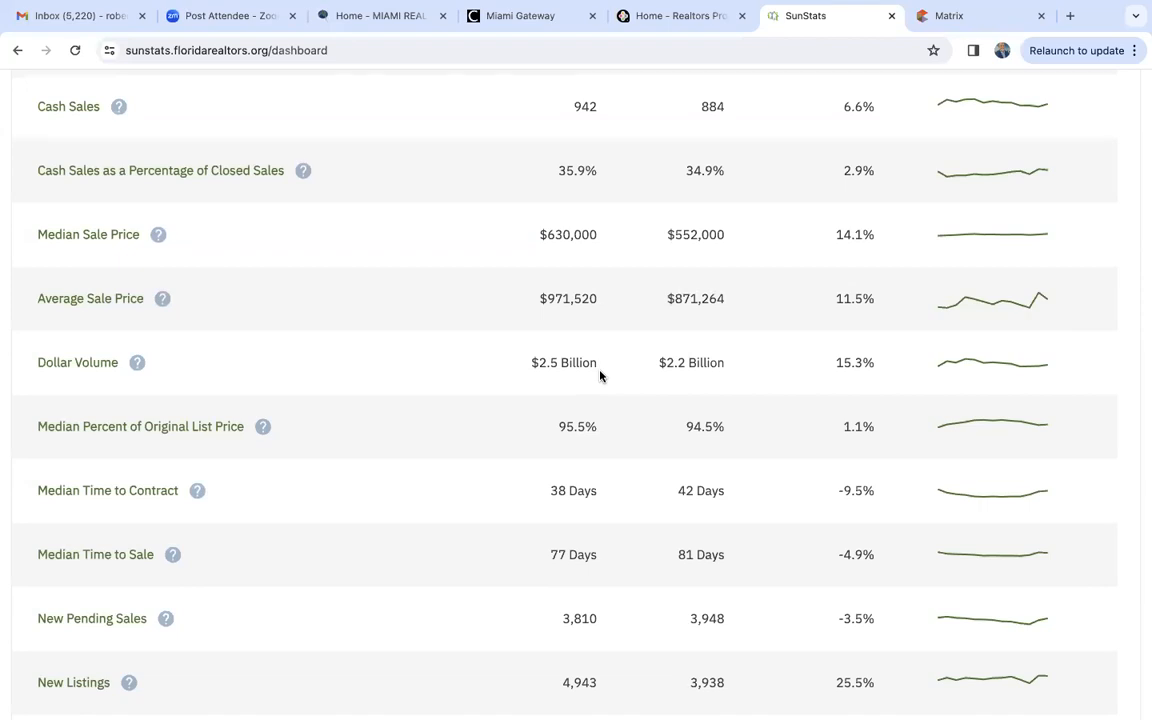
scroll(600, 376, down, 6)
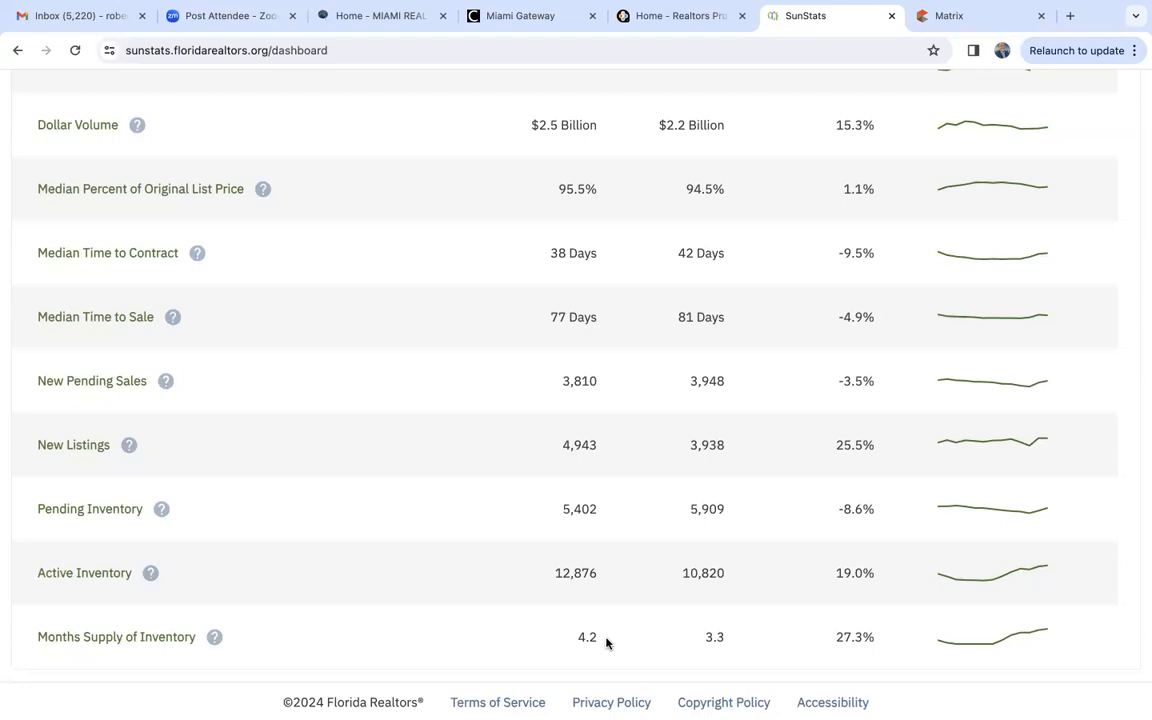
scroll(606, 643, up, 6)
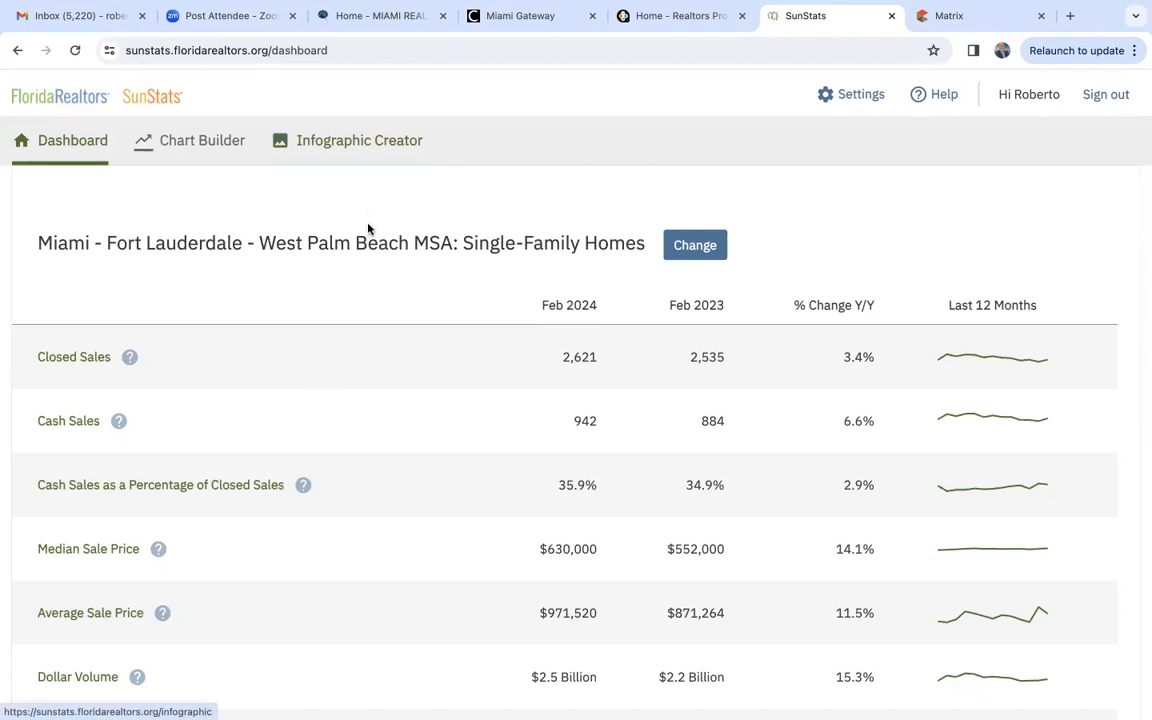
scroll(362, 304, down, 5)
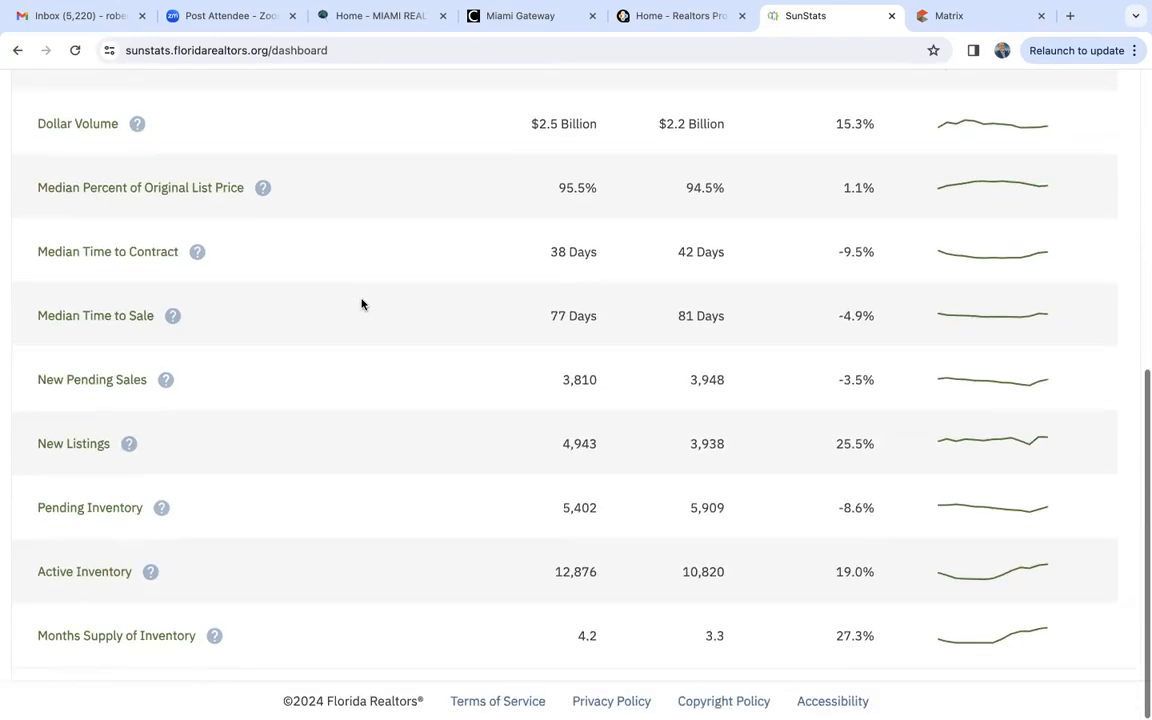
scroll(362, 304, up, 5)
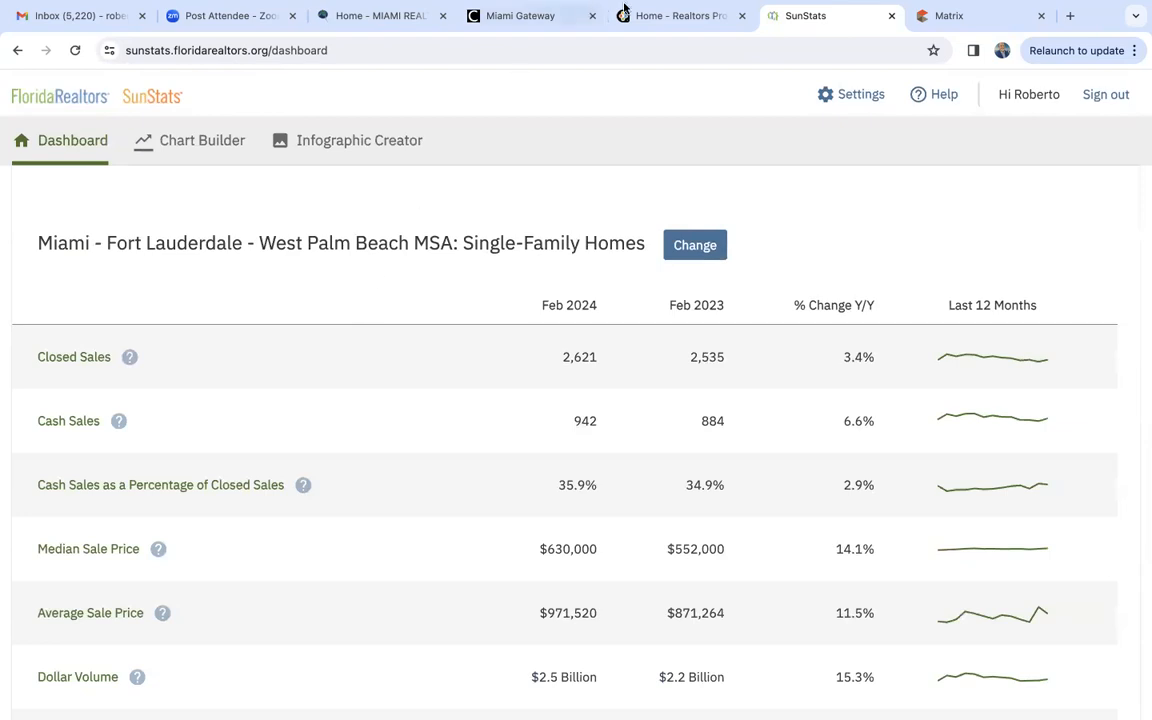
- Look over the Miami Gateway tools and switch to the Realtors Property Resource home page
click(531, 12)
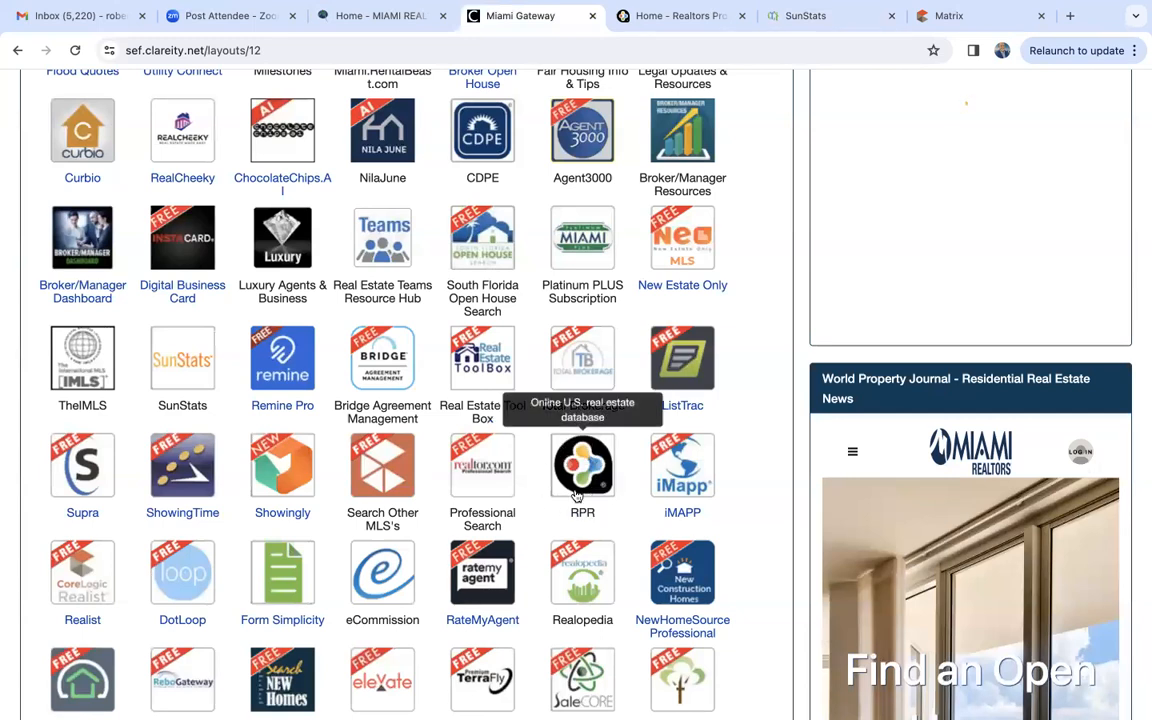
click(698, 25)
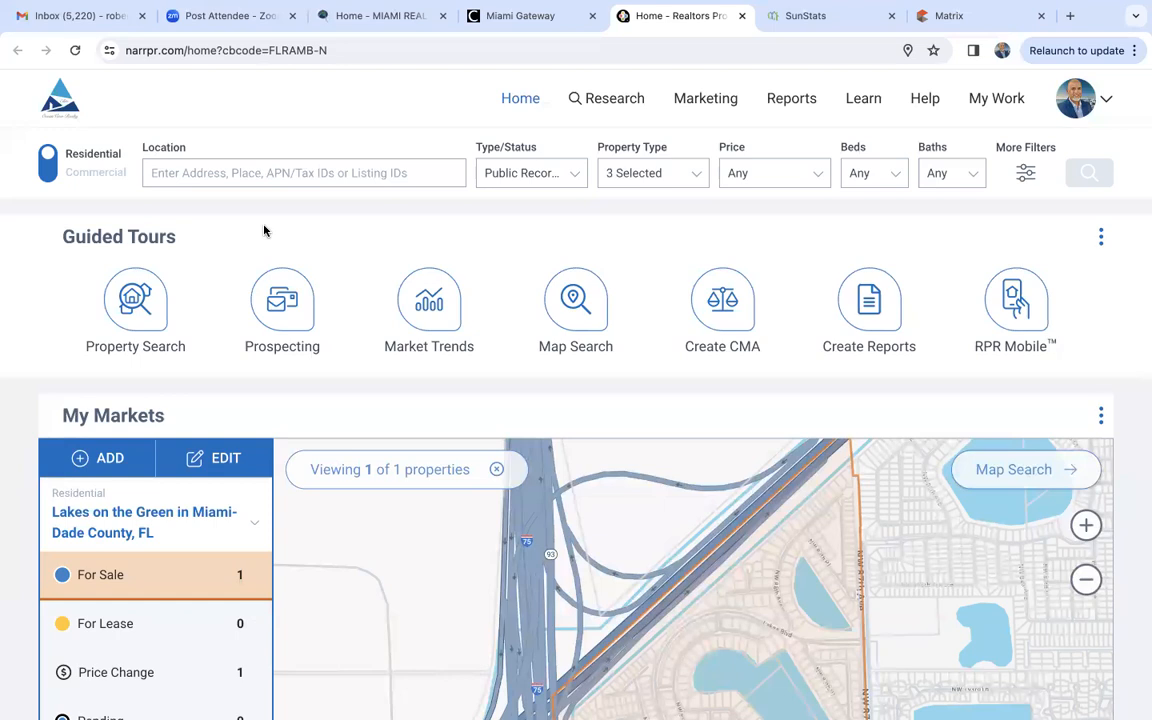
click(441, 296)
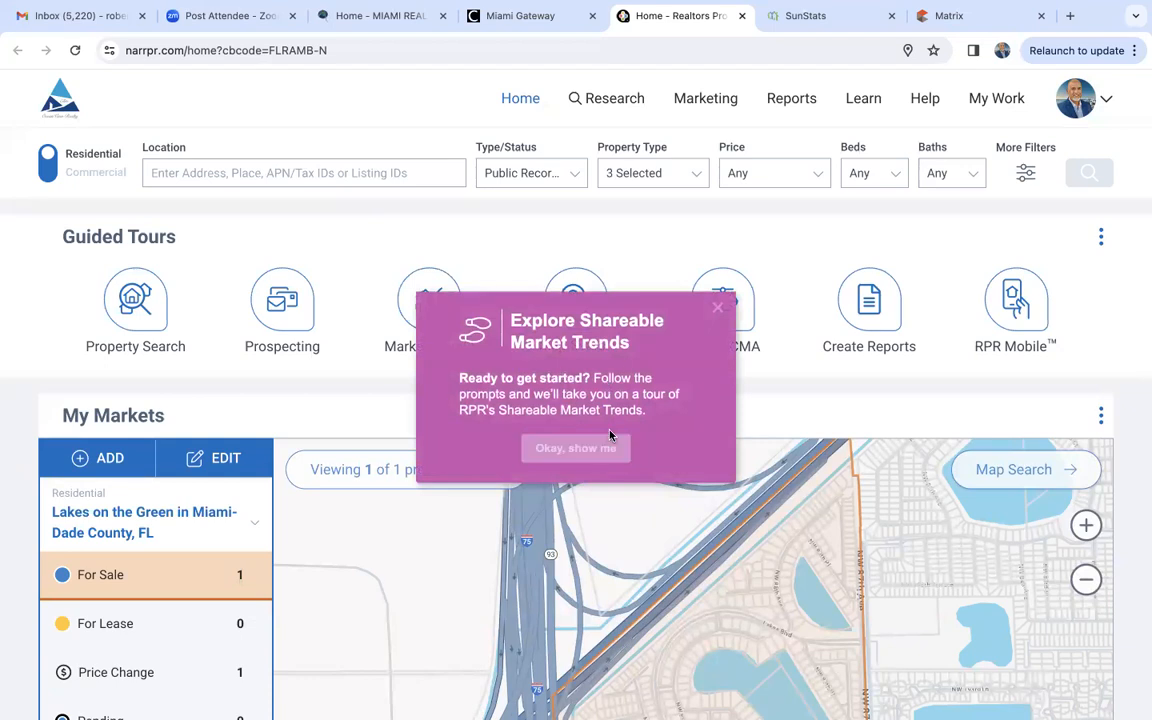
click(717, 312)
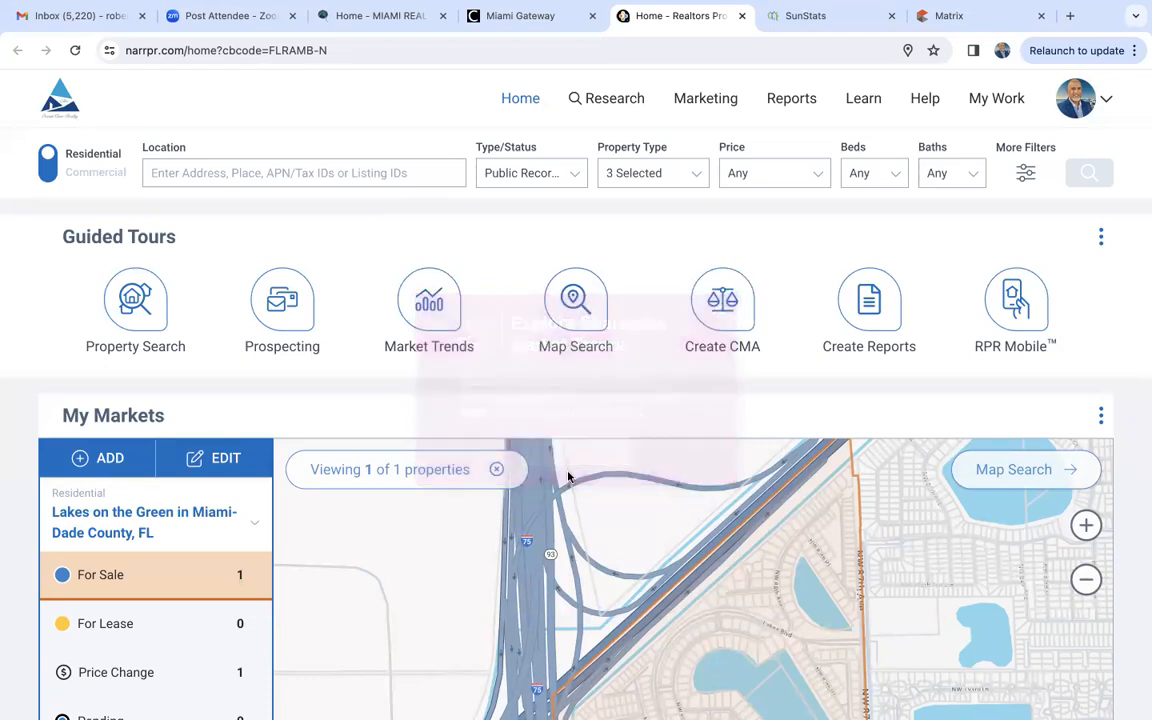
click(423, 314)
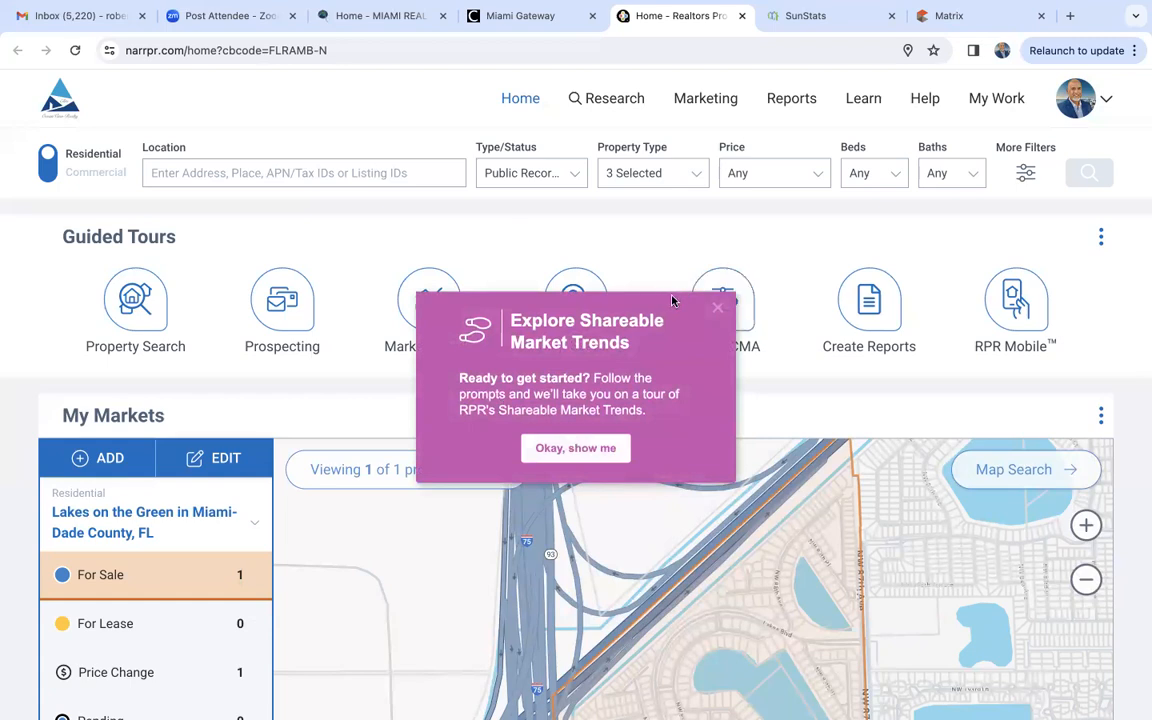
click(718, 309)
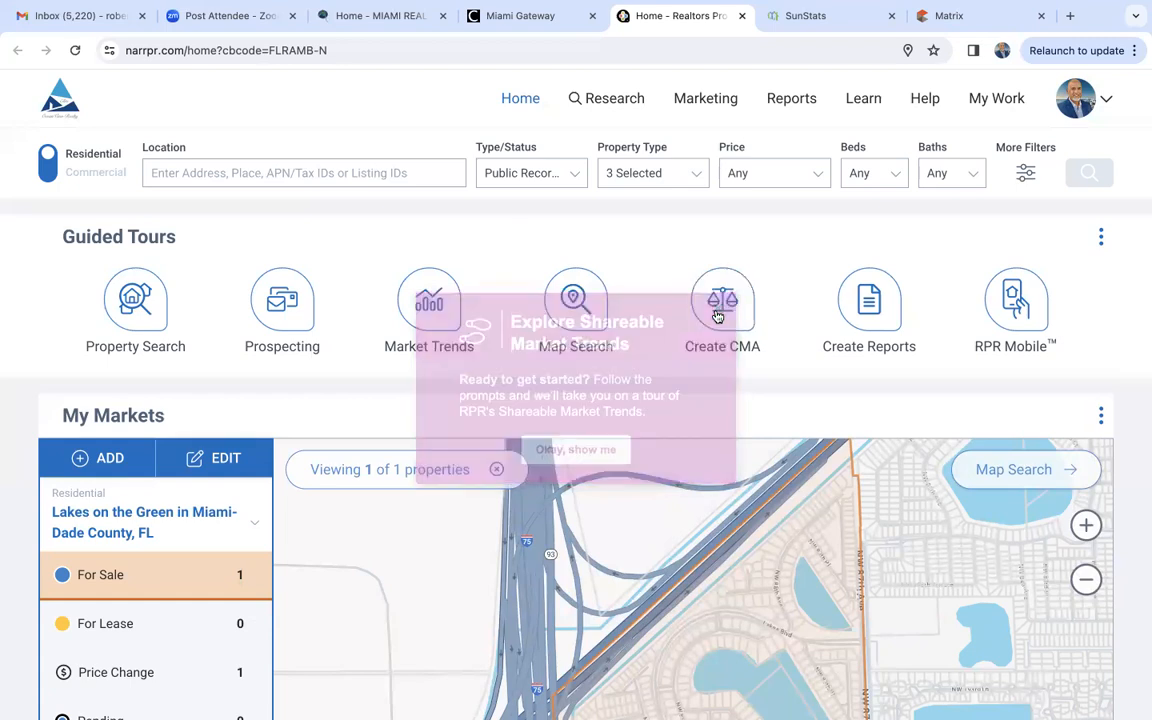
- Open the residential market trends for Weston, Florida
click(617, 100)
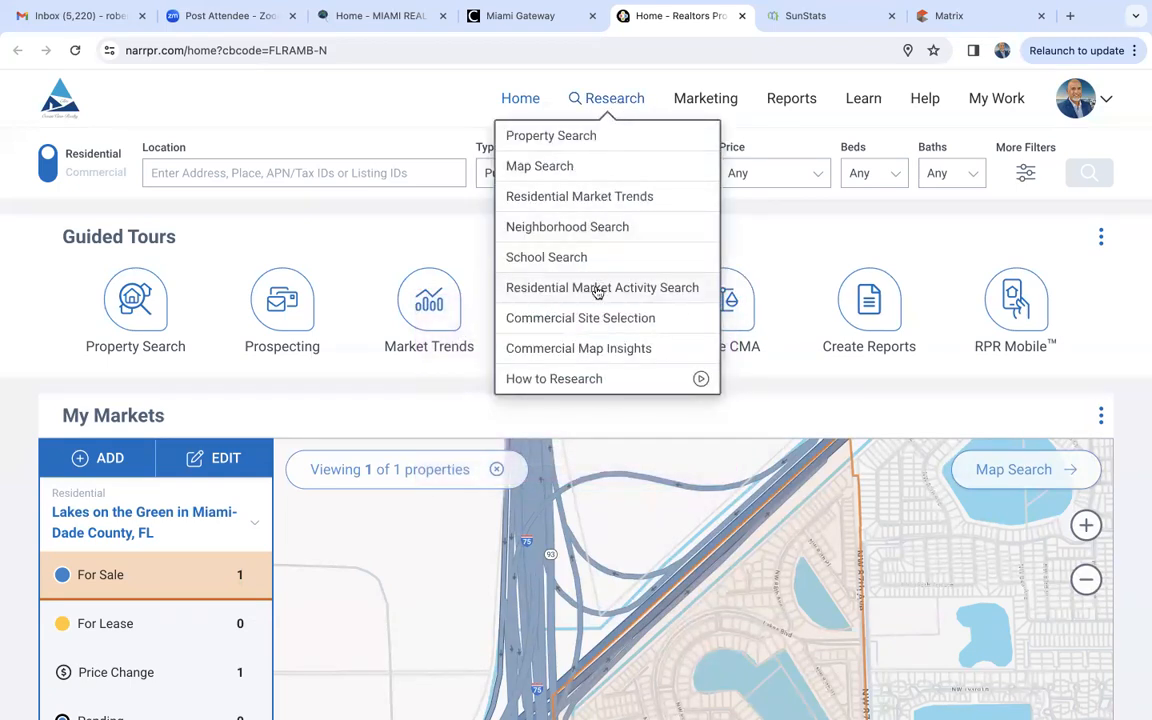
click(608, 198)
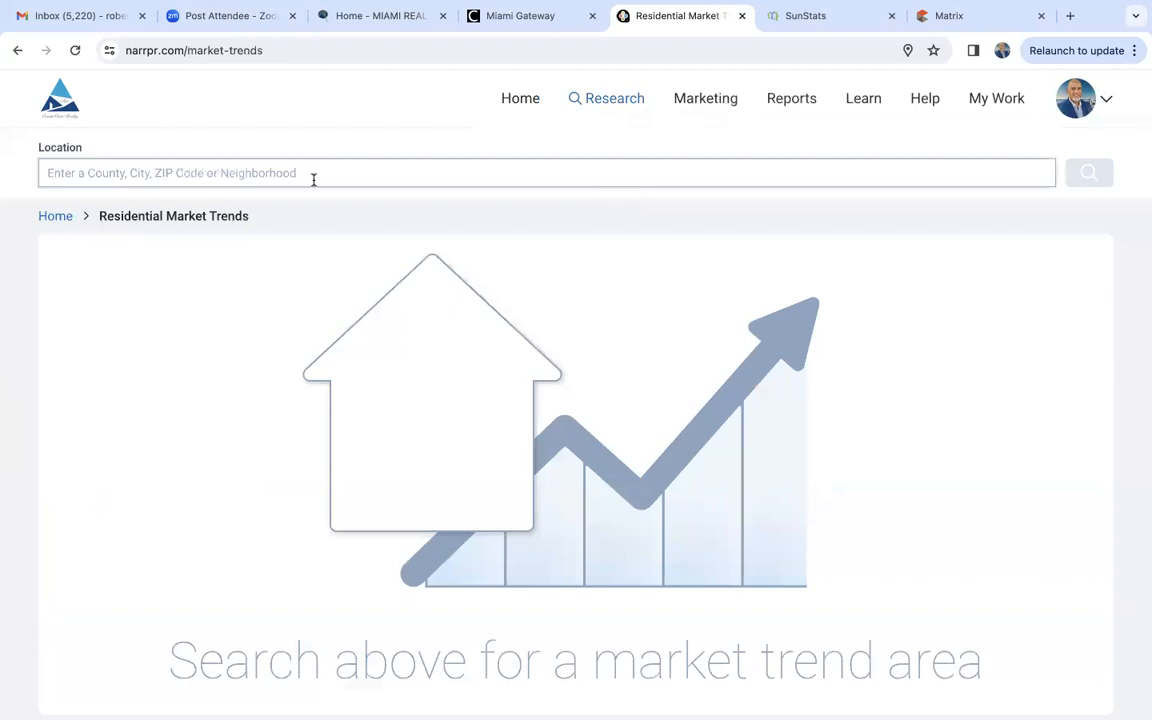
text(weston)
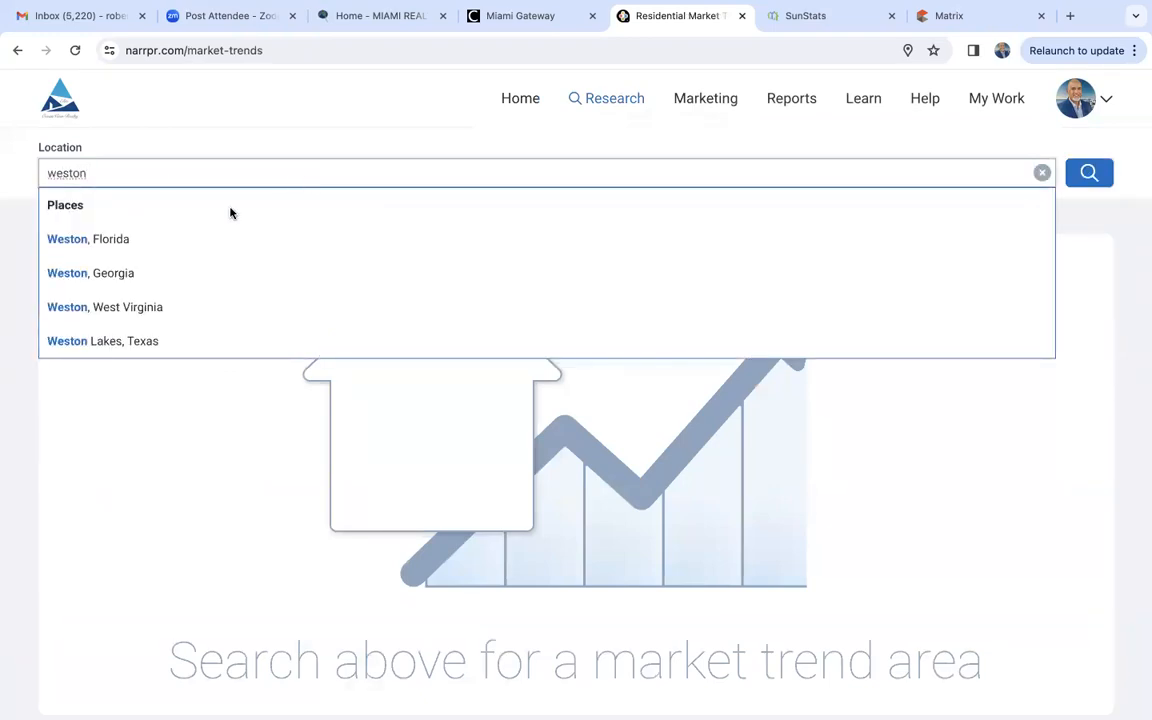
click(93, 243)
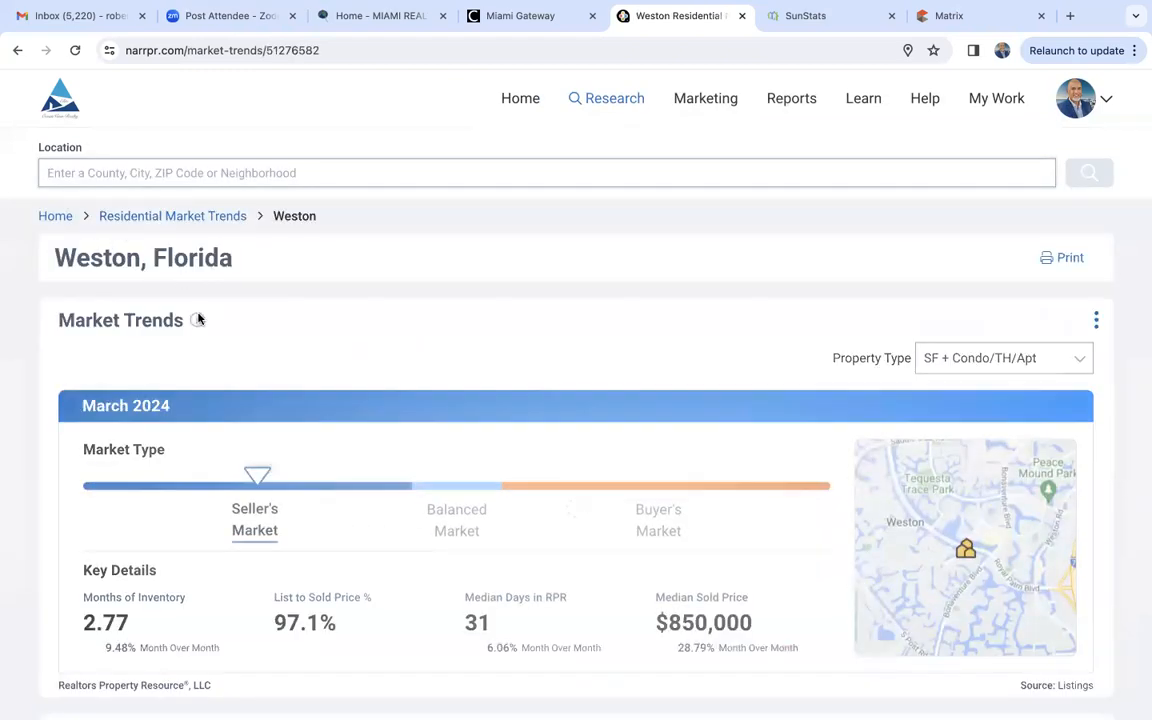
- Examine Weston's market type, months of inventory, list-to-sold percentage, days in RPR, median sold price and median estimated property value trend
scroll(60, 437, down, 3)
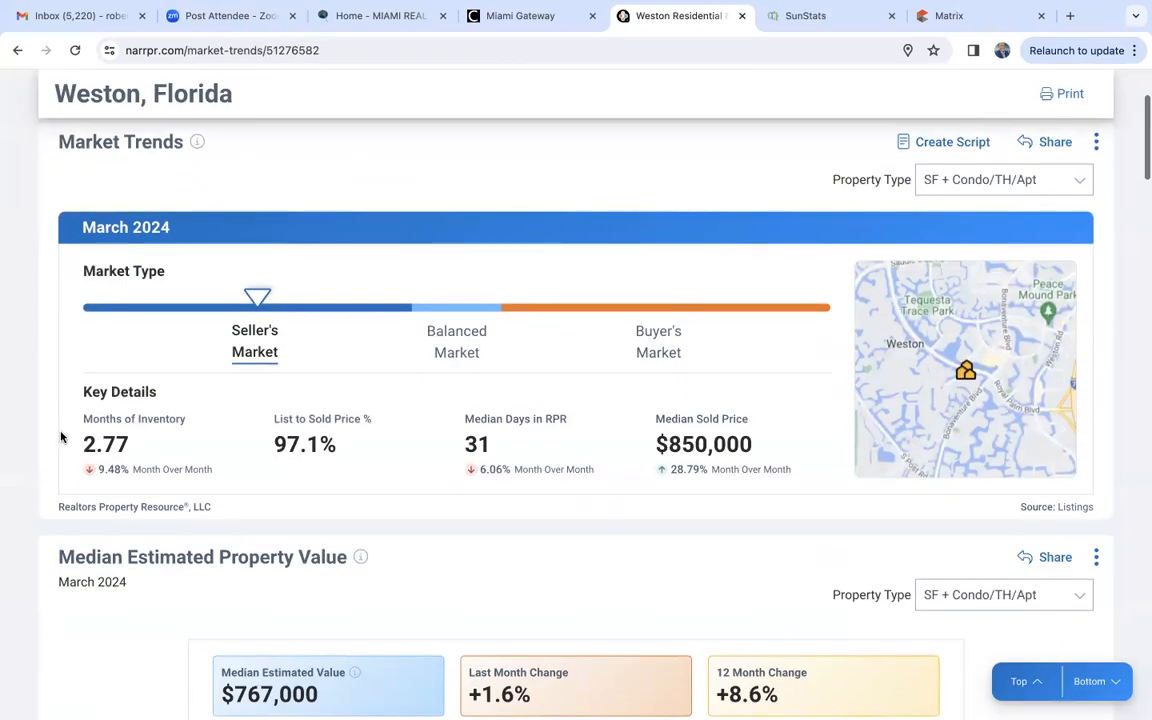
scroll(60, 437, down, 3)
scroll(60, 437, up, 2)
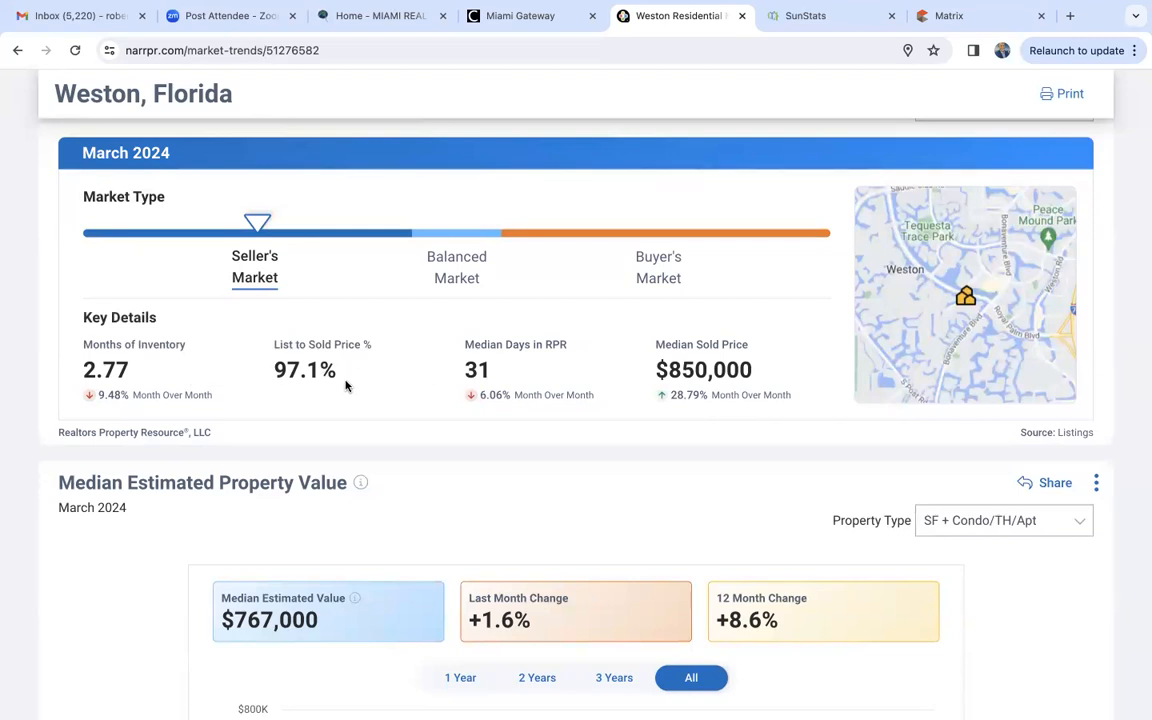
scroll(100, 368, down, 1)
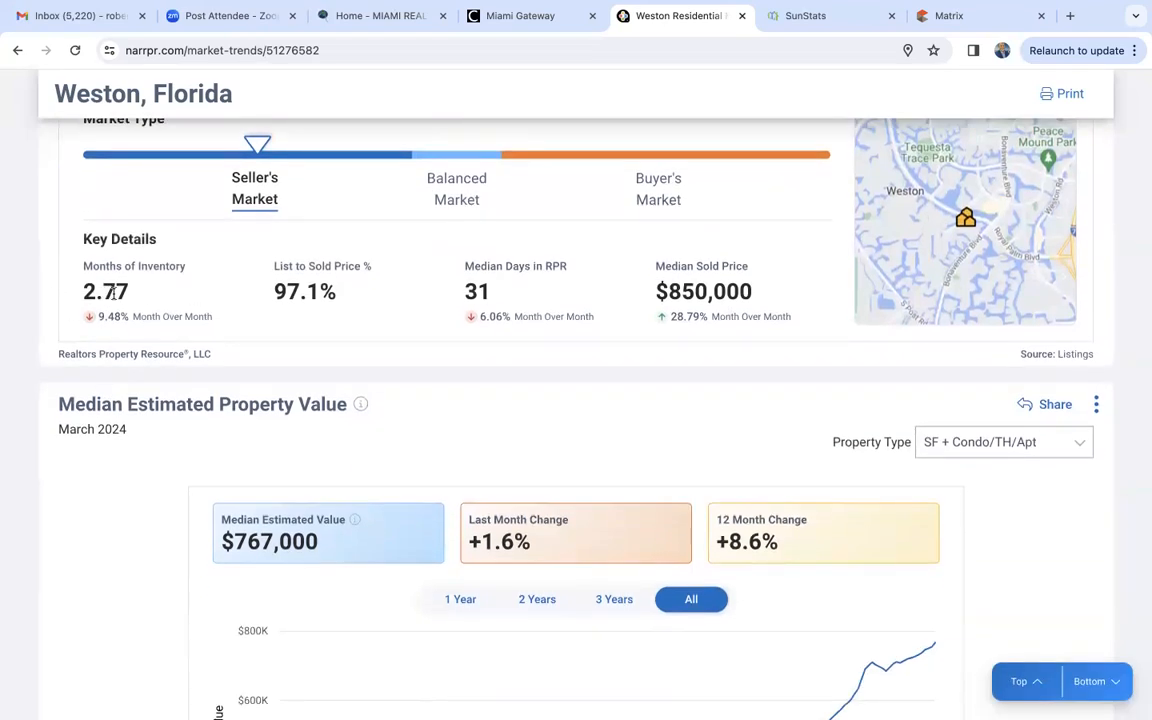
scroll(149, 296, down, 3)
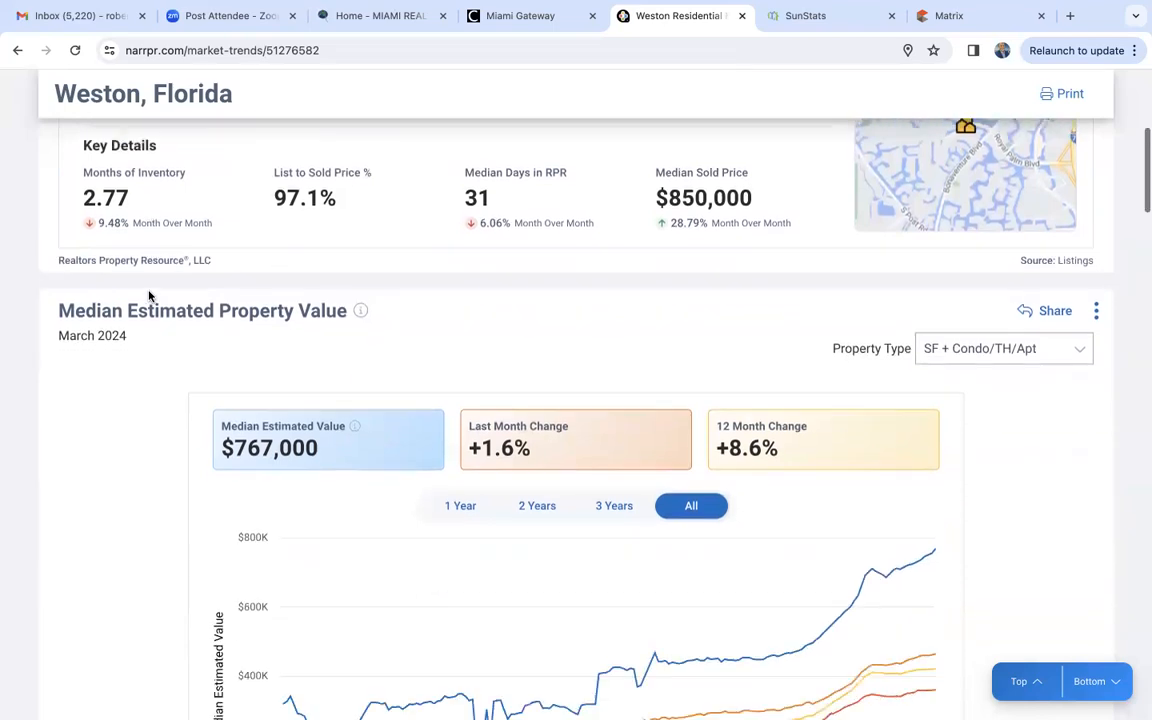
scroll(149, 296, down, 1)
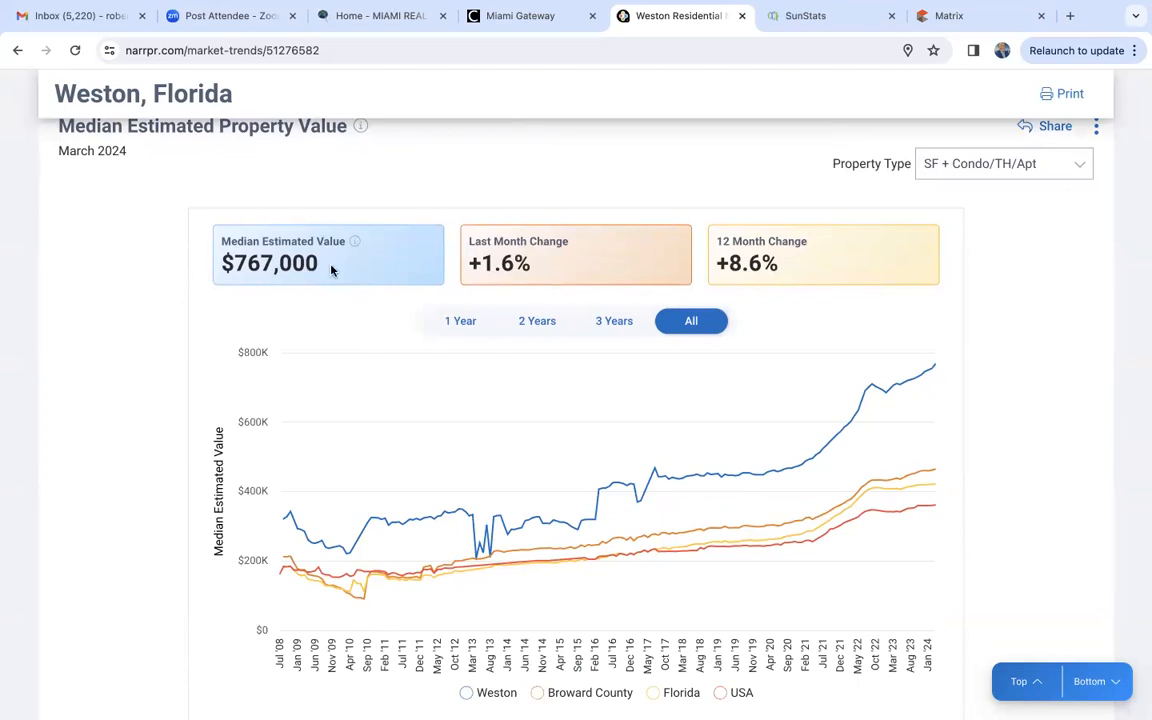
scroll(331, 268, up, 2)
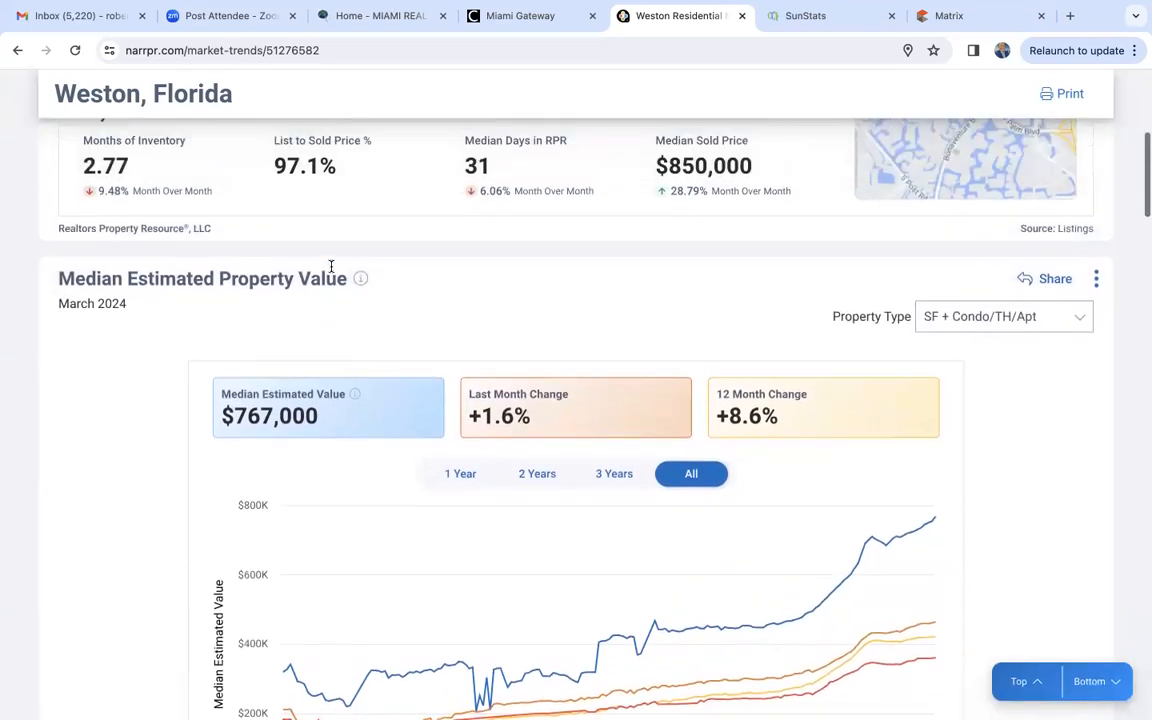
scroll(331, 266, up, 2)
scroll(331, 266, down, 1)
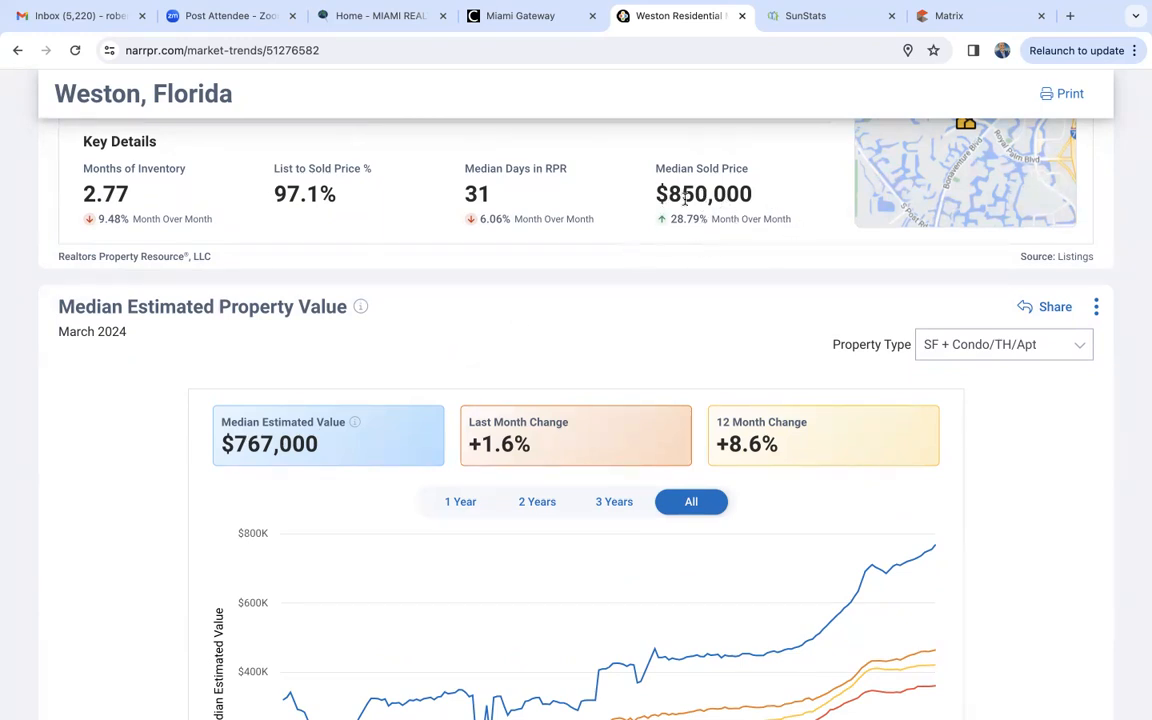
scroll(653, 236, up, 2)
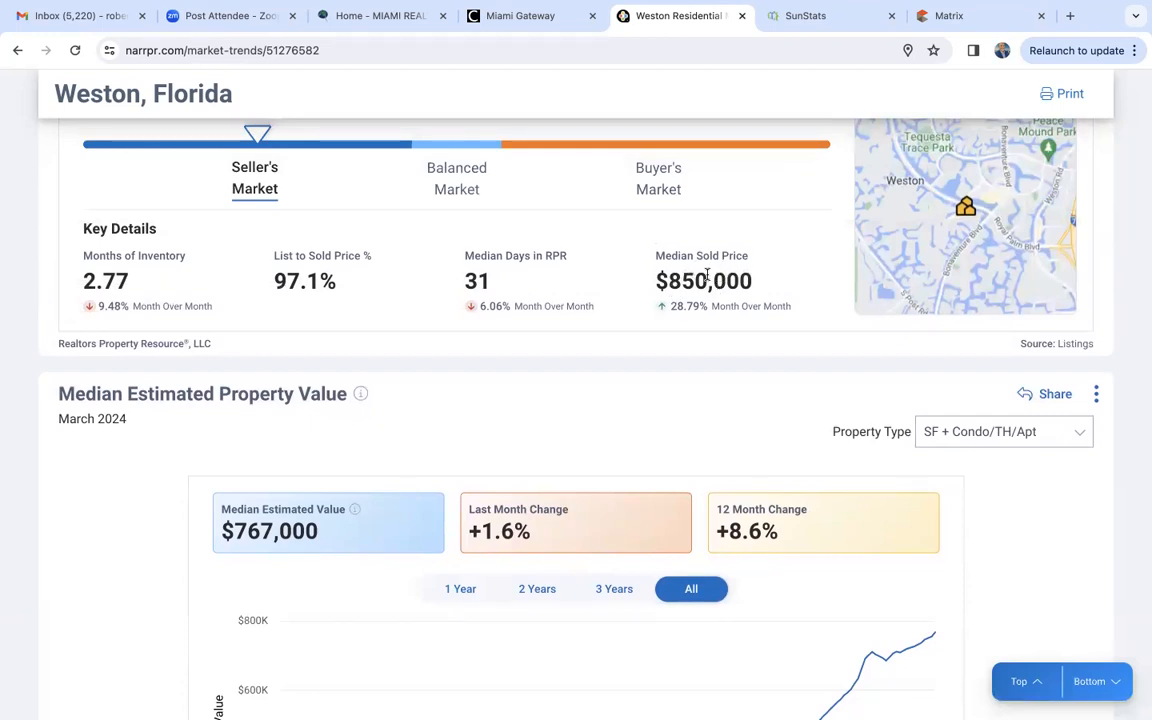
scroll(707, 275, down, 3)
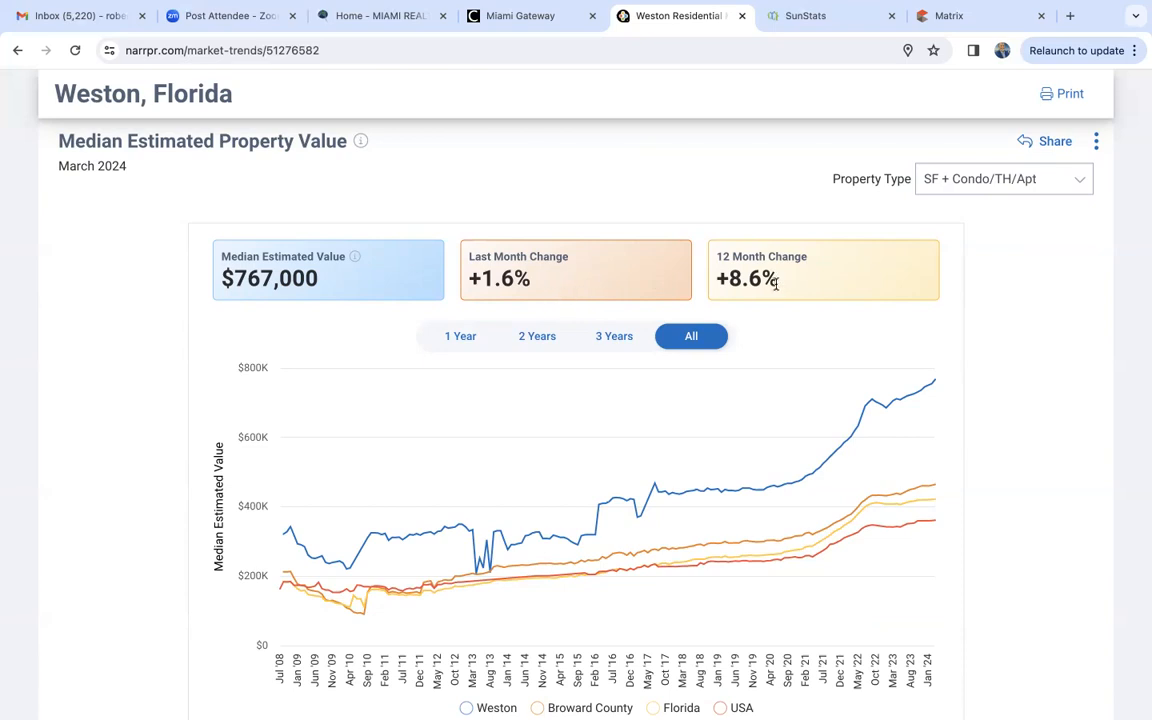
scroll(481, 448, down, 2)
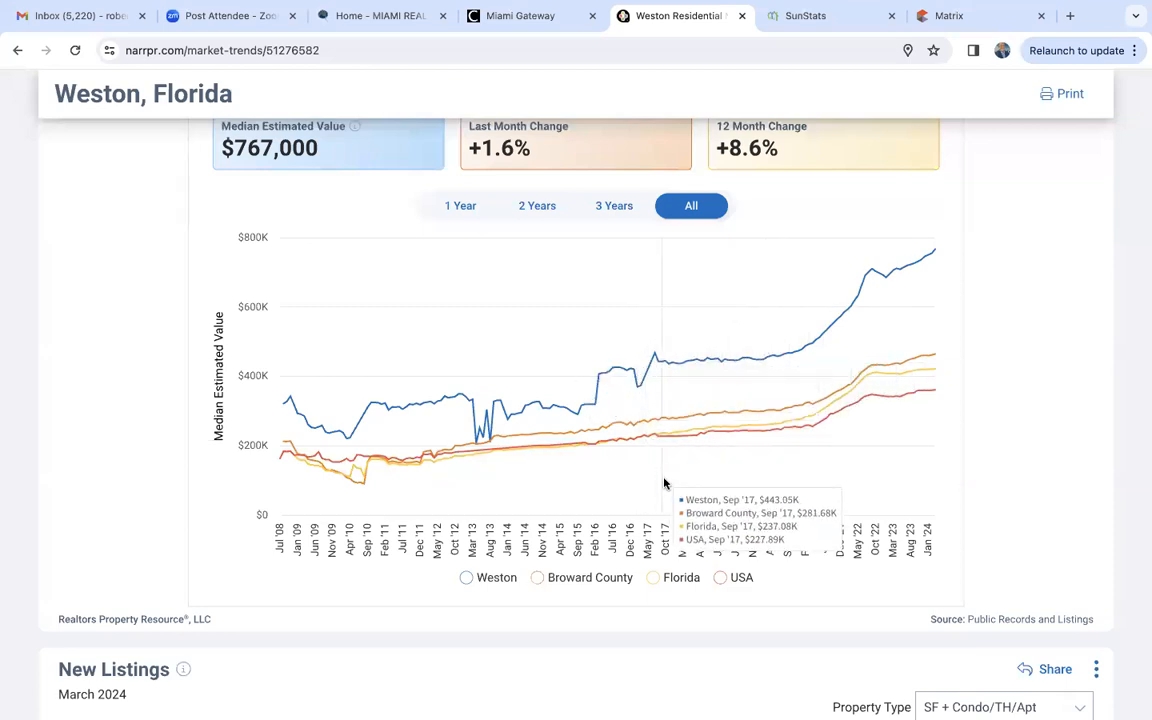
- Review Weston's March 2024 new, active, pending and sold listing statistics with their price charts
scroll(666, 487, down, 5)
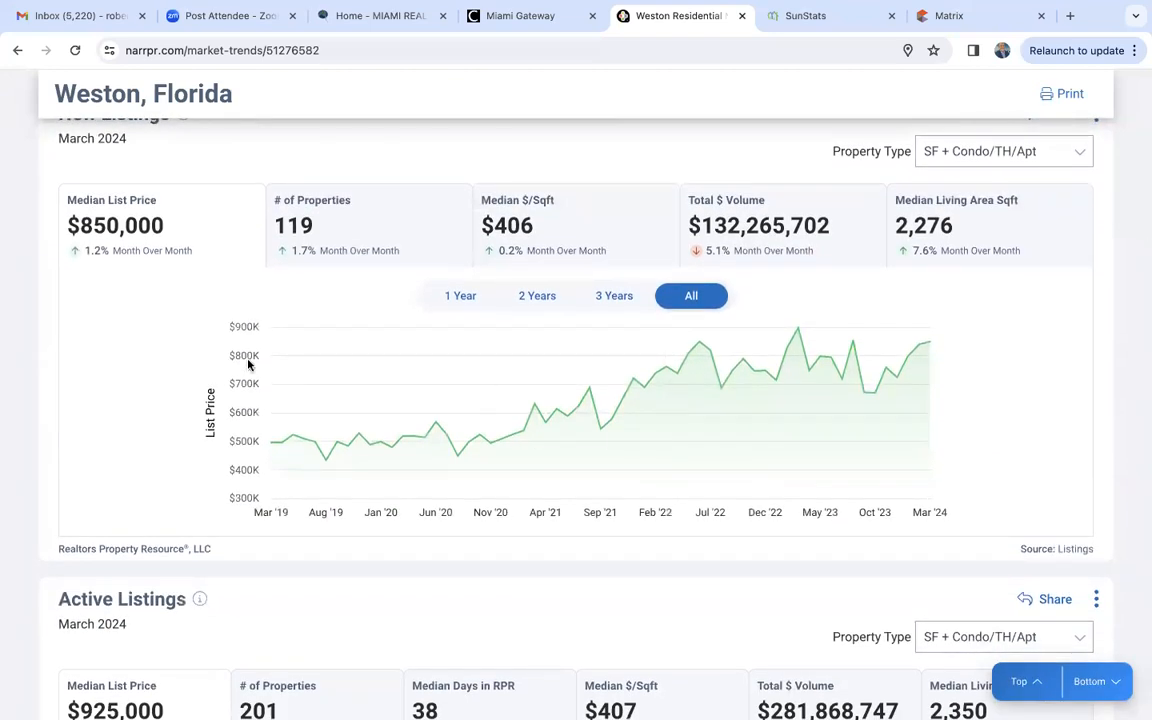
scroll(248, 365, up, 1)
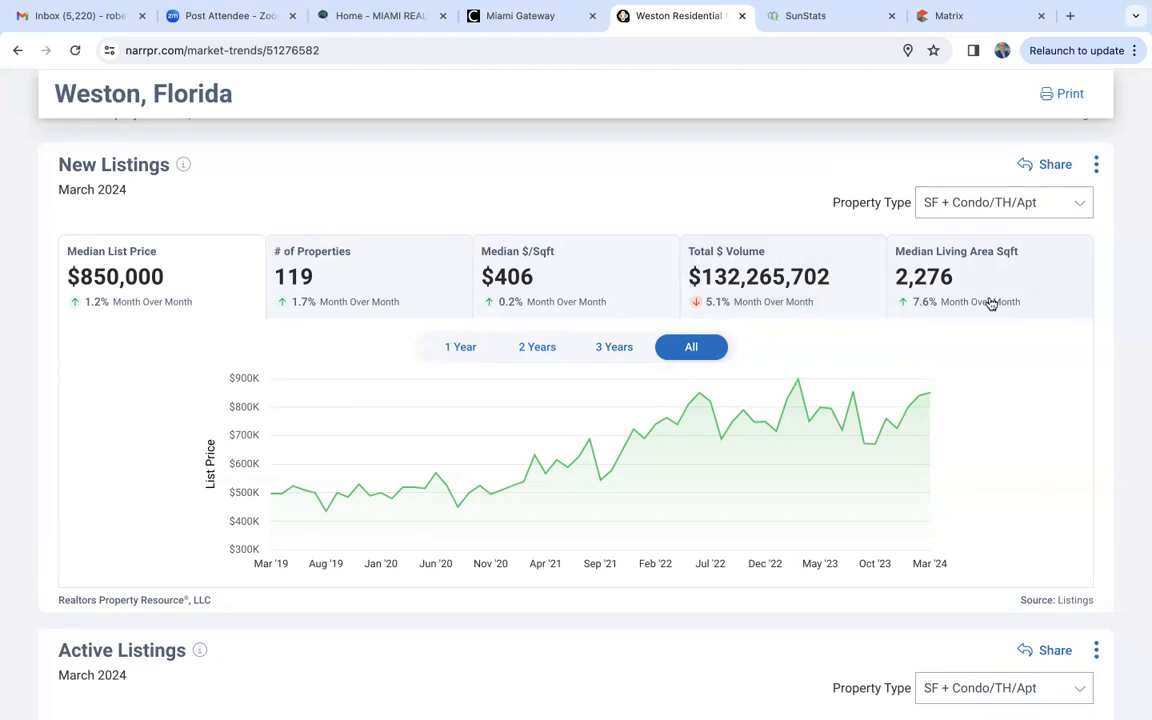
scroll(1016, 384, down, 2)
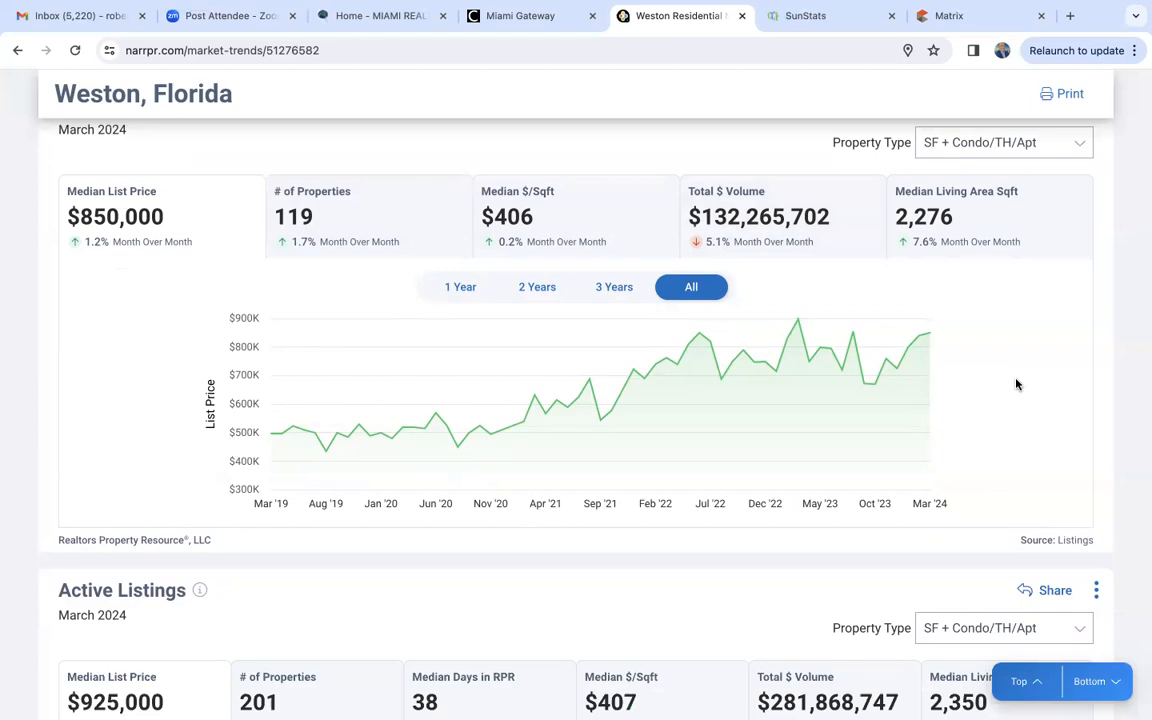
scroll(1016, 384, down, 4)
scroll(1016, 384, down, 12)
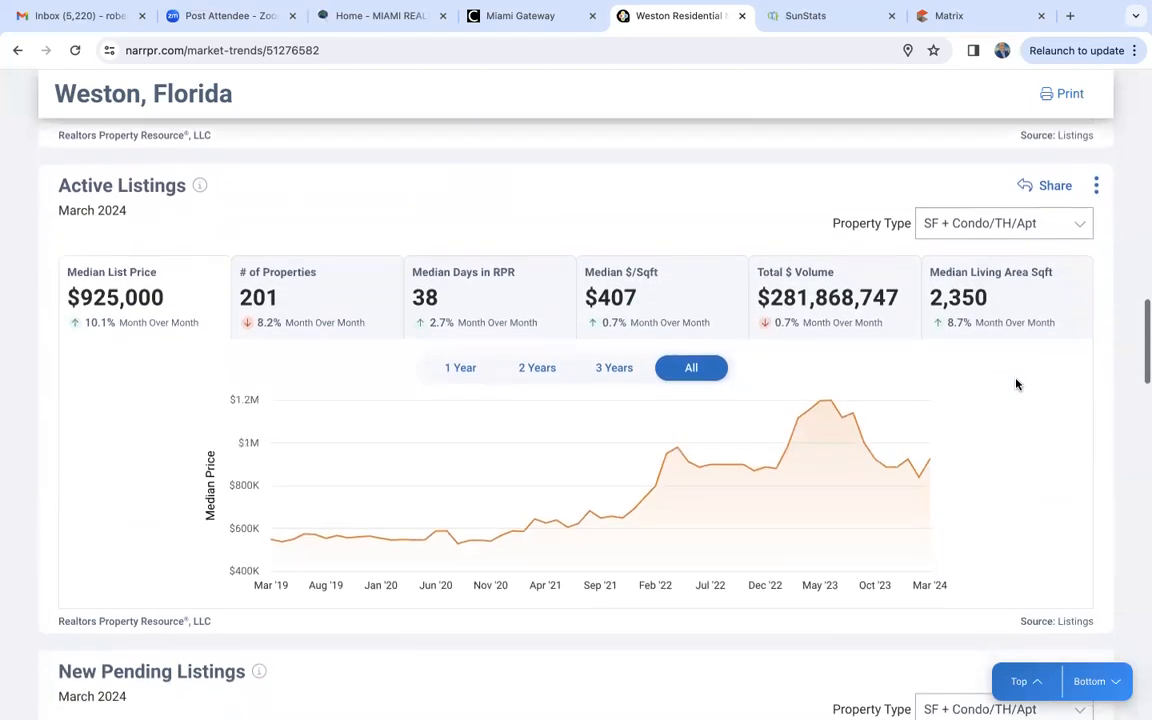
scroll(1016, 384, down, 9)
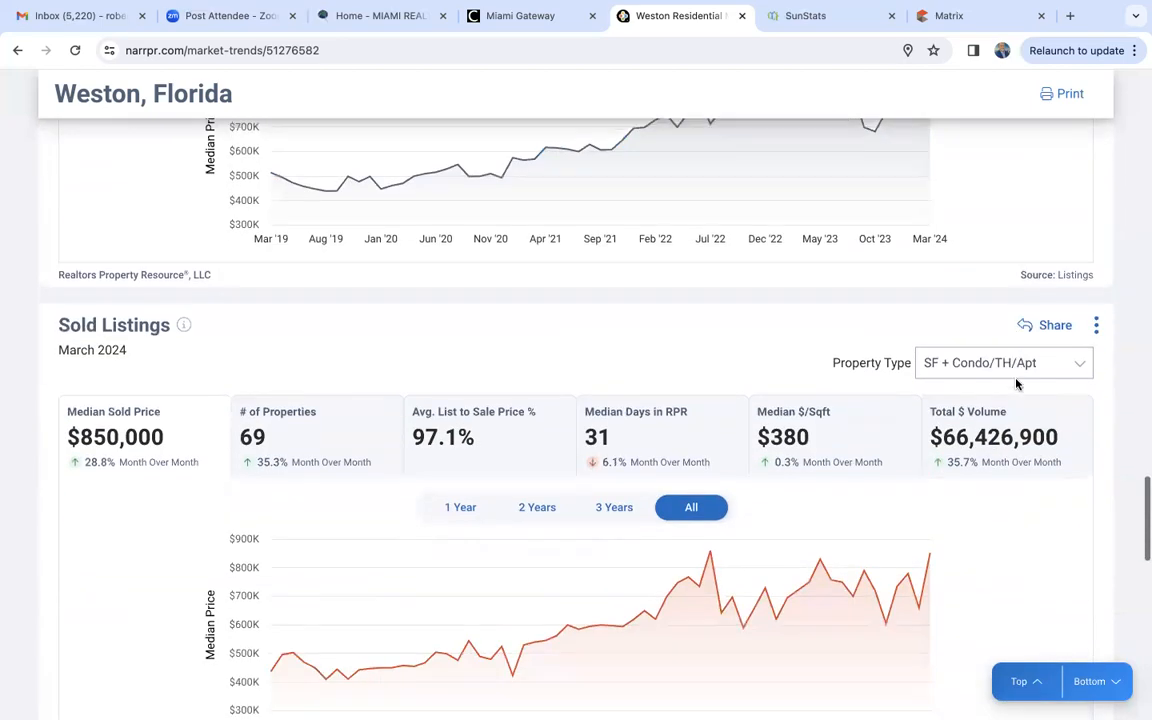
- Review Weston's sold listings, months supply of inventory and sold public records, and return to the Market Trends summary
scroll(1016, 384, up, 9)
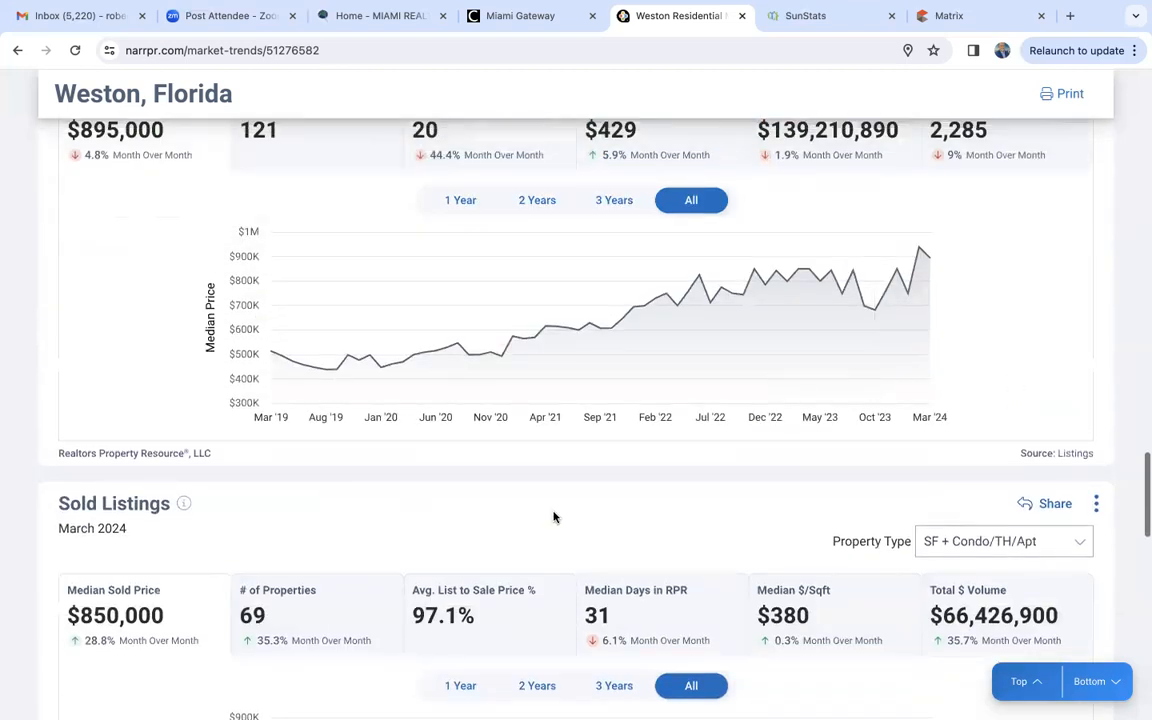
scroll(553, 514, down, 2)
scroll(141, 476, down, 1)
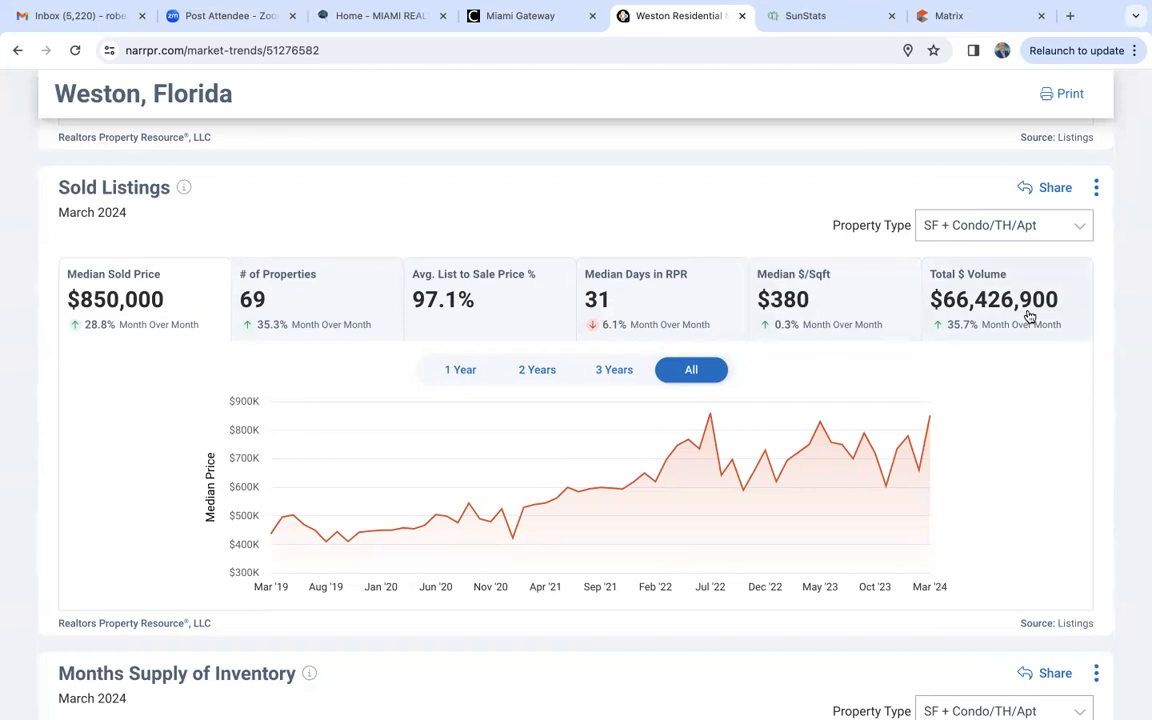
scroll(1030, 316, down, 8)
scroll(931, 350, up, 3)
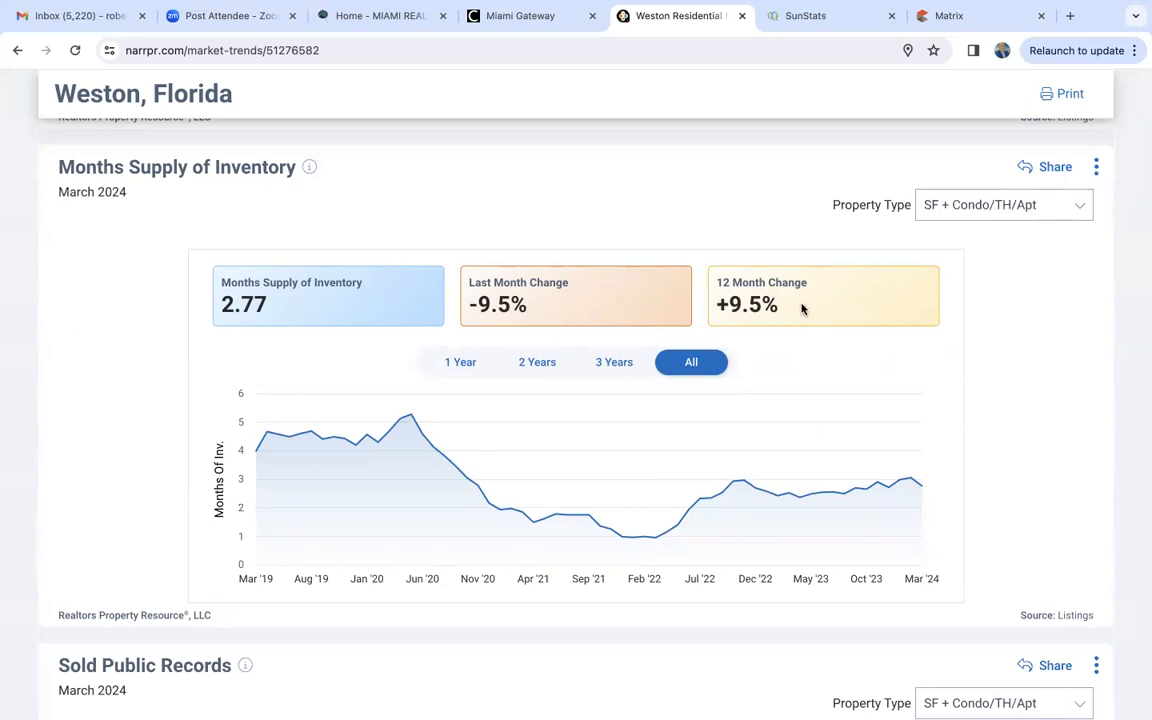
scroll(801, 309, down, 6)
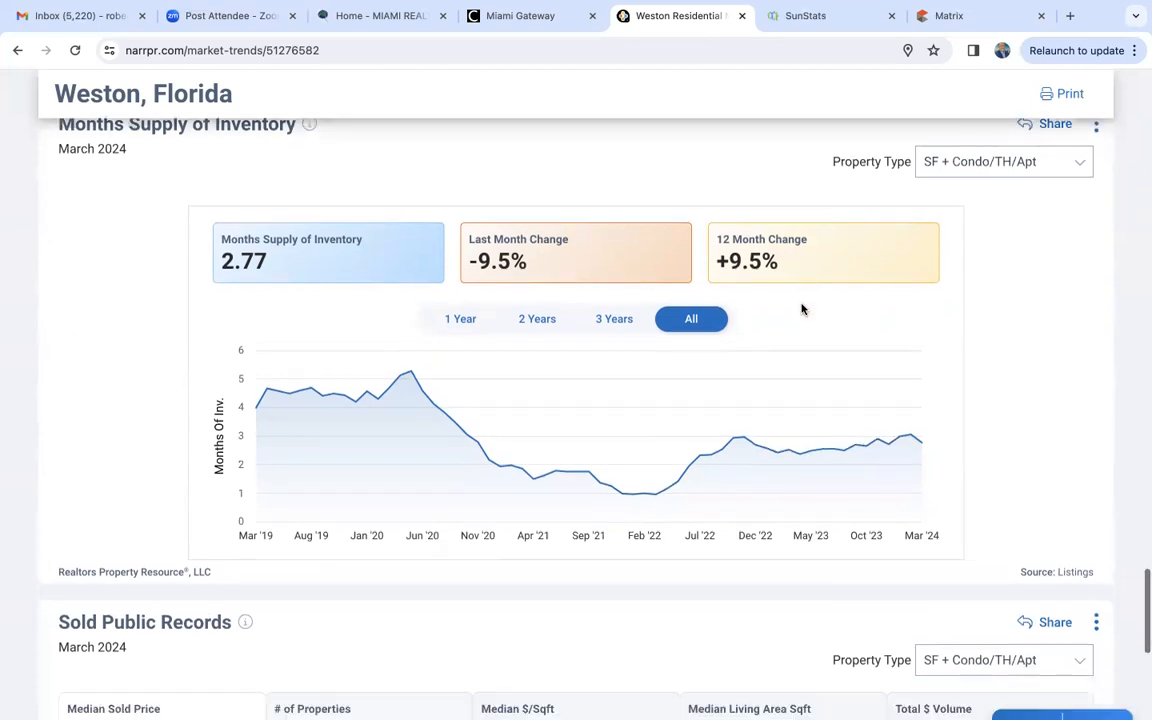
scroll(801, 309, up, 20)
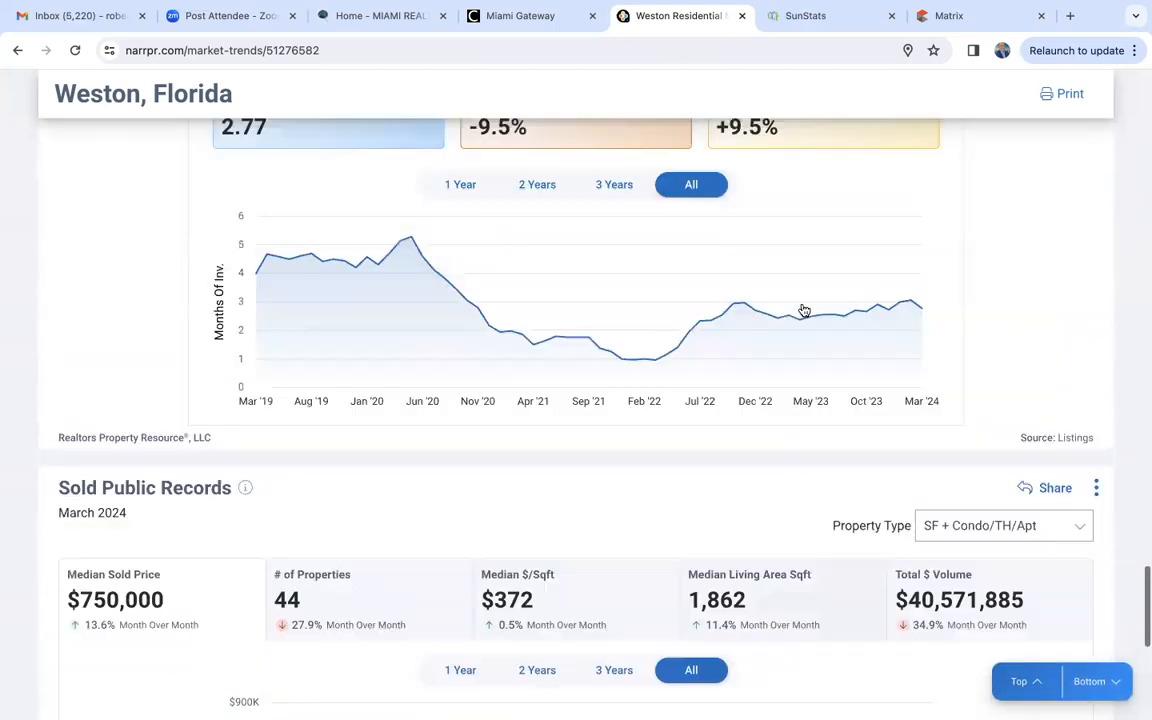
scroll(801, 309, up, 10)
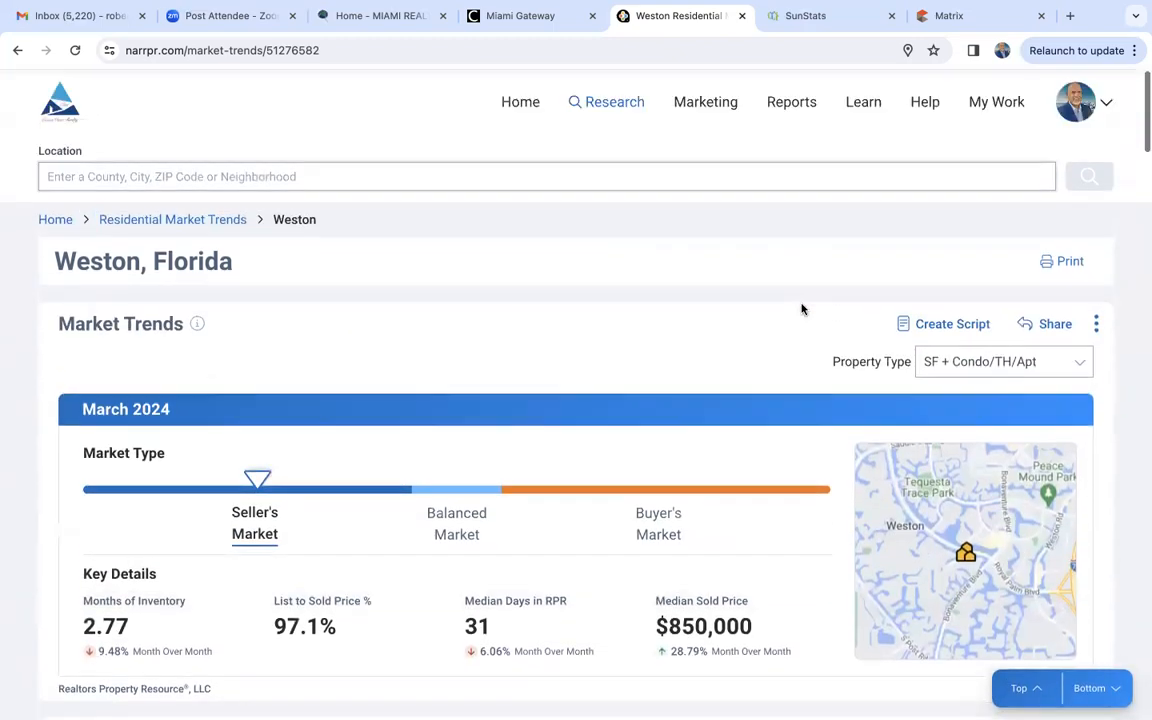
scroll(801, 309, down, 1)
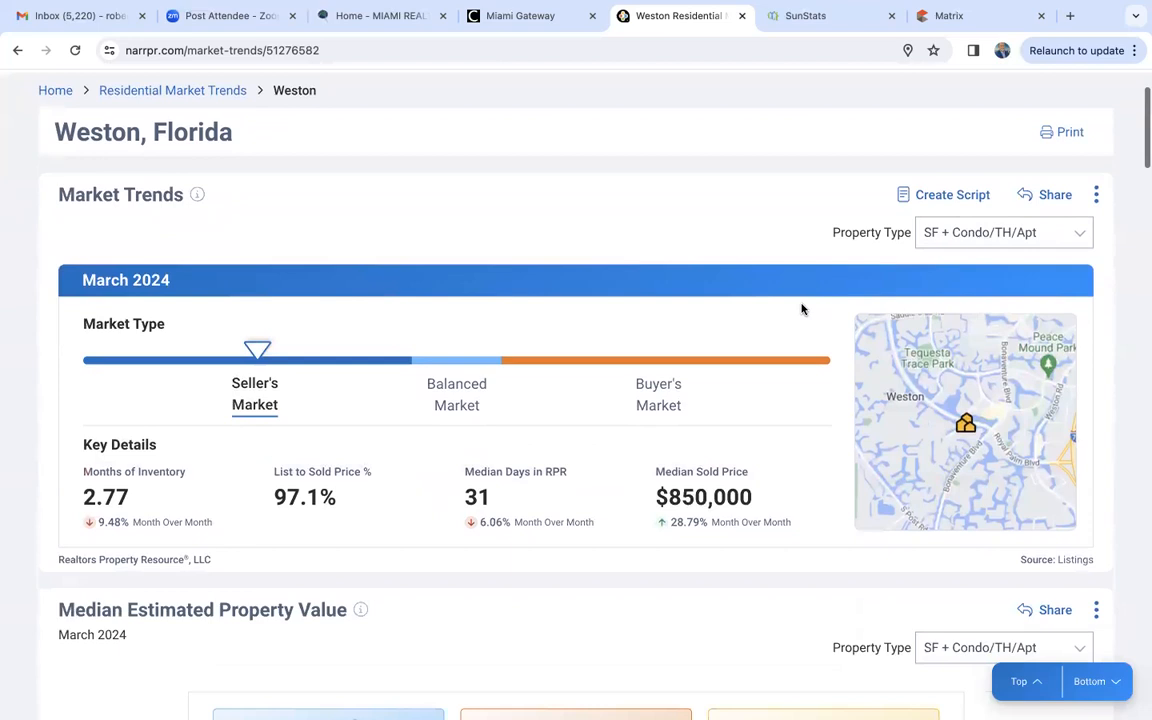
scroll(801, 309, up, 2)
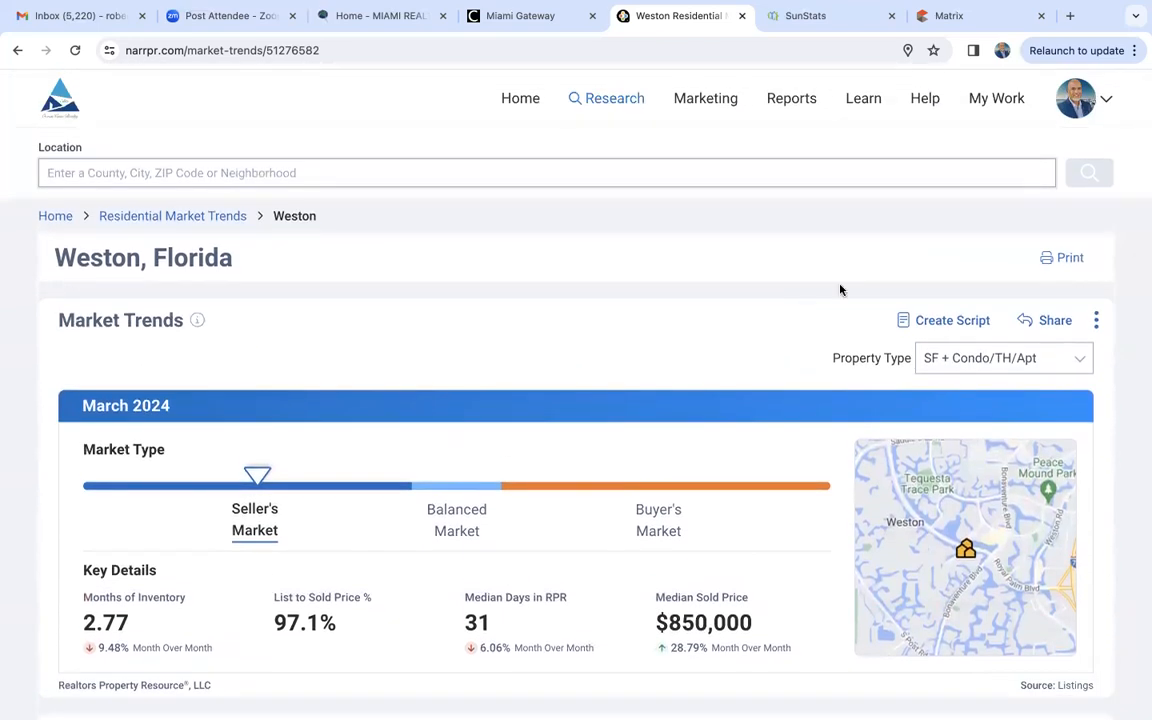
- Look over the sharing and image export options for Weston's Market Trends chart, and close them without sharing
click(1051, 320)
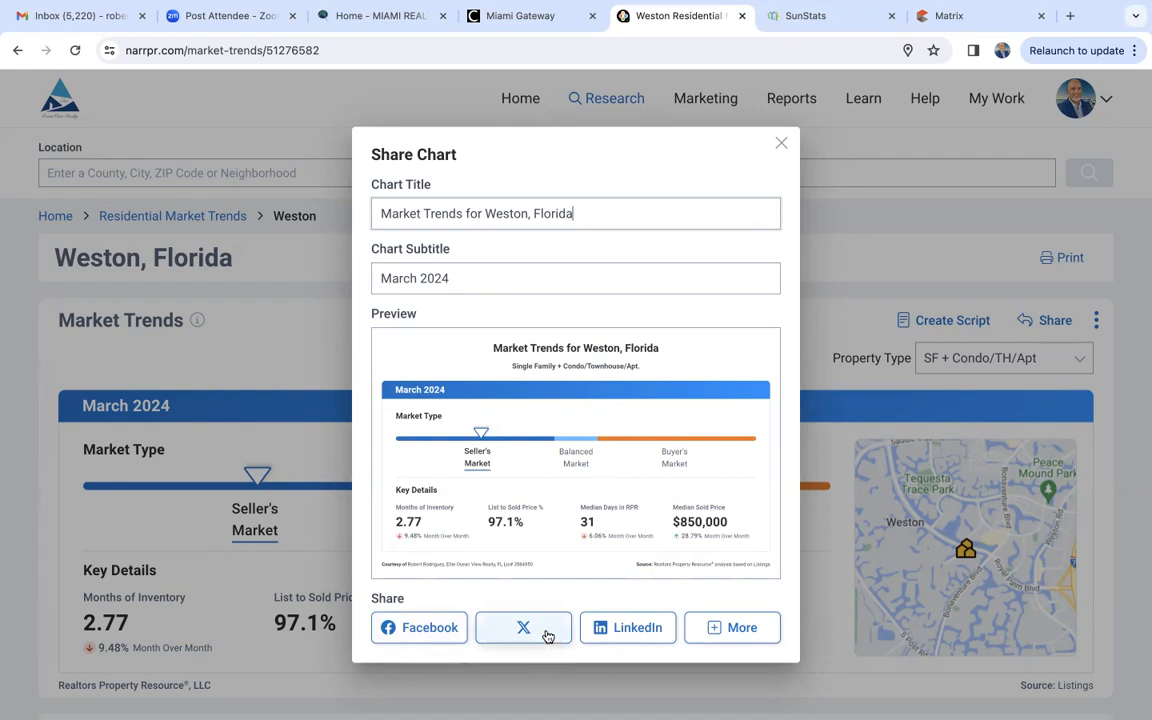
click(738, 627)
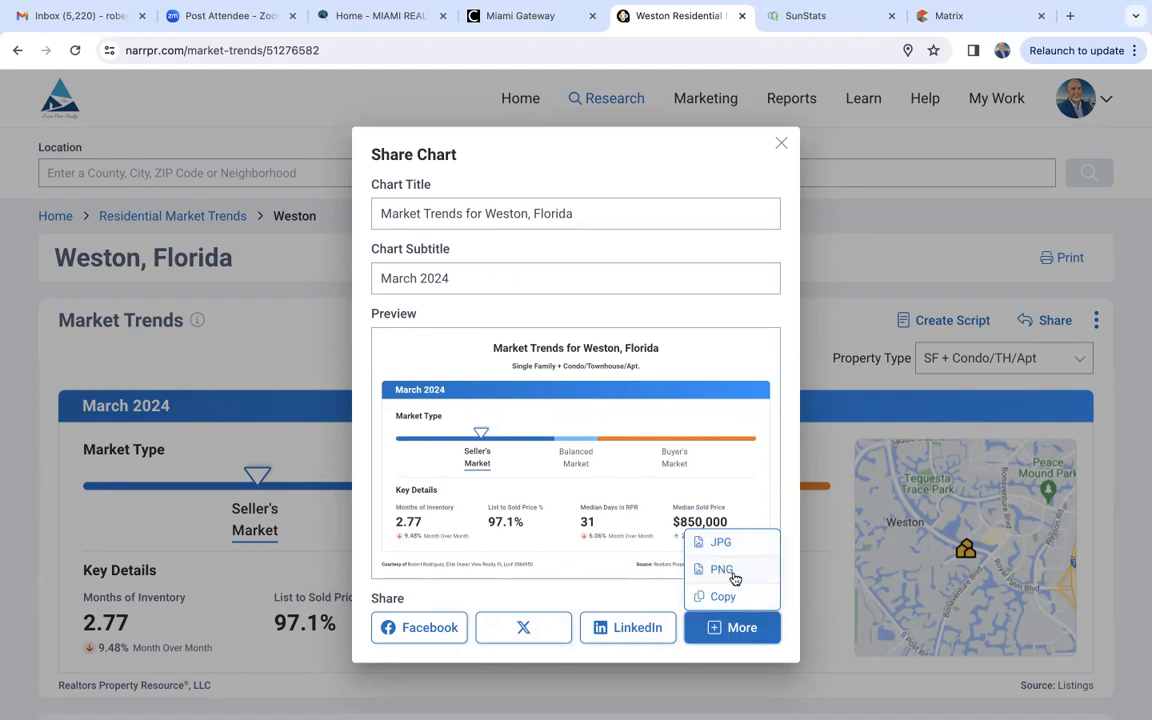
click(782, 143)
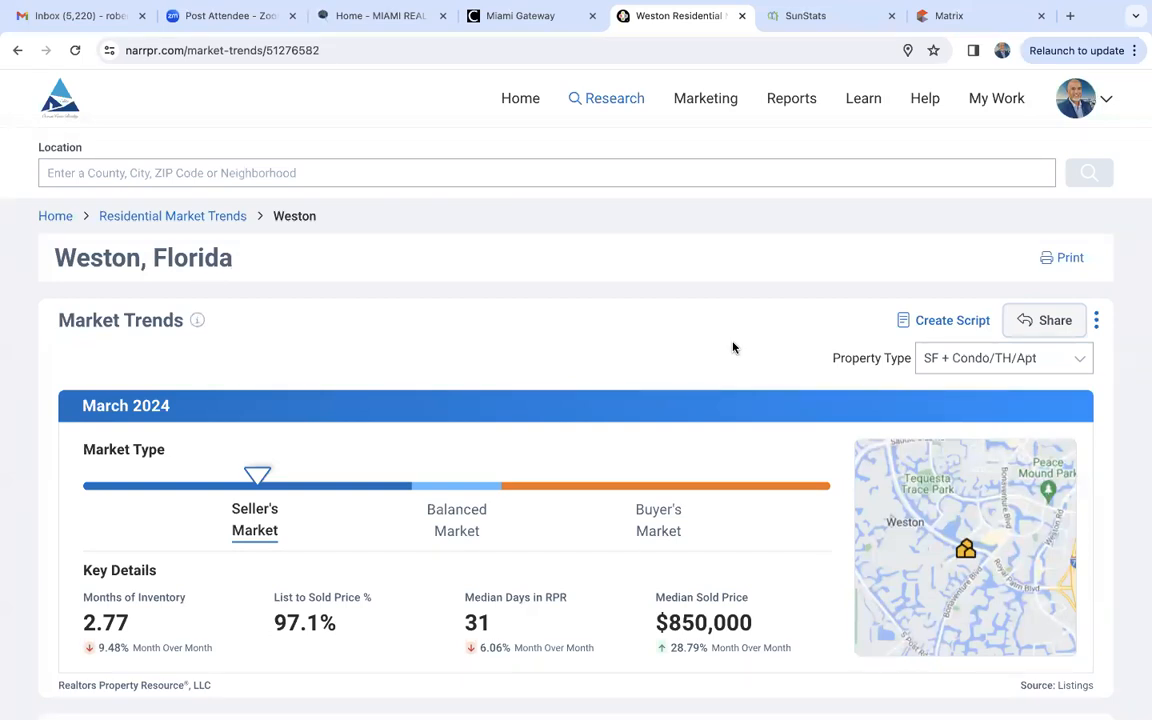
- Open Commercial Site Selection and set the broad search area to Doral, Florida
click(600, 102)
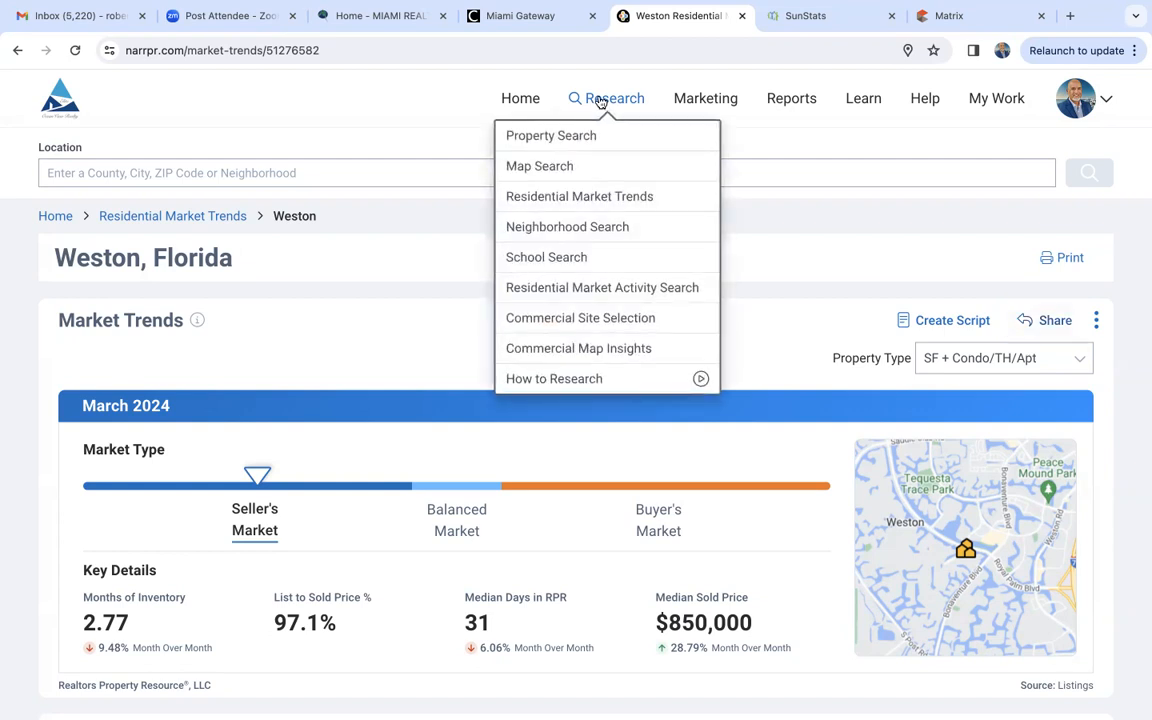
click(597, 320)
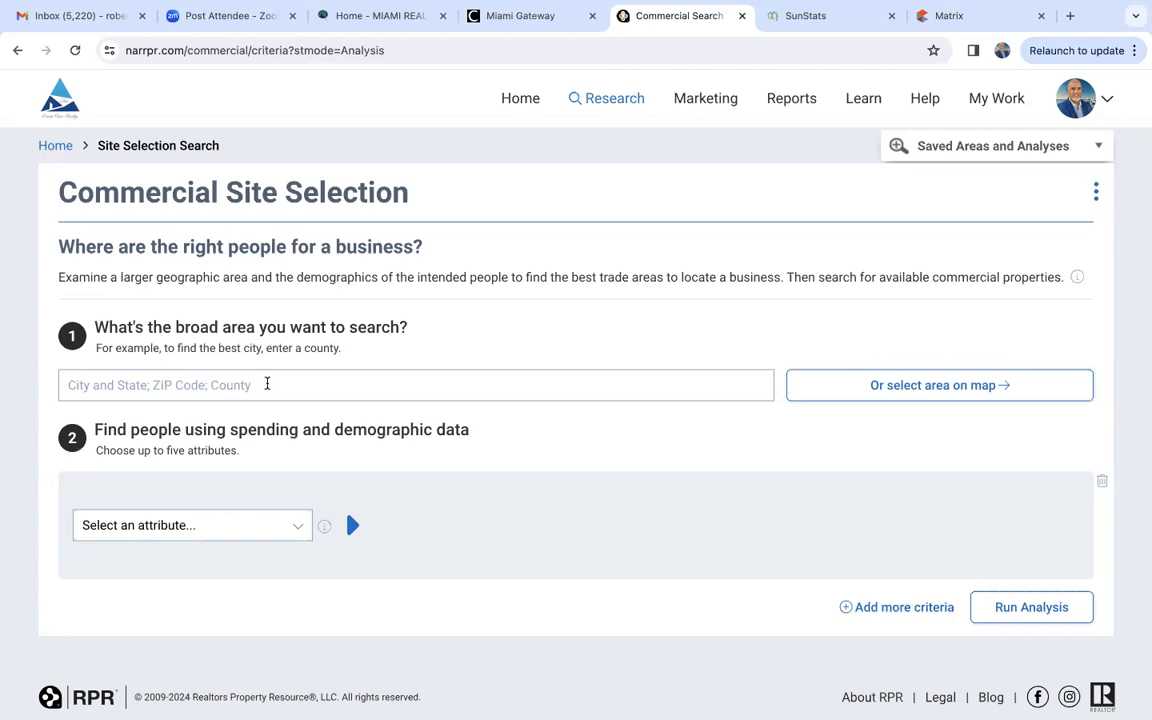
click(267, 384)
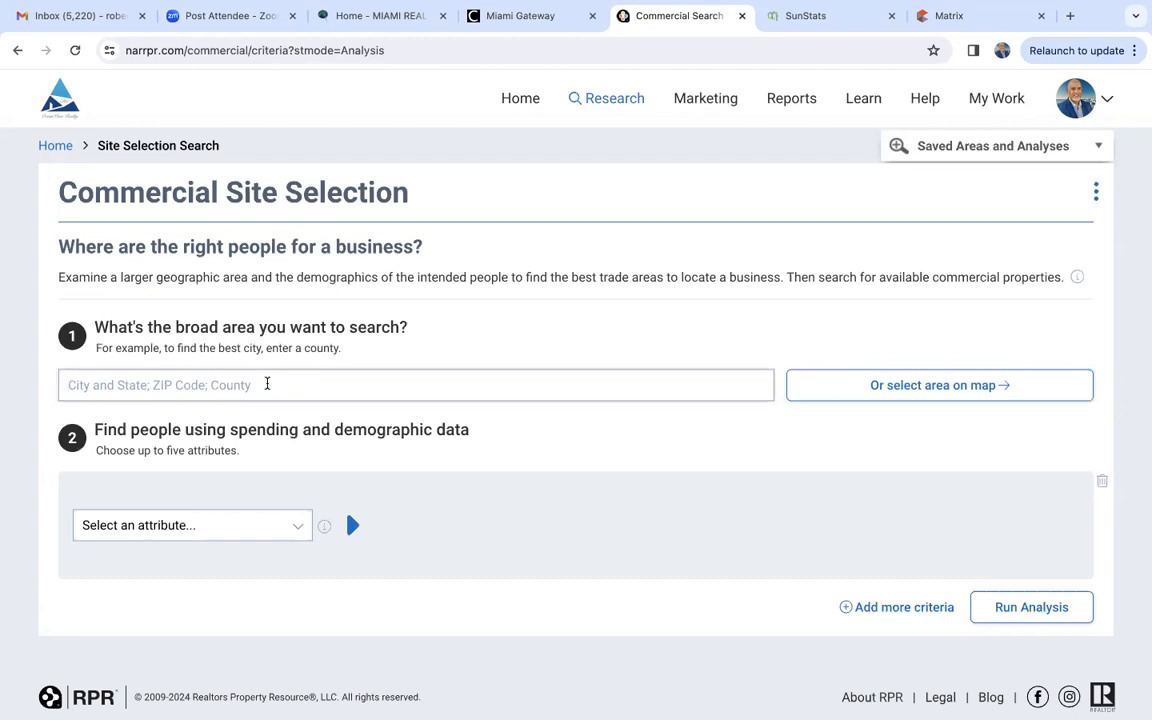
text(doral)
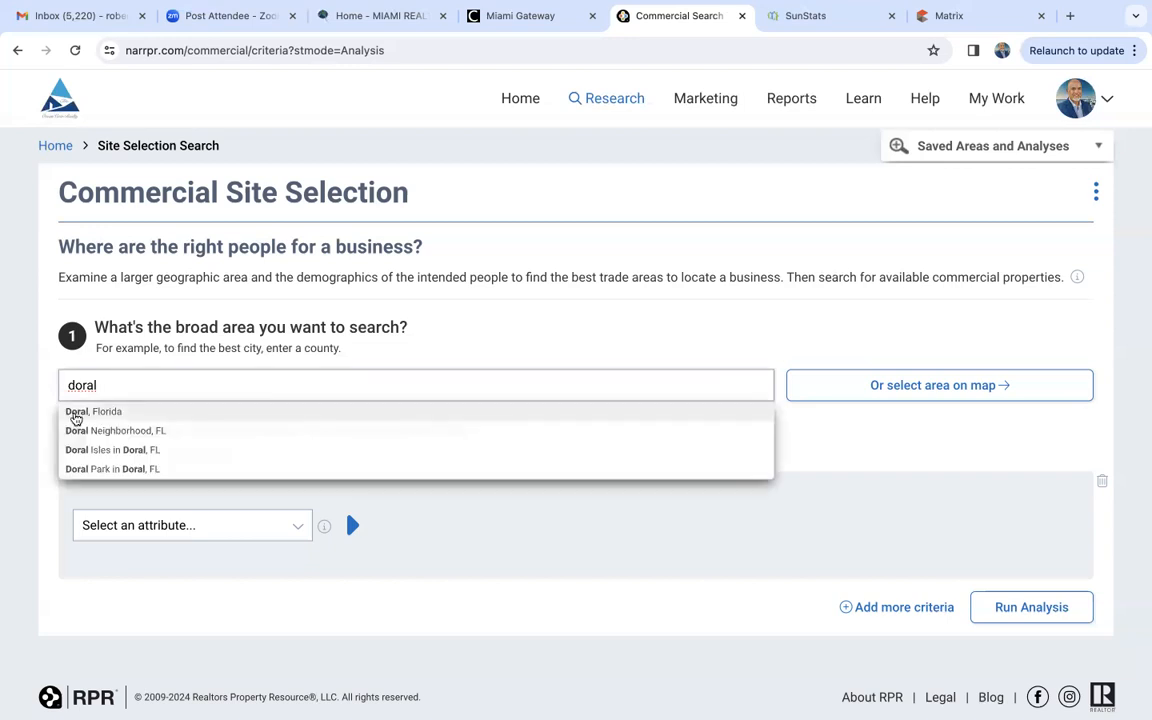
click(75, 413)
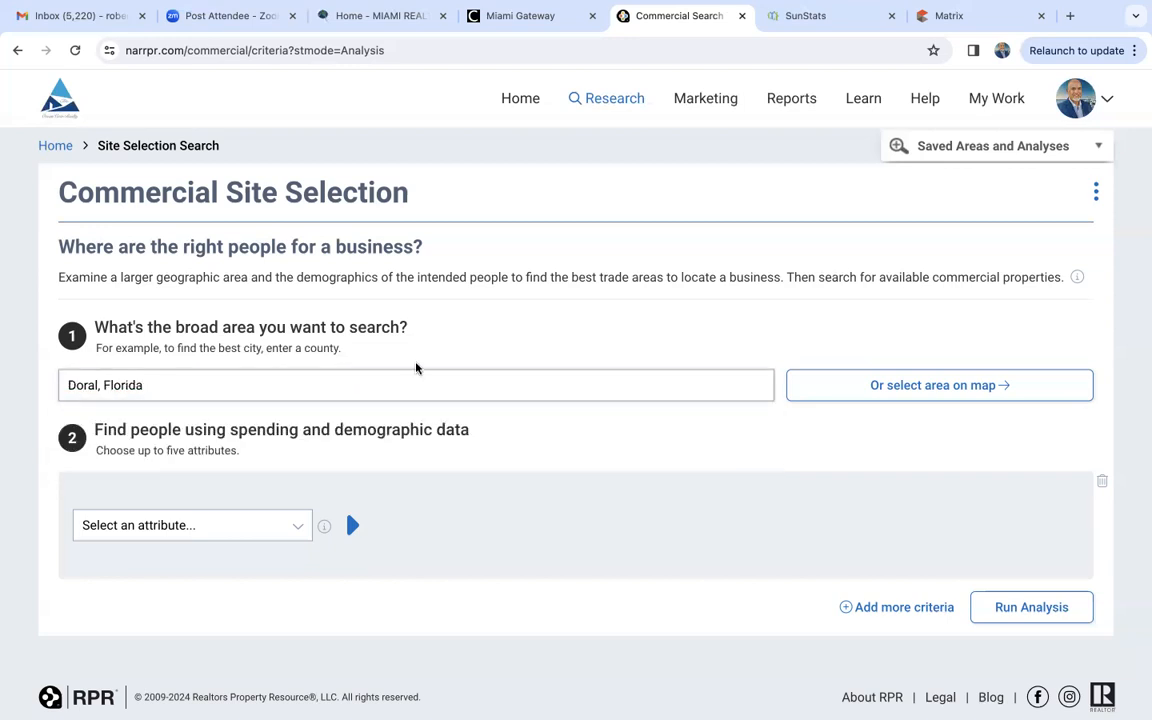
- Set the spending criterion to What They Buy, Dining Out, including only All Dining Out
scroll(417, 368, down, 1)
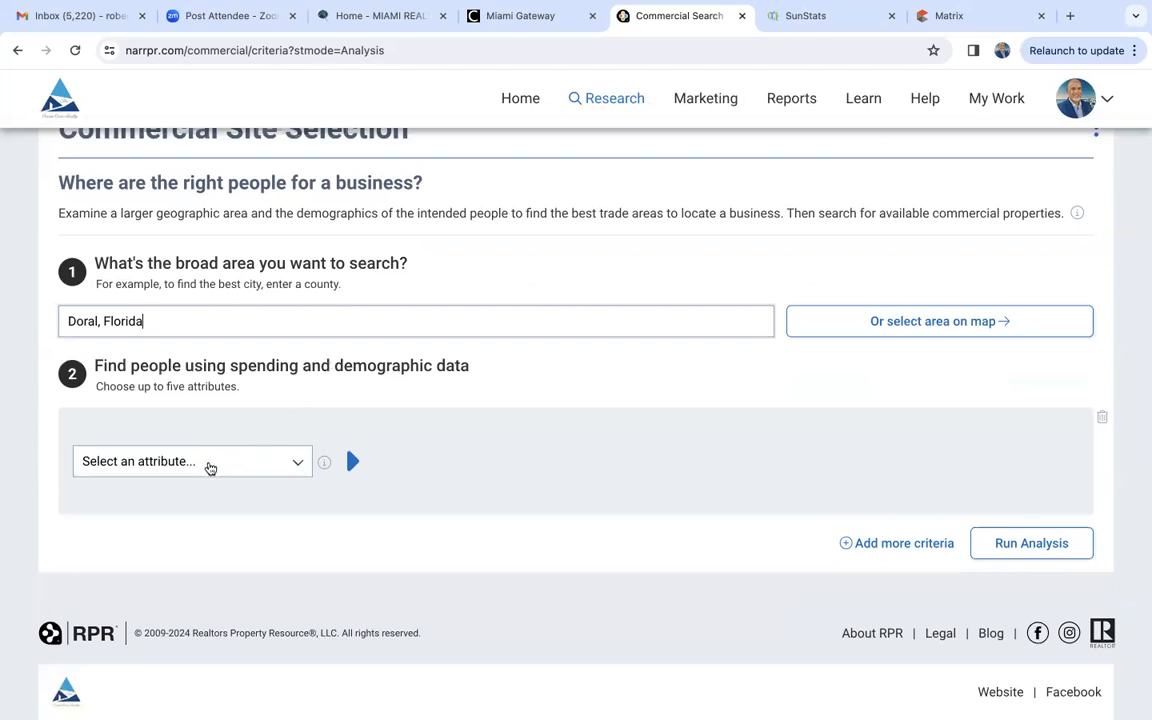
click(193, 466)
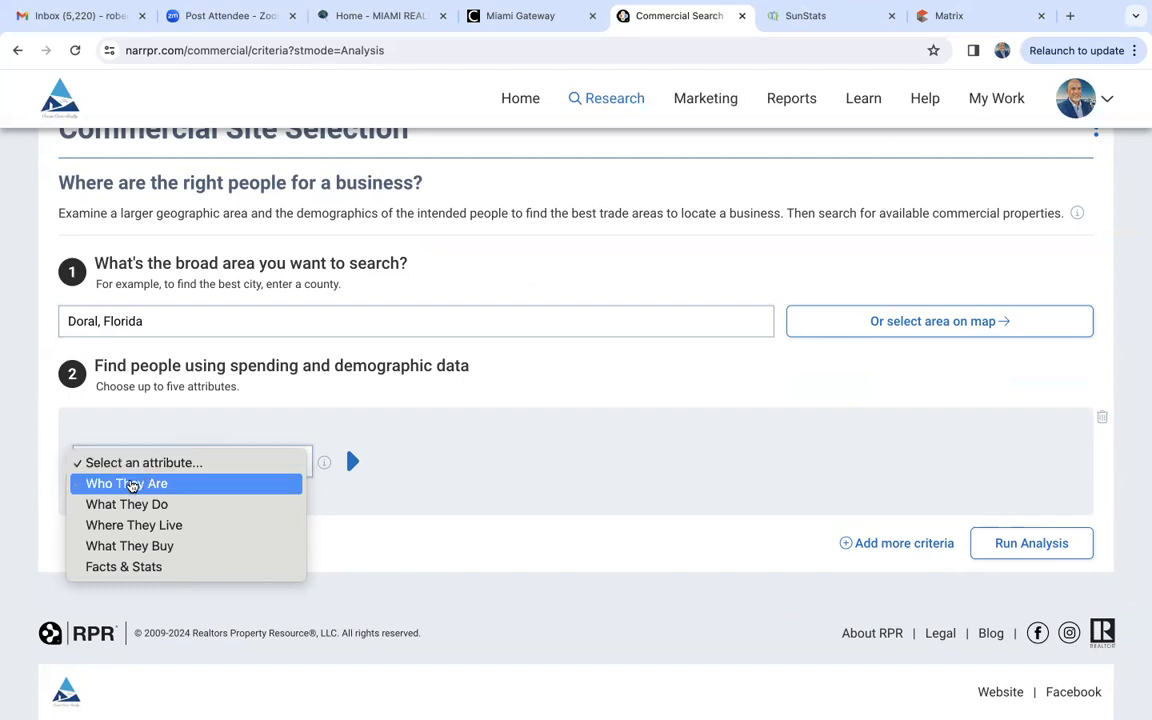
click(148, 546)
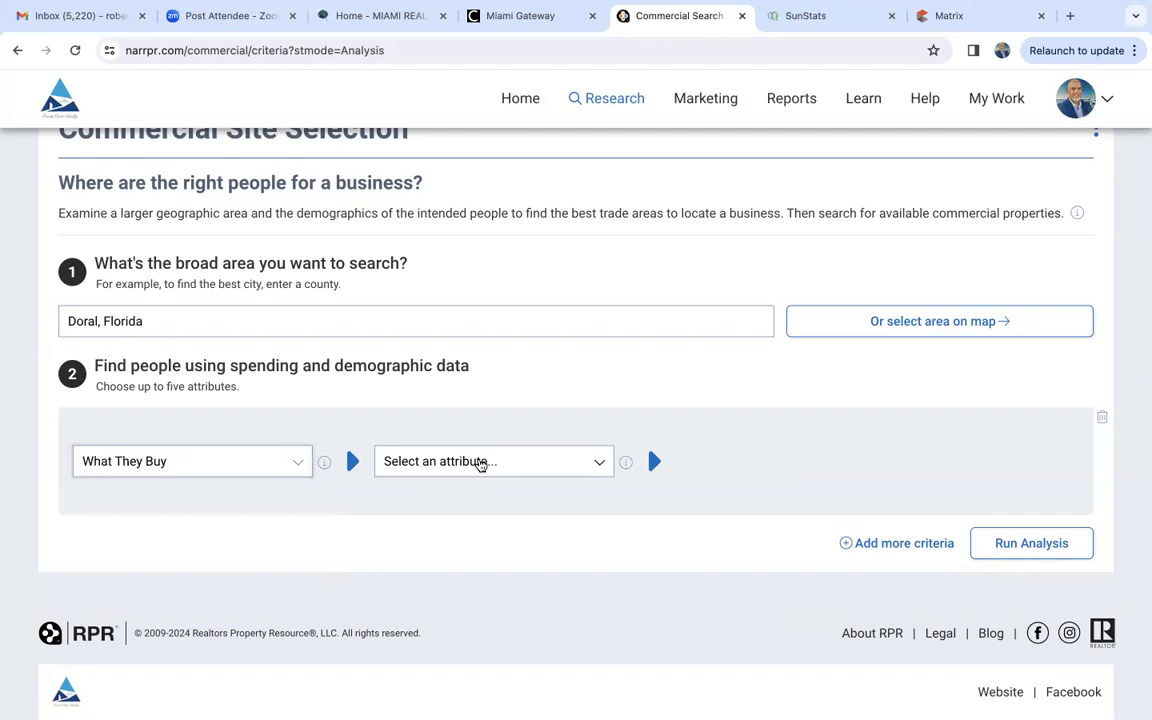
click(480, 463)
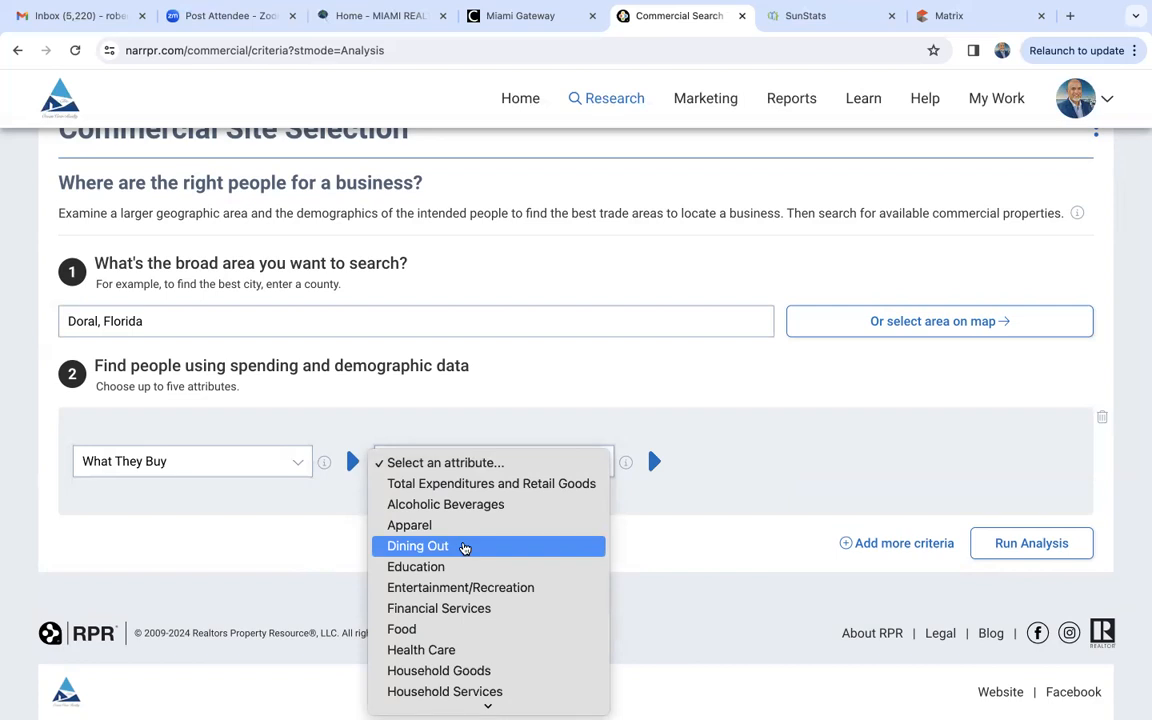
click(464, 548)
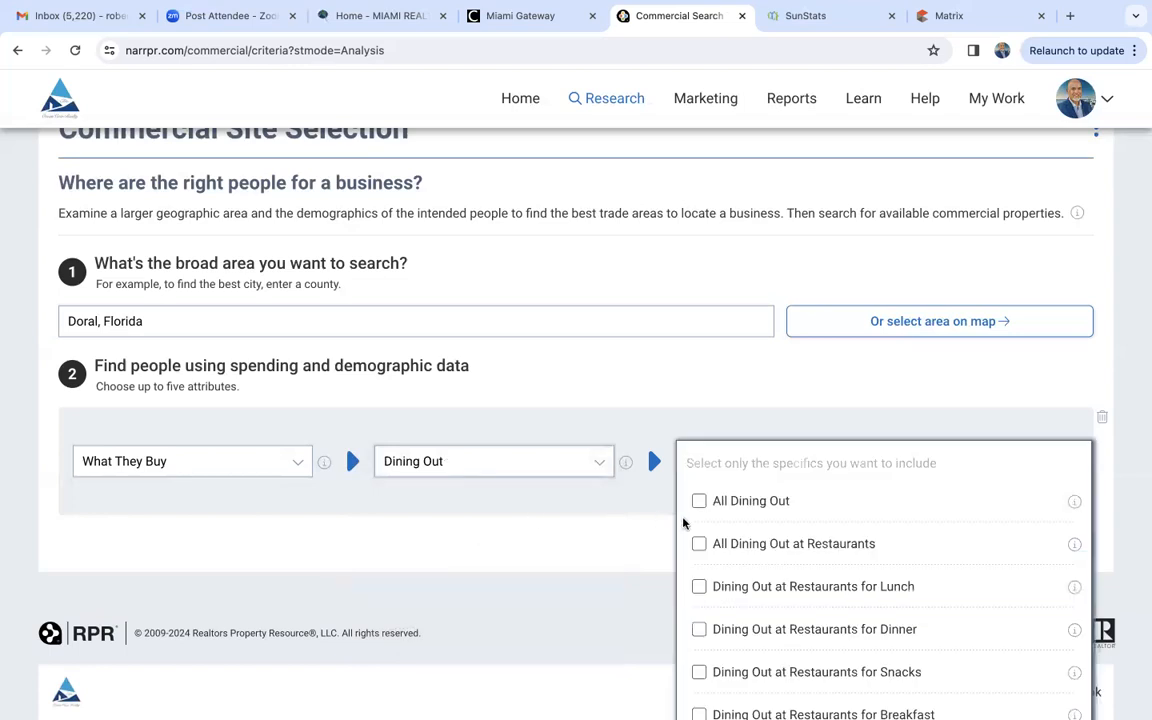
scroll(638, 537, down, 1)
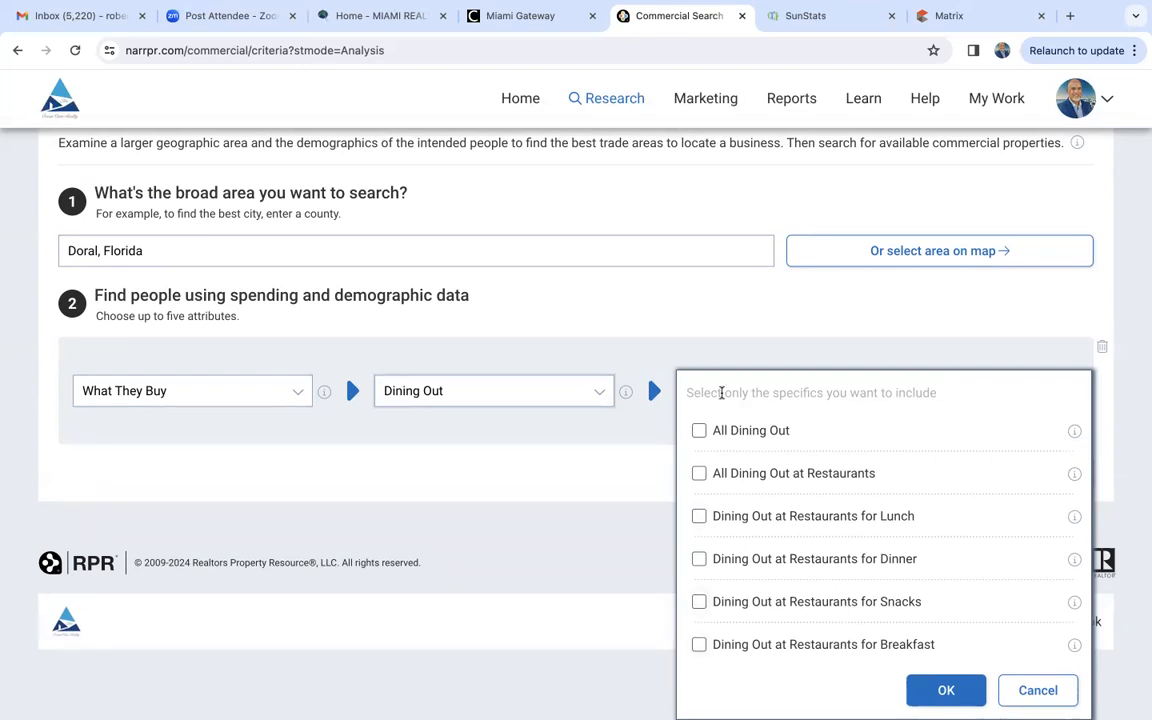
click(698, 431)
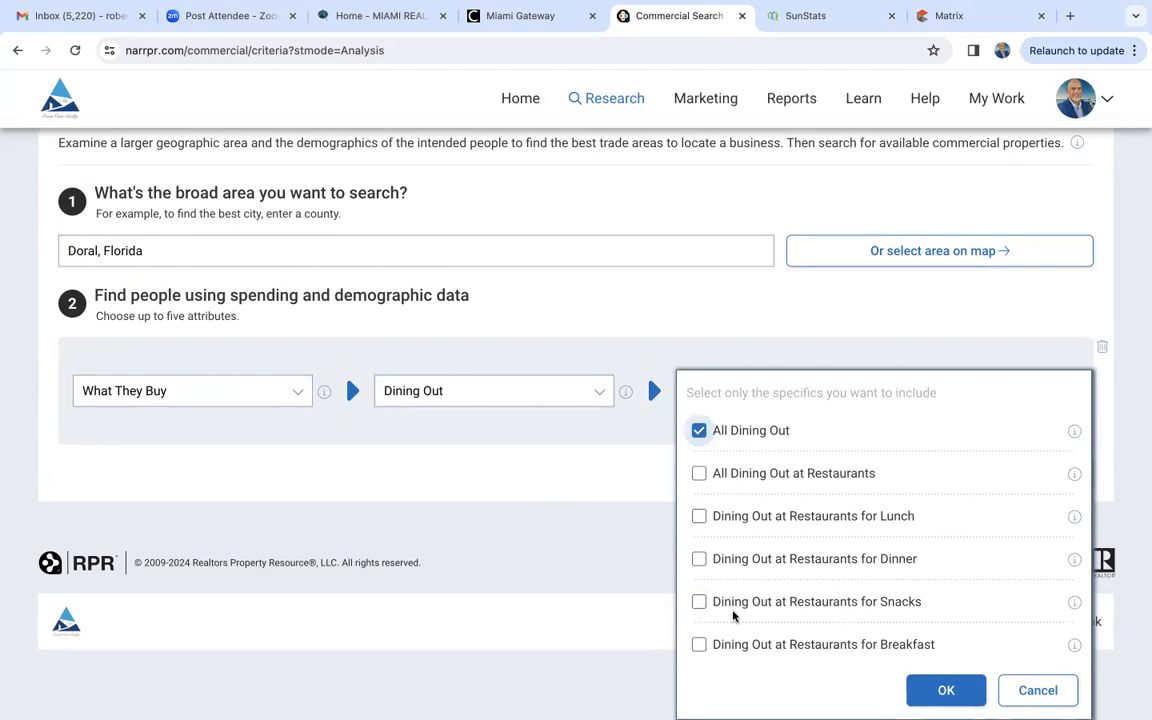
click(940, 690)
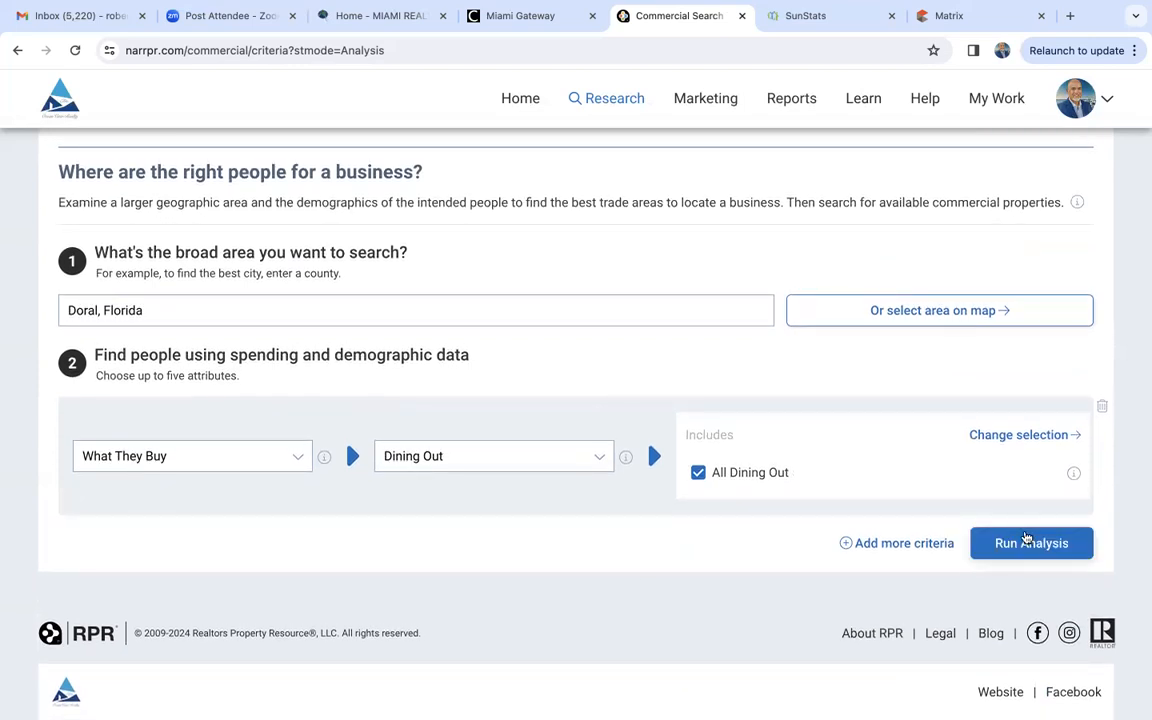
- Run the site selection analysis for Doral and review its map and neighborhood results
click(1035, 543)
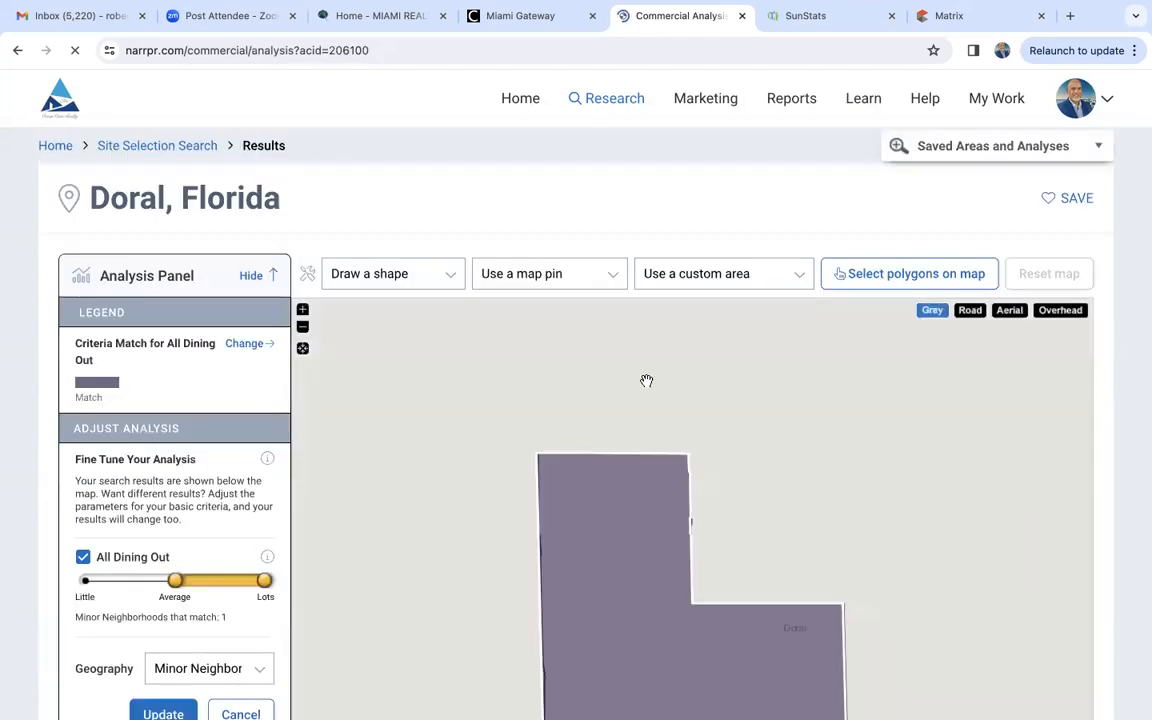
scroll(37, 512, down, 2)
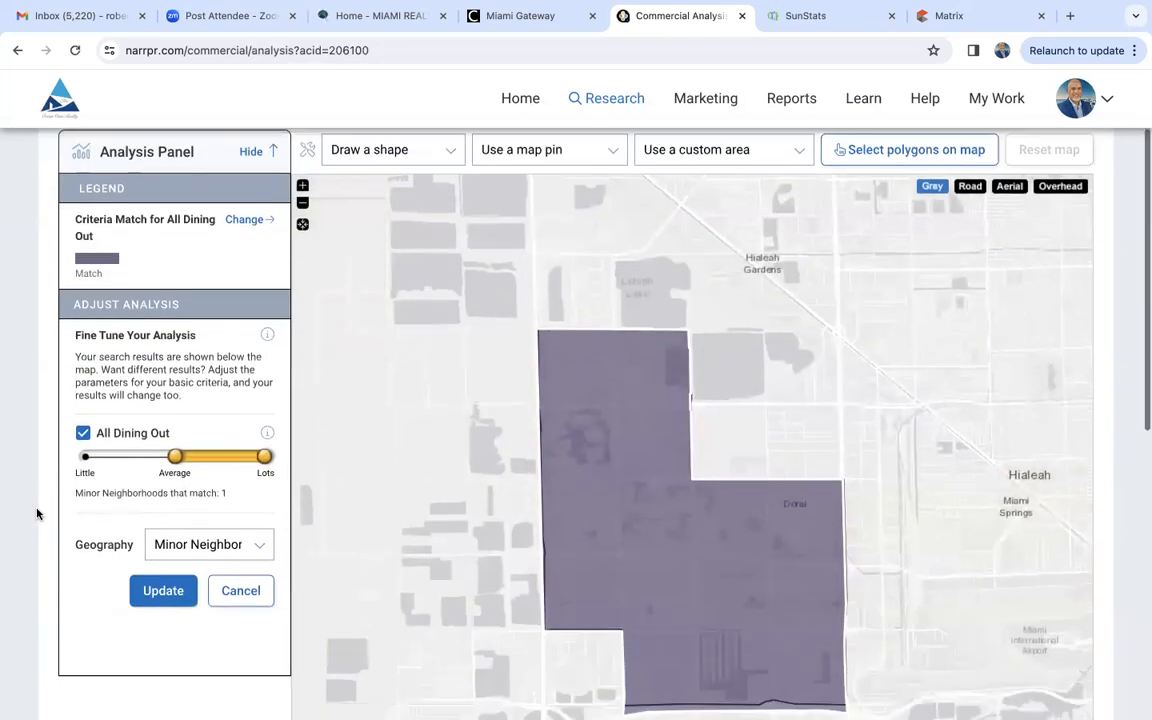
scroll(37, 512, down, 1)
scroll(37, 512, up, 1)
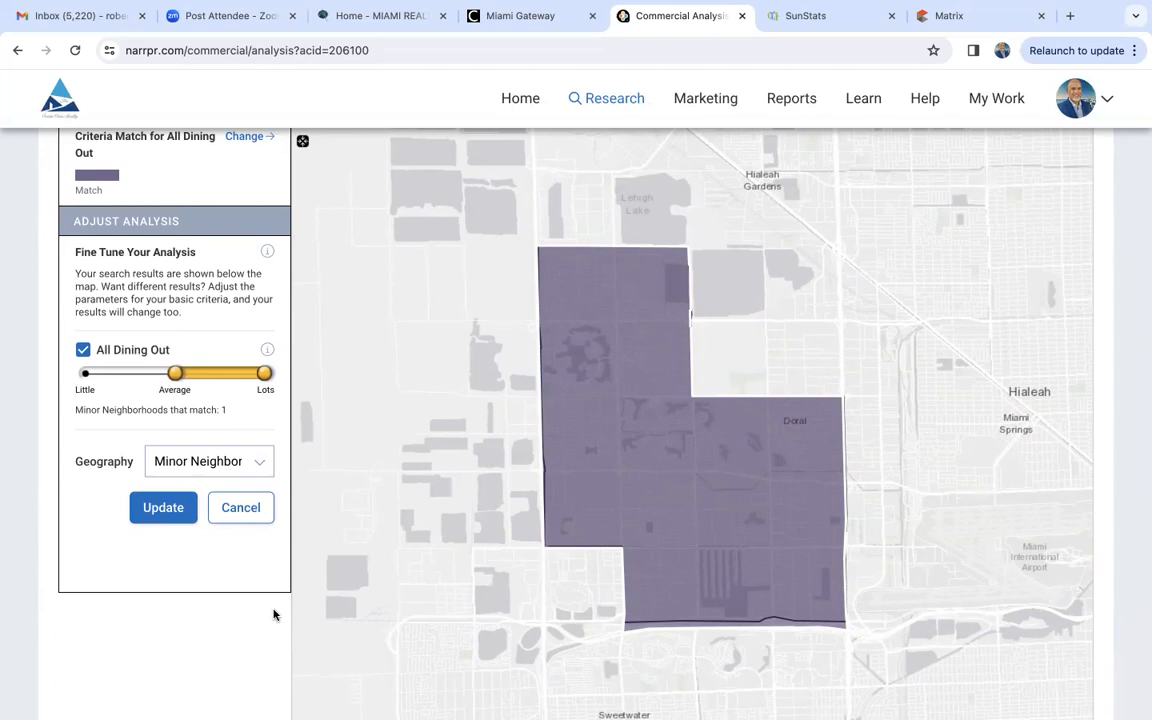
scroll(235, 635, down, 5)
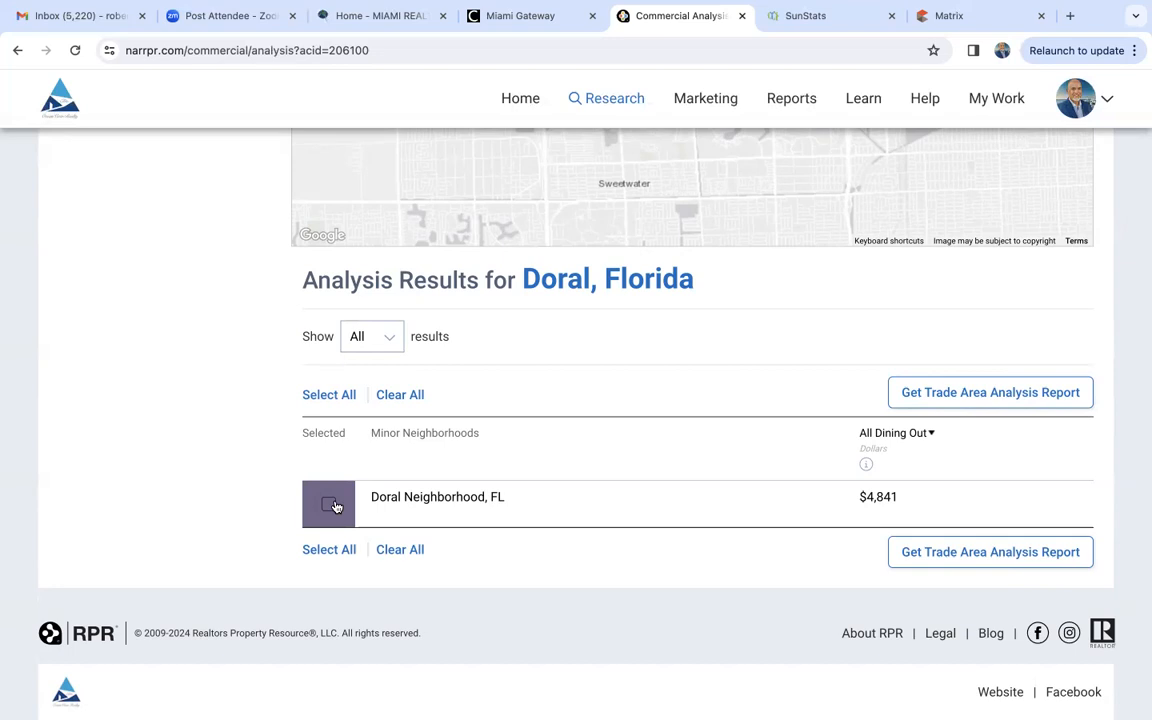
- Widen the All Dining Out range to span from Little to Lots and check the Doral results
scroll(336, 506, up, 5)
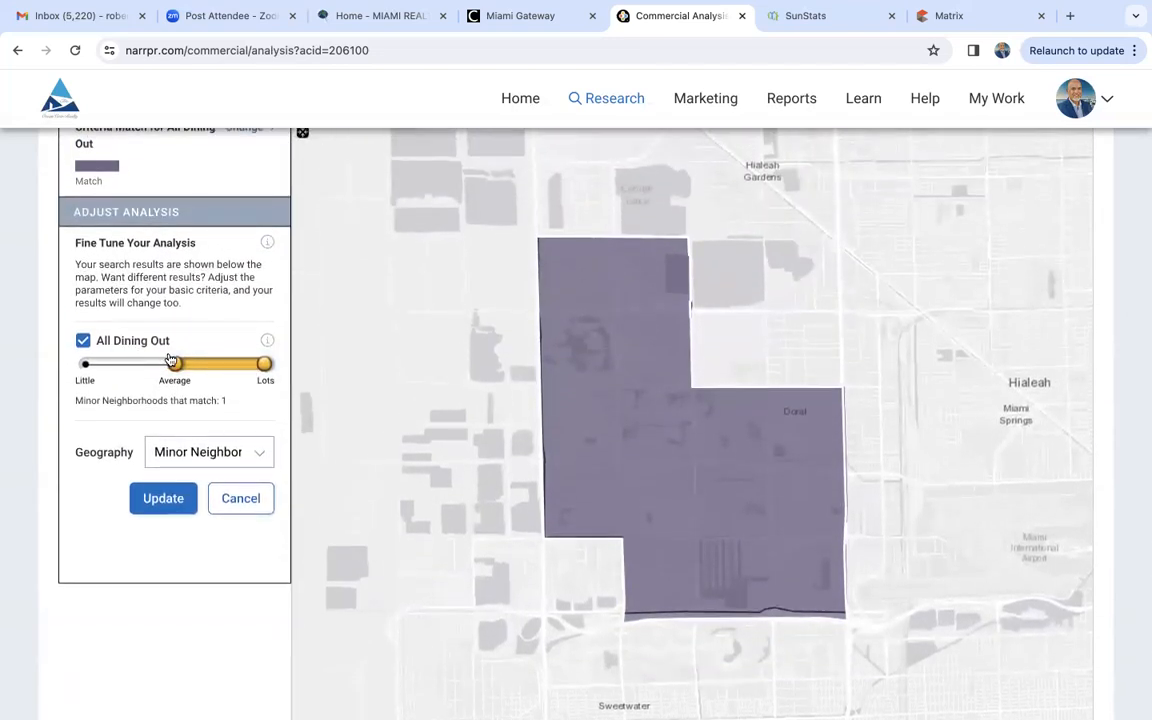
drag(174, 366, 74, 371)
scroll(206, 617, down, 5)
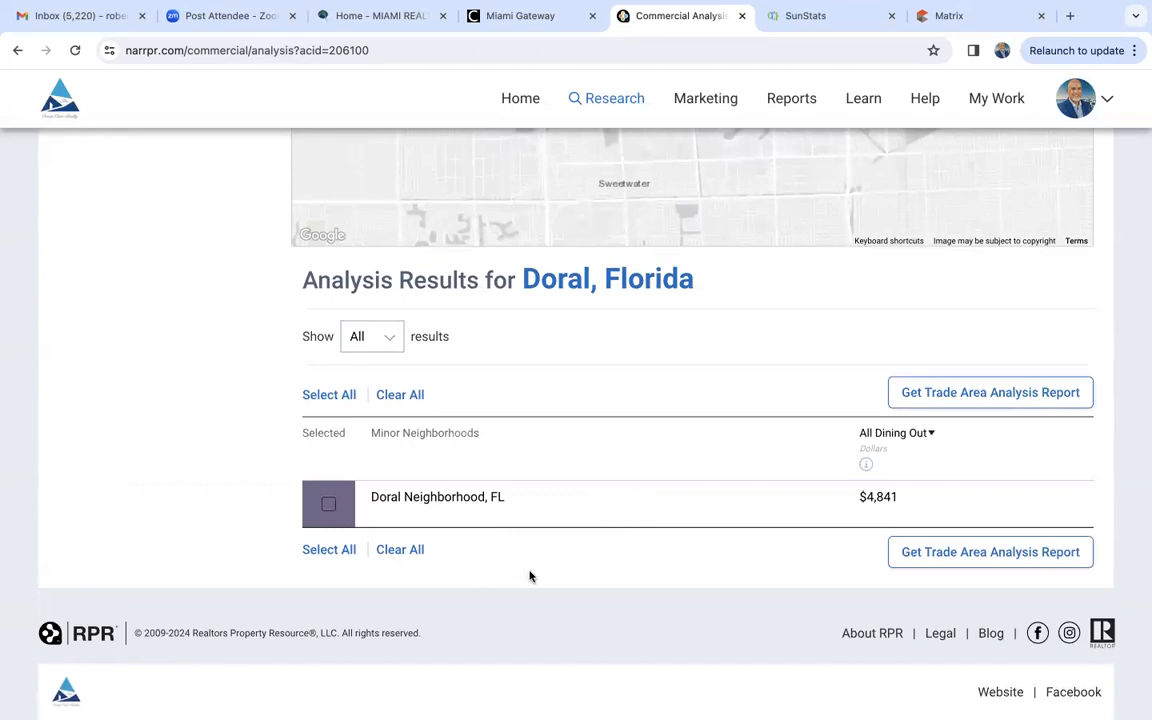
scroll(529, 576, up, 1)
scroll(211, 579, up, 8)
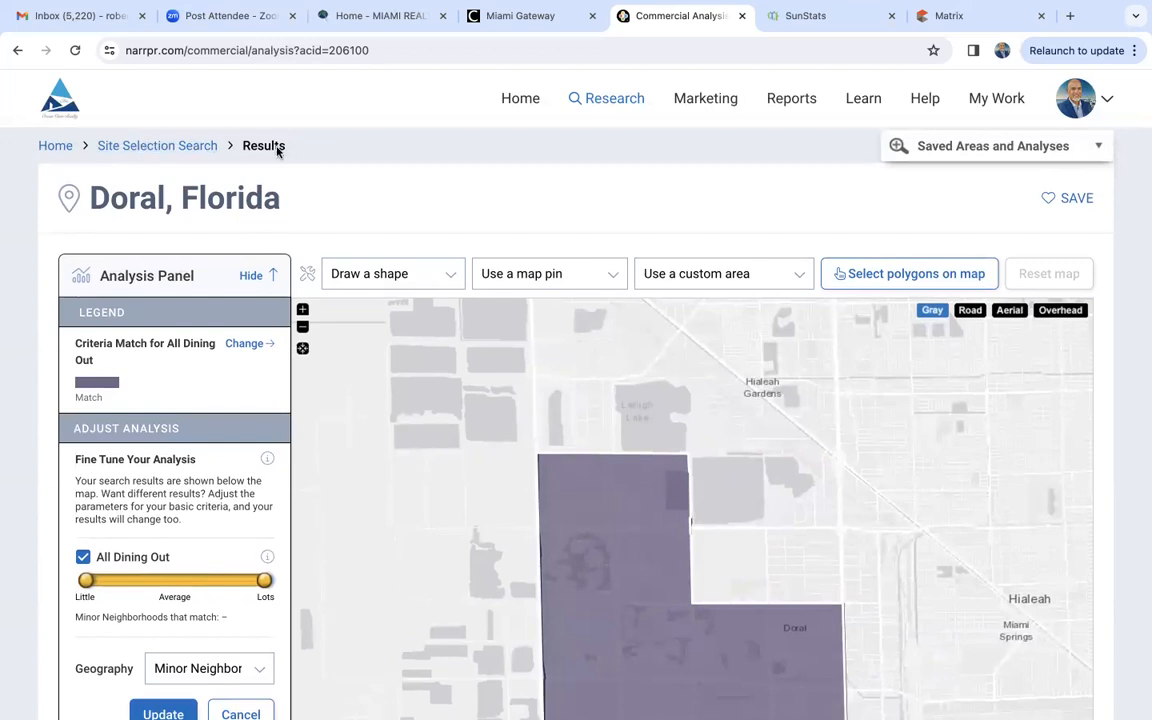
- Return to the search criteria, change the area to Miami, FL 33178 and run the analysis again
click(184, 148)
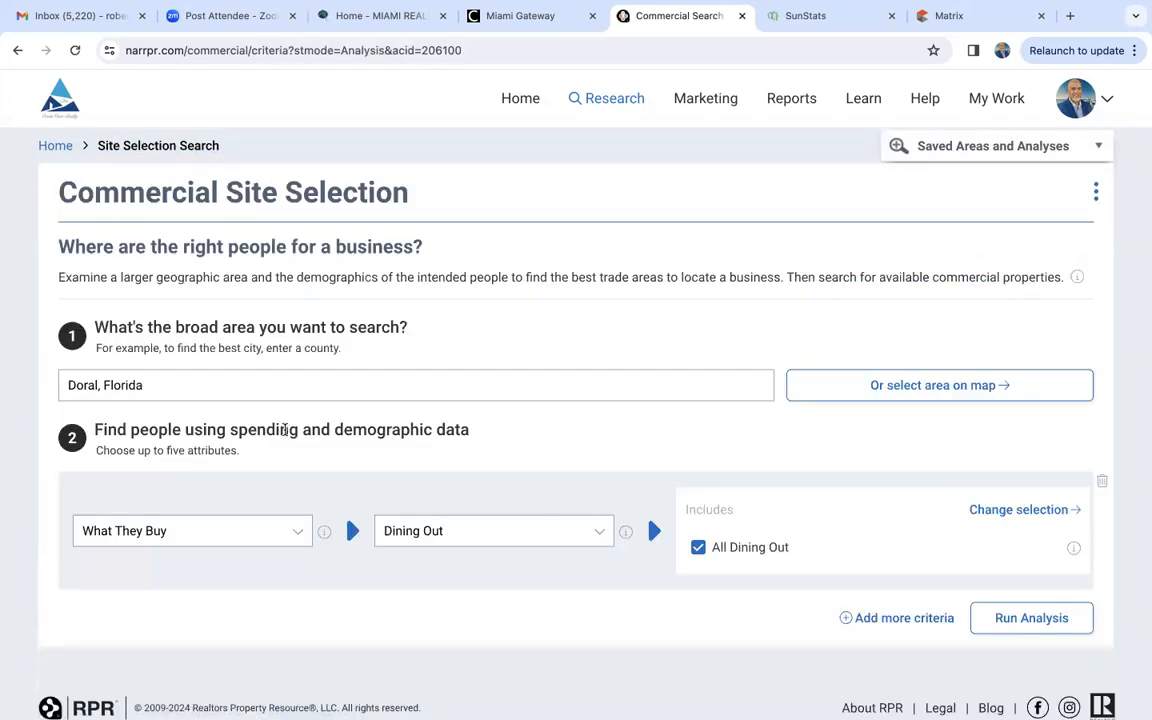
click(190, 391)
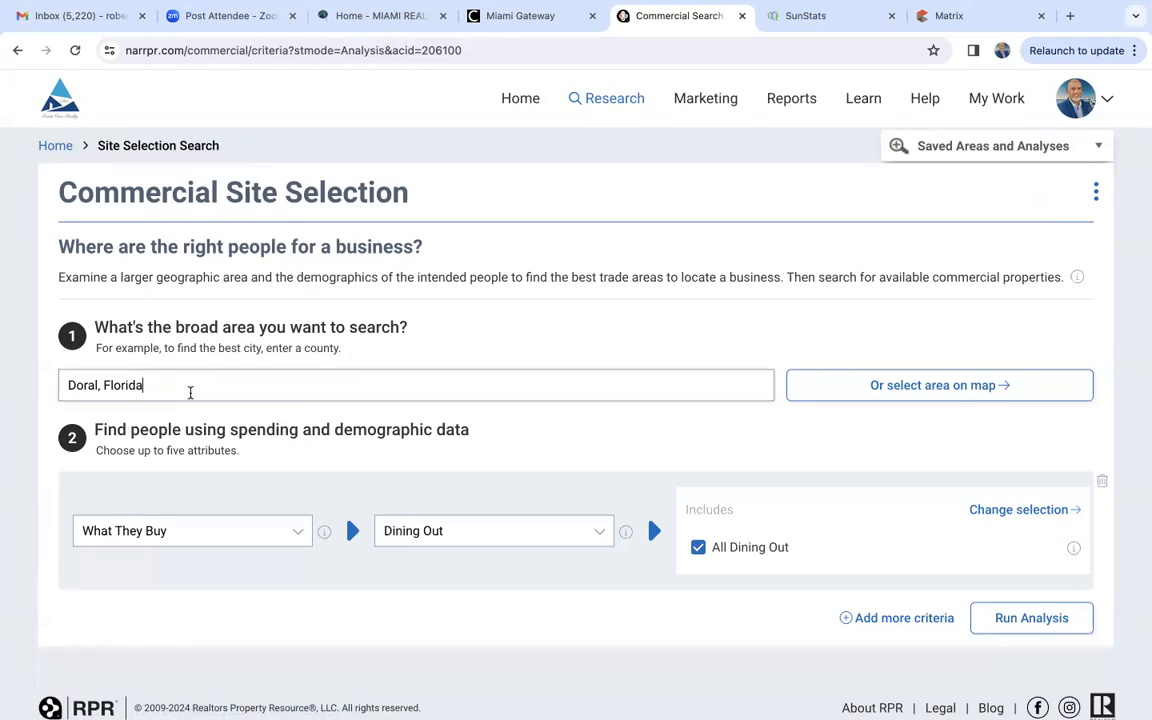
text(33178)
click(139, 406)
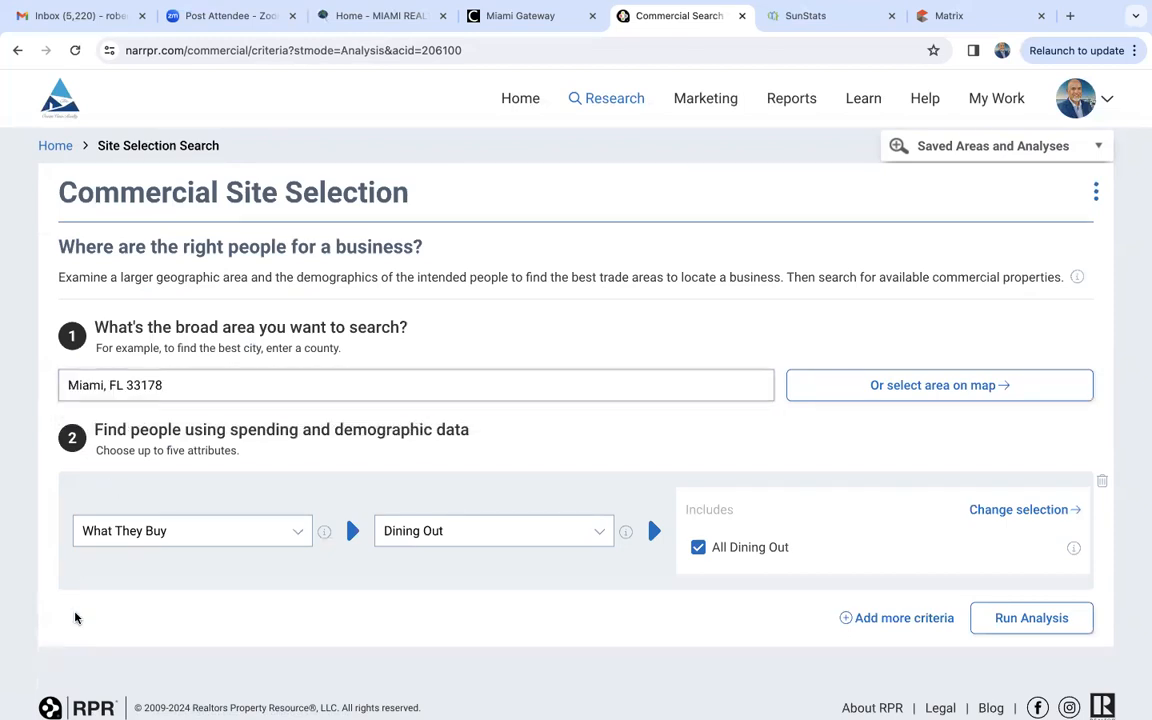
scroll(70, 630, down, 2)
click(976, 543)
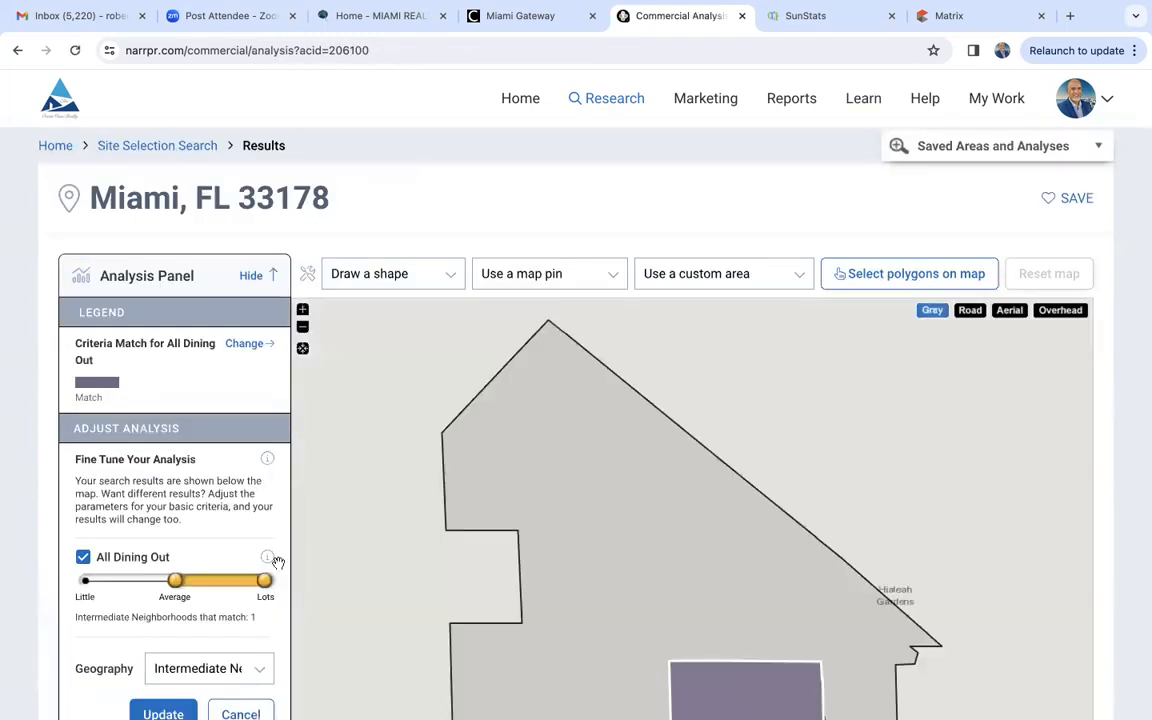
- Review the Miami, FL 33178 results and widen the All Dining Out range to span from Little to Lots
scroll(139, 581, down, 4)
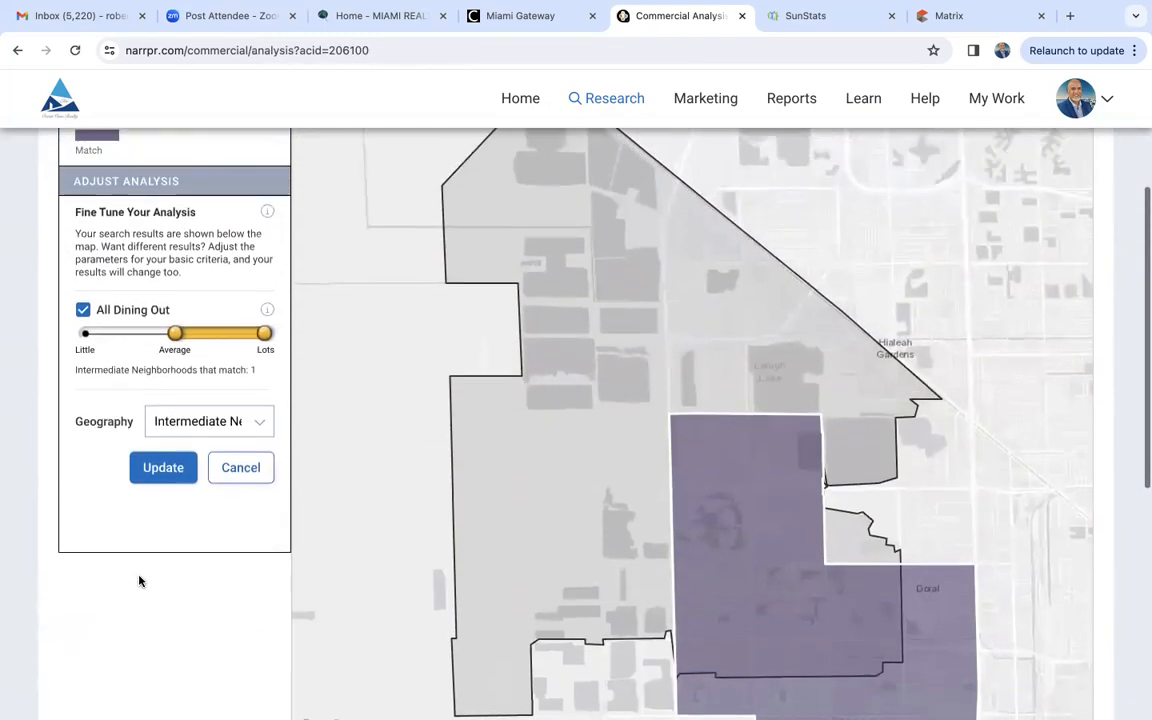
scroll(139, 581, down, 5)
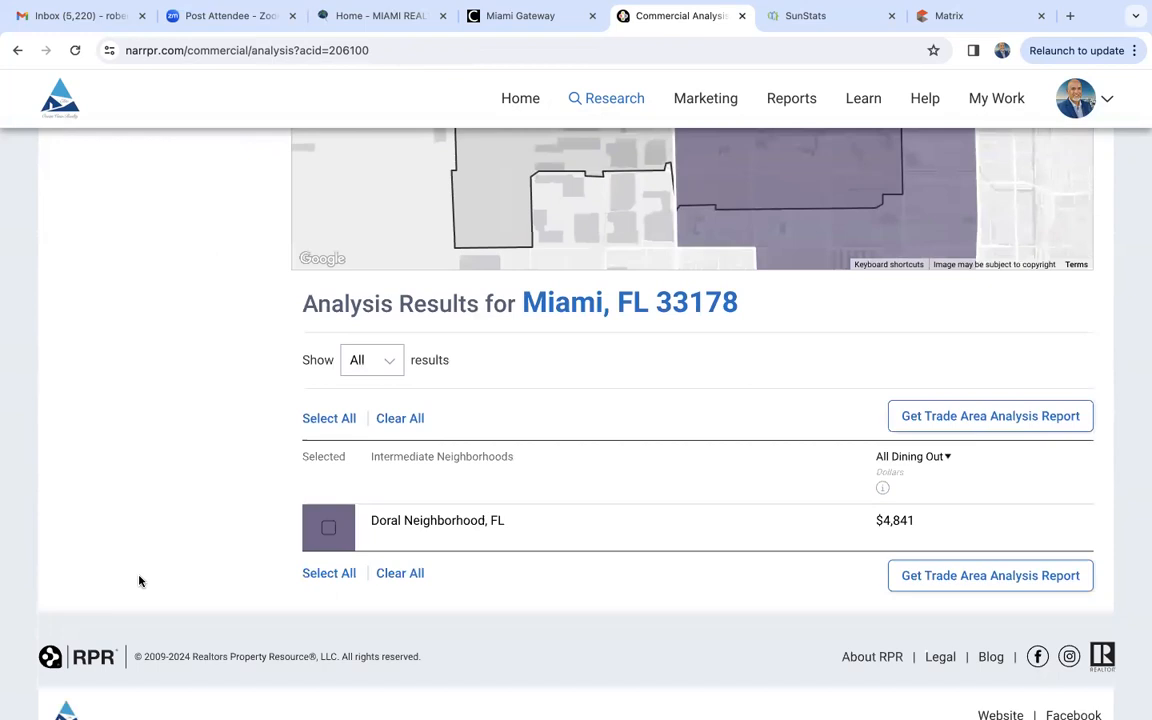
scroll(139, 581, up, 3)
scroll(139, 581, up, 4)
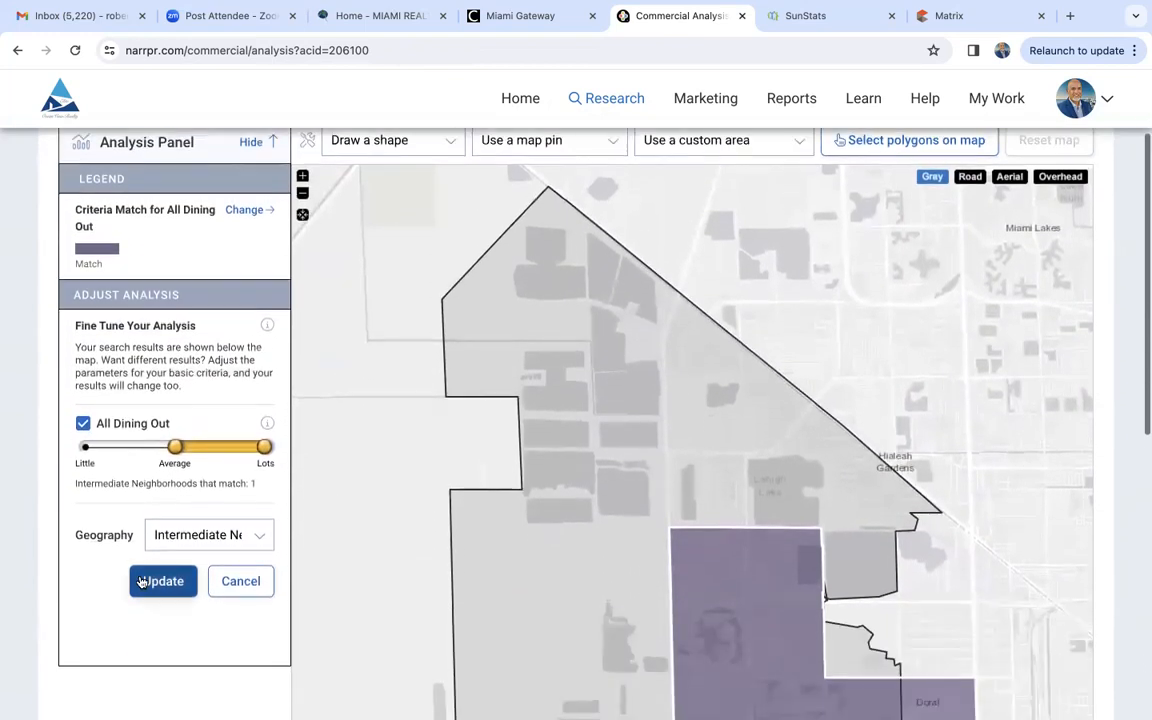
drag(175, 447, 89, 447)
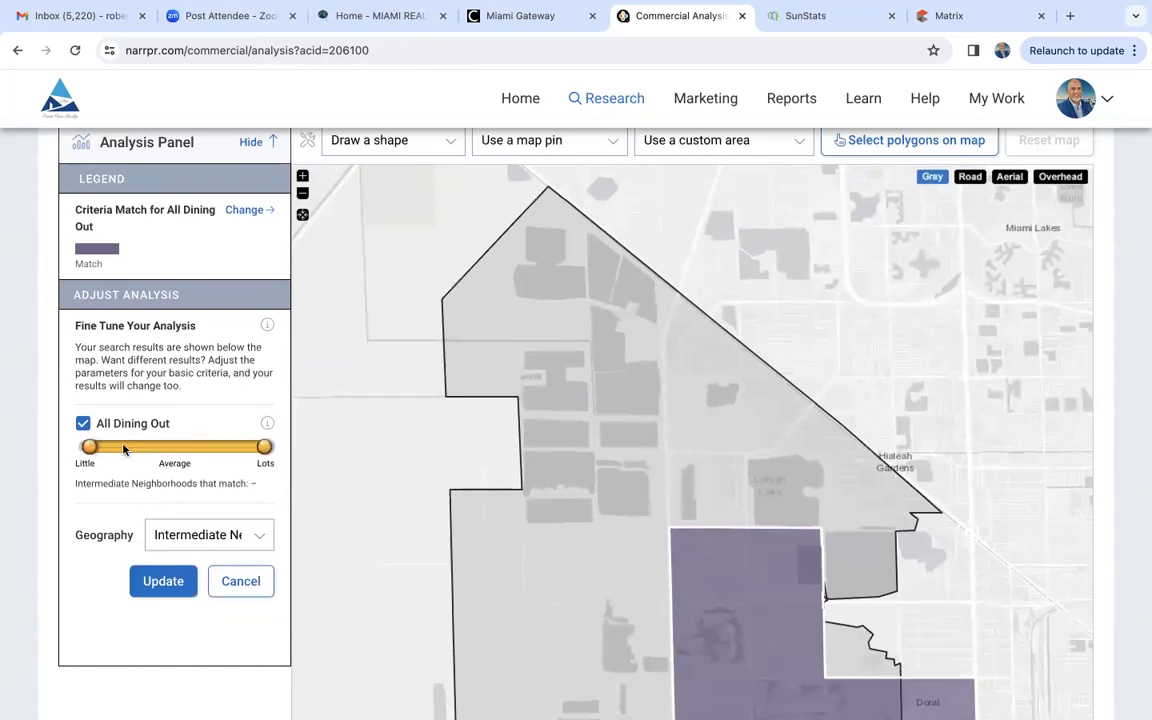
scroll(59, 624, down, 2)
scroll(59, 624, down, 5)
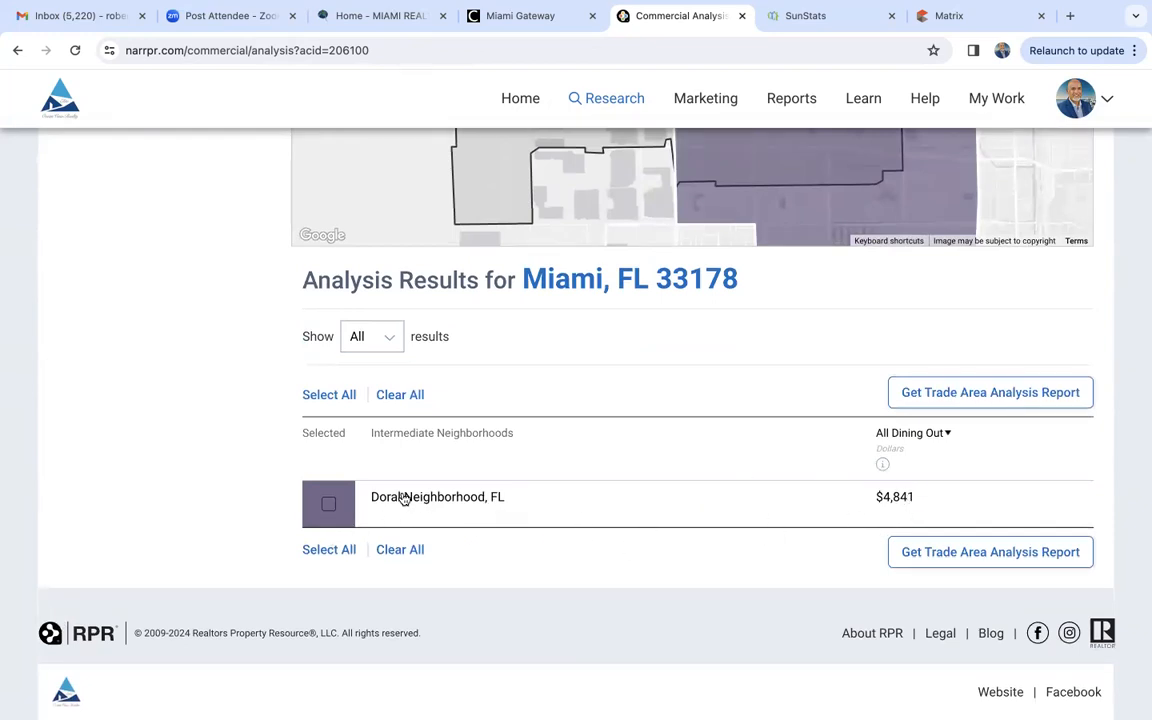
scroll(403, 499, up, 5)
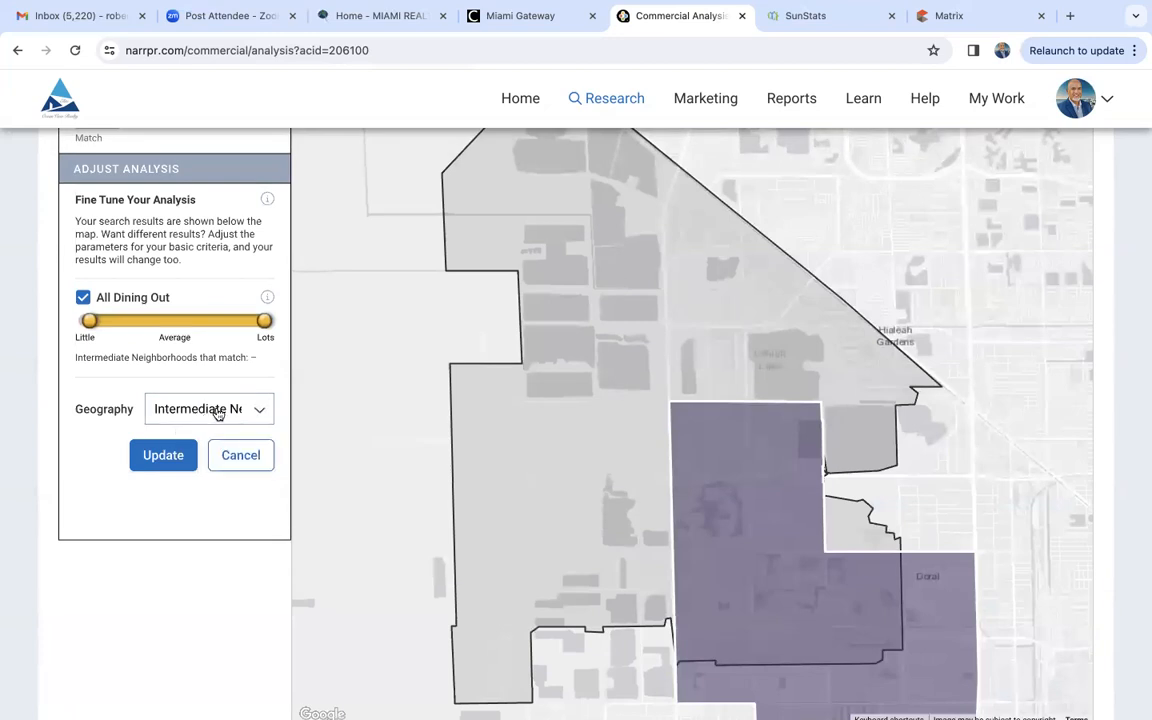
- Set the analysis geography to Minor Neighborhoods and review the resulting neighborhood list with its dining spending
click(218, 412)
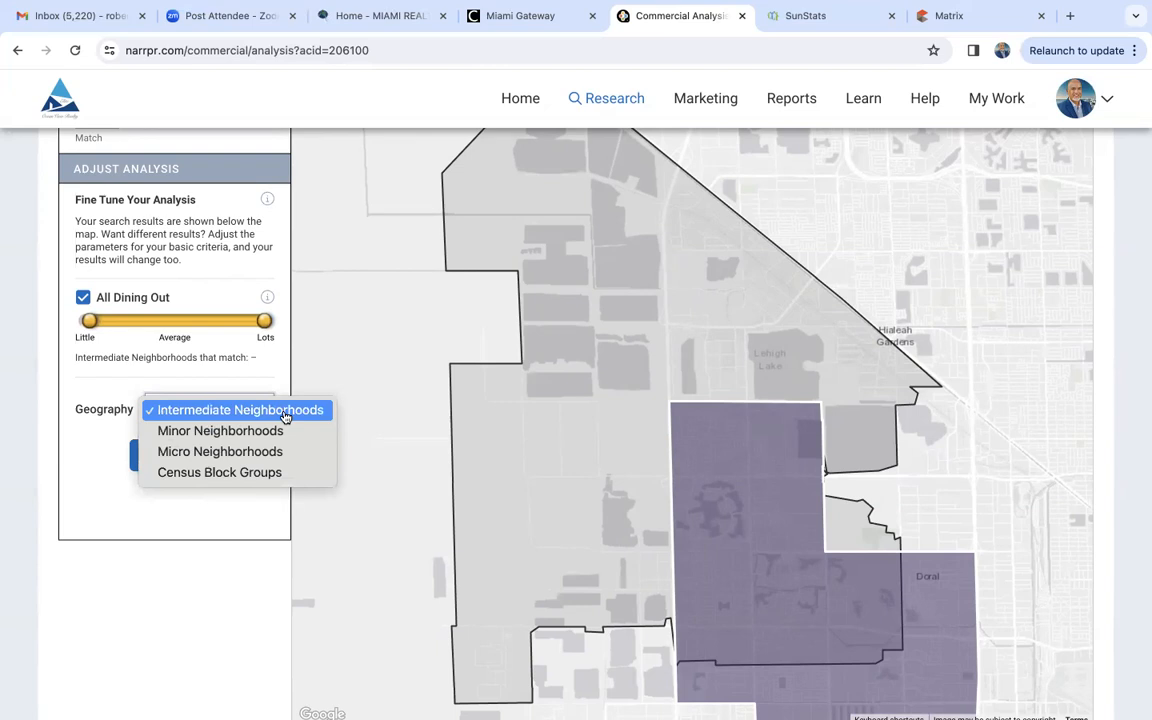
click(220, 432)
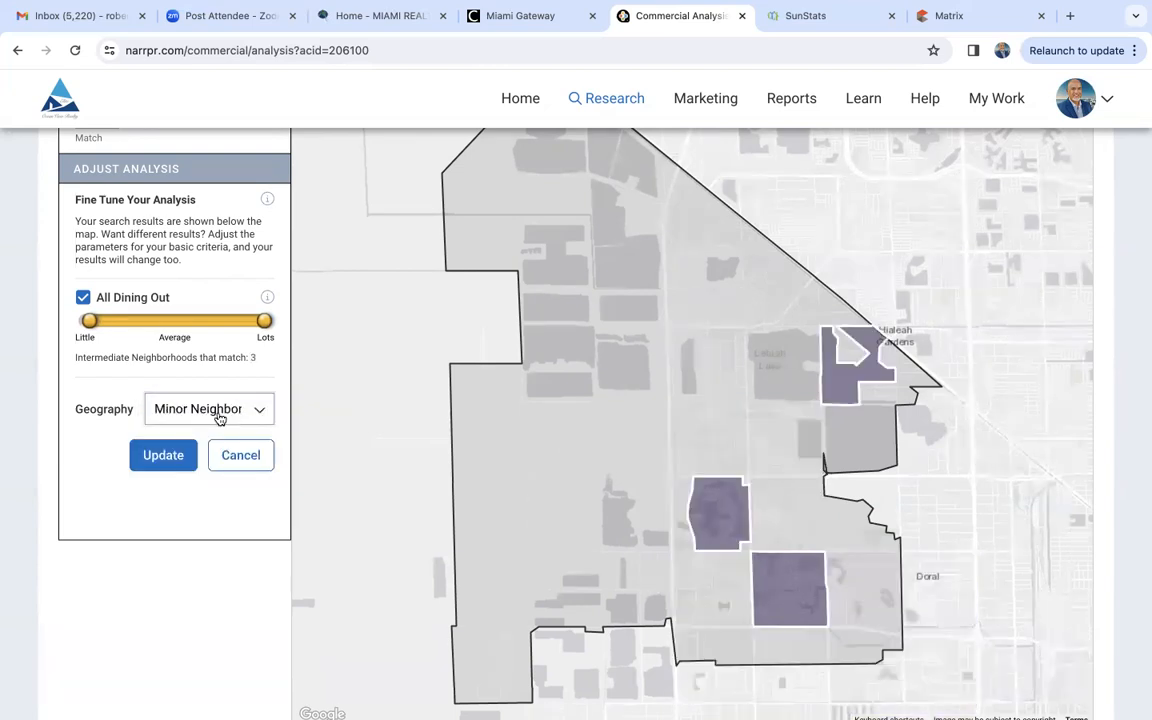
scroll(237, 591, down, 4)
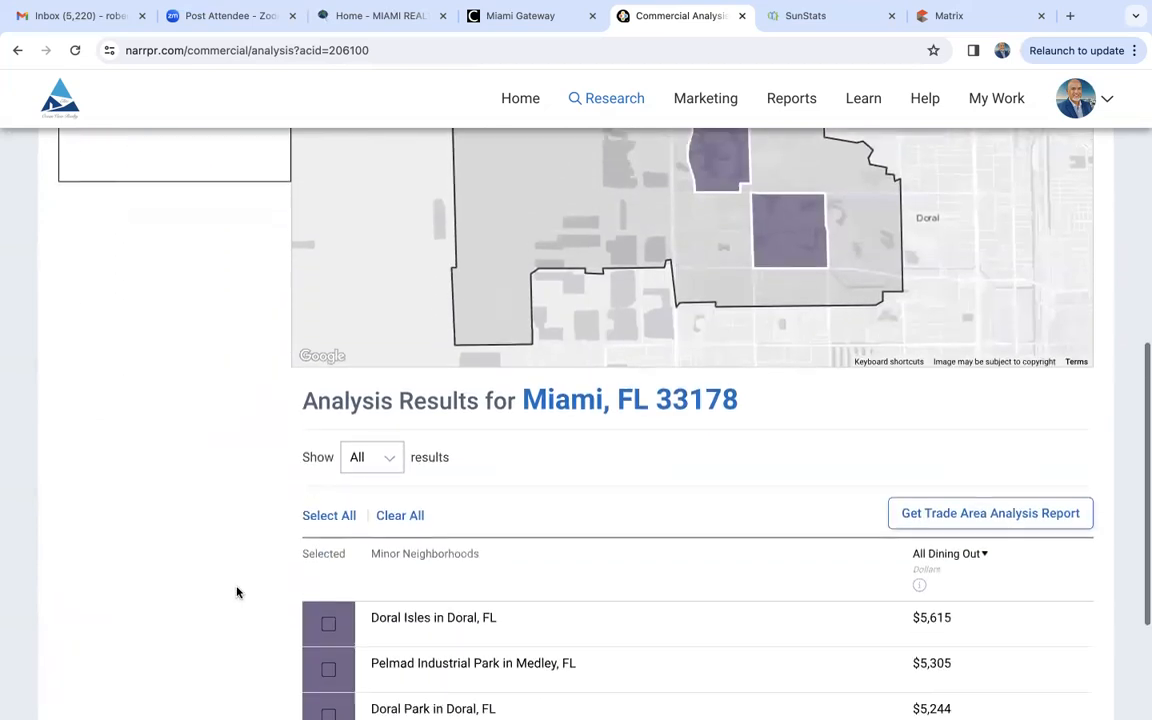
scroll(237, 592, down, 2)
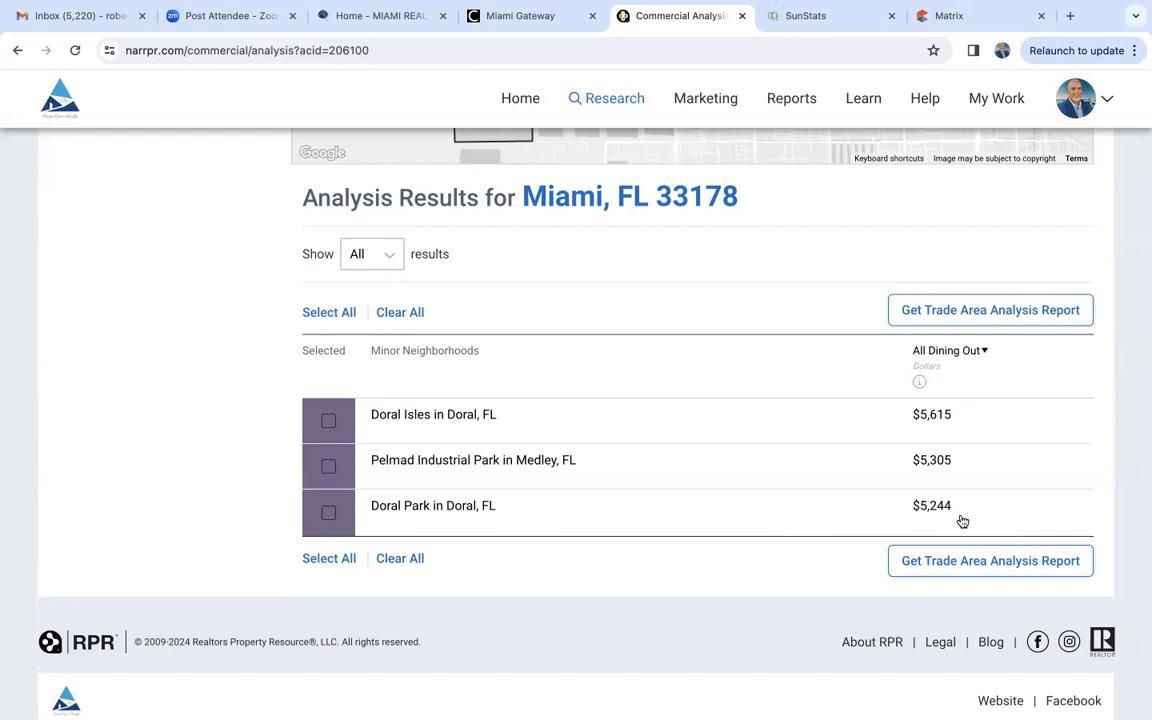
- Select Doral Isles in the results, check its details on the map and review its All Dining Out figure
click(329, 421)
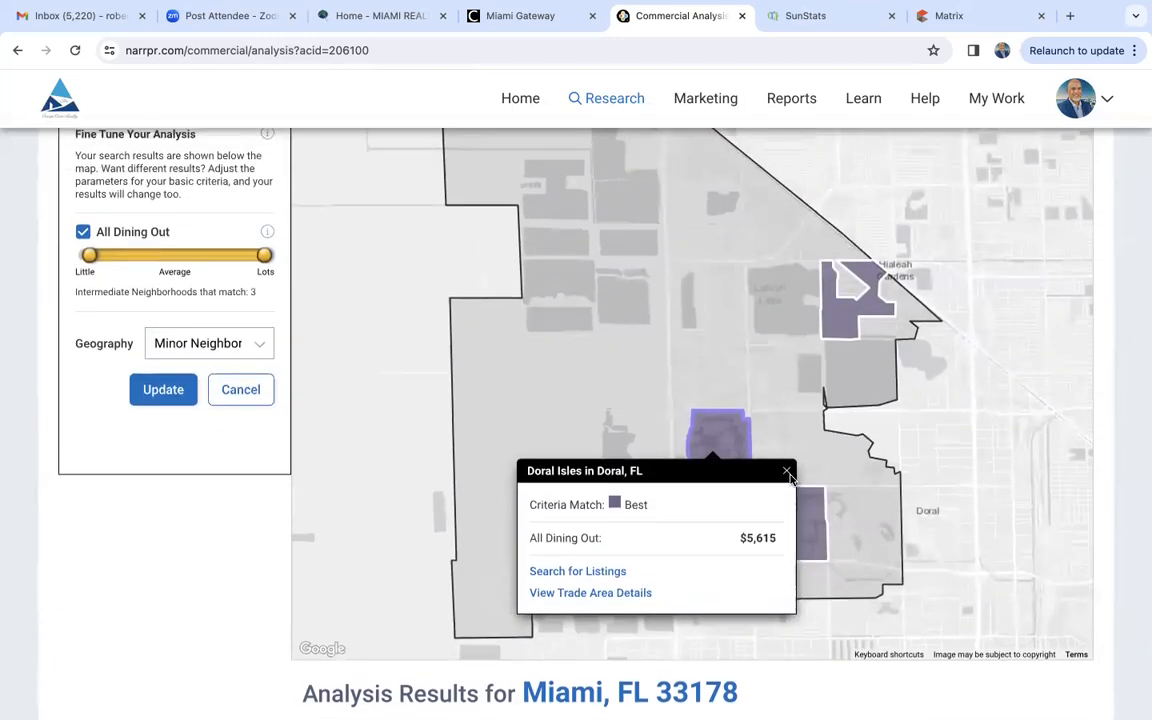
click(787, 471)
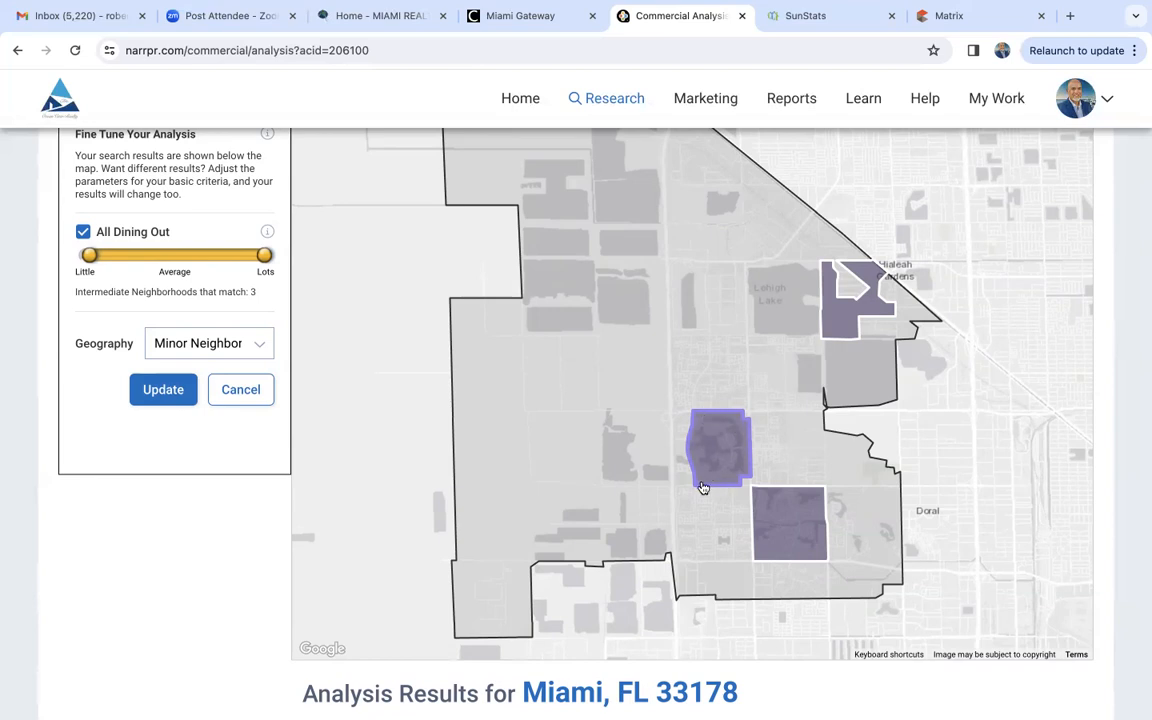
scroll(197, 638, down, 5)
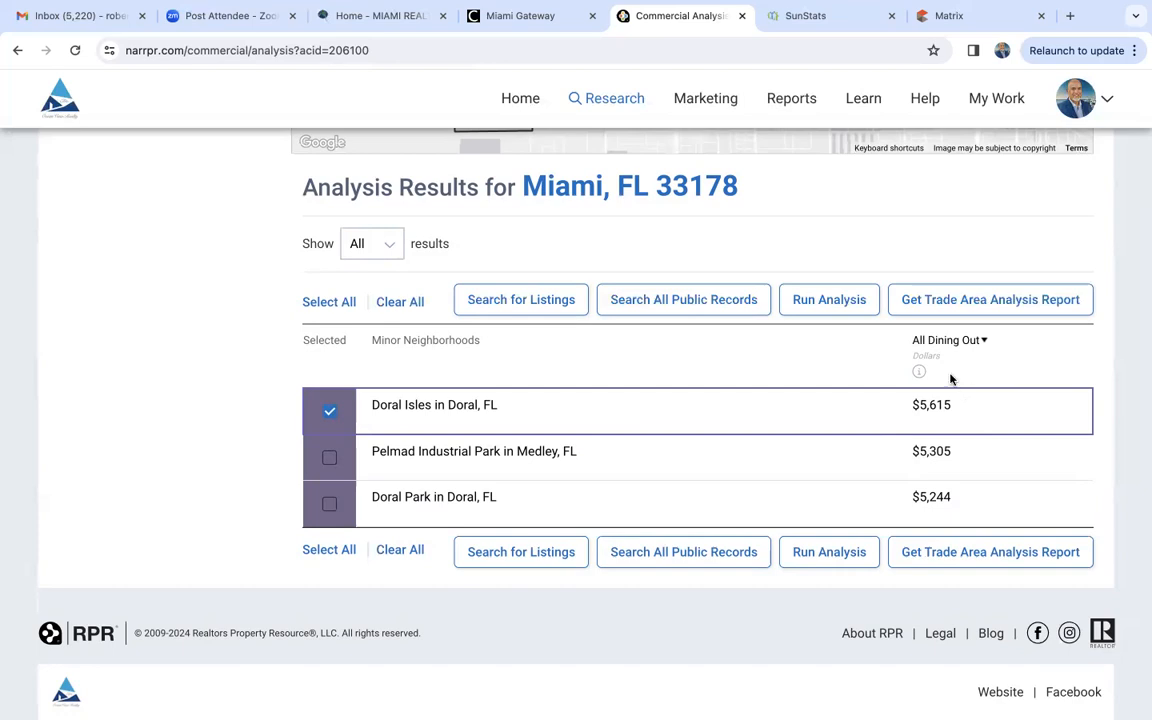
mouse_move(918, 374)
- Return to the search criteria and change the What They Buy attribute to Apparel, including only Shoes
scroll(838, 655, up, 5)
scroll(838, 655, up, 3)
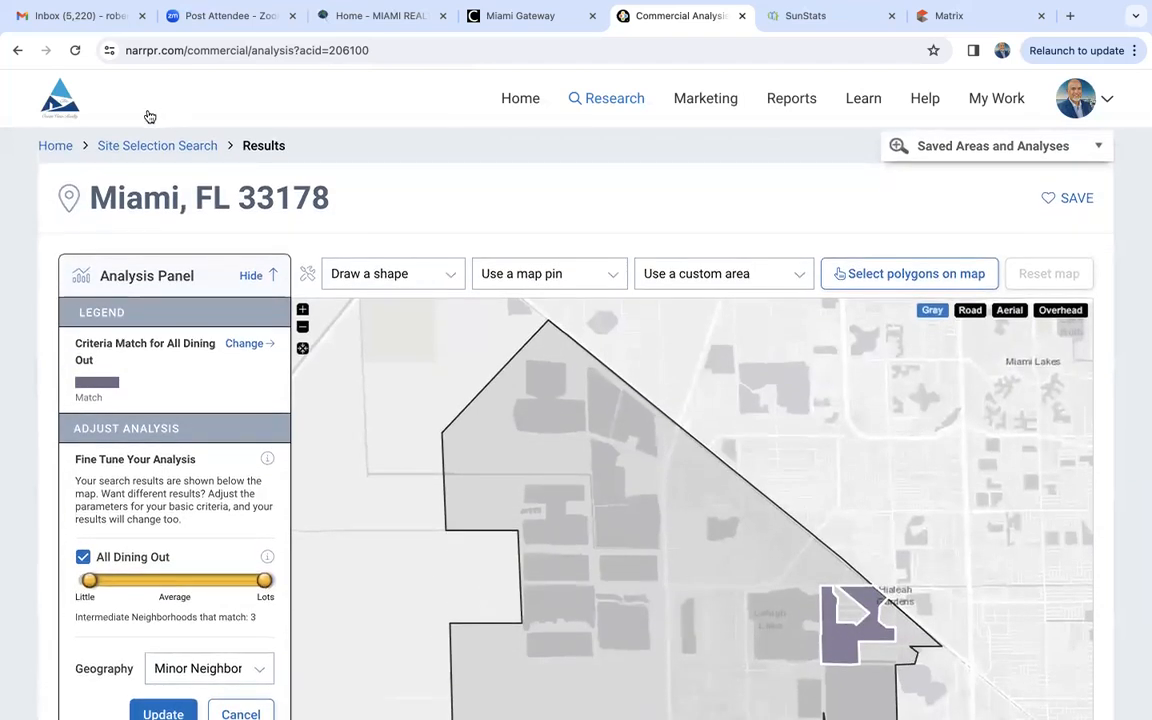
click(180, 146)
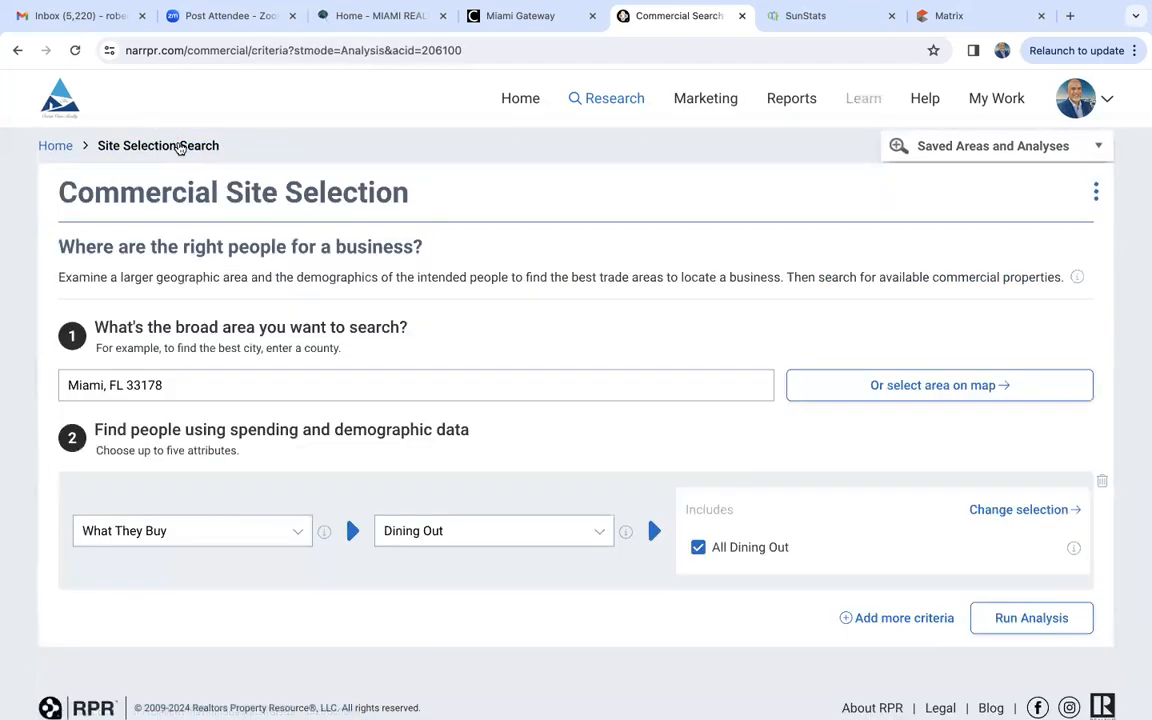
scroll(257, 525, down, 1)
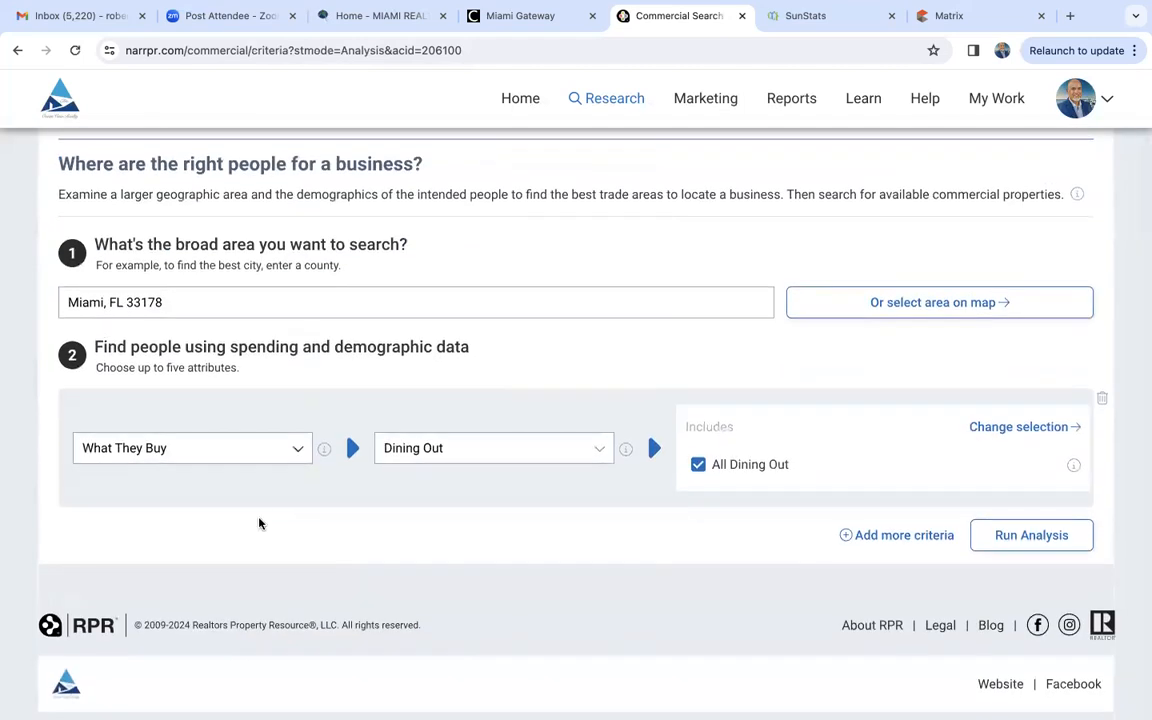
click(446, 458)
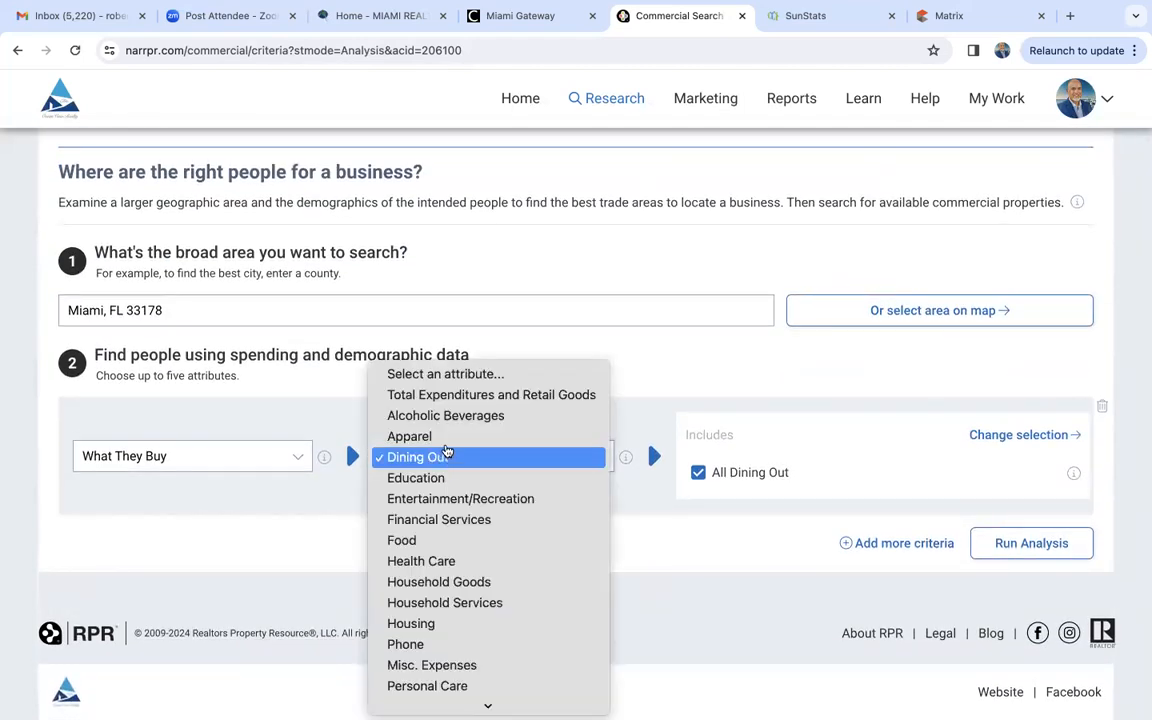
click(447, 438)
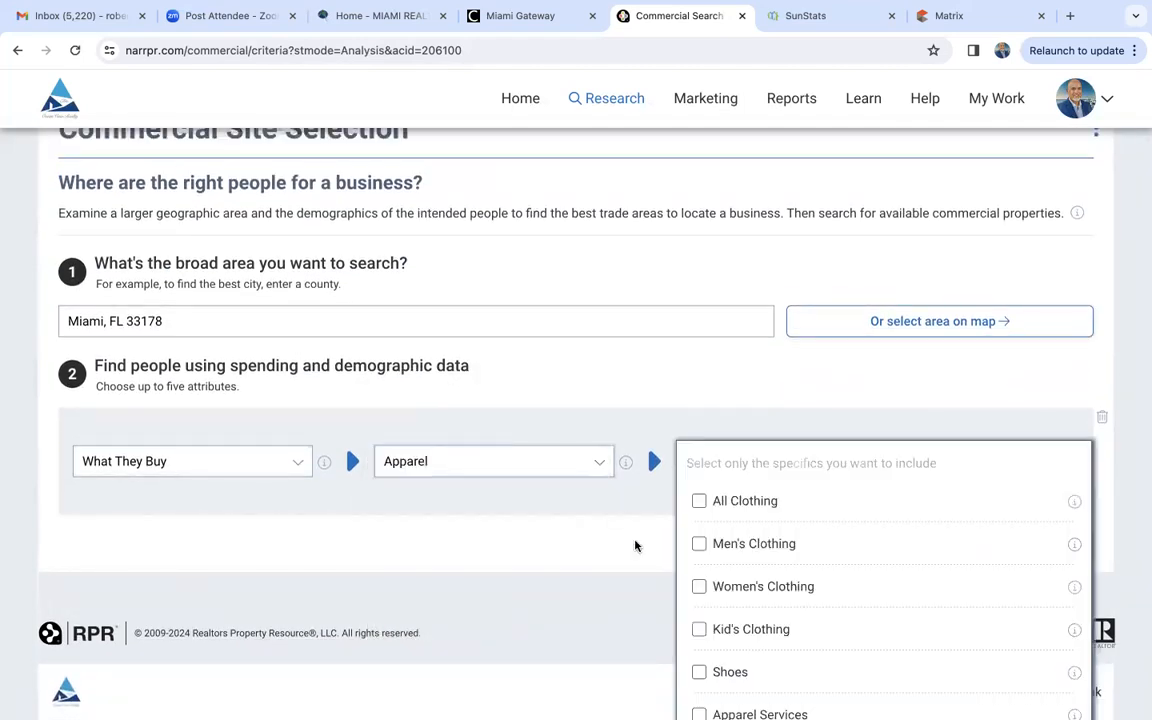
scroll(700, 607, down, 2)
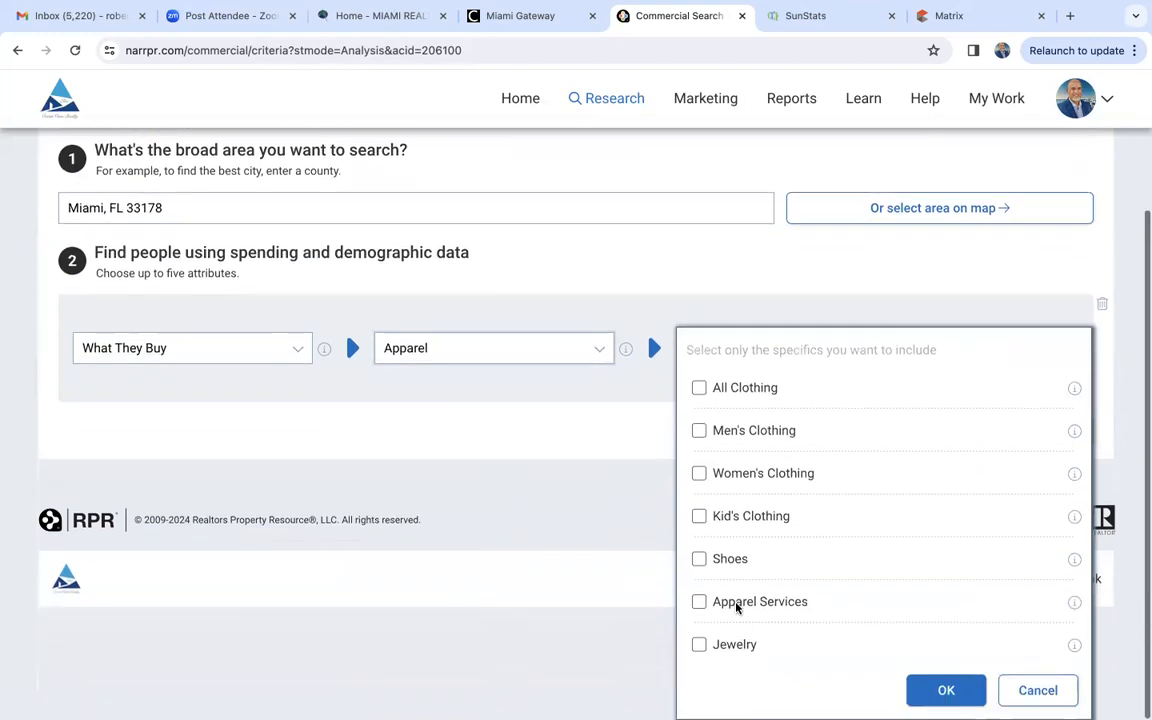
click(699, 558)
click(942, 689)
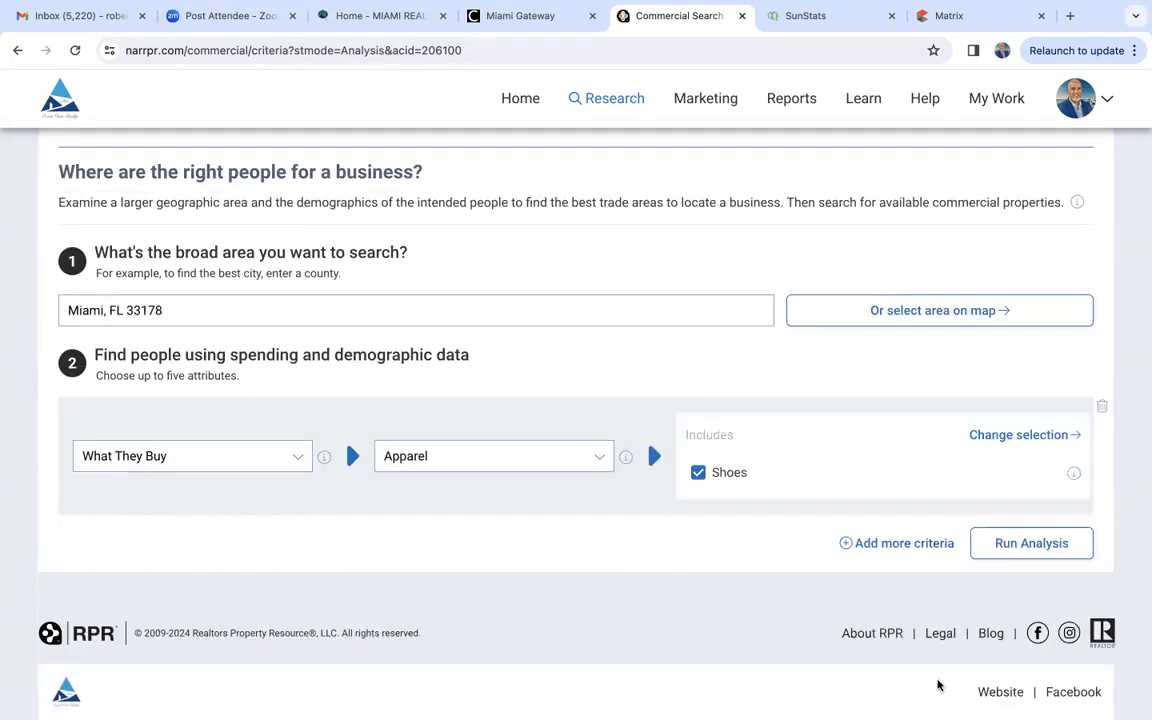
- Run the shoe spending analysis for Miami, FL 33178 and review the matching neighborhoods
click(1030, 540)
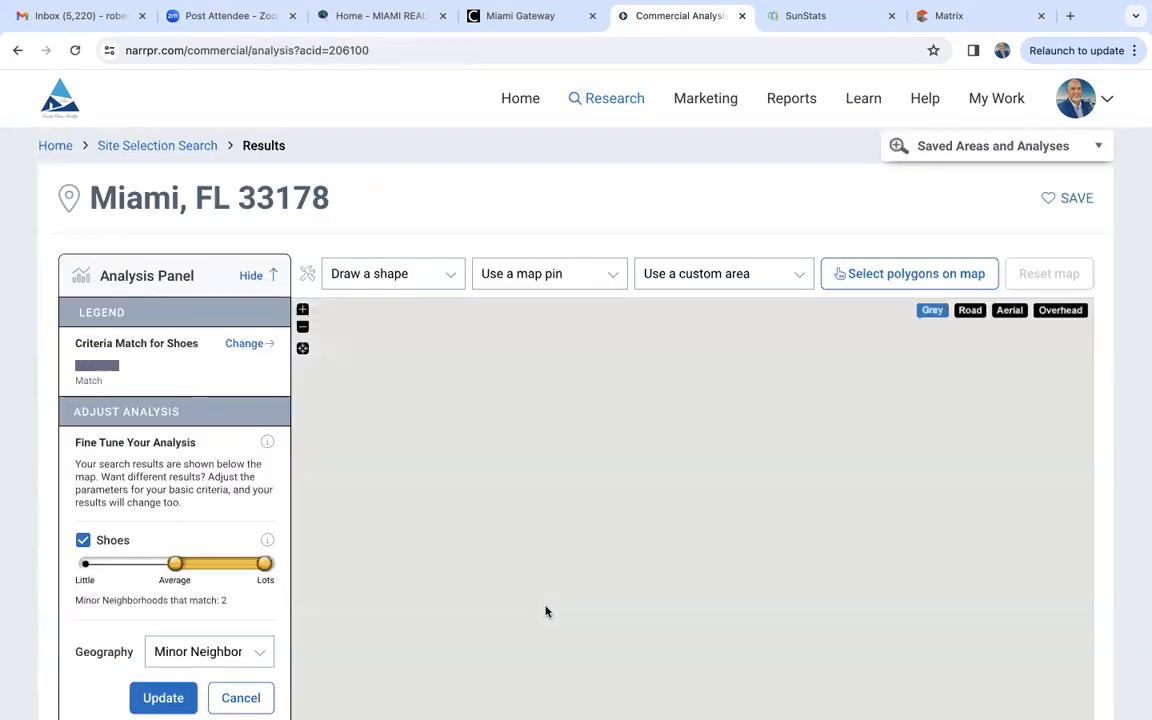
scroll(128, 616, down, 6)
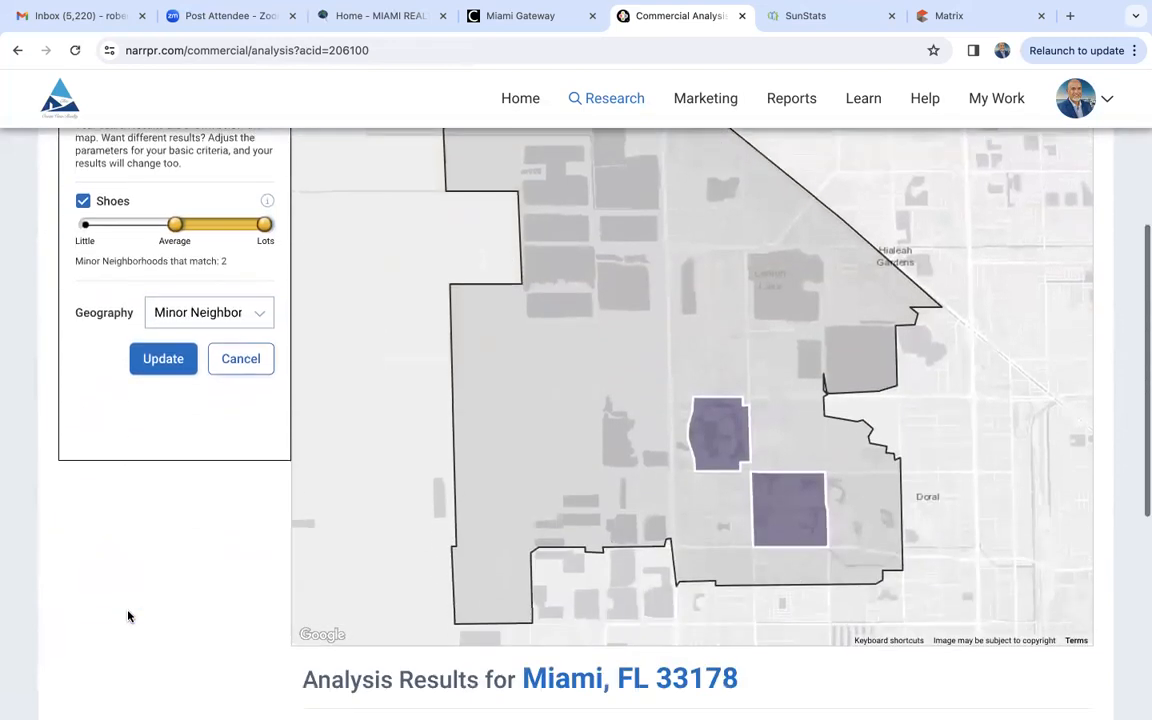
scroll(128, 616, down, 2)
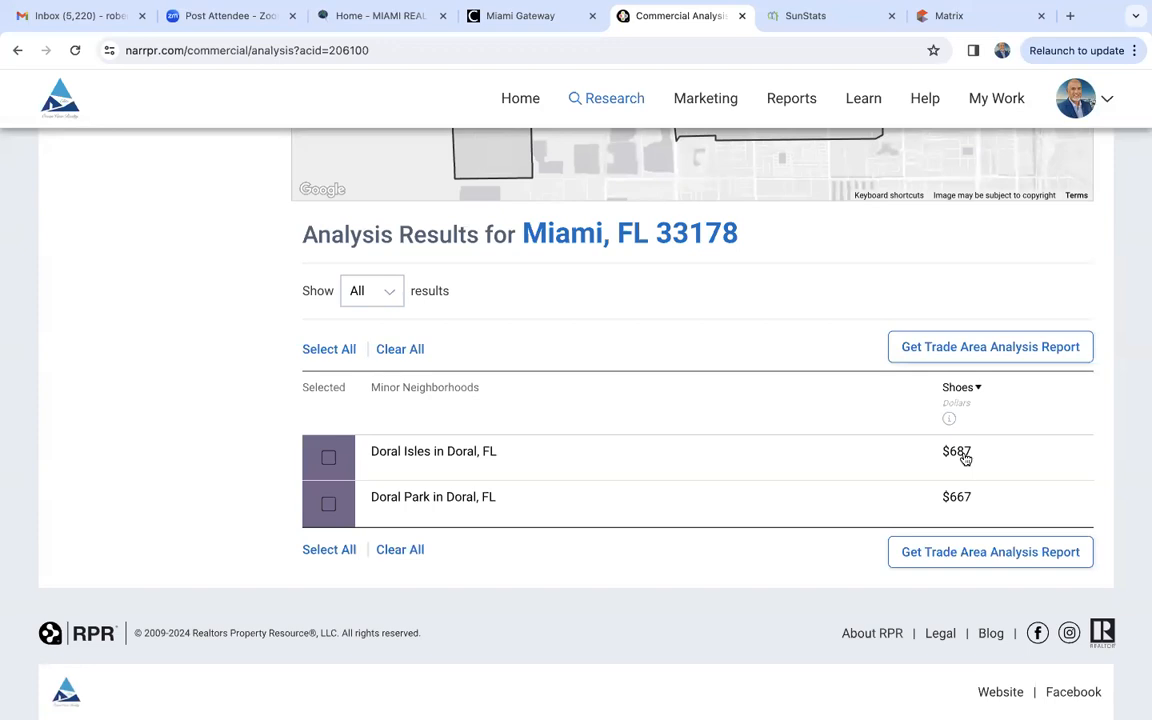
- Return to the search criteria and change the broad area to Miami Beach, FL 33139
scroll(963, 457, up, 8)
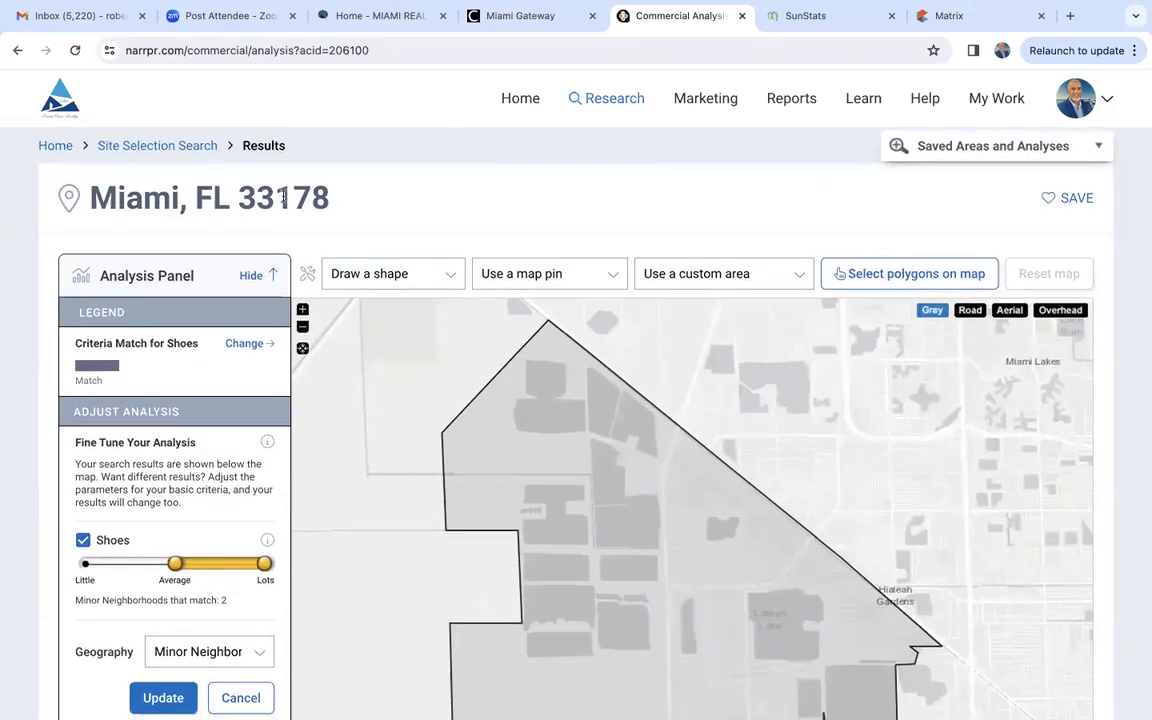
click(208, 148)
triple_click(225, 381)
text(3312)
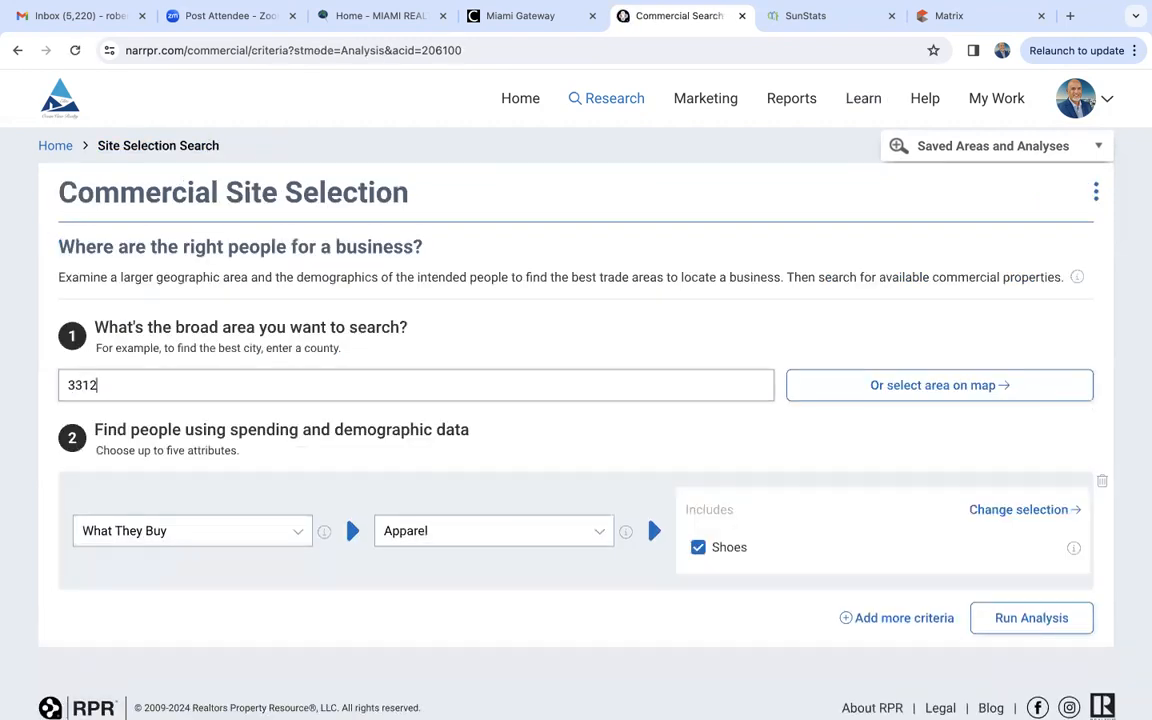
key(BackSpace)
text(39)
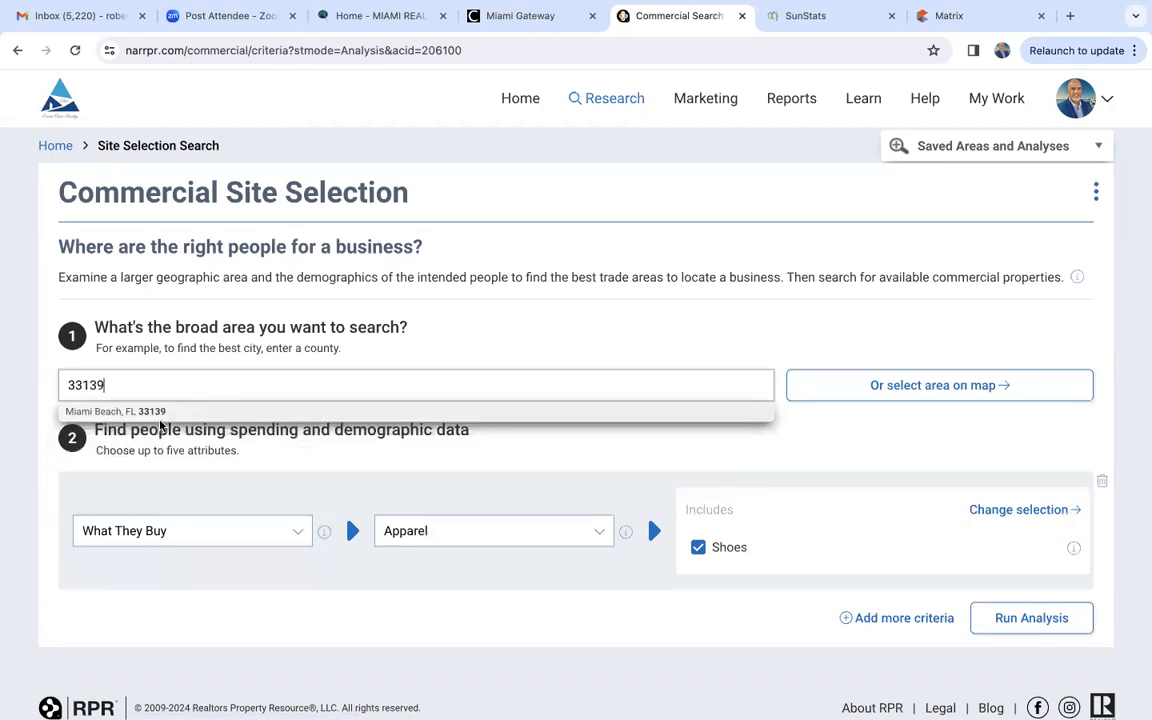
click(160, 415)
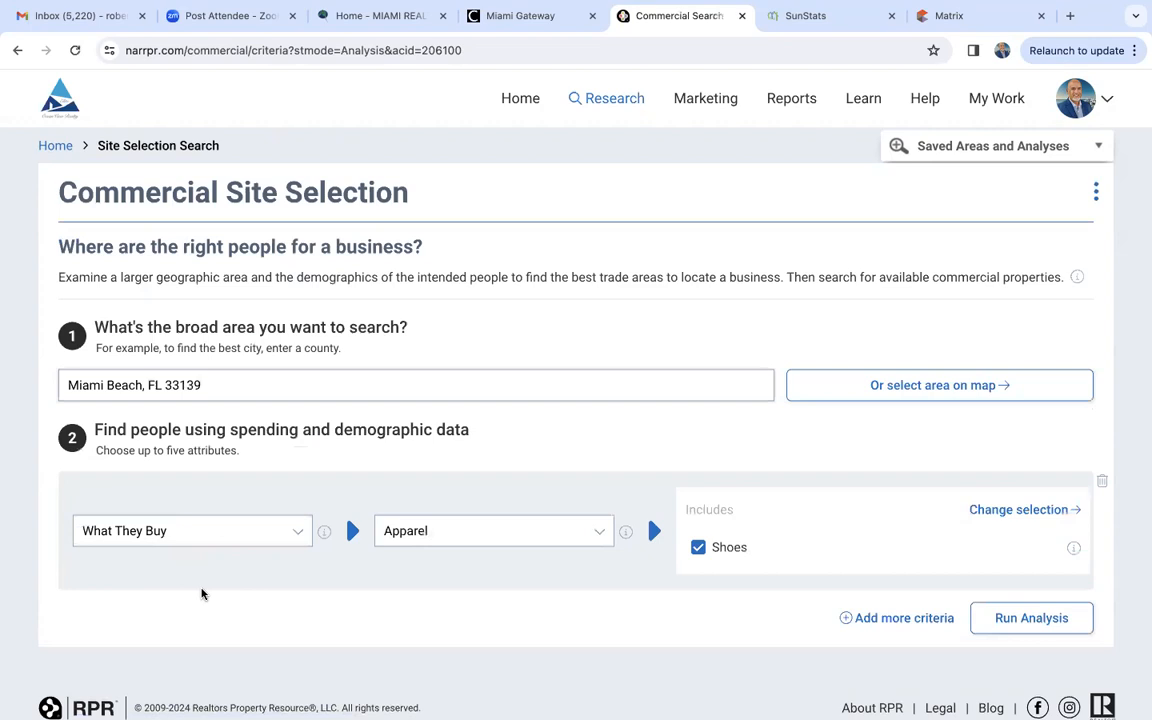
- Run the shoe spending analysis for Miami Beach and review its map and neighborhood results
scroll(201, 594, down, 2)
click(1031, 543)
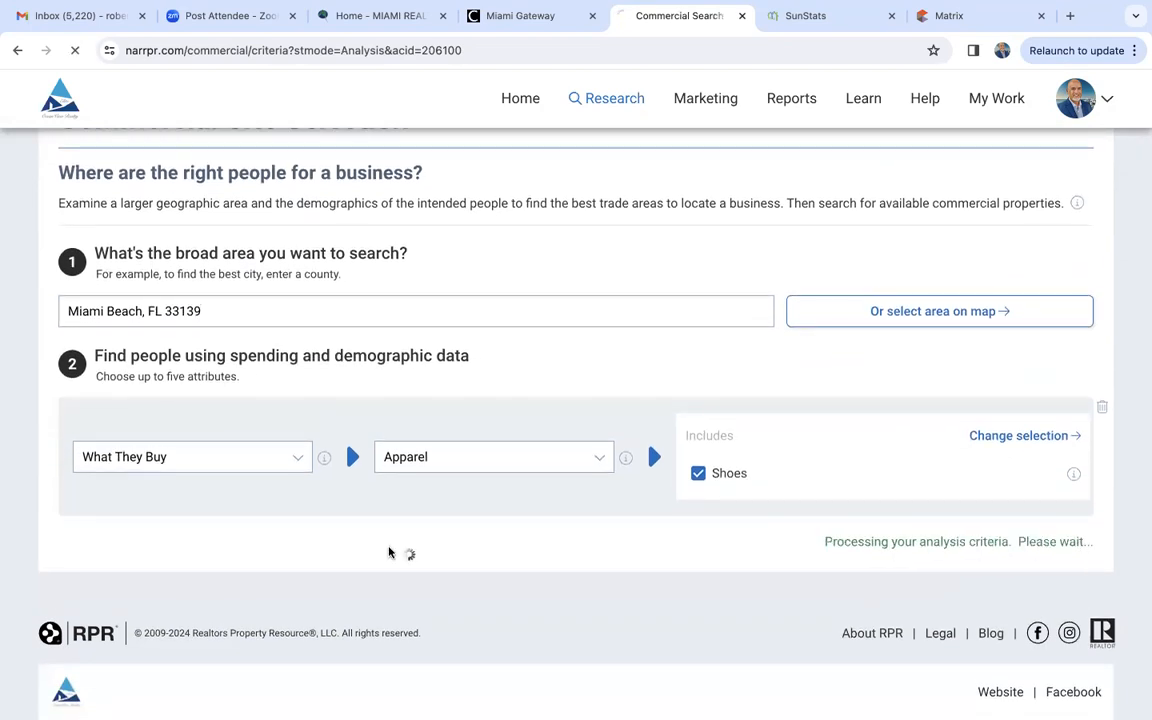
scroll(109, 566, down, 3)
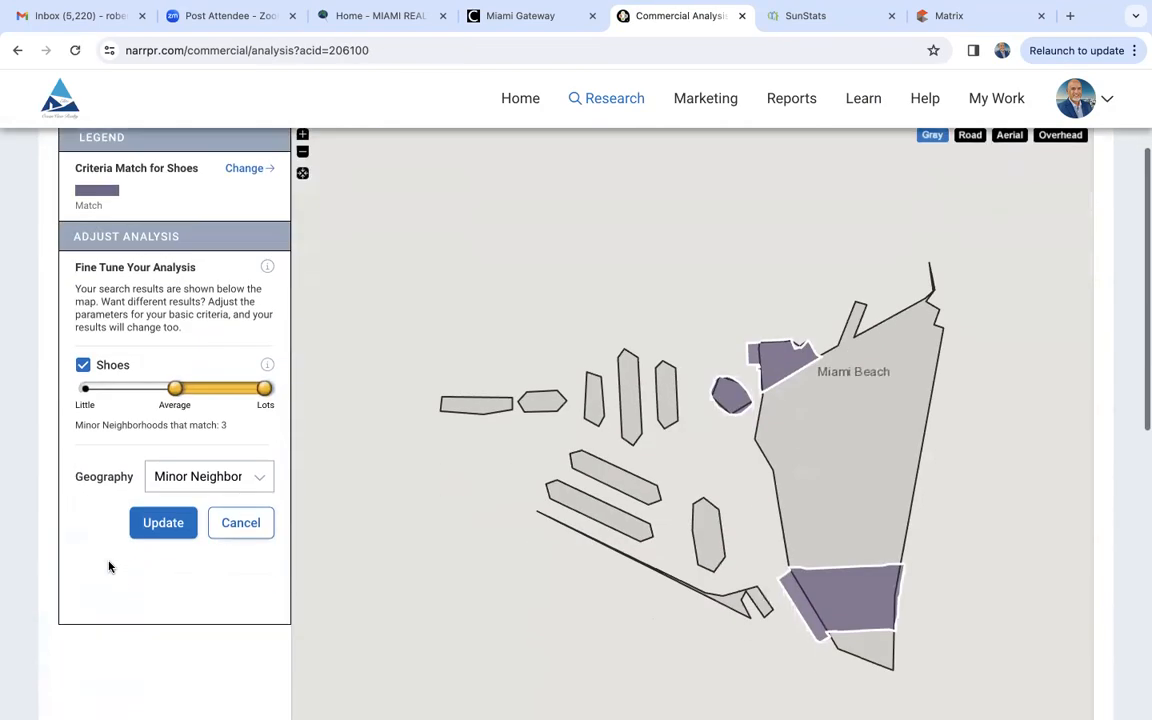
scroll(109, 566, down, 7)
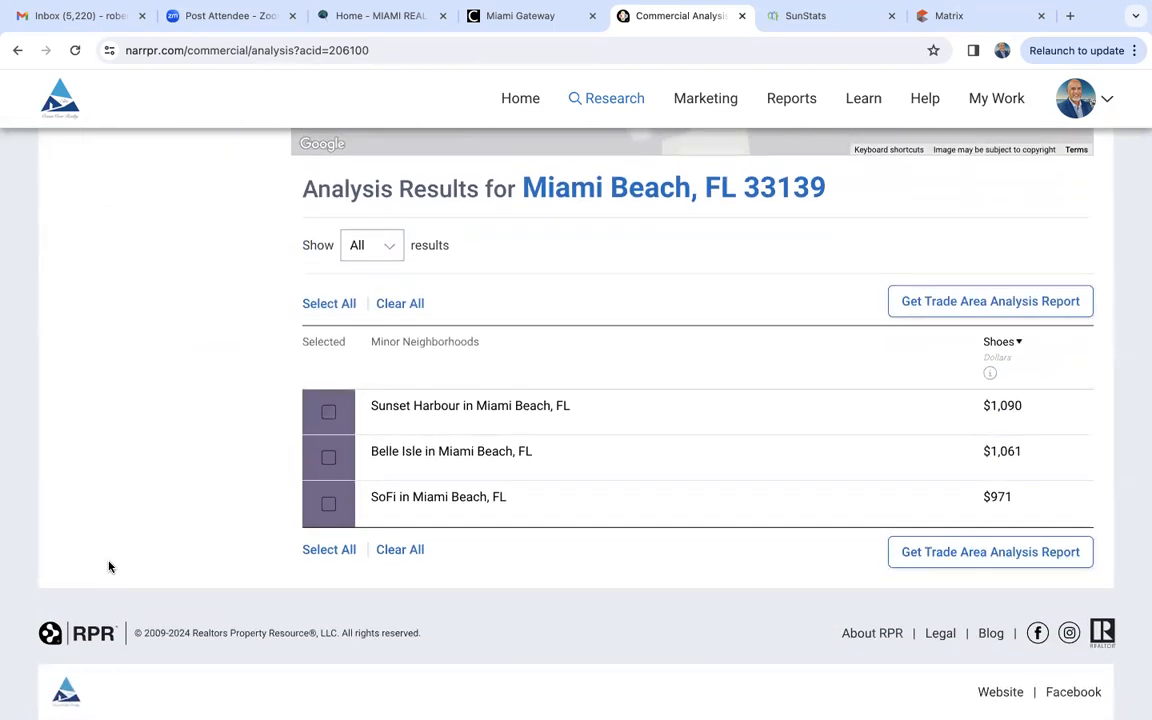
- Select Sunset Harbour in the results, check its details on the map and compare it with the other neighborhoods
click(328, 412)
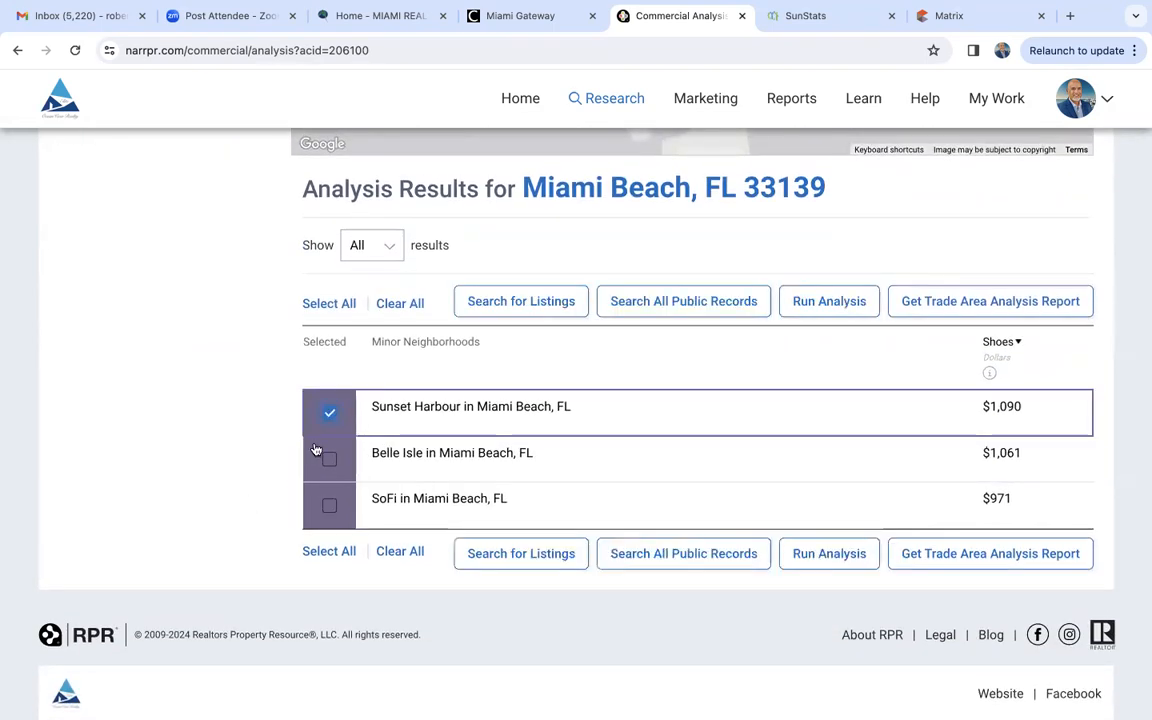
click(539, 418)
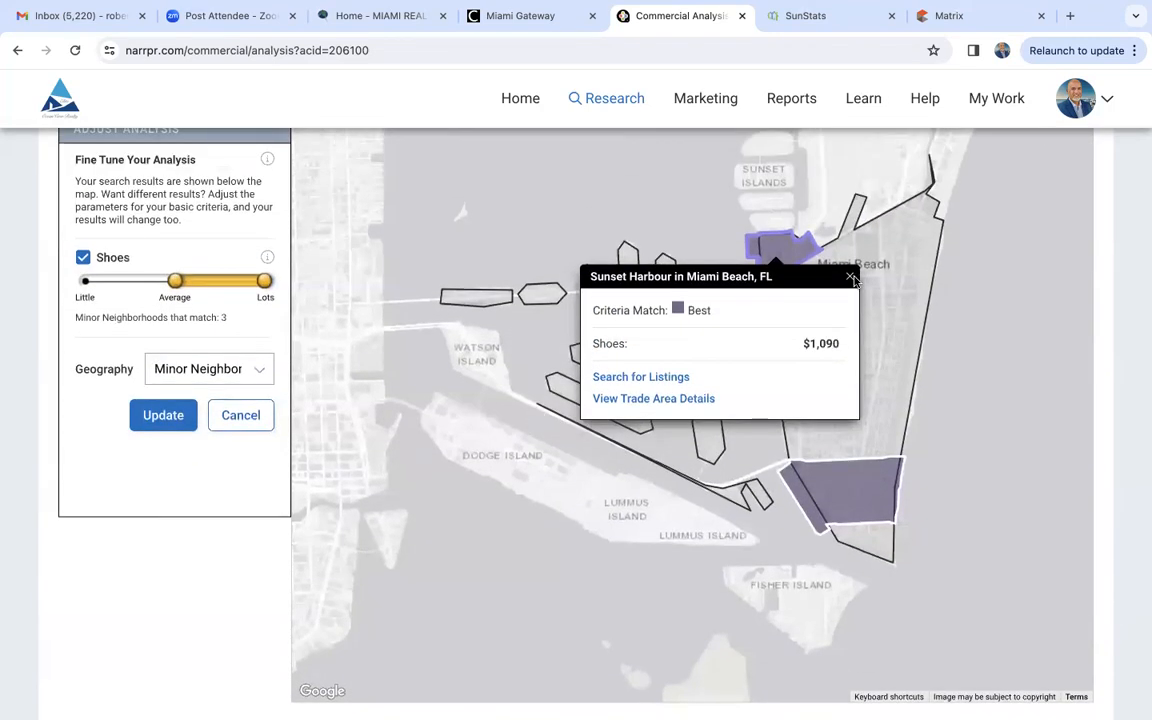
click(850, 279)
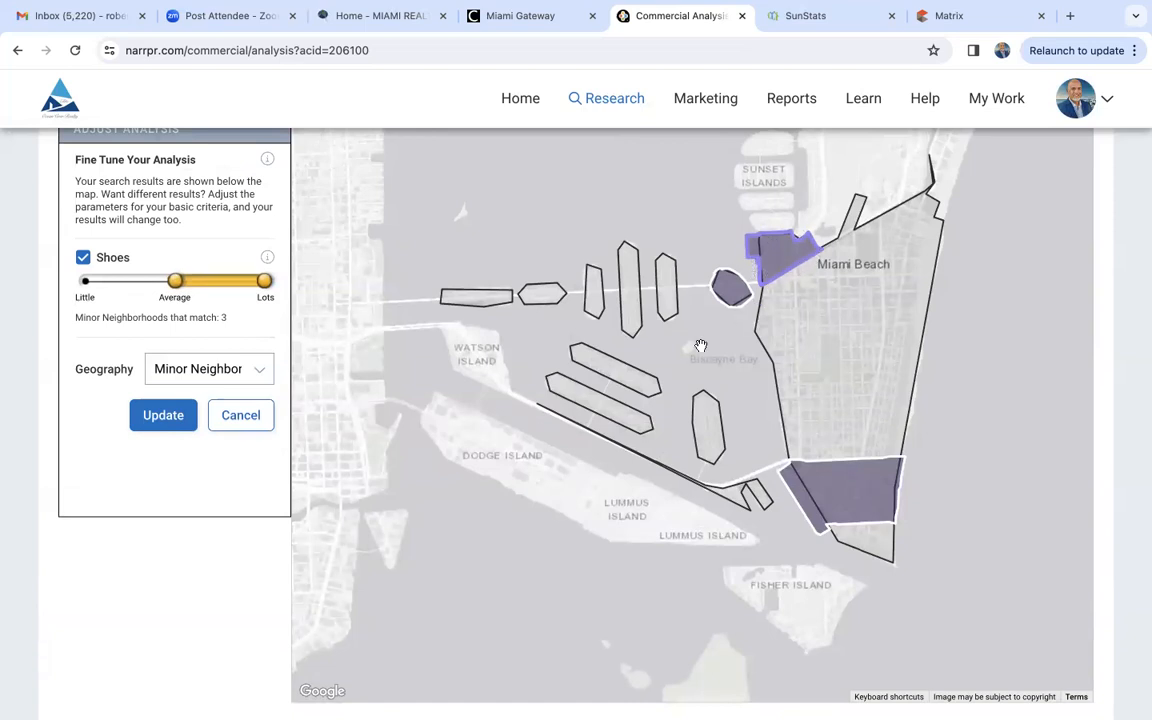
scroll(228, 625, down, 5)
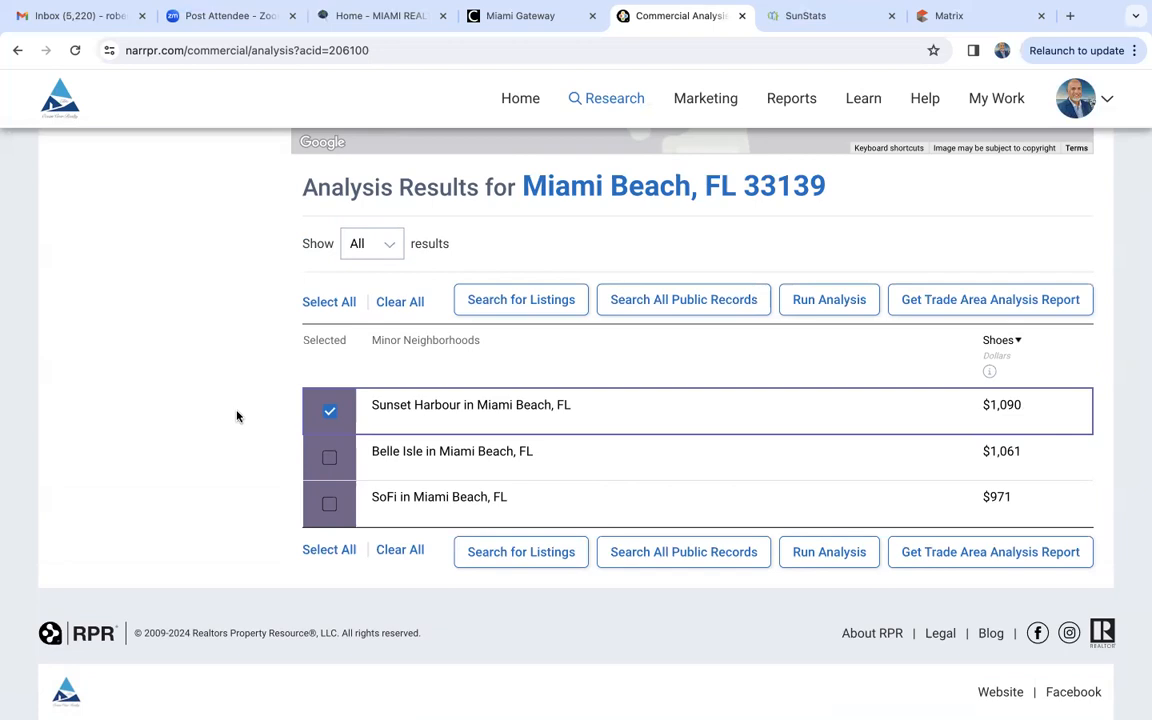
scroll(237, 416, up, 6)
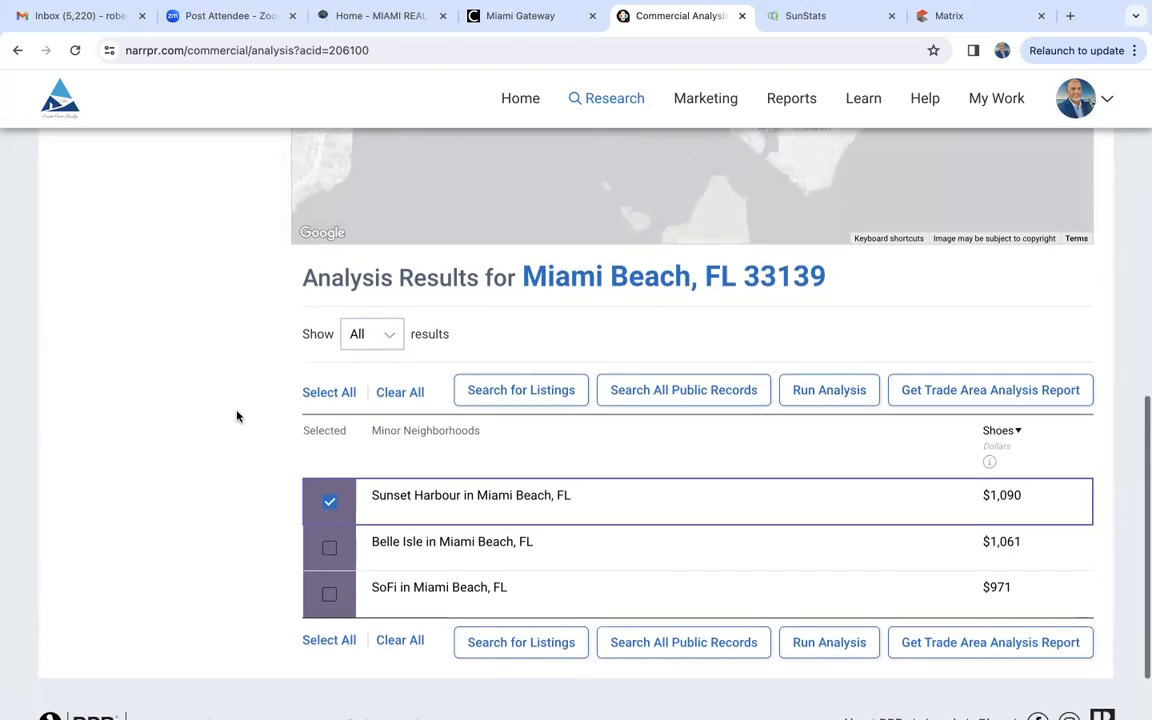
scroll(237, 420, up, 1)
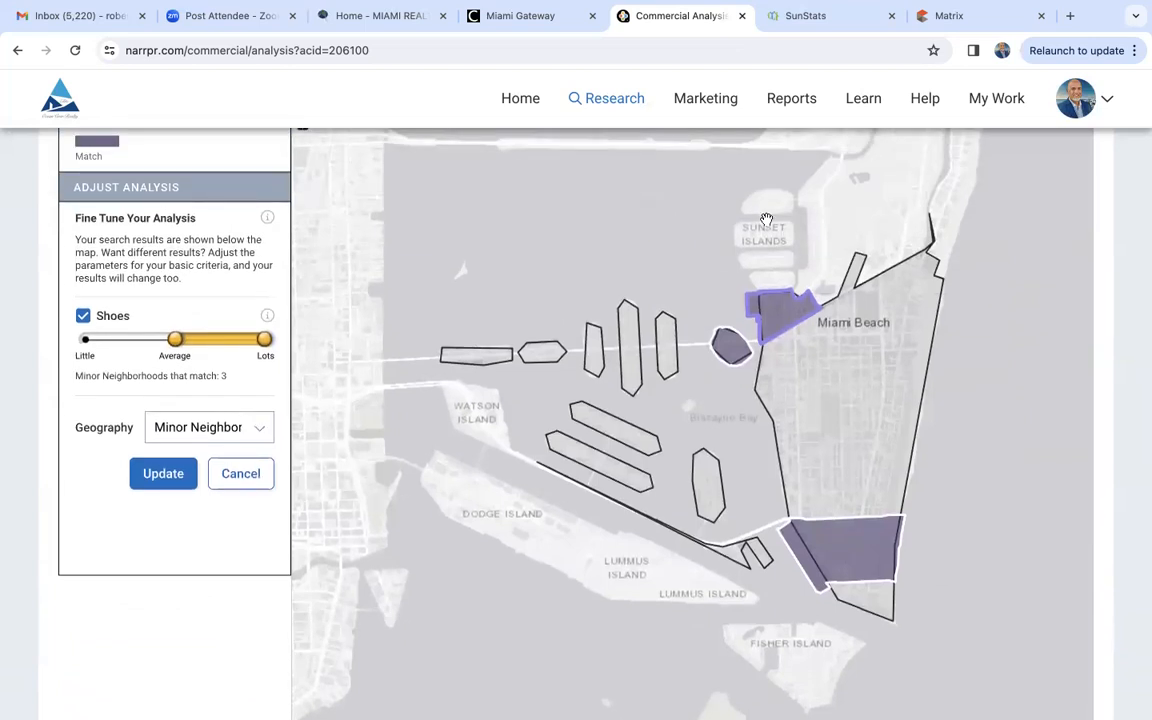
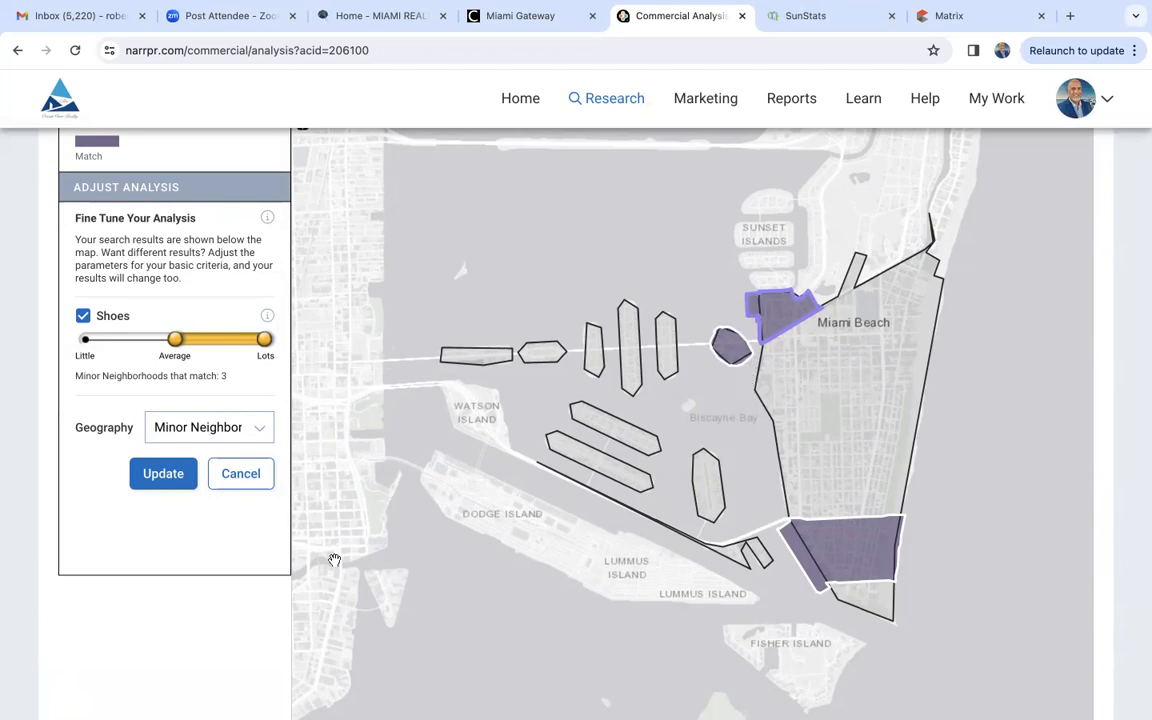
- Select Belle Isle in the Miami Beach results, check its details on the map and compare its shoe spending
scroll(189, 630, down, 6)
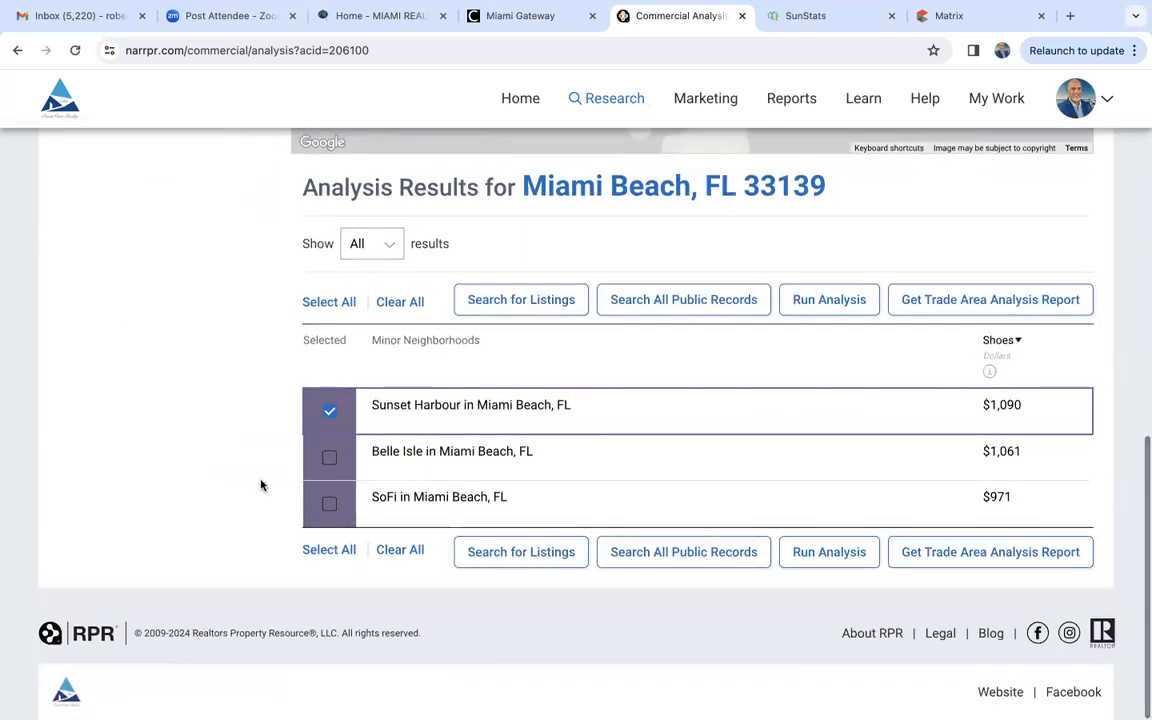
click(325, 464)
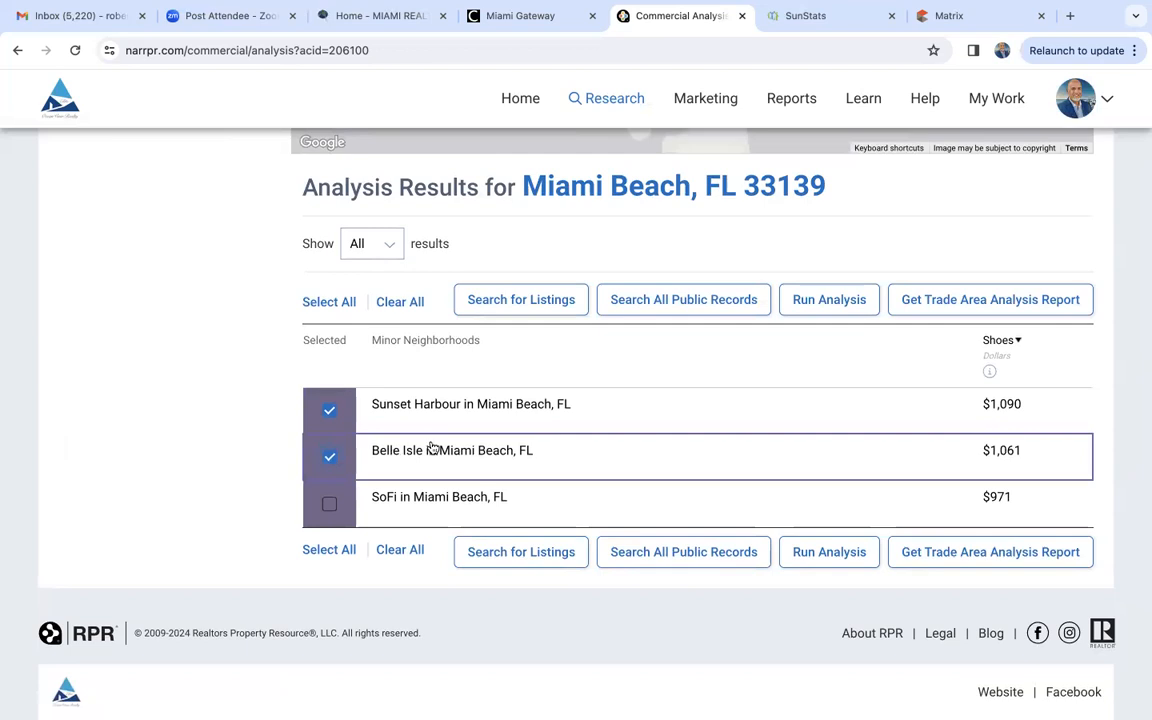
scroll(432, 447, up, 1)
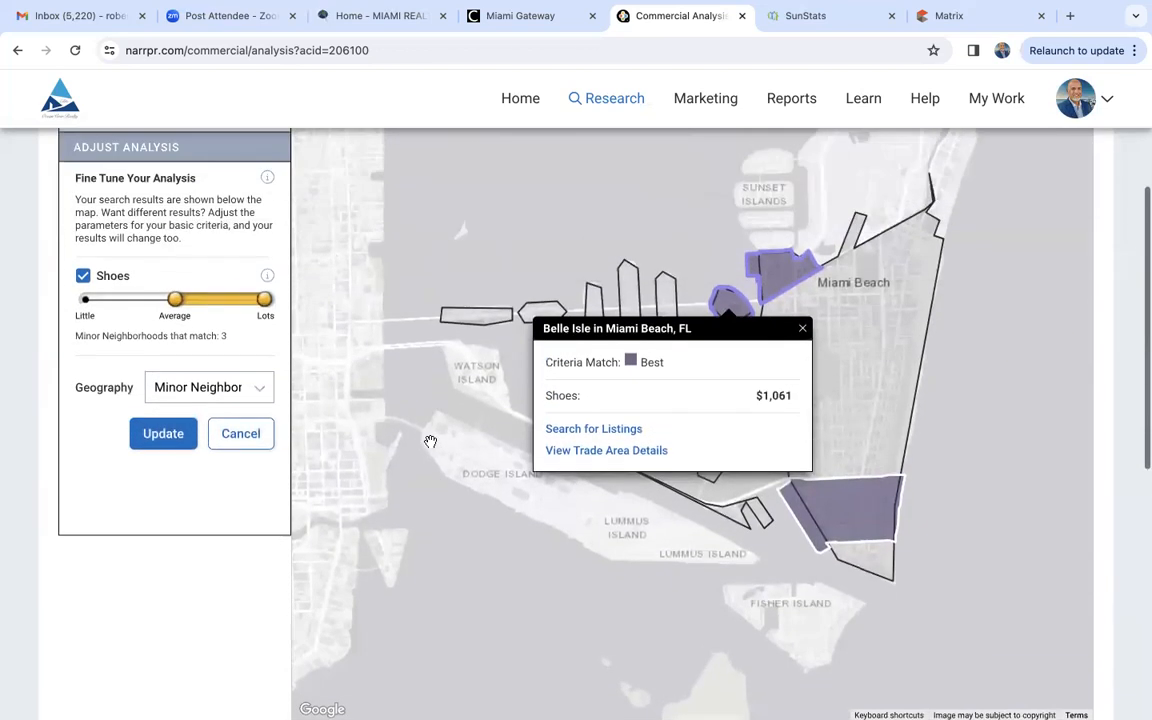
click(802, 328)
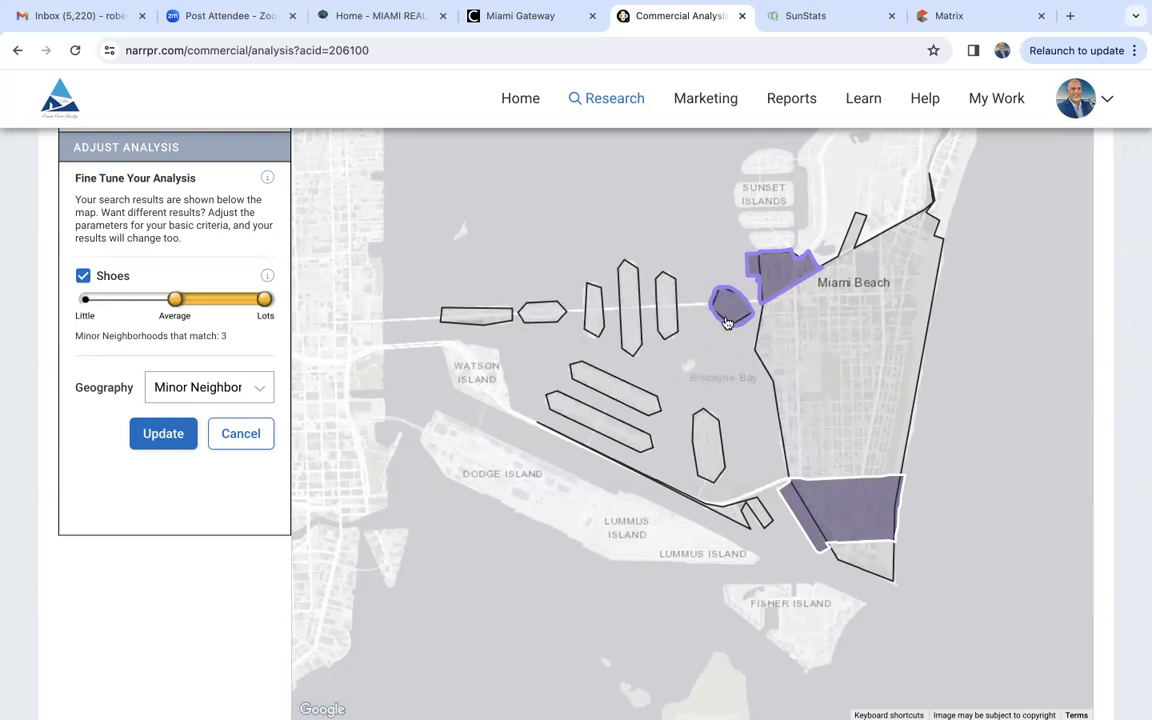
scroll(154, 609, down, 6)
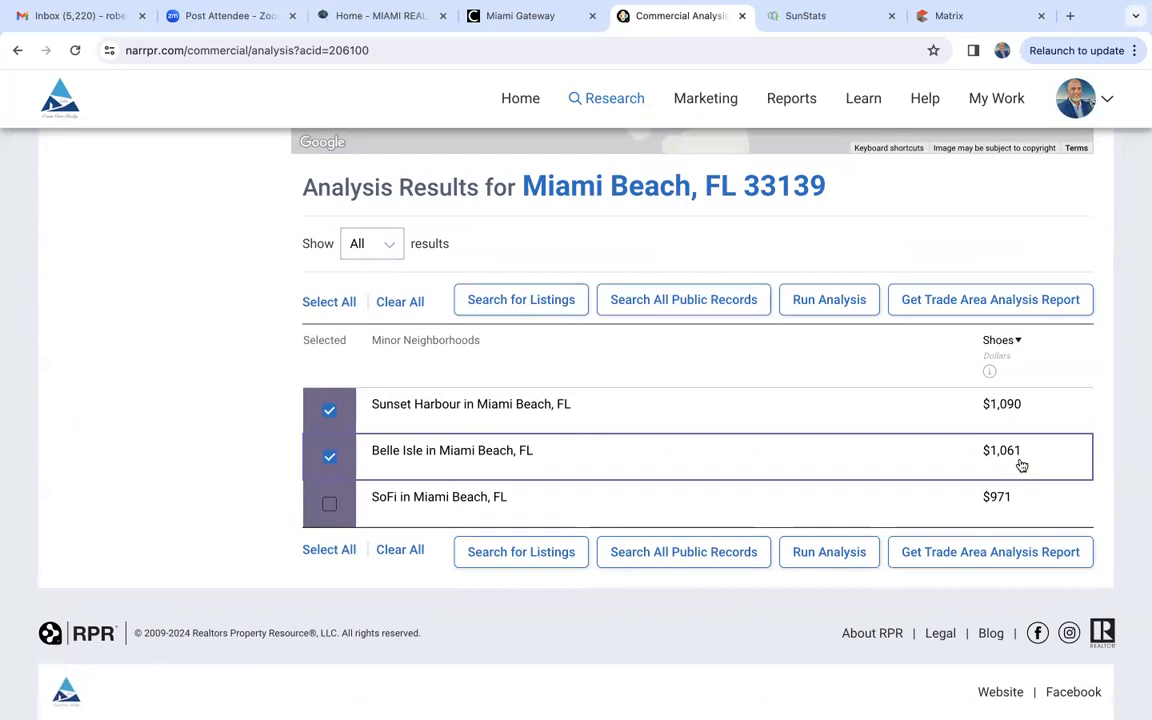
scroll(1018, 465, up, 6)
scroll(1018, 460, down, 5)
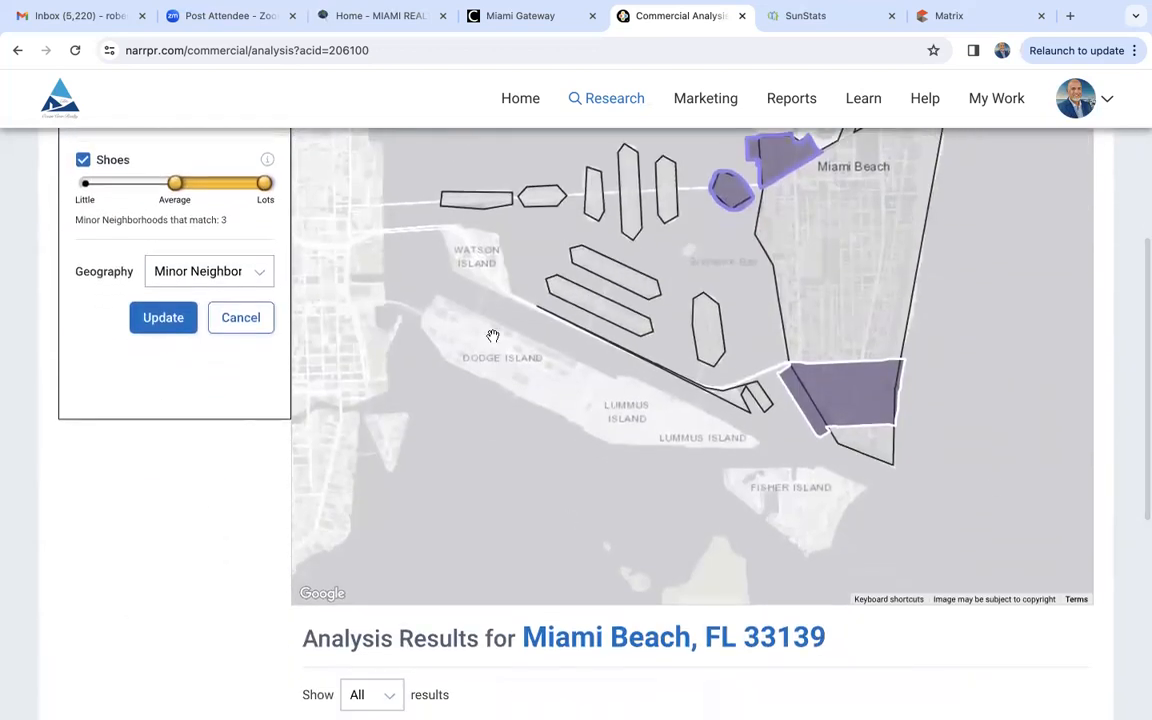
- Widen the Shoes spending range to span Little through Lots and update the Miami Beach analysis
scroll(825, 280, up, 3)
scroll(825, 280, up, 1)
scroll(269, 511, down, 2)
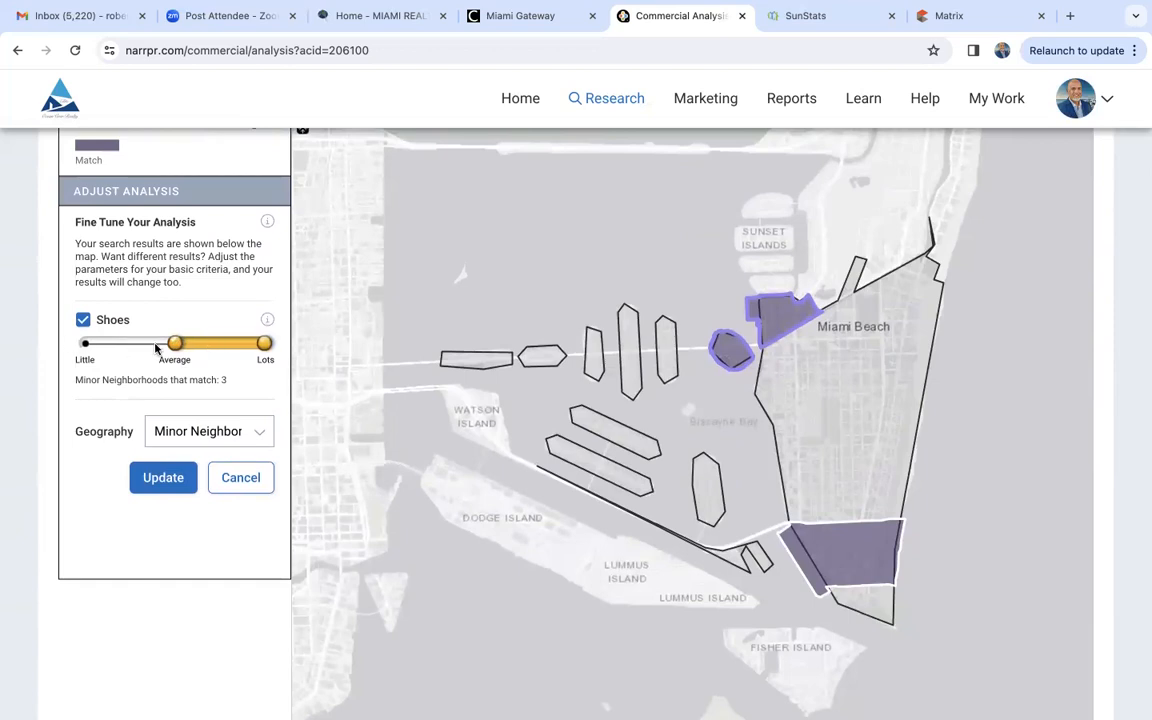
drag(175, 344, 85, 345)
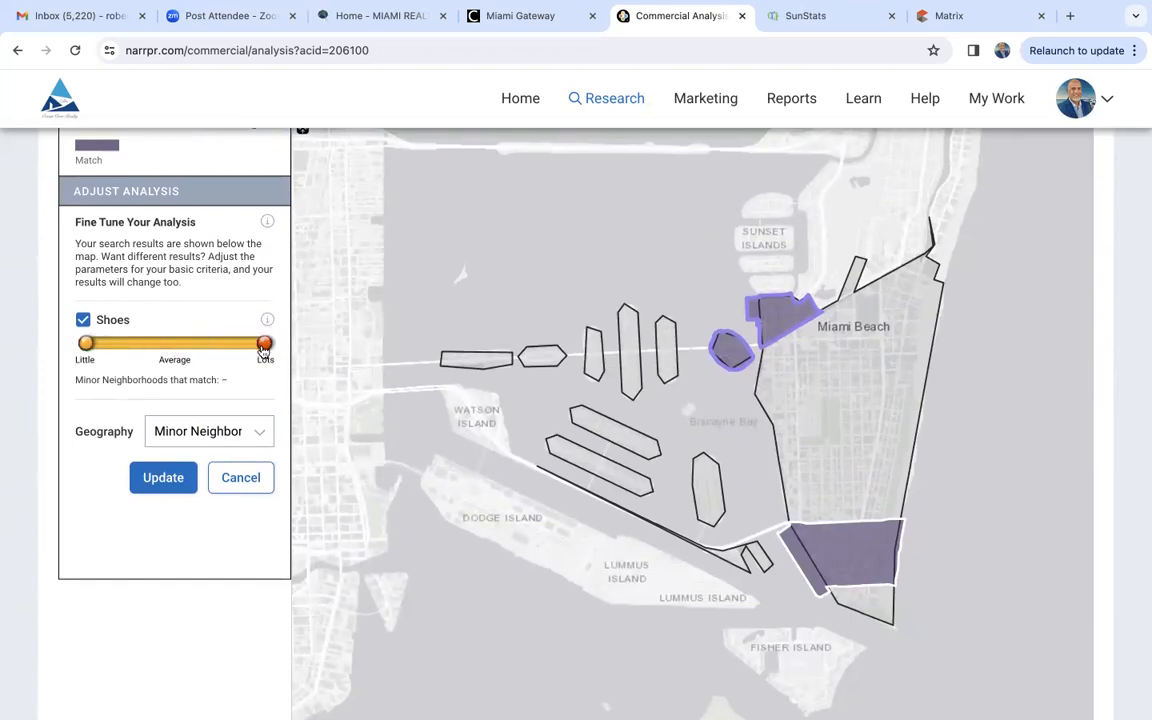
click(170, 478)
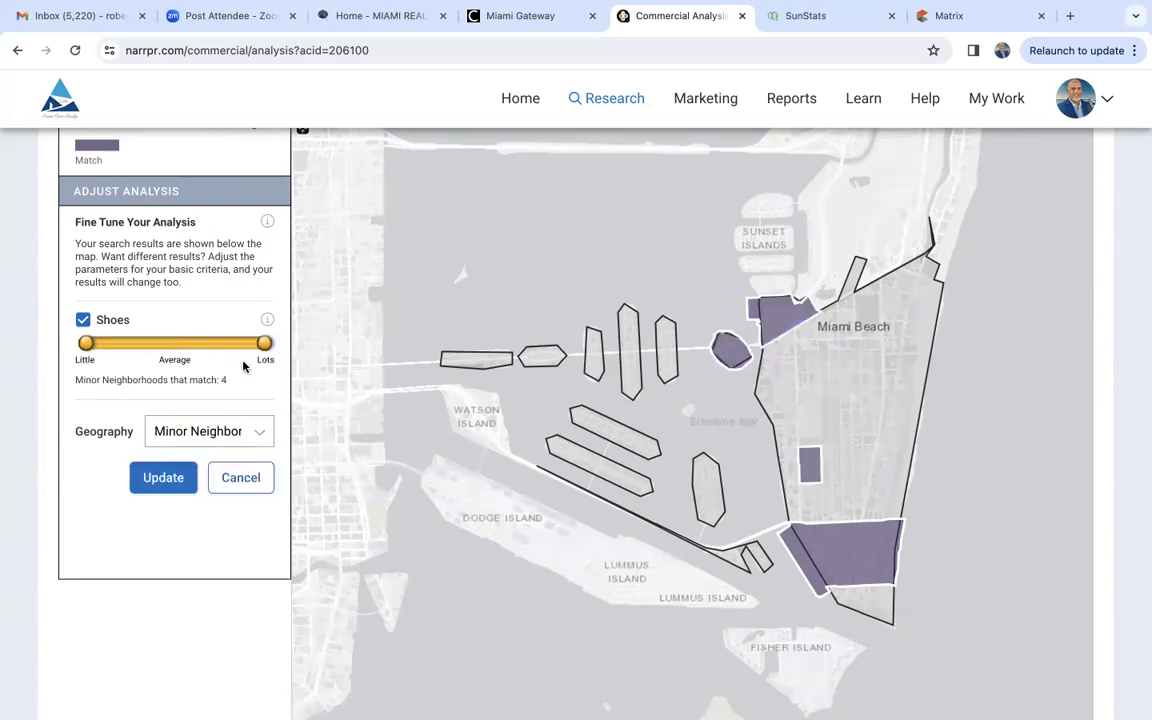
- Select Lenox Manor in the Miami Beach results, check its shoe spending details and locate it on the map
scroll(227, 632, down, 5)
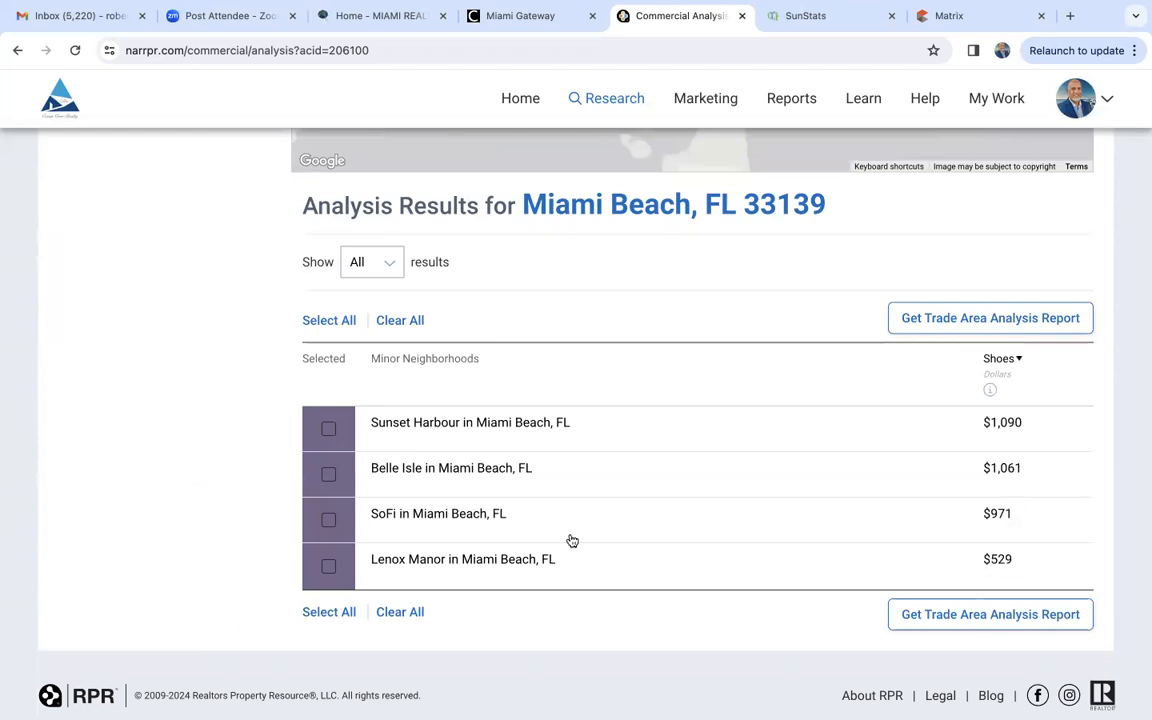
click(330, 567)
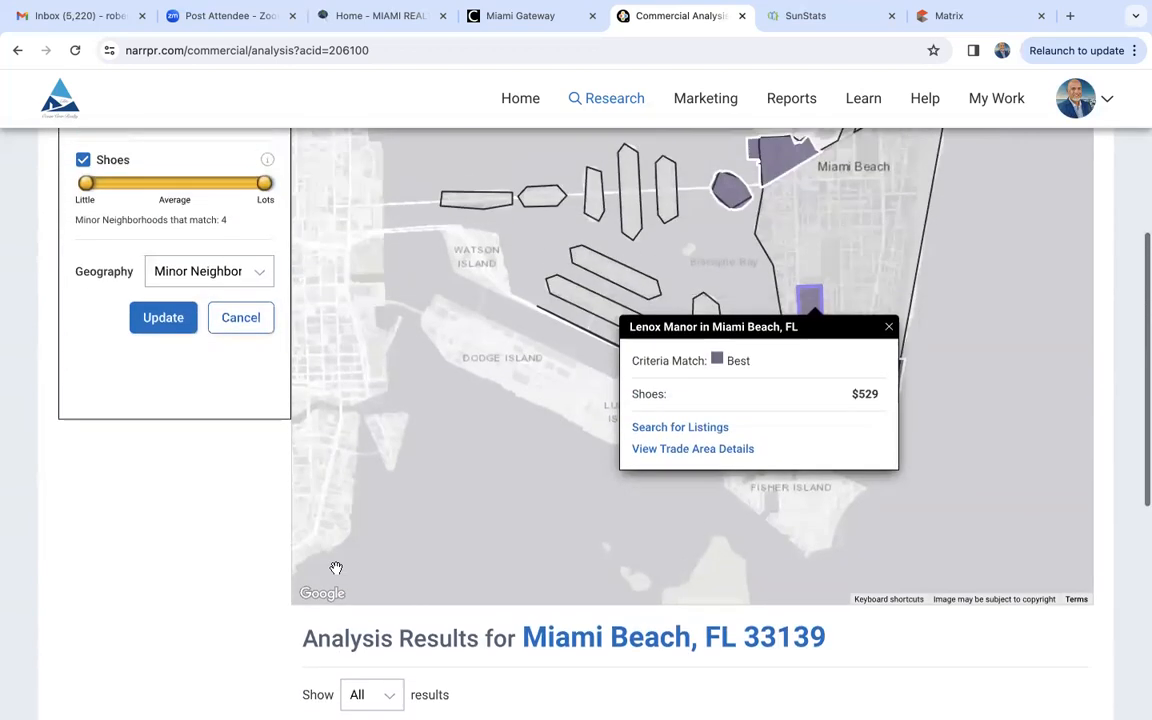
click(889, 360)
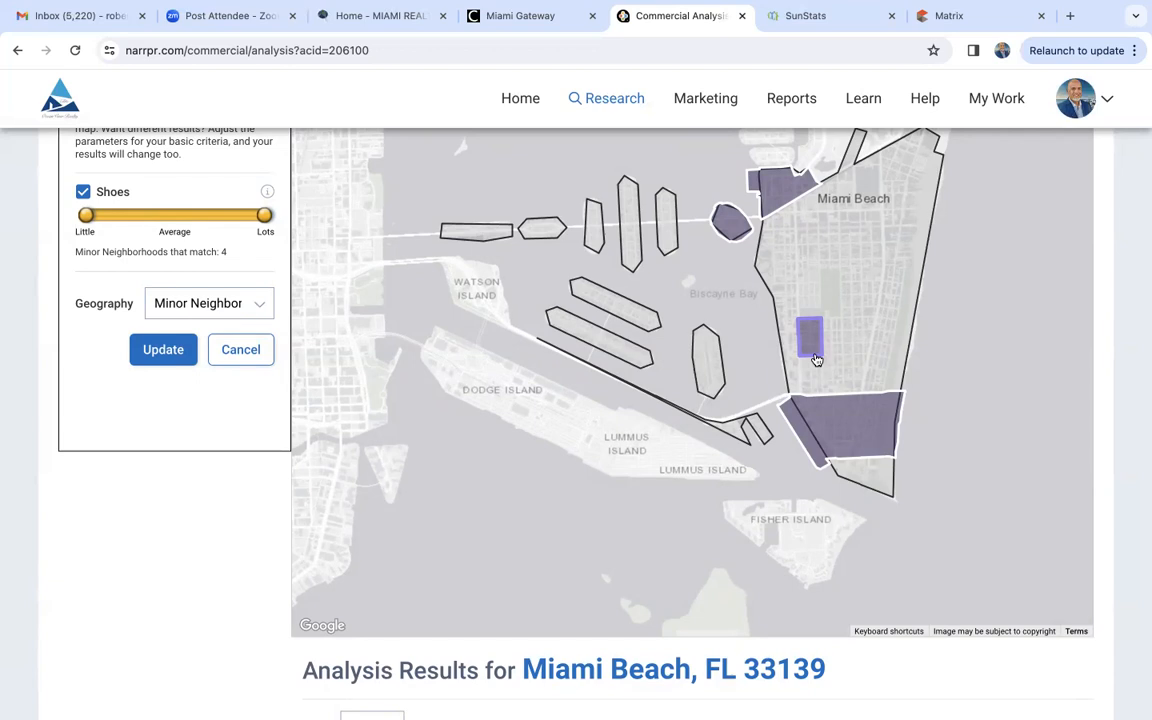
- Return to the site selection criteria for Miami Beach and change the attribute category to Who They Are
scroll(257, 417, up, 4)
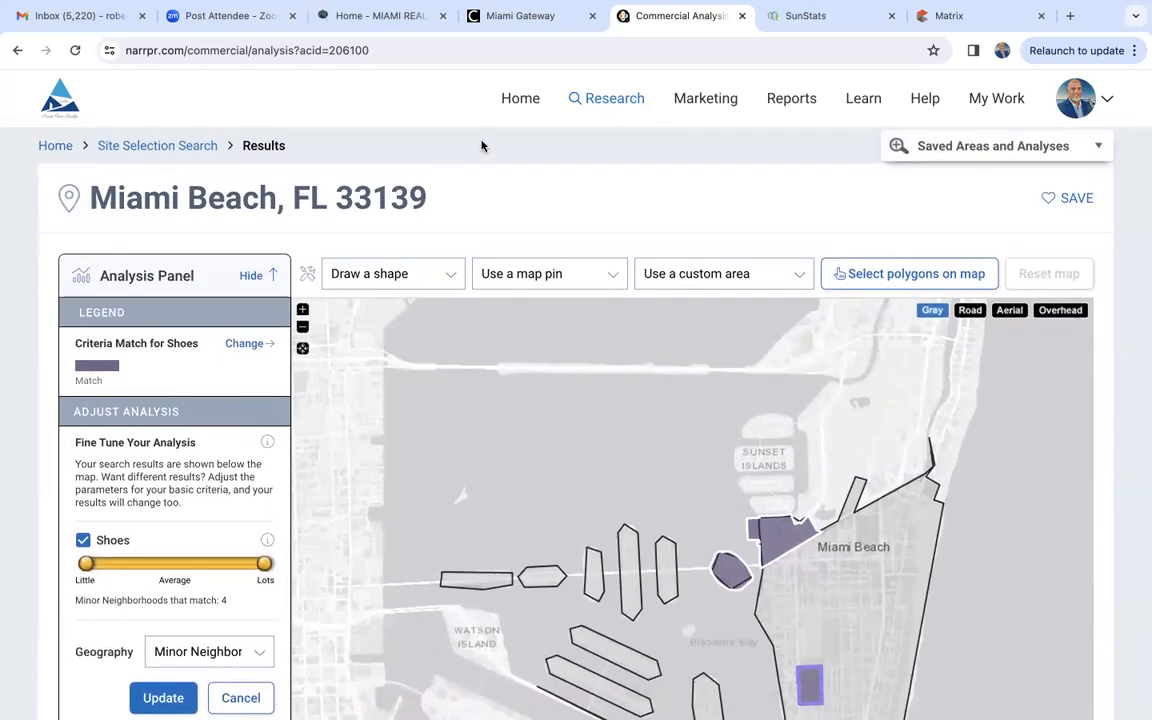
click(185, 145)
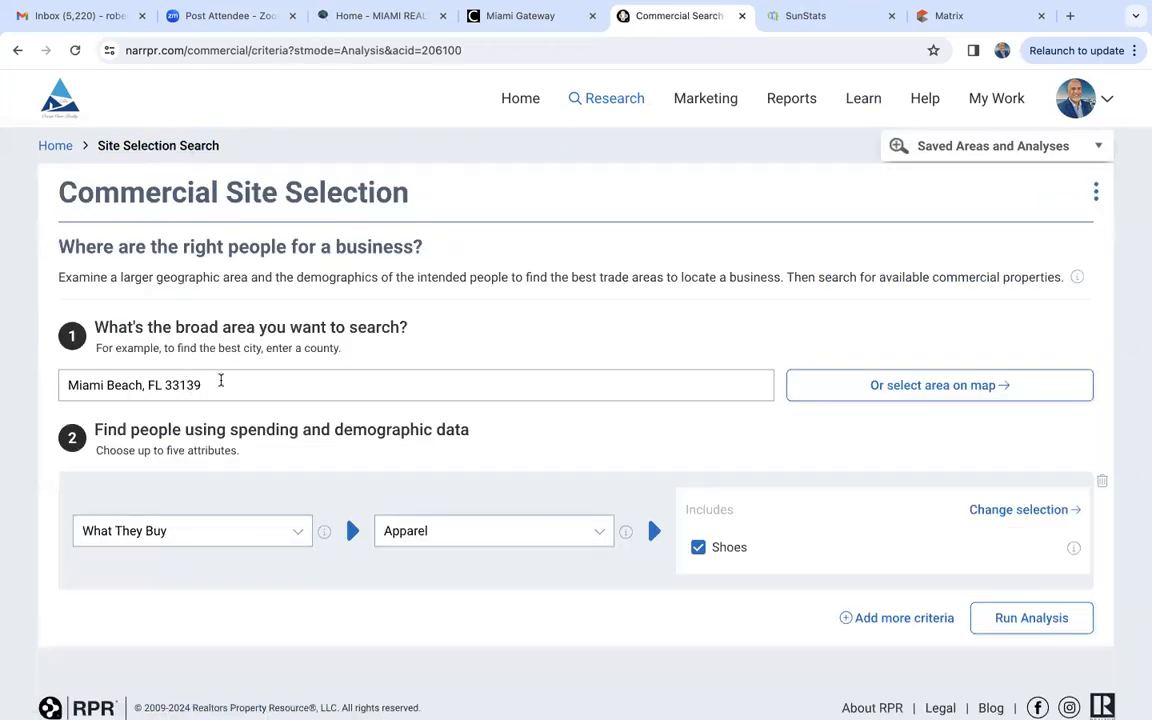
scroll(277, 395, down, 2)
click(226, 457)
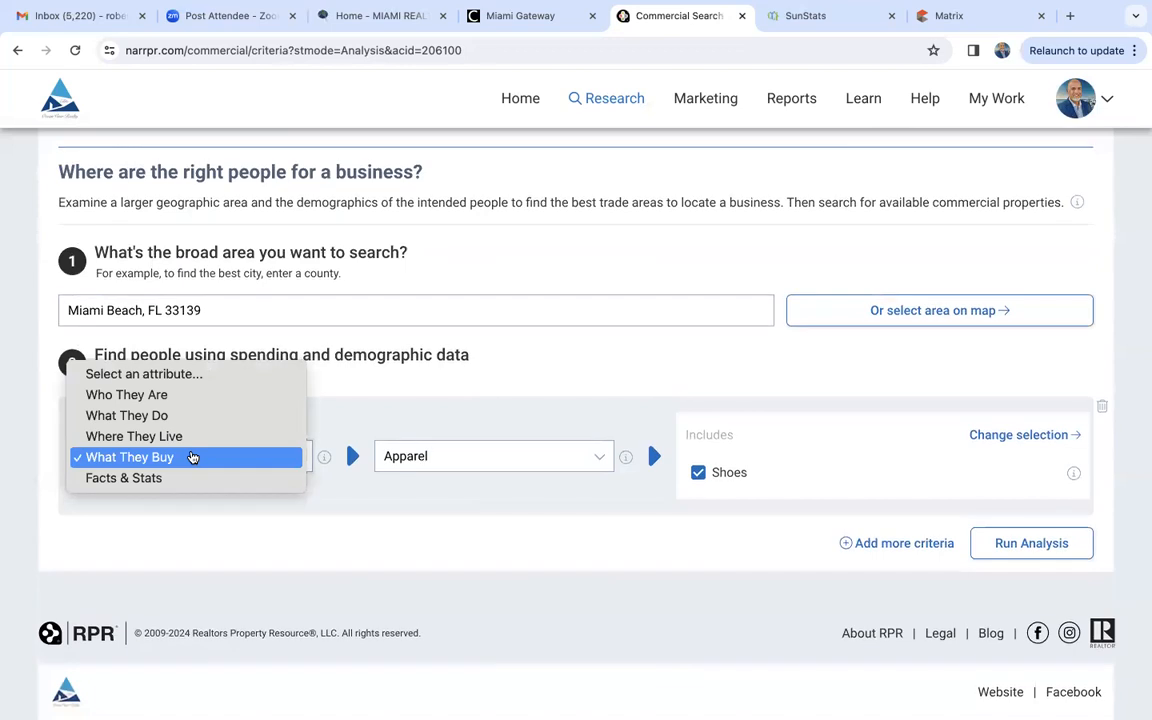
click(167, 396)
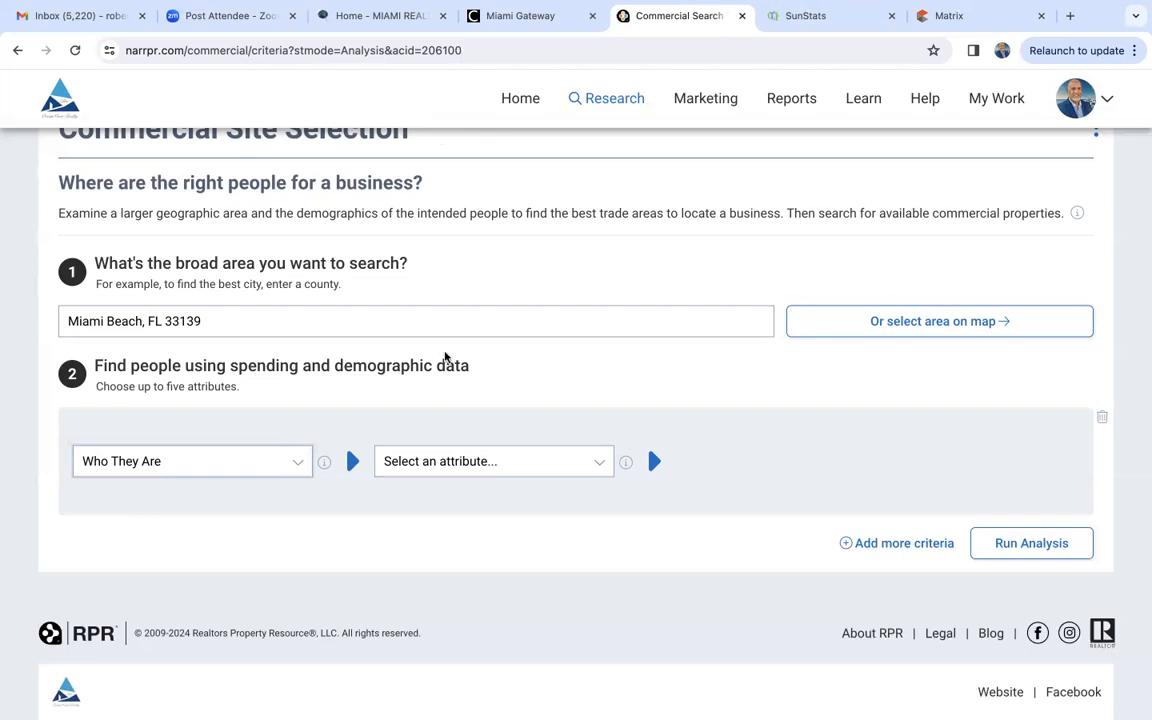
- Review the available Who They Are attributes and choose Income
click(431, 466)
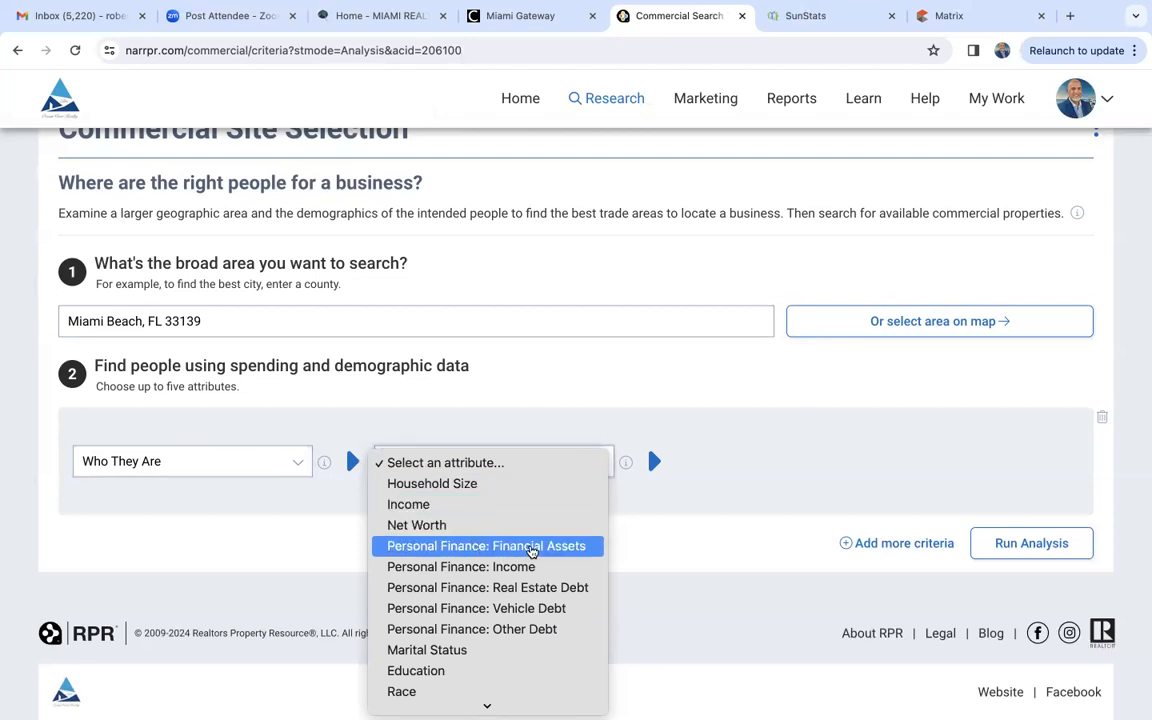
scroll(530, 550, down, 1)
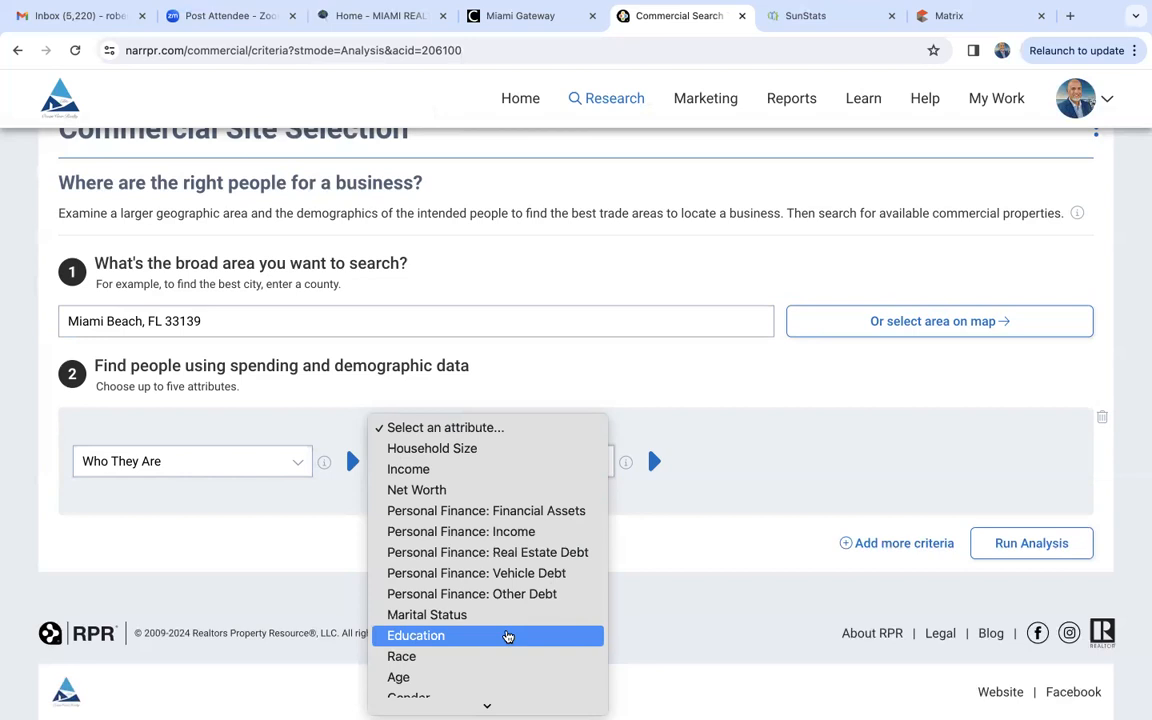
scroll(508, 637, down, 1)
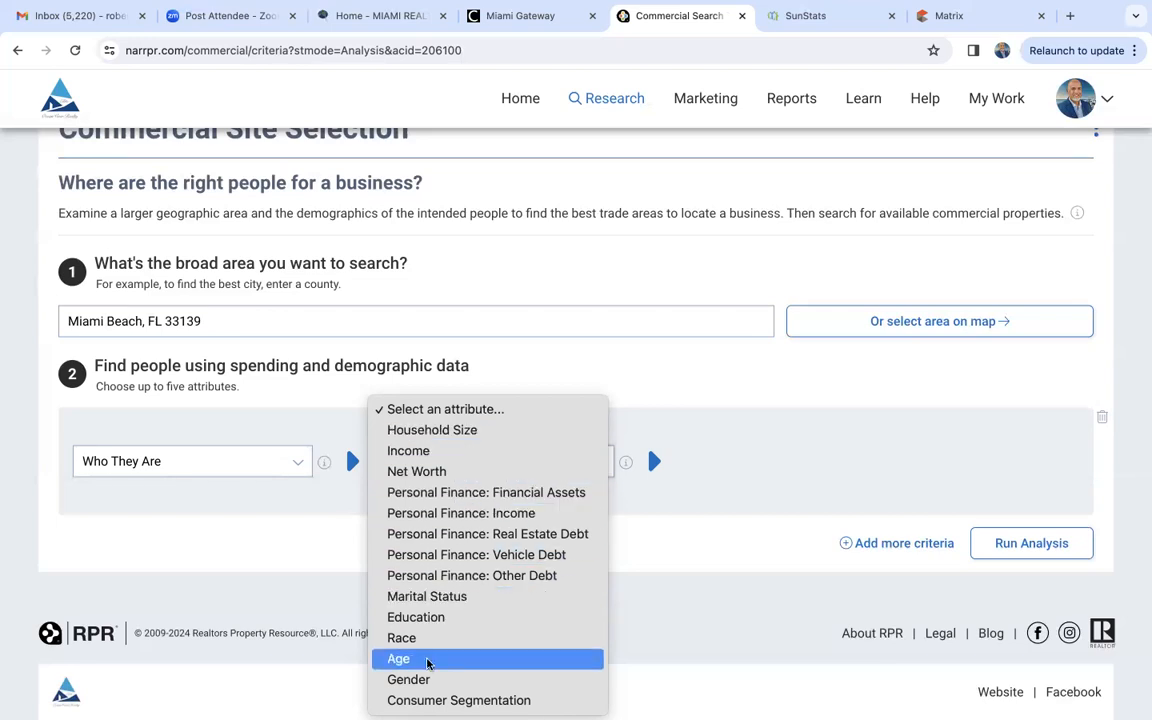
click(410, 452)
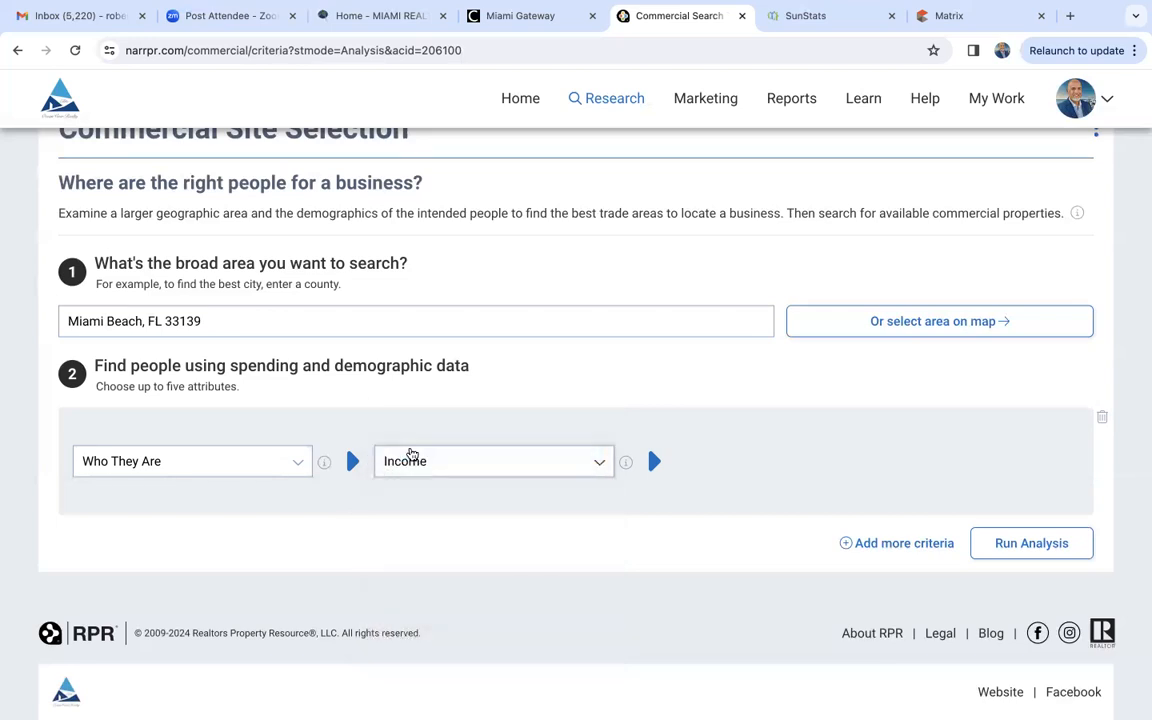
- Include Average Household Income as the income criterion, review the other specifics and accept the selection
scroll(531, 528, down, 3)
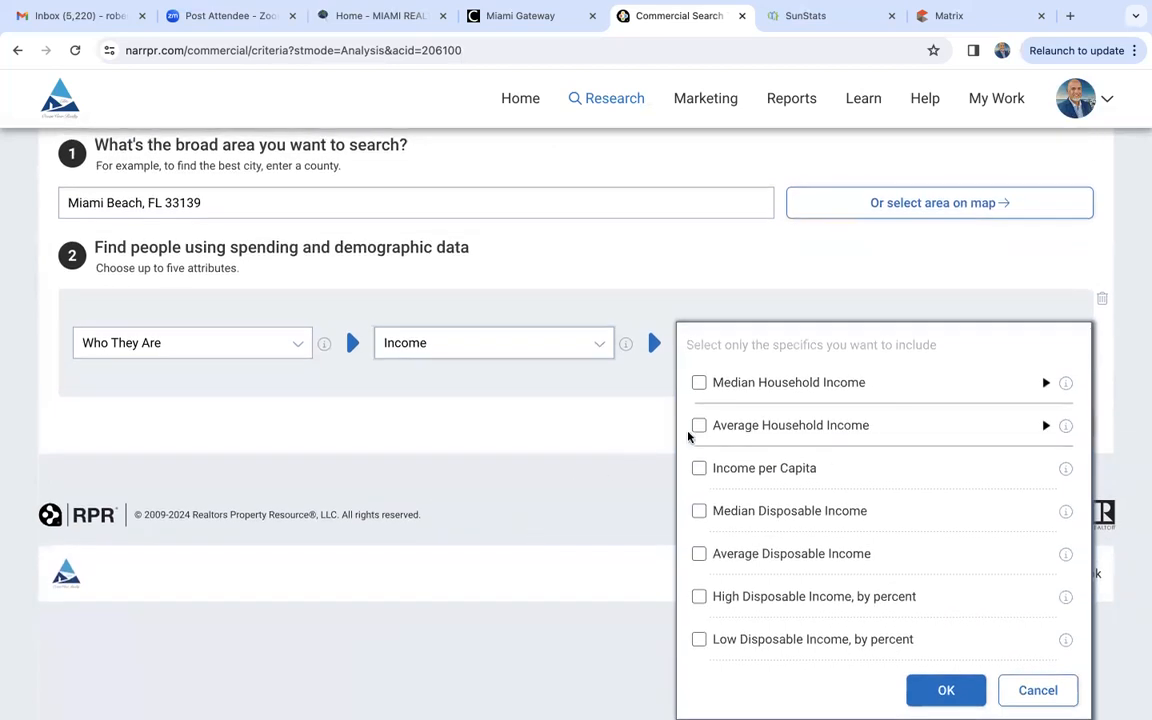
click(699, 426)
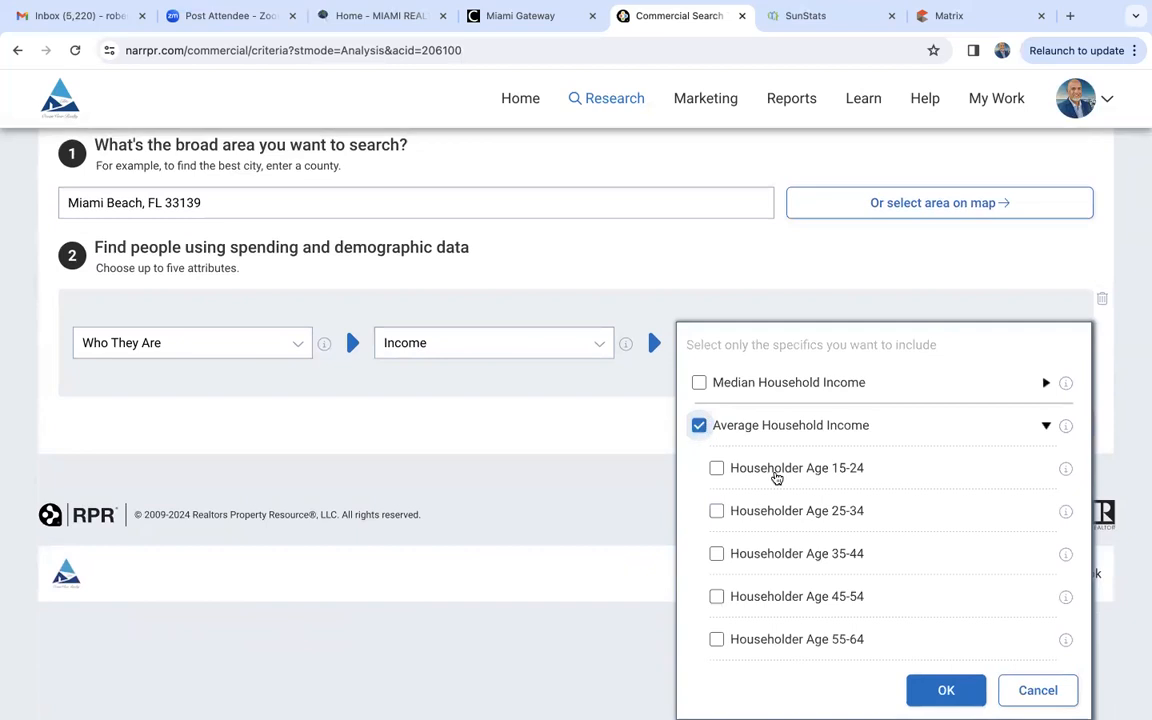
scroll(779, 532, down, 1)
scroll(779, 532, down, 1)
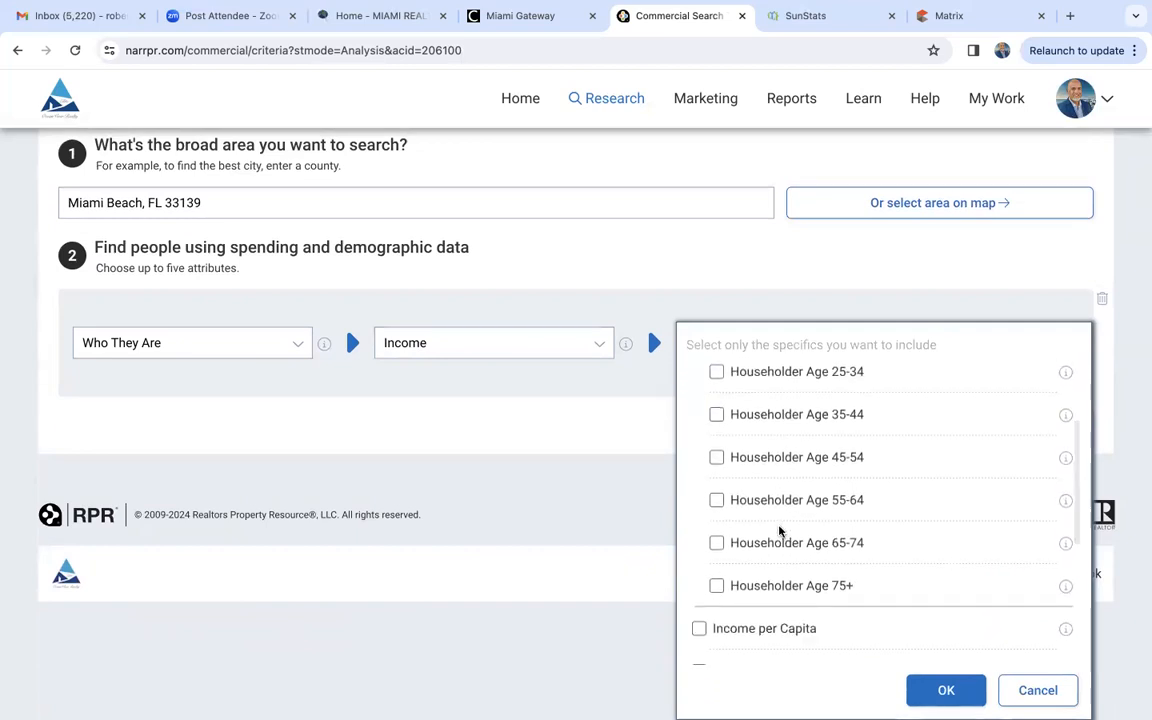
scroll(779, 532, down, 2)
scroll(779, 532, down, 1)
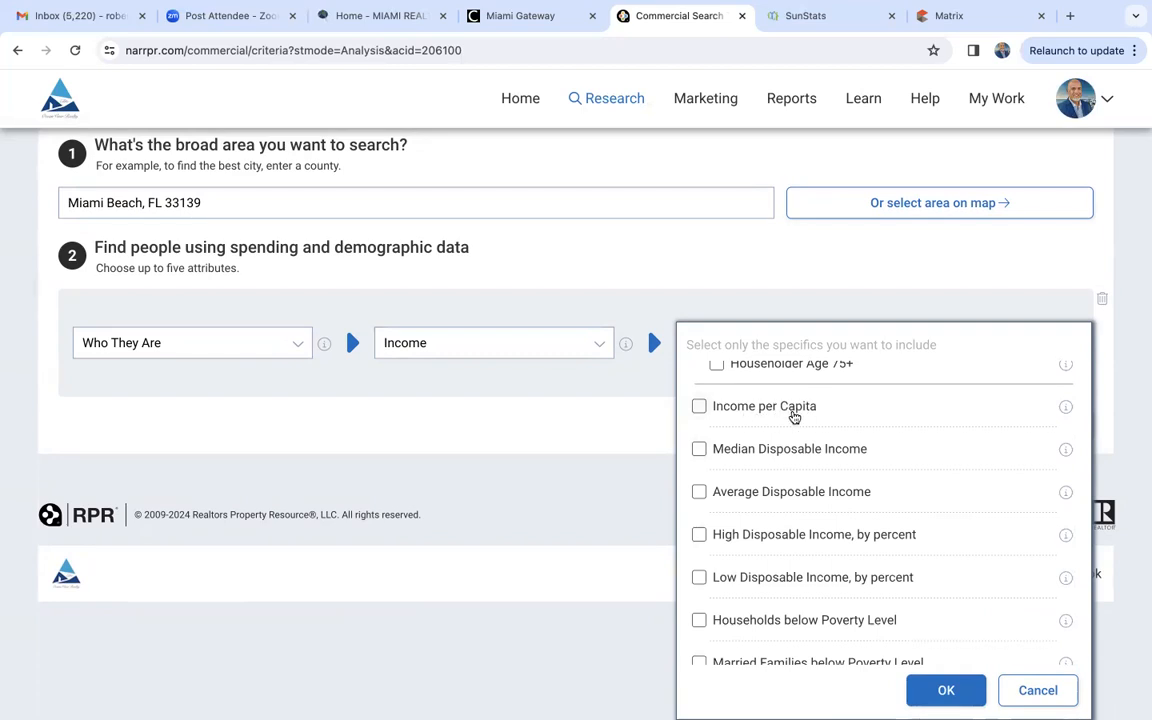
scroll(839, 562, down, 1)
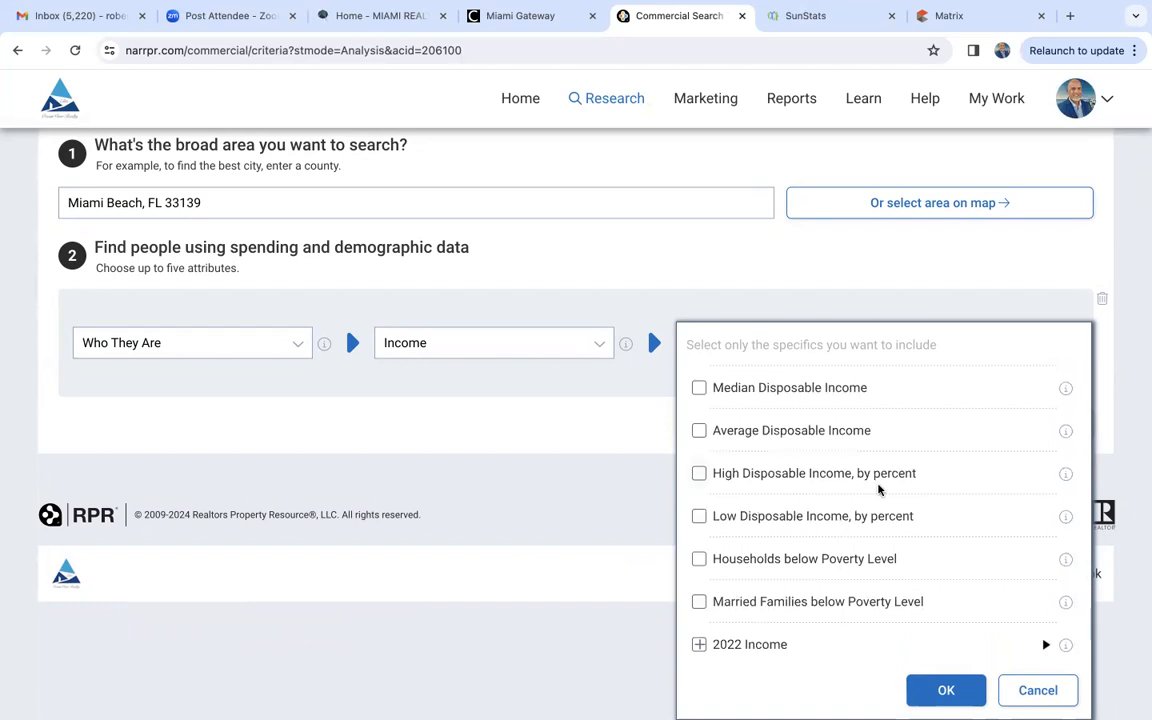
click(944, 689)
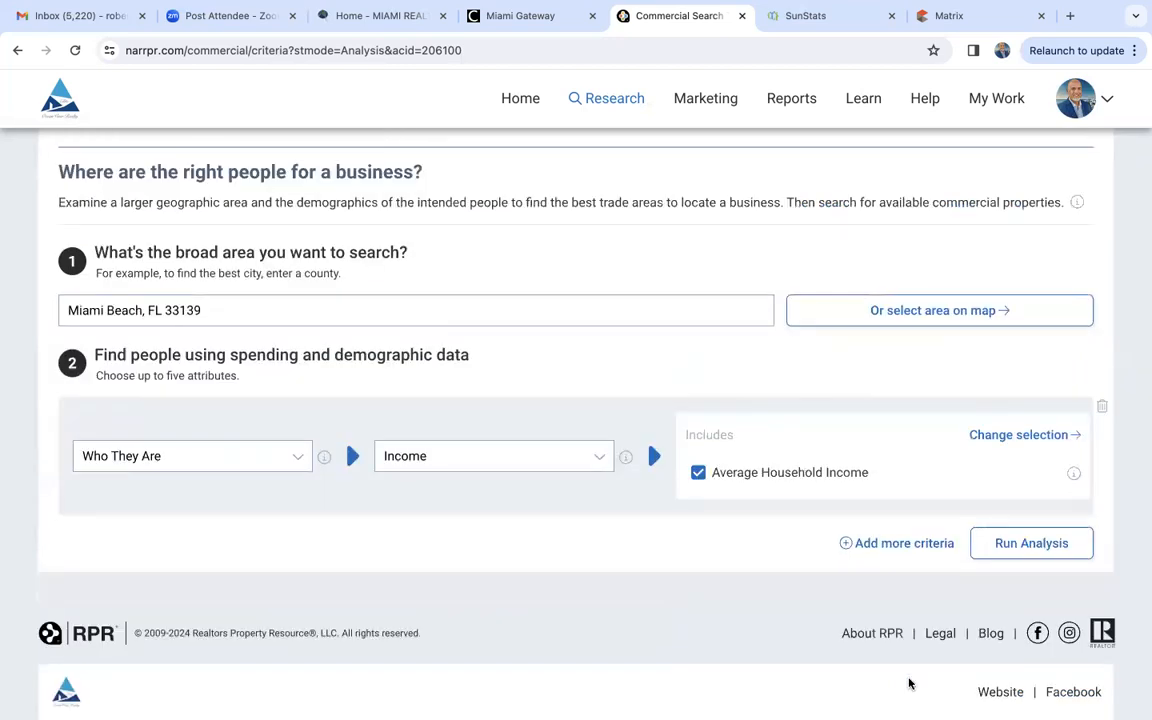
- Run the average household income analysis for Miami Beach and review the matching neighborhoods on the map
click(1015, 545)
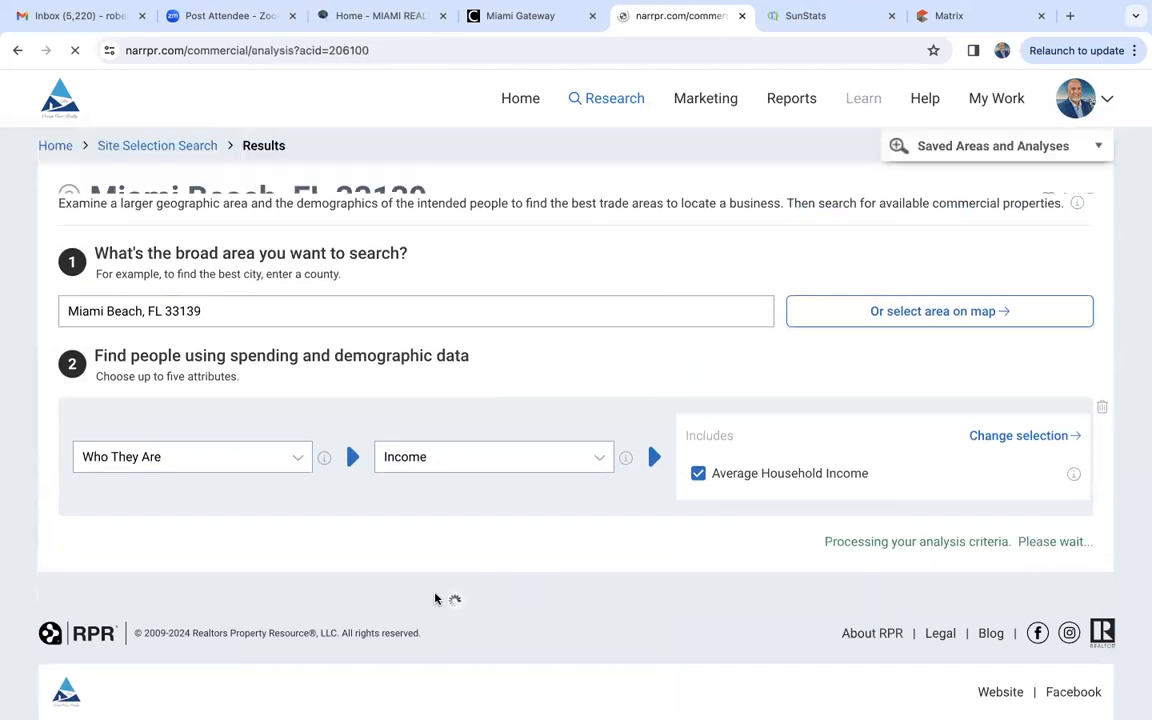
scroll(195, 613, down, 2)
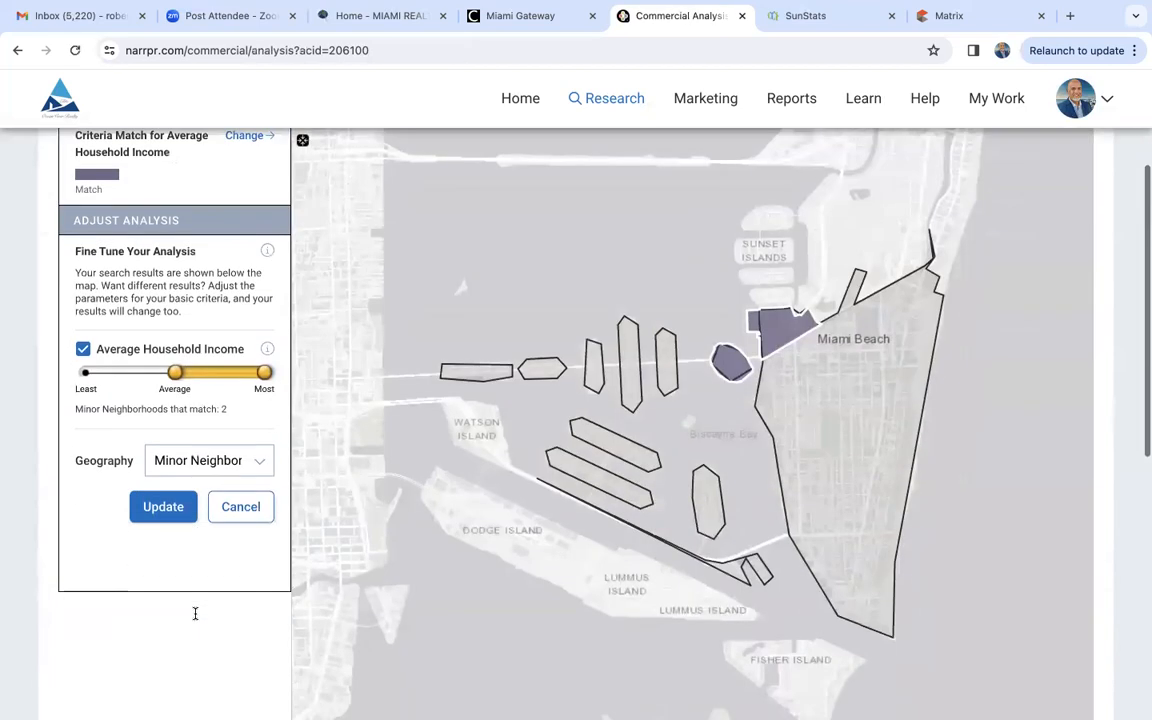
scroll(195, 613, down, 3)
scroll(193, 617, up, 3)
scroll(193, 500, down, 1)
- Set the analysis geography to Census Block Groups and update the results
click(193, 390)
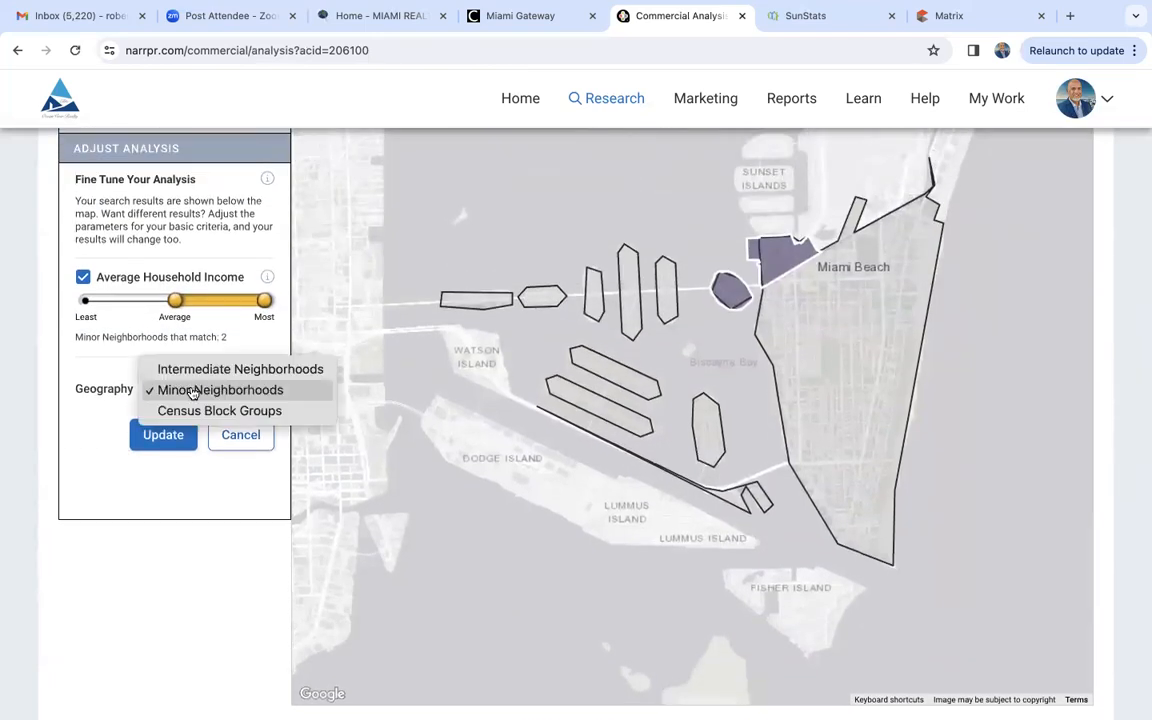
click(200, 411)
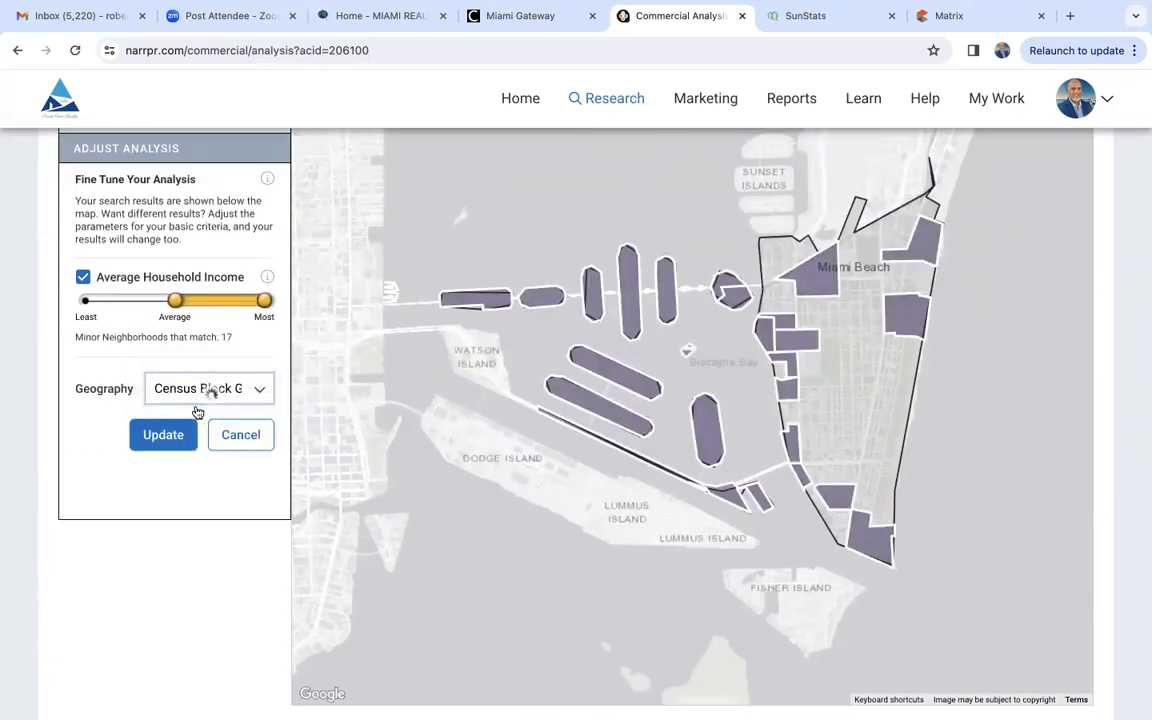
click(148, 435)
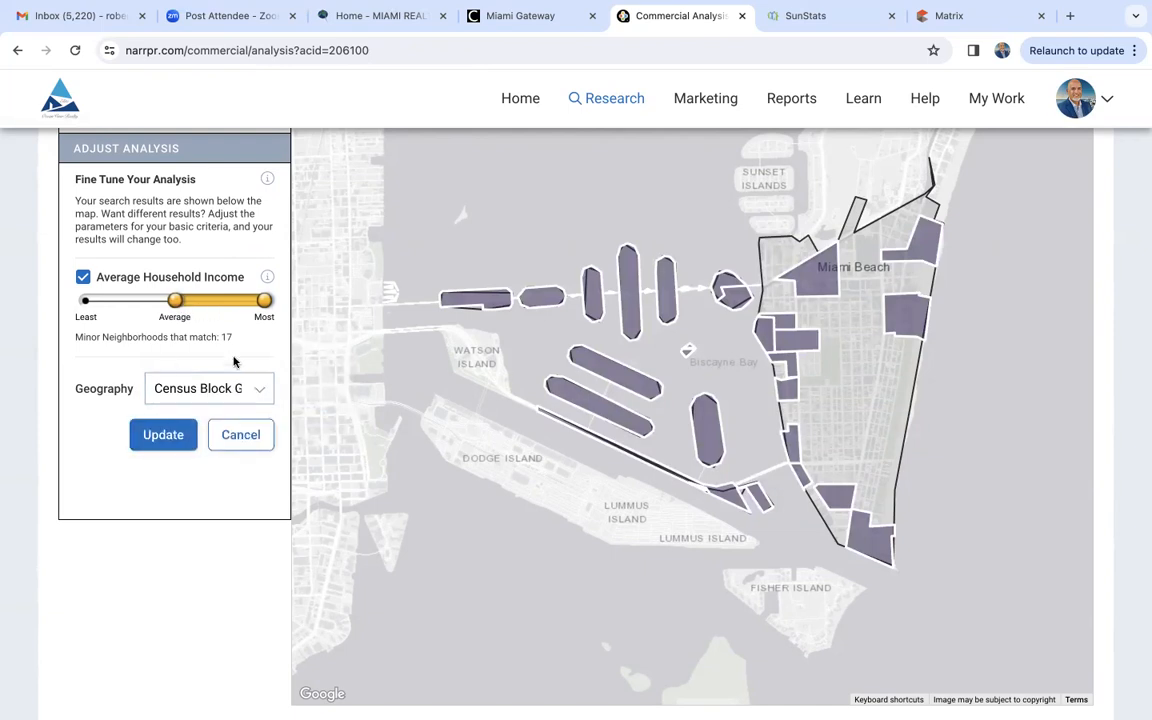
- Widen the Average Household Income range to span Least through Most, update the analysis and review the listed census block groups
drag(175, 300, 60, 295)
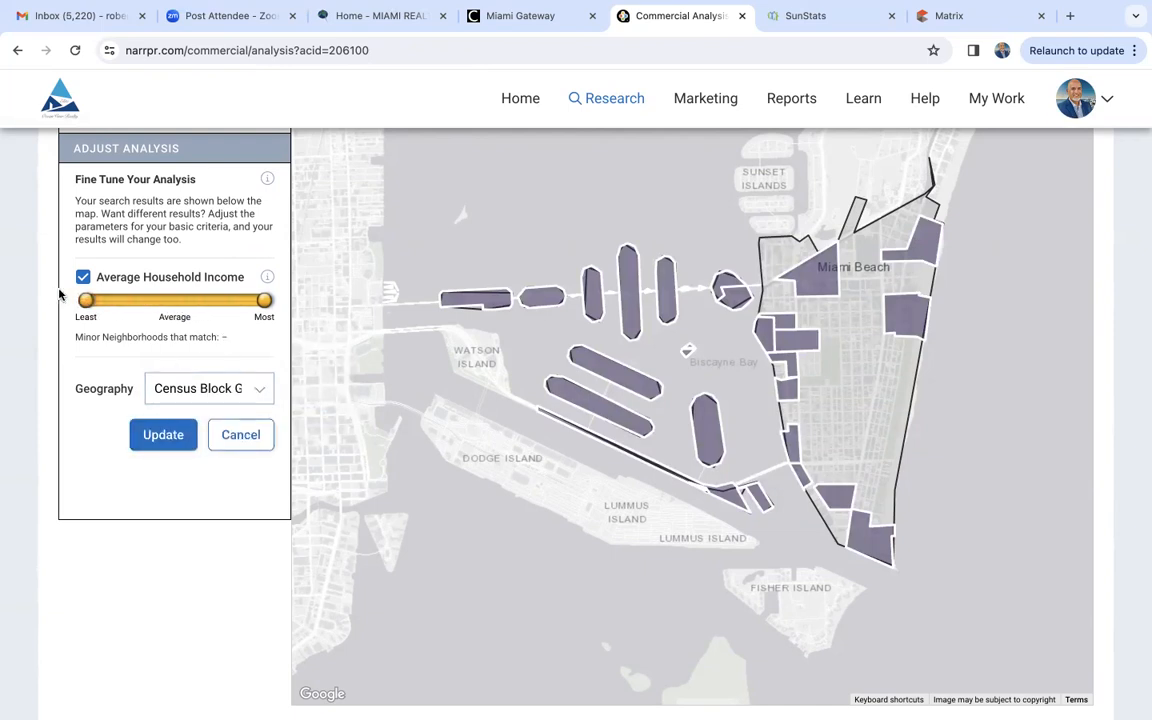
click(170, 435)
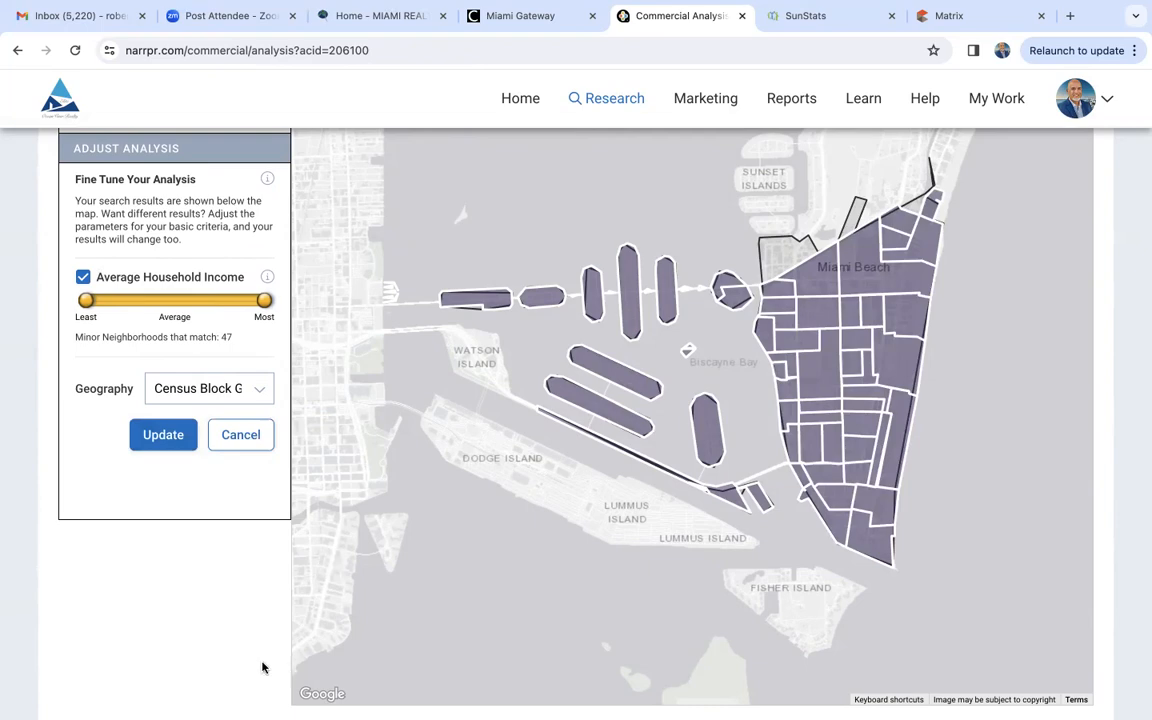
scroll(168, 663, down, 5)
scroll(168, 663, up, 1)
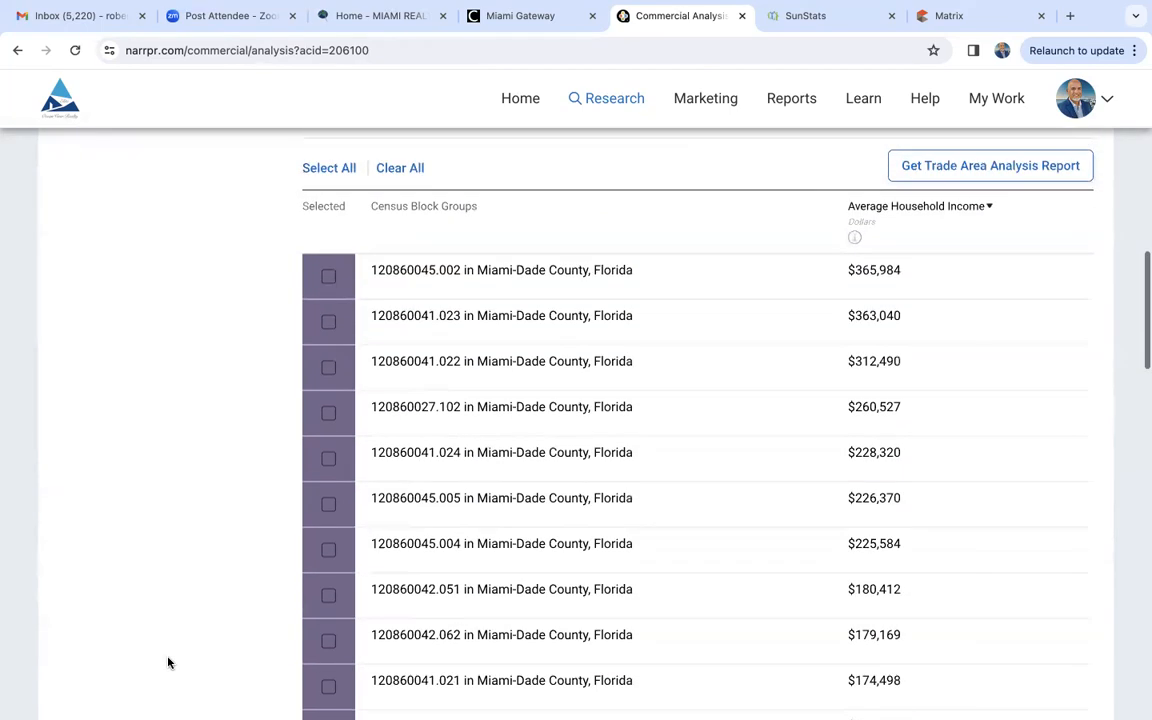
scroll(818, 530, down, 10)
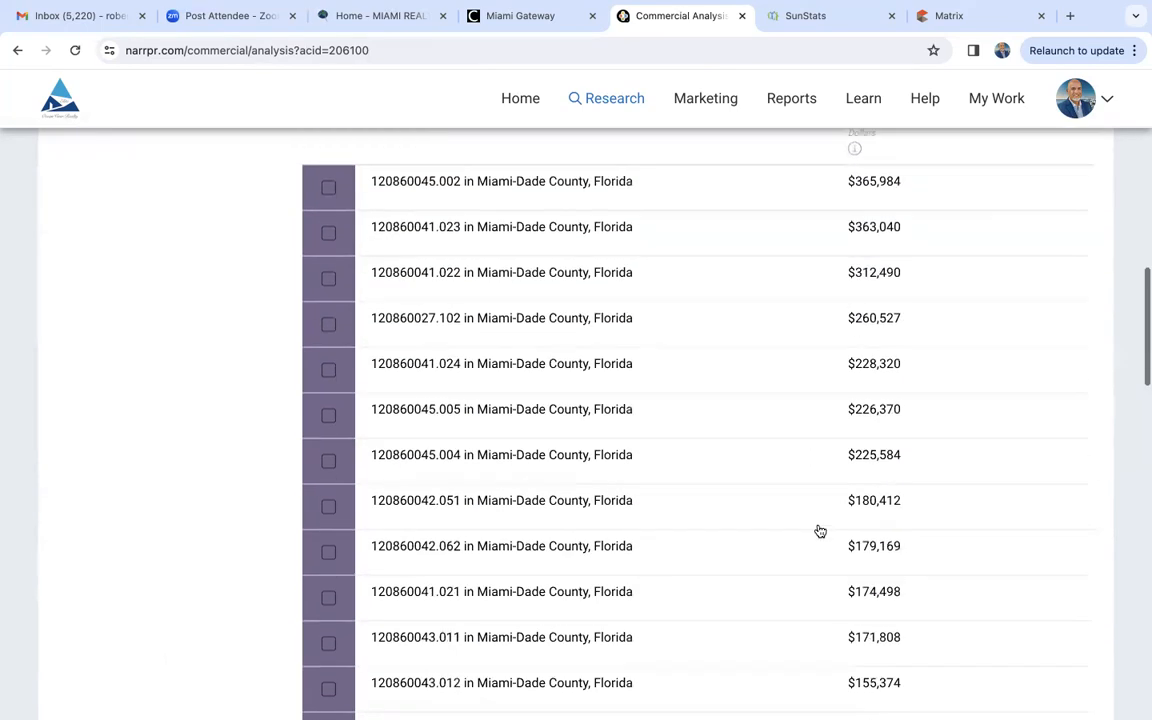
- Select census block group 120860045.002 in the Miami Beach results, locate it on the map and compare its average household income with the others
scroll(819, 531, down, 3)
scroll(818, 528, up, 15)
scroll(818, 525, down, 3)
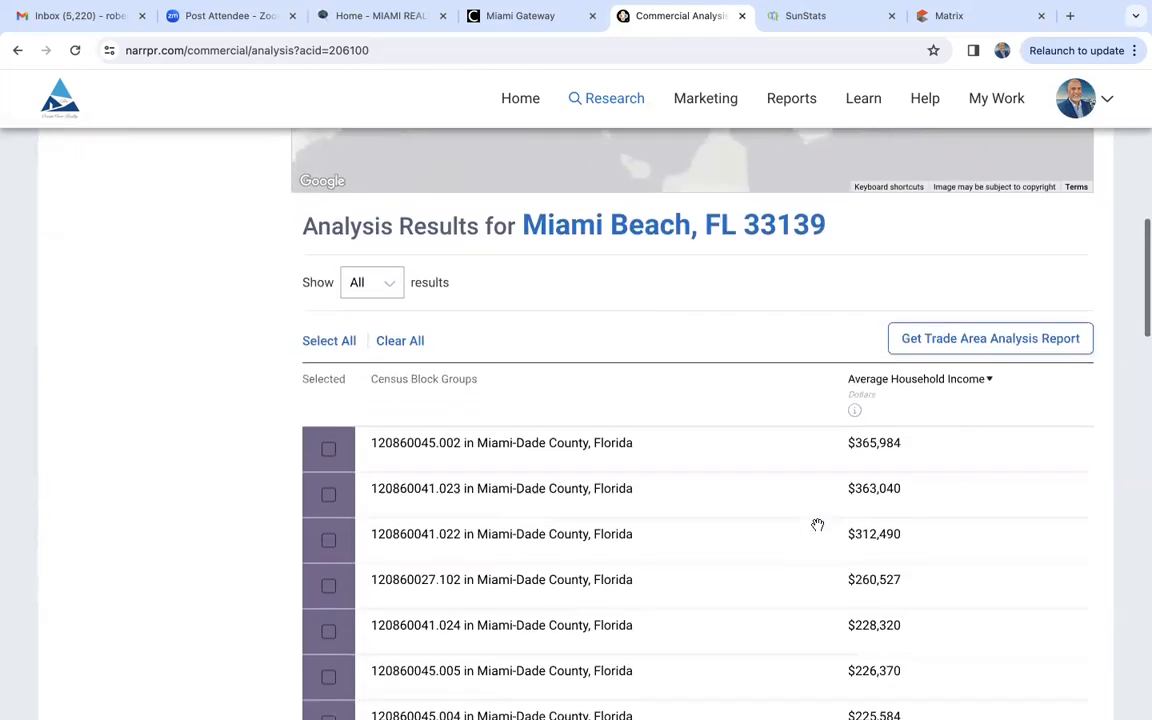
click(329, 445)
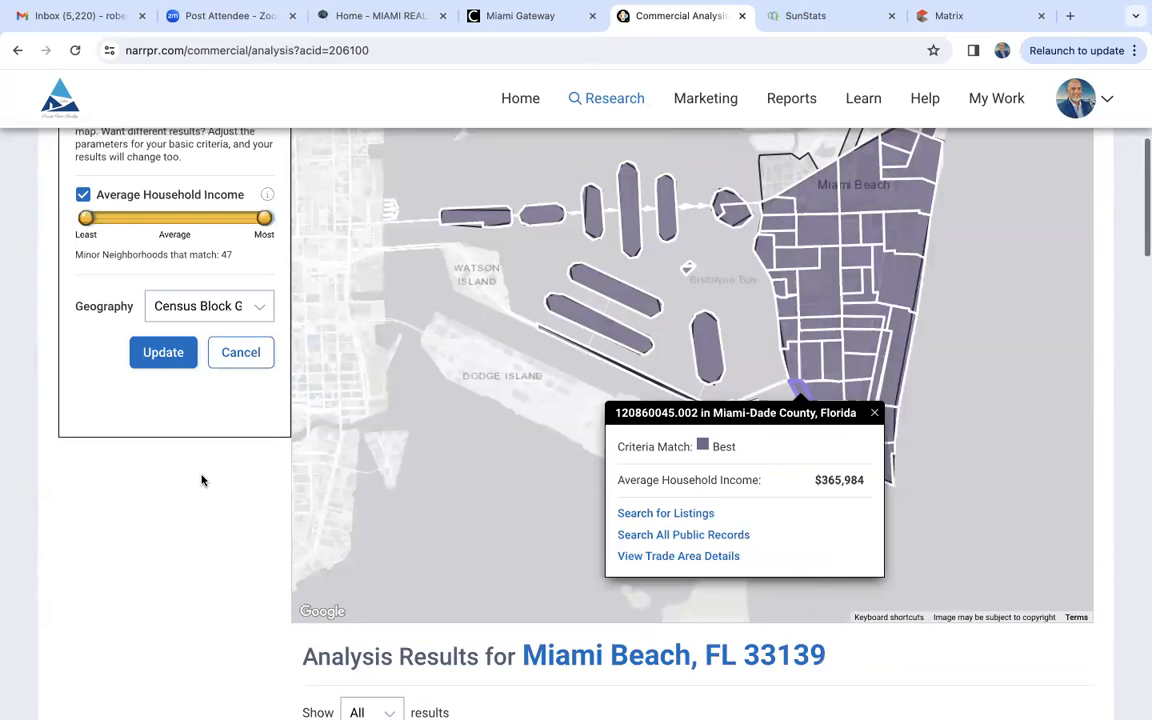
click(874, 414)
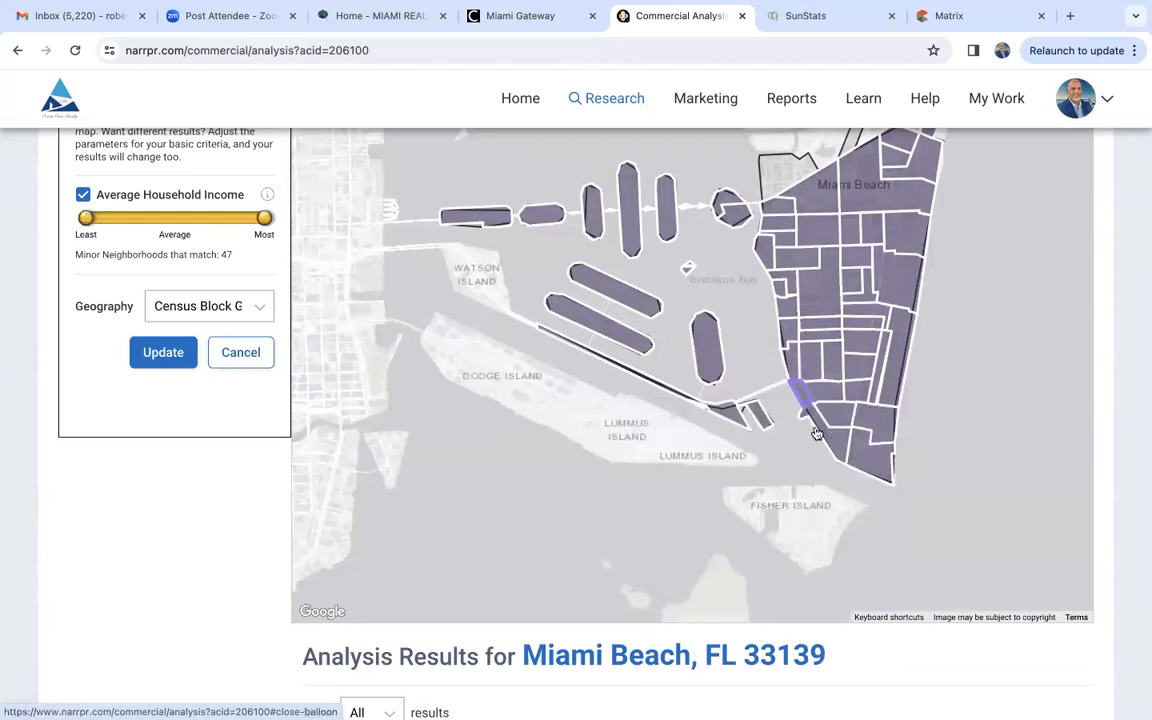
scroll(240, 584, down, 6)
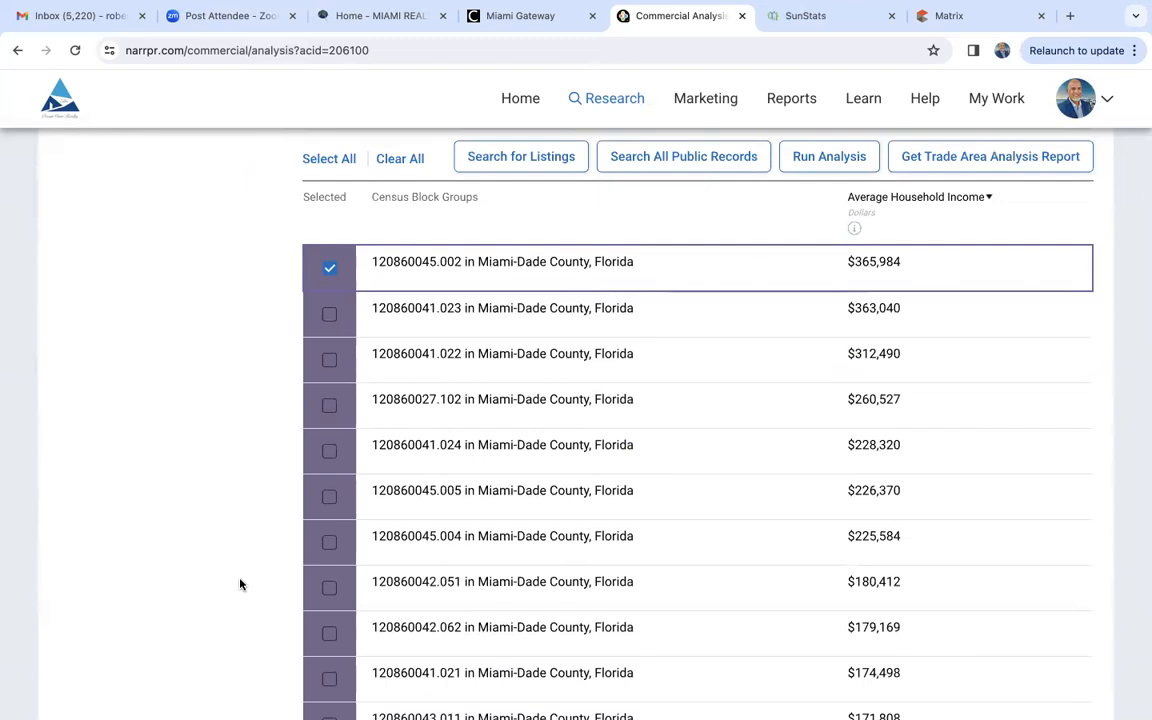
scroll(240, 584, up, 6)
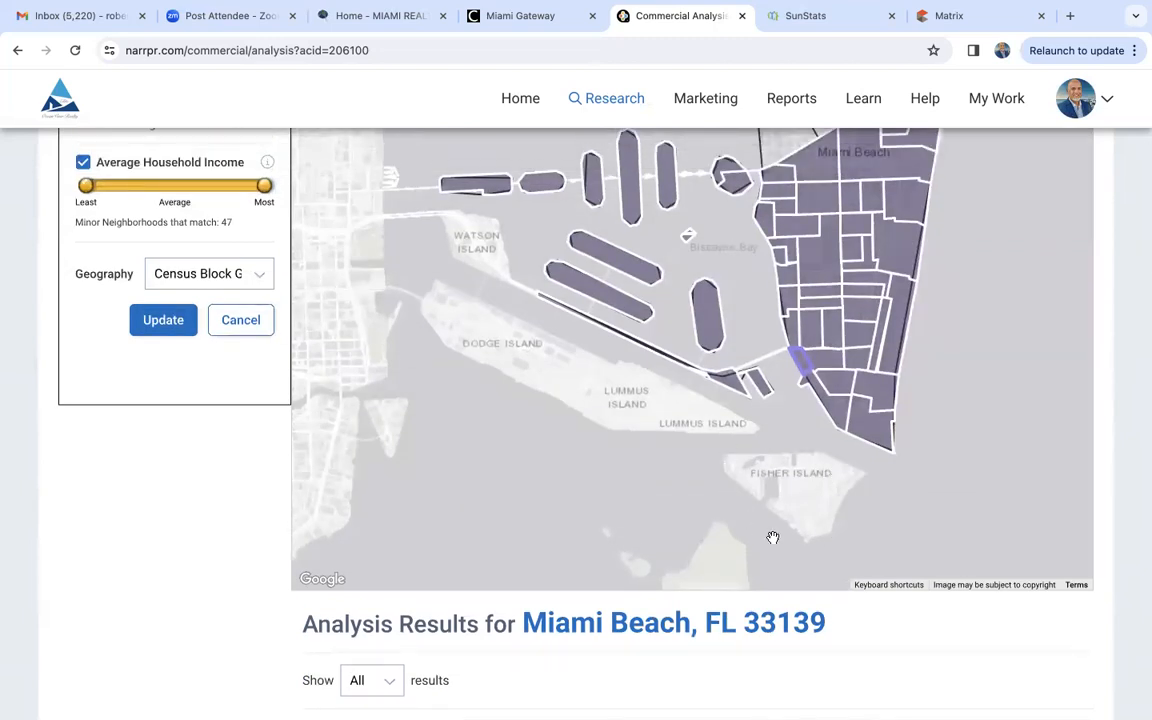
scroll(197, 552, down, 6)
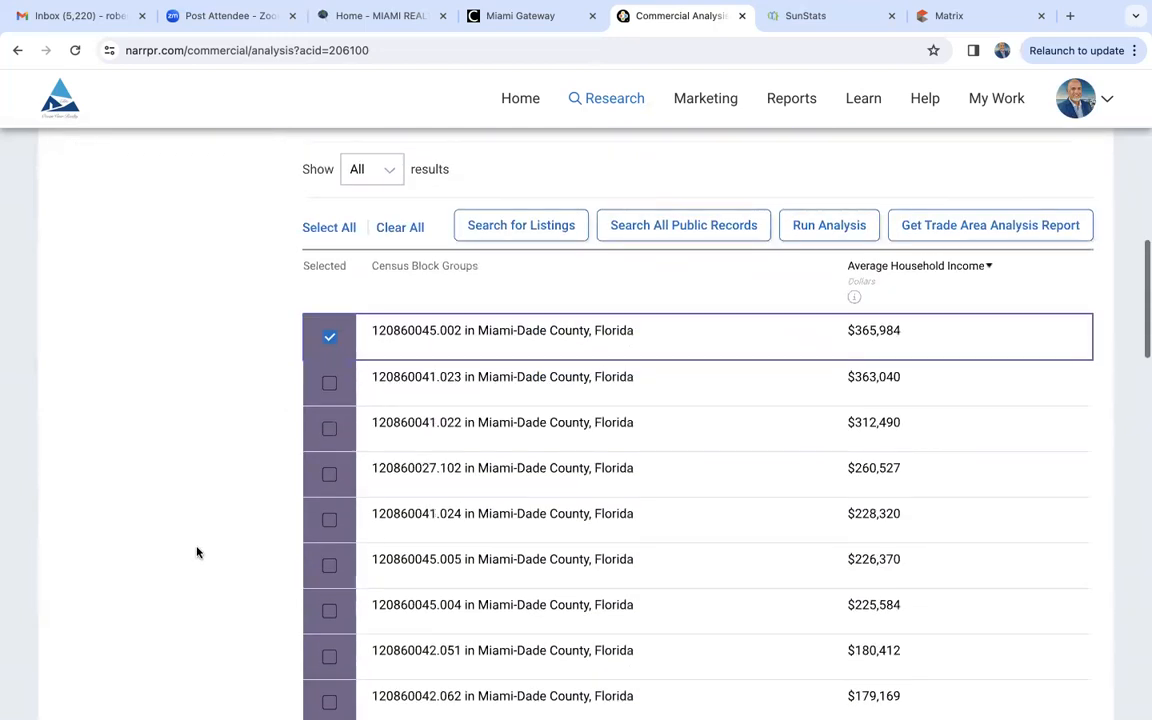
scroll(197, 552, down, 2)
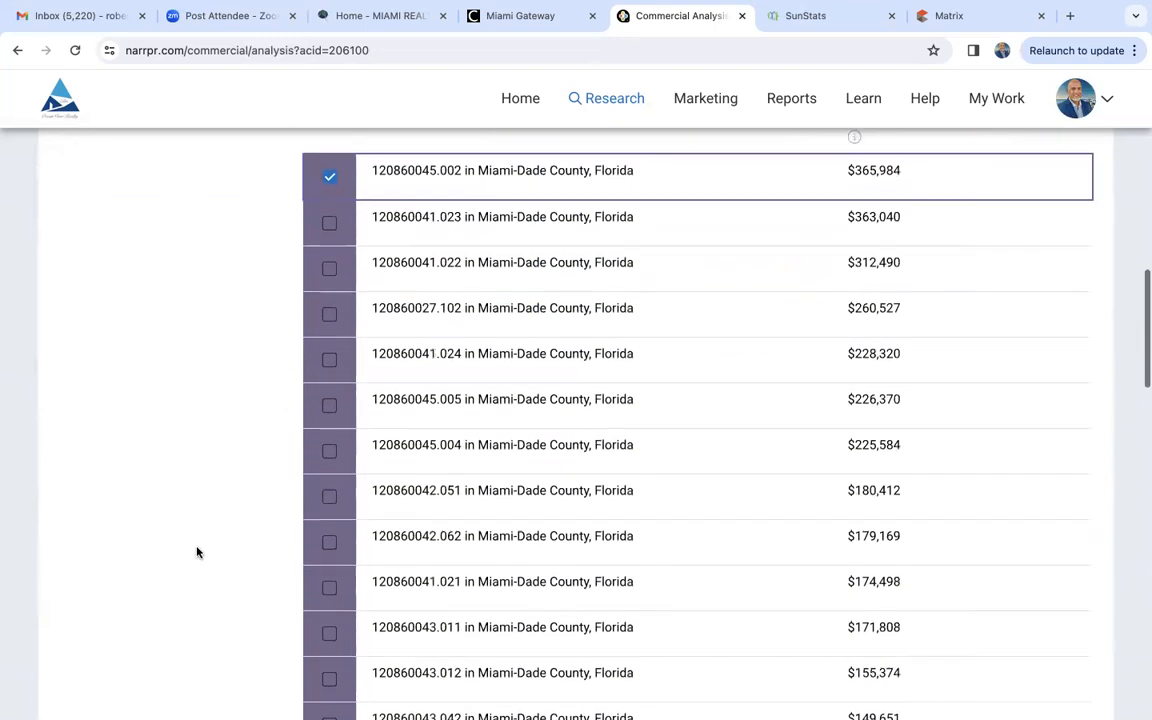
scroll(197, 552, up, 4)
scroll(197, 552, down, 1)
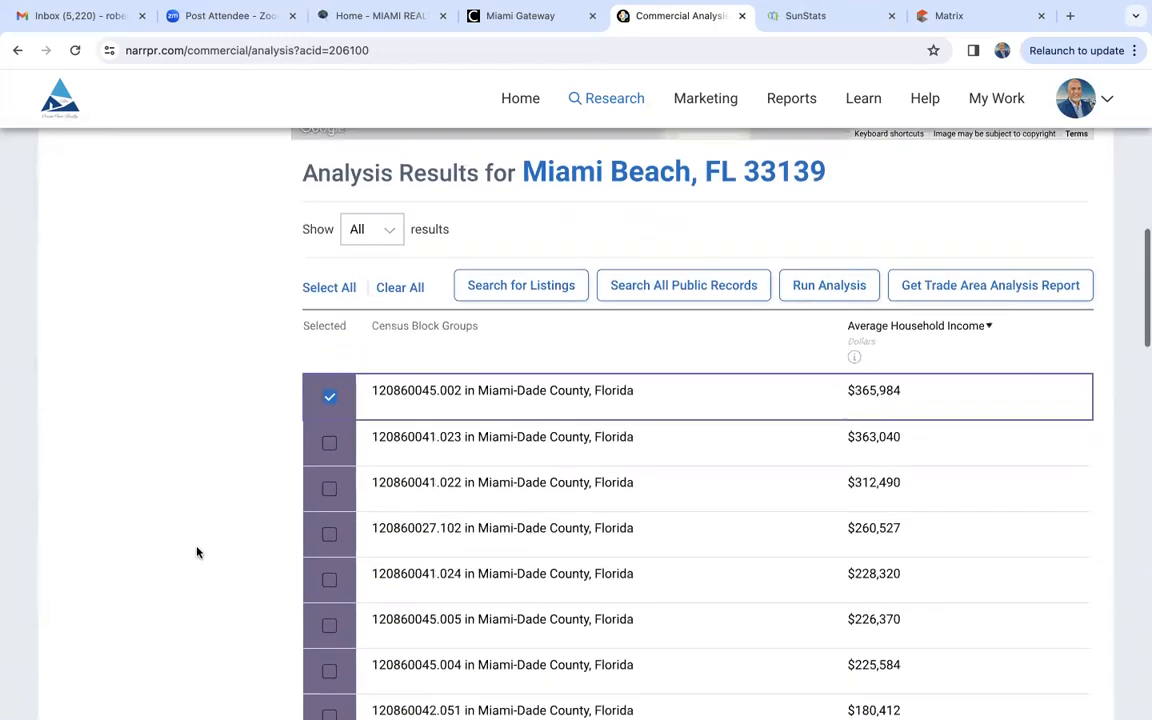
- Add census block groups 120860041.023 and 120860041.022 to the selection, locate each on the map and compare their incomes in the list
click(330, 444)
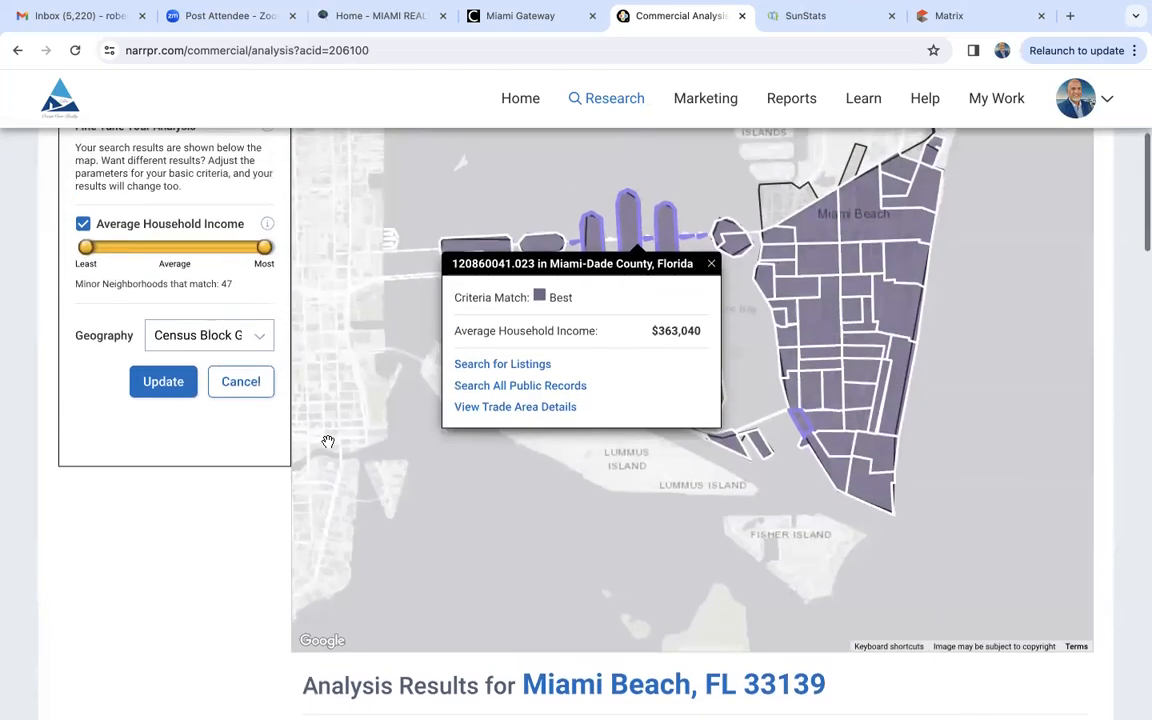
click(712, 263)
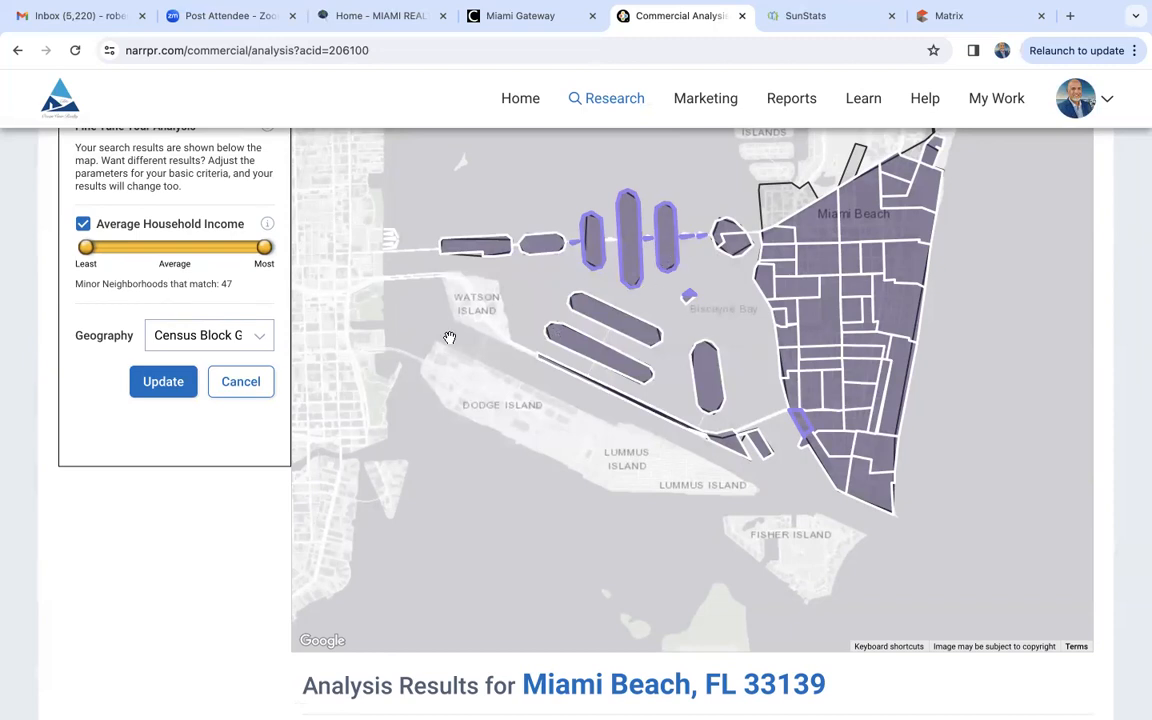
scroll(249, 603, down, 6)
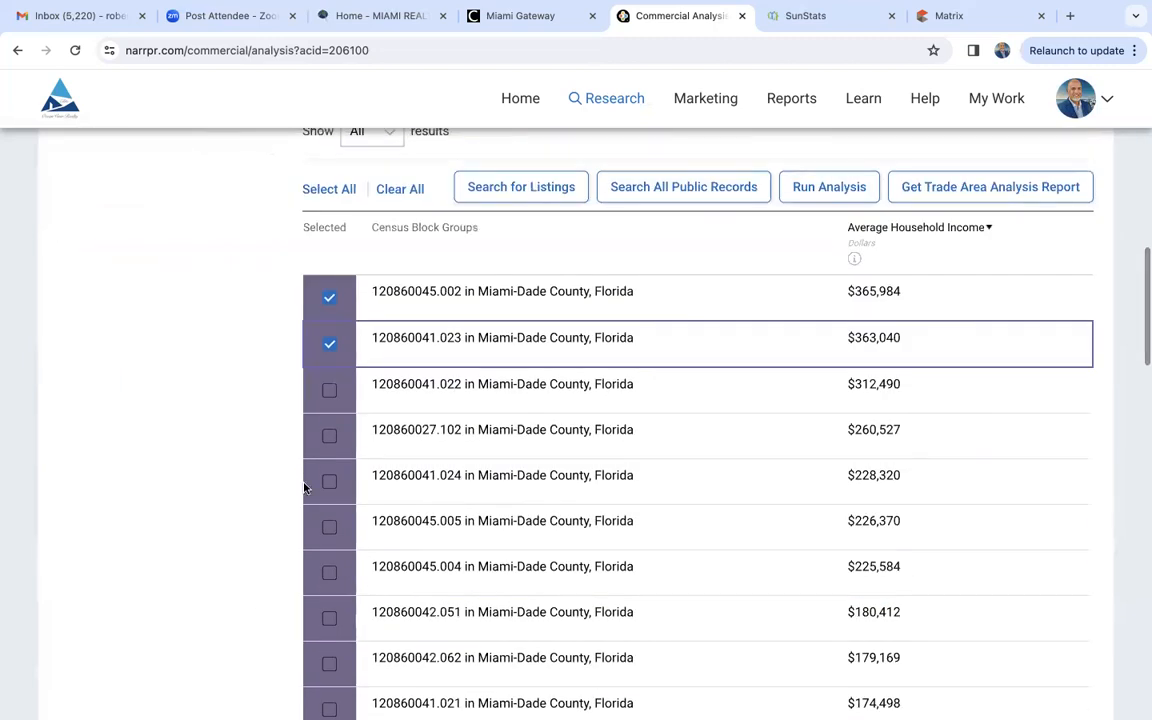
click(331, 393)
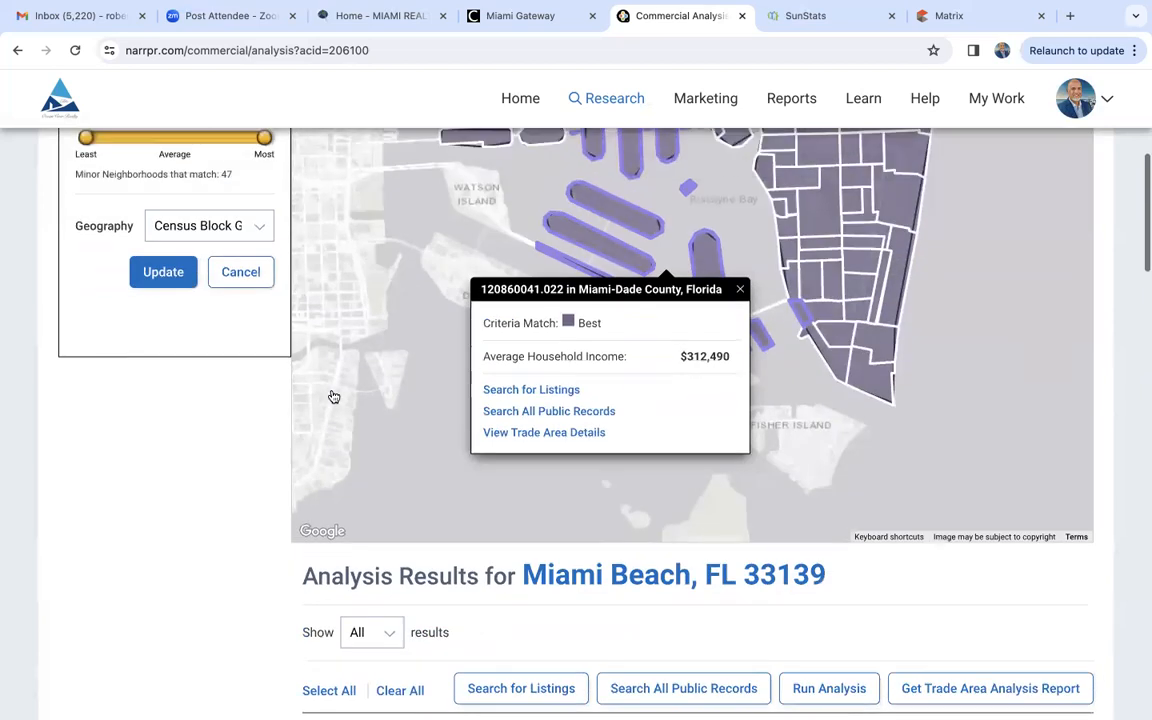
click(740, 346)
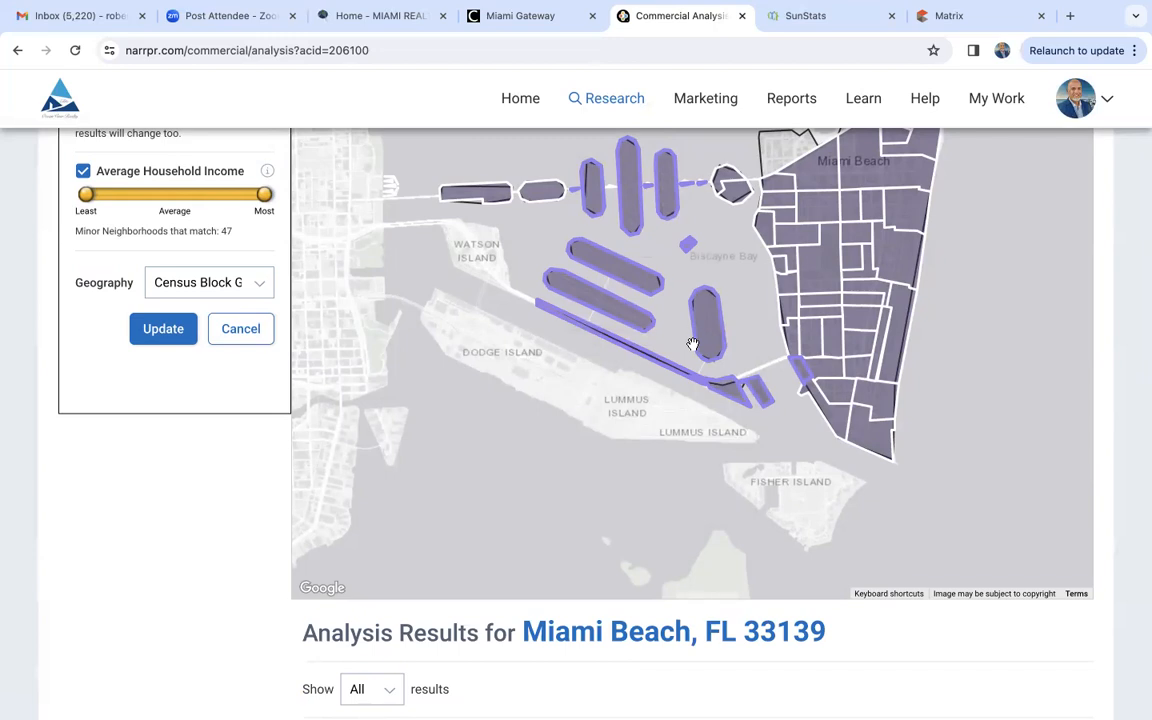
scroll(692, 344, up, 1)
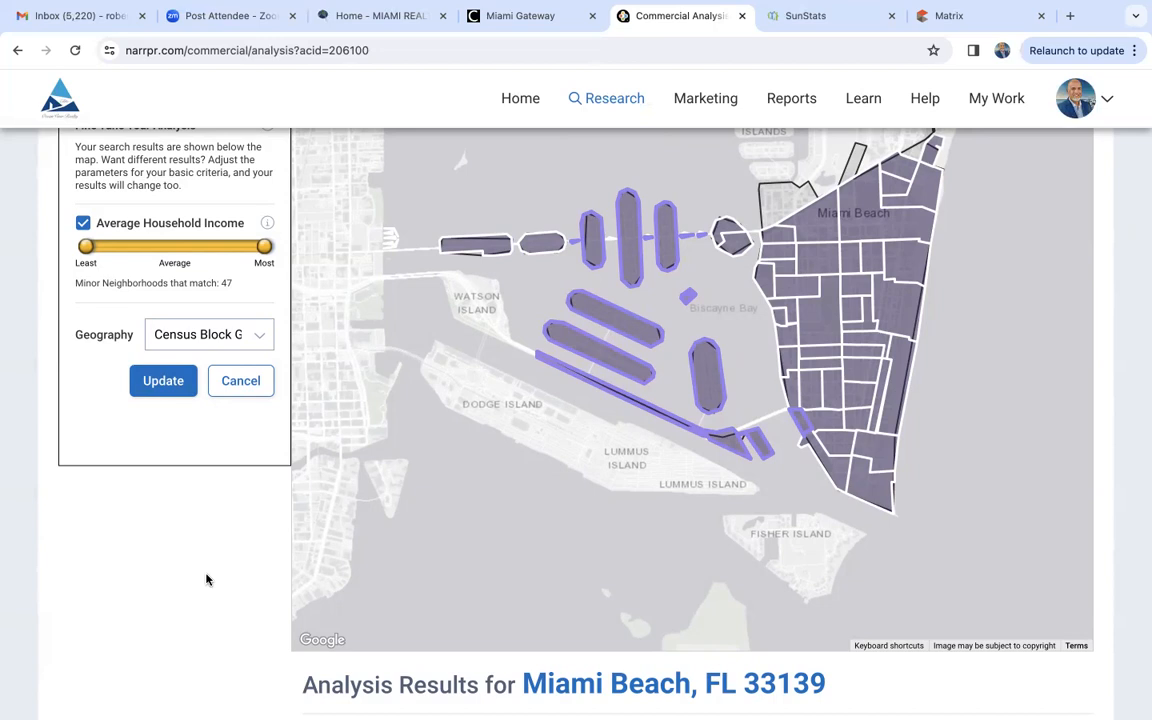
scroll(243, 568, down, 1)
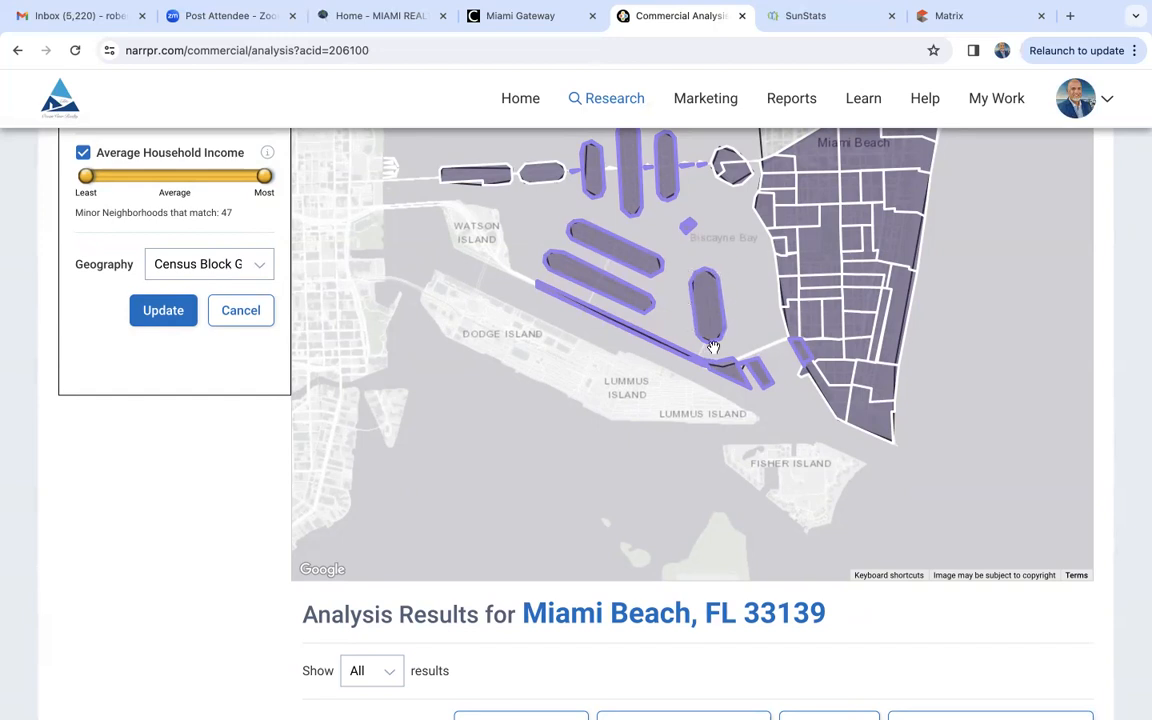
scroll(257, 584, down, 5)
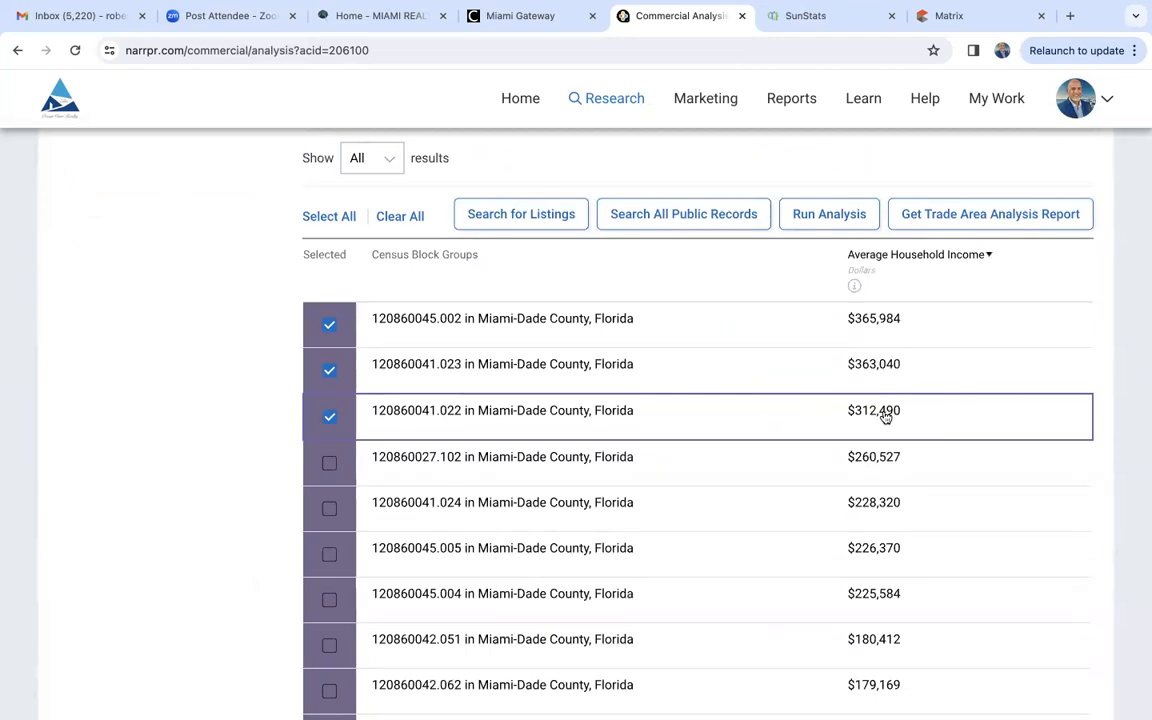
scroll(884, 418, down, 1)
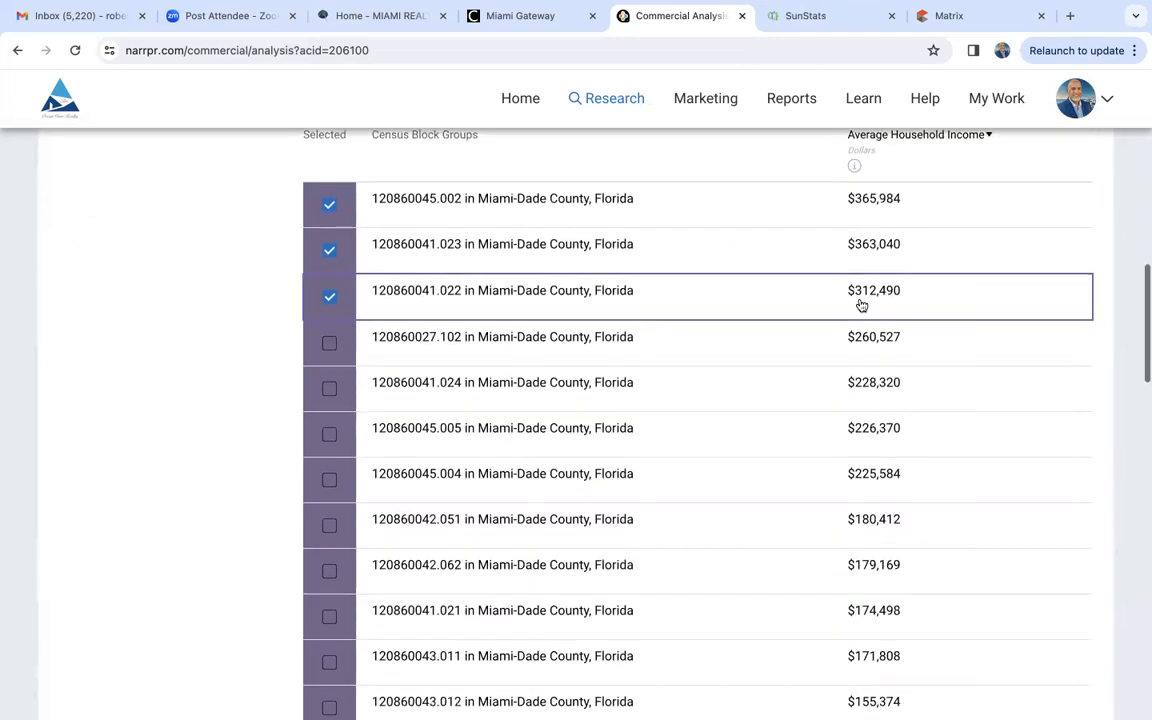
scroll(872, 519, down, 2)
scroll(874, 519, up, 1)
- Change the site selection area to Plantation, Florida, run the average household income analysis and review the matching areas on the map
scroll(874, 519, up, 10)
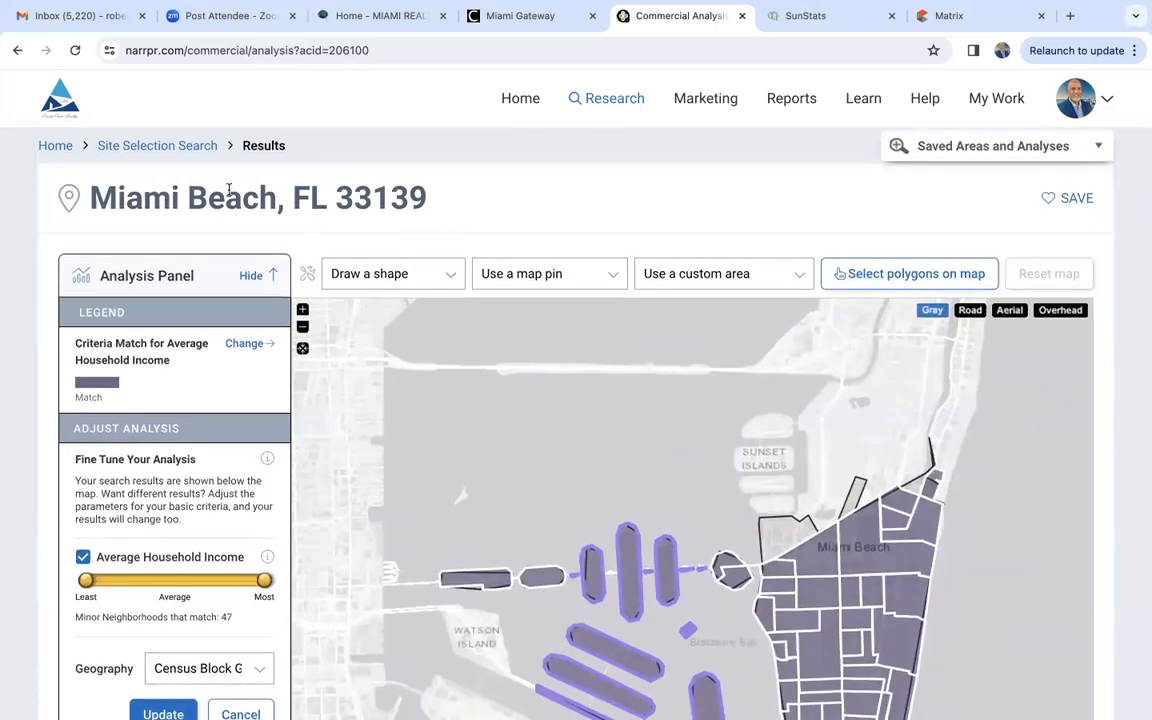
click(157, 150)
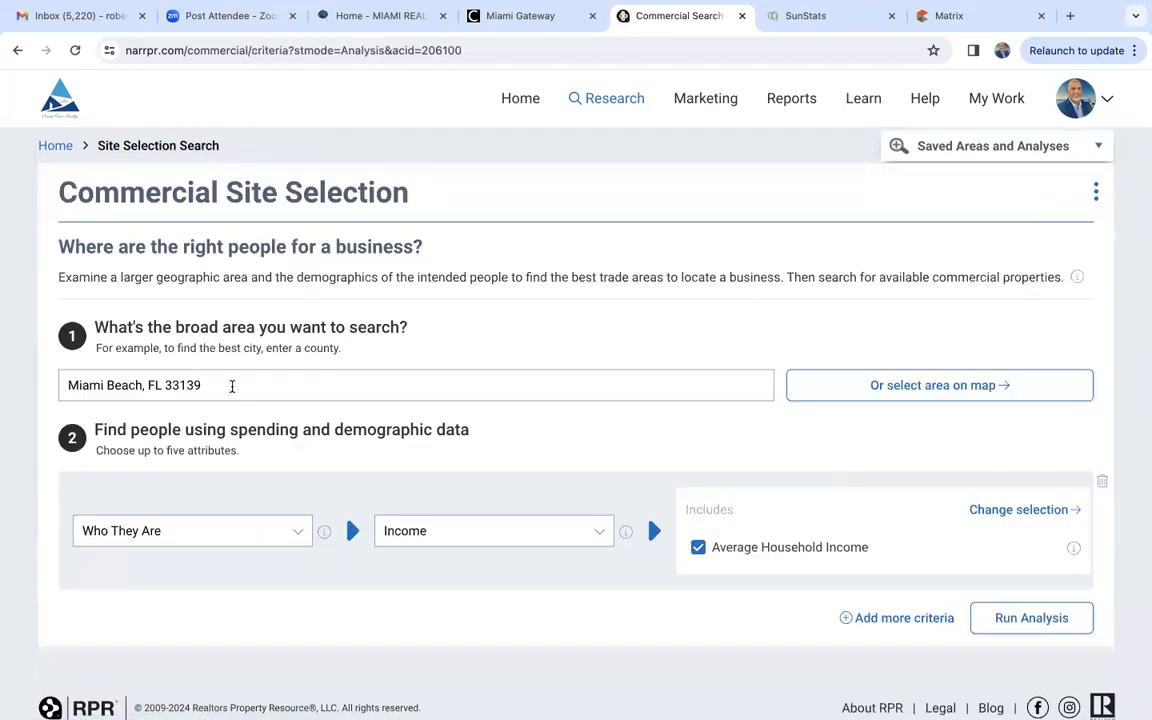
triple_click(232, 386)
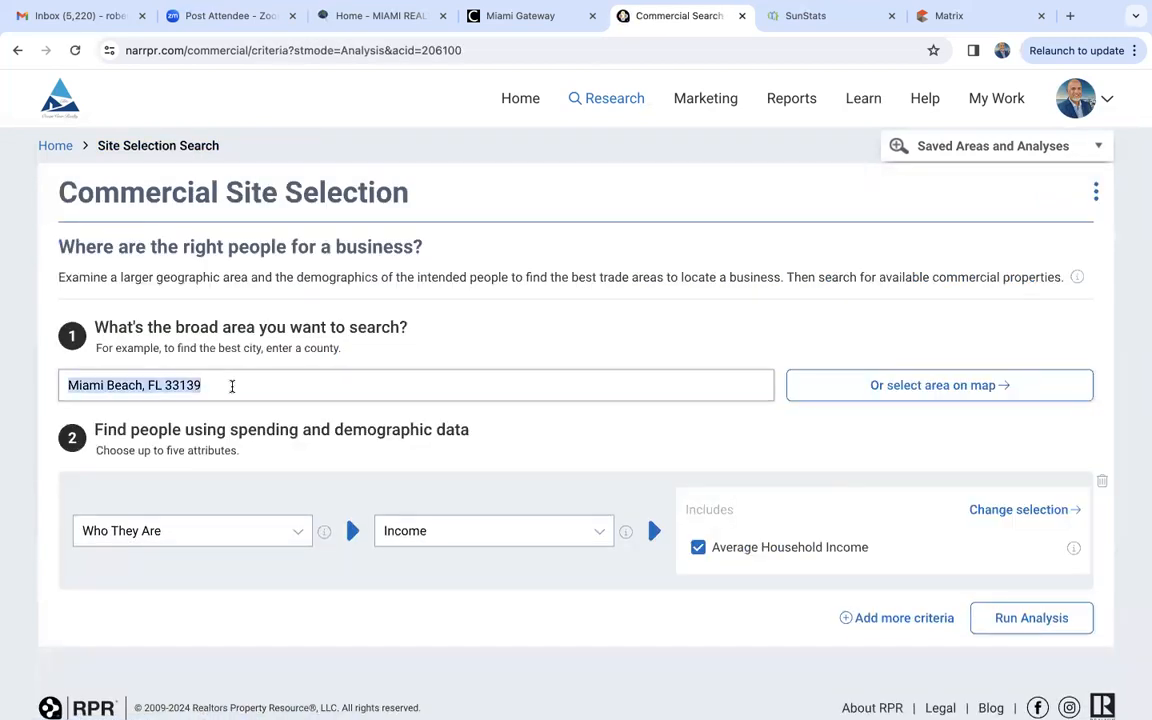
text(pa)
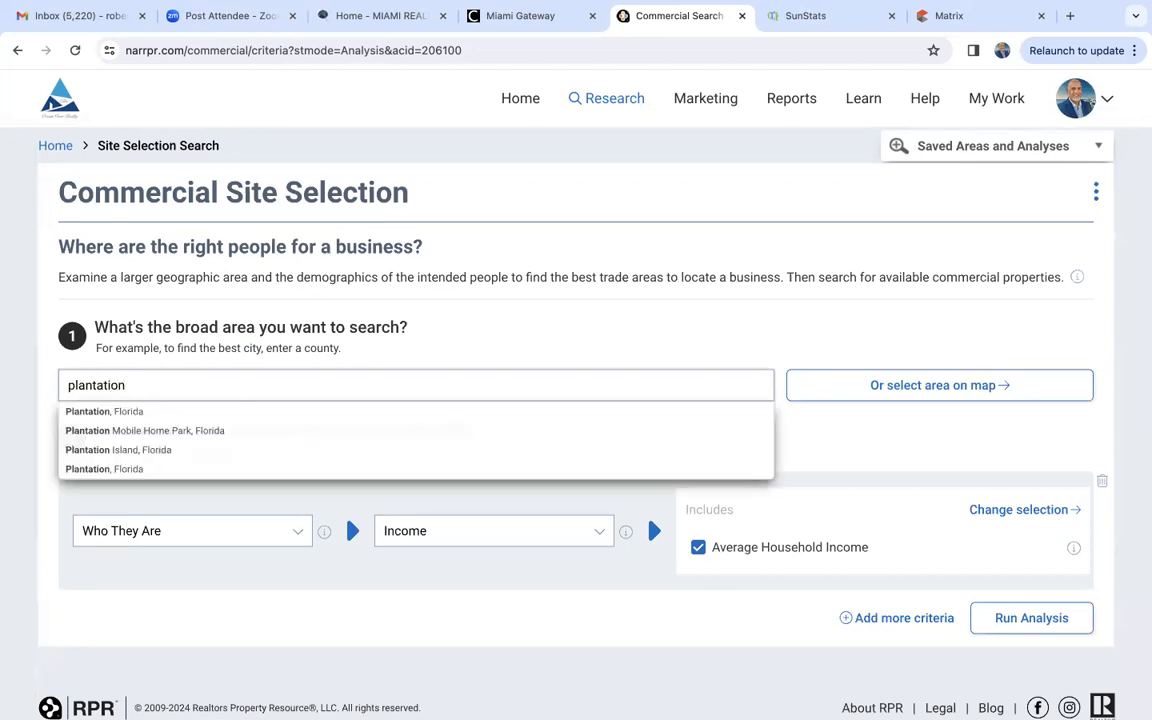
click(184, 419)
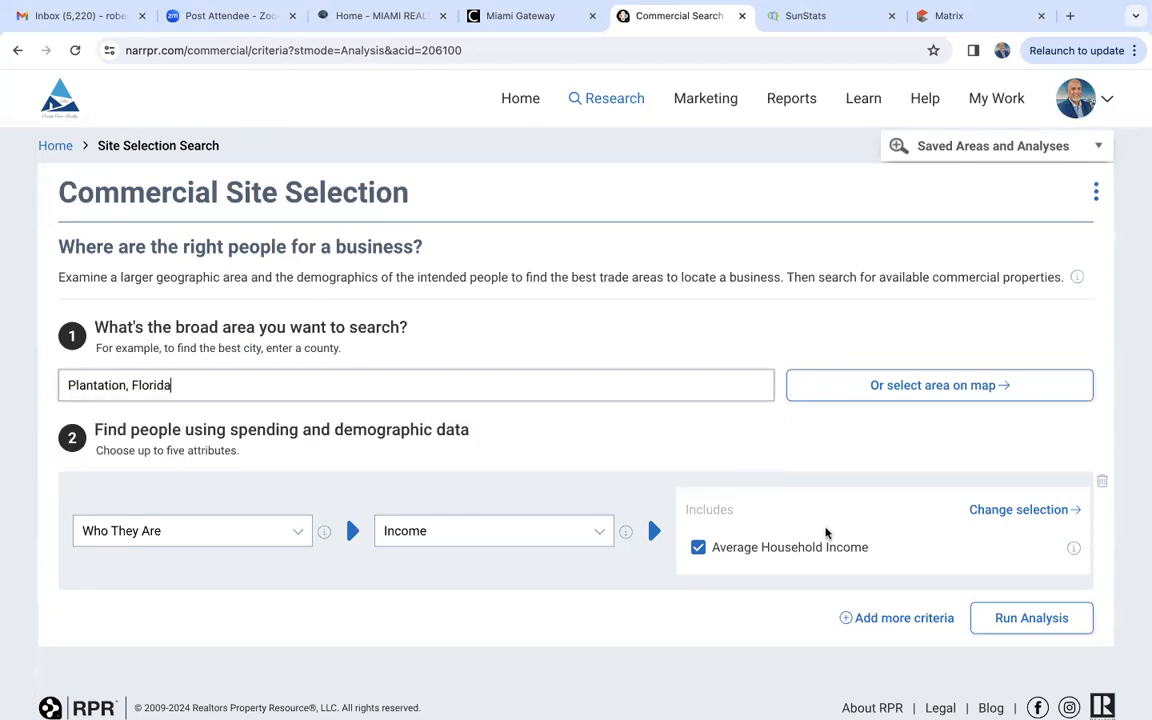
click(1005, 618)
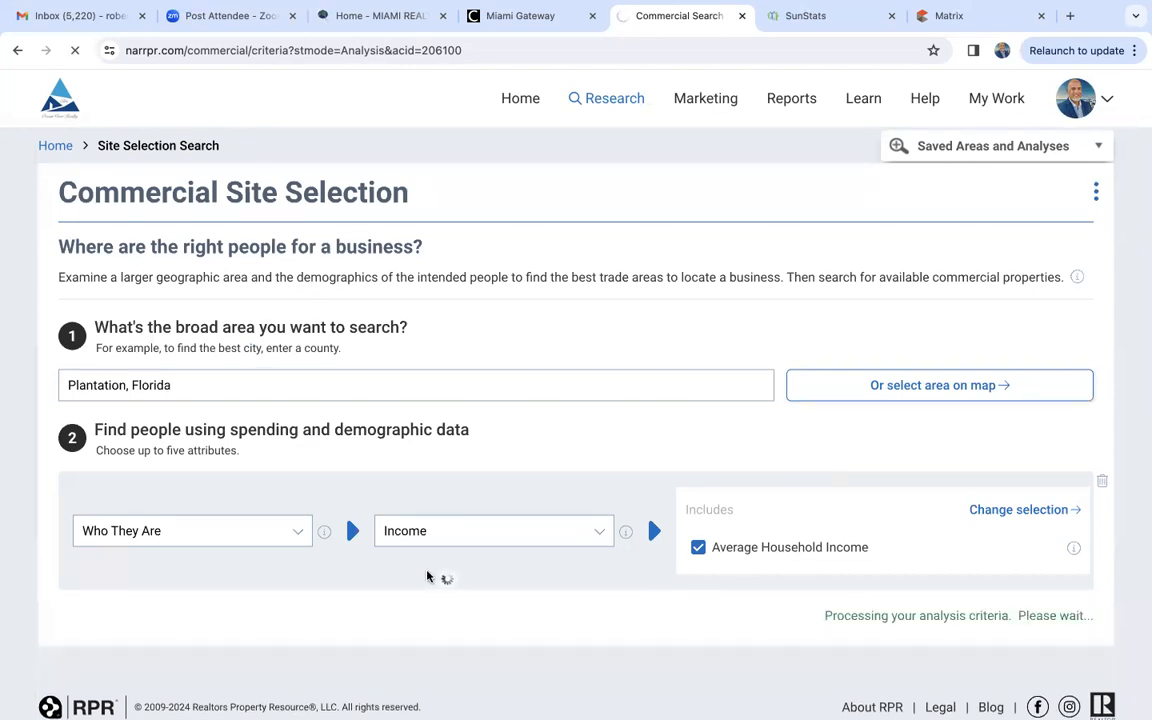
scroll(427, 576, down, 2)
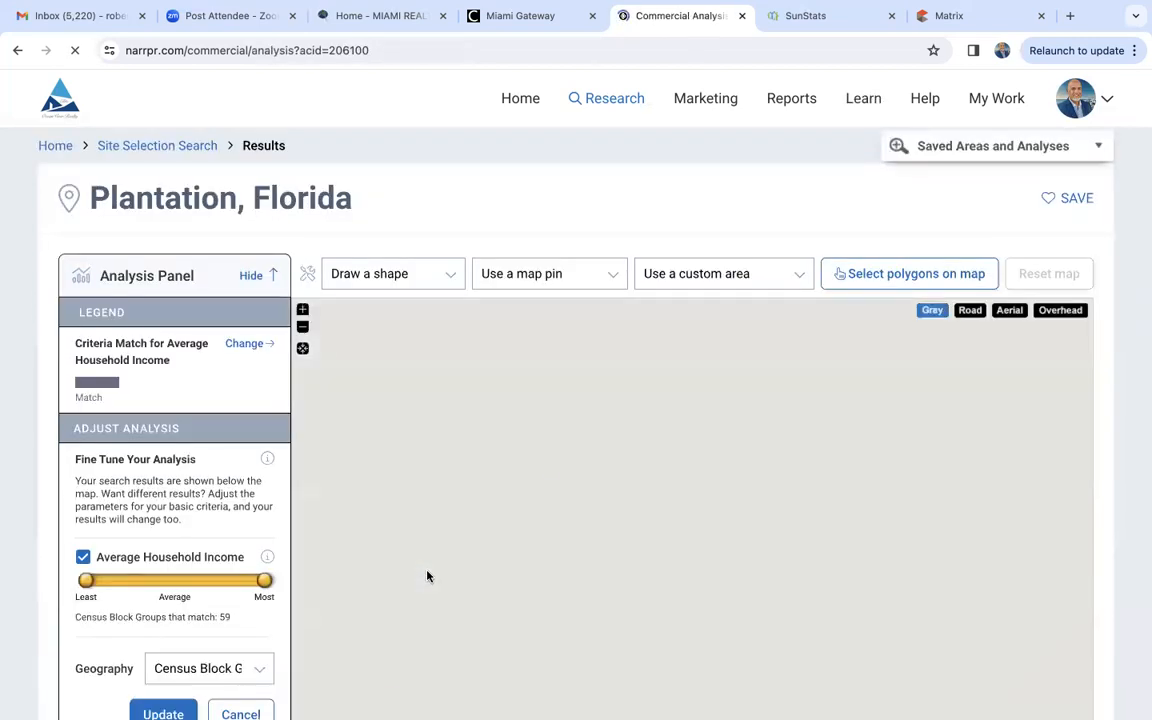
scroll(158, 573, down, 5)
scroll(158, 573, up, 2)
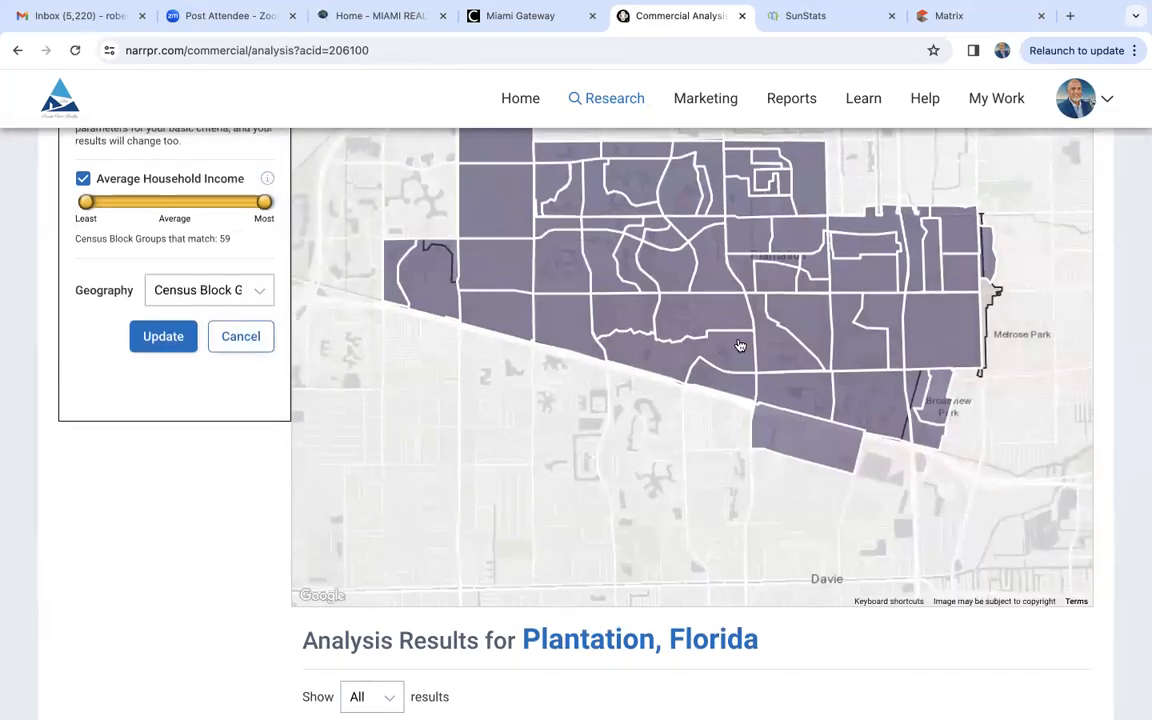
- Select census block group 120110601.212 in the Plantation results and view its details on the map
scroll(129, 467, down, 5)
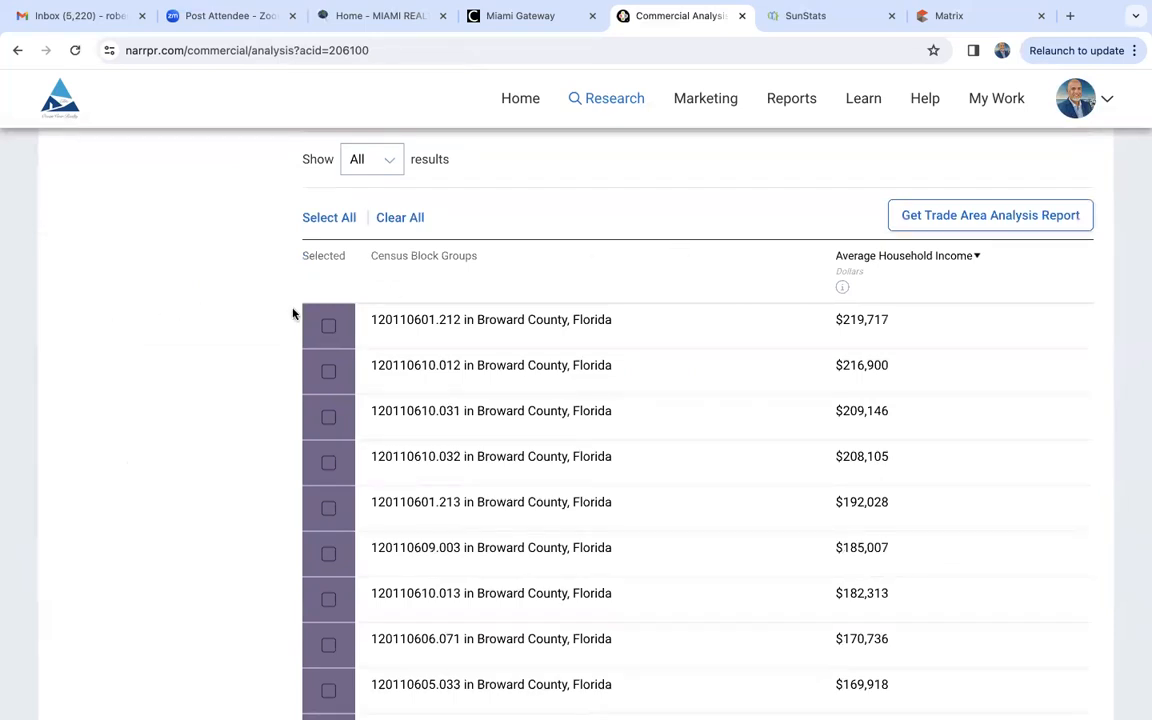
click(329, 326)
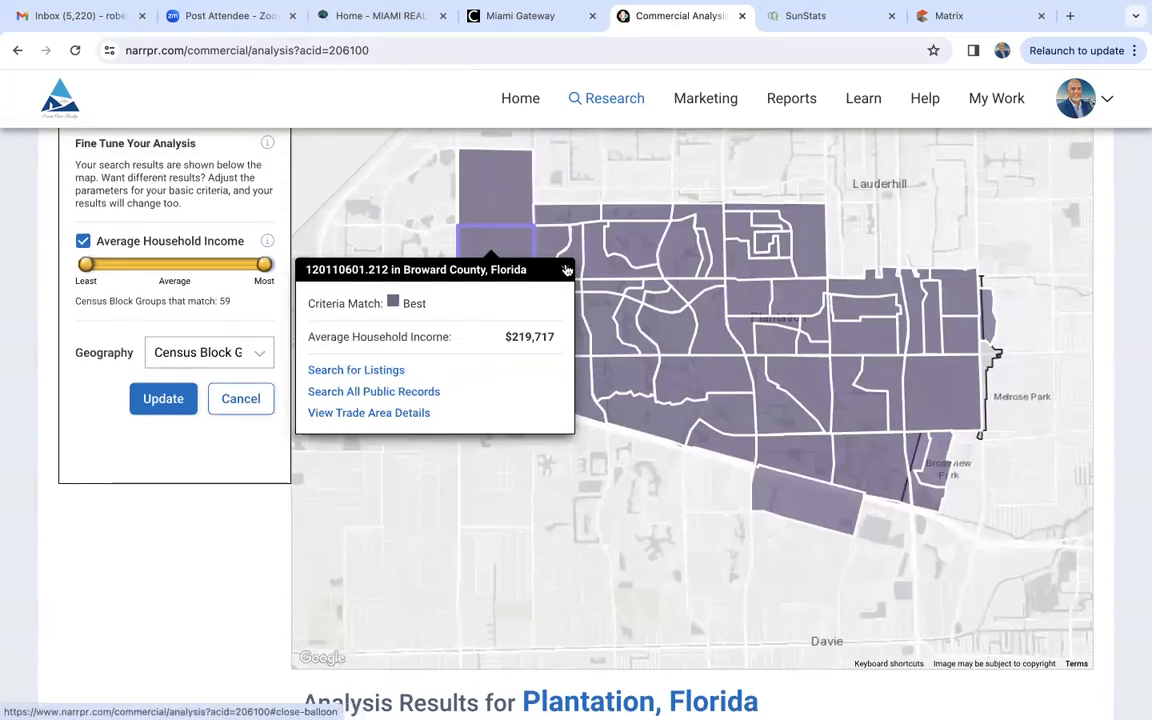
click(566, 270)
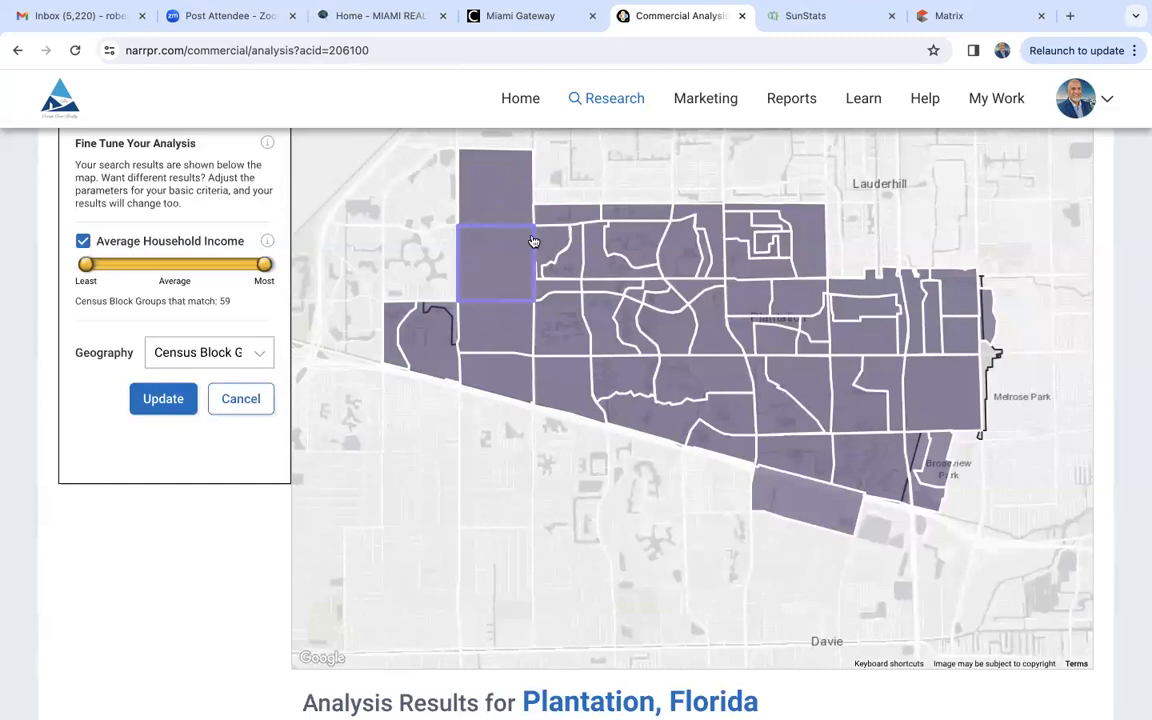
click(500, 255)
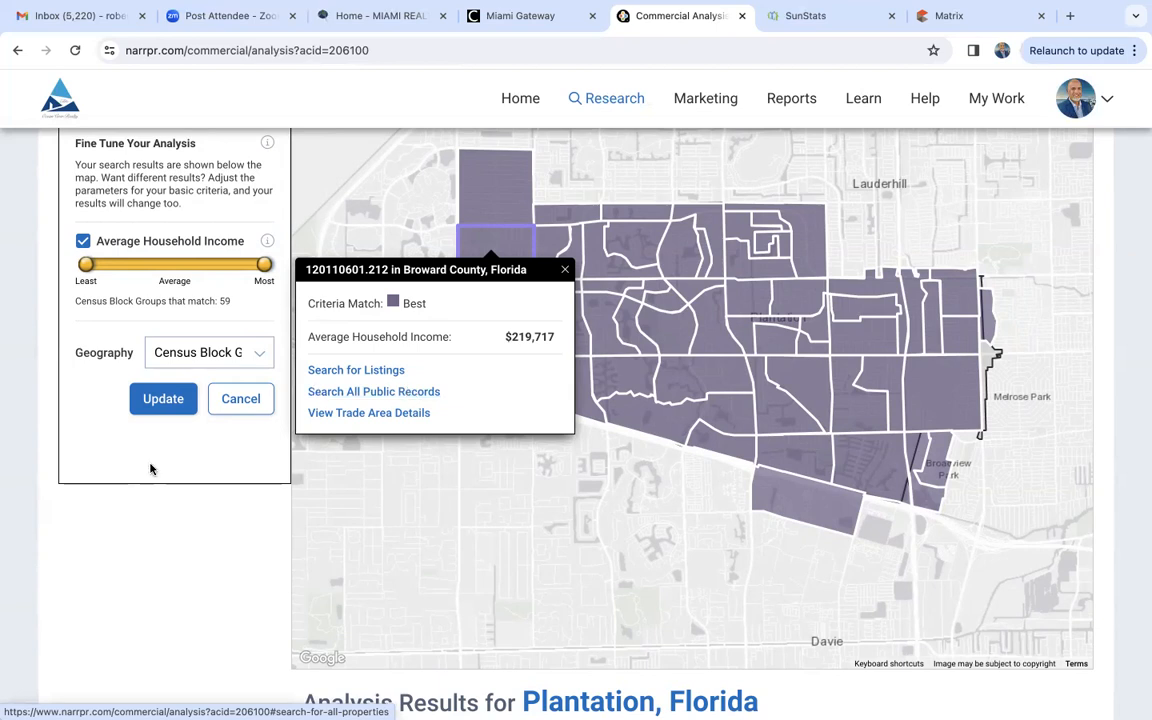
- Return to the site selection criteria for Plantation and change the attribute category to What They Do
scroll(100, 496, up, 3)
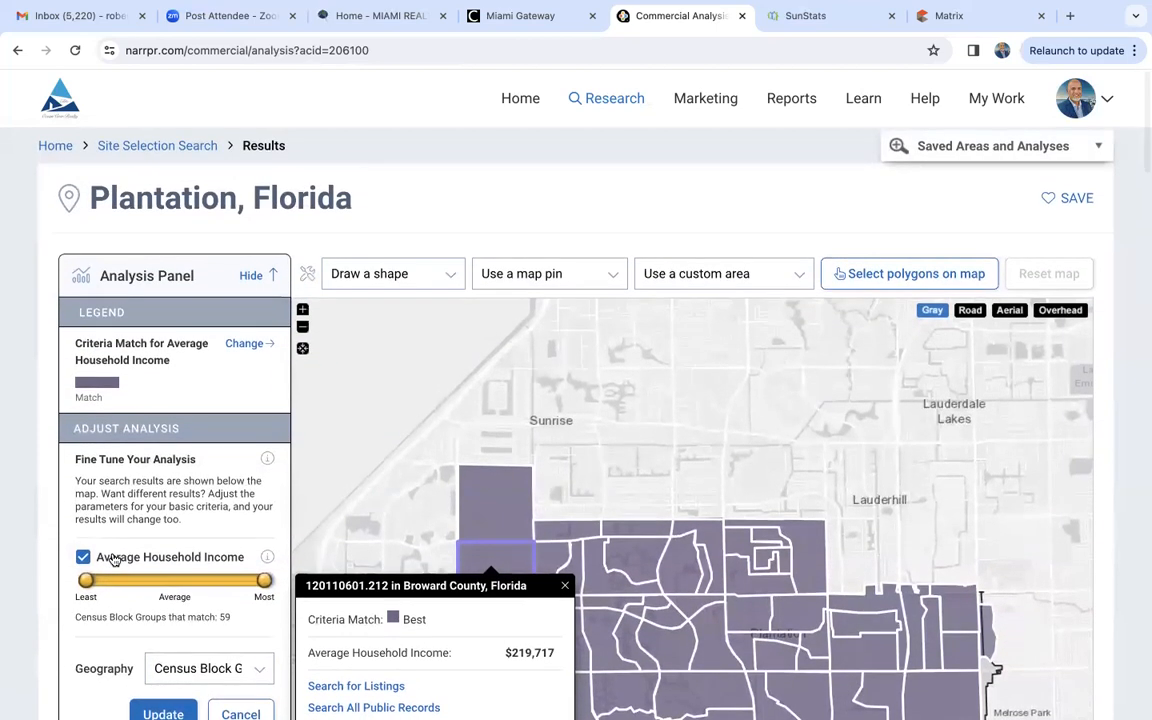
click(527, 96)
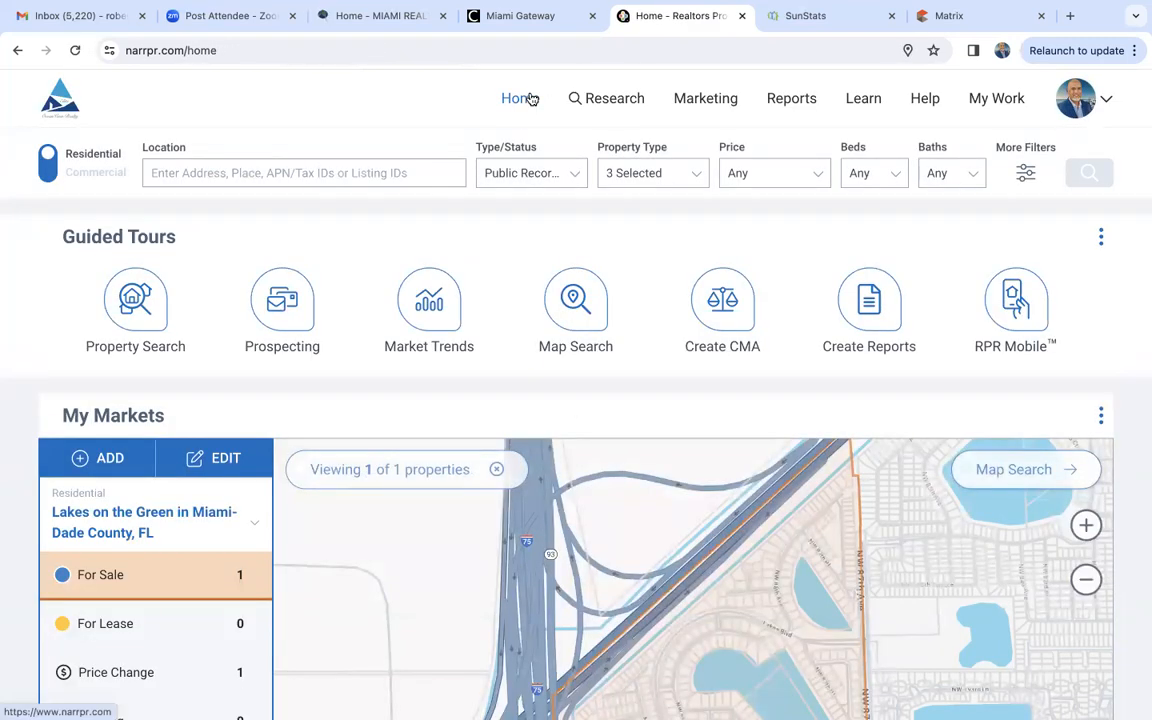
click(17, 50)
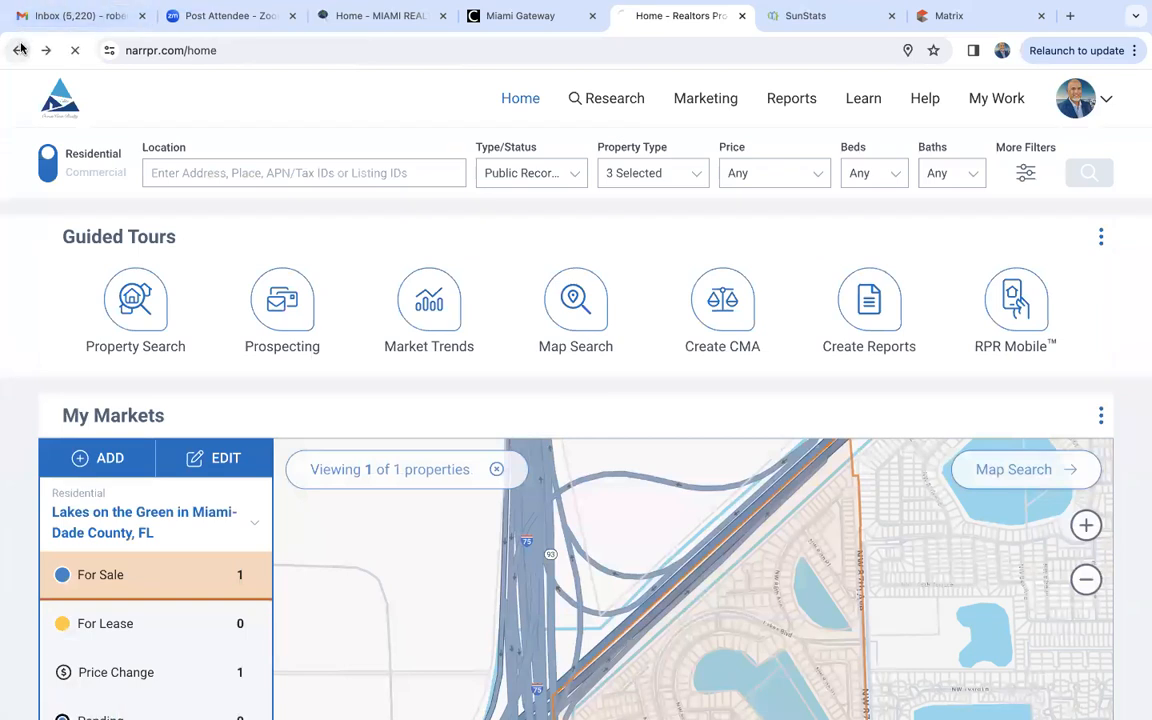
click(157, 146)
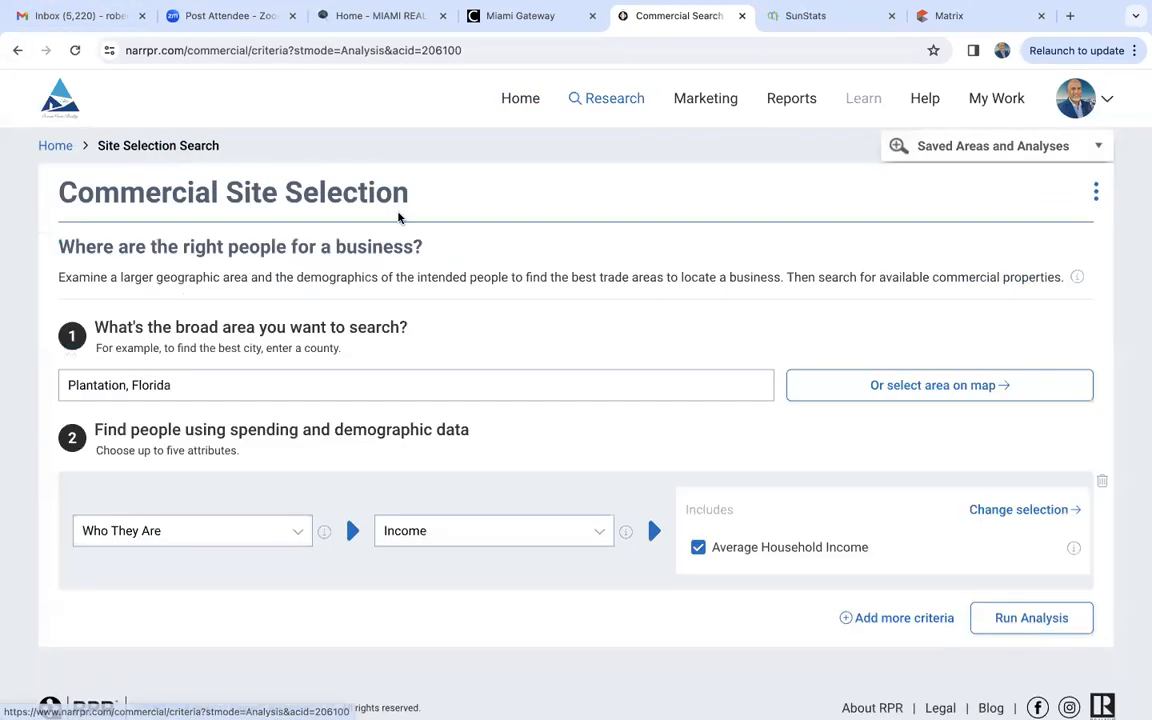
click(157, 532)
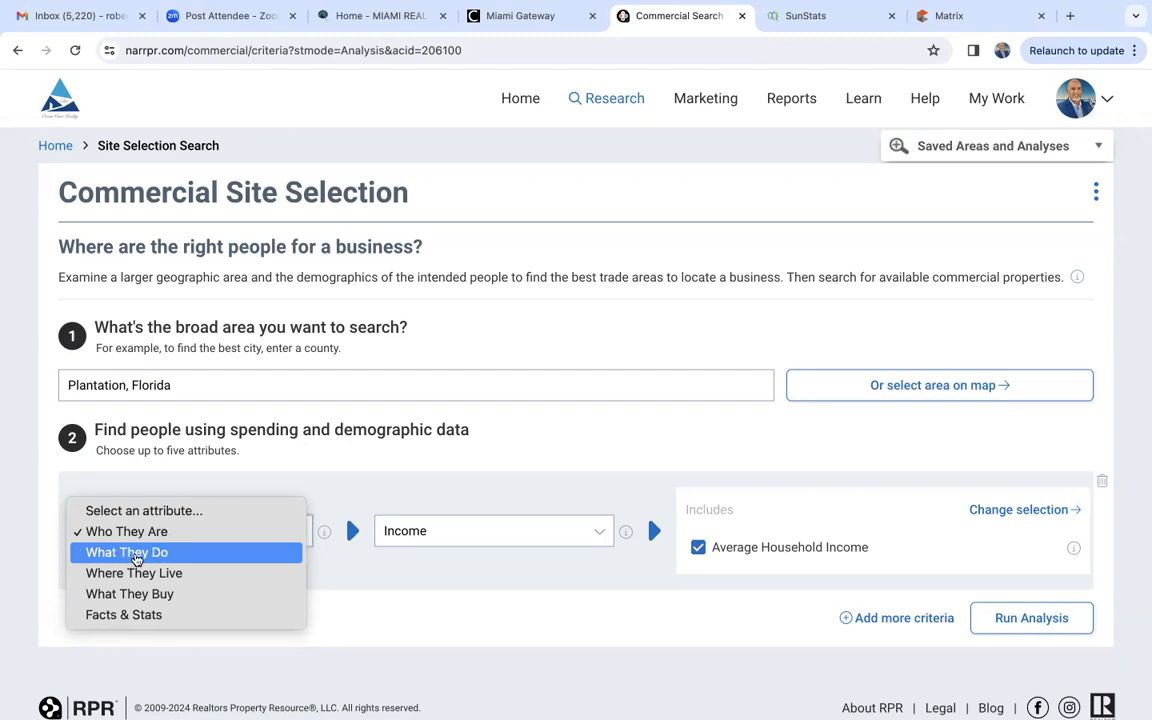
click(172, 554)
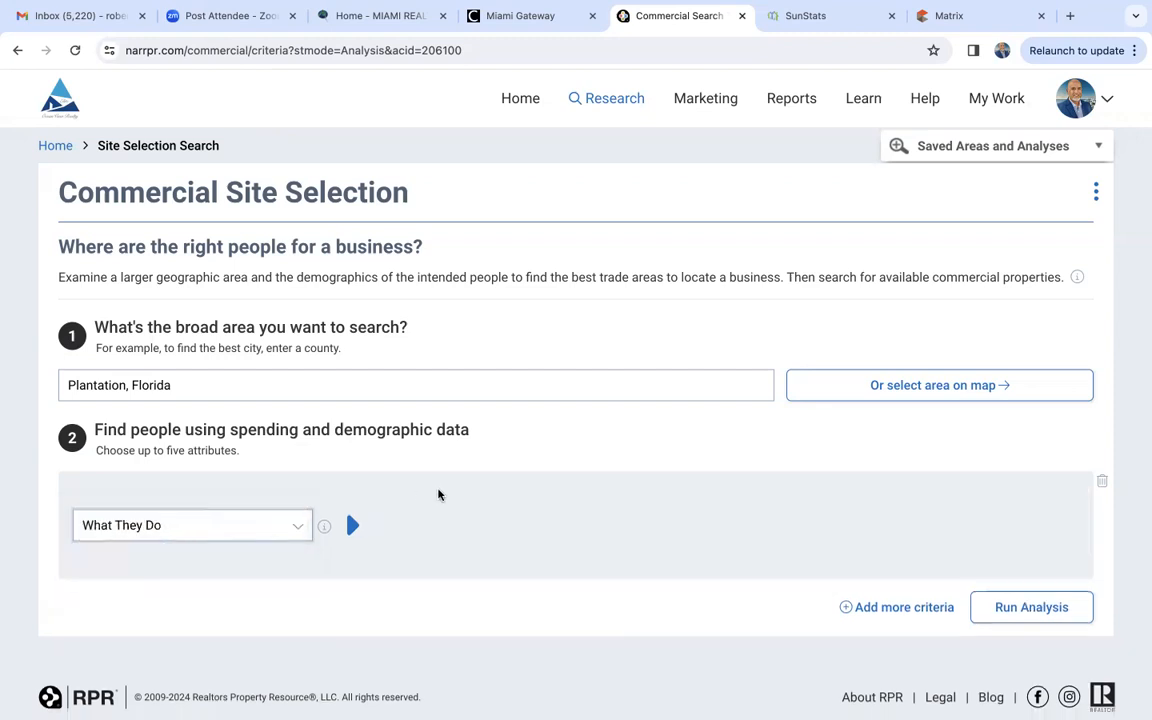
- Choose Industry of Employment as the What They Do attribute and look through the available industries
click(420, 533)
click(432, 548)
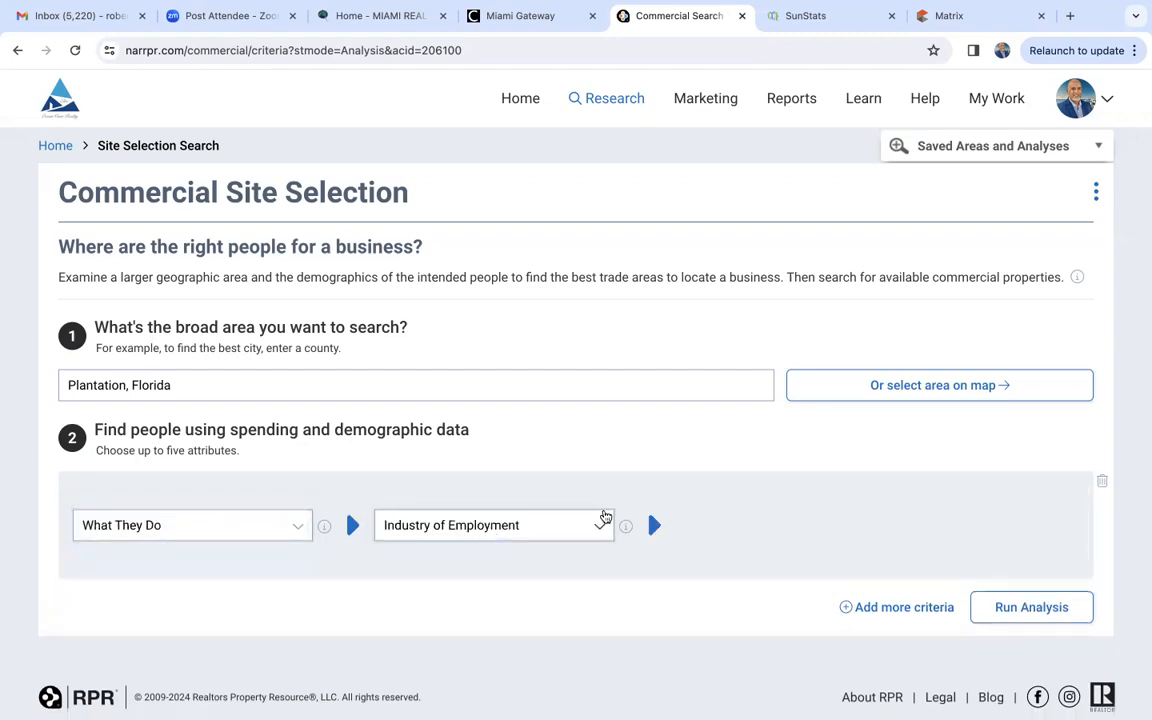
scroll(749, 566, down, 1)
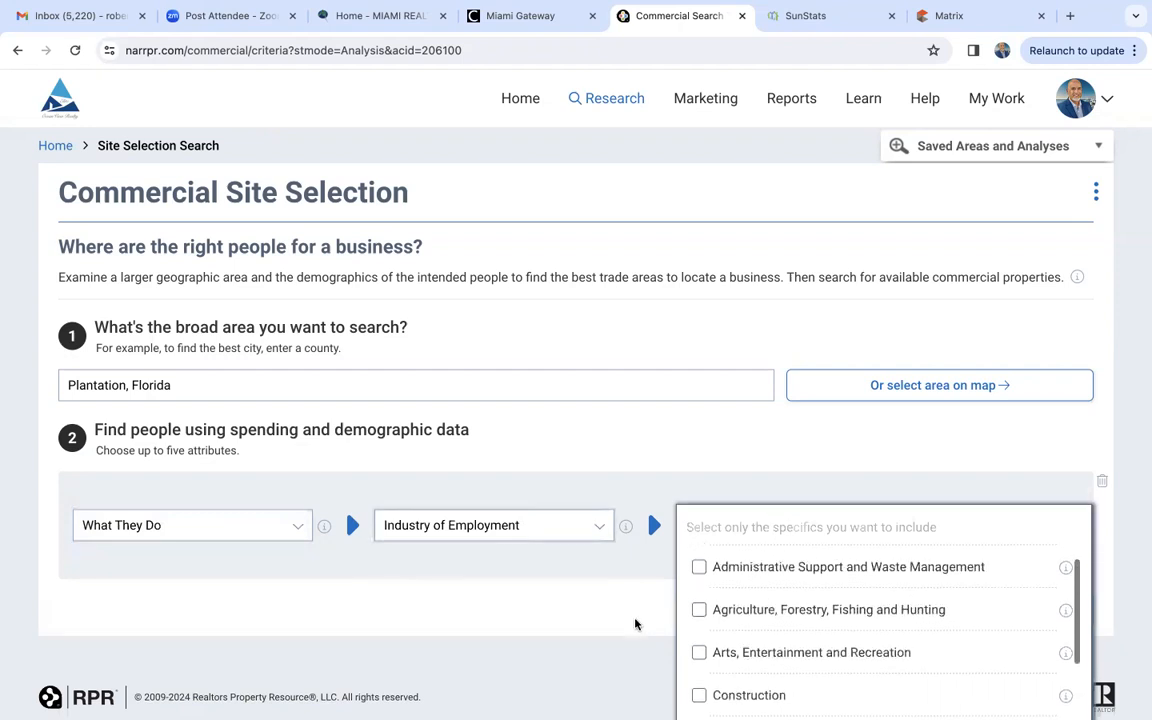
scroll(636, 622, down, 2)
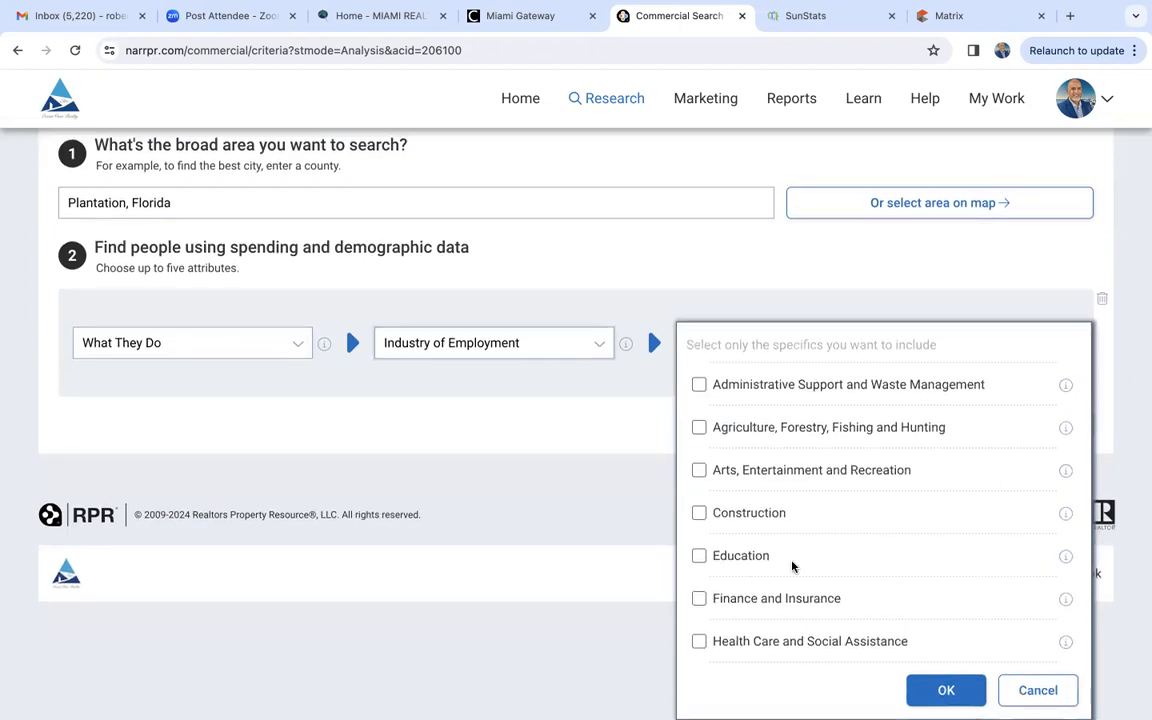
scroll(771, 574, down, 3)
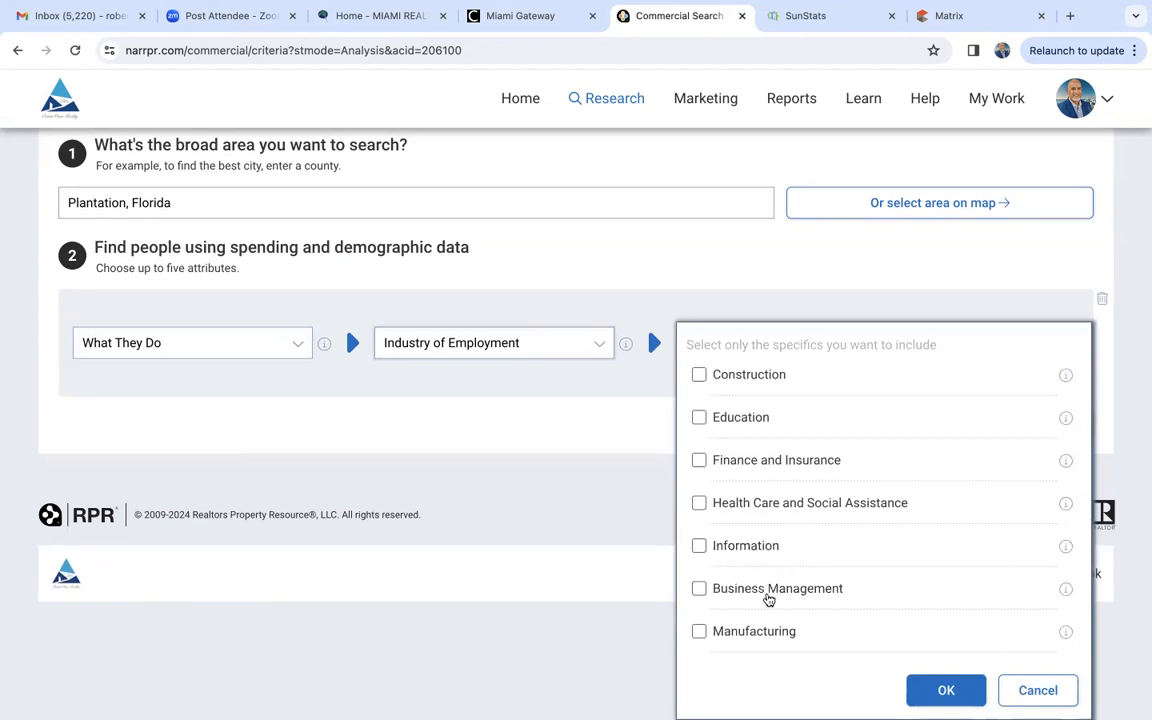
scroll(766, 599, down, 2)
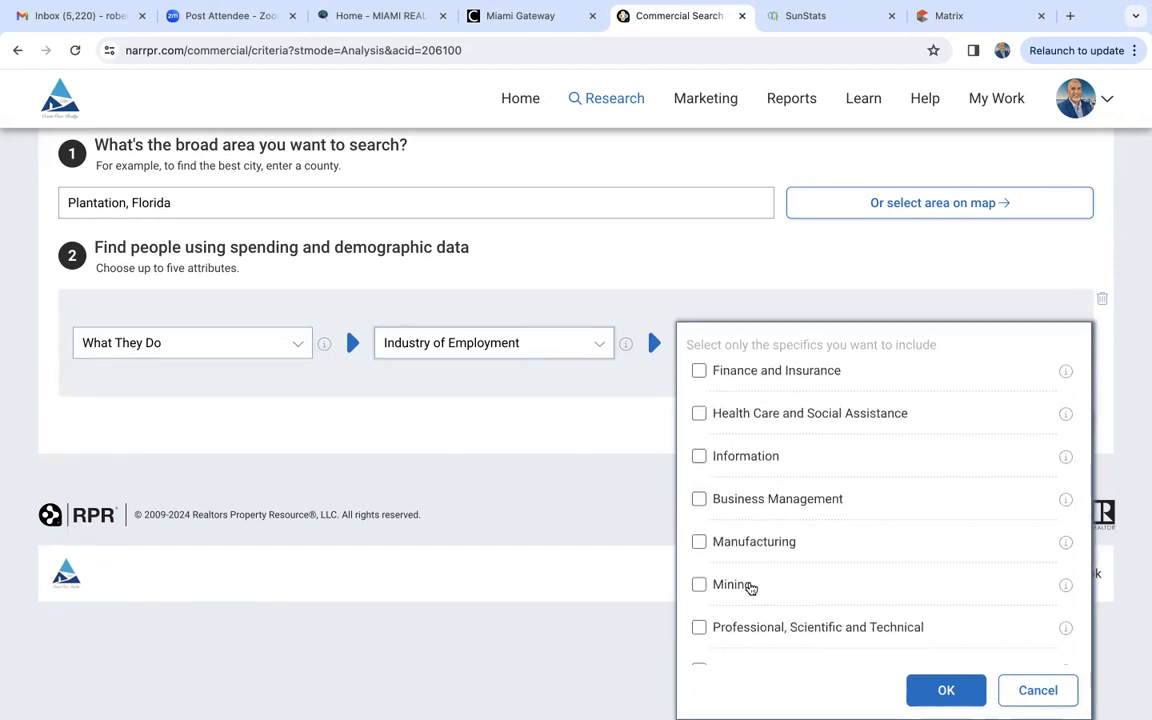
scroll(748, 586, down, 3)
scroll(749, 587, down, 1)
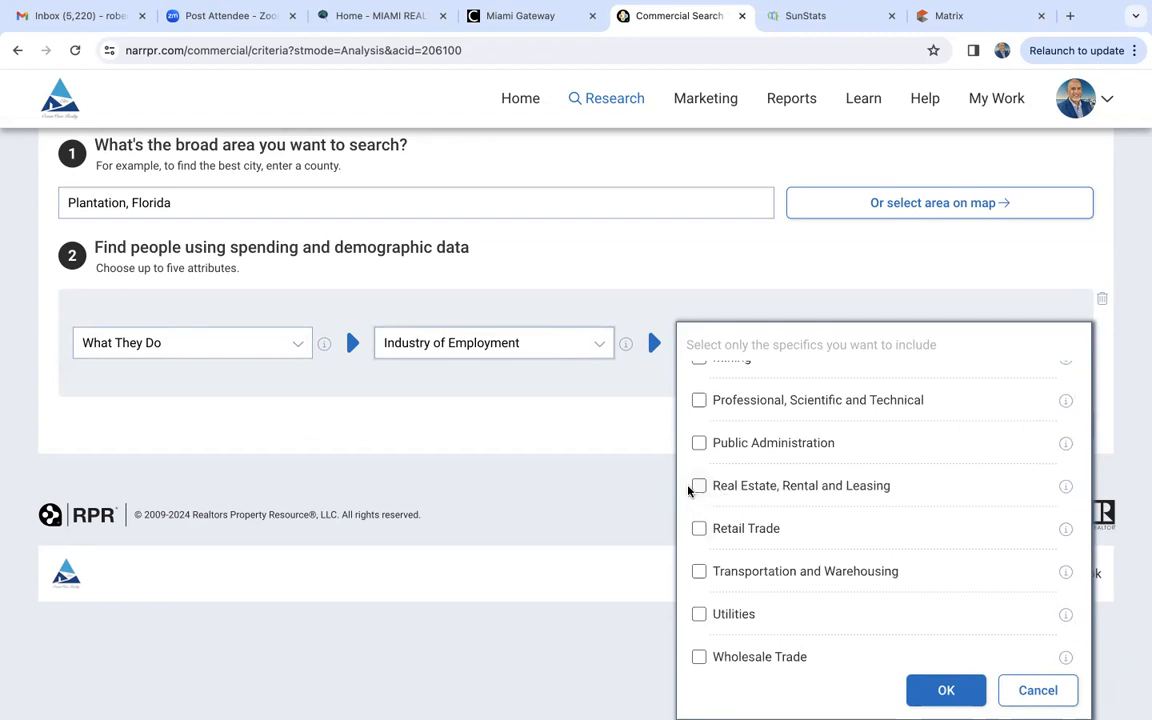
scroll(467, 511, up, 2)
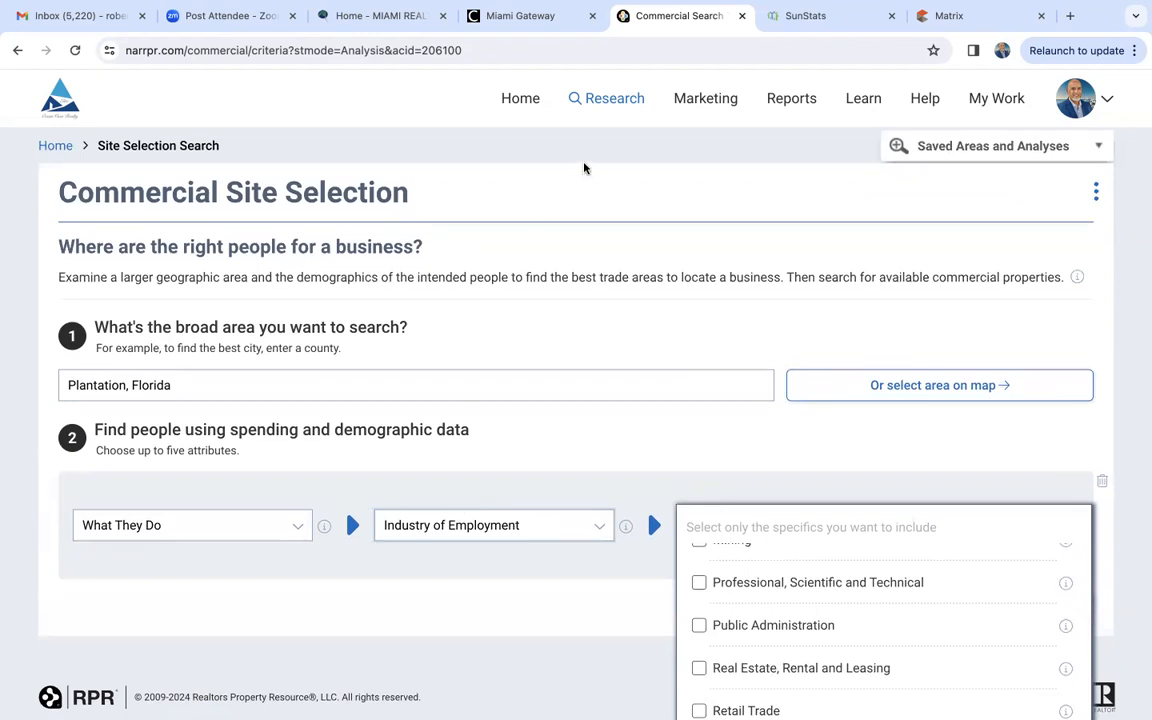
- Return to the home page, switch to commercial search and open the Miami Association of Realtors building in Coral Gables by its street address
click(517, 100)
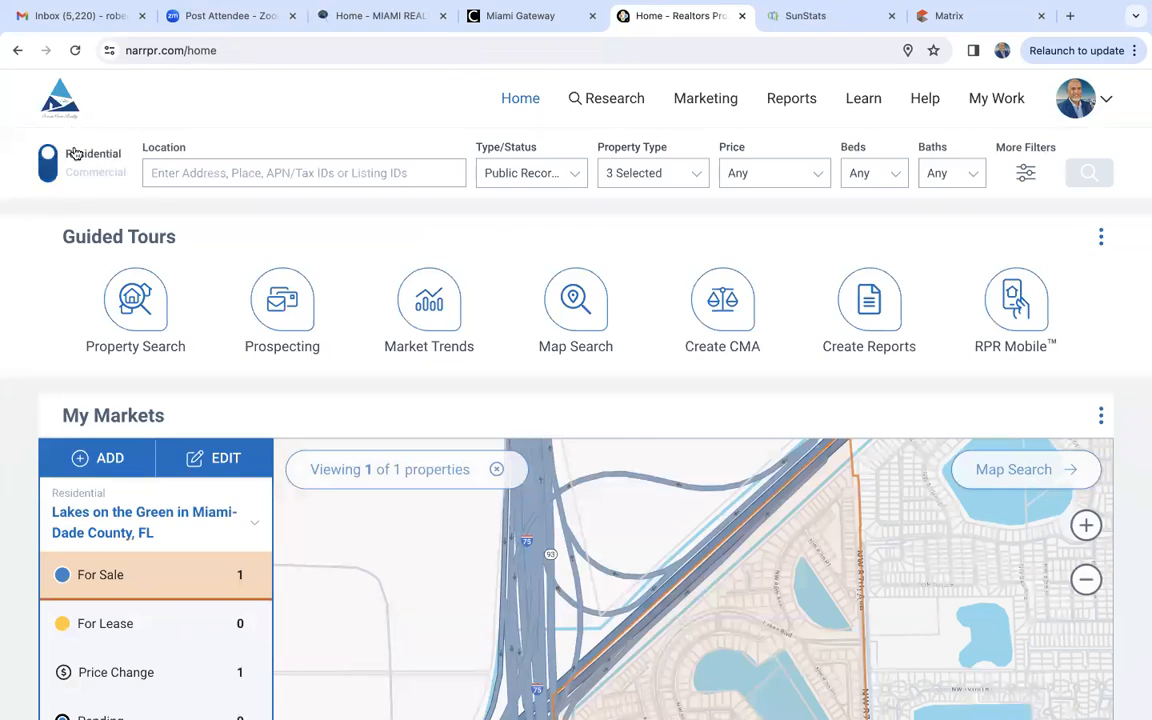
click(55, 175)
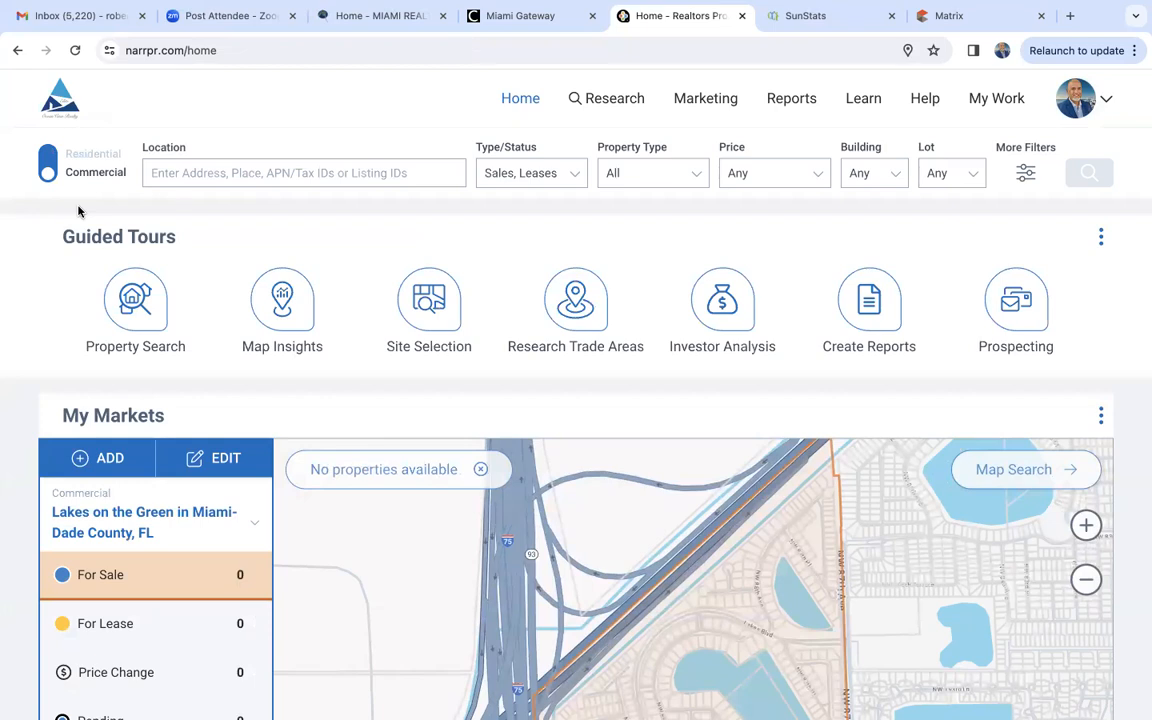
click(208, 173)
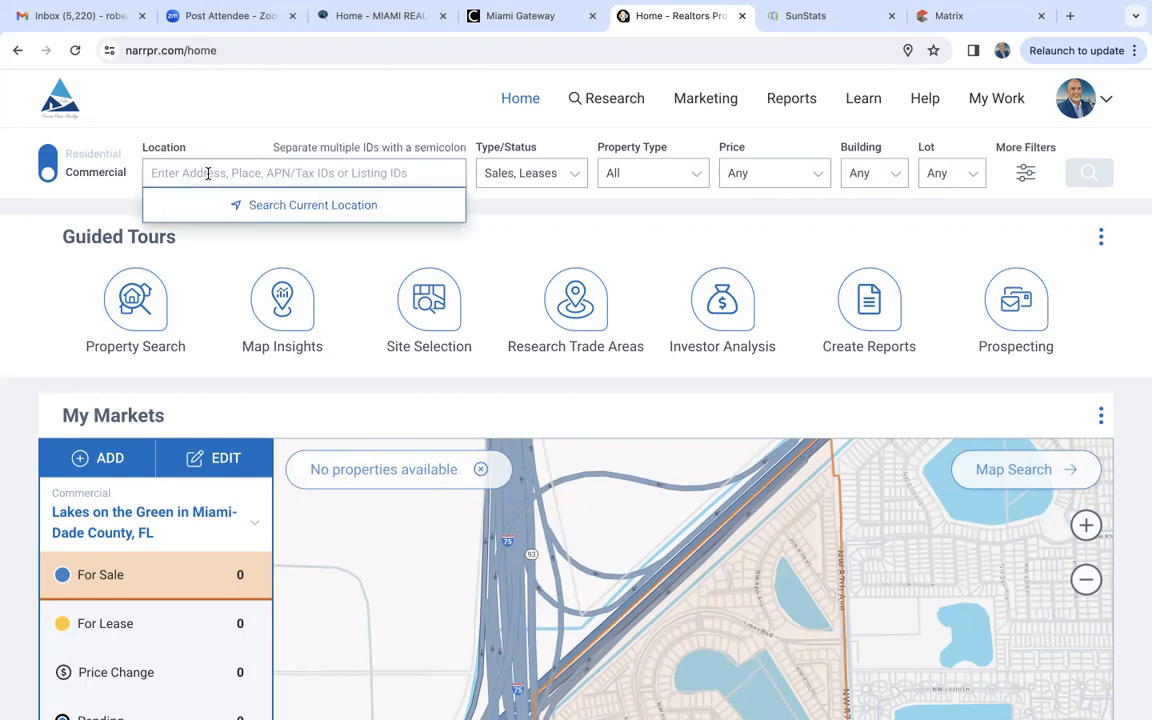
text(245 al)
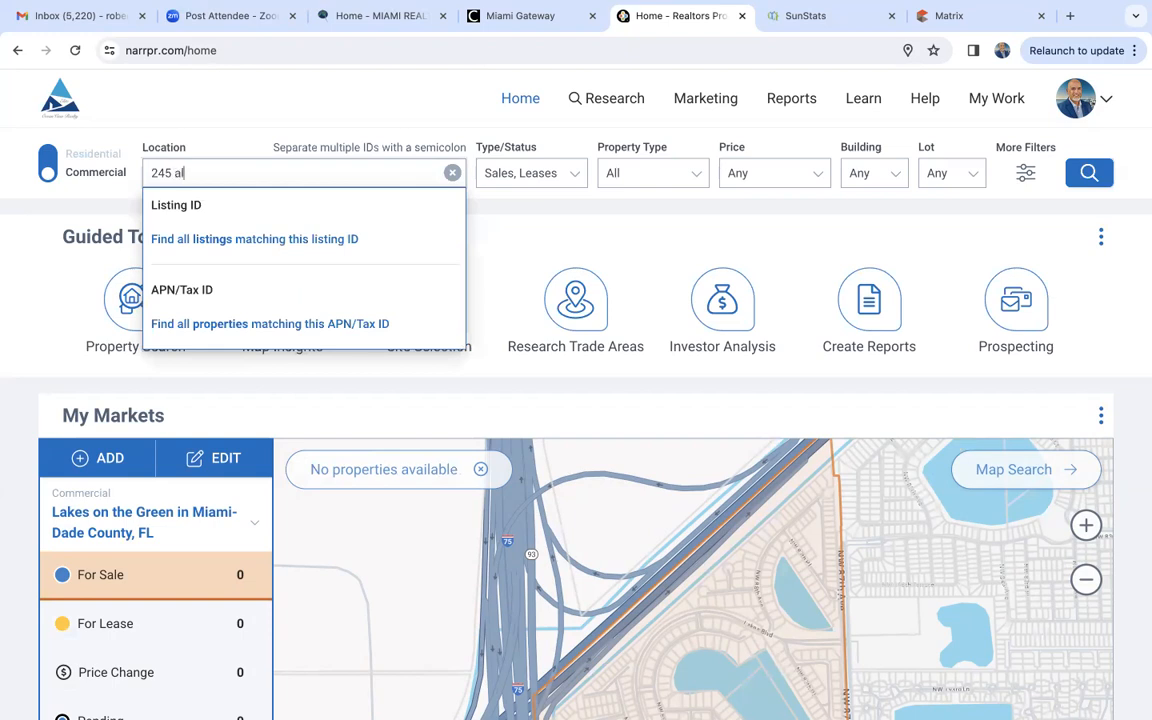
text(cazar ave)
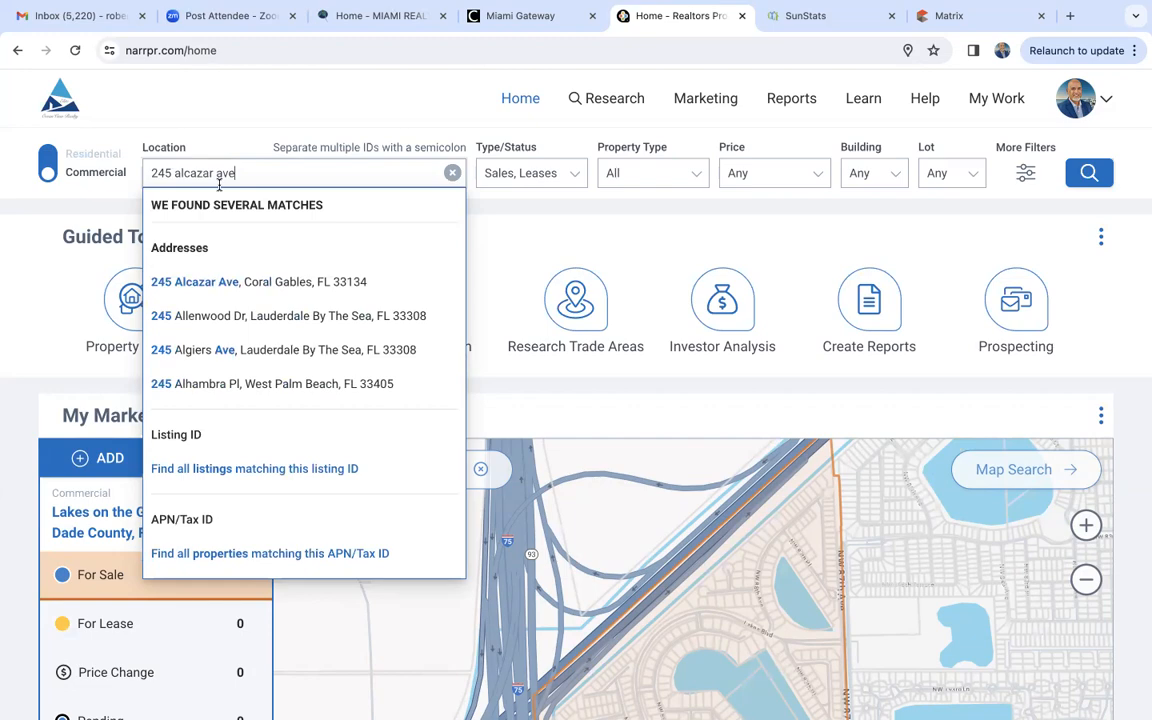
click(195, 282)
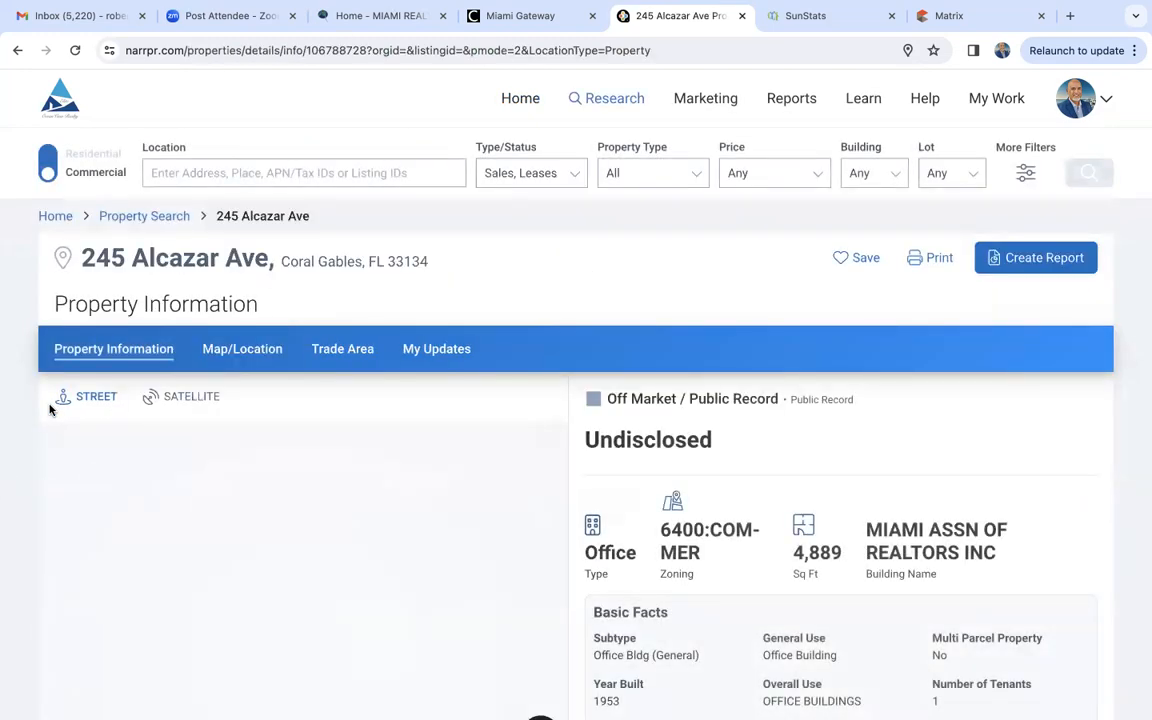
- Examine the Coral Gables office building's street photo, basic facts and property facts
scroll(49, 410, down, 6)
scroll(49, 410, up, 4)
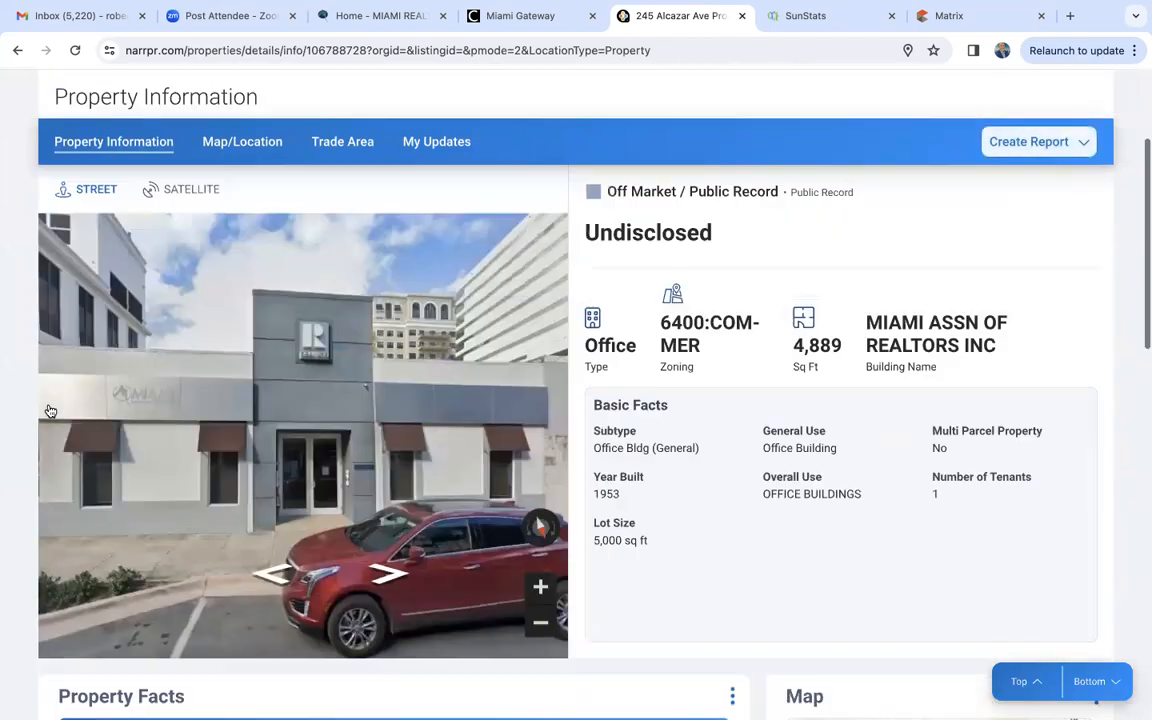
scroll(49, 410, down, 2)
scroll(49, 410, down, 2)
scroll(49, 410, up, 4)
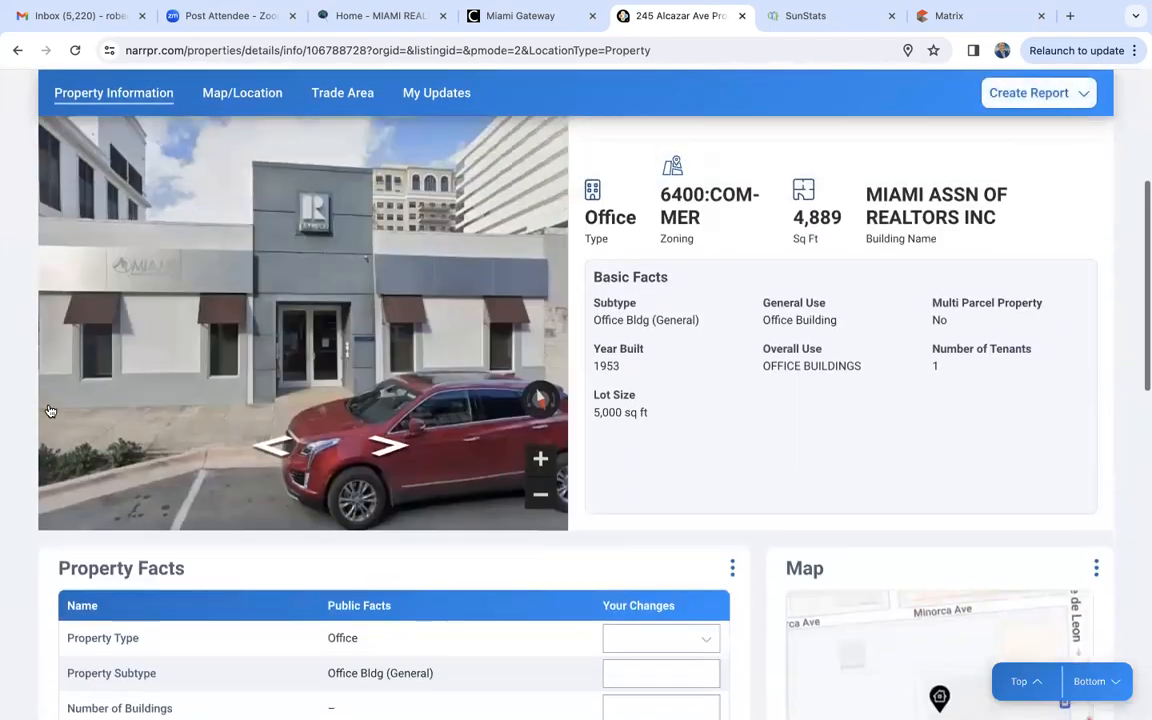
scroll(49, 410, down, 2)
scroll(49, 410, down, 5)
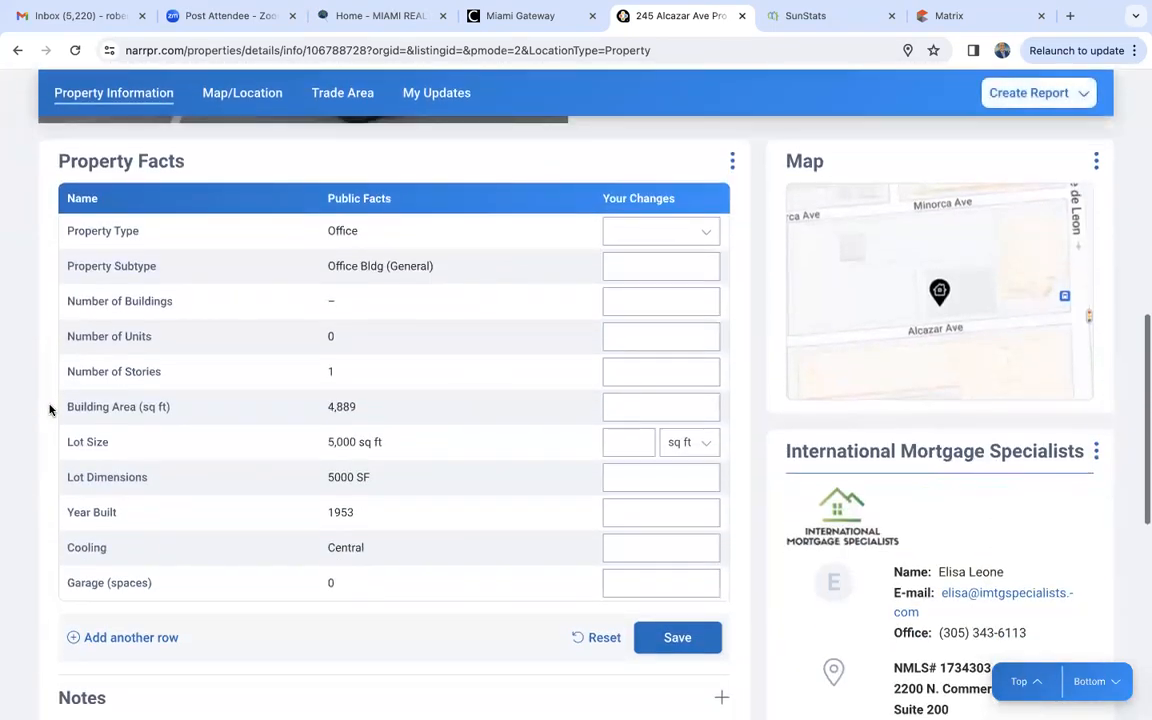
scroll(49, 410, up, 4)
scroll(49, 409, up, 4)
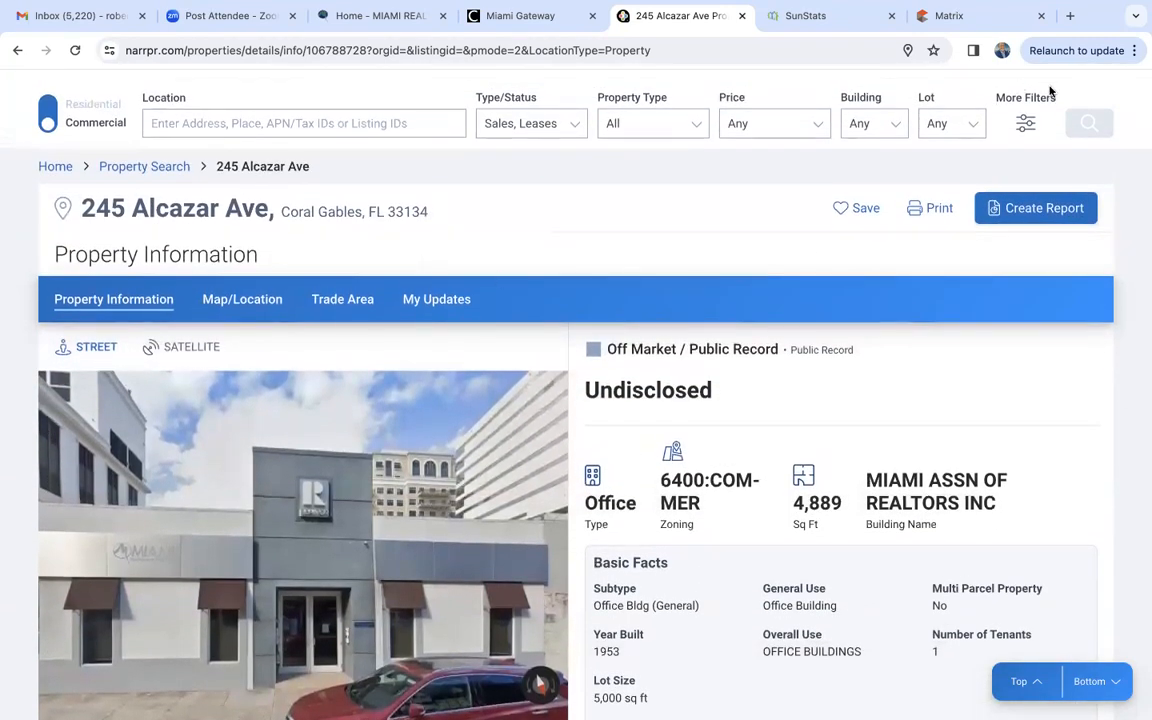
- Create a report from the Coral Gables property, selecting Trade Area Report, and run it
click(1033, 210)
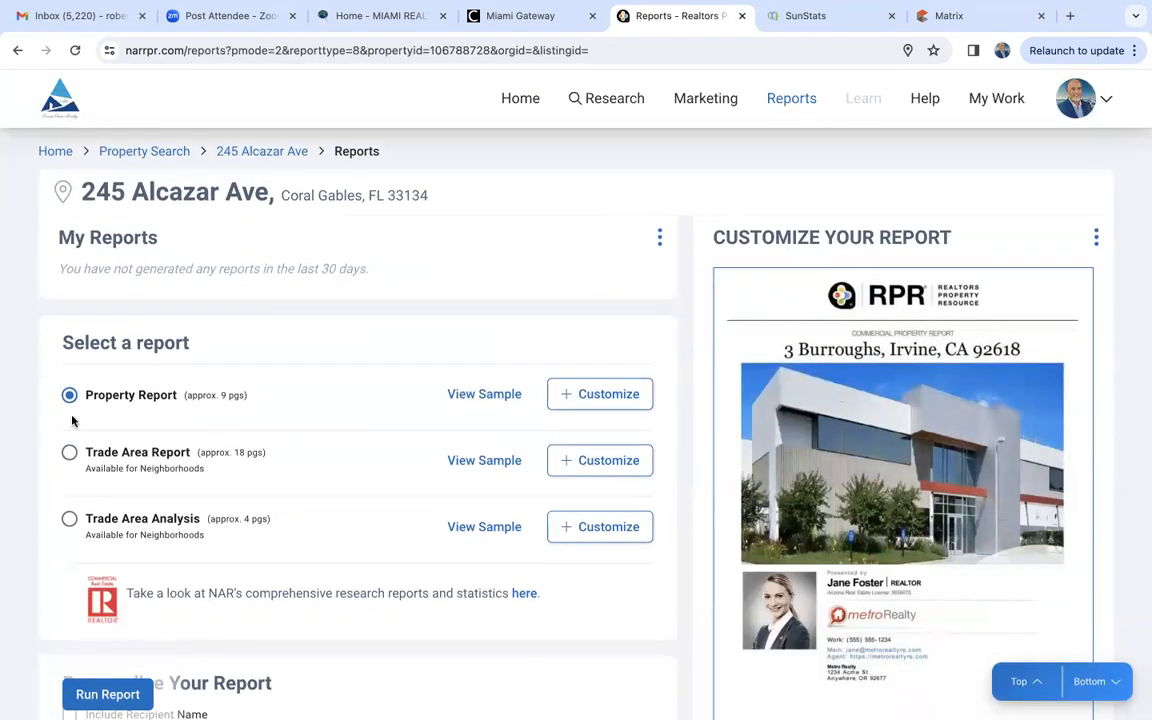
scroll(176, 472, down, 1)
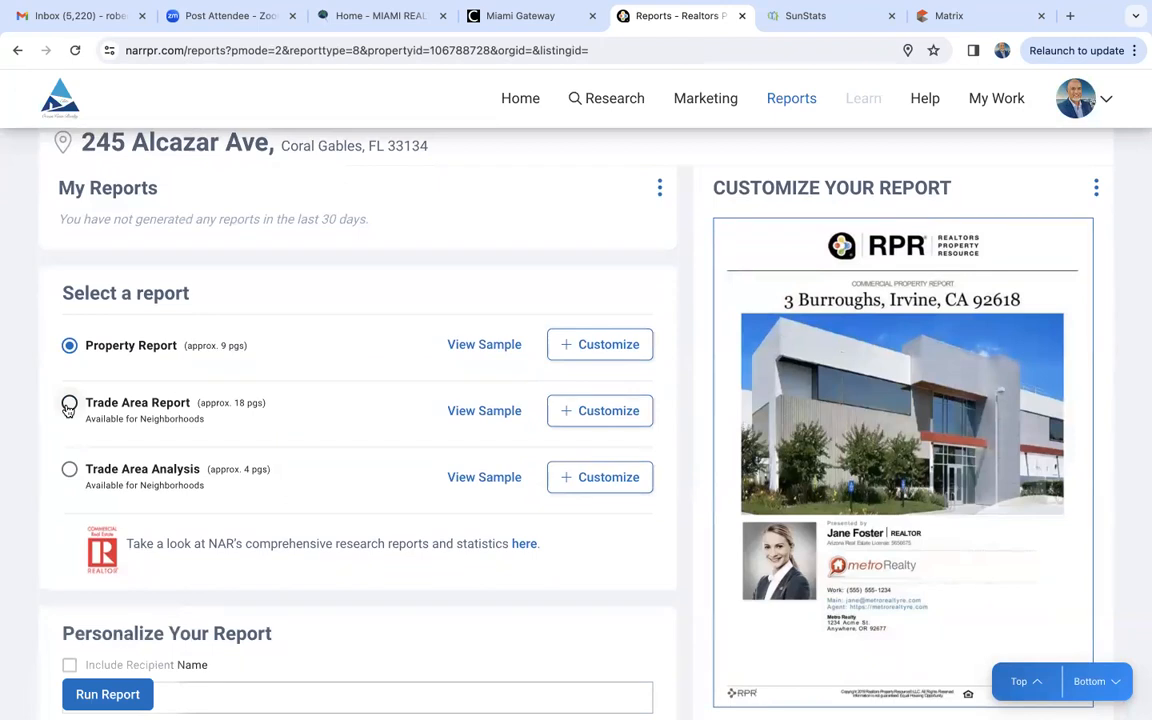
click(69, 404)
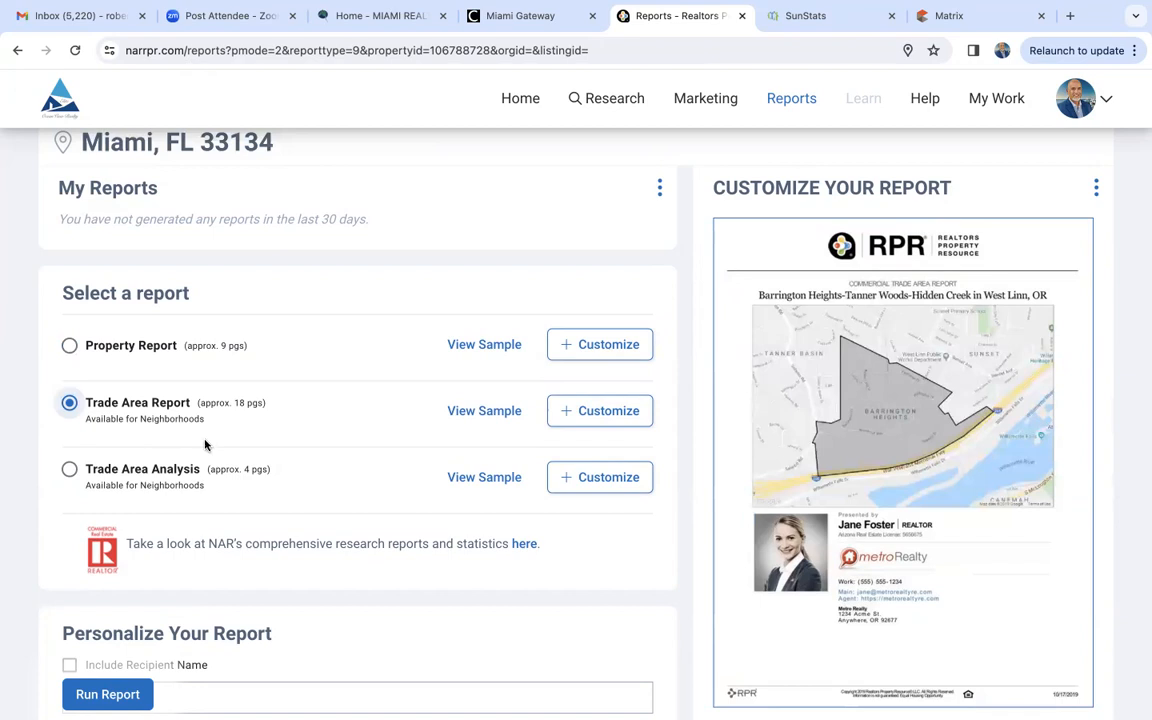
scroll(261, 518, down, 1)
click(108, 694)
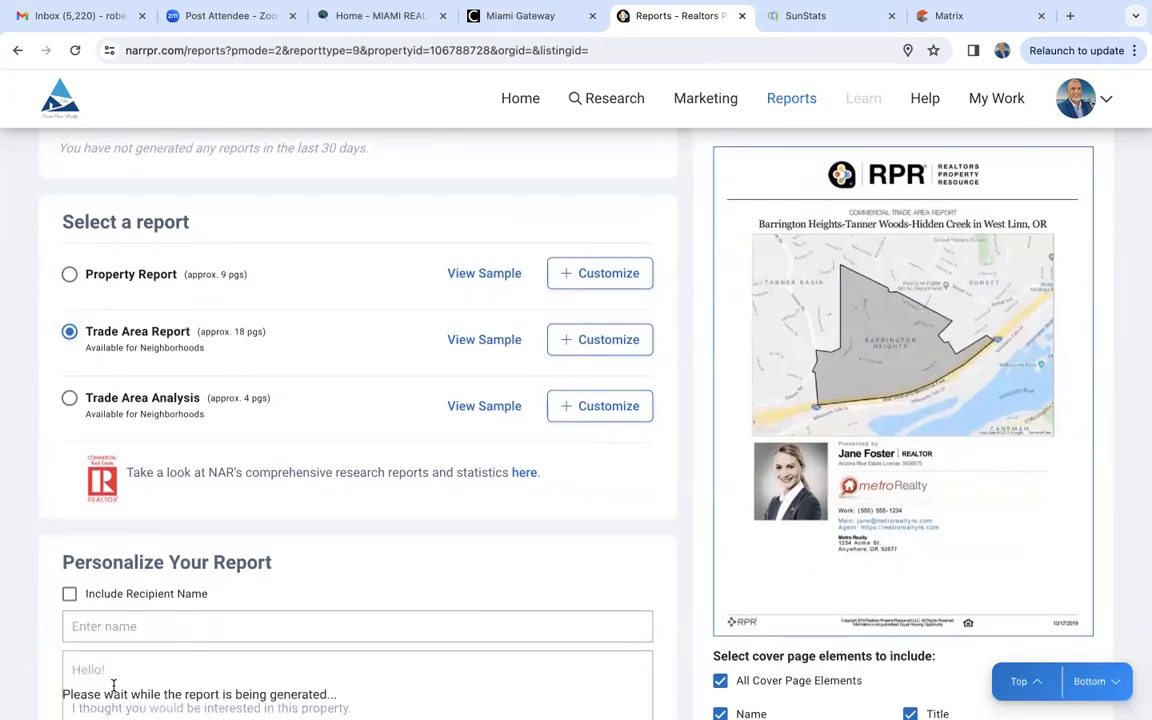
click(419, 522)
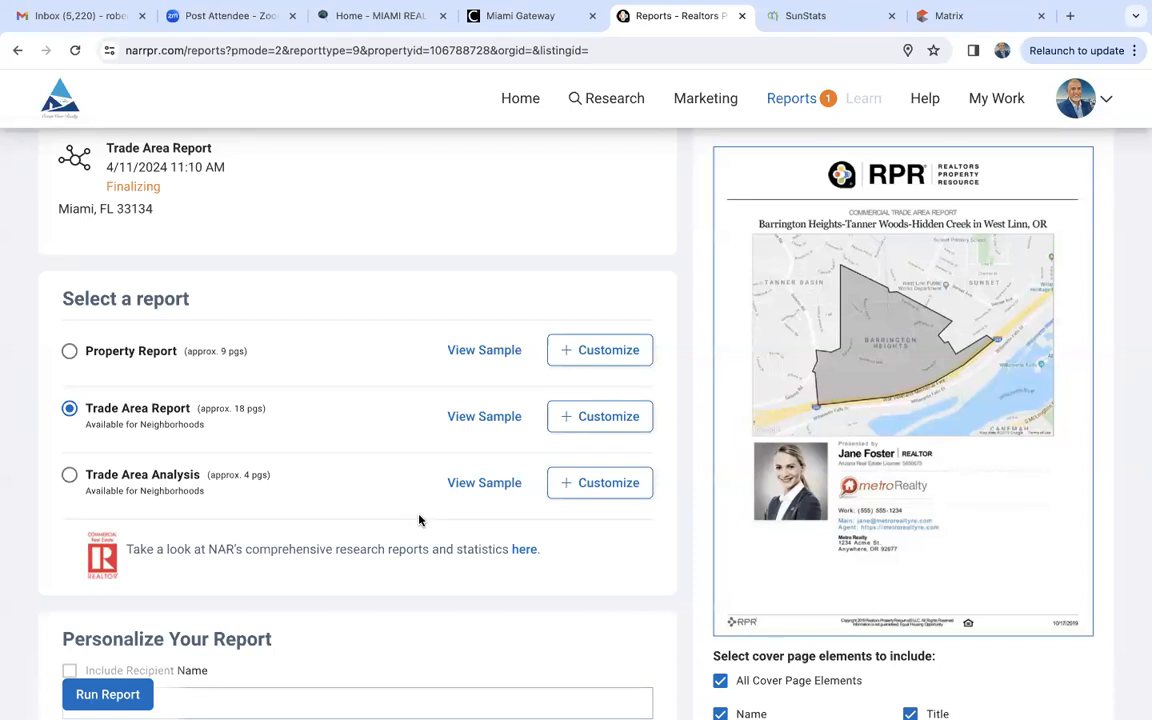
scroll(419, 519, up, 2)
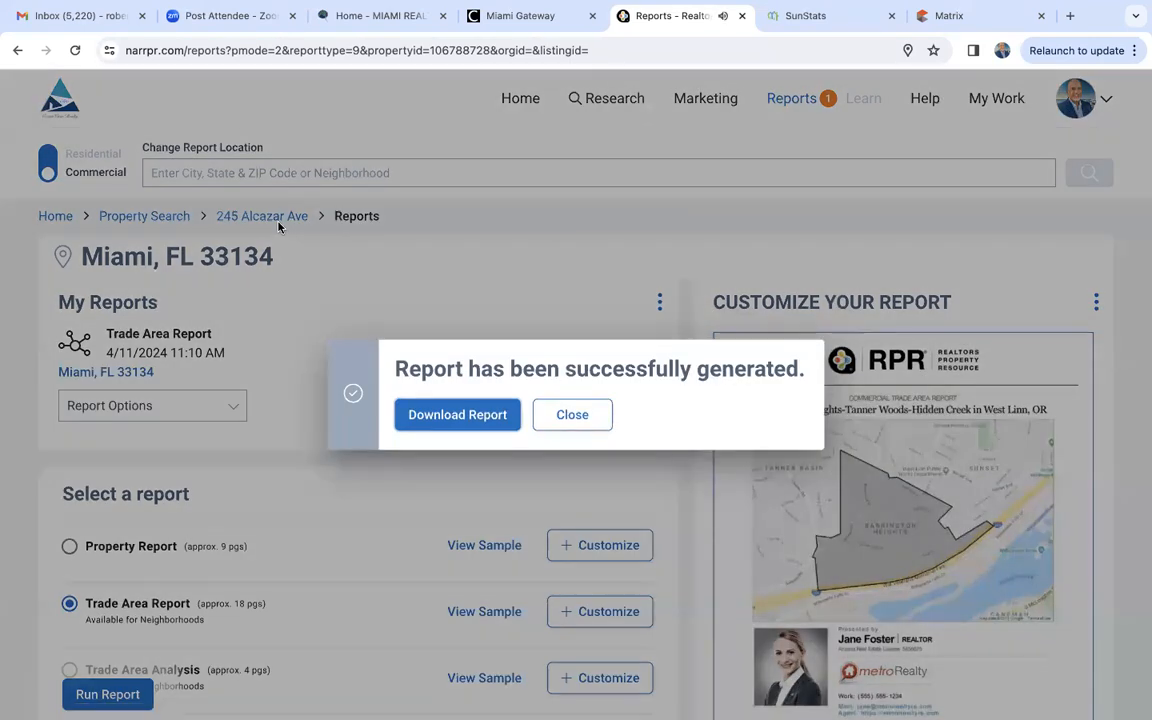
- Download the generated Trade Area Report and enlarge the PDF to 110%
click(445, 425)
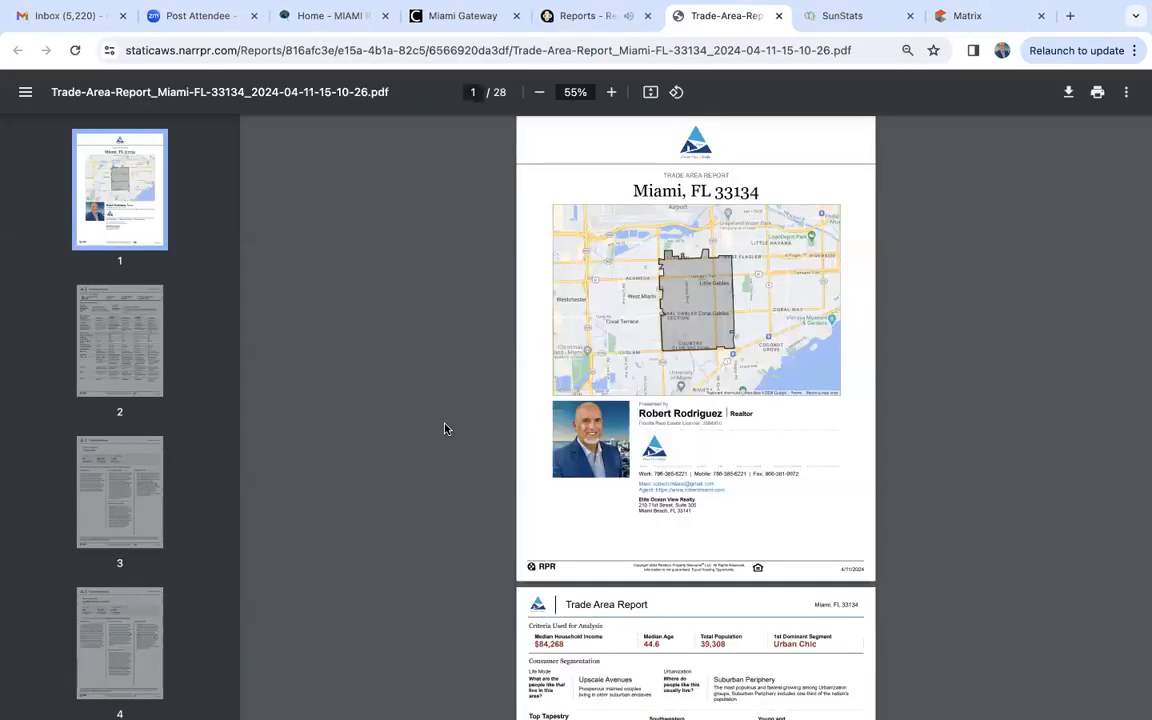
click(612, 93)
click(612, 93)
click(614, 93)
click(614, 93)
click(614, 93)
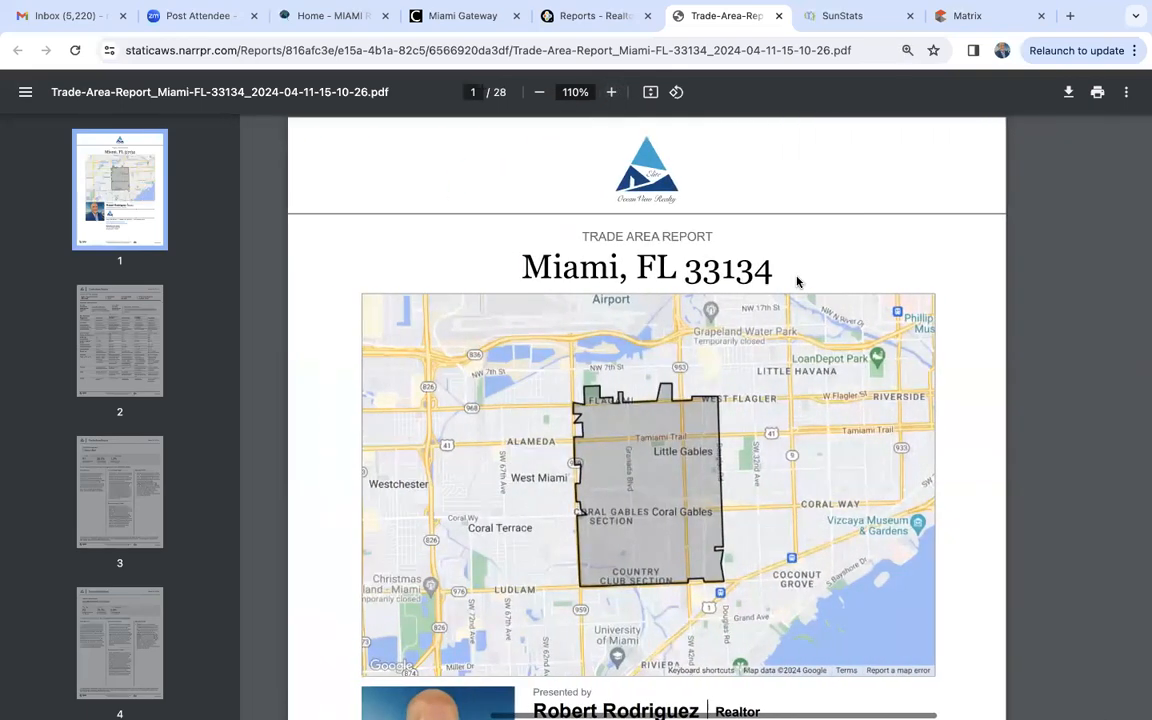
- Examine the report's cover map, analysis criteria, consumer segmentation and Top Tapestry Segments table for Miami, FL 33134
scroll(797, 282, down, 2)
scroll(797, 282, up, 2)
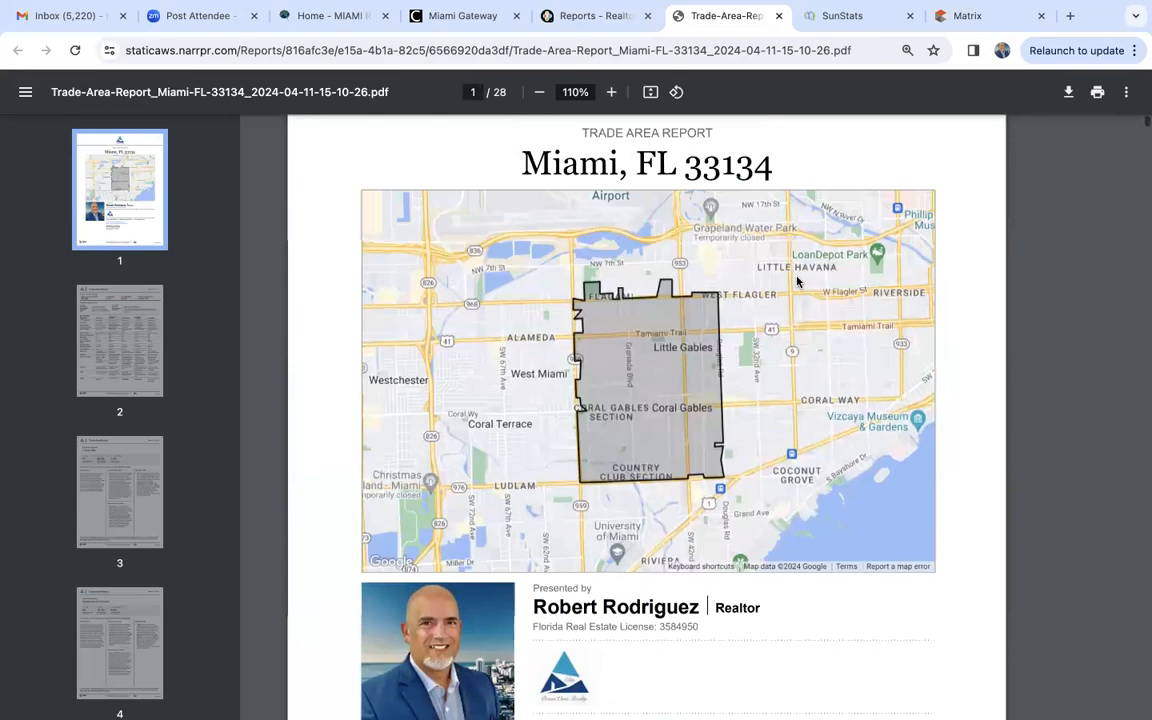
scroll(797, 282, down, 1)
scroll(797, 282, down, 10)
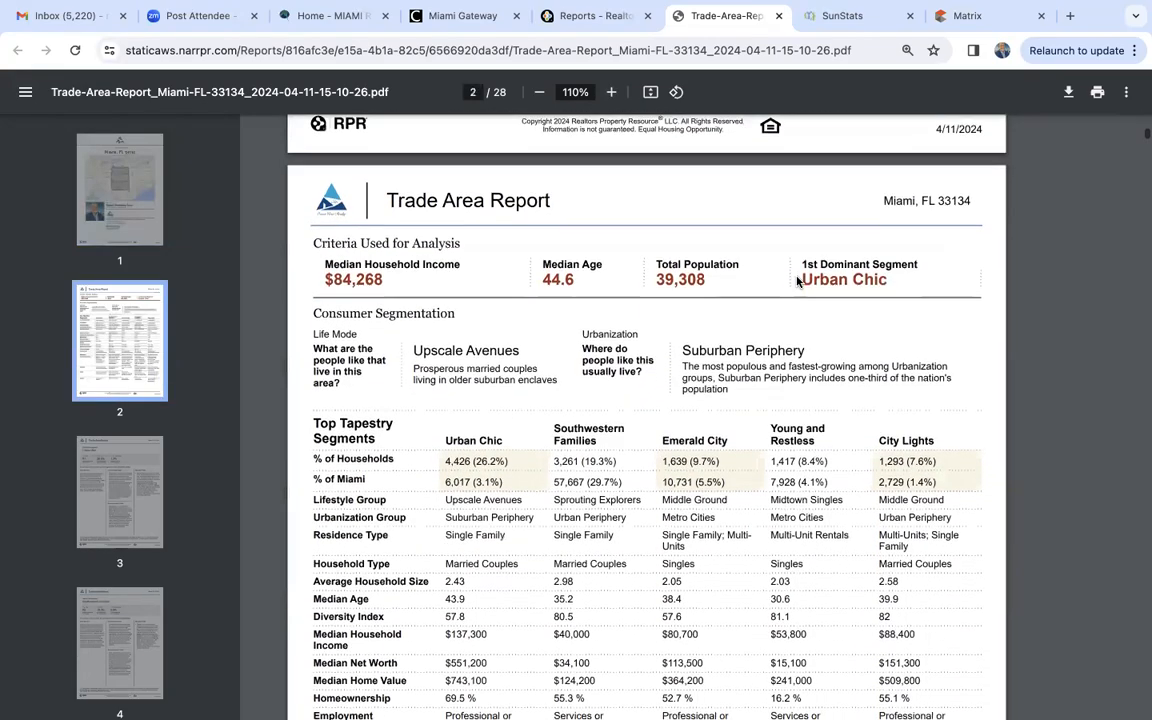
scroll(797, 282, down, 2)
scroll(797, 282, up, 2)
scroll(797, 282, up, 1)
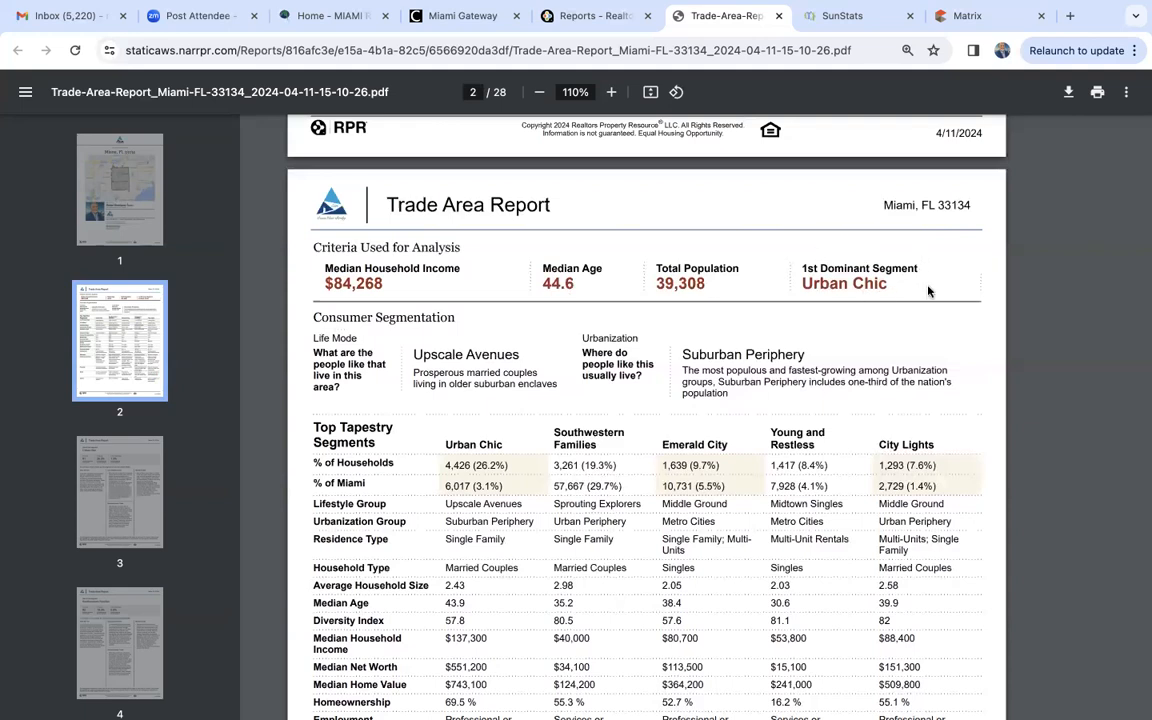
scroll(928, 291, down, 2)
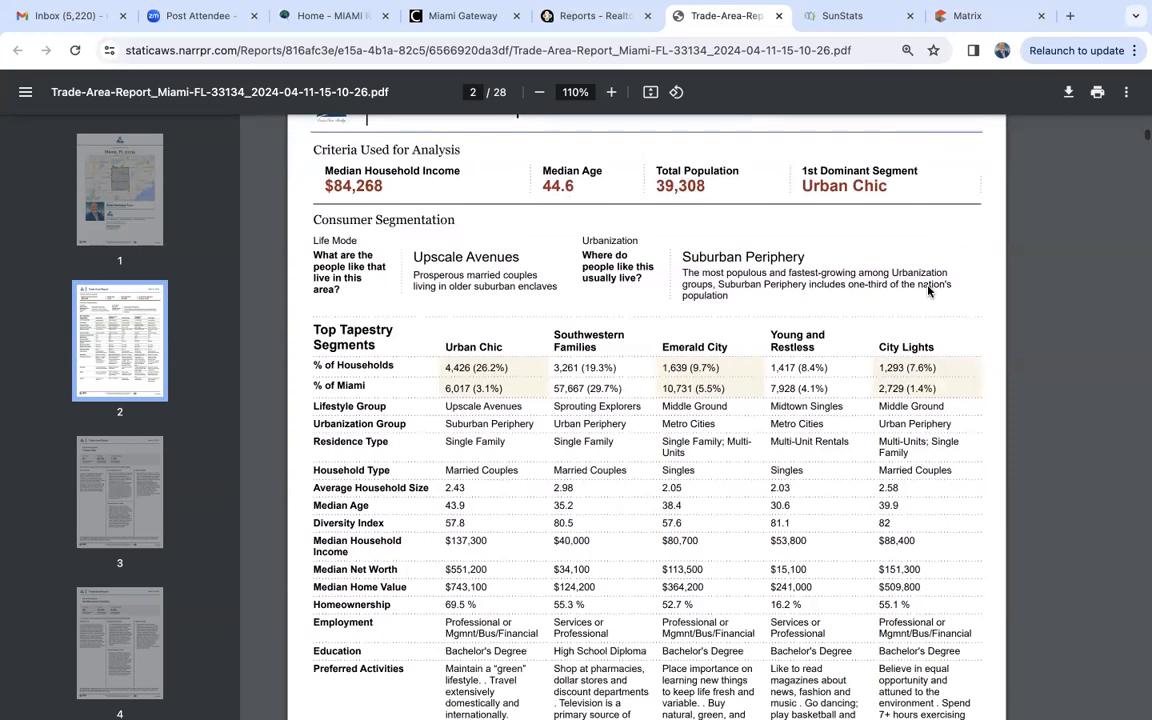
scroll(928, 291, down, 2)
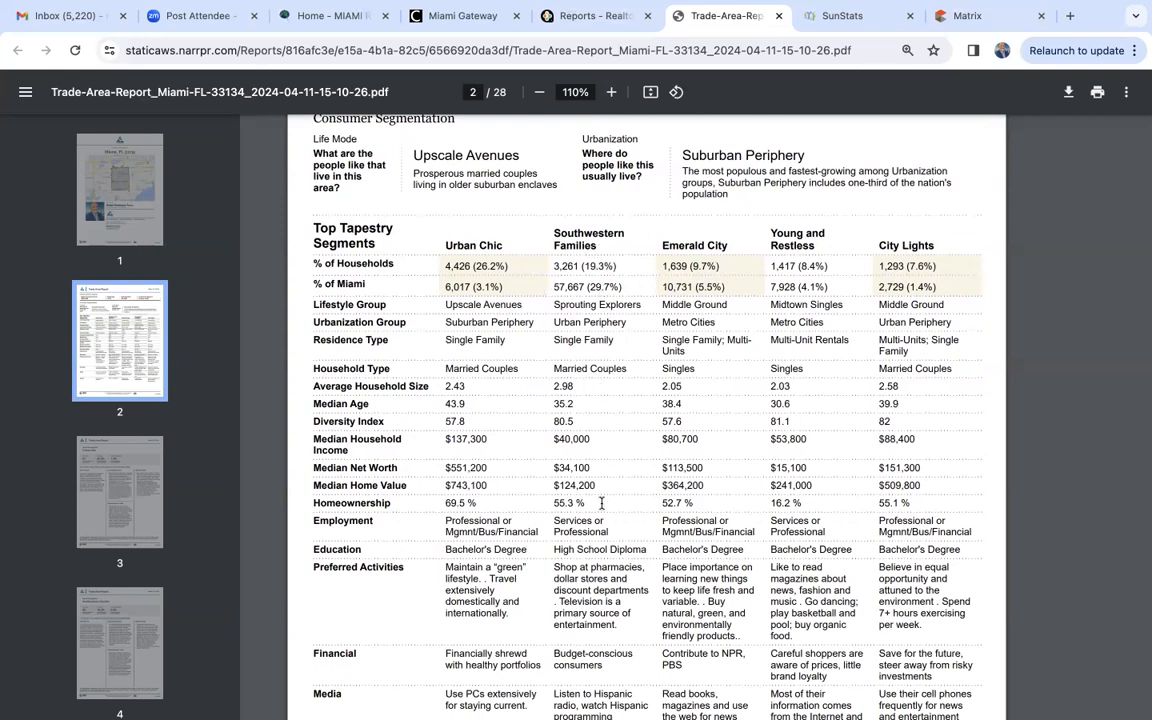
- Compare the lifestyle details in the Tapestry Segments table with the Urban Chic segment overview on page 3
scroll(541, 455, down, 10)
scroll(603, 509, down, 3)
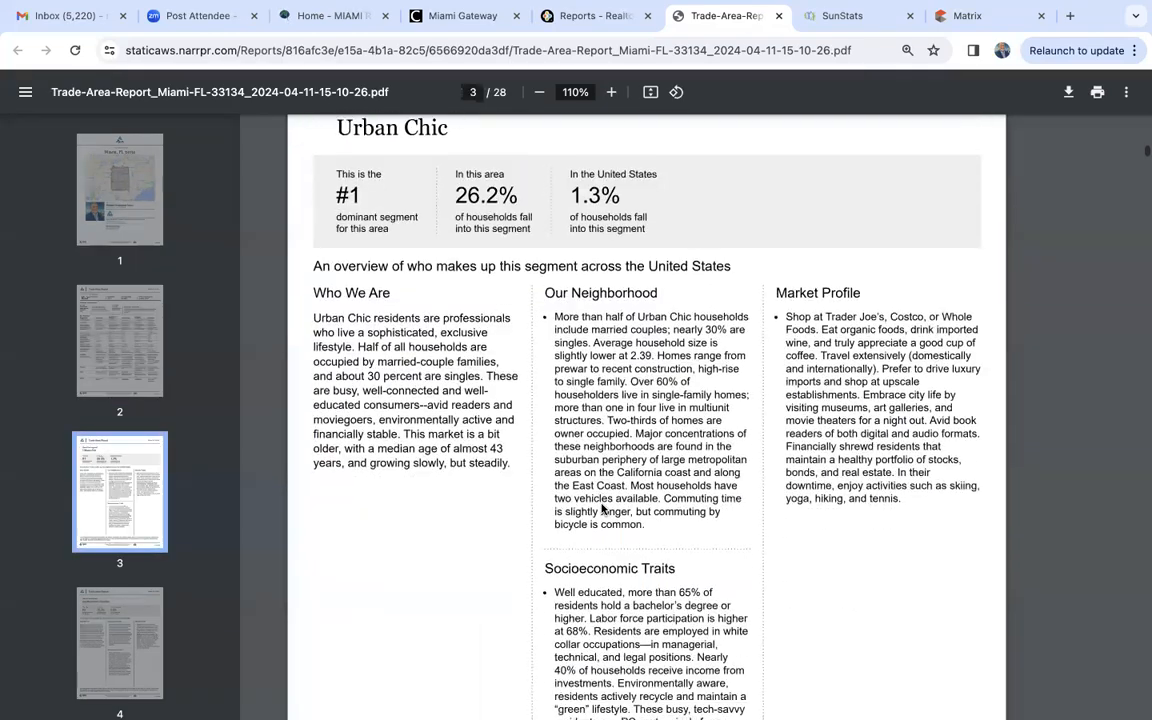
scroll(603, 509, up, 10)
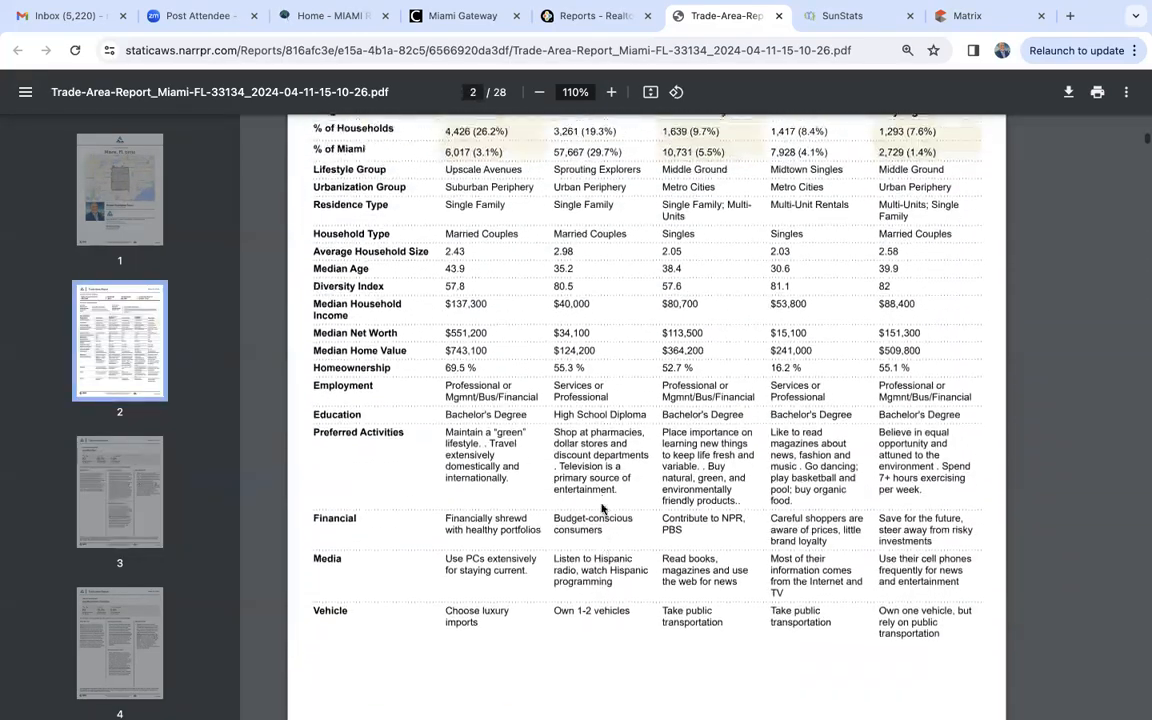
scroll(603, 509, up, 1)
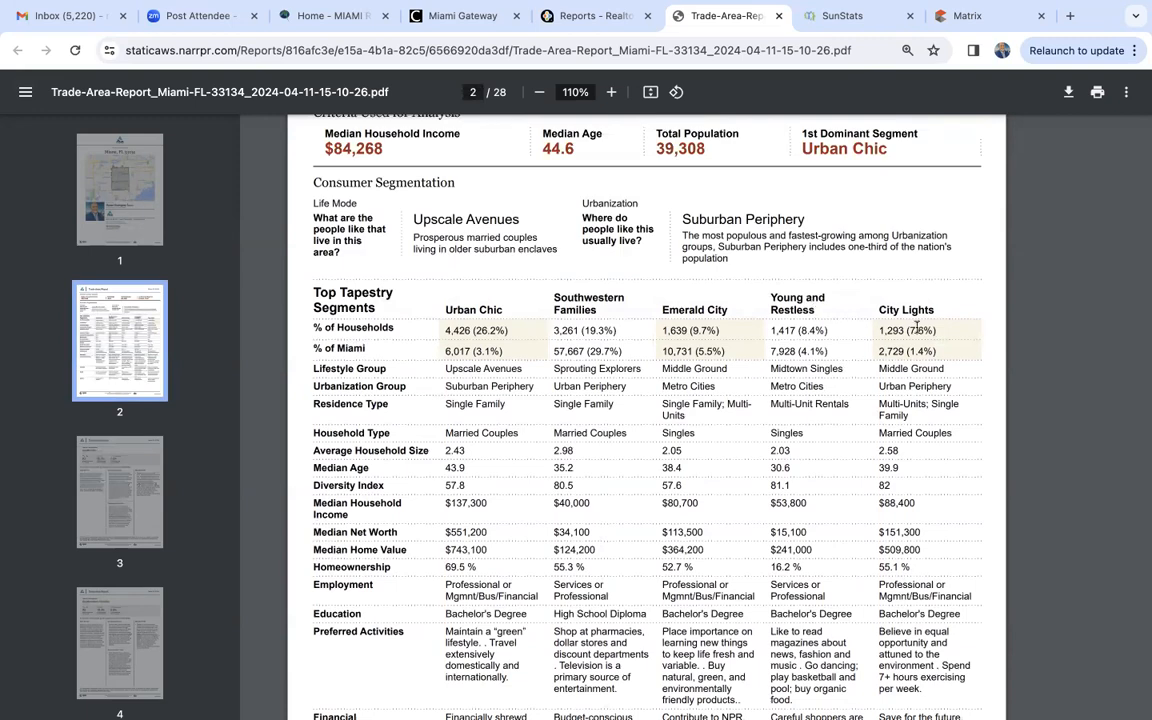
scroll(916, 327, down, 1)
scroll(916, 327, down, 10)
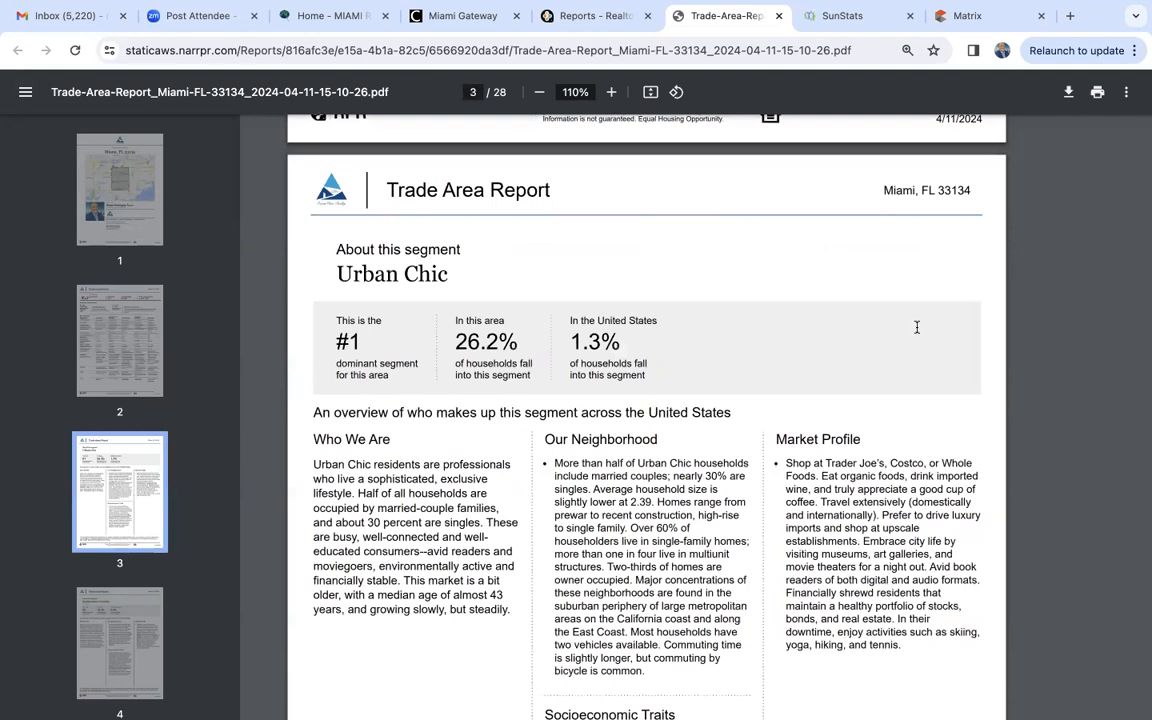
scroll(698, 448, down, 1)
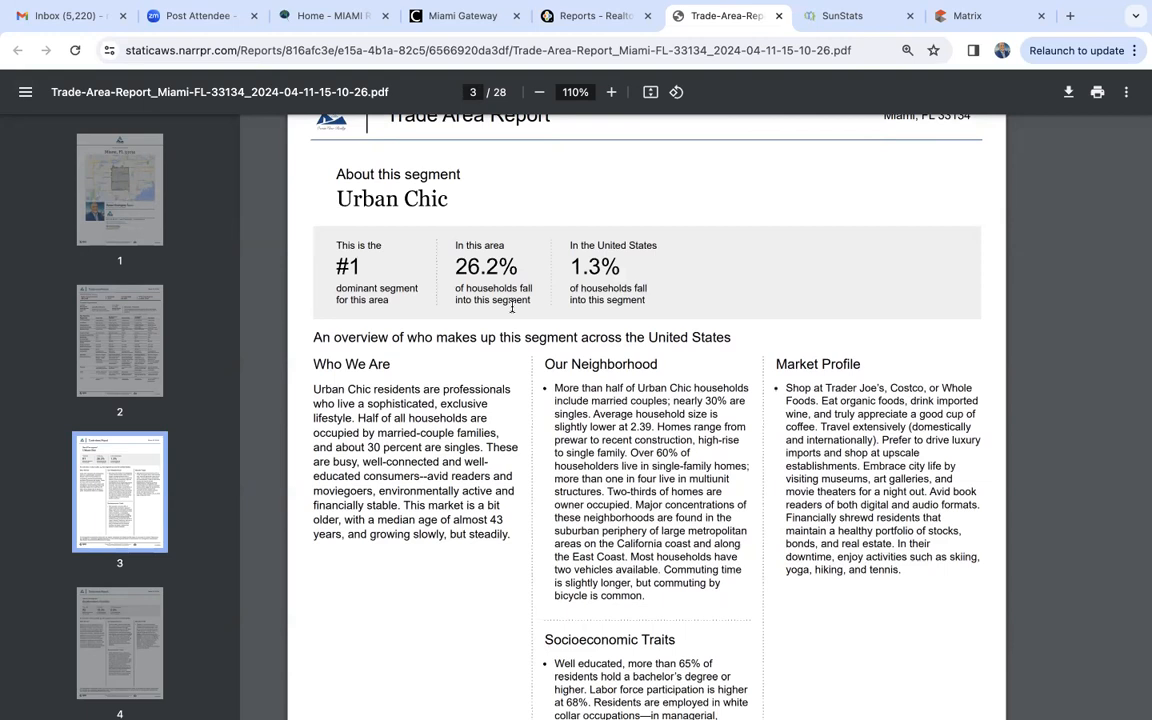
- Read the Urban Chic segment's Who We Are, Our Neighborhood, Market Profile and Socioeconomic Traits sections on page 3
scroll(512, 307, down, 1)
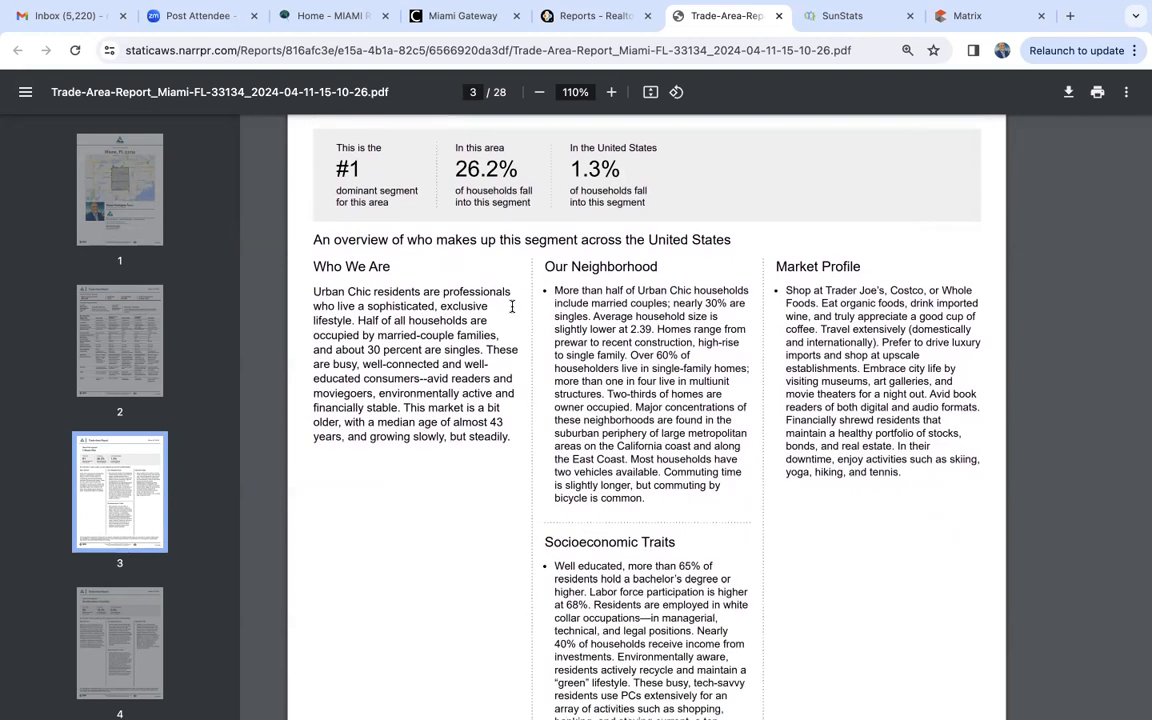
scroll(512, 307, down, 1)
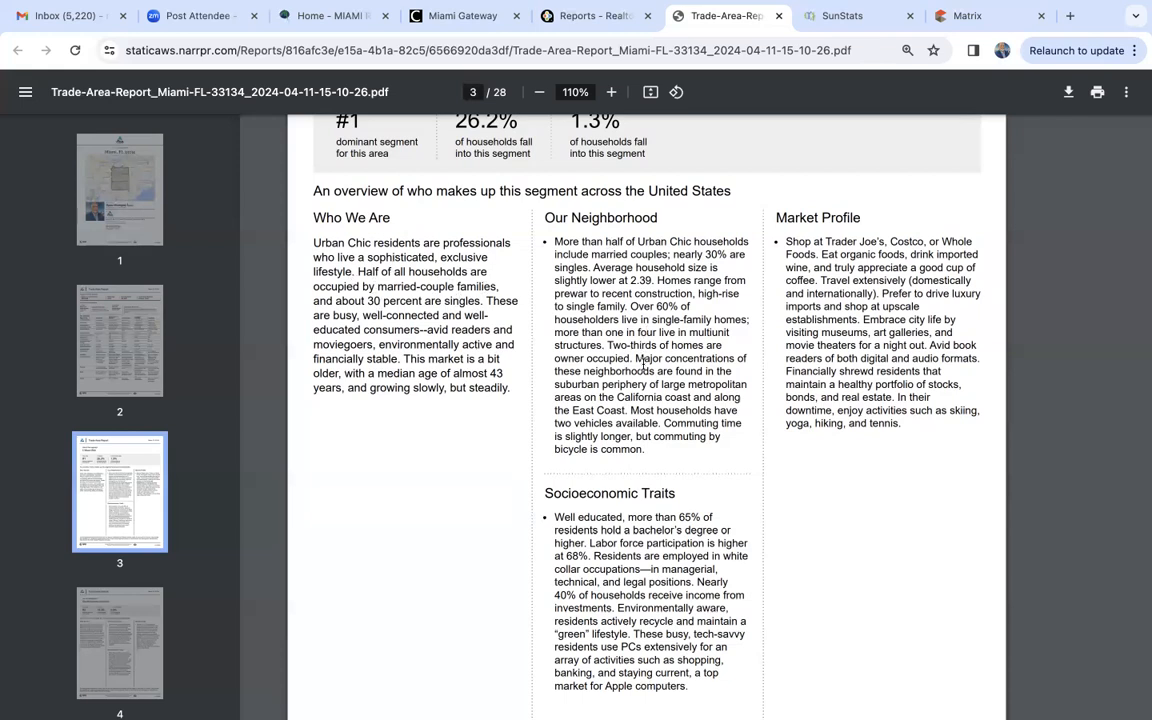
scroll(643, 366, down, 1)
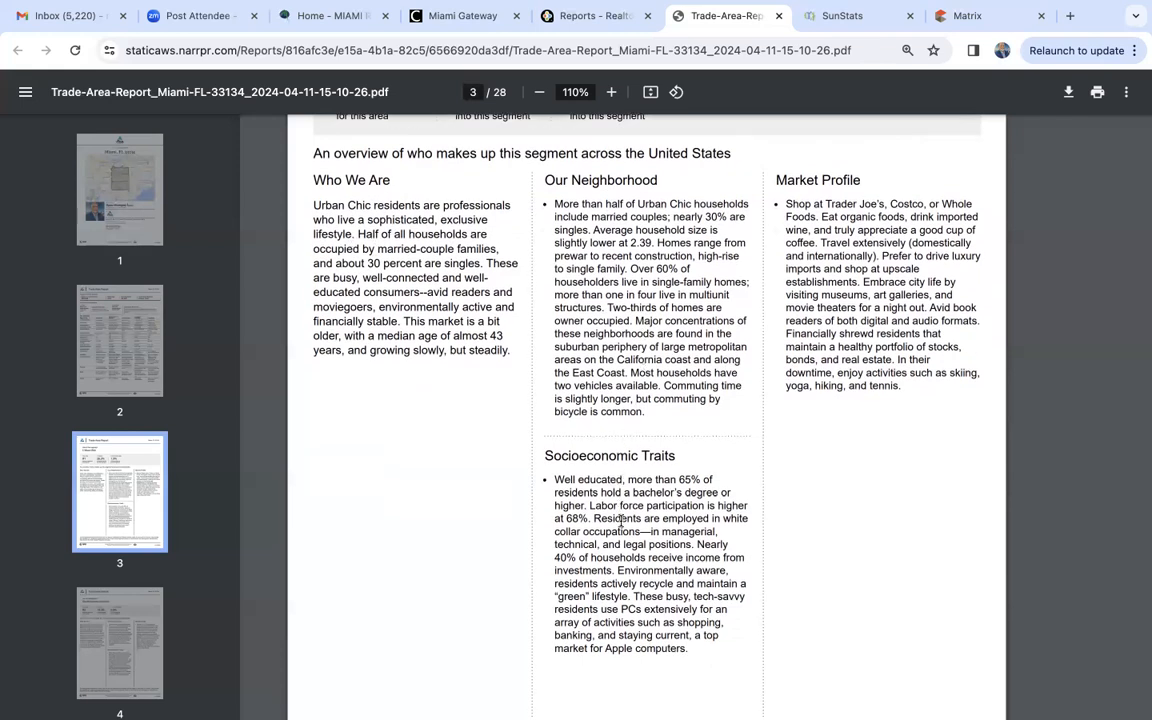
scroll(840, 262, down, 7)
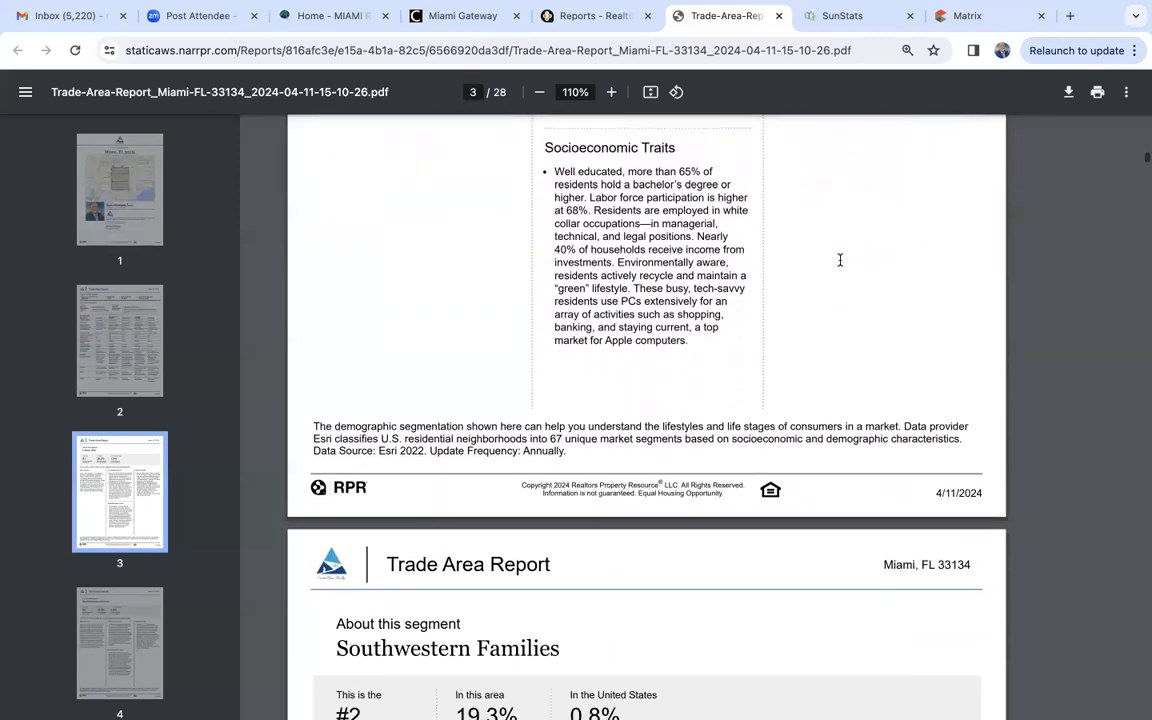
- Review the Southwestern Families segment on page 4, including its household share, neighborhood, market profile and socioeconomic traits
scroll(840, 261, down, 3)
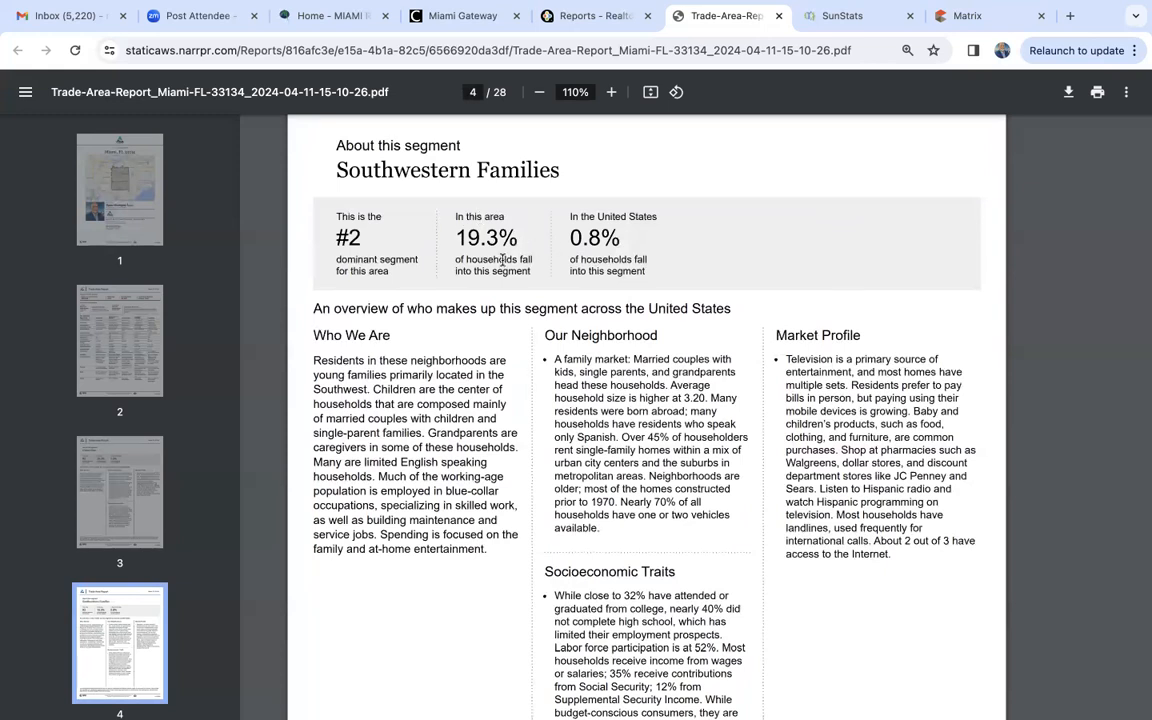
scroll(503, 259, down, 1)
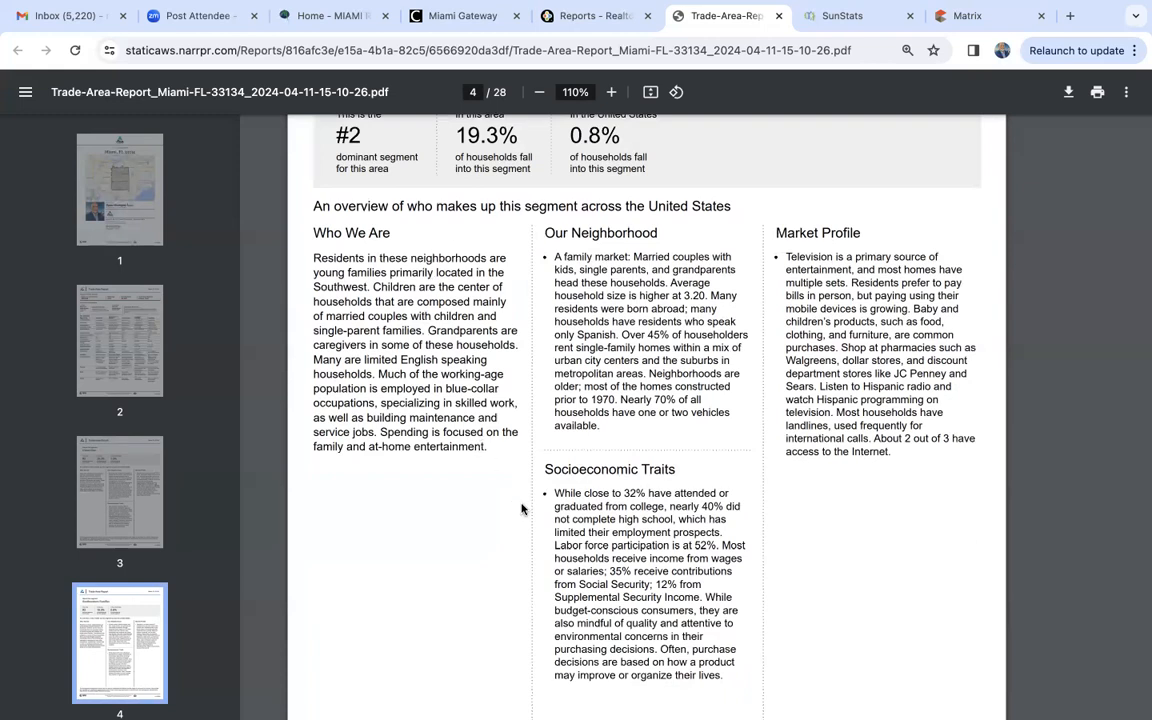
scroll(521, 506, up, 1)
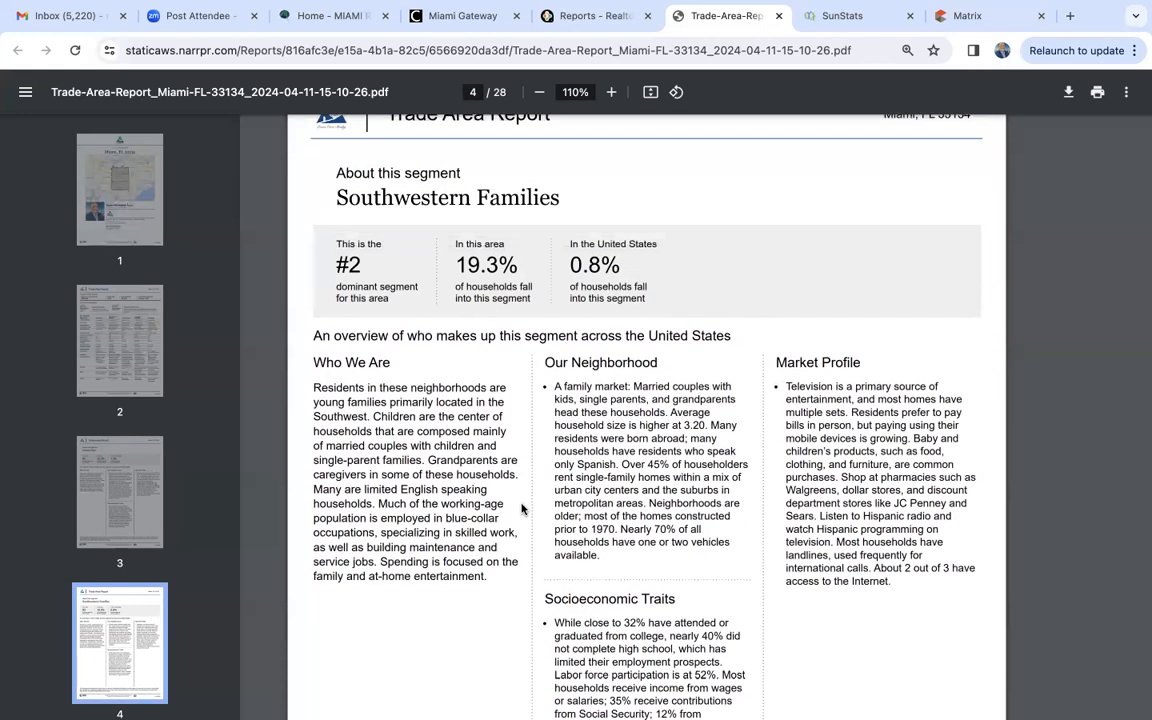
scroll(521, 509, down, 1)
scroll(647, 372, down, 2)
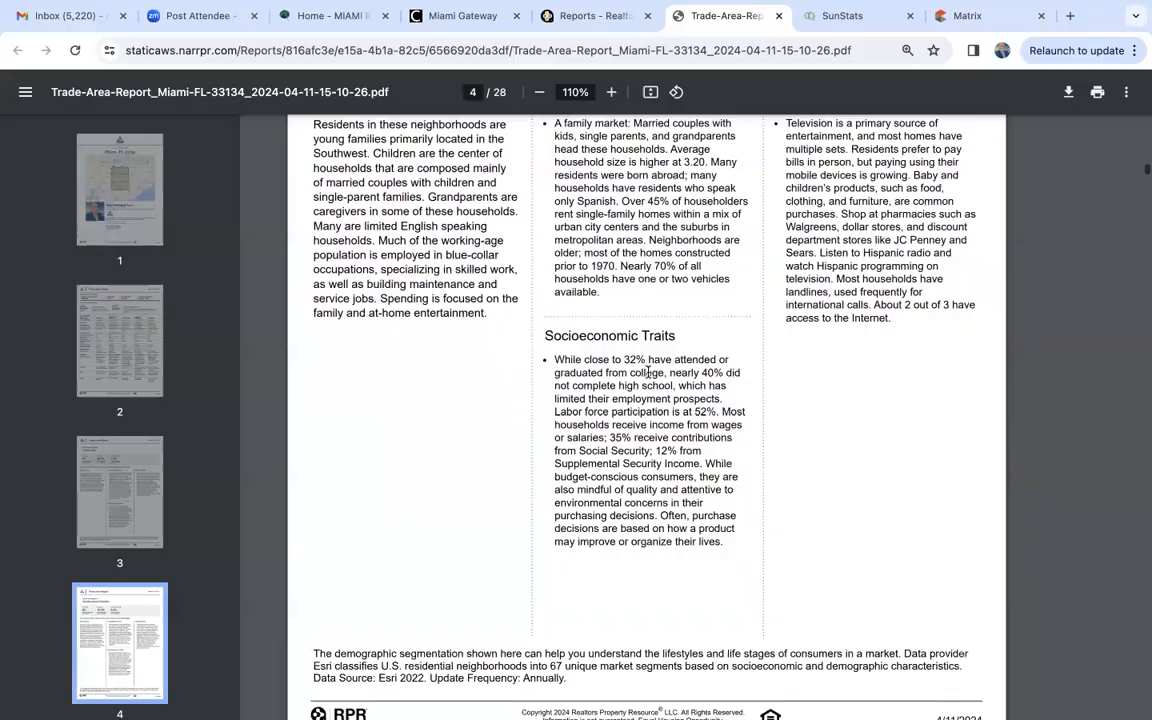
- Examine the population, age and marital status comparison charts for 33134, Miami-Dade County and Florida on pages 8 to 11
scroll(647, 372, down, 20)
scroll(648, 372, down, 8)
scroll(648, 372, down, 10)
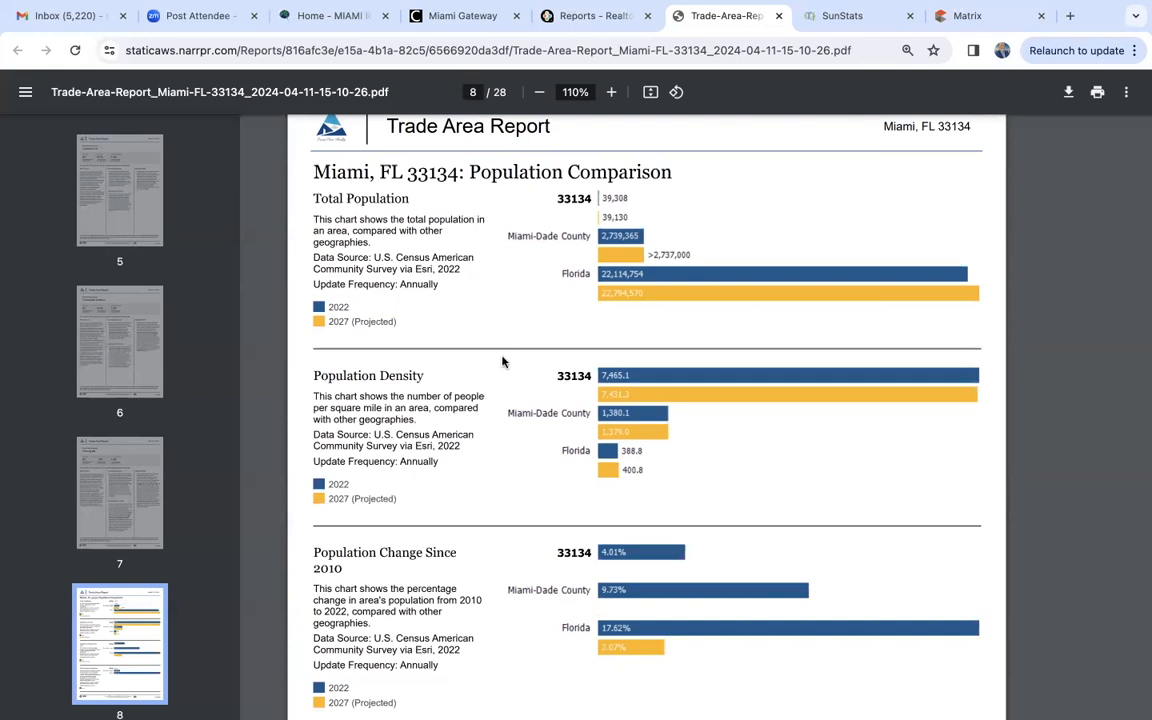
scroll(503, 362, down, 1)
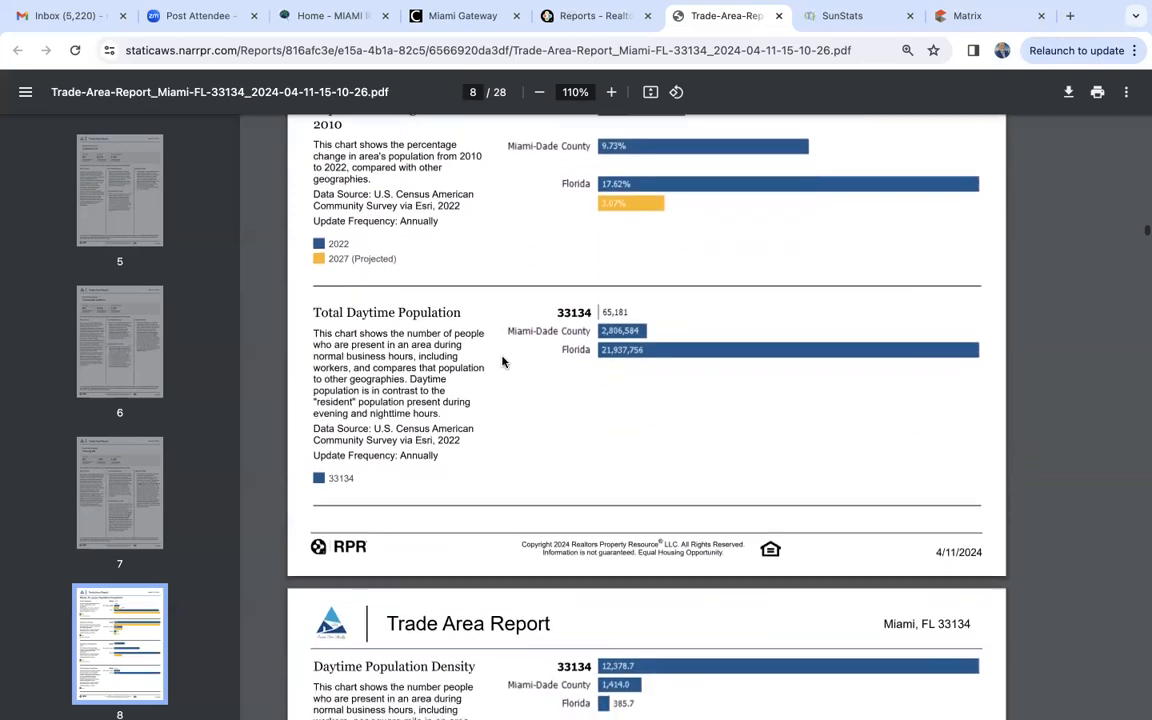
scroll(503, 362, down, 5)
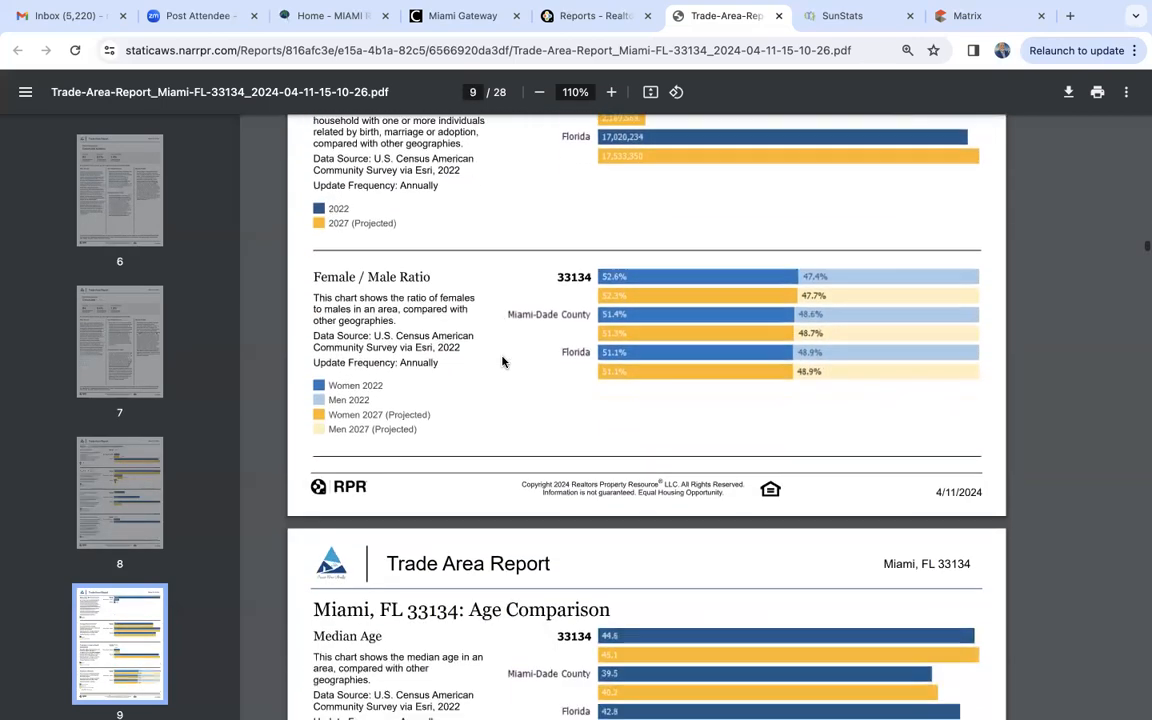
scroll(503, 362, down, 4)
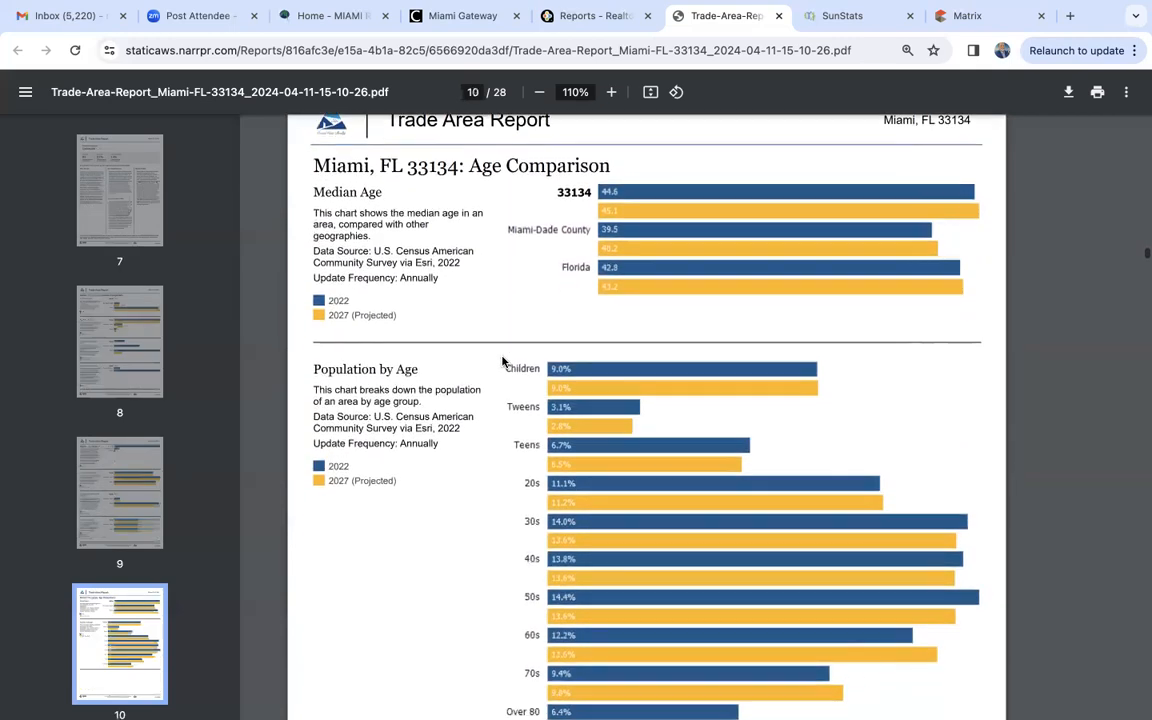
scroll(503, 362, down, 5)
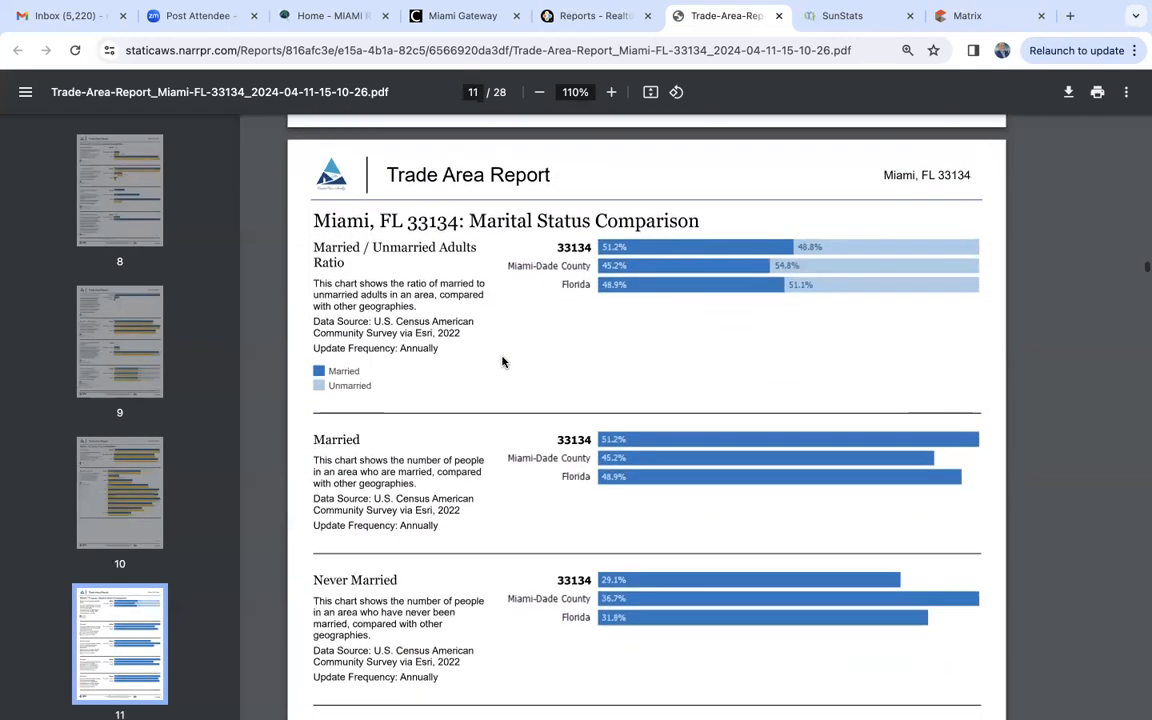
- Review the report's disposable income, unemployment, education and median listing price comparisons on pages 12 to 17
scroll(503, 362, down, 5)
scroll(503, 362, down, 5)
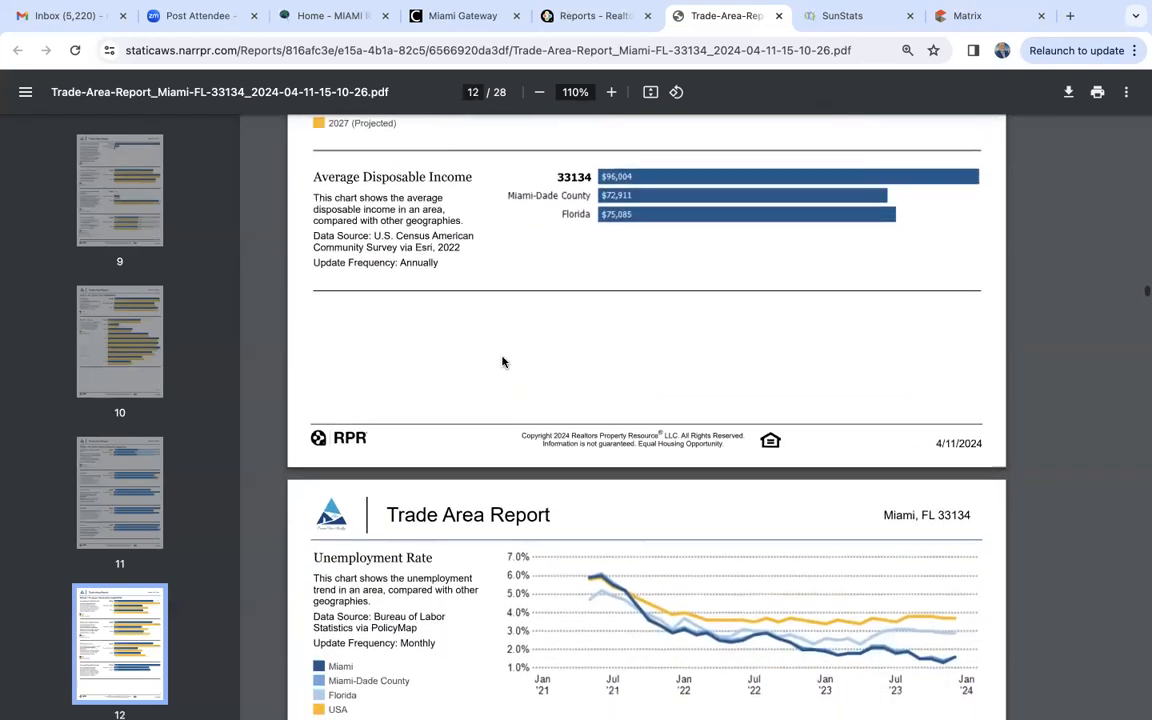
scroll(503, 362, down, 8)
scroll(503, 362, down, 8)
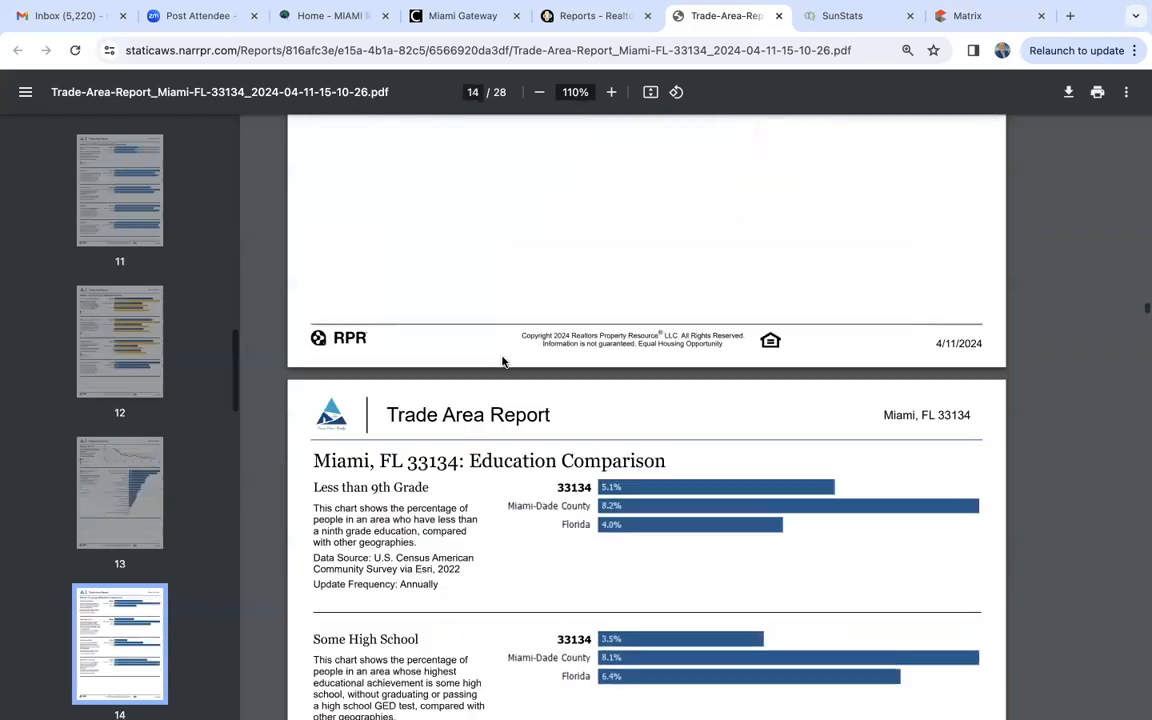
scroll(503, 362, down, 1)
scroll(503, 362, down, 4)
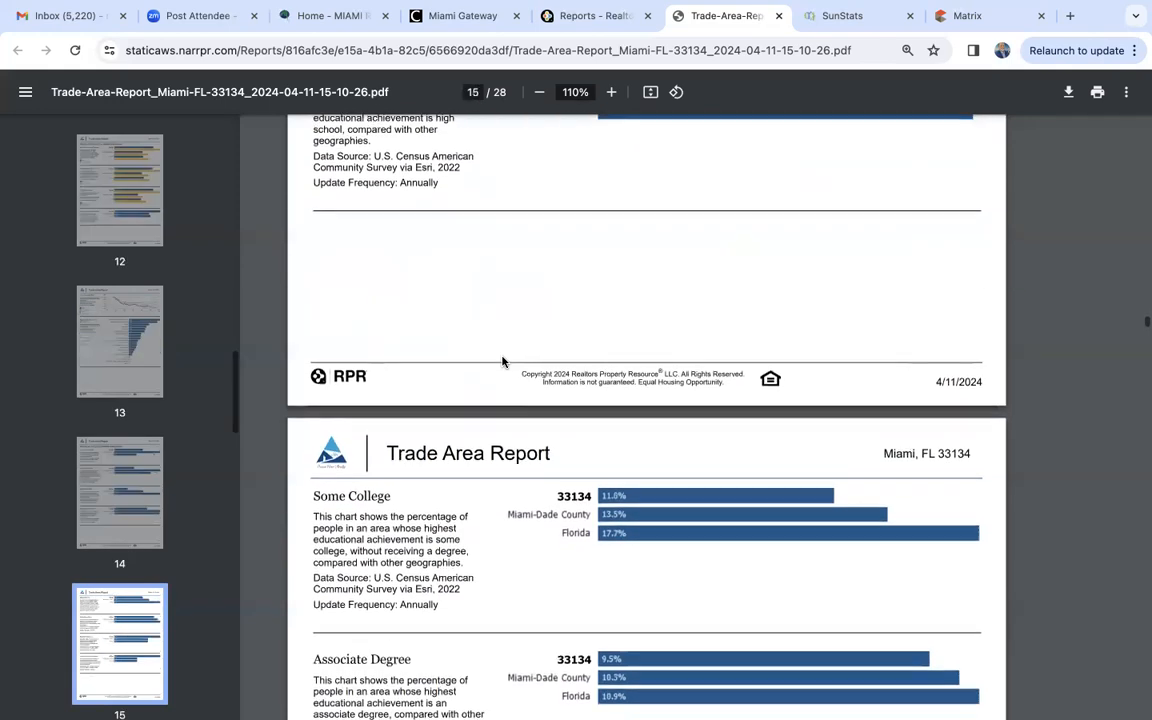
scroll(503, 362, down, 10)
scroll(503, 362, down, 15)
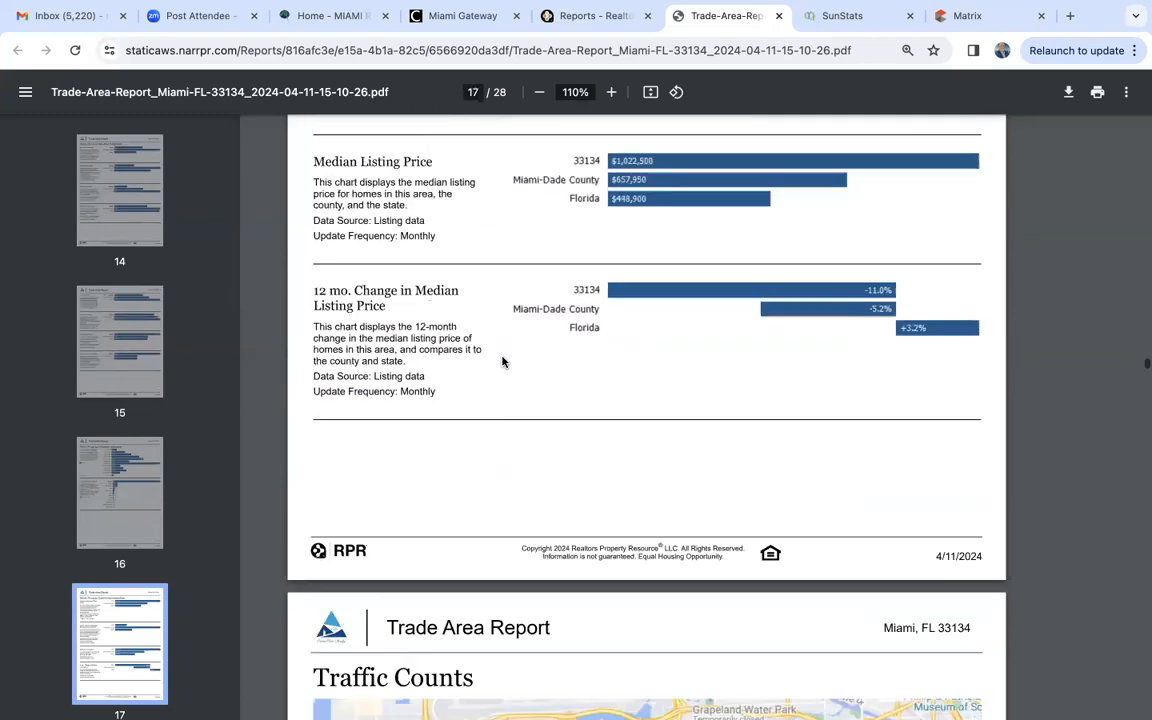
- Check the Traffic Counts page's map, daily estimates by street and historical counts near the end of the report
scroll(503, 362, down, 15)
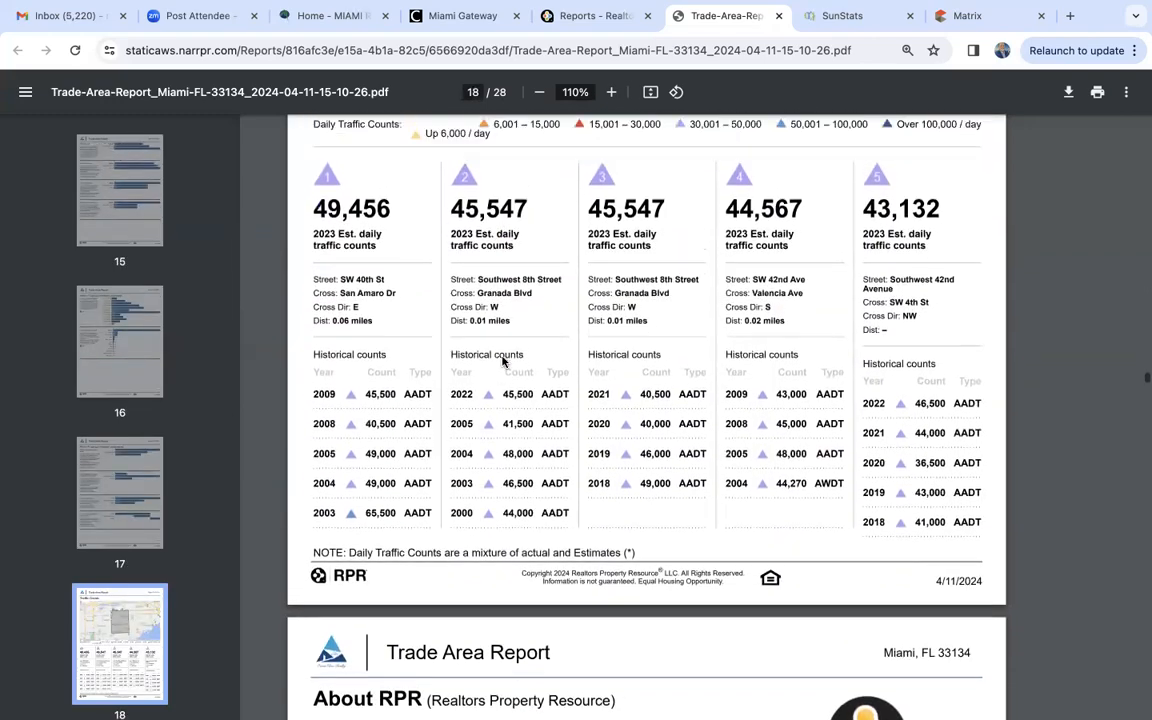
scroll(503, 362, up, 3)
scroll(503, 362, down, 5)
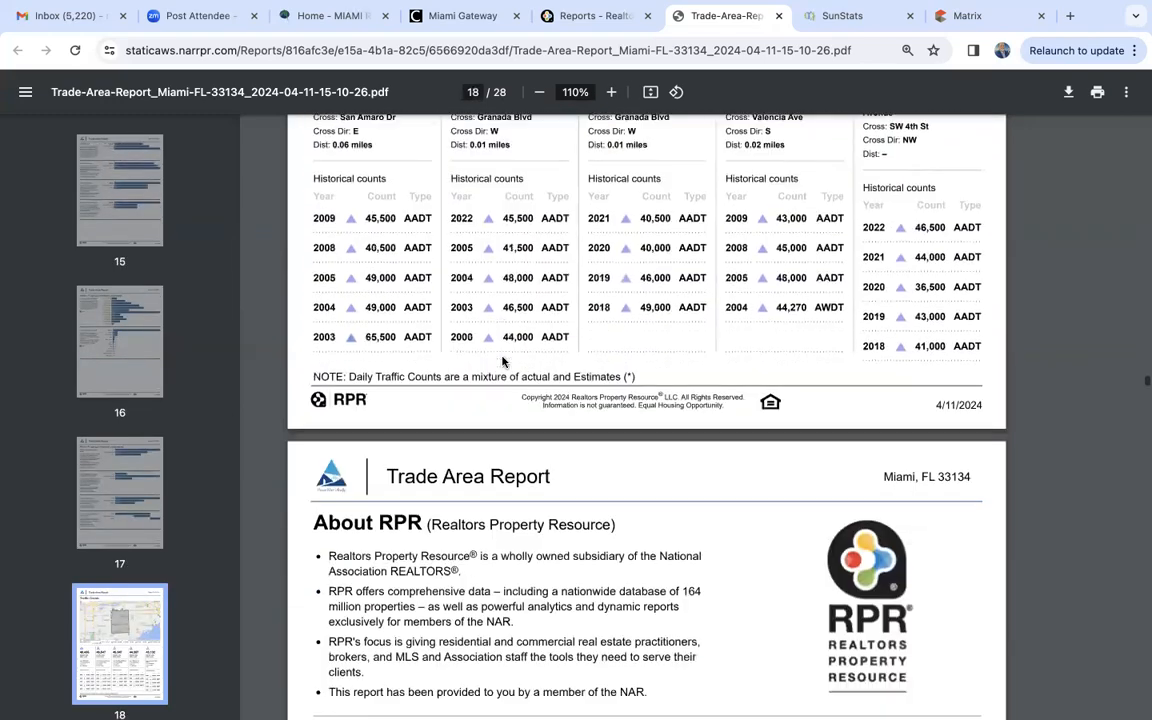
scroll(503, 362, down, 4)
scroll(503, 362, up, 10)
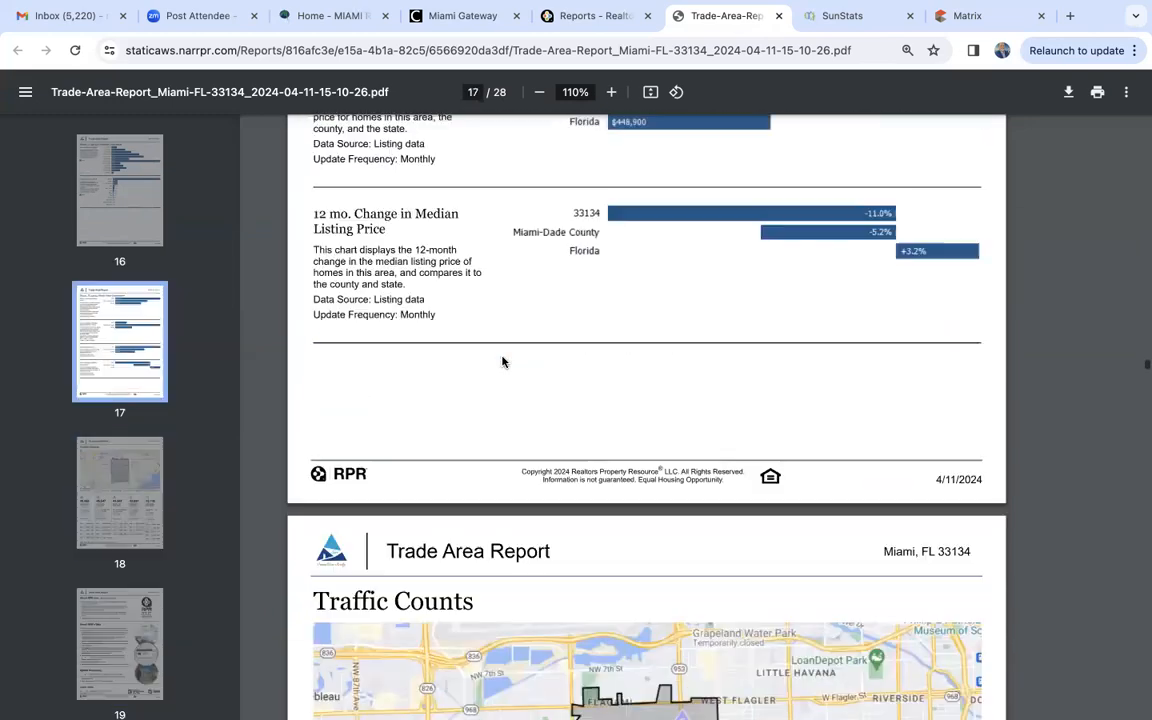
scroll(503, 362, up, 2)
- Close the Trade Area Report PDF and return to the RPR commercial home page
click(779, 15)
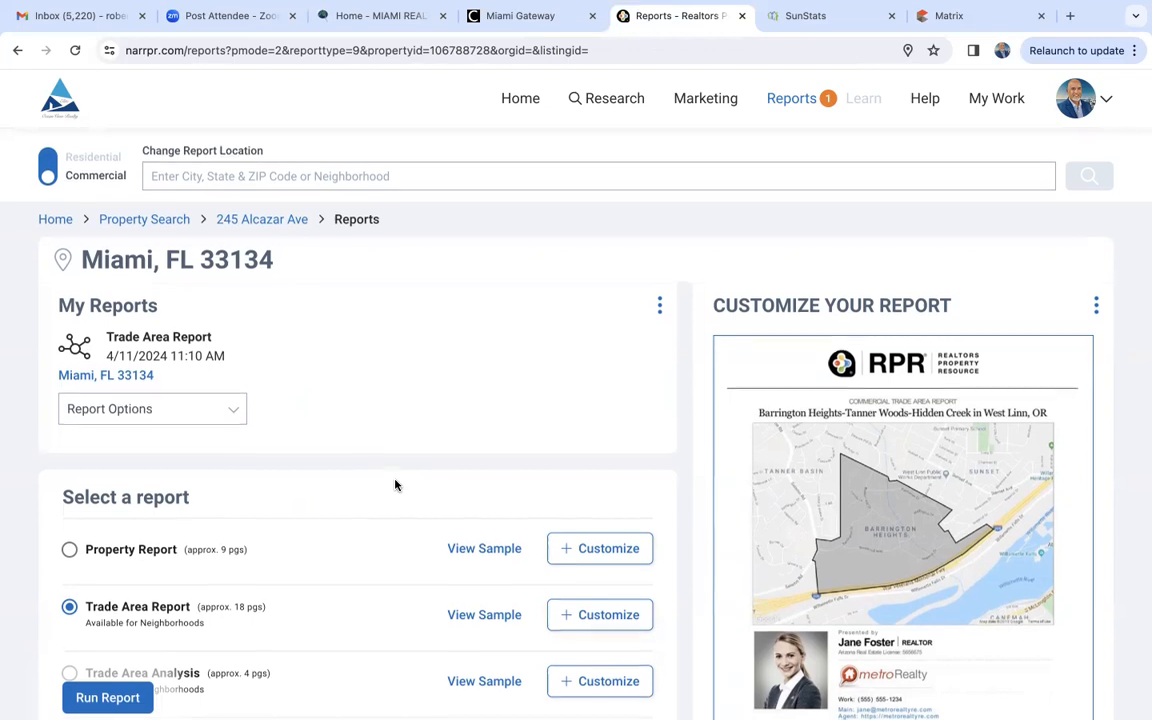
click(518, 101)
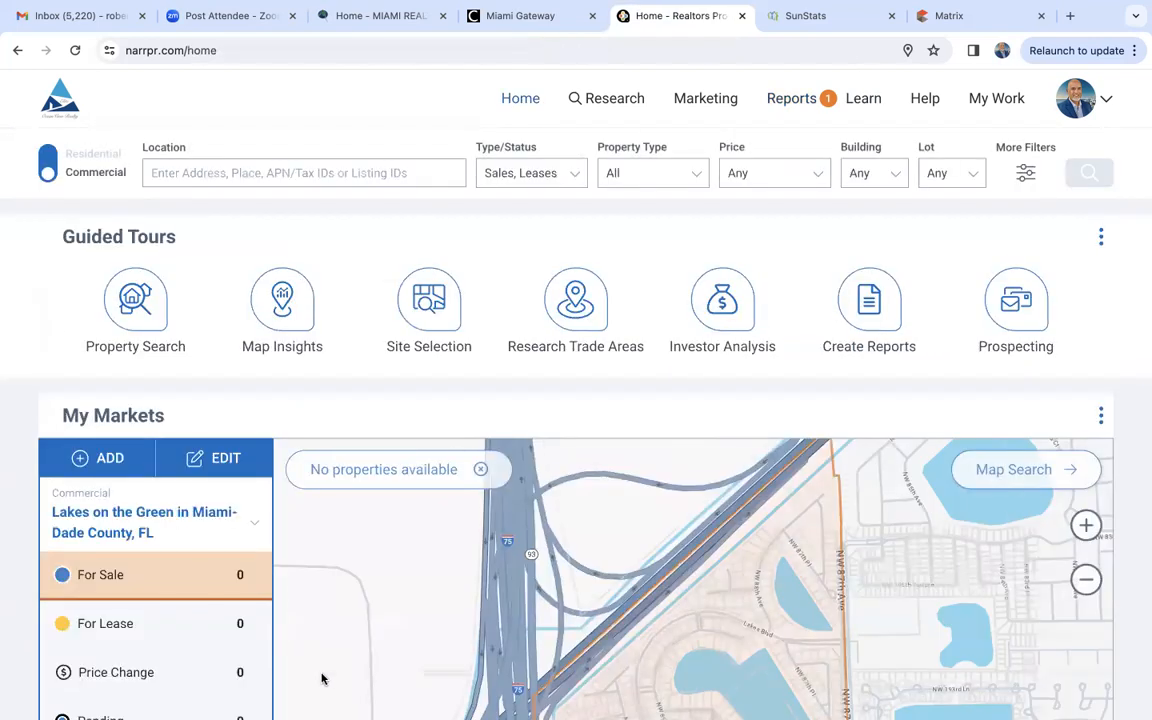